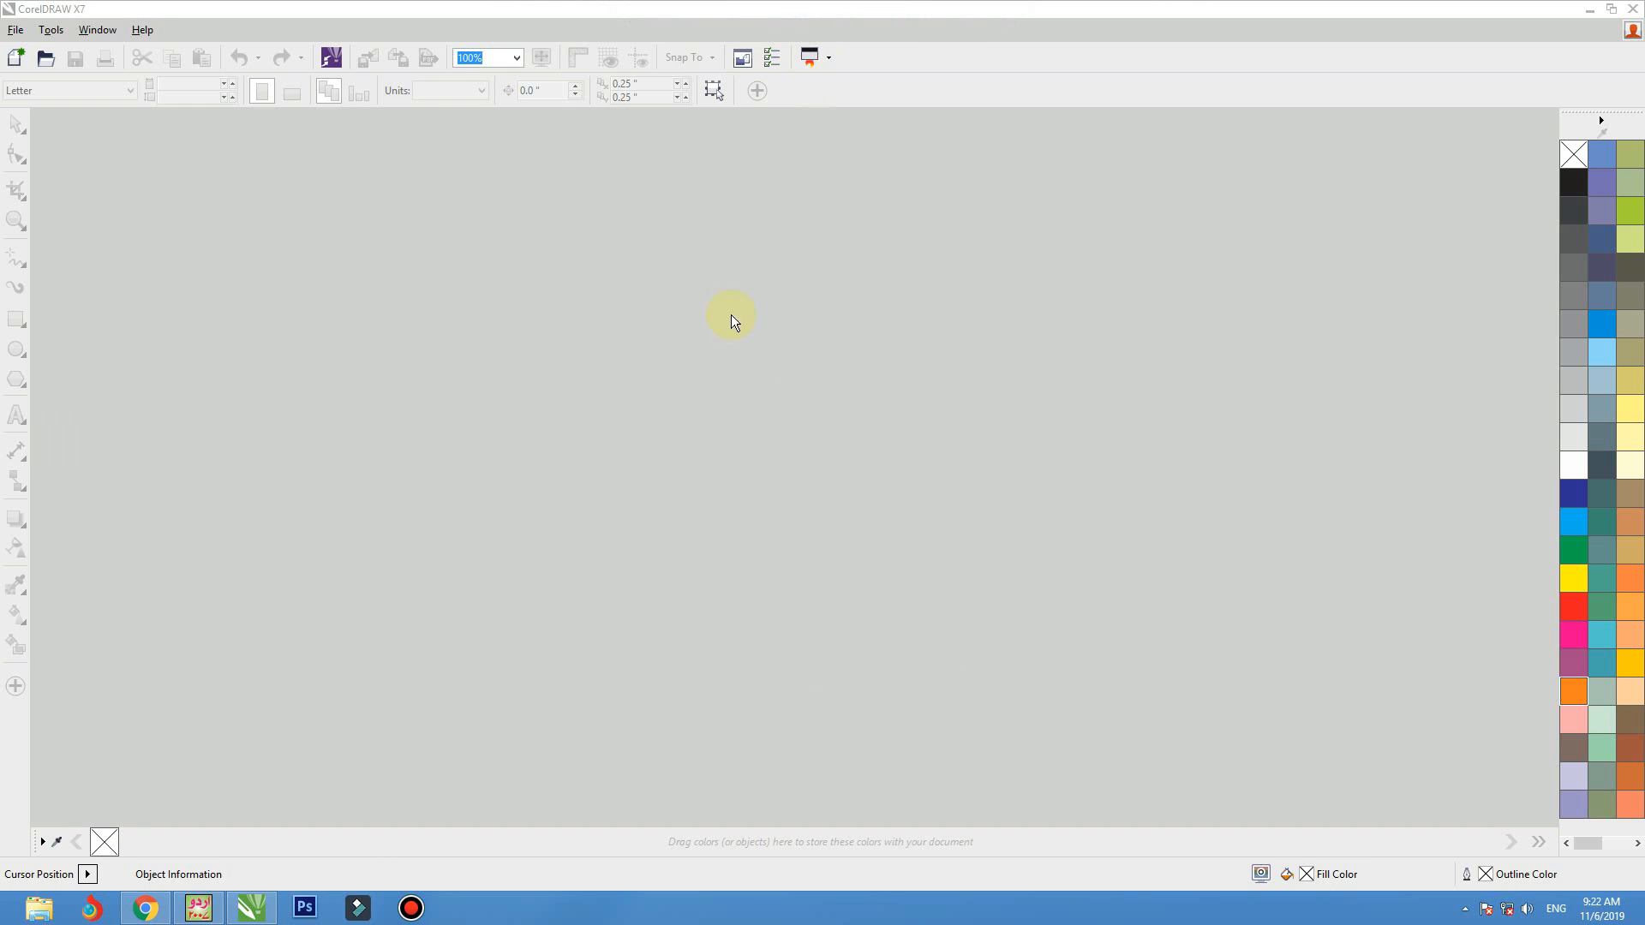
# Create a new A4 portrait document in CMYK with the default settings
pyautogui.click(12, 60)
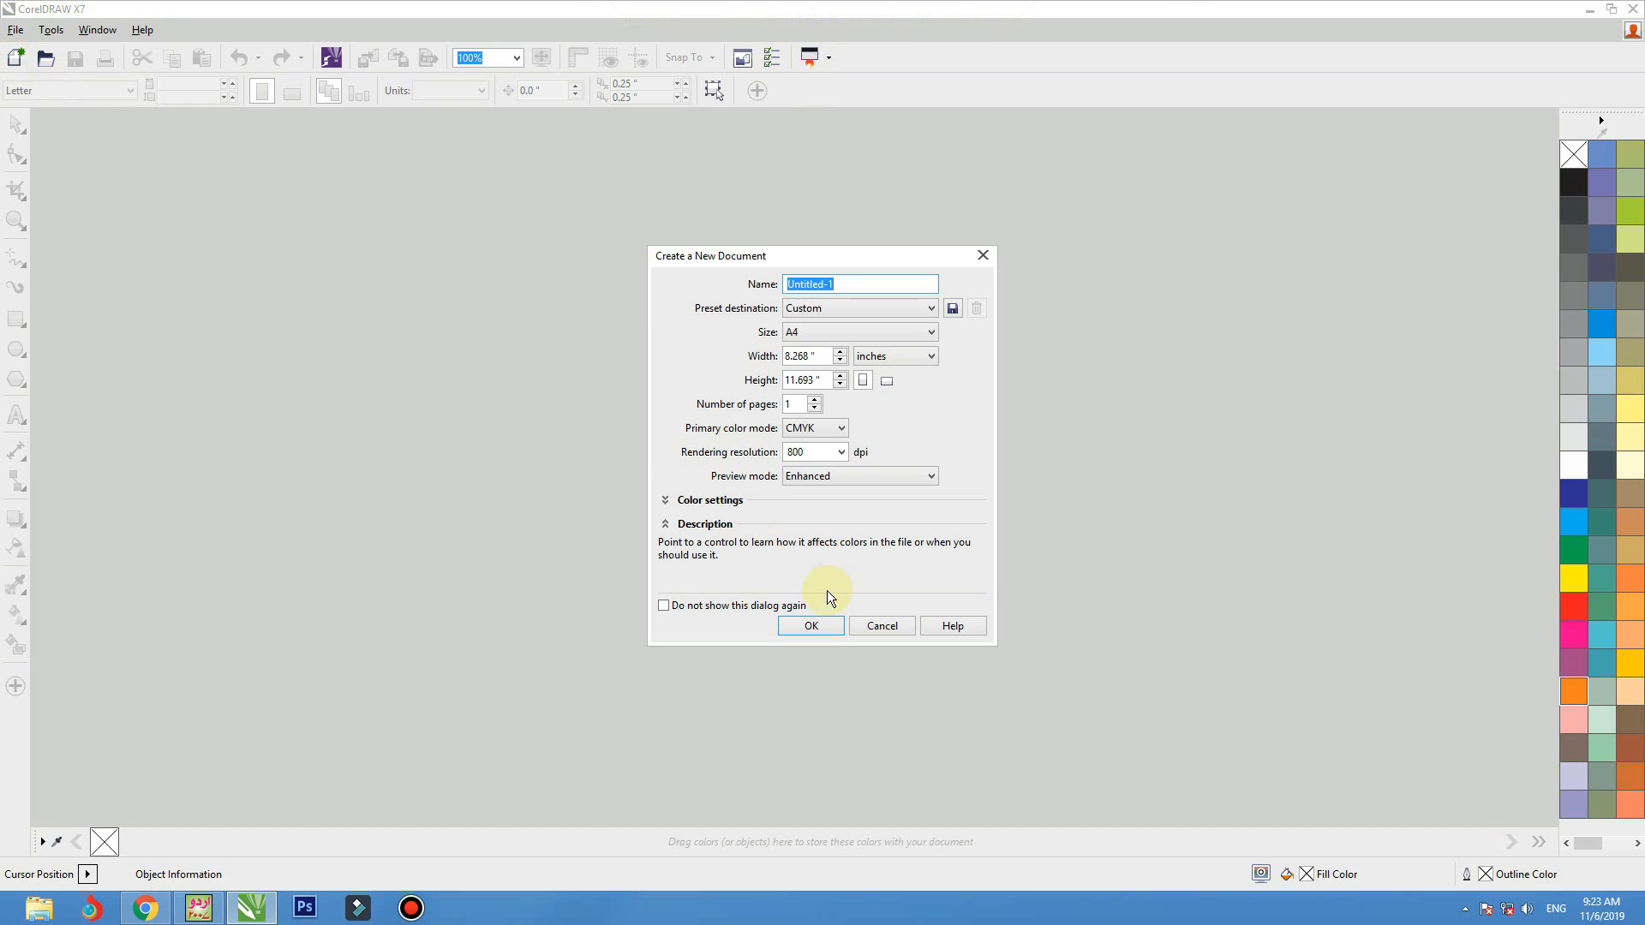
pyautogui.click(809, 622)
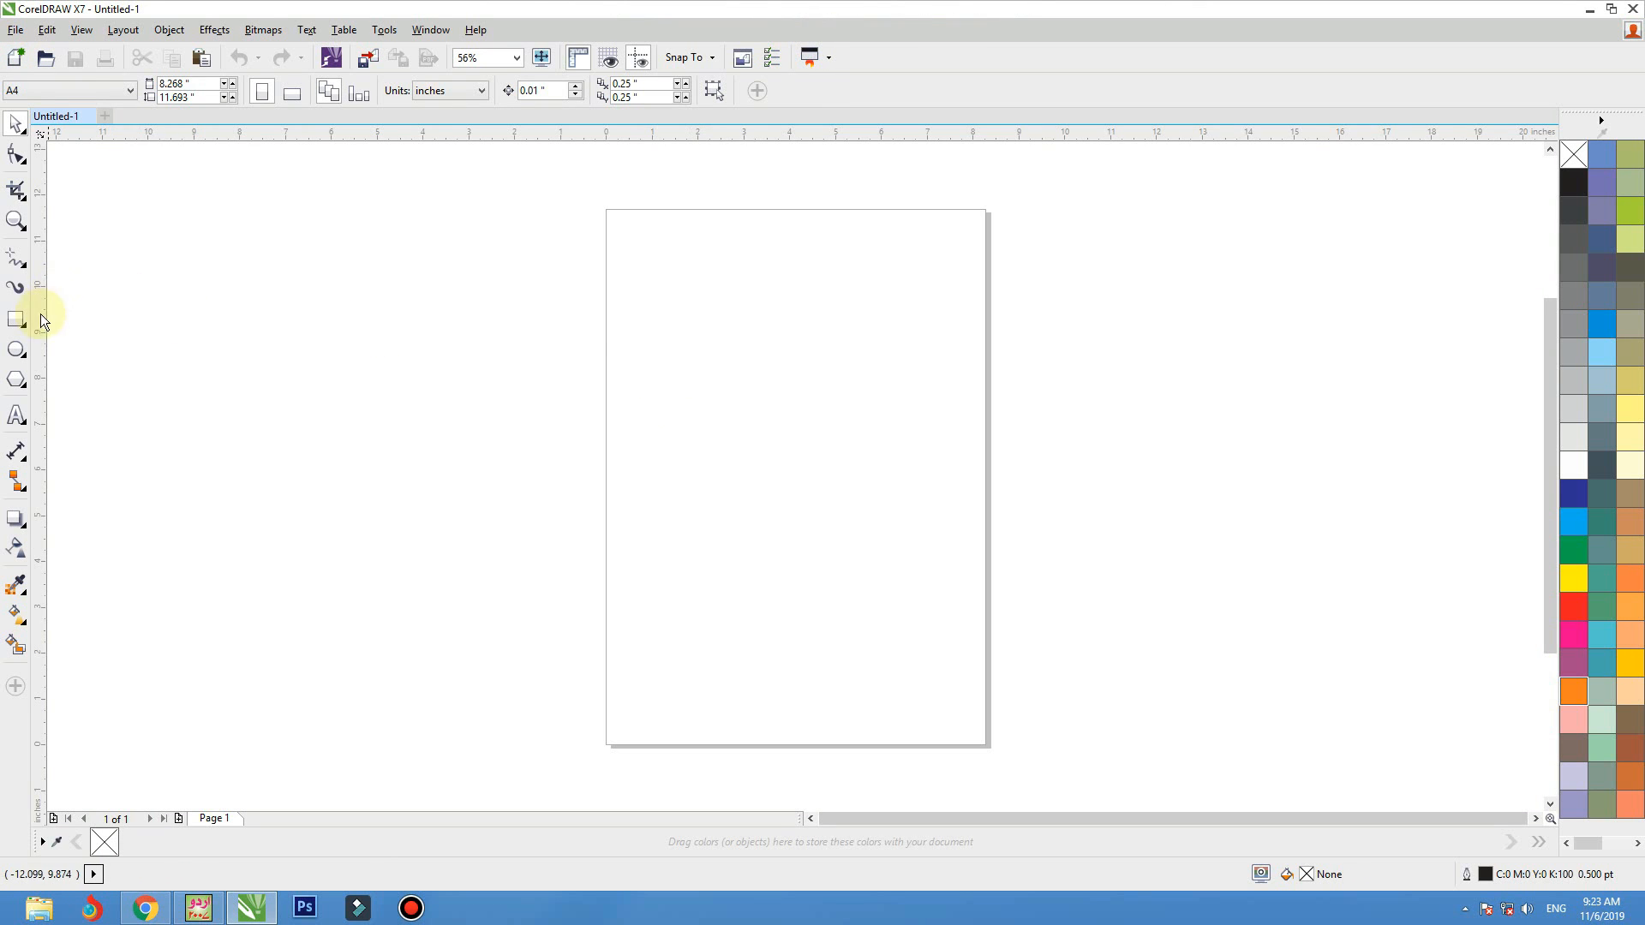
# Draw a rectangle, set its size to 7 by 9 inches and centre it on the page
pyautogui.click(16, 319)
pyautogui.moveTo(676, 266); pyautogui.dragTo(901, 590)
pyautogui.click(194, 83)
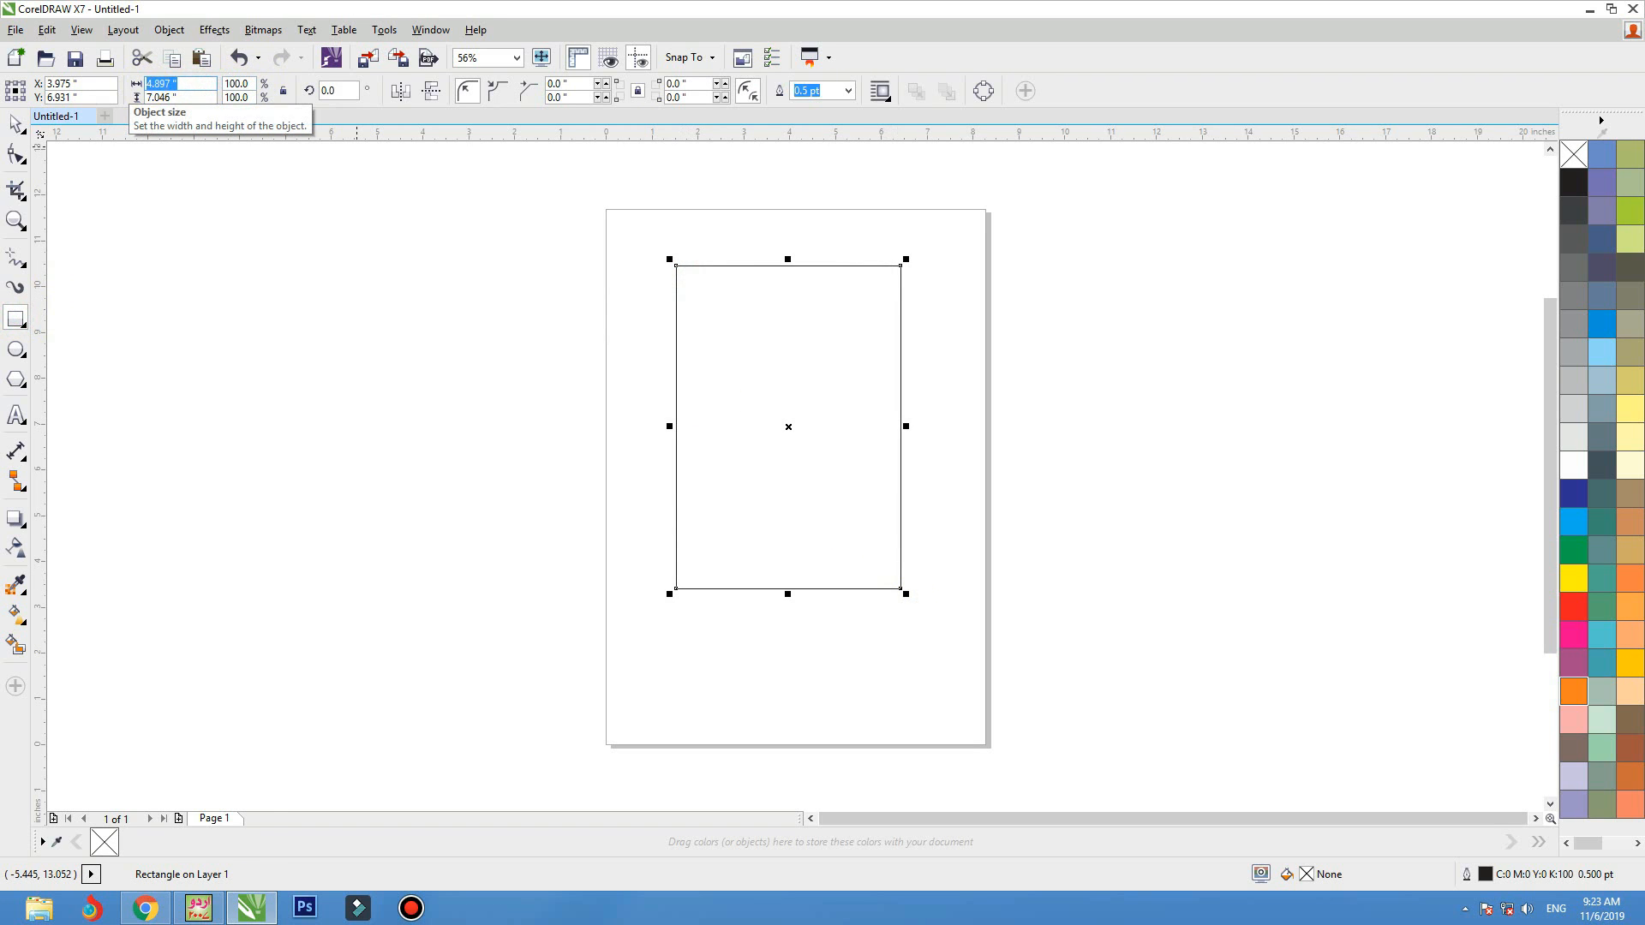
pyautogui.press('Return')
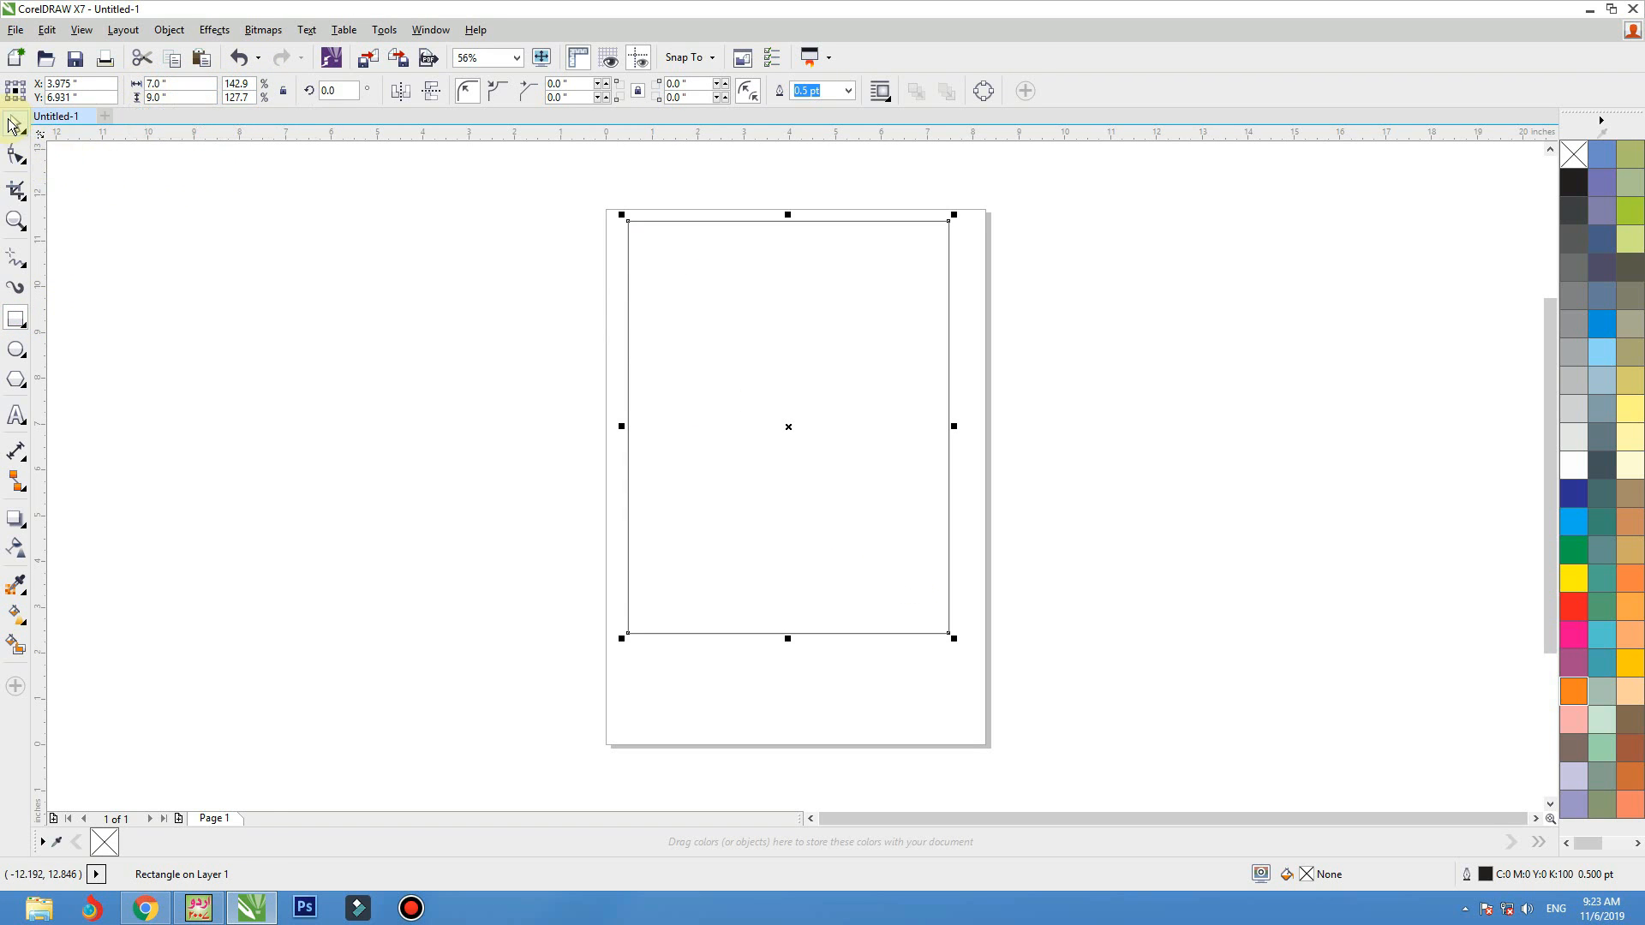
pyautogui.press('p')
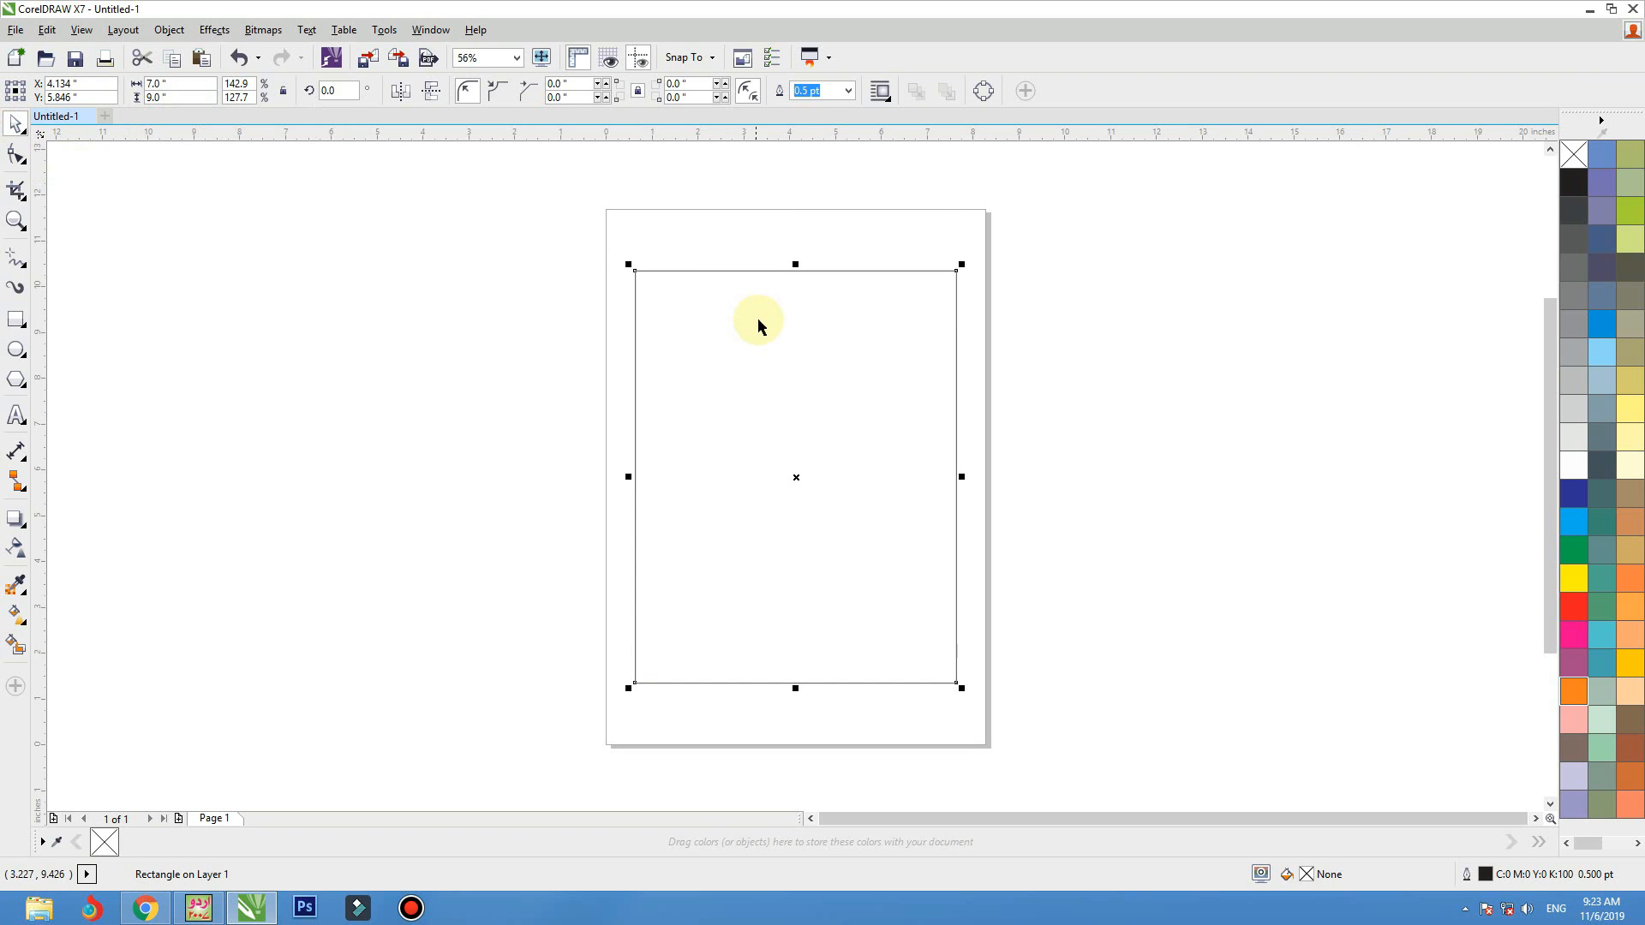
pyautogui.click(496, 229)
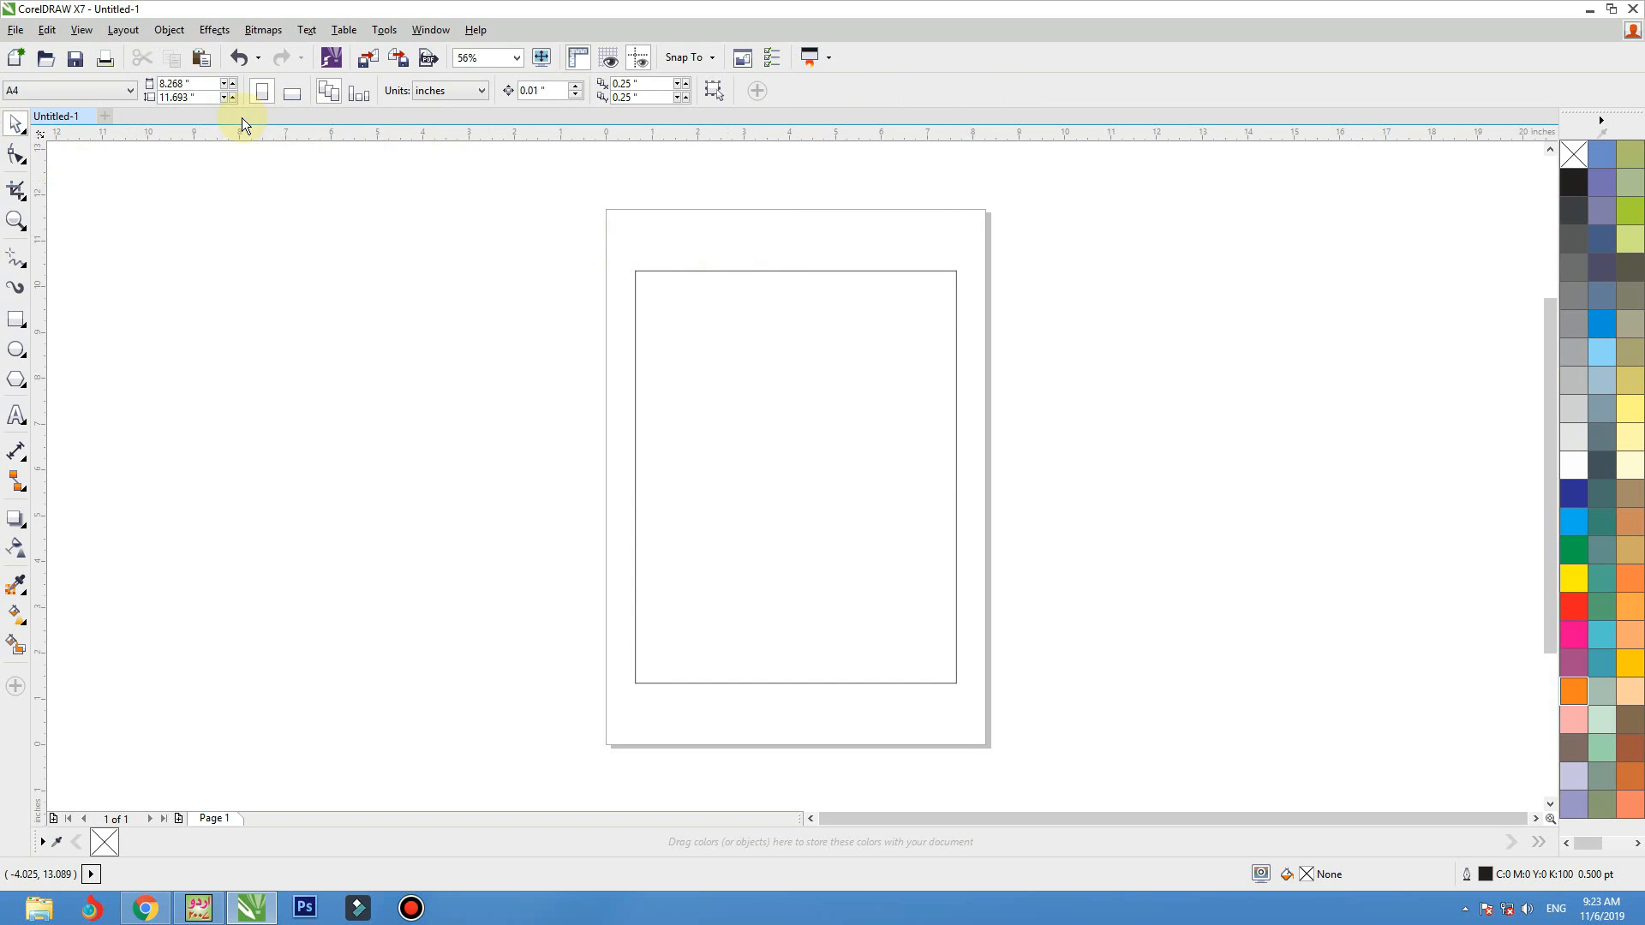
# Apply a one-step inward contour to the rectangle with an offset of about 0.33 inches
pyautogui.click(30, 524)
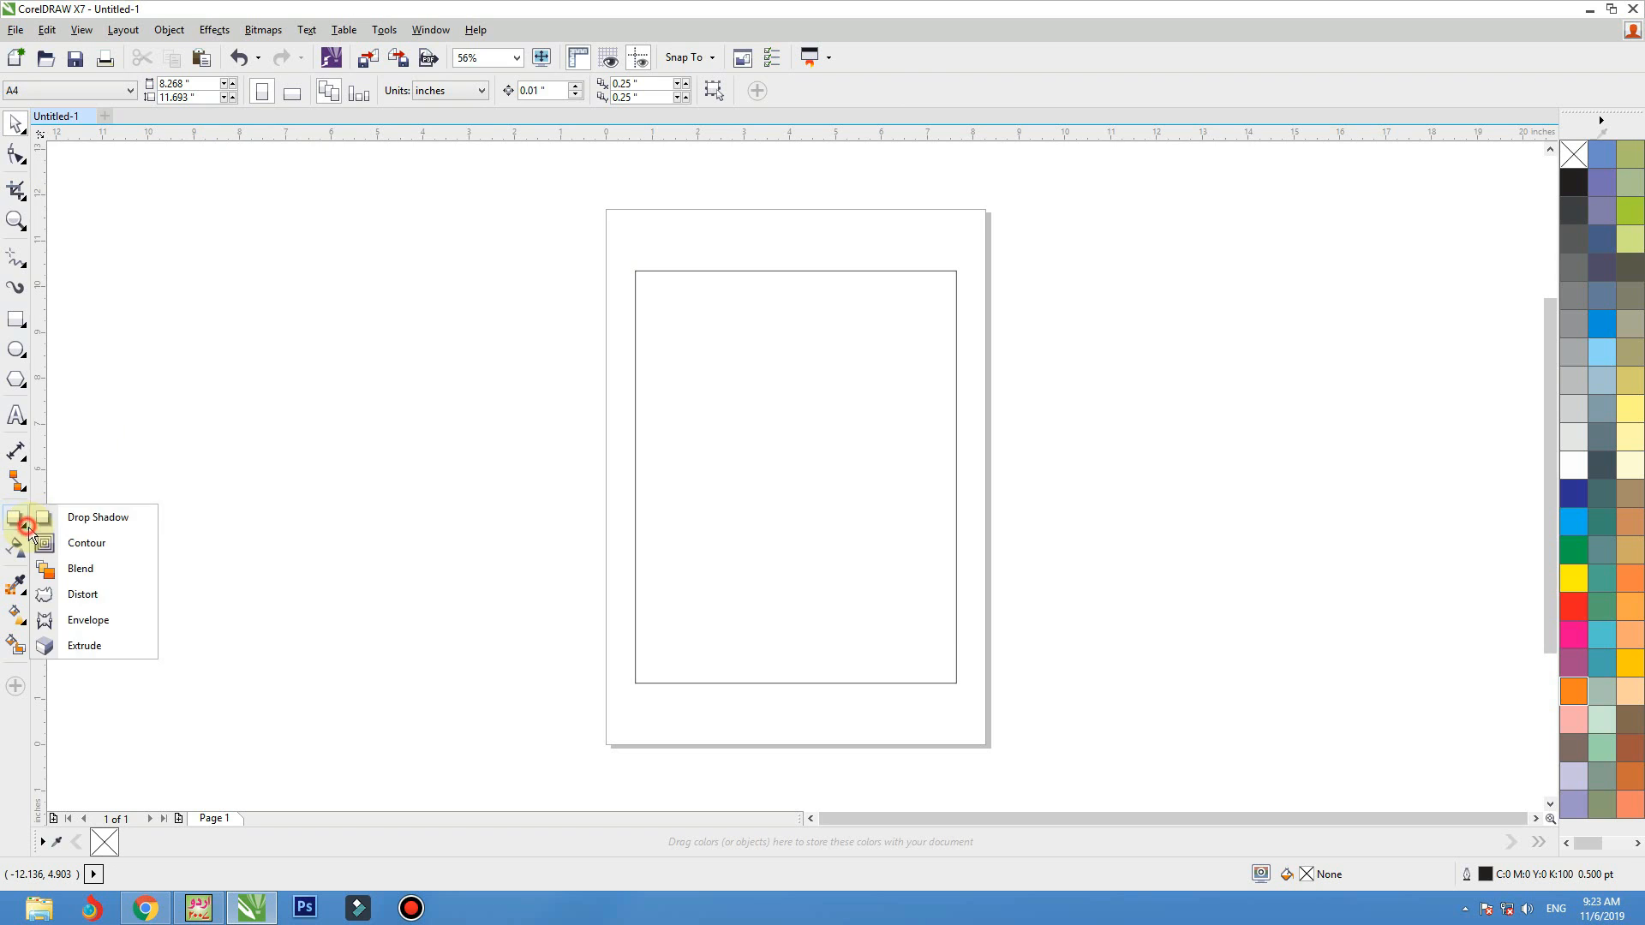
pyautogui.click(68, 539)
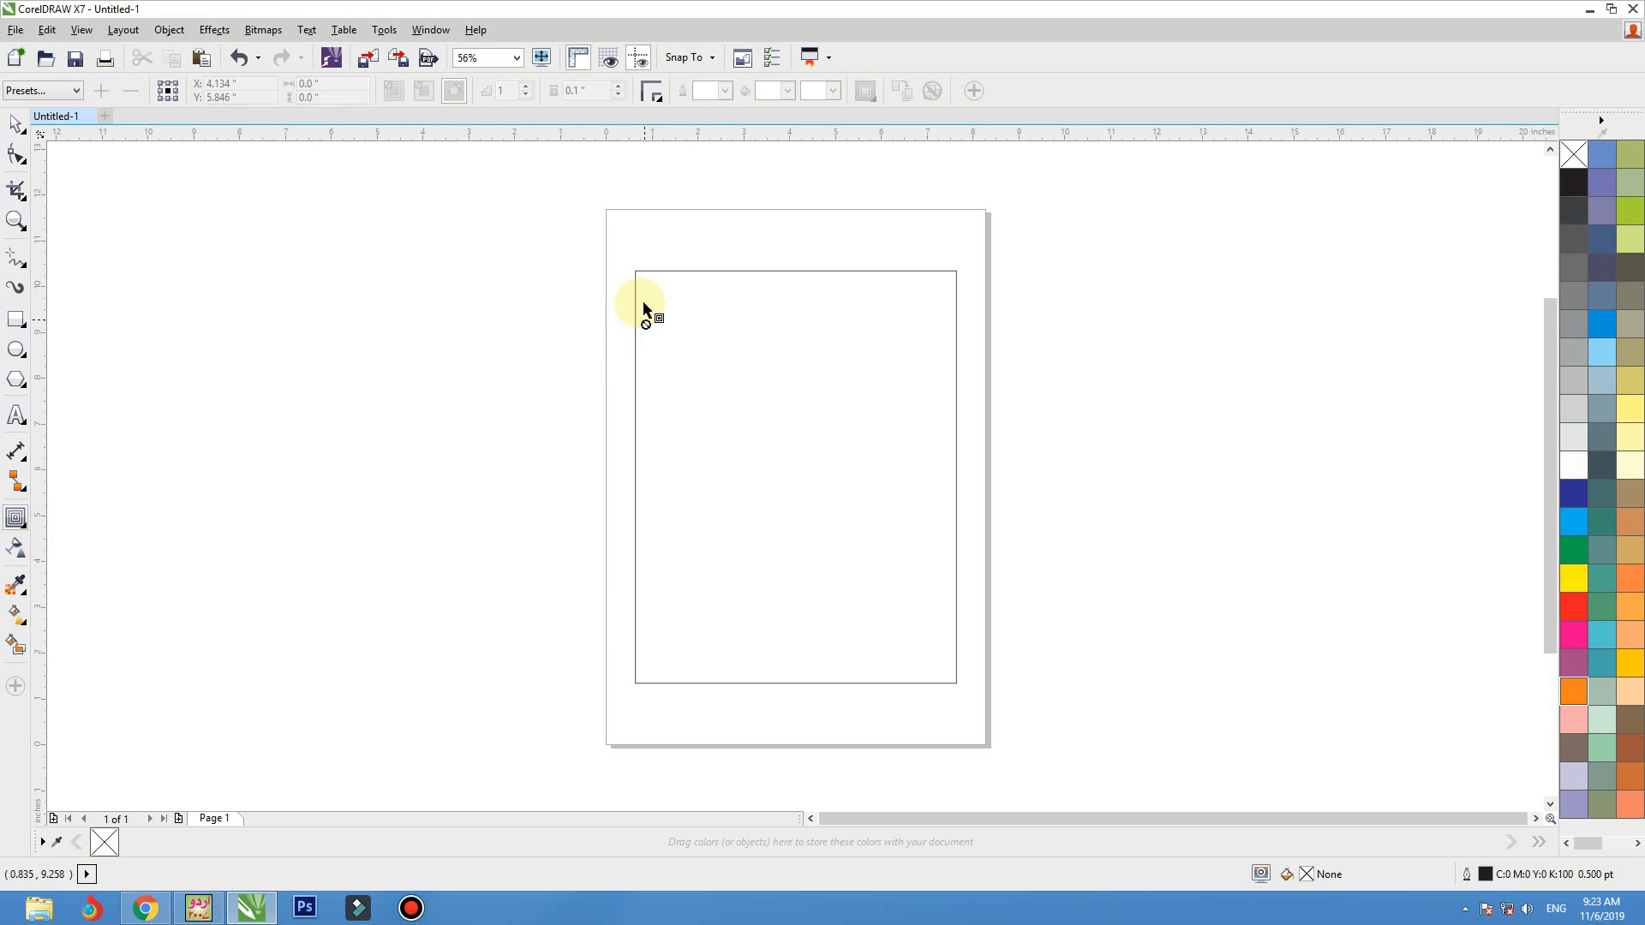
pyautogui.press('space')
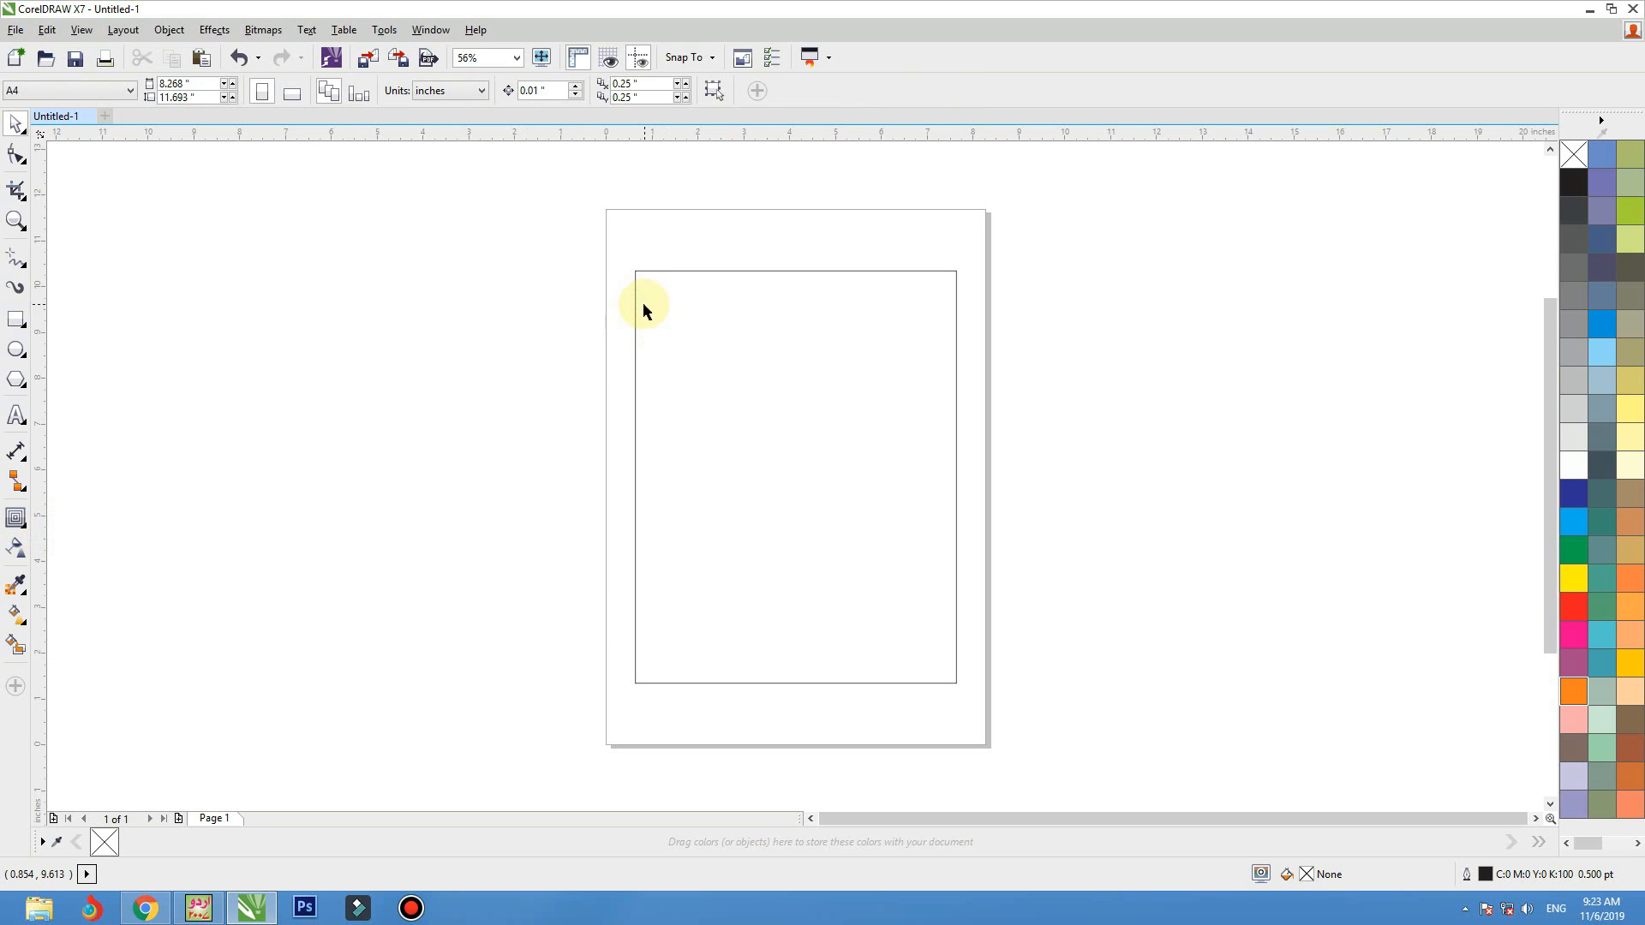
pyautogui.click(644, 317)
pyautogui.press('space')
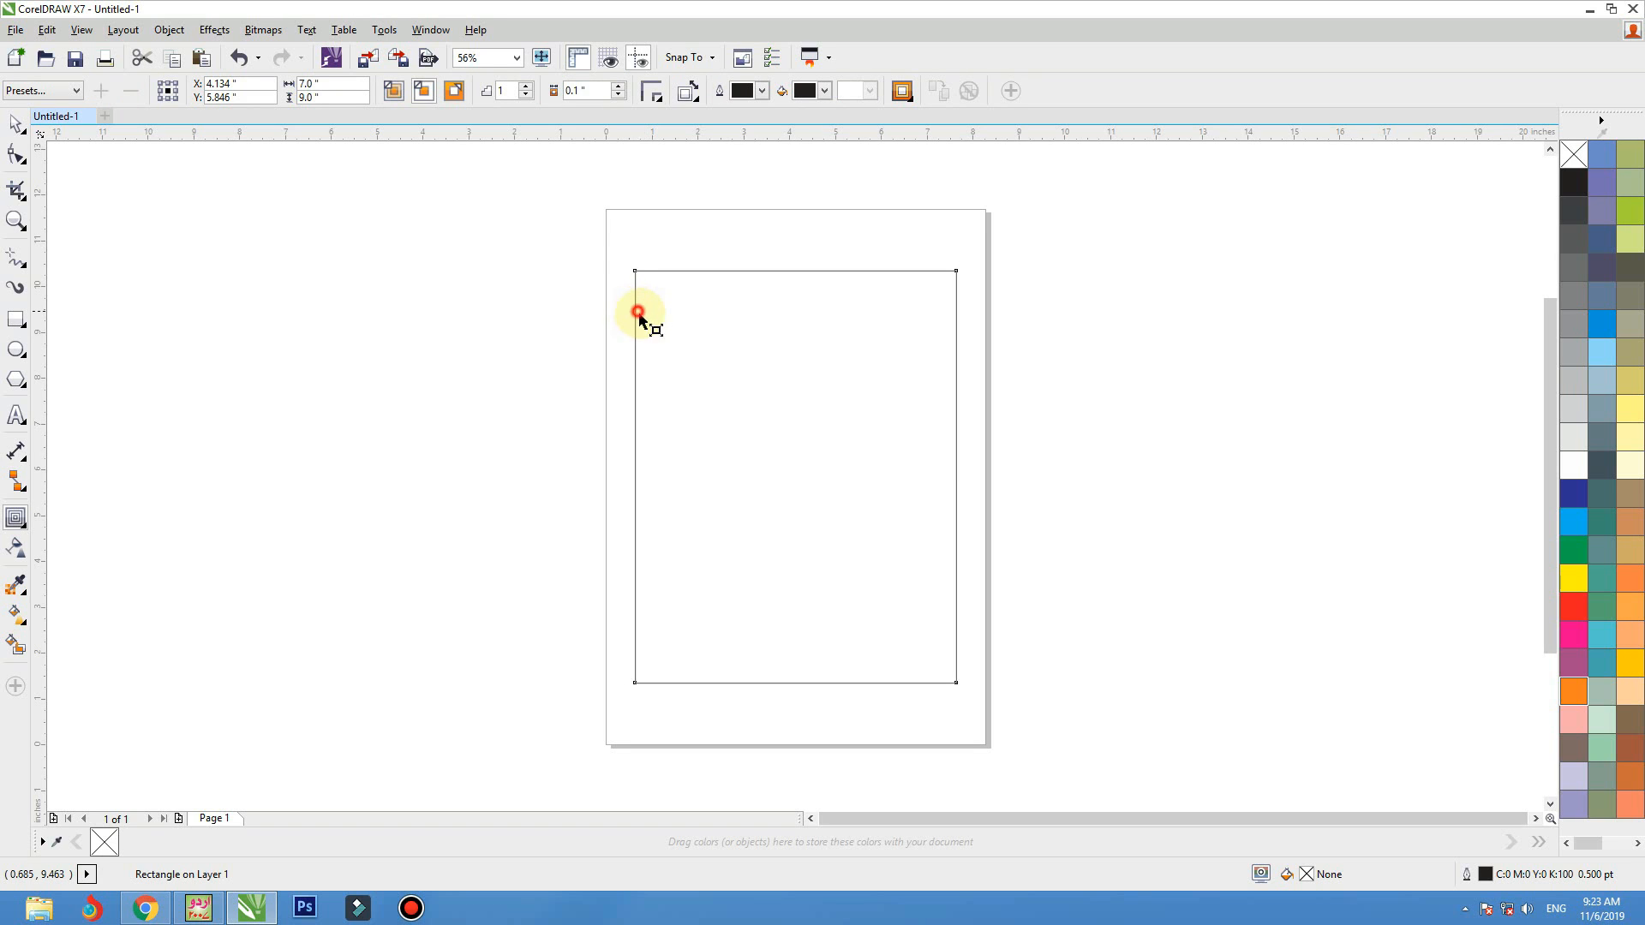
pyautogui.moveTo(644, 318); pyautogui.dragTo(646, 320)
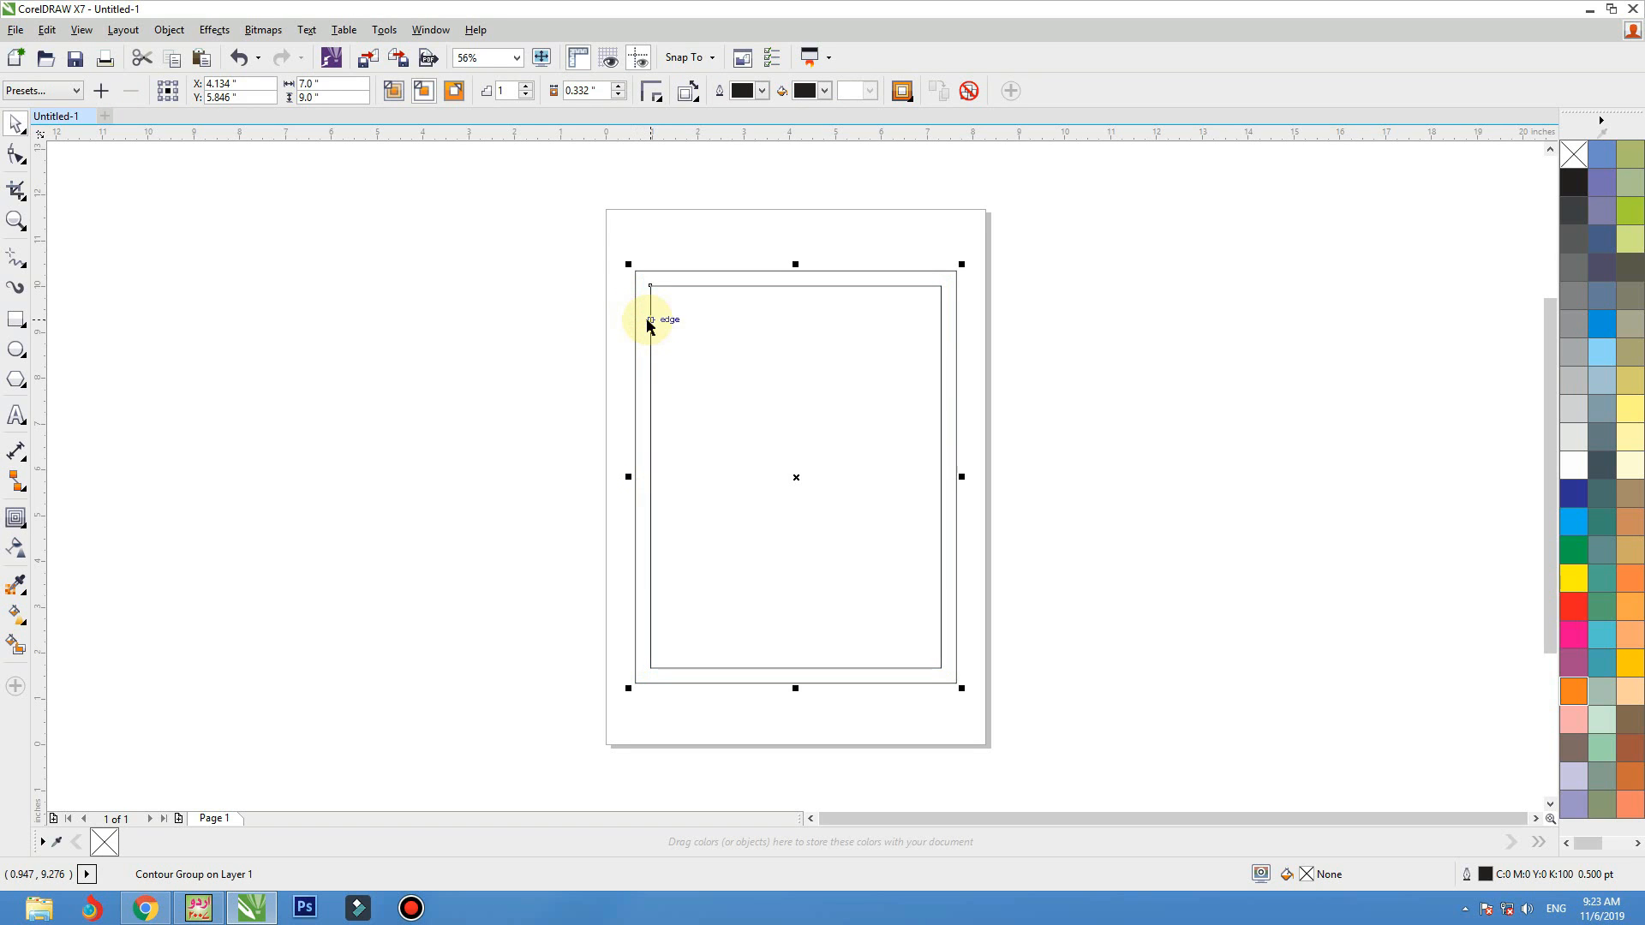
# Break the contour group apart into separate outer and inner rectangles
pyautogui.rightClick(659, 289)
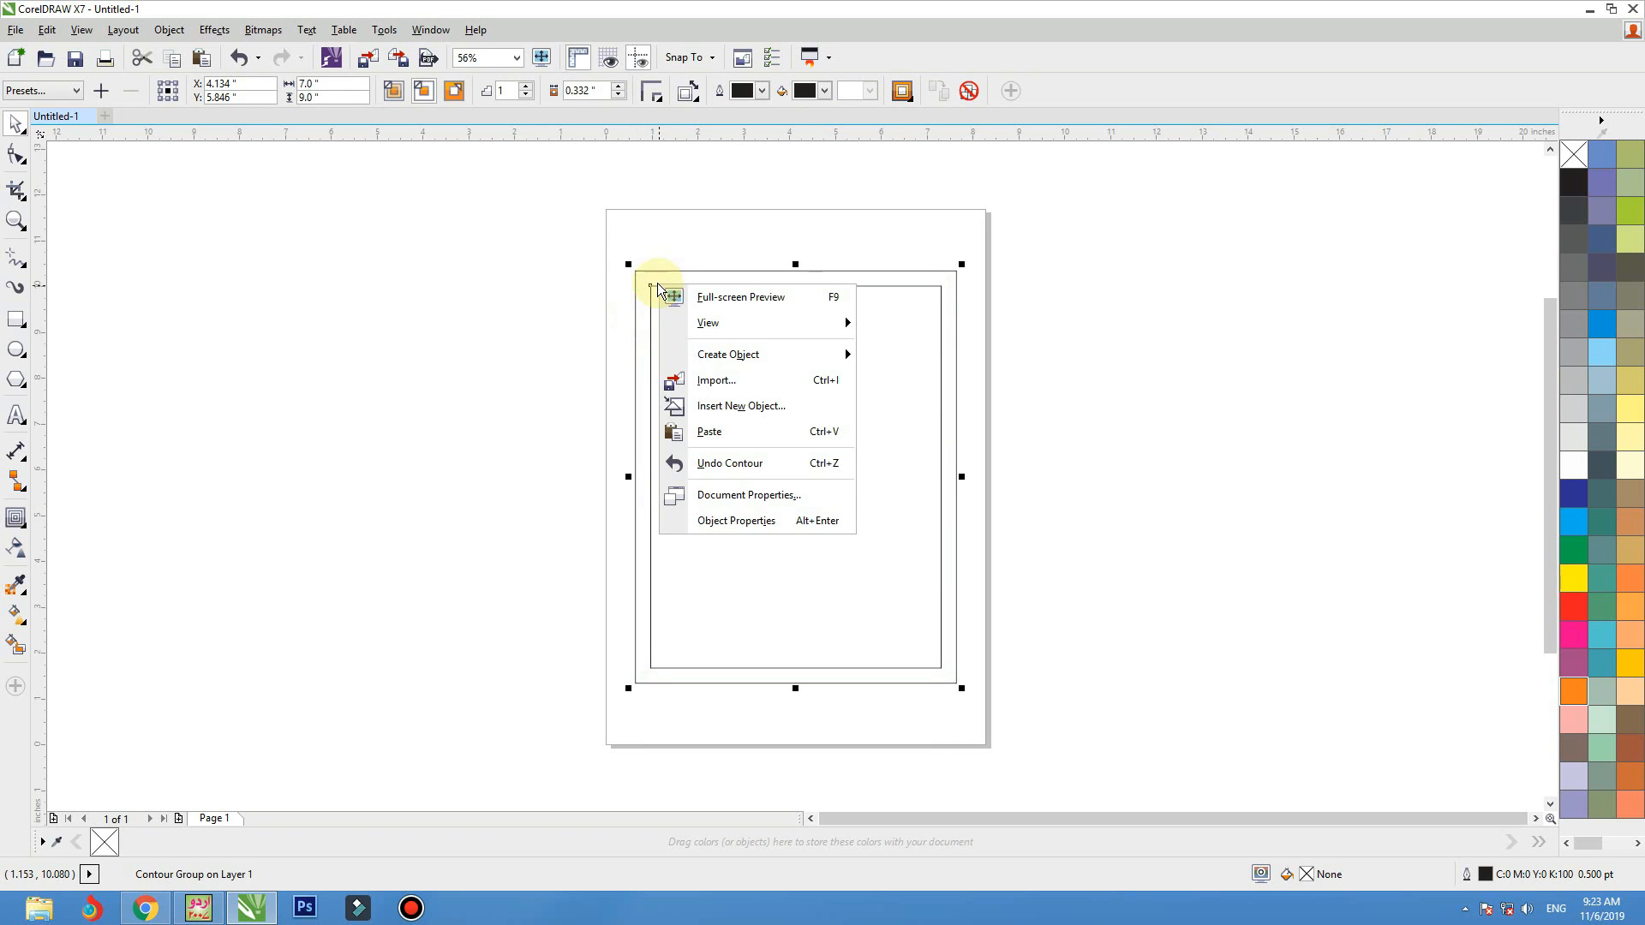
pyautogui.click(659, 290)
pyautogui.click(168, 30)
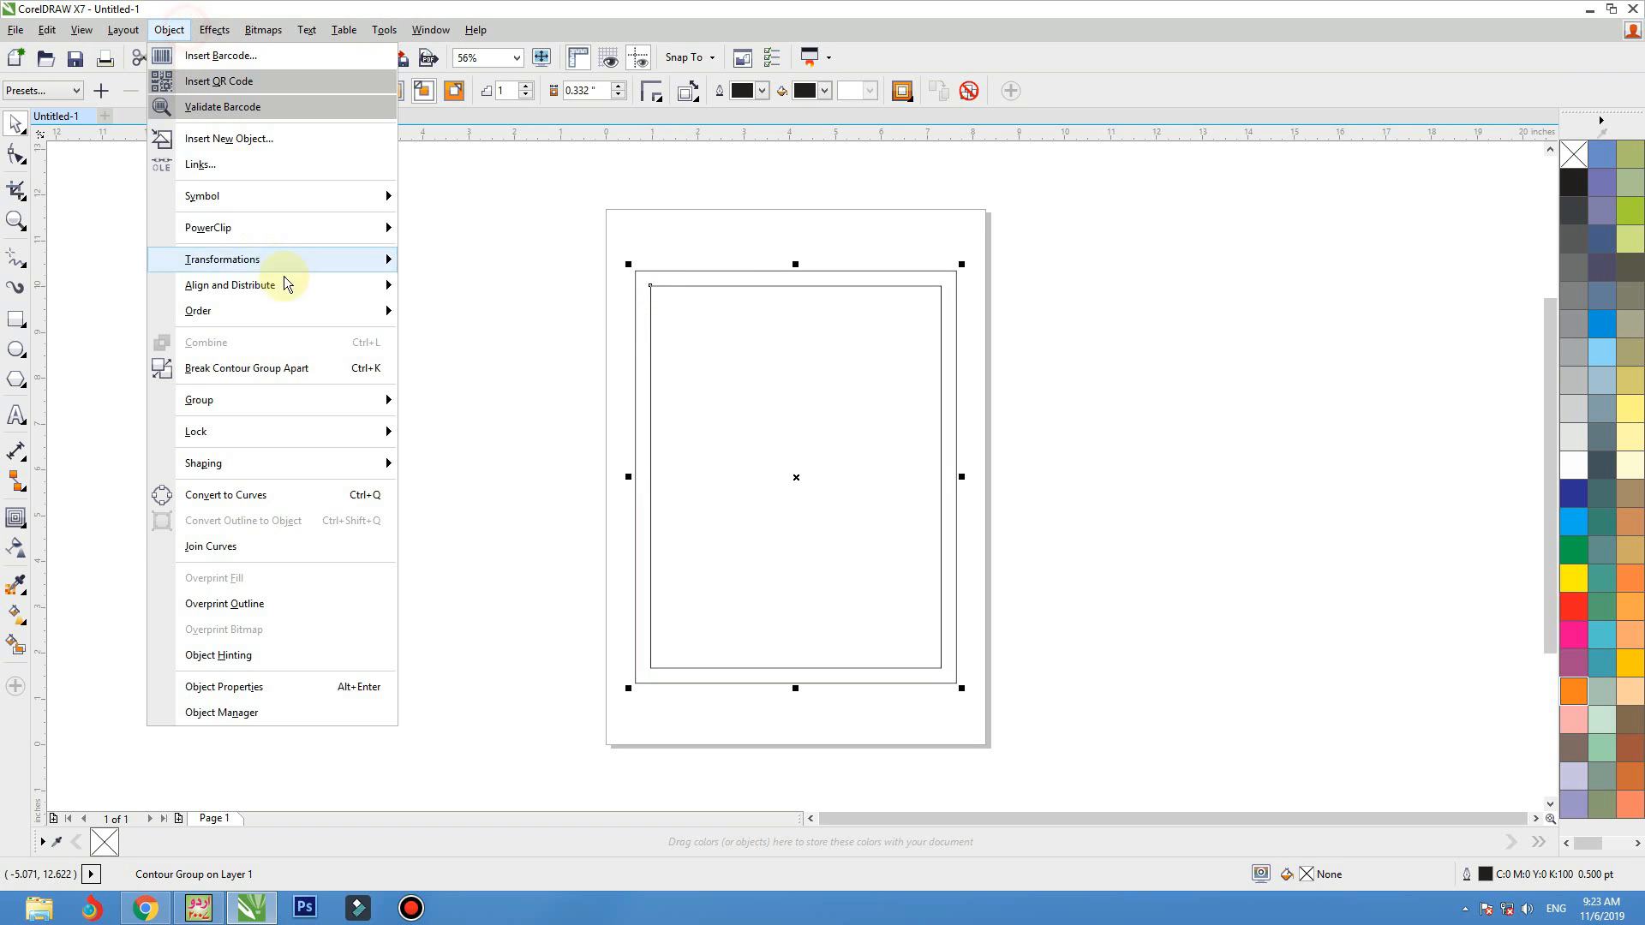
pyautogui.click(329, 373)
pyautogui.click(874, 426)
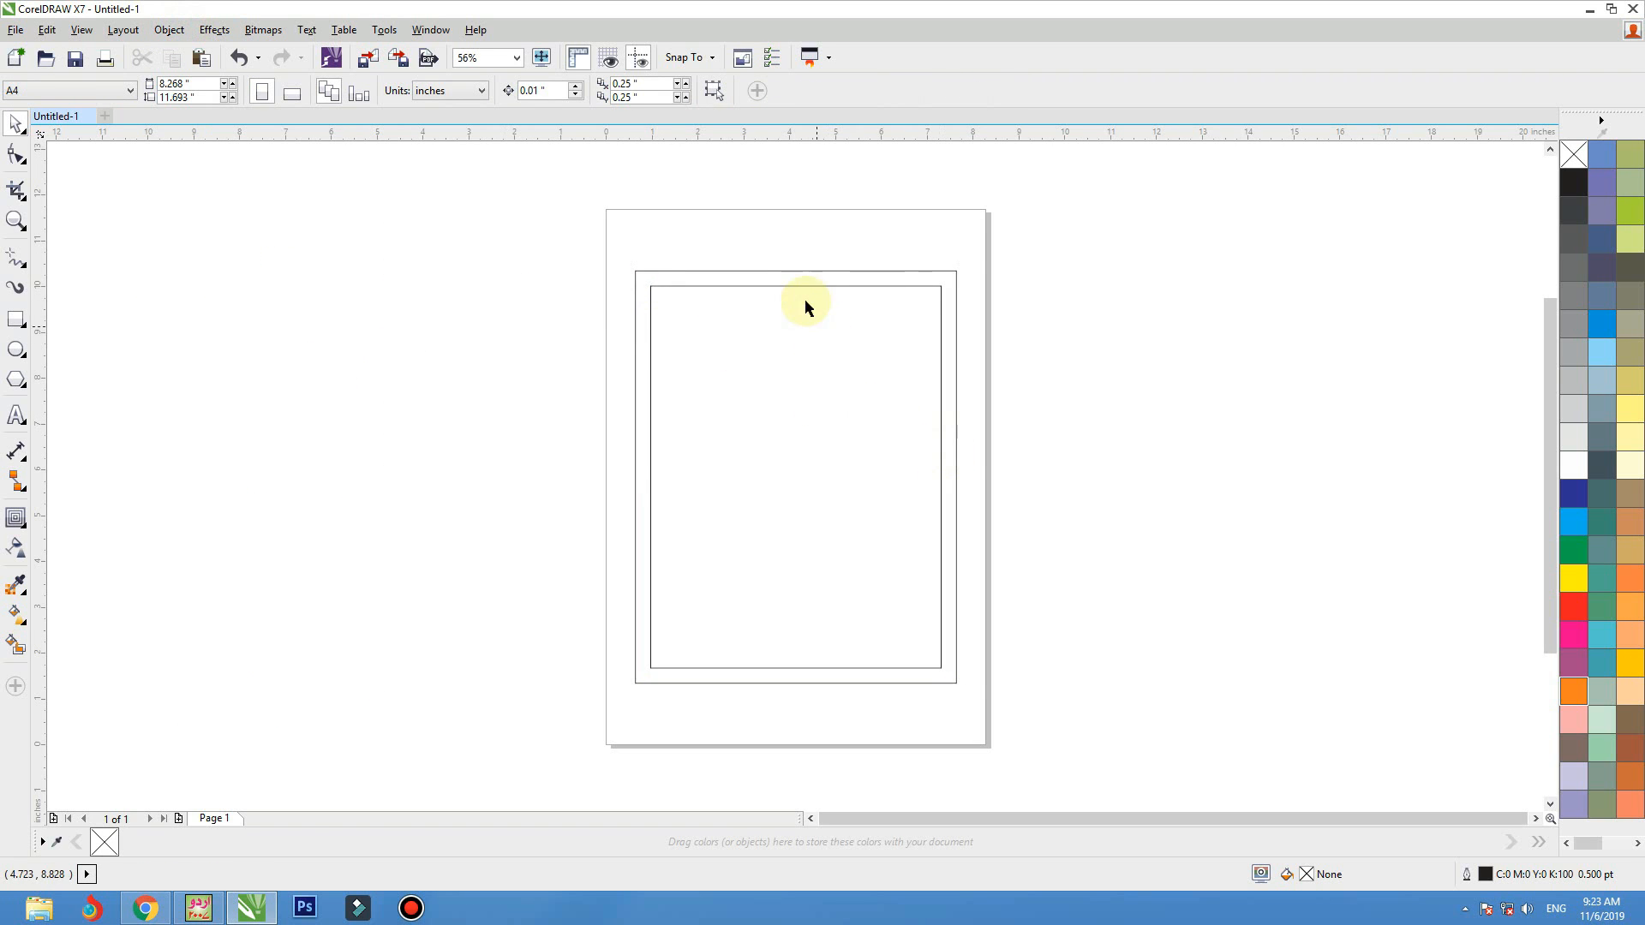
# Test-move the inner and outer rectangles independently and undo both moves
pyautogui.moveTo(748, 382); pyautogui.dragTo(921, 411)
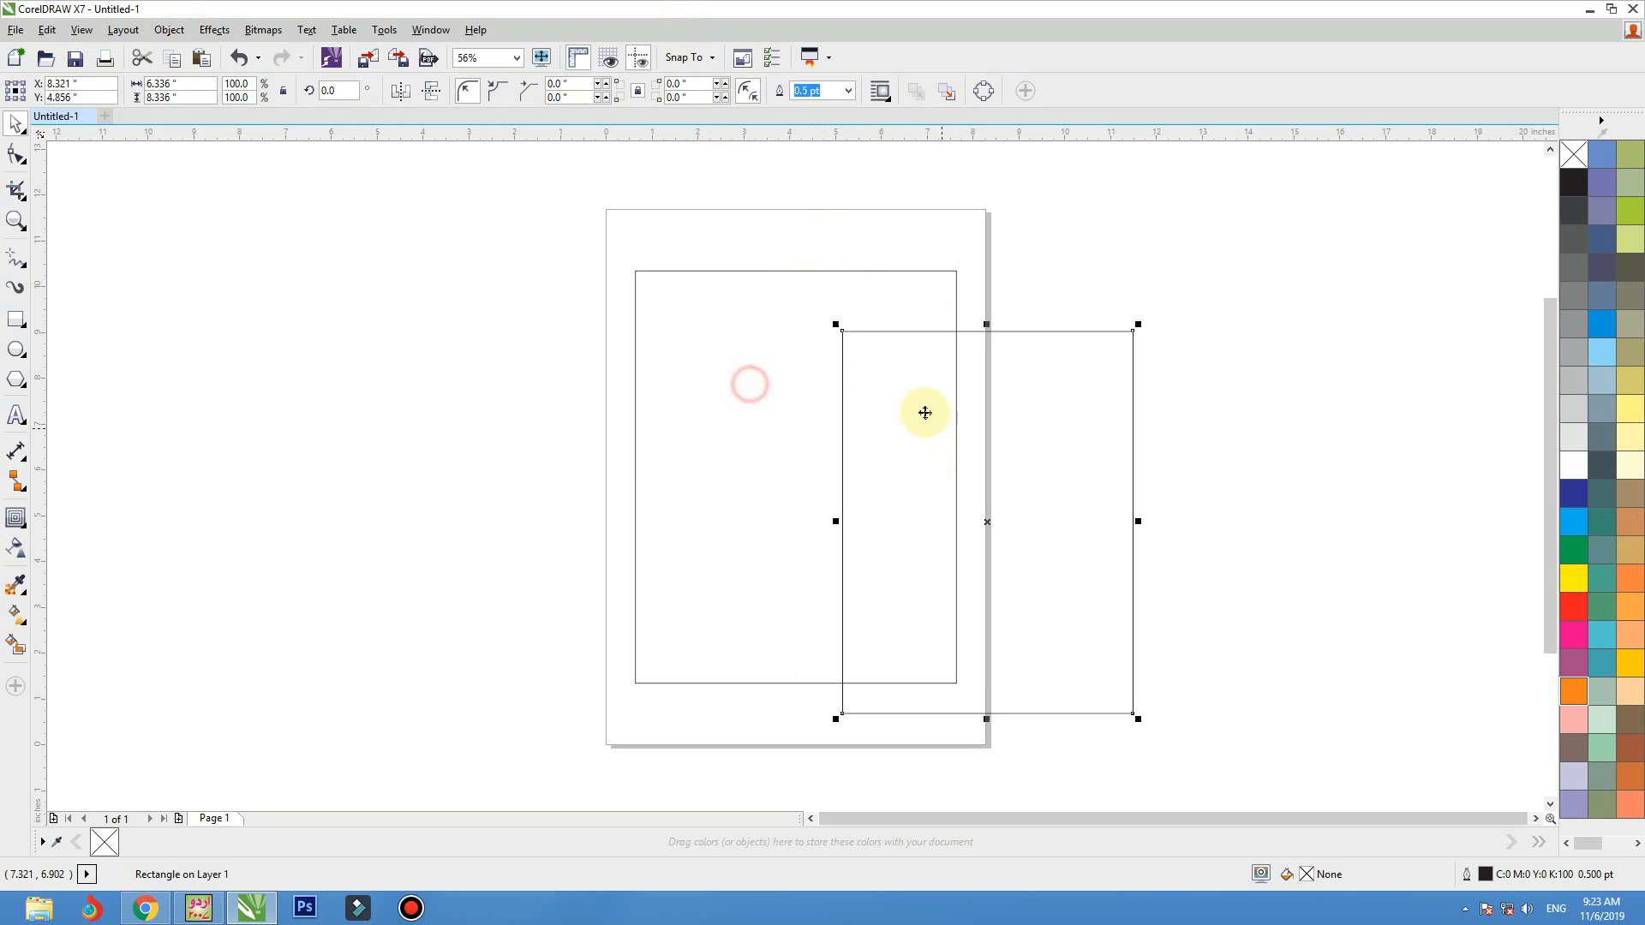
pyautogui.hotkey('ctrl', 'z')
pyautogui.moveTo(677, 272); pyautogui.dragTo(499, 258)
pyautogui.hotkey('ctrl', 'z')
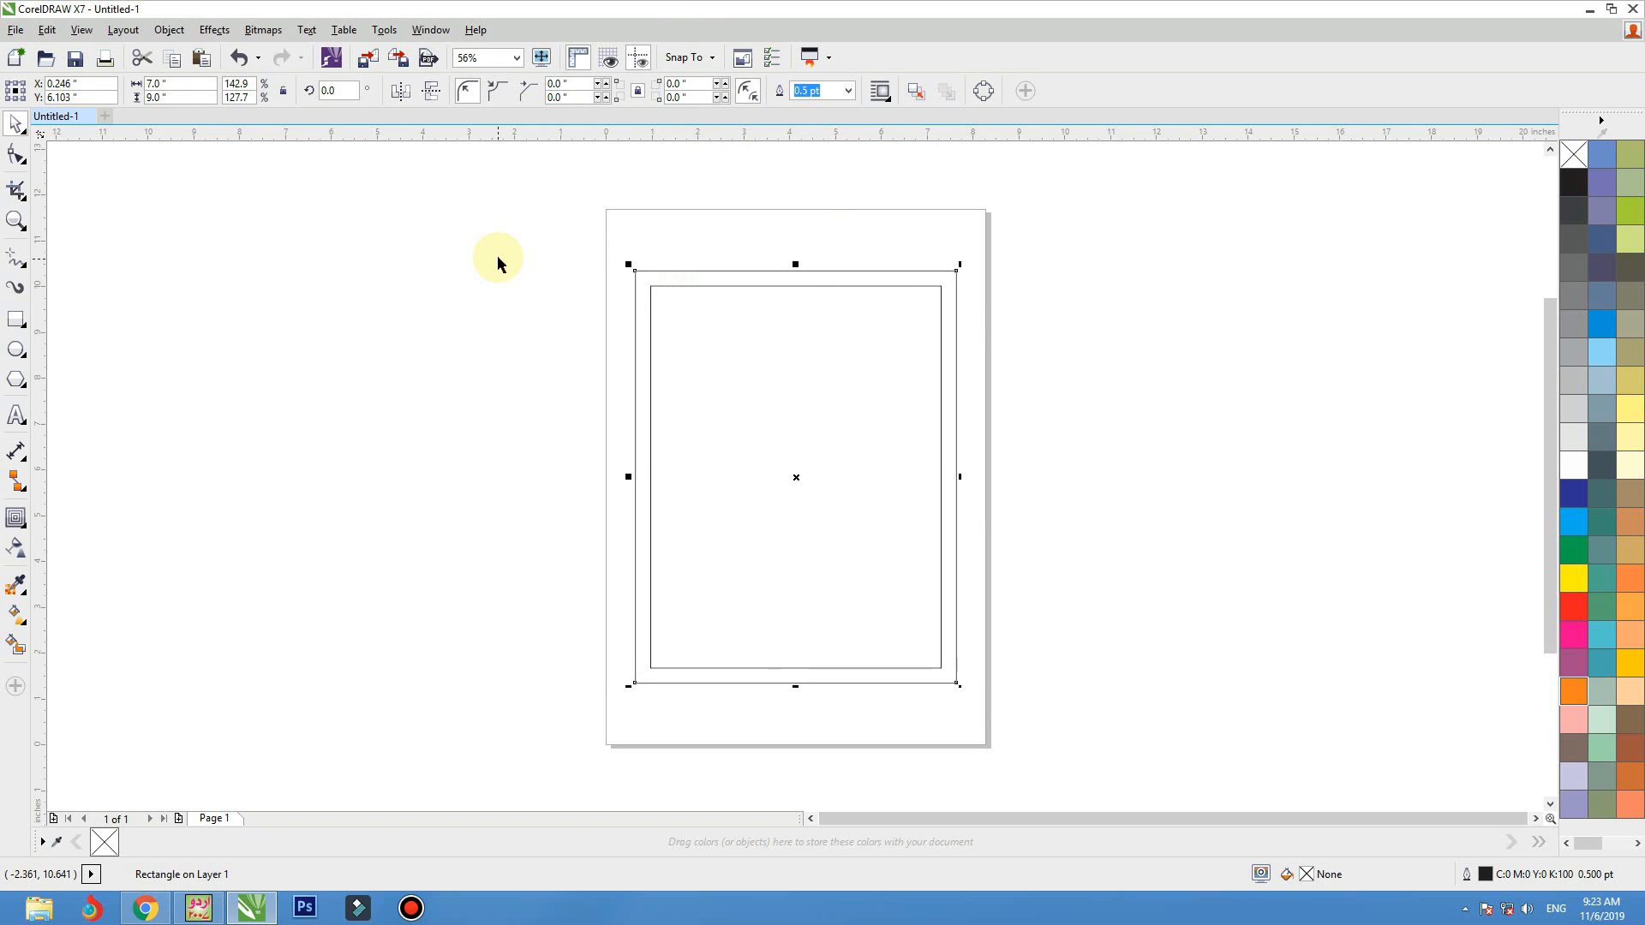
# Fill the outer rectangle with black and give the inner rectangle a white outline
pyautogui.click(1572, 185)
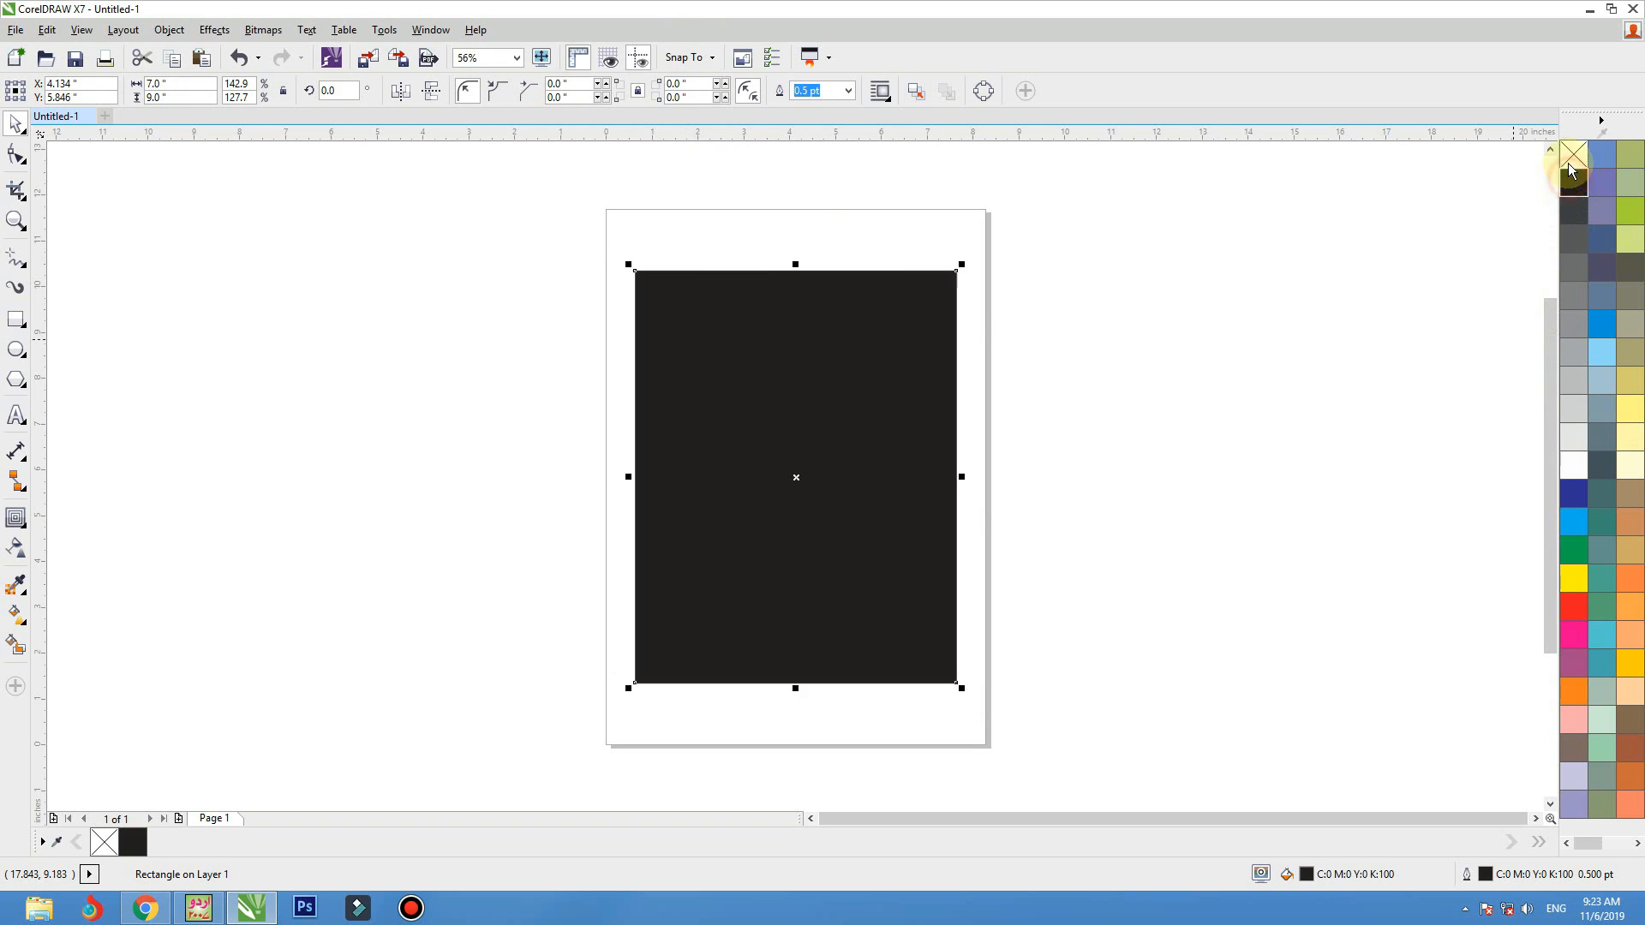
pyautogui.click(1178, 197)
pyautogui.click(771, 417)
pyautogui.rightClick(1572, 467)
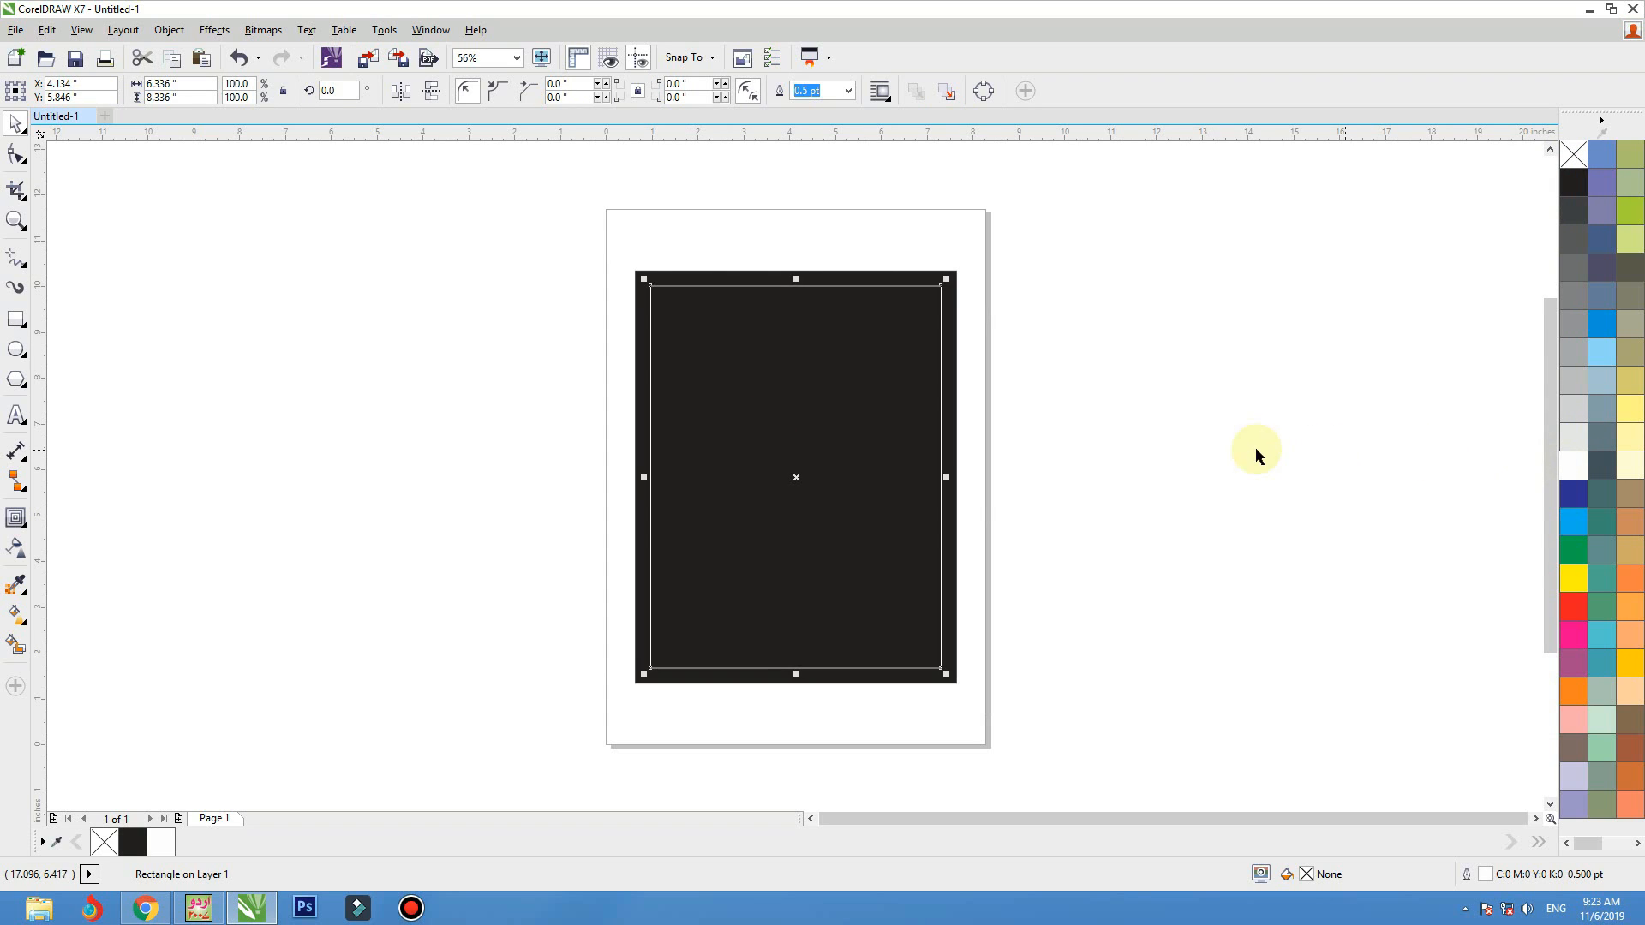
pyautogui.click(1249, 445)
pyautogui.press('F4')
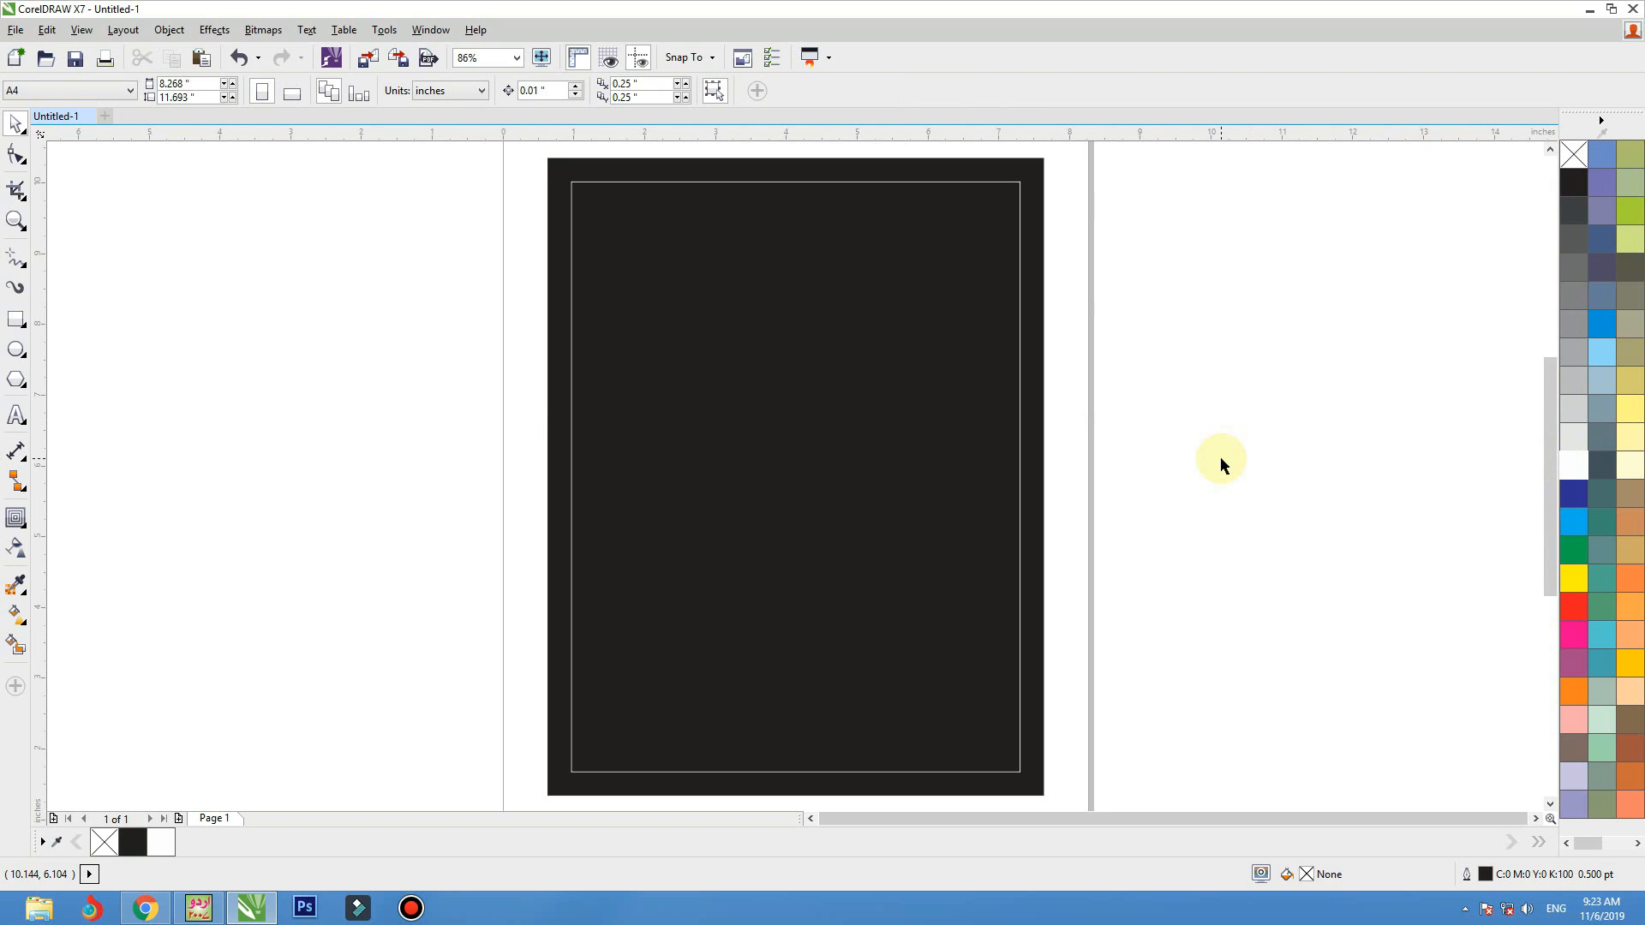
pyautogui.click(341, 460)
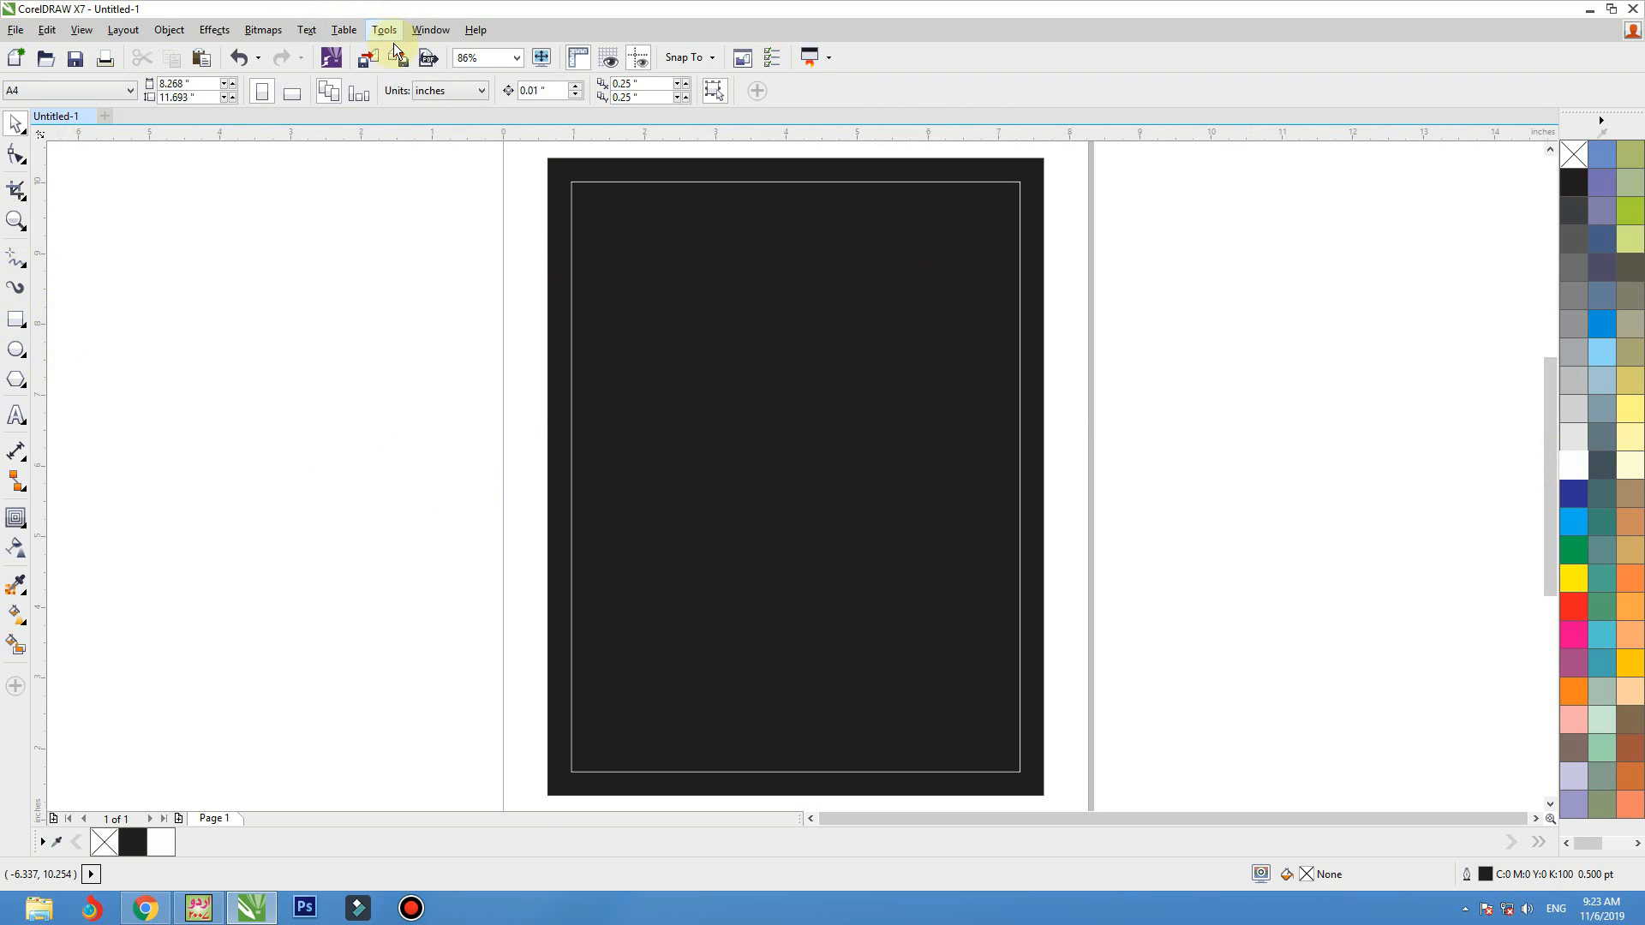
# Import burger_sandwich_PNG4135 from Image Data > Food > Burgar on drive D and place it about 2.9 inches wide to the right of the black rectangle
pyautogui.click(375, 62)
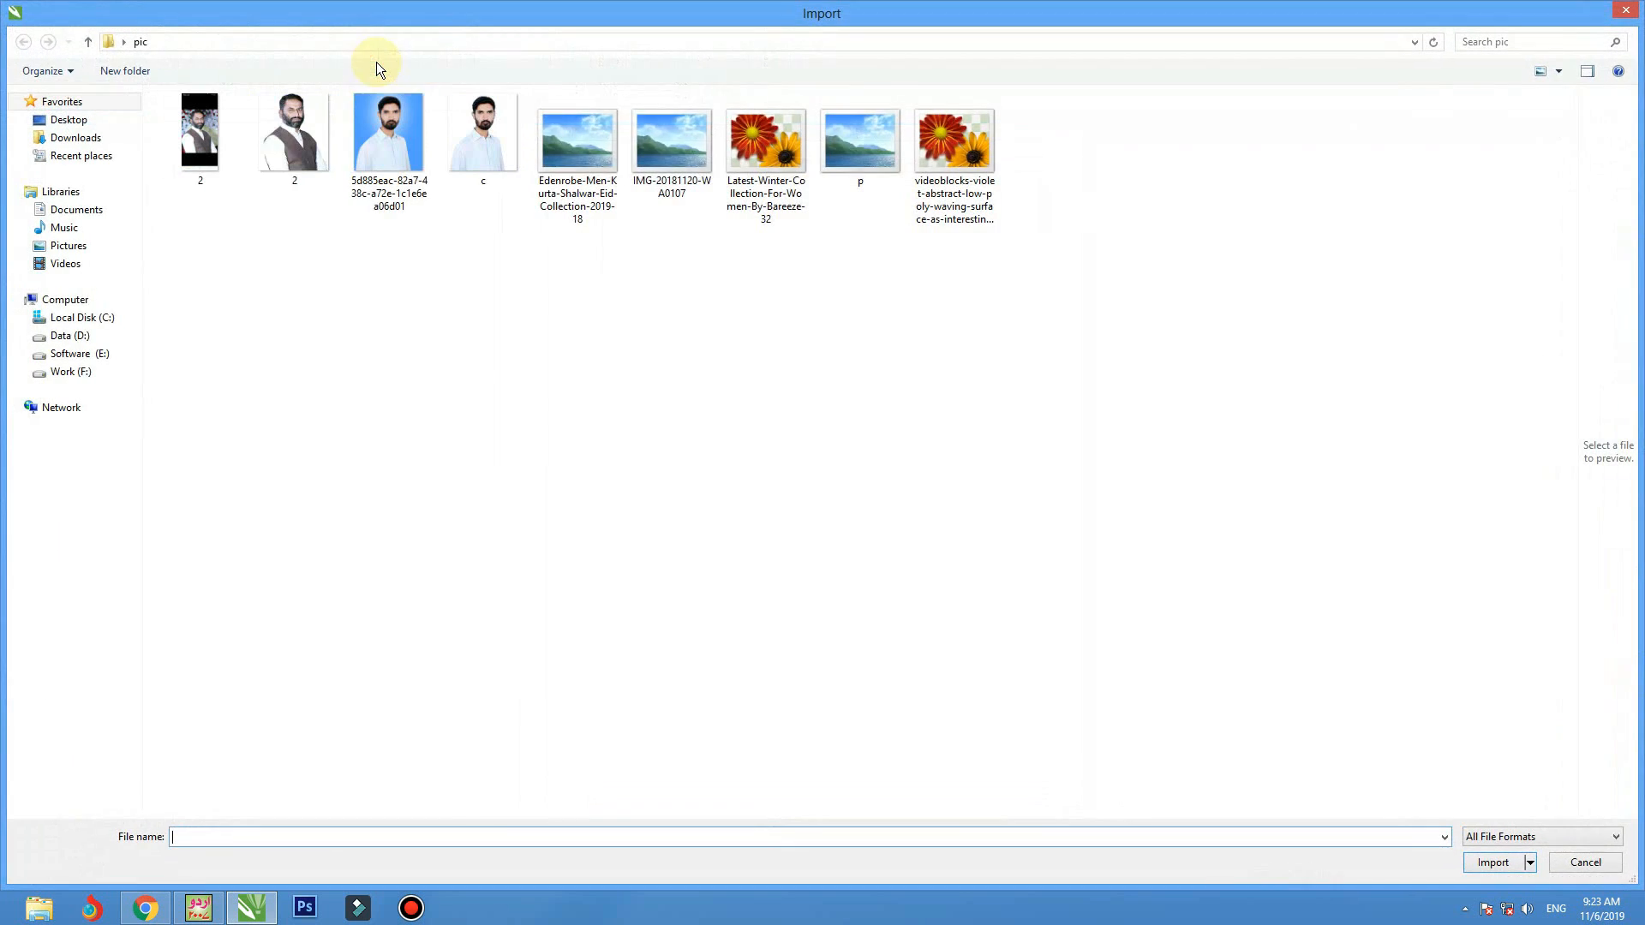
pyautogui.click(80, 346)
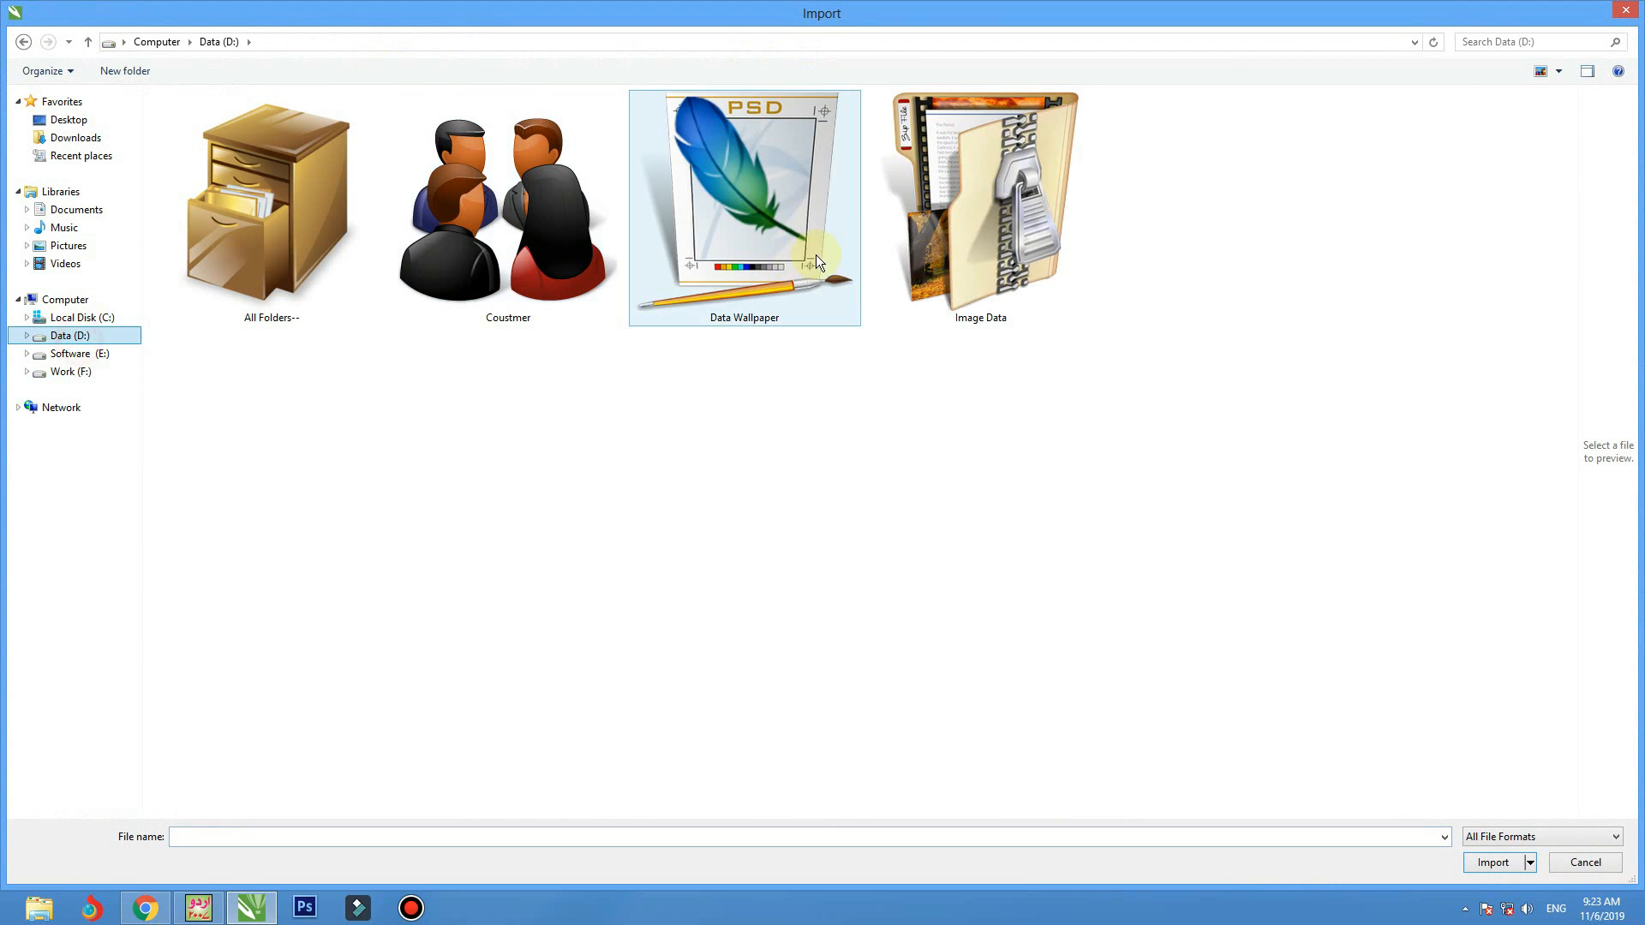
pyautogui.doubleClick(942, 249)
pyautogui.click(851, 480)
pyautogui.write('fo')
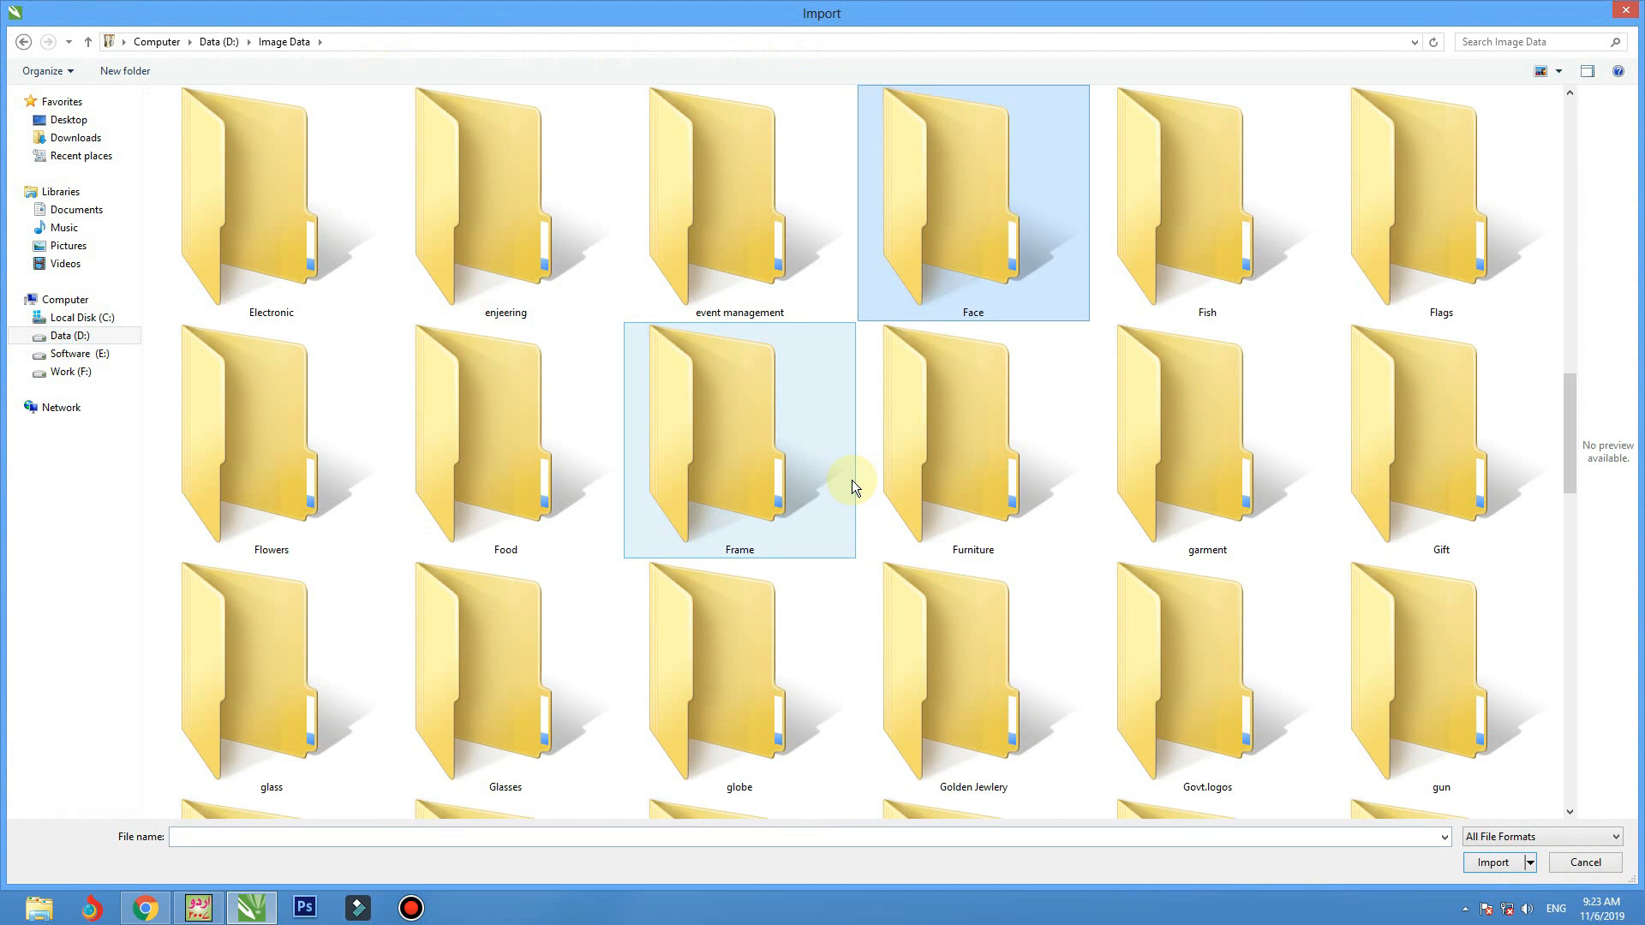
pyautogui.press('Return')
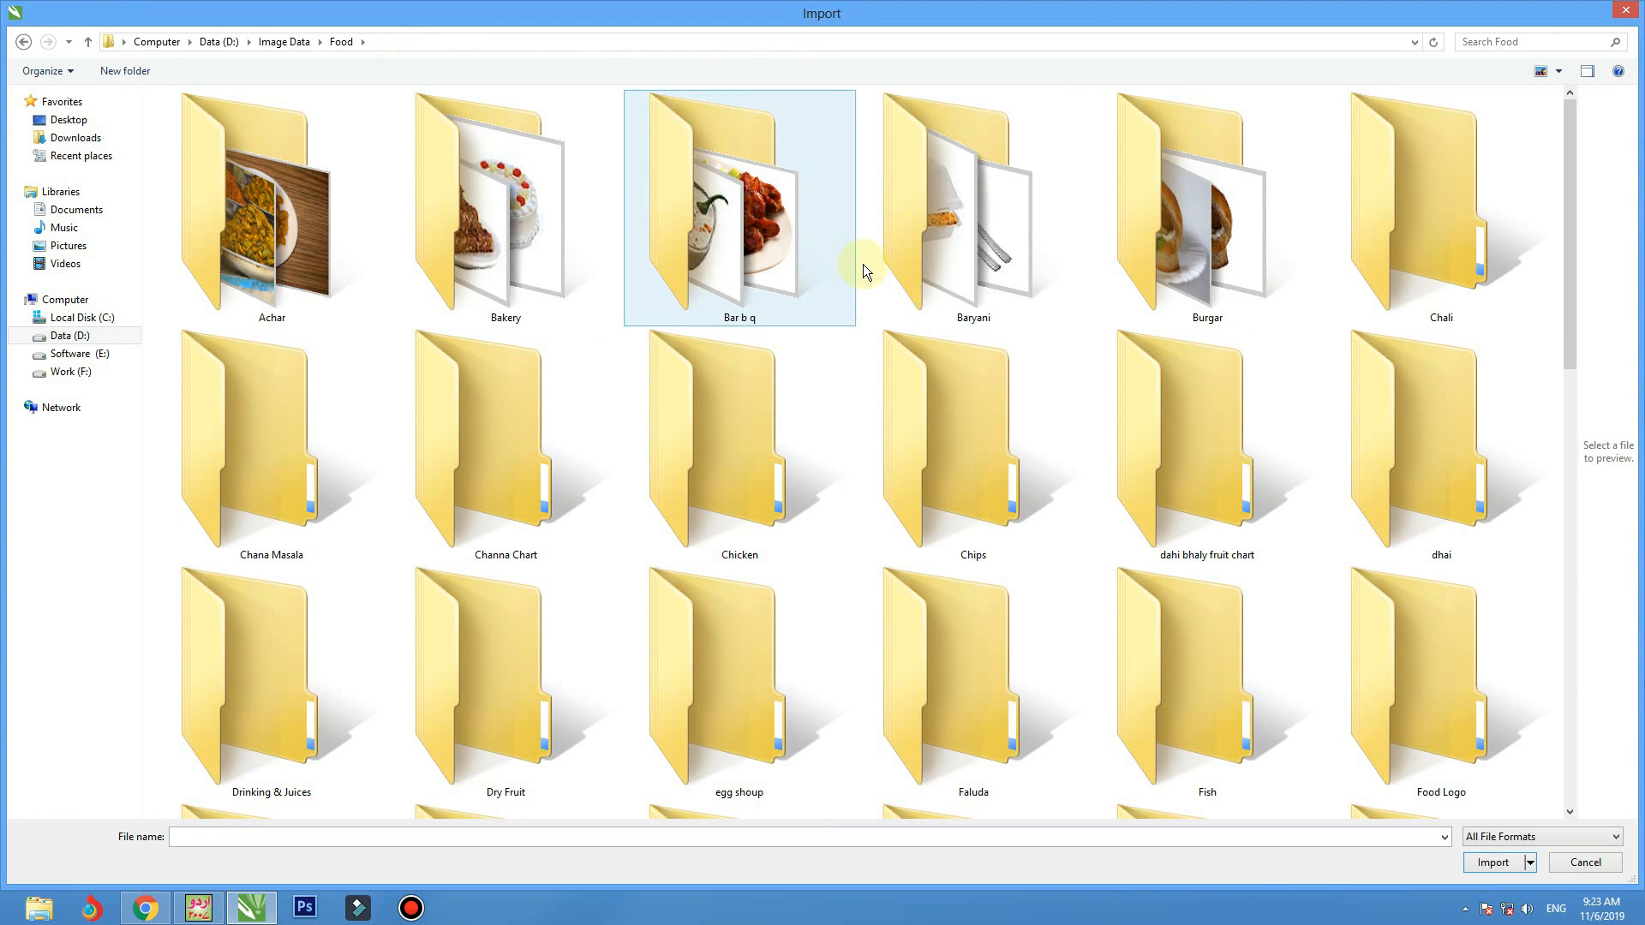
pyautogui.doubleClick(1139, 261)
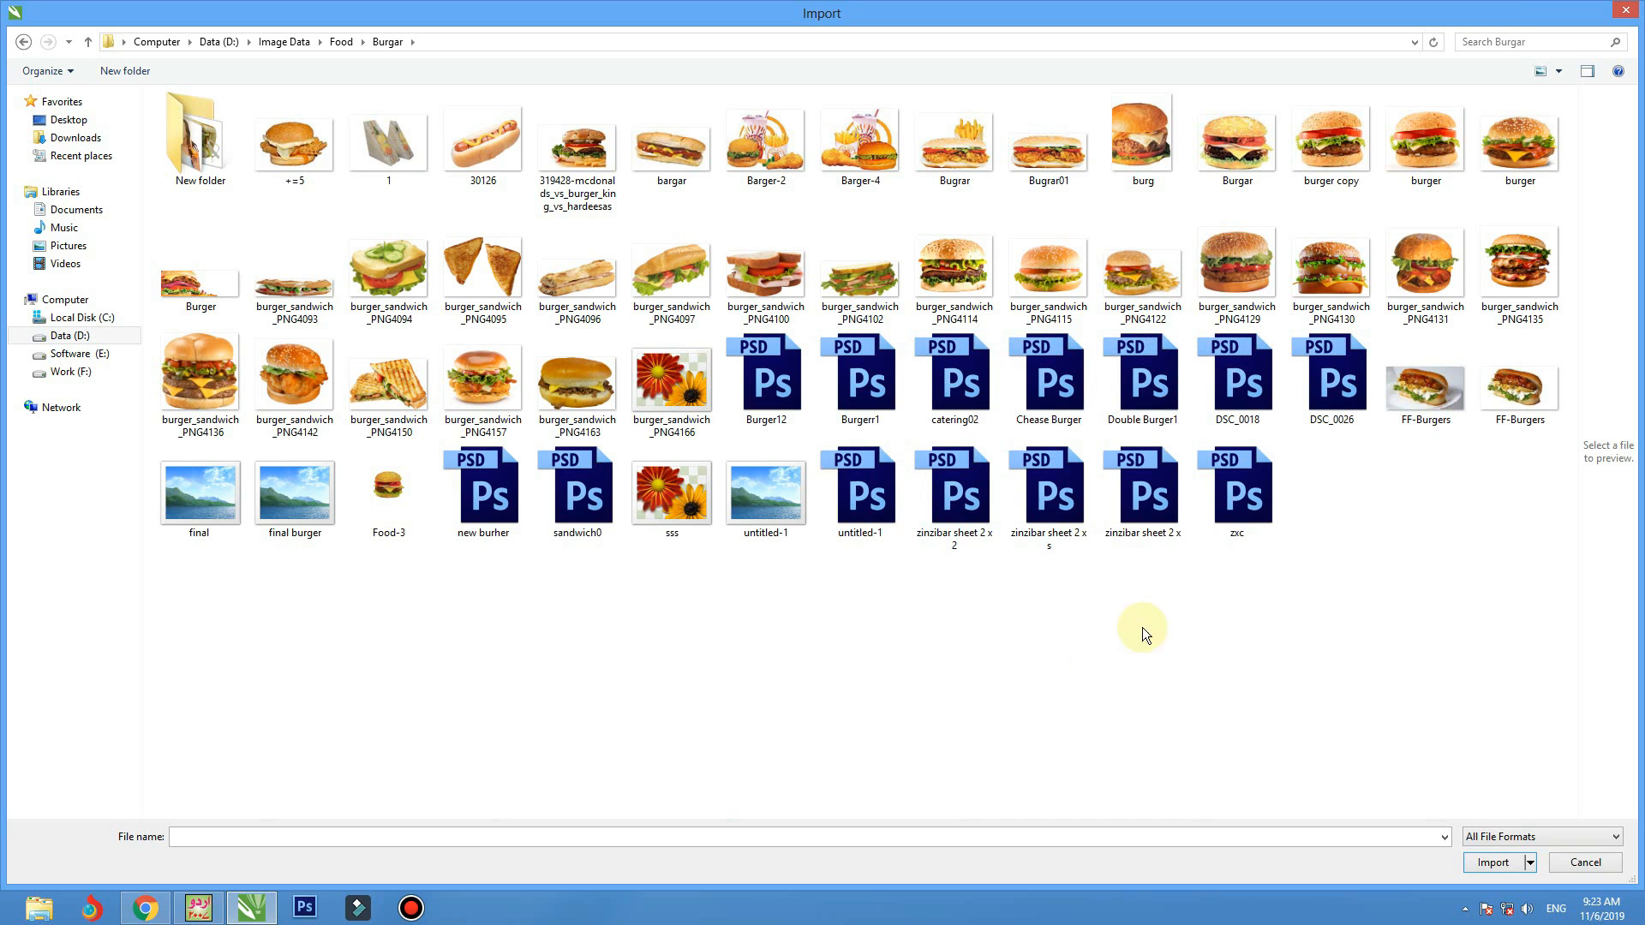
pyautogui.doubleClick(1510, 267)
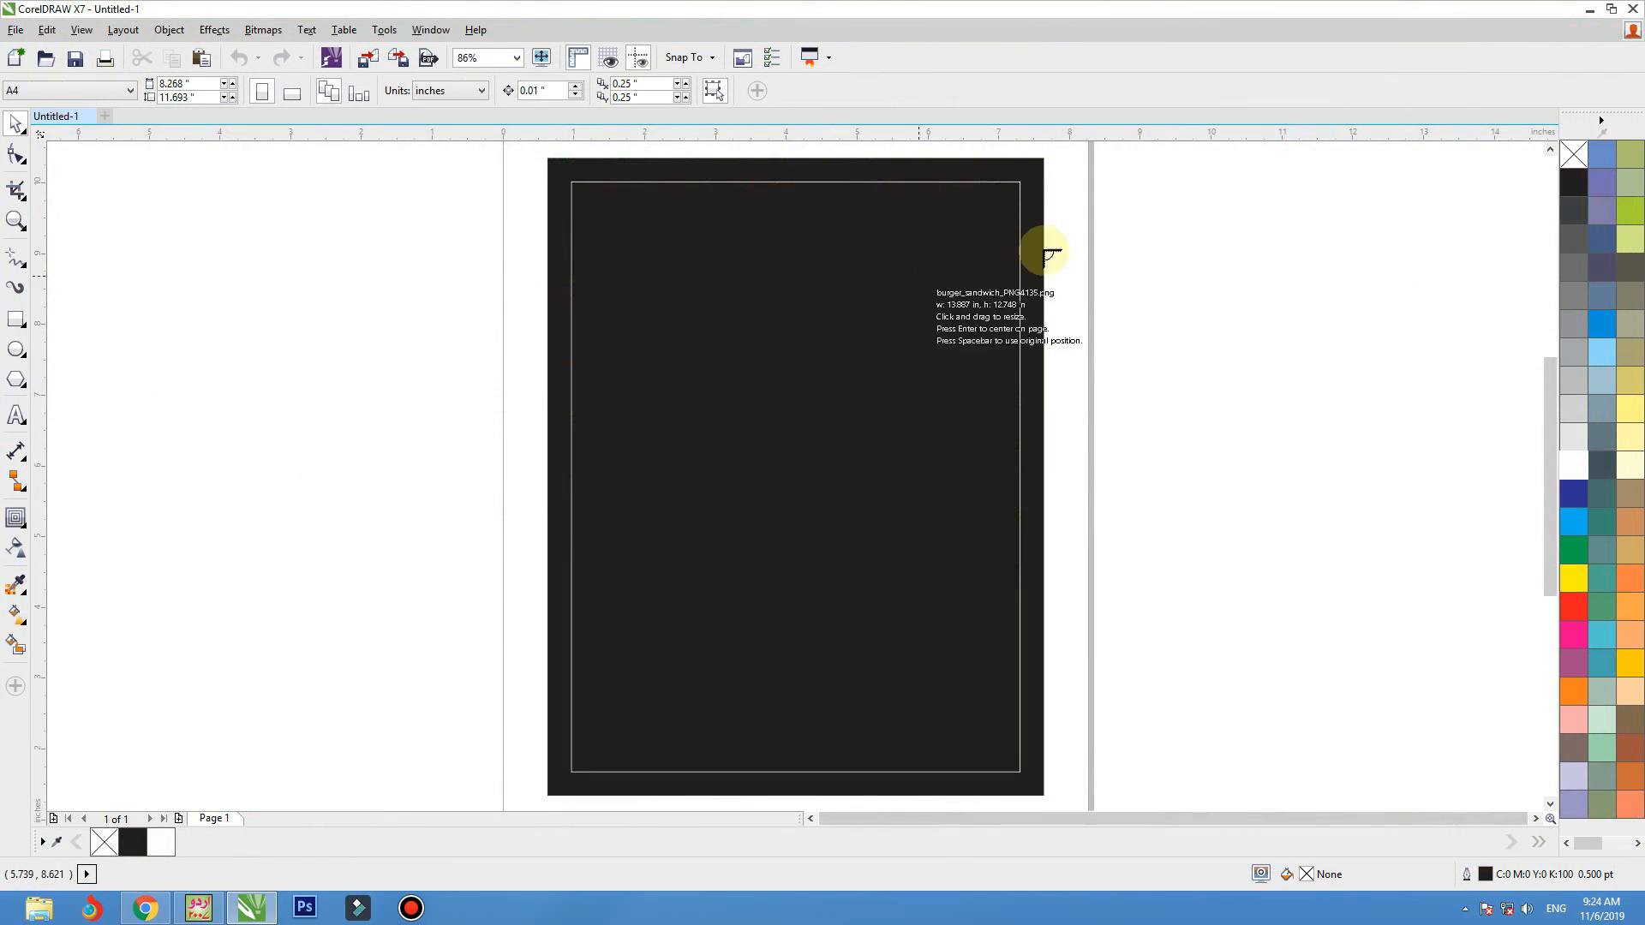
pyautogui.moveTo(1067, 257); pyautogui.dragTo(1269, 433)
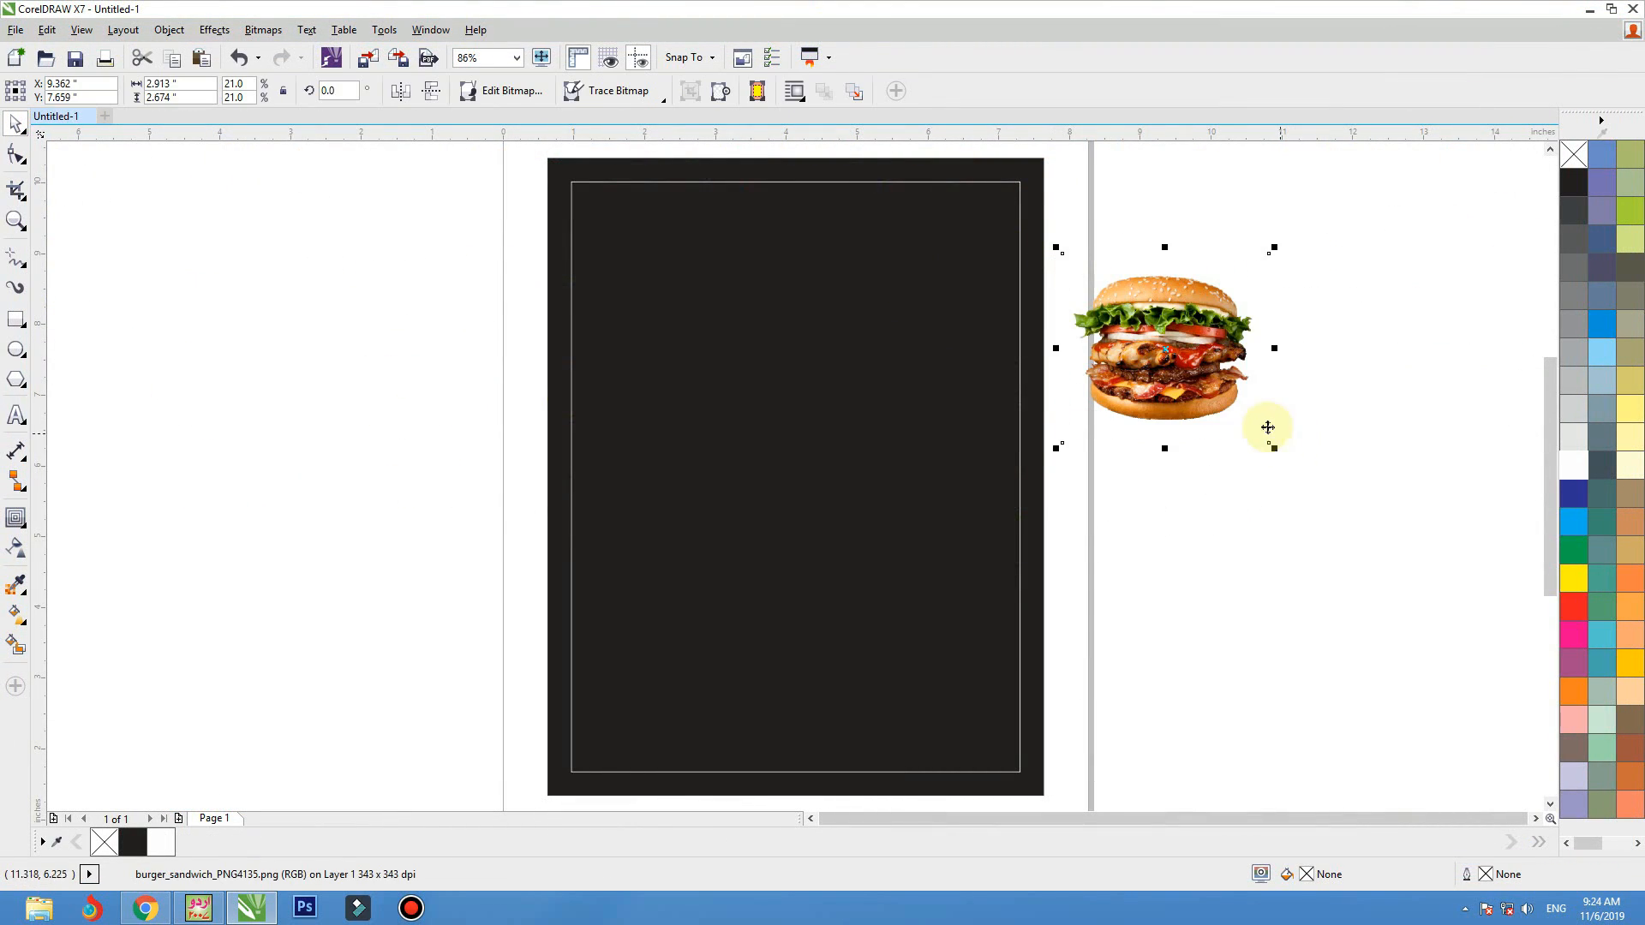
# Import burger_sandwich_PNG4150 and place it about 3.2 inches wide below the burger picture
pyautogui.hotkey('ctrl', 'i')
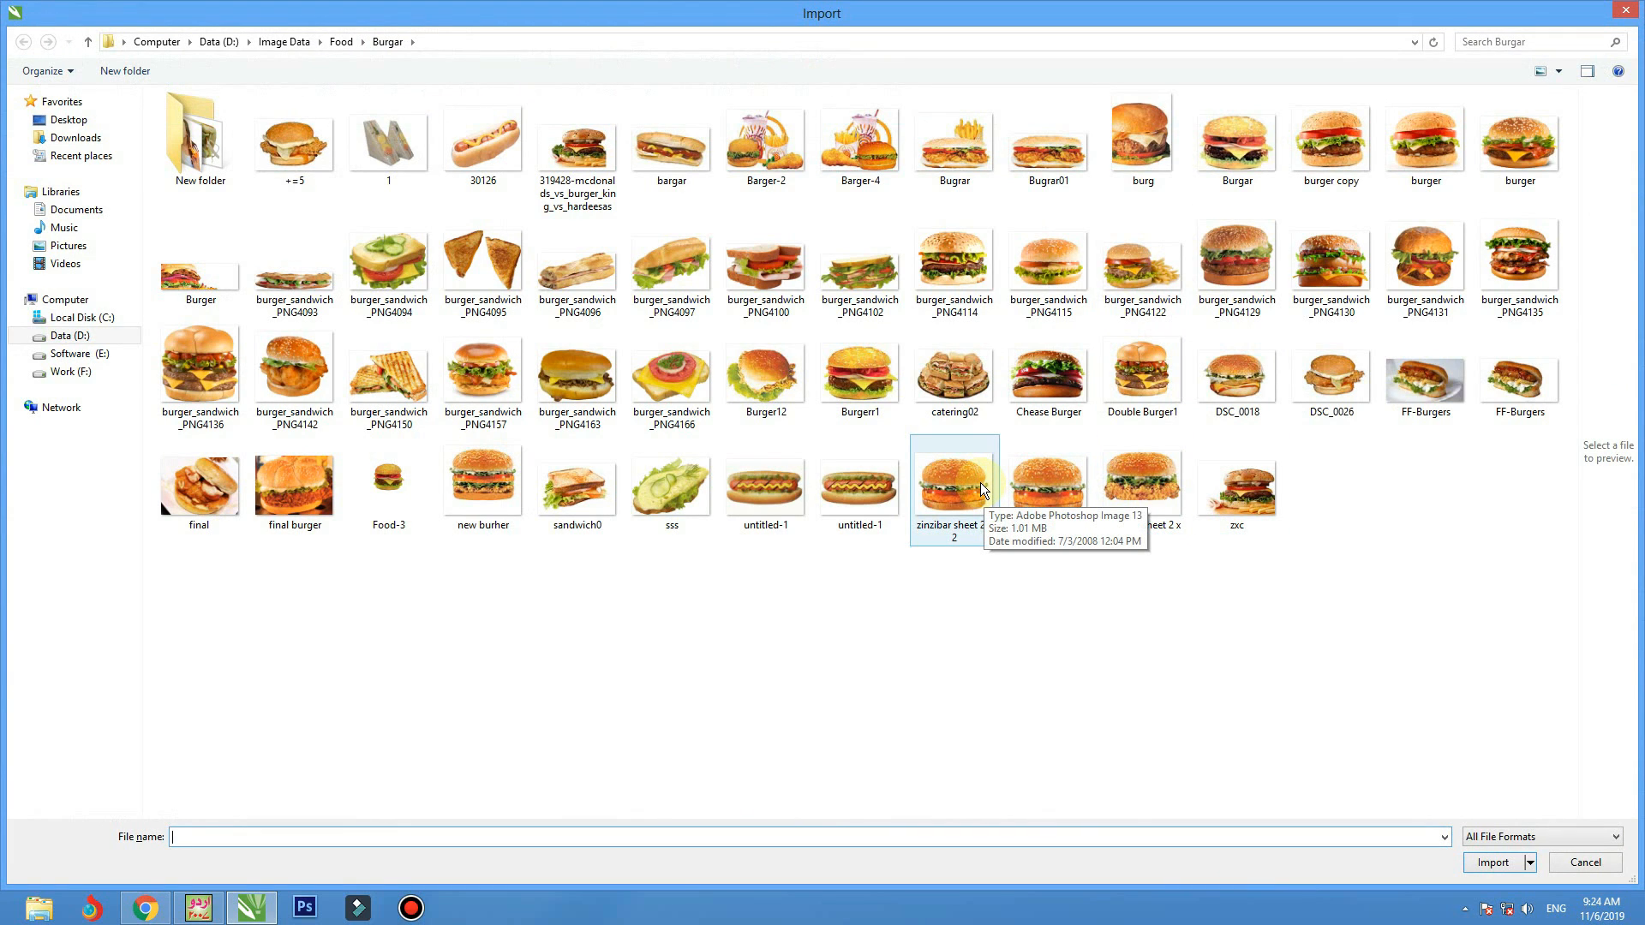
pyautogui.click(397, 382)
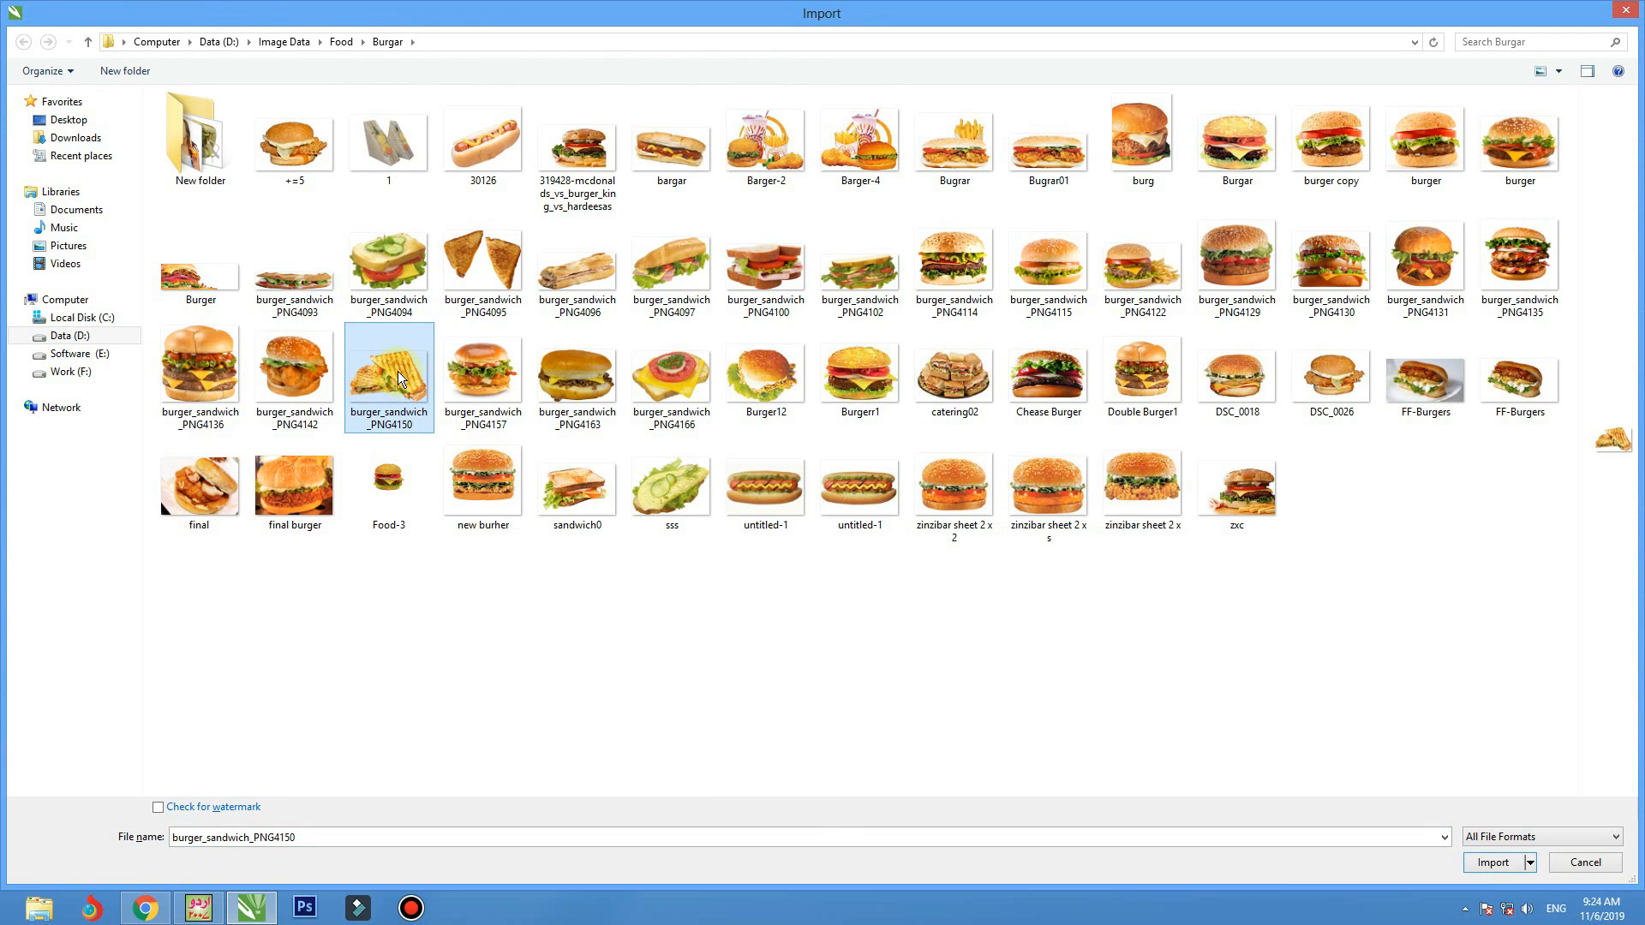
pyautogui.doubleClick(398, 370)
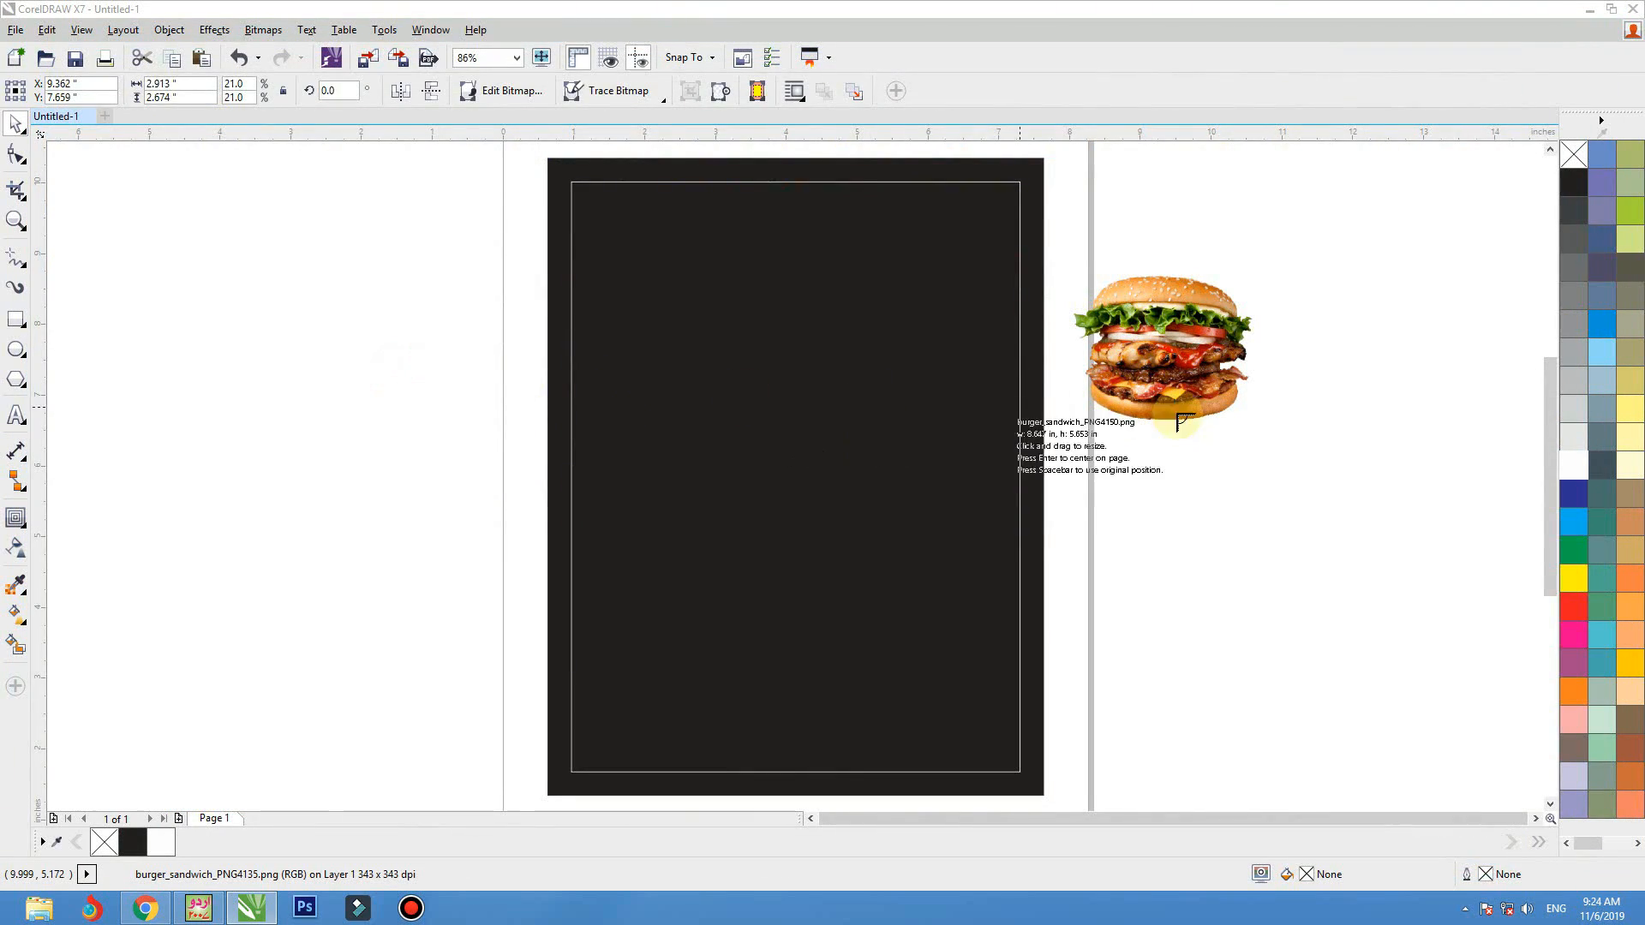
pyautogui.moveTo(1102, 430); pyautogui.dragTo(1326, 576)
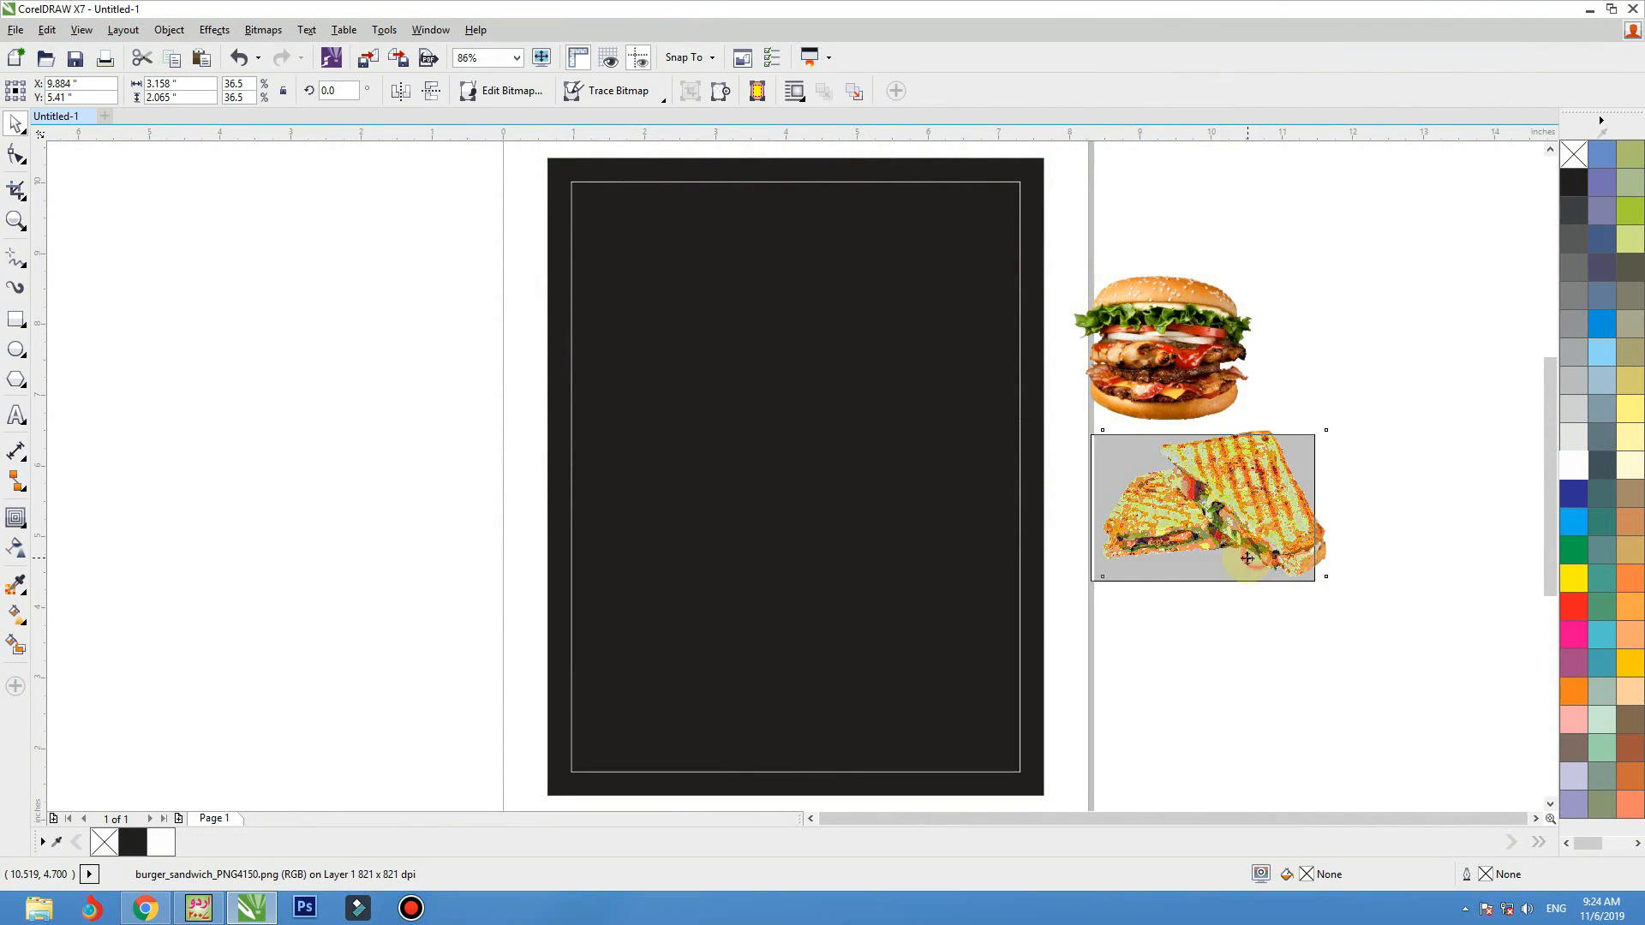
# Import the Fries - 1 picture from the Food > Chips folder and place it about 2.65 inches wide to the right of the sandwich
pyautogui.hotkey('ctrl', 'i')
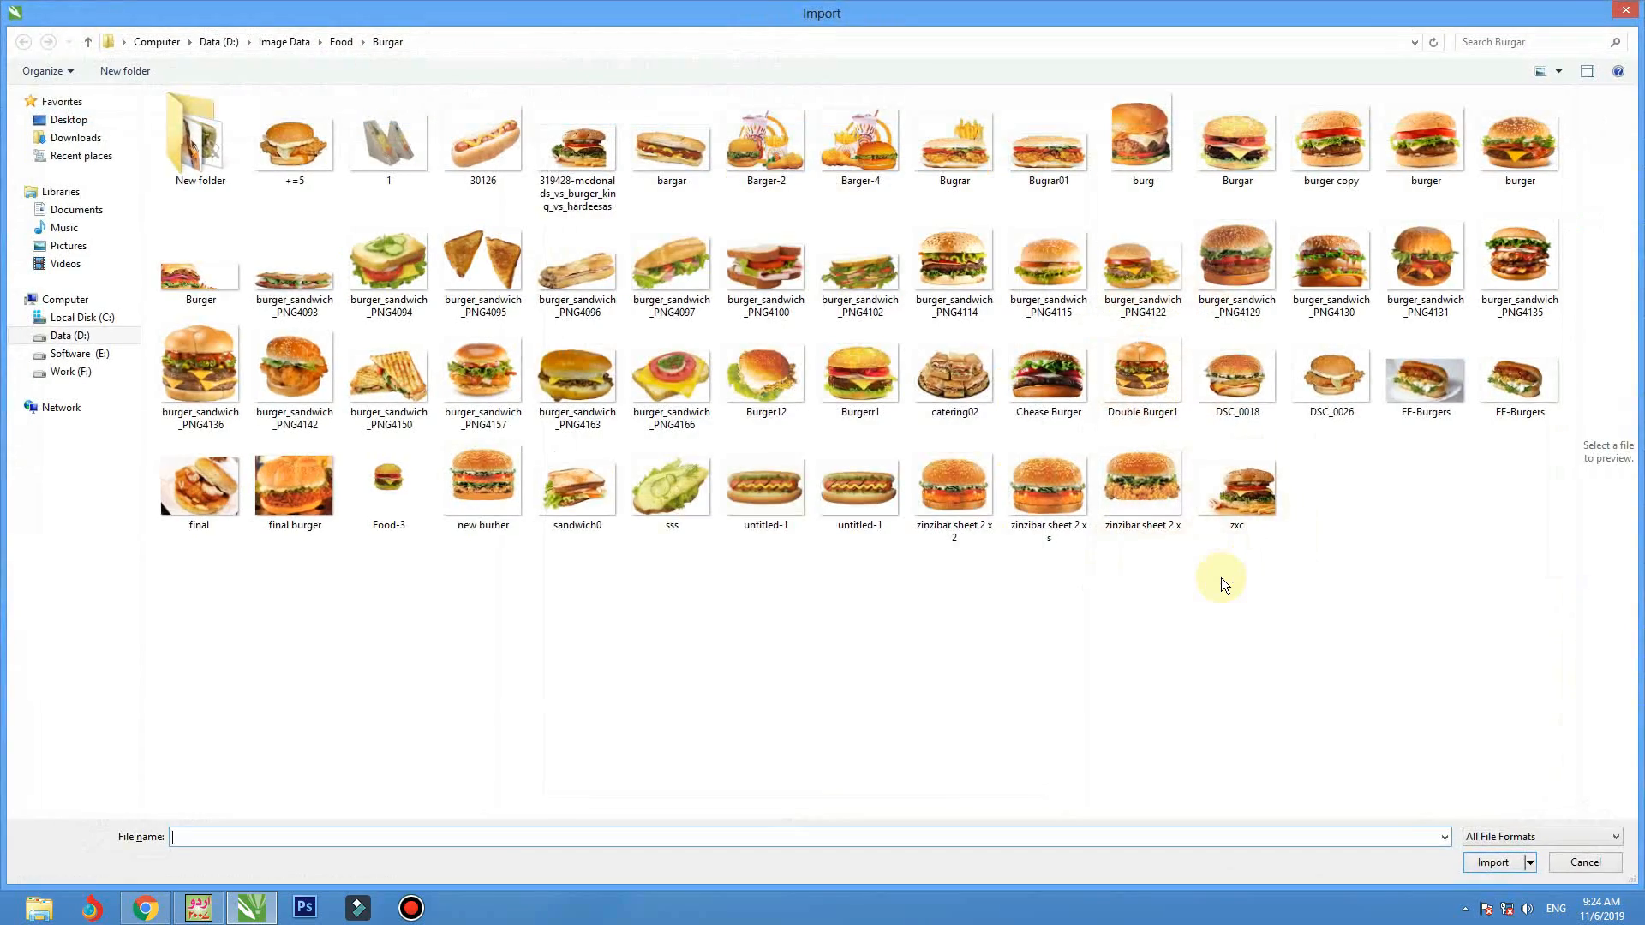
pyautogui.click(286, 143)
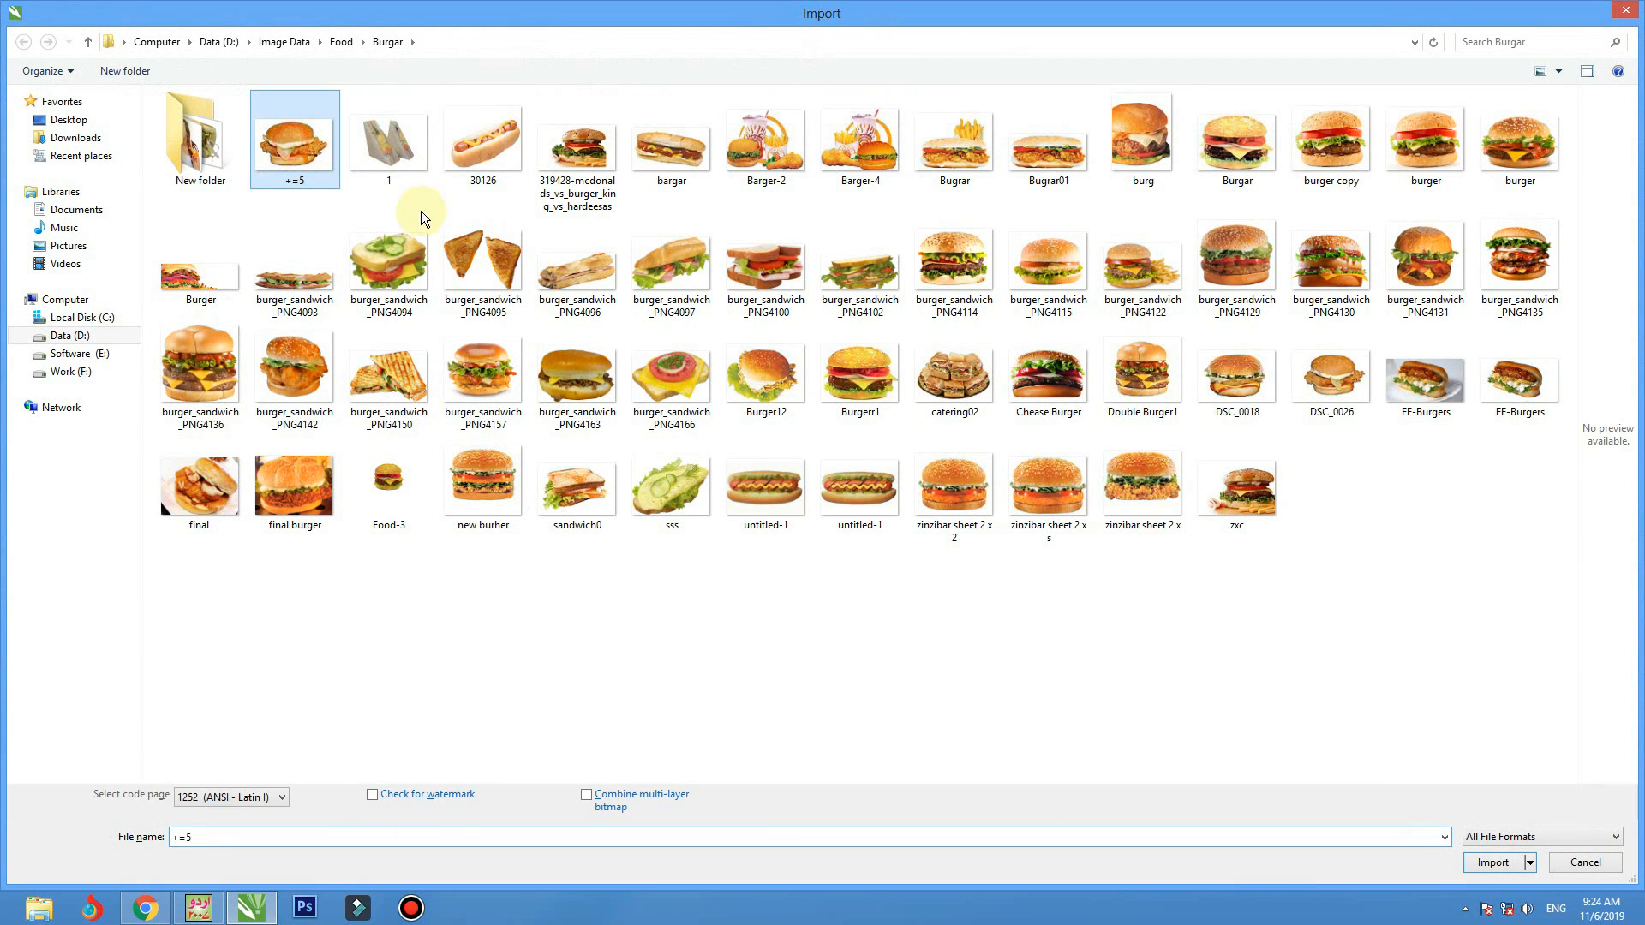
pyautogui.hotkey('alt', 'Up')
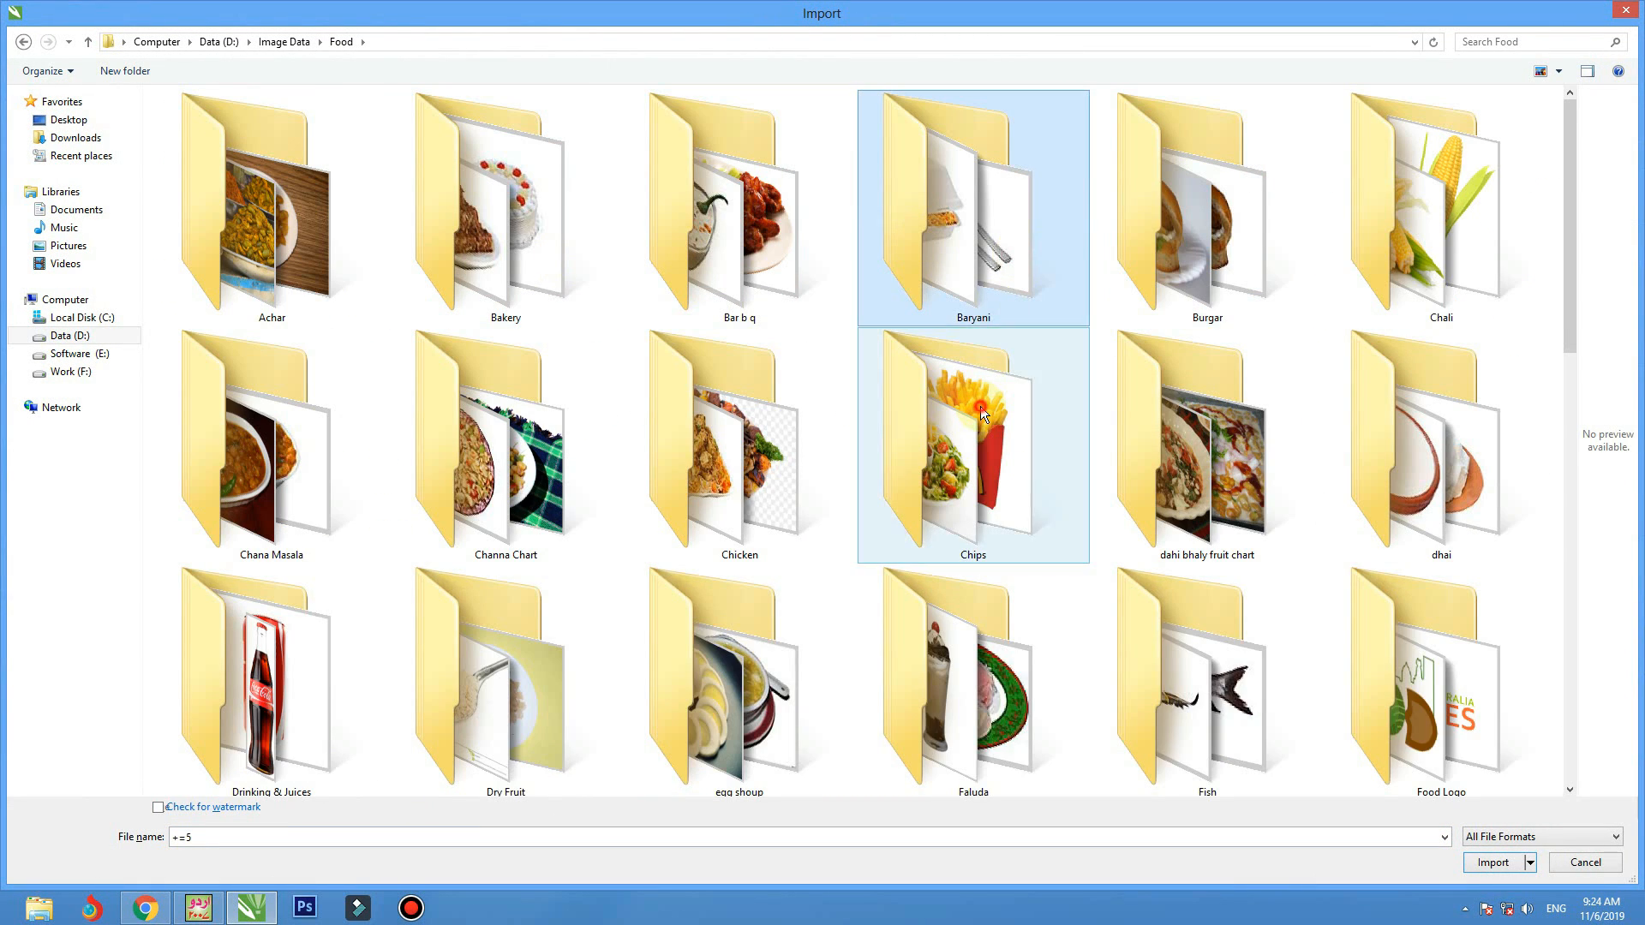
pyautogui.doubleClick(982, 414)
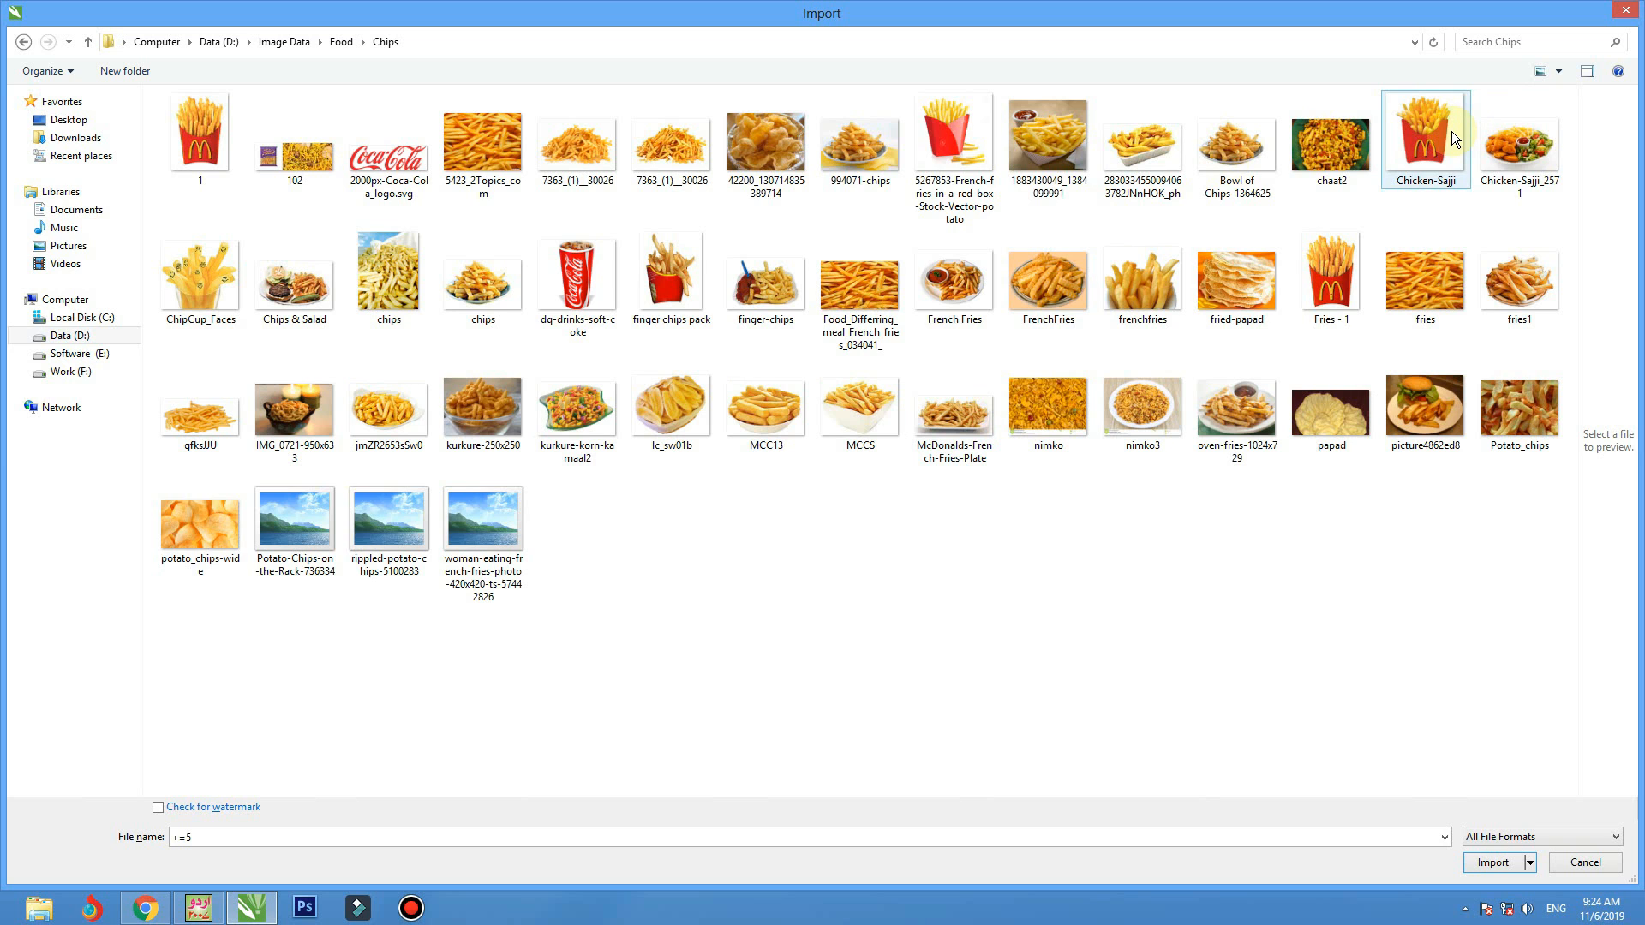
pyautogui.doubleClick(1316, 278)
pyautogui.click(894, 344)
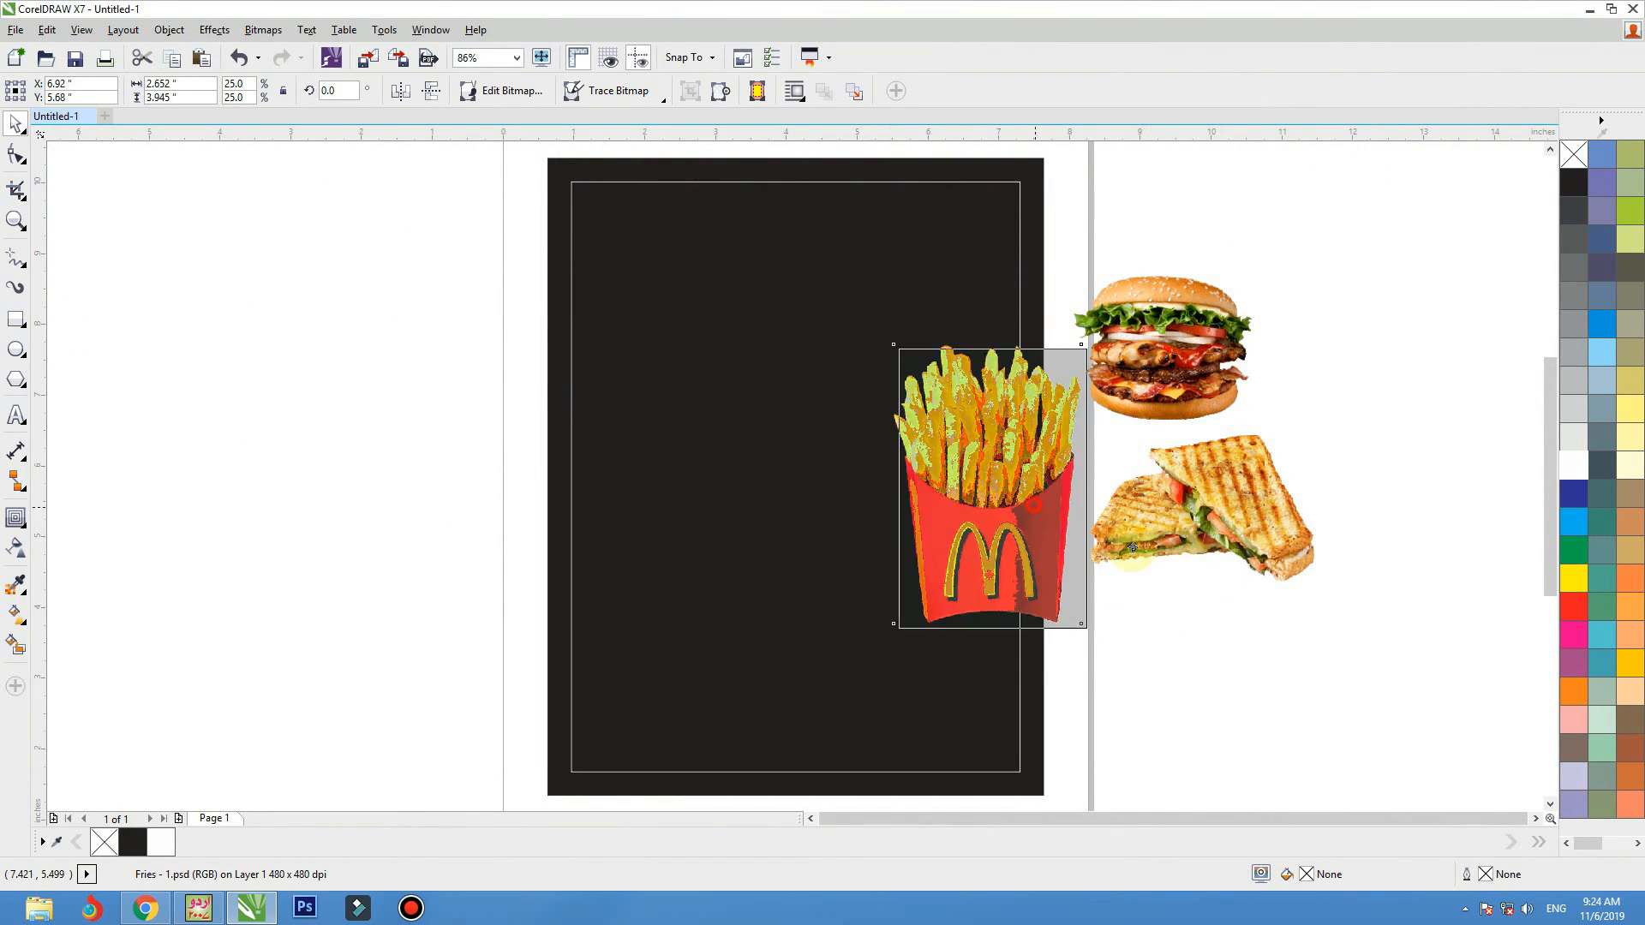
pyautogui.moveTo(1132, 547); pyautogui.dragTo(1470, 522)
pyautogui.click(1393, 350)
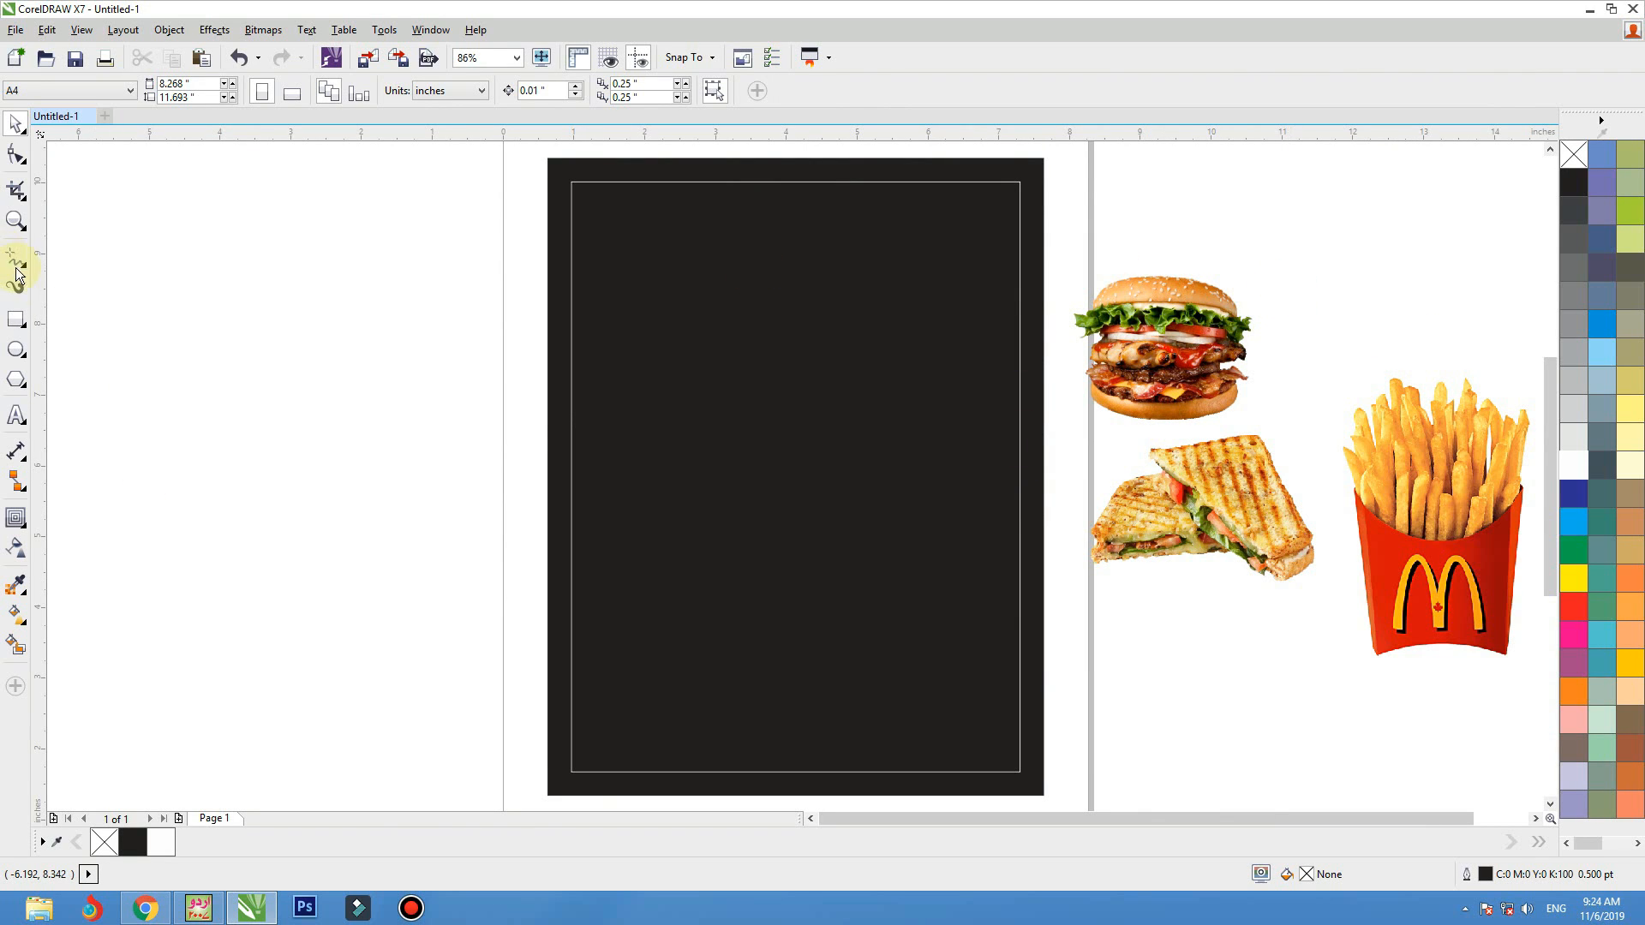
# Draw a rectangle about 7 by 4.07 inches over the upper part of the black background and fill it with red
pyautogui.click(16, 319)
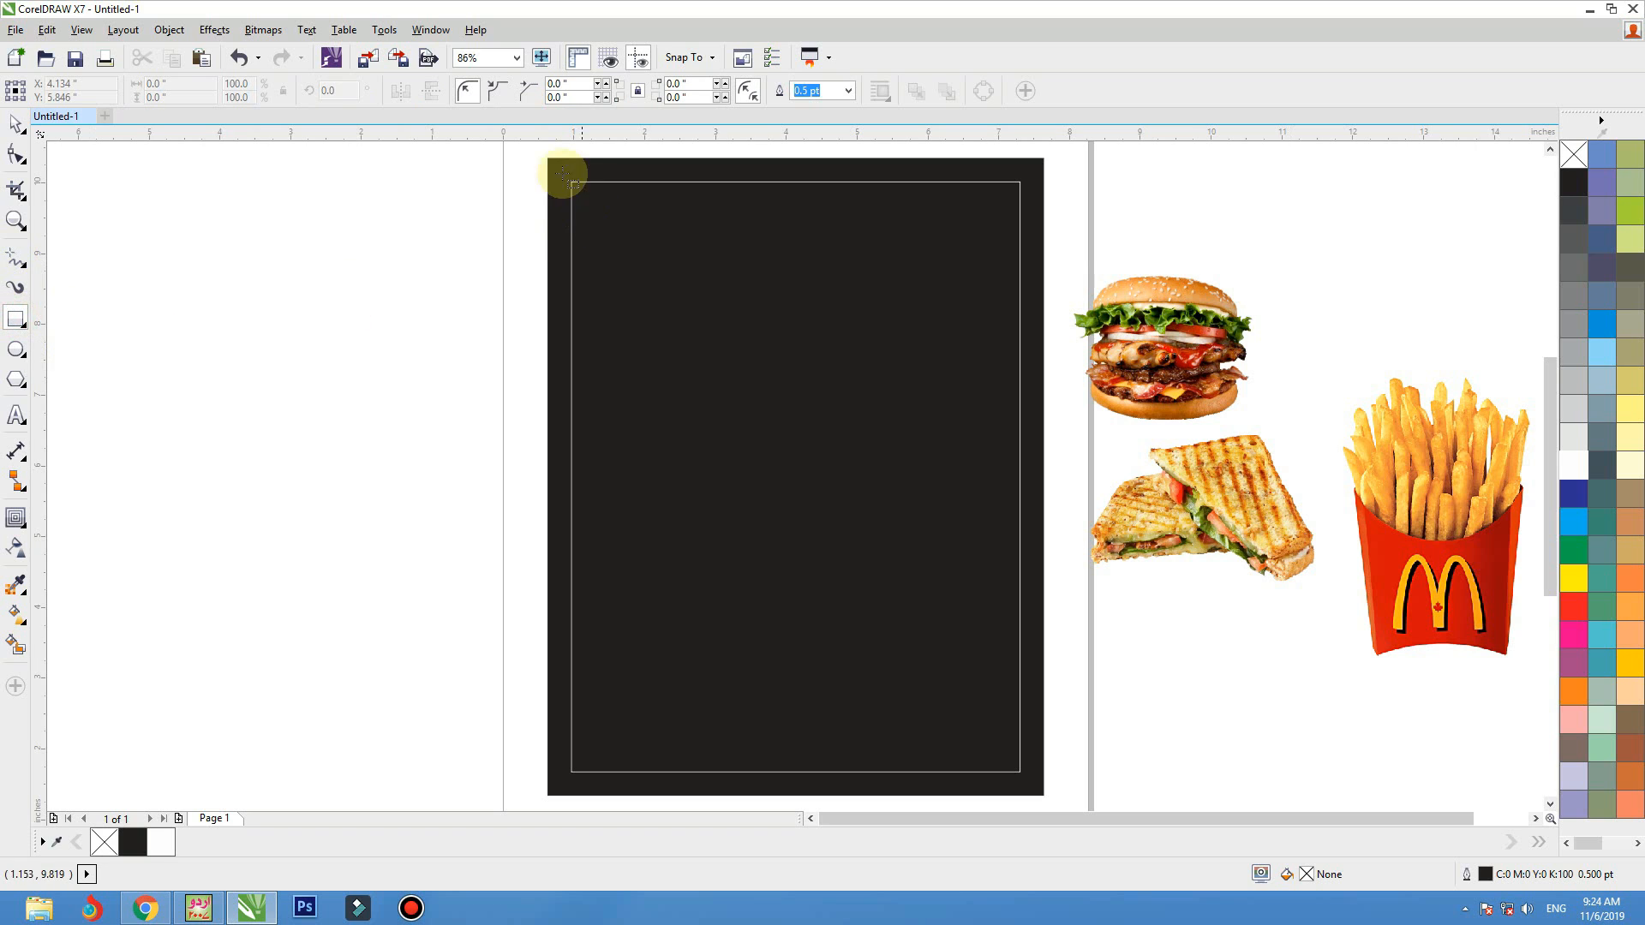
pyautogui.moveTo(546, 160); pyautogui.dragTo(1047, 447)
pyautogui.click(1571, 467)
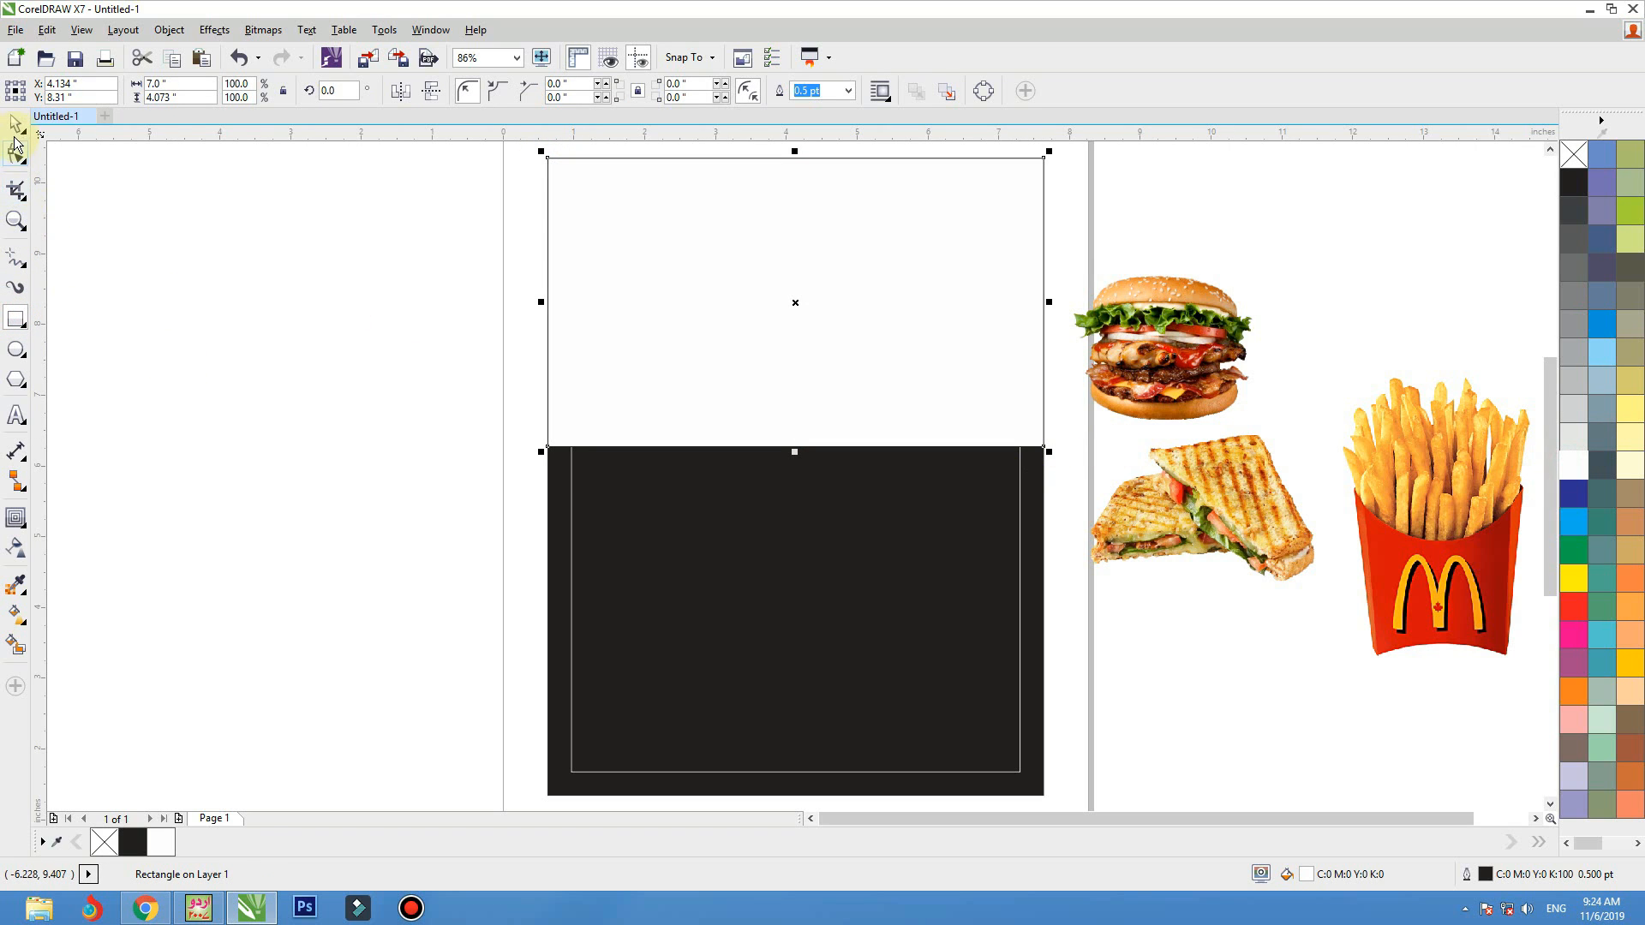
pyautogui.click(15, 122)
pyautogui.click(1573, 606)
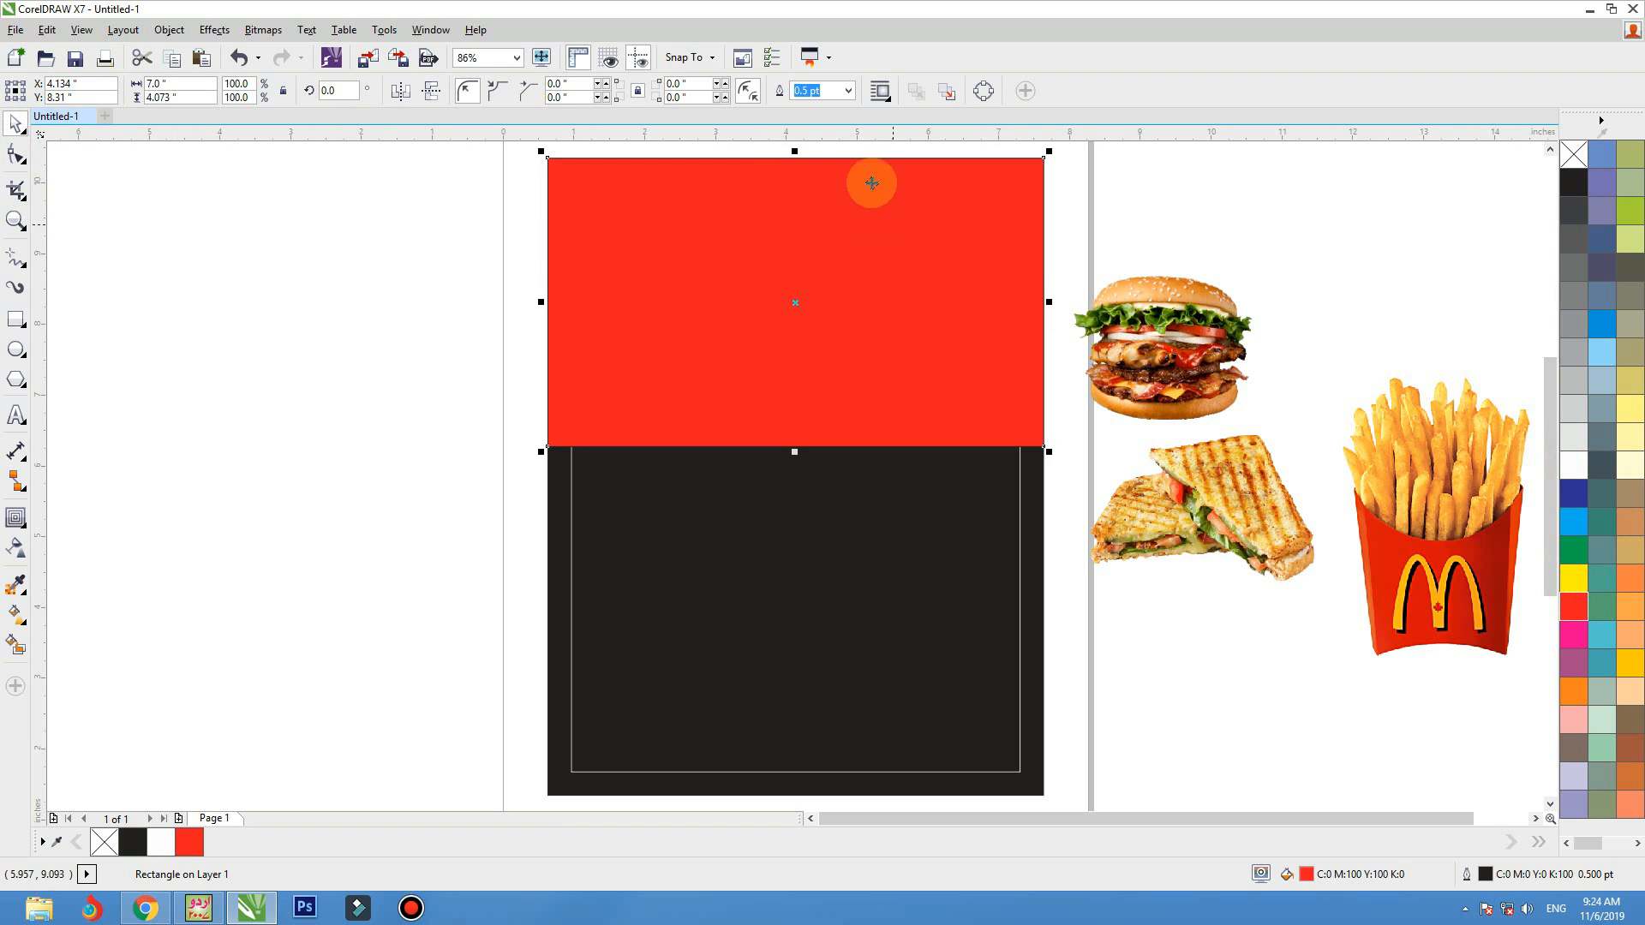
# Convert the red rectangle to curves and change its straight lower edge into an editable curve segment
pyautogui.click(982, 91)
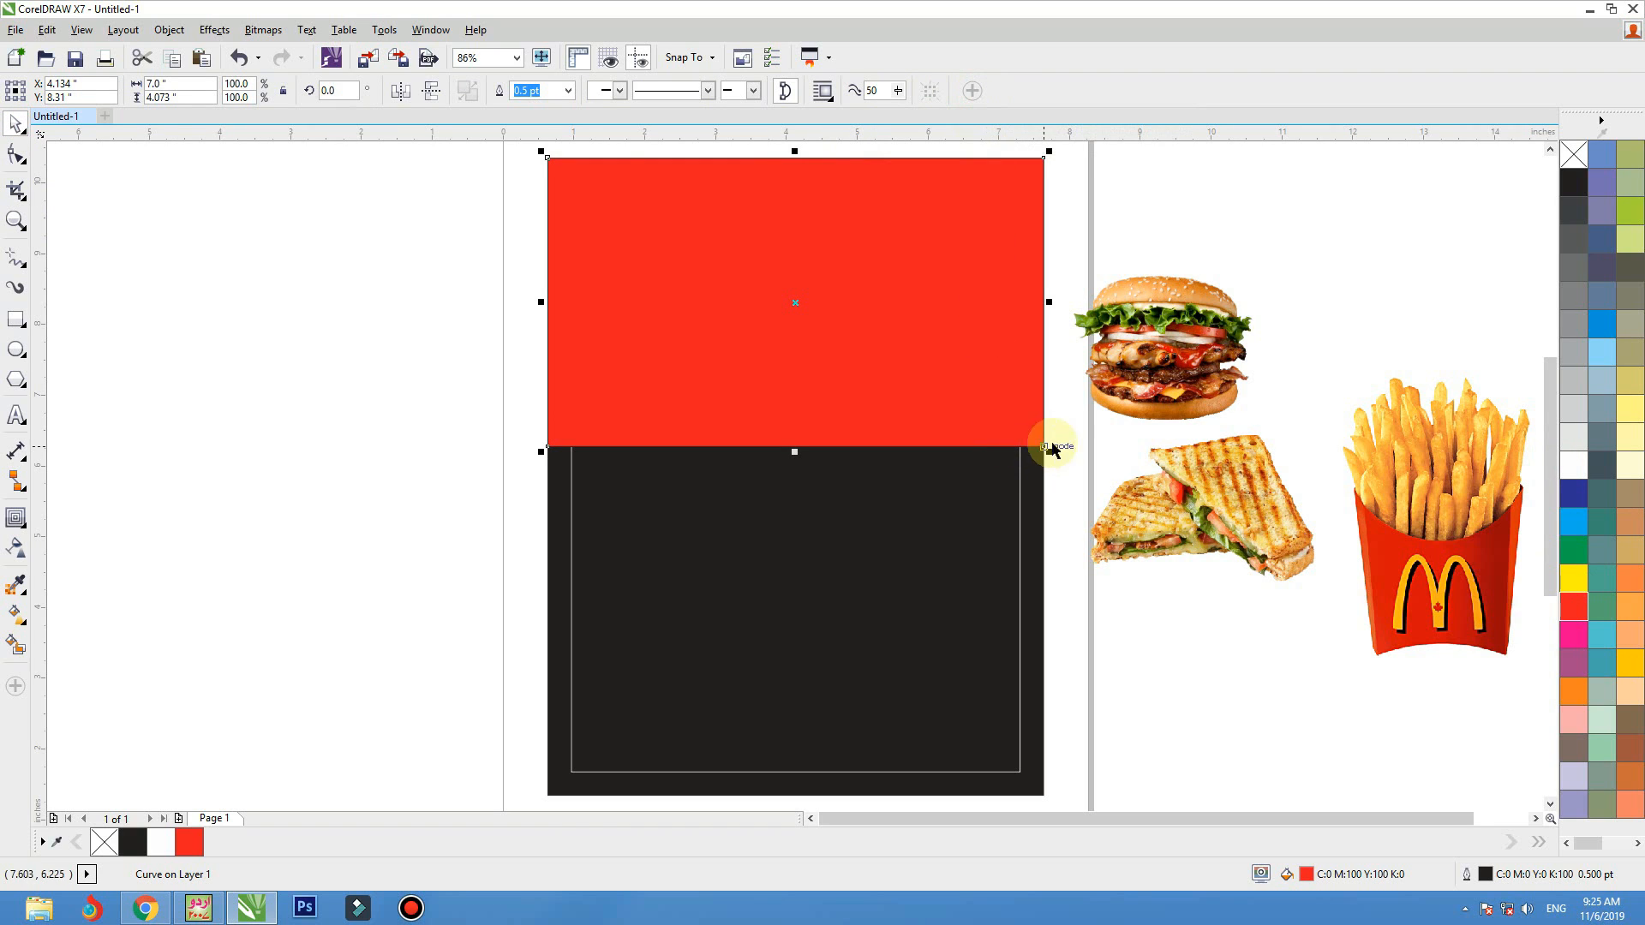
pyautogui.click(32, 166)
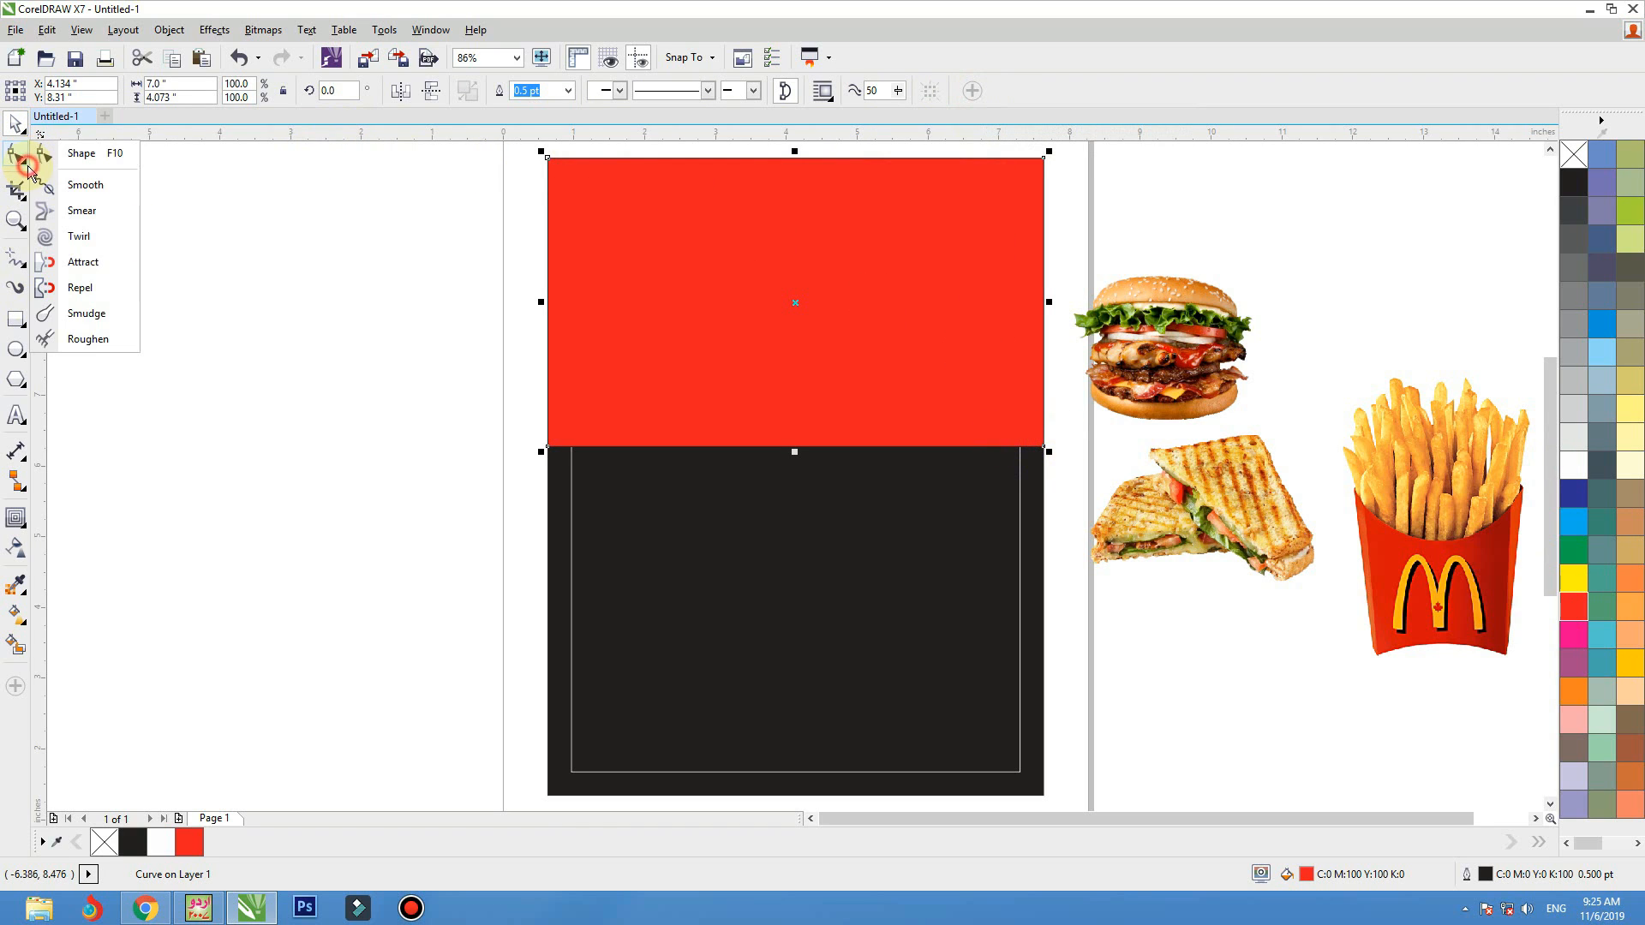
pyautogui.click(70, 152)
pyautogui.click(697, 298)
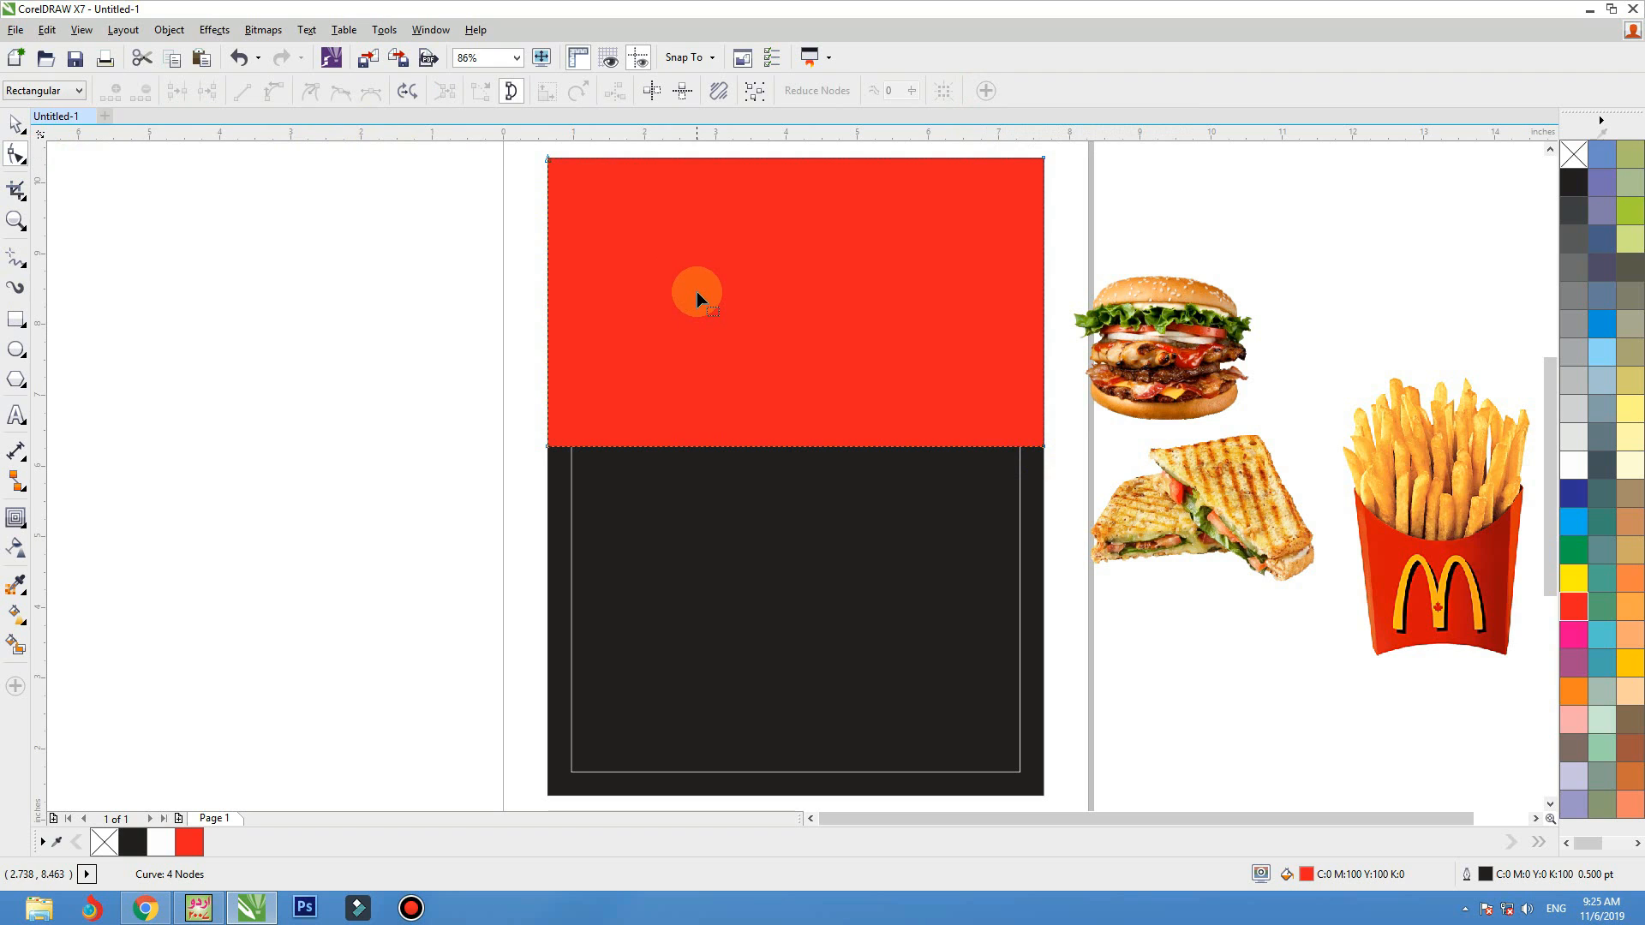
pyautogui.moveTo(654, 373); pyautogui.dragTo(1091, 486)
pyautogui.moveTo(839, 9)
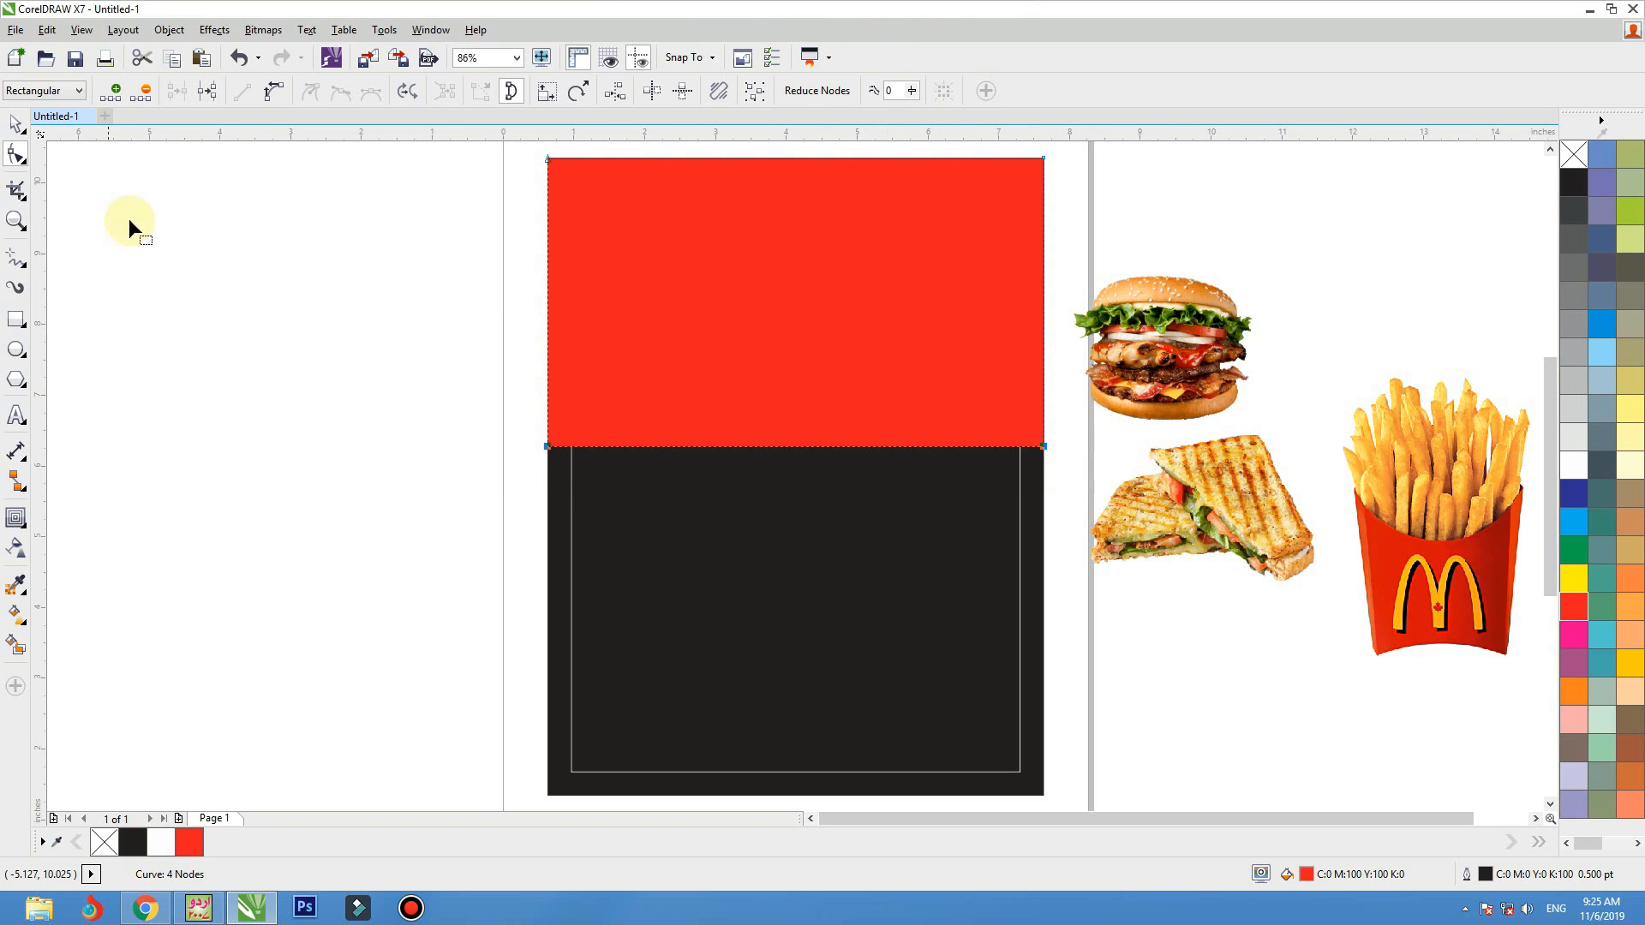
pyautogui.click(269, 95)
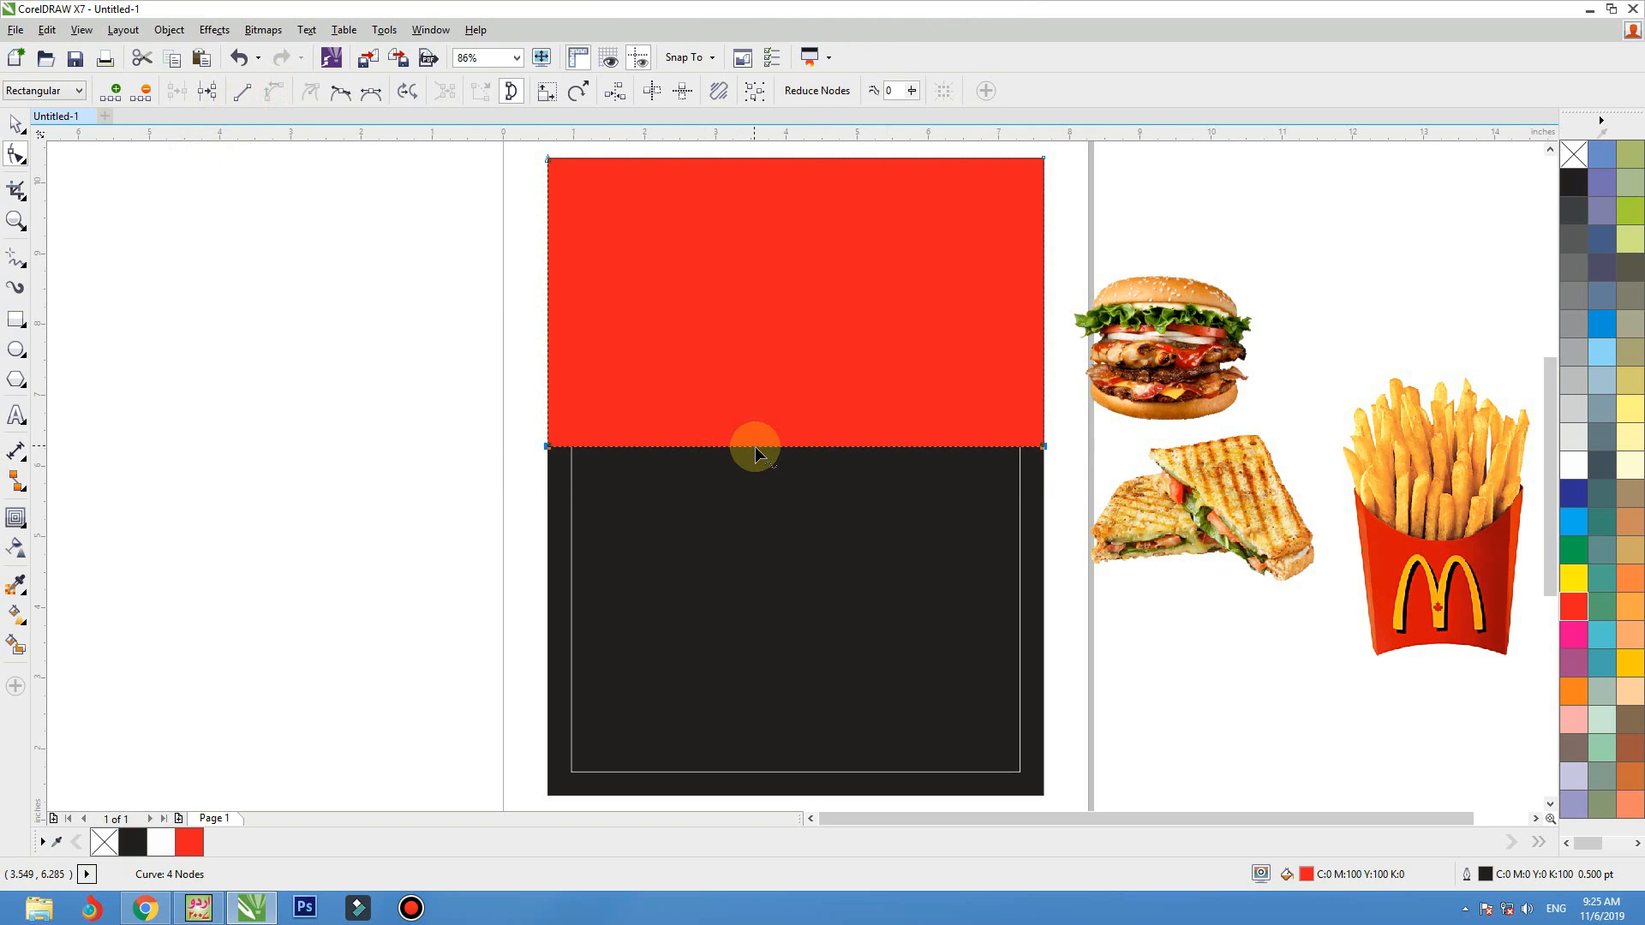
# Bend the red shape's lower edge into a wave with a raised right end, and recolour the shape golden yellow (C0 M20 Y100 K0) without outline
pyautogui.moveTo(756, 447); pyautogui.dragTo(758, 368)
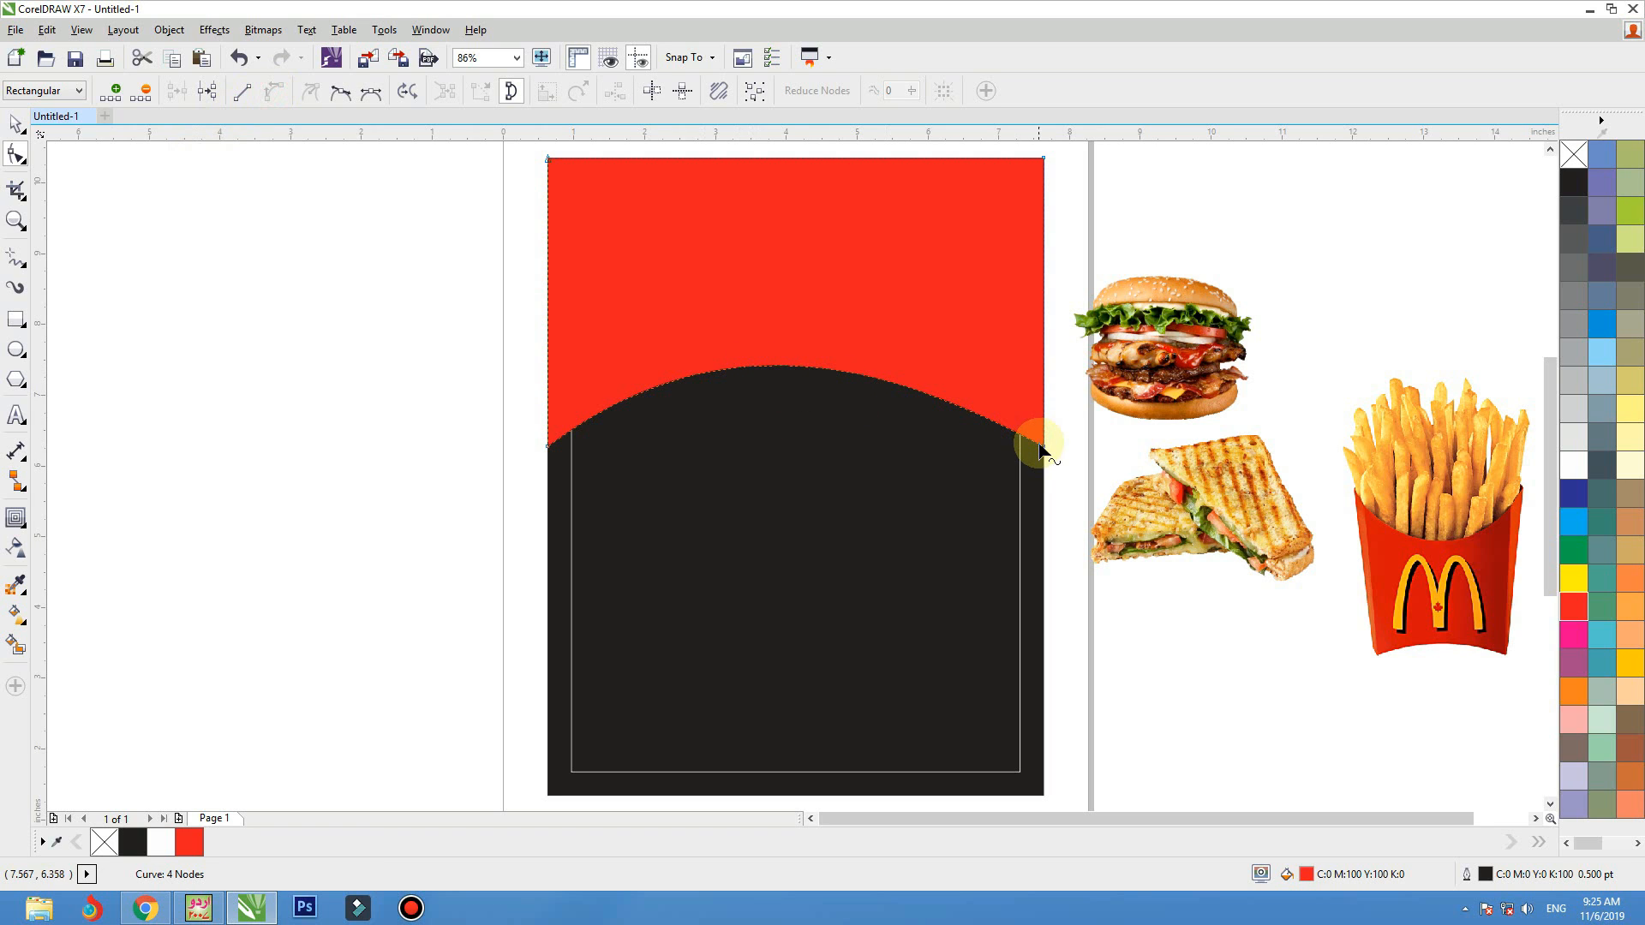
pyautogui.moveTo(1044, 447); pyautogui.dragTo(1044, 337)
pyautogui.moveTo(712, 322); pyautogui.dragTo(727, 476)
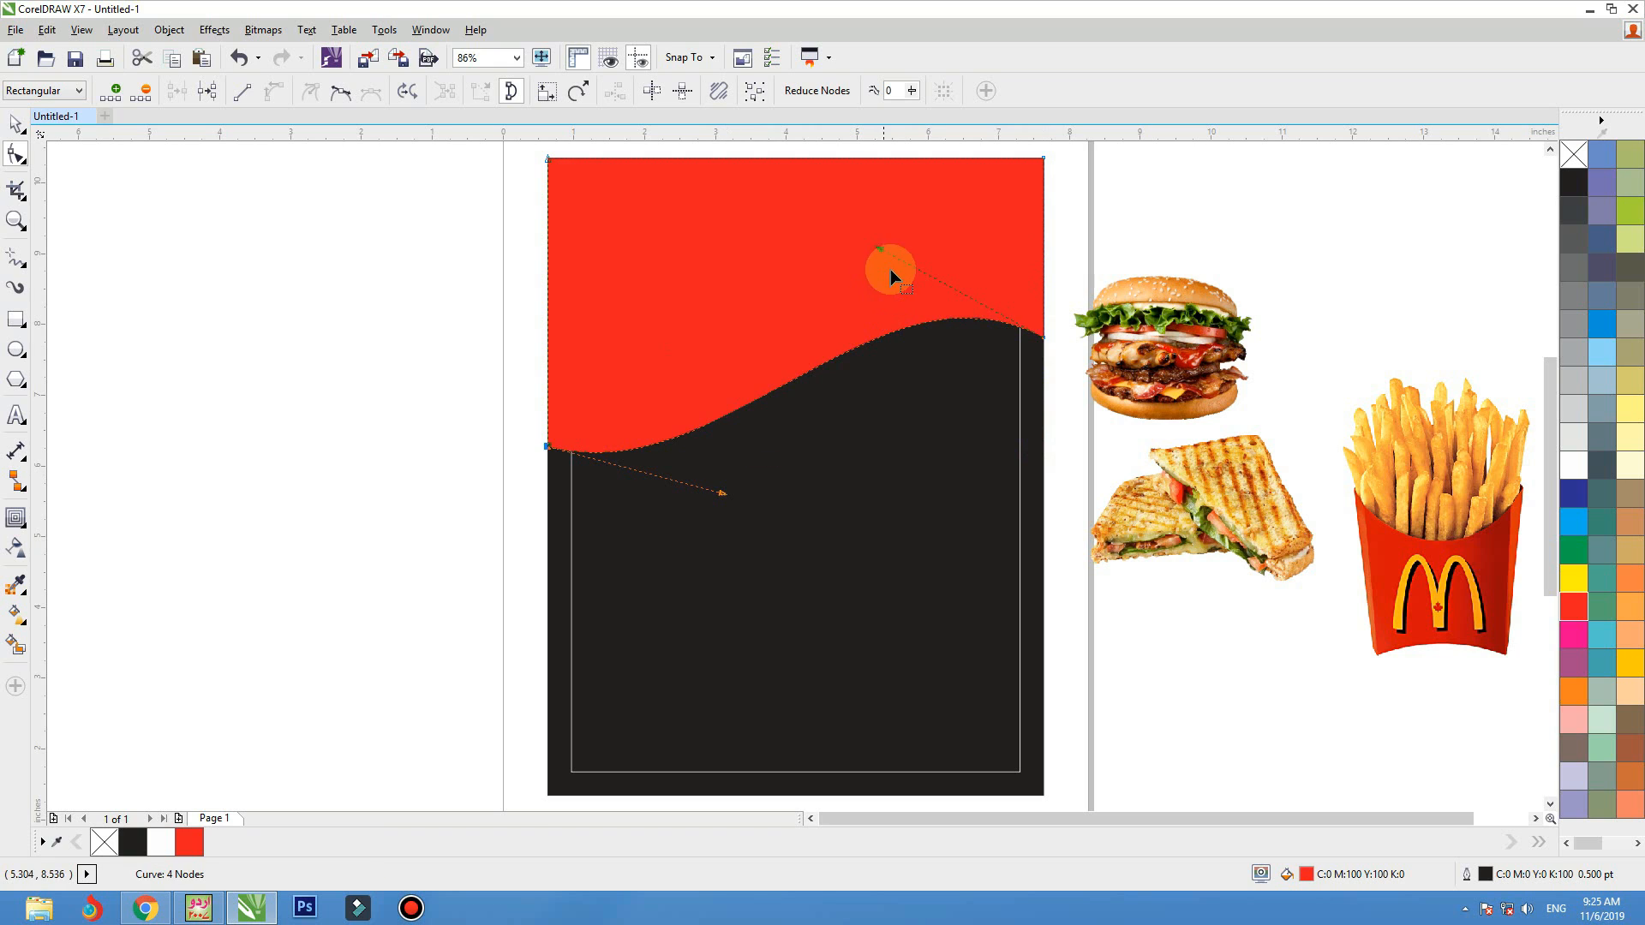
pyautogui.moveTo(880, 248); pyautogui.dragTo(908, 456)
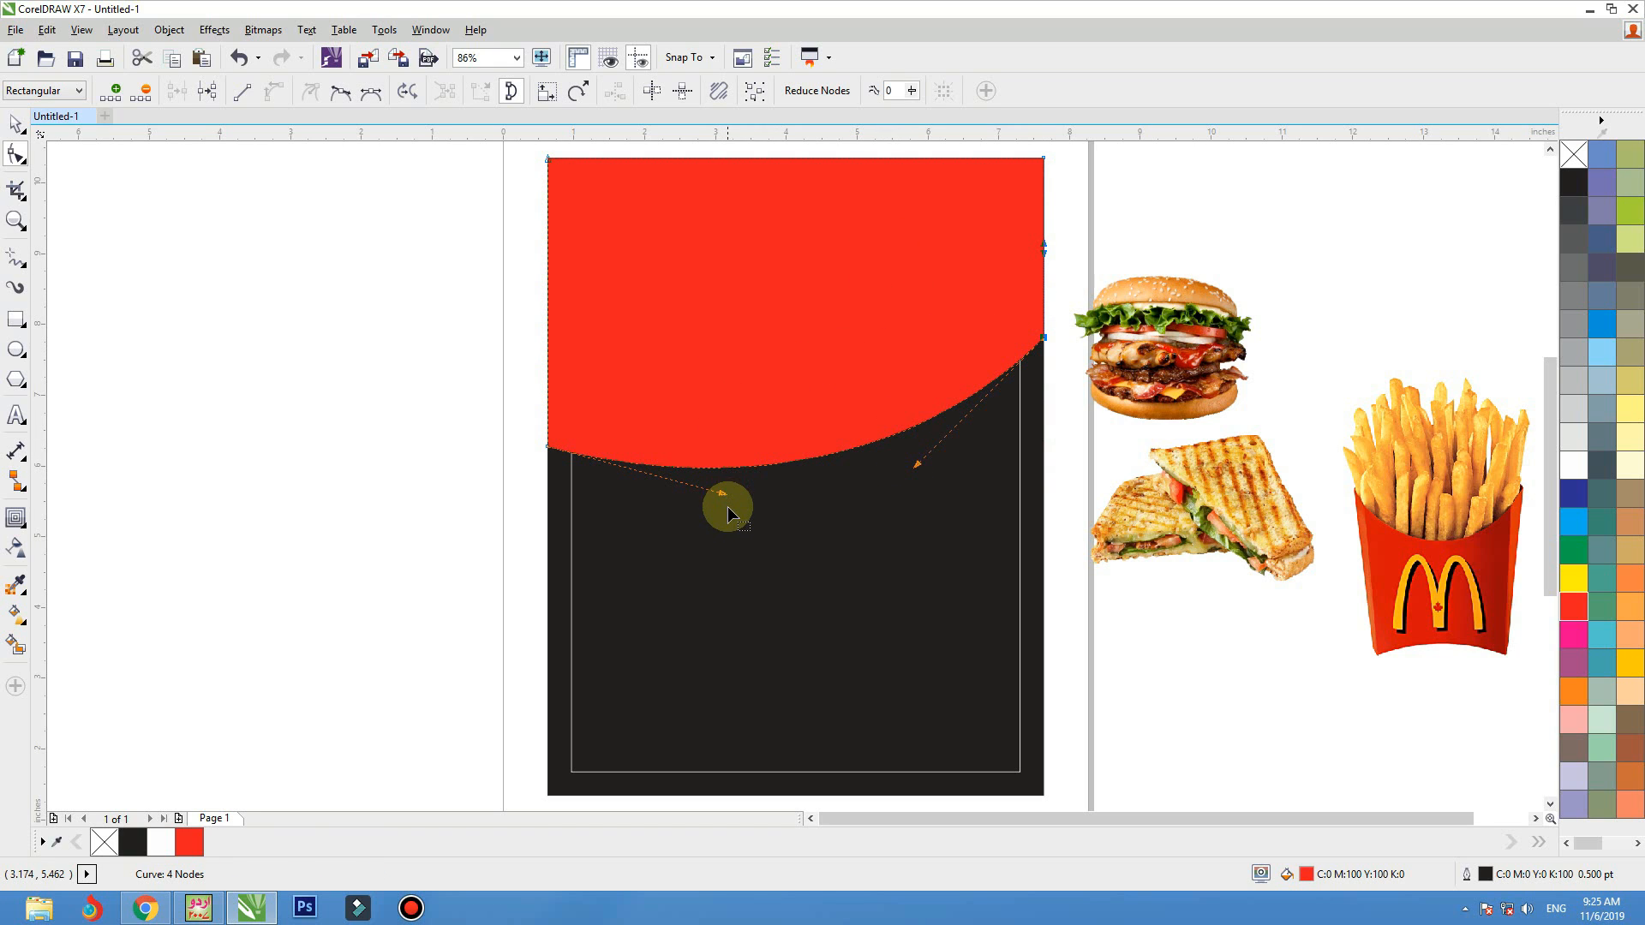
pyautogui.moveTo(724, 497); pyautogui.dragTo(718, 354)
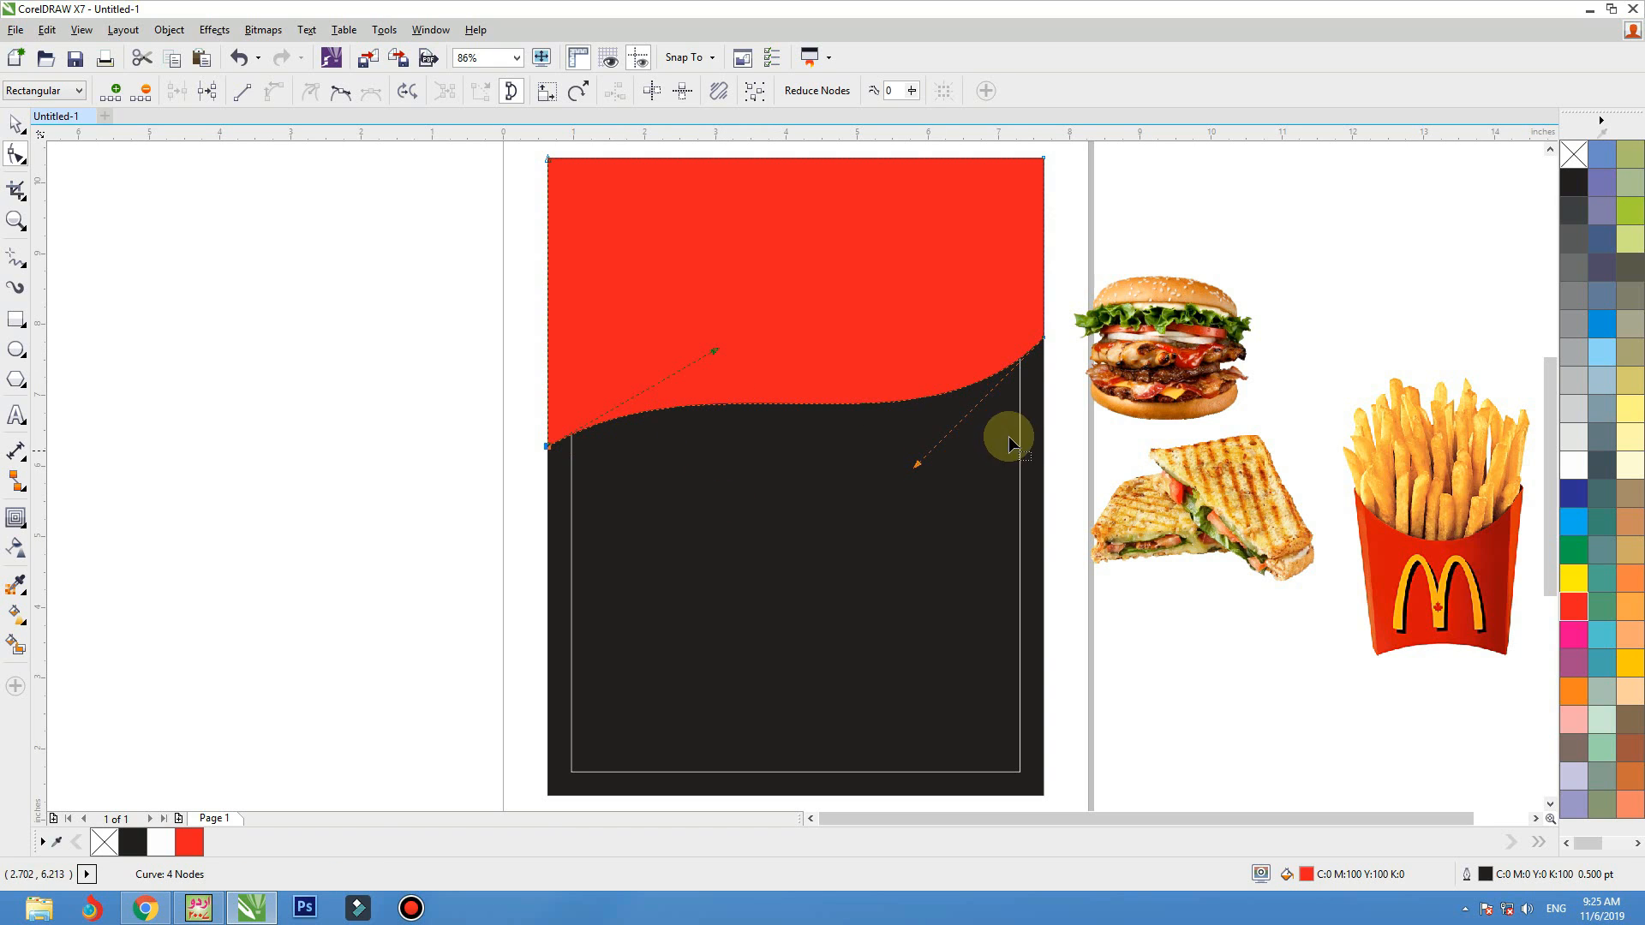
pyautogui.moveTo(1046, 336); pyautogui.dragTo(1046, 299)
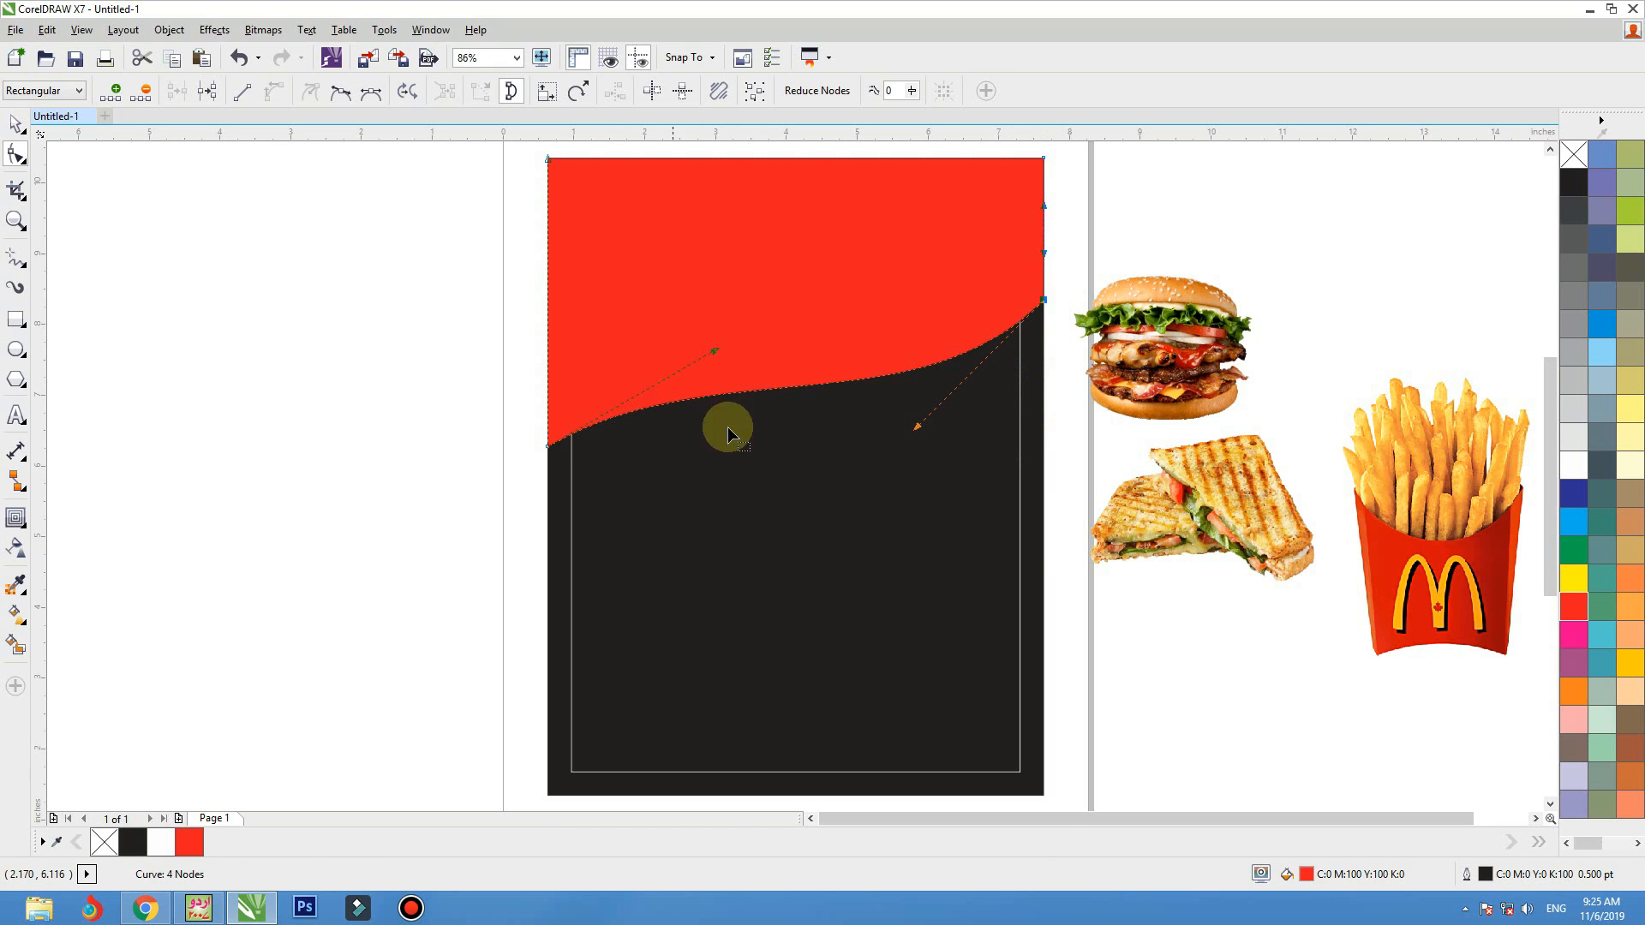
pyautogui.moveTo(547, 447); pyautogui.dragTo(546, 362)
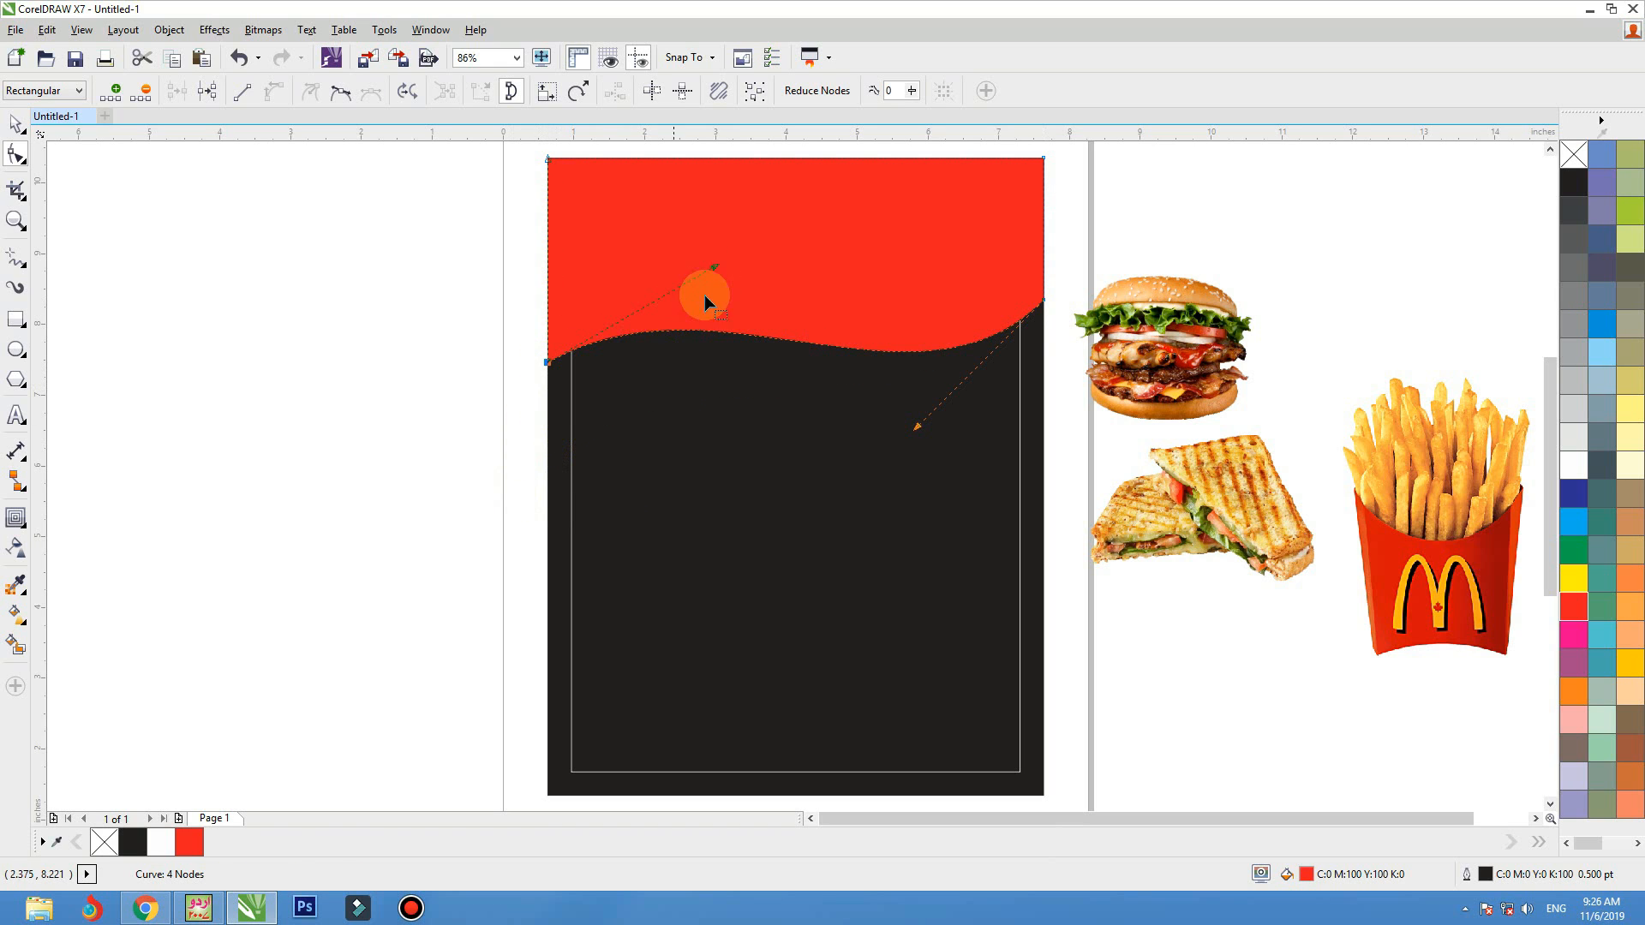
pyautogui.moveTo(718, 267); pyautogui.dragTo(717, 287)
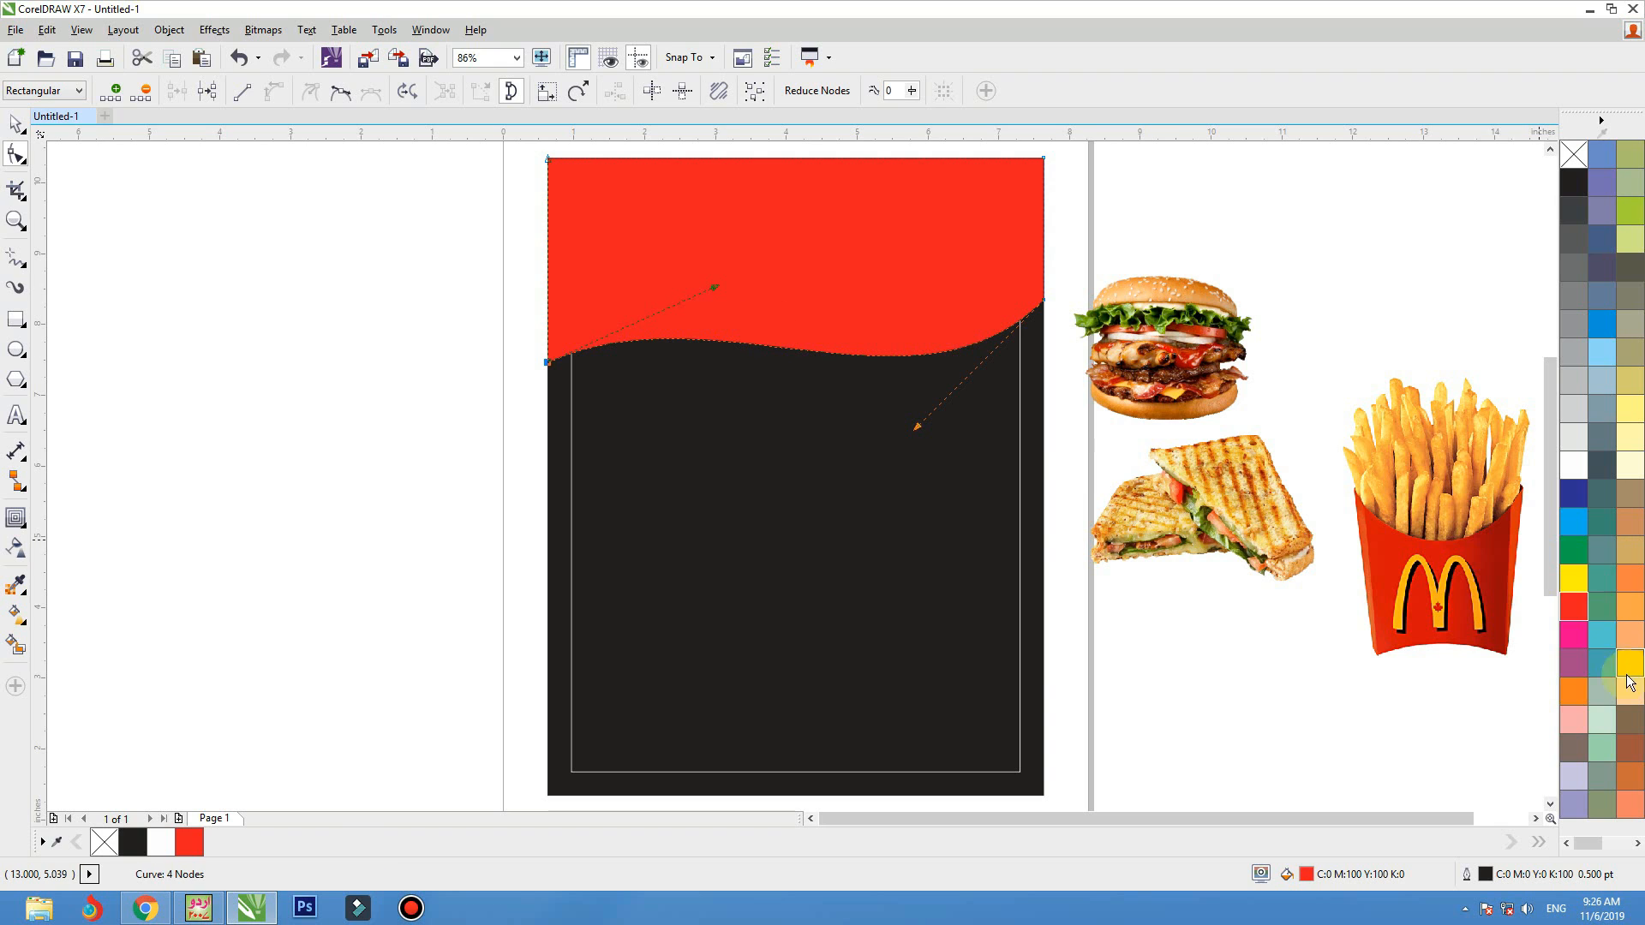
pyautogui.click(1624, 669)
pyautogui.press('space')
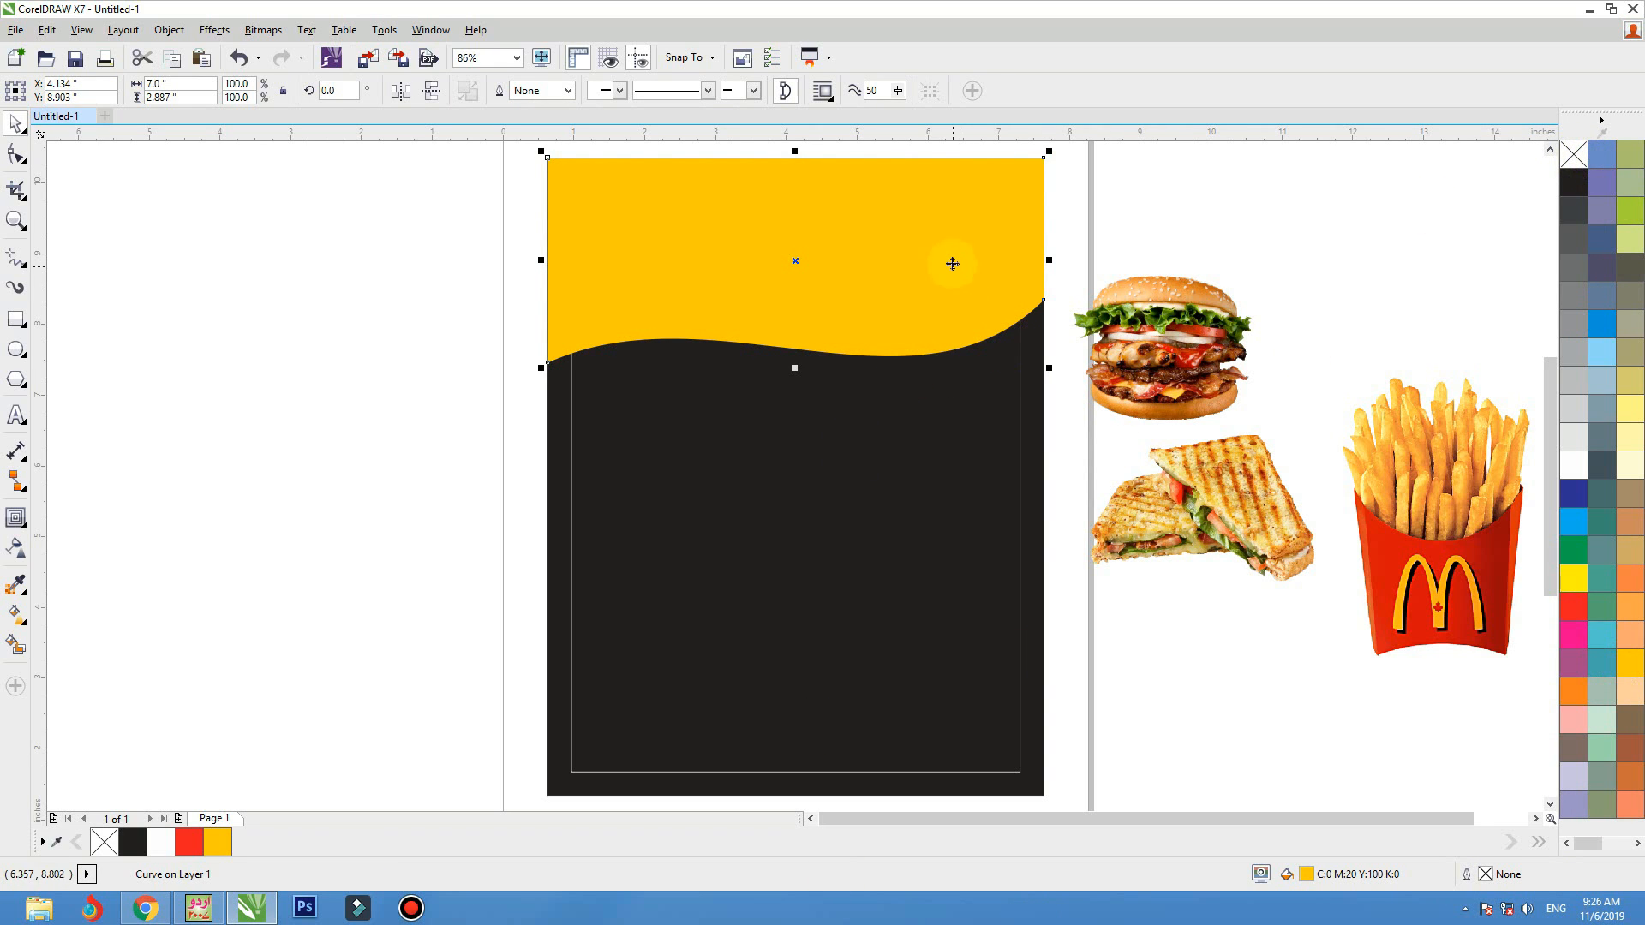
# Place a 60% black copy of the yellow wave shape behind it, offset about 0.4 inches lower
pyautogui.moveTo(947, 253); pyautogui.dragTo(938, 493)
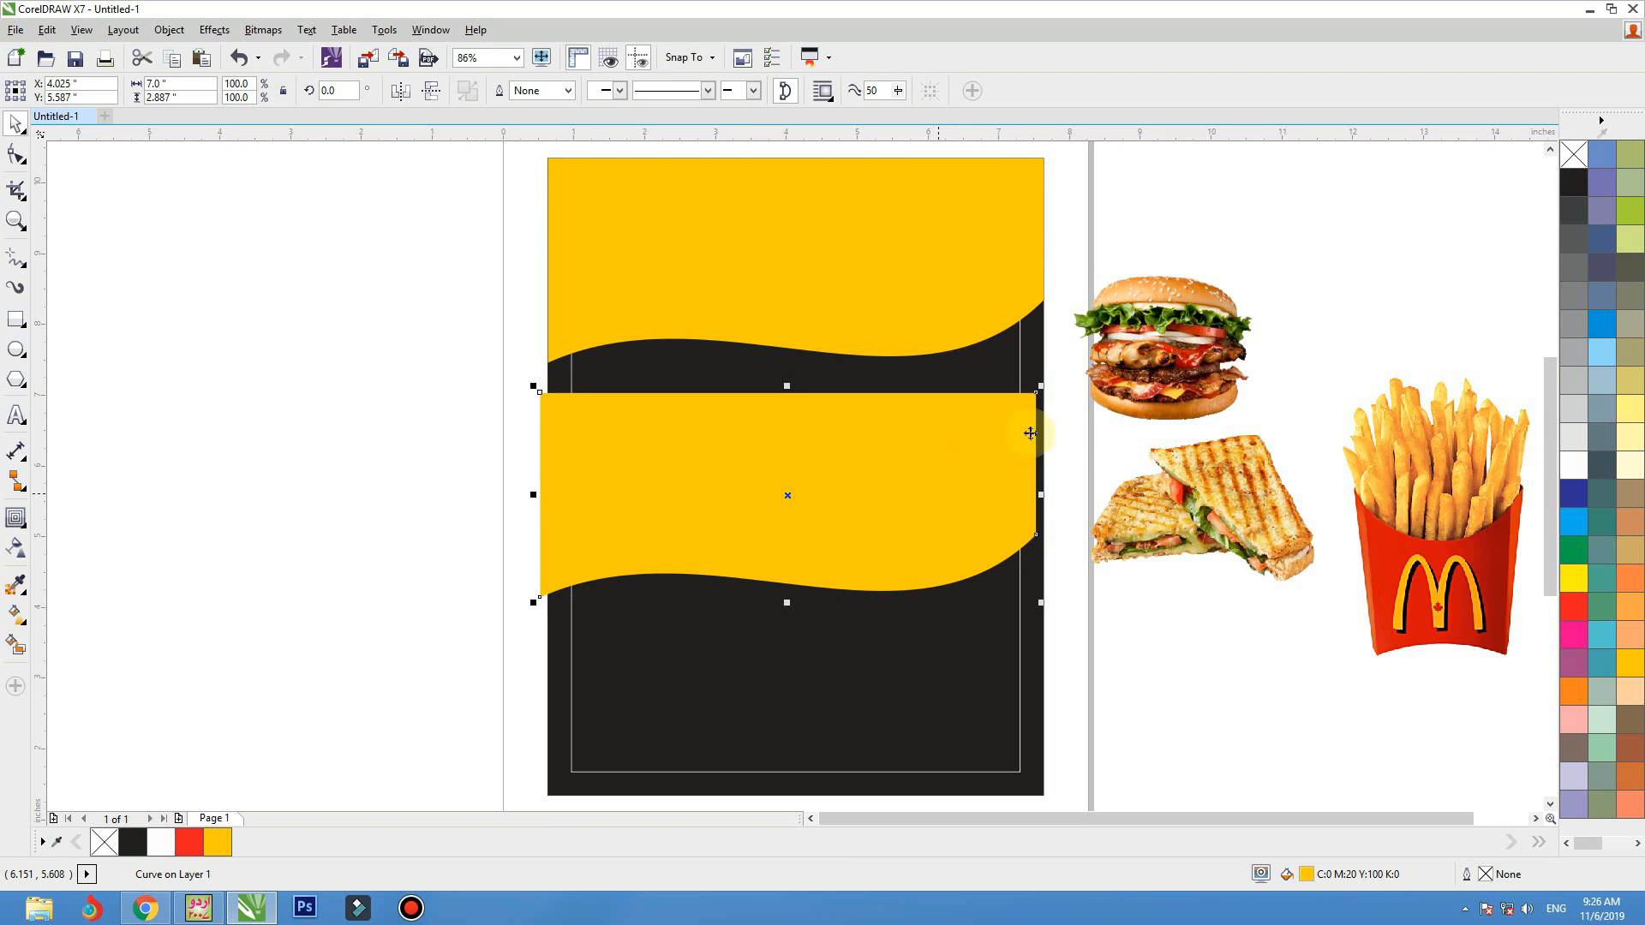
pyautogui.click(1572, 295)
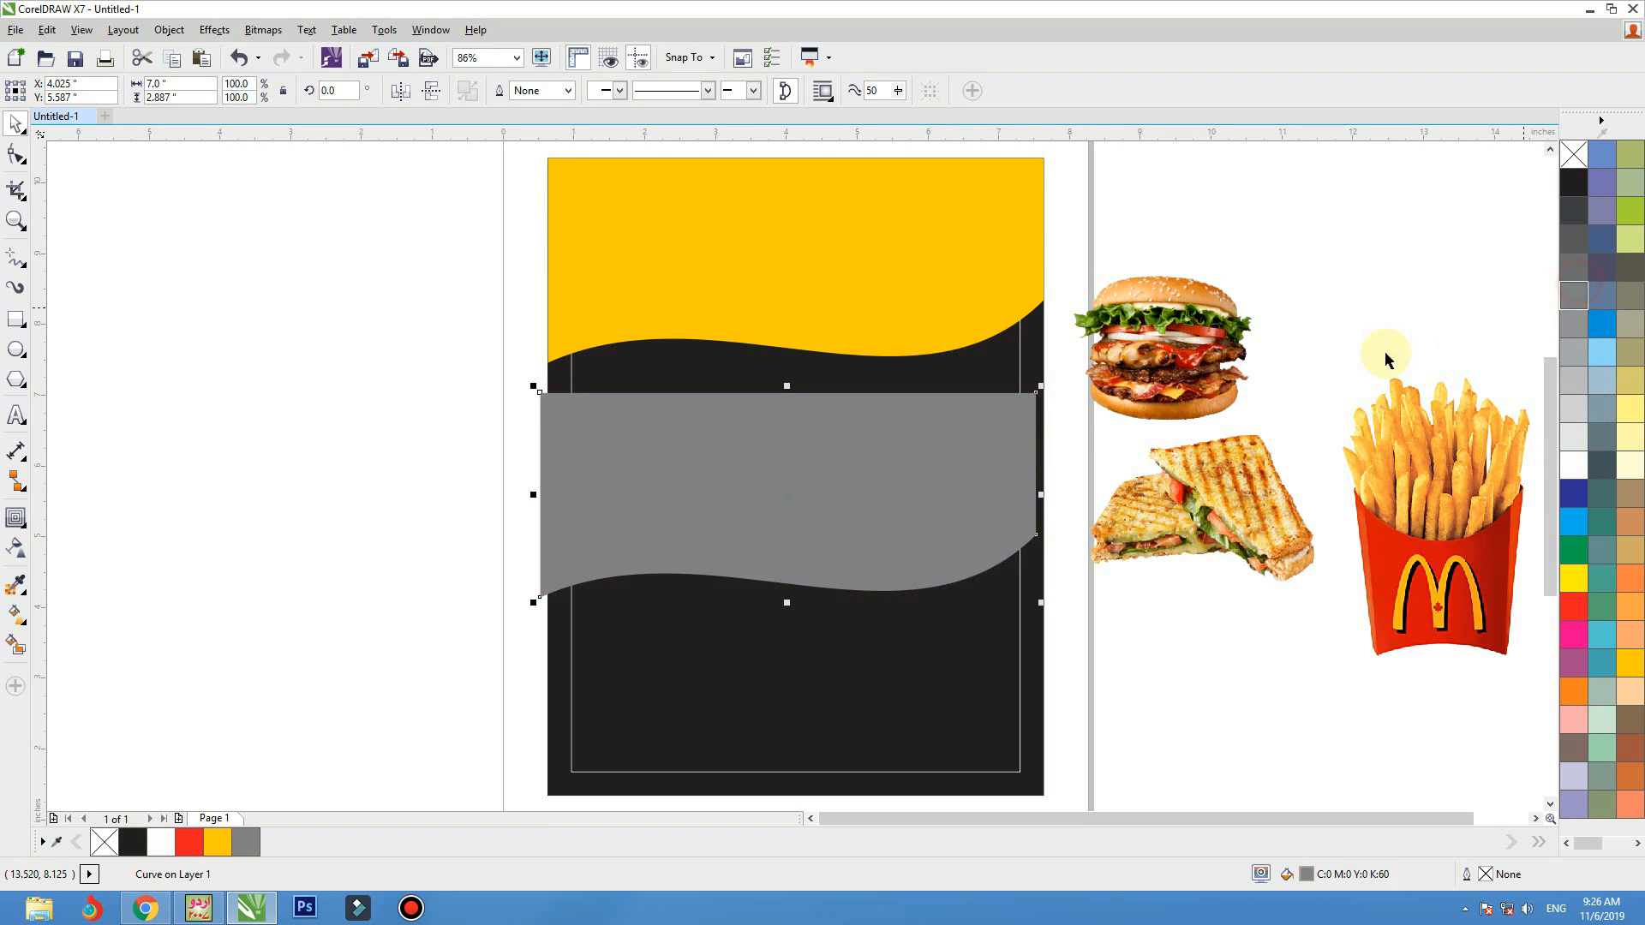
pyautogui.moveTo(944, 542); pyautogui.dragTo(951, 334)
pyautogui.hotkey('ctrl', 'pagedown')
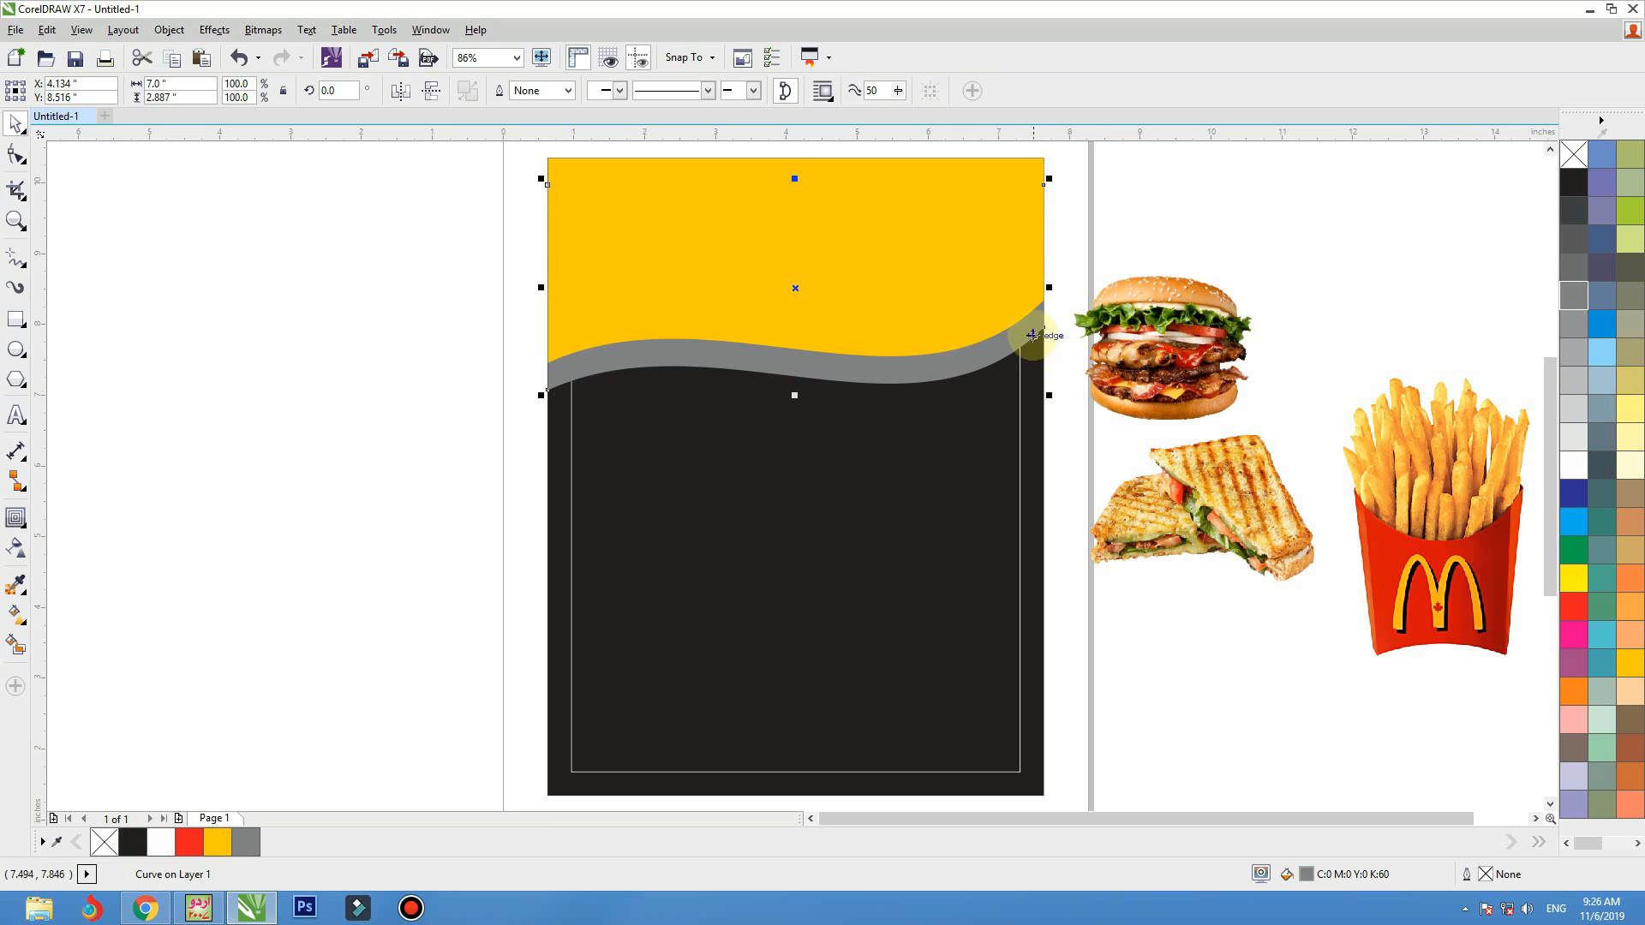
# Reshape the grey copy's lower edge so the band tapers thin at its left end and widens toward the right
pyautogui.press('F10')
pyautogui.moveTo(1044, 328); pyautogui.dragTo(1045, 356)
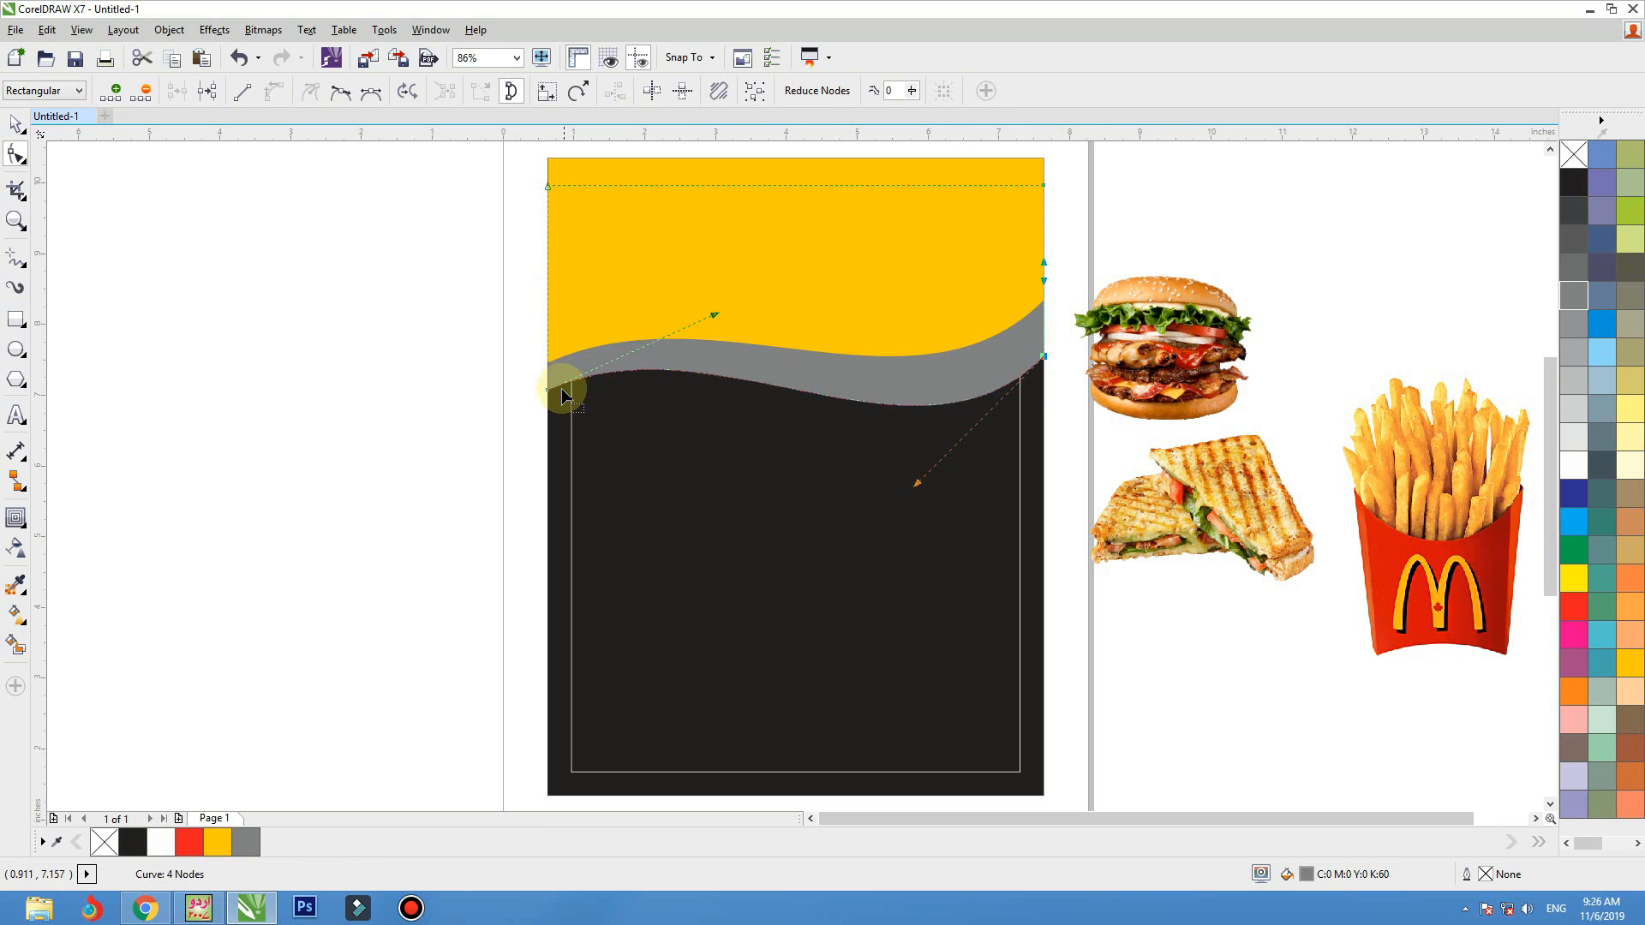
pyautogui.moveTo(549, 392); pyautogui.dragTo(550, 368)
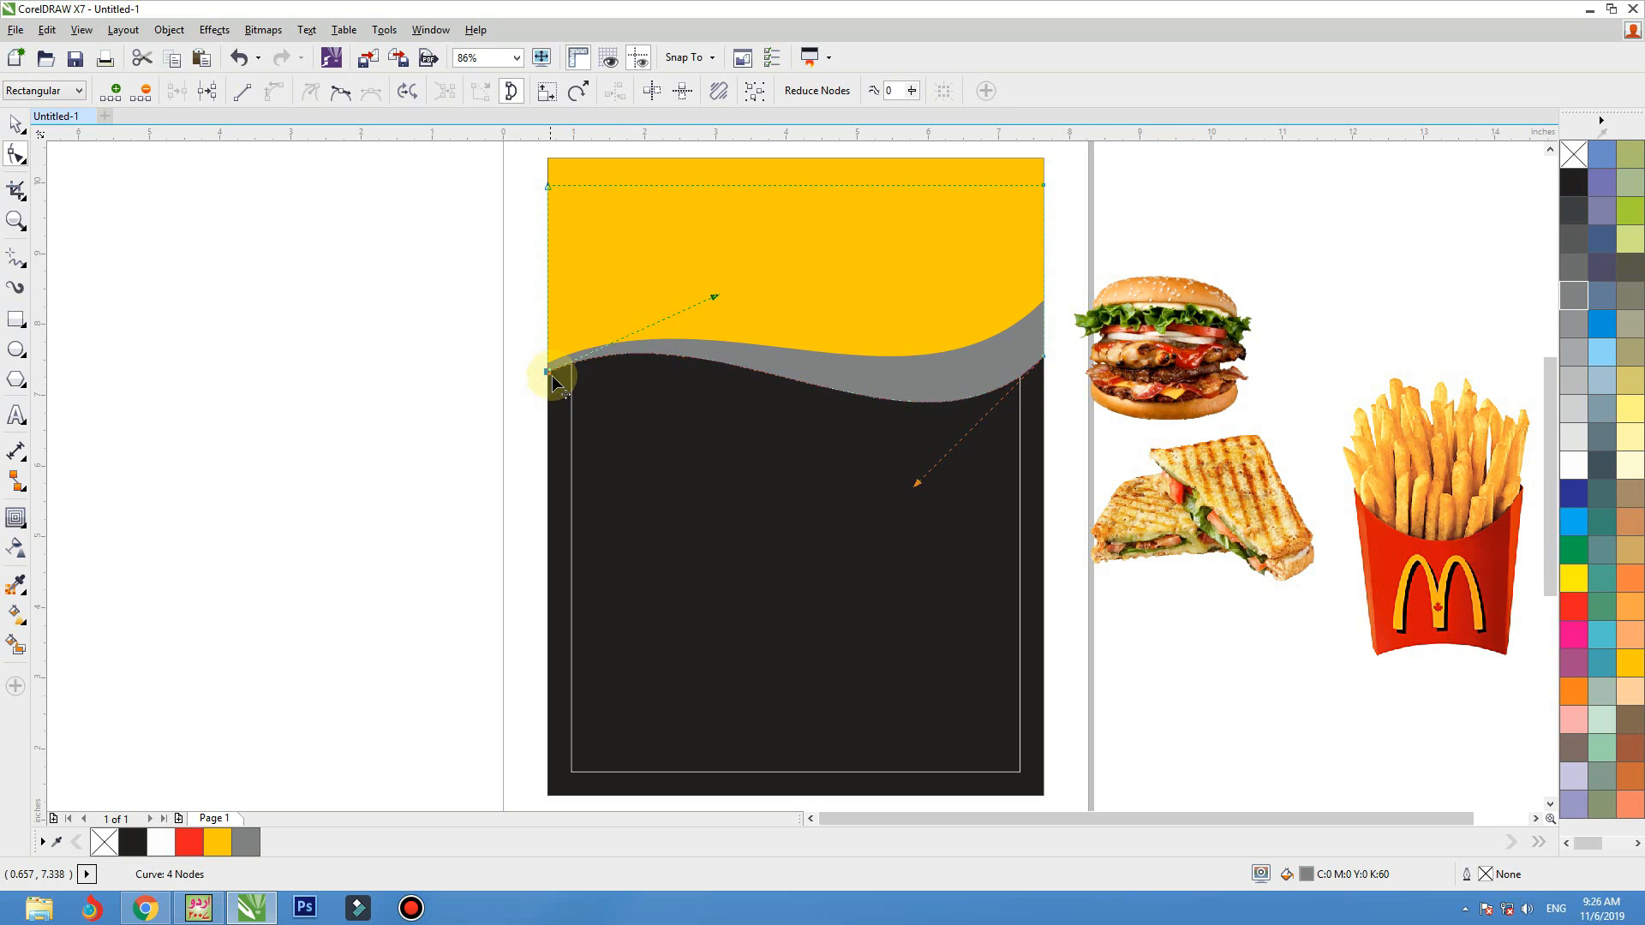
pyautogui.moveTo(1044, 356); pyautogui.dragTo(1044, 334)
pyautogui.press('space')
# Lower the right-end corner nodes of the yellow and grey wave shapes slightly, and deselect everything
pyautogui.click(1026, 210)
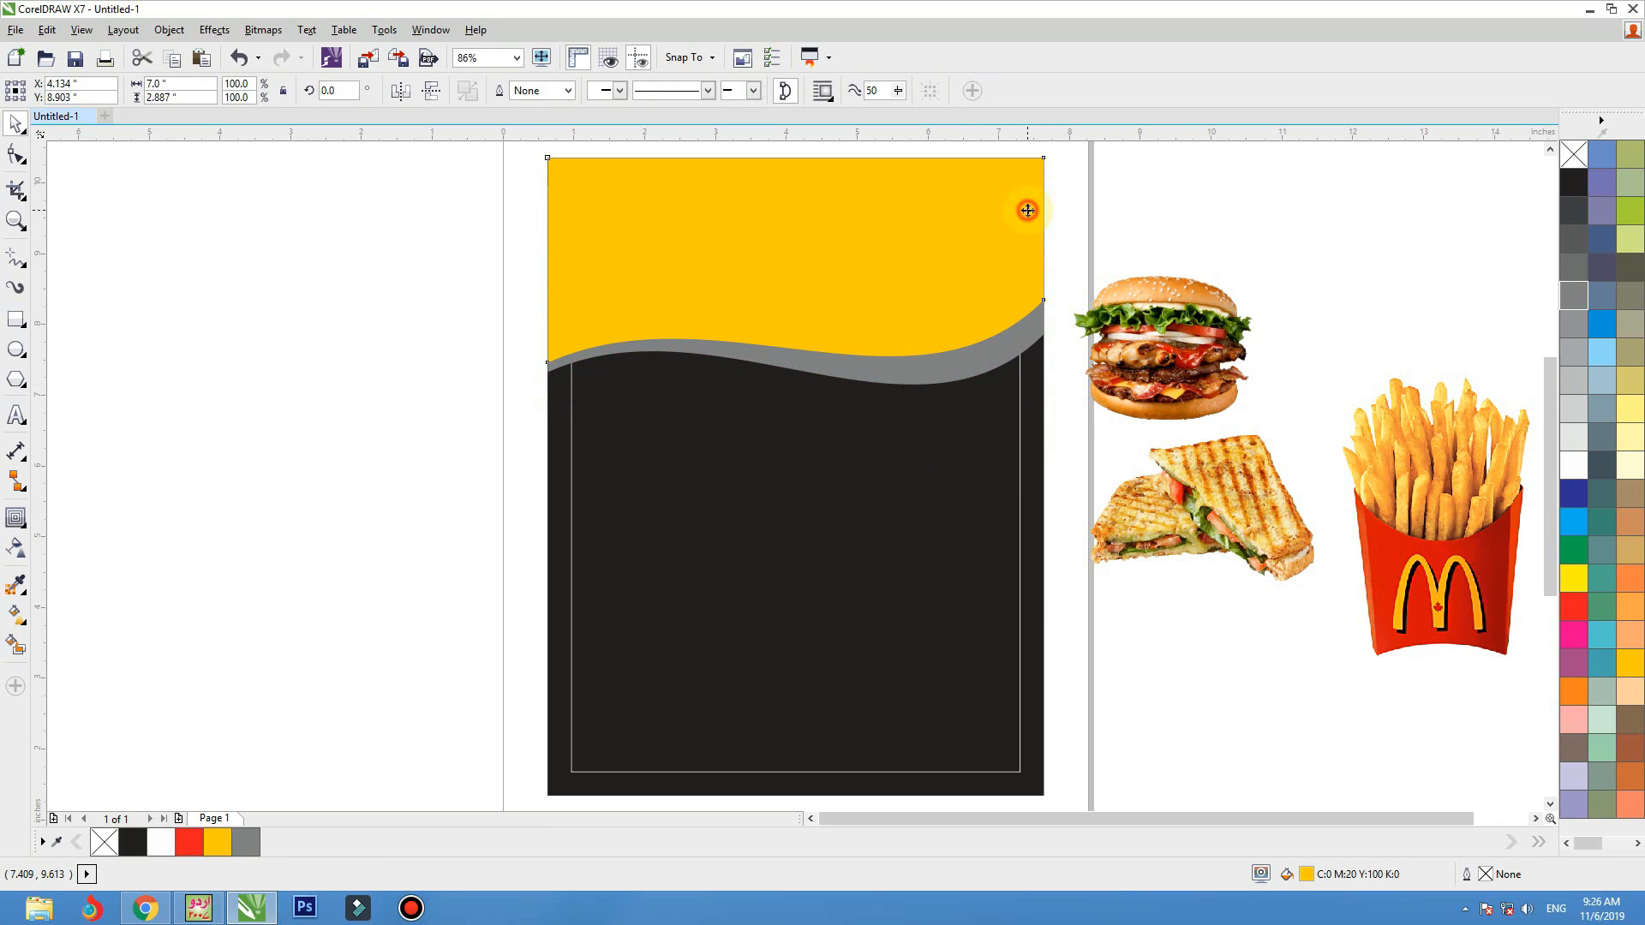
pyautogui.press('space')
pyautogui.moveTo(1042, 301); pyautogui.dragTo(1045, 346)
pyautogui.press('space')
pyautogui.click(1080, 244)
pyautogui.press('space')
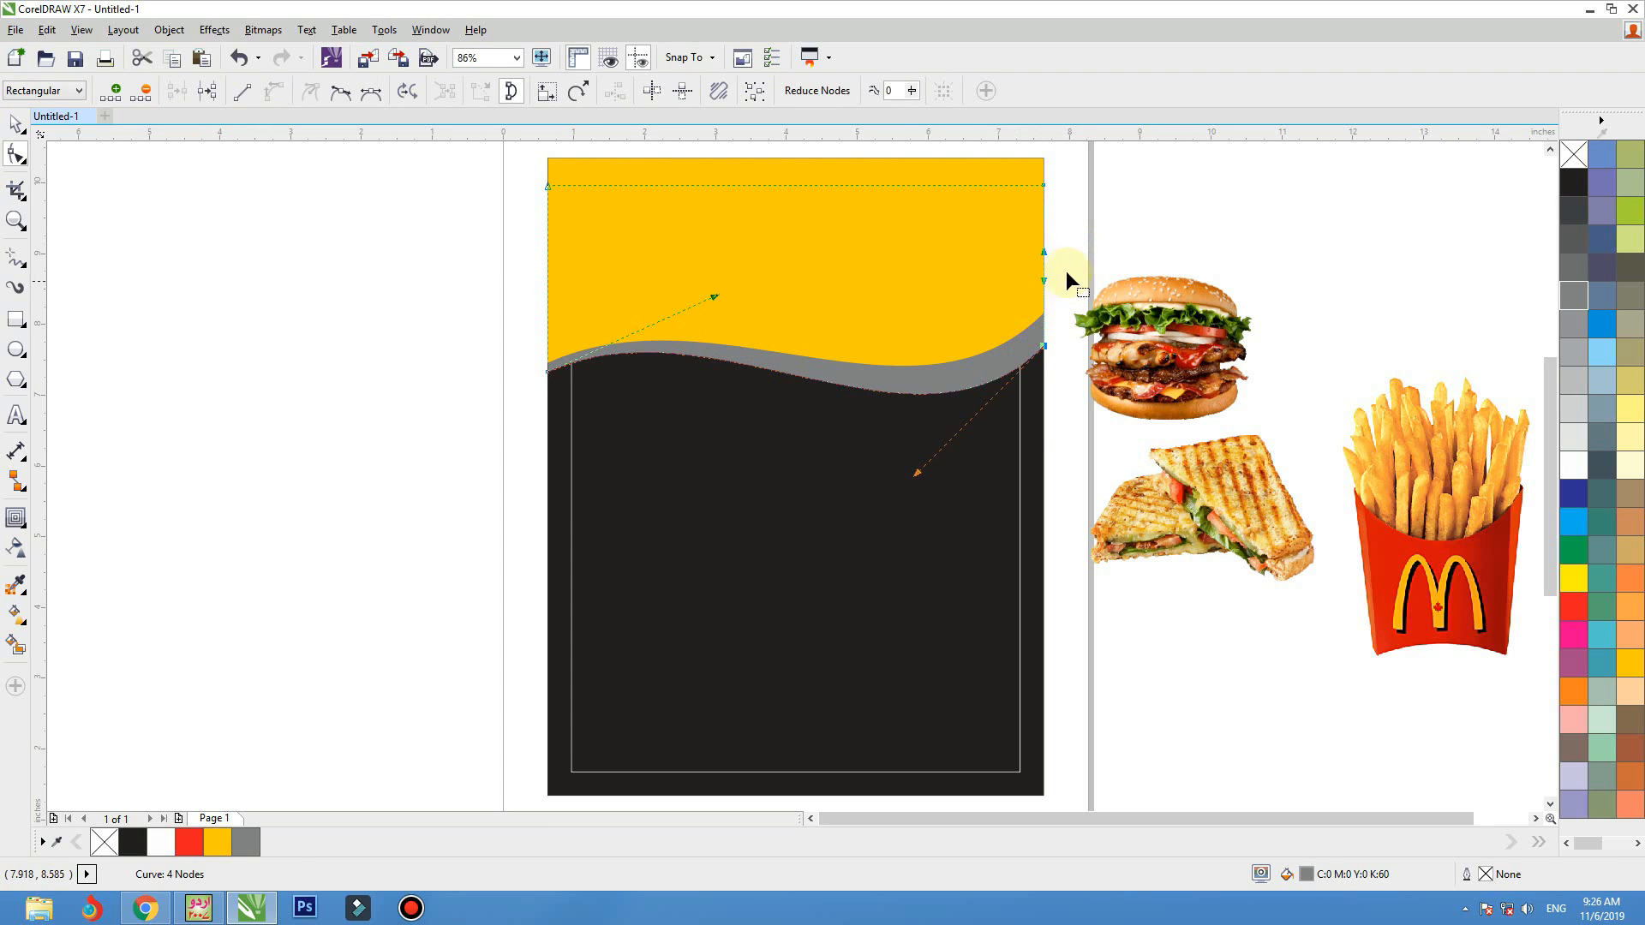
pyautogui.press('space')
pyautogui.click(1077, 245)
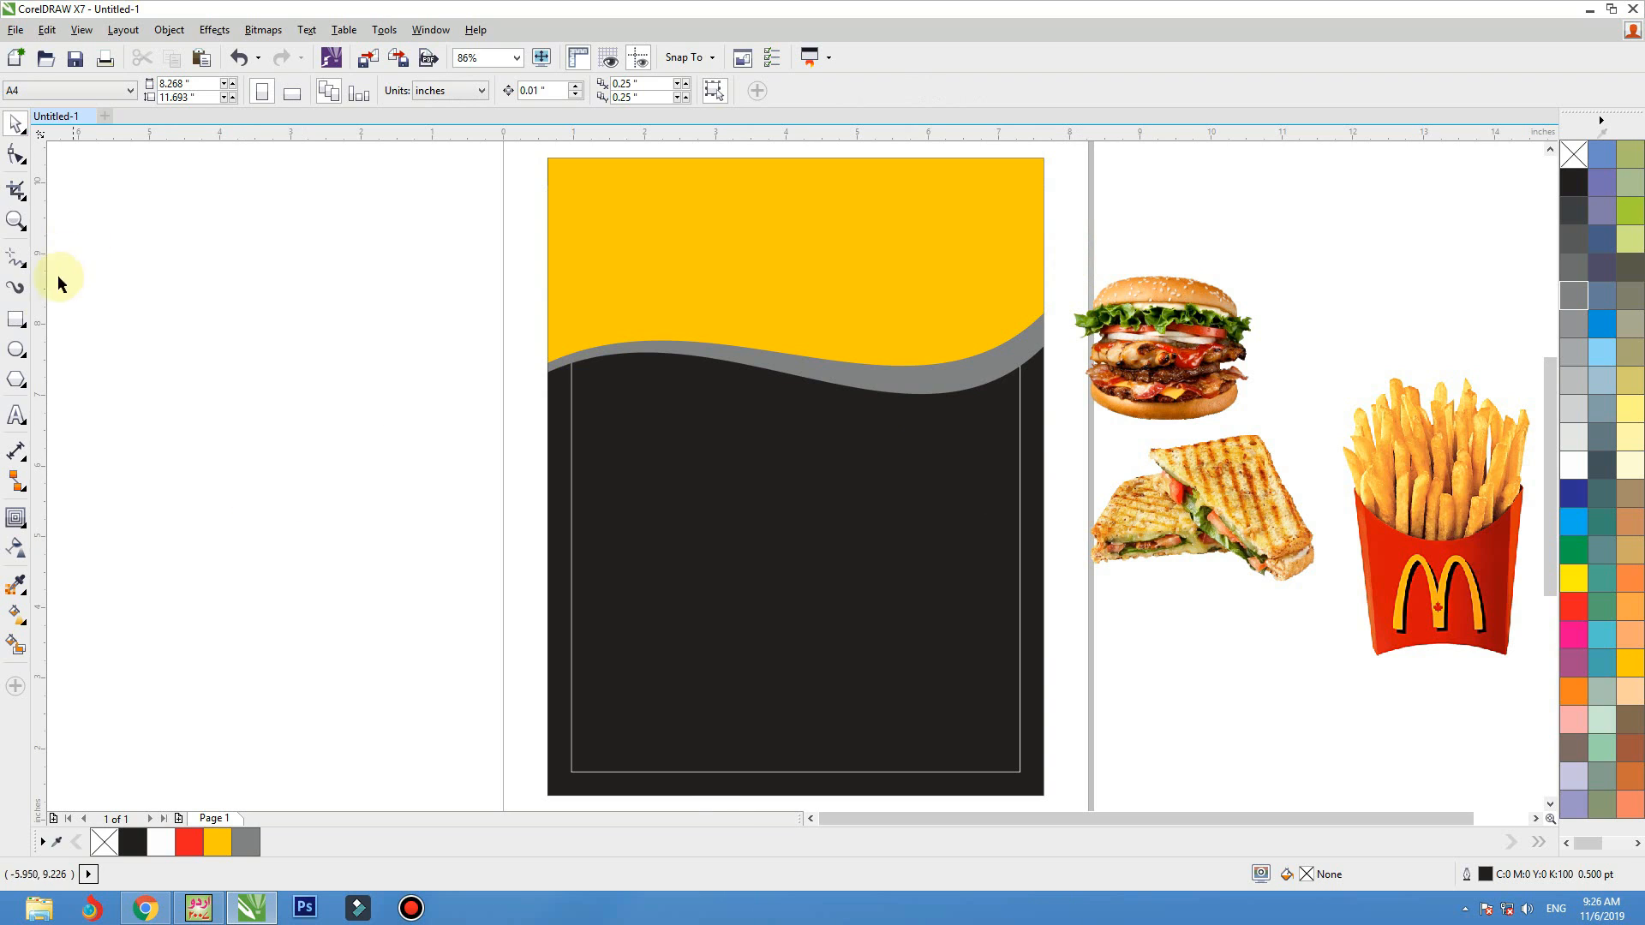
# Draw a circle about 2.46 inches across over the wave's left part, filled golden yellow (C0 M20 Y100 K0) without outline
pyautogui.click(16, 349)
pyautogui.moveTo(576, 278); pyautogui.dragTo(689, 450)
pyautogui.press('space')
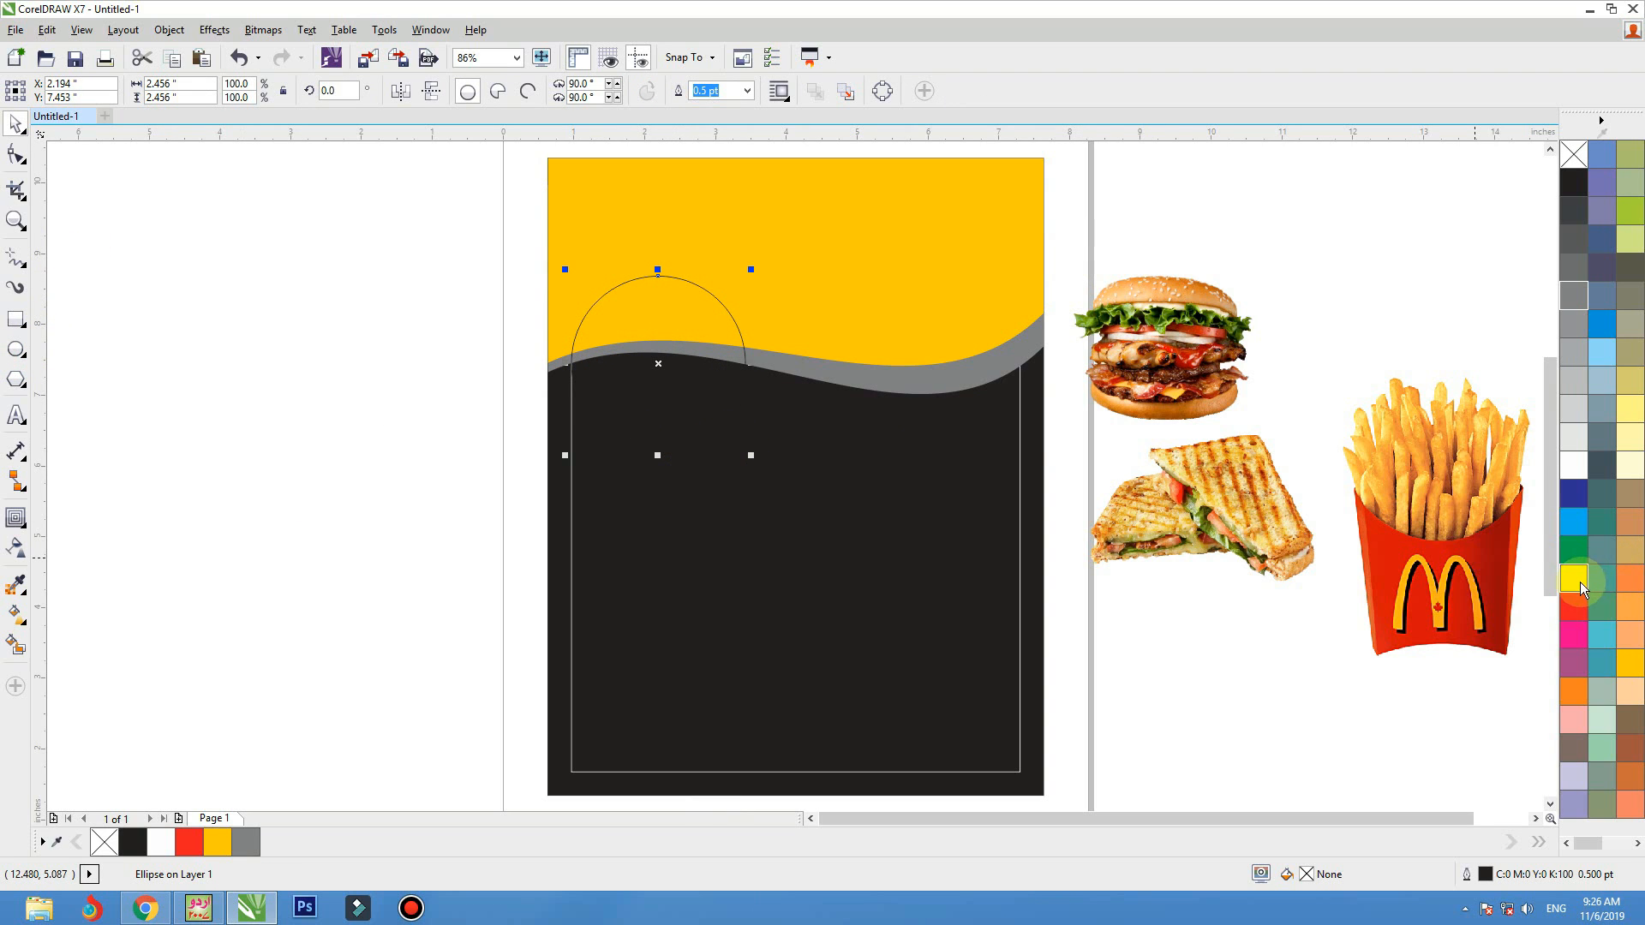
pyautogui.click(1630, 664)
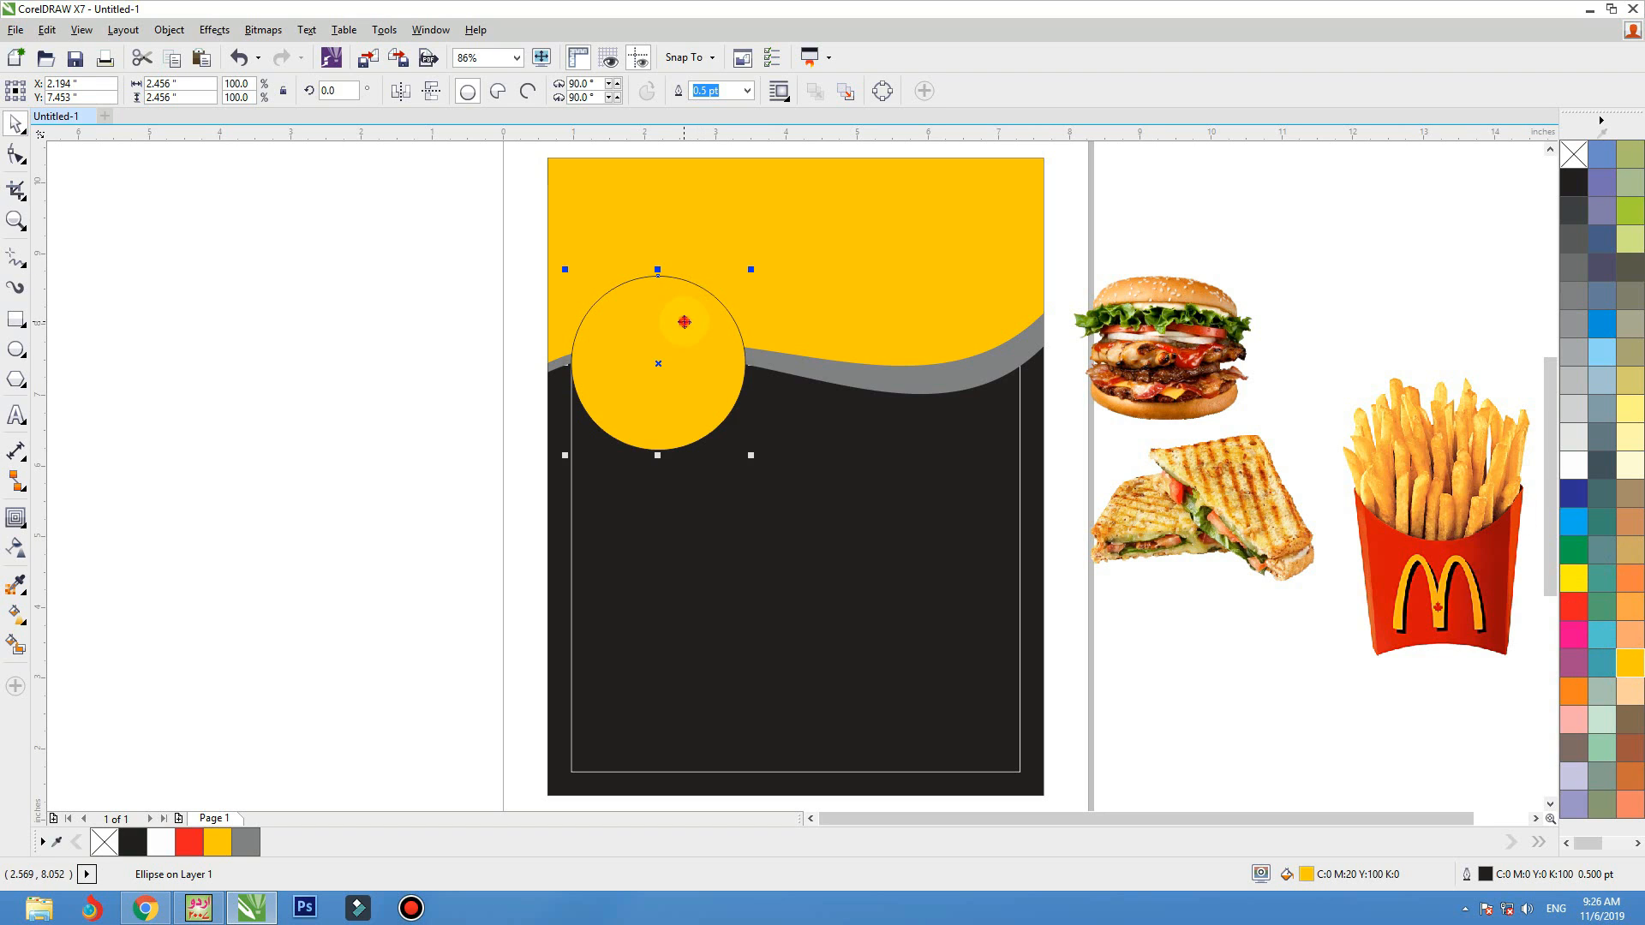
pyautogui.moveTo(684, 322); pyautogui.dragTo(686, 329)
pyautogui.rightClick(1574, 155)
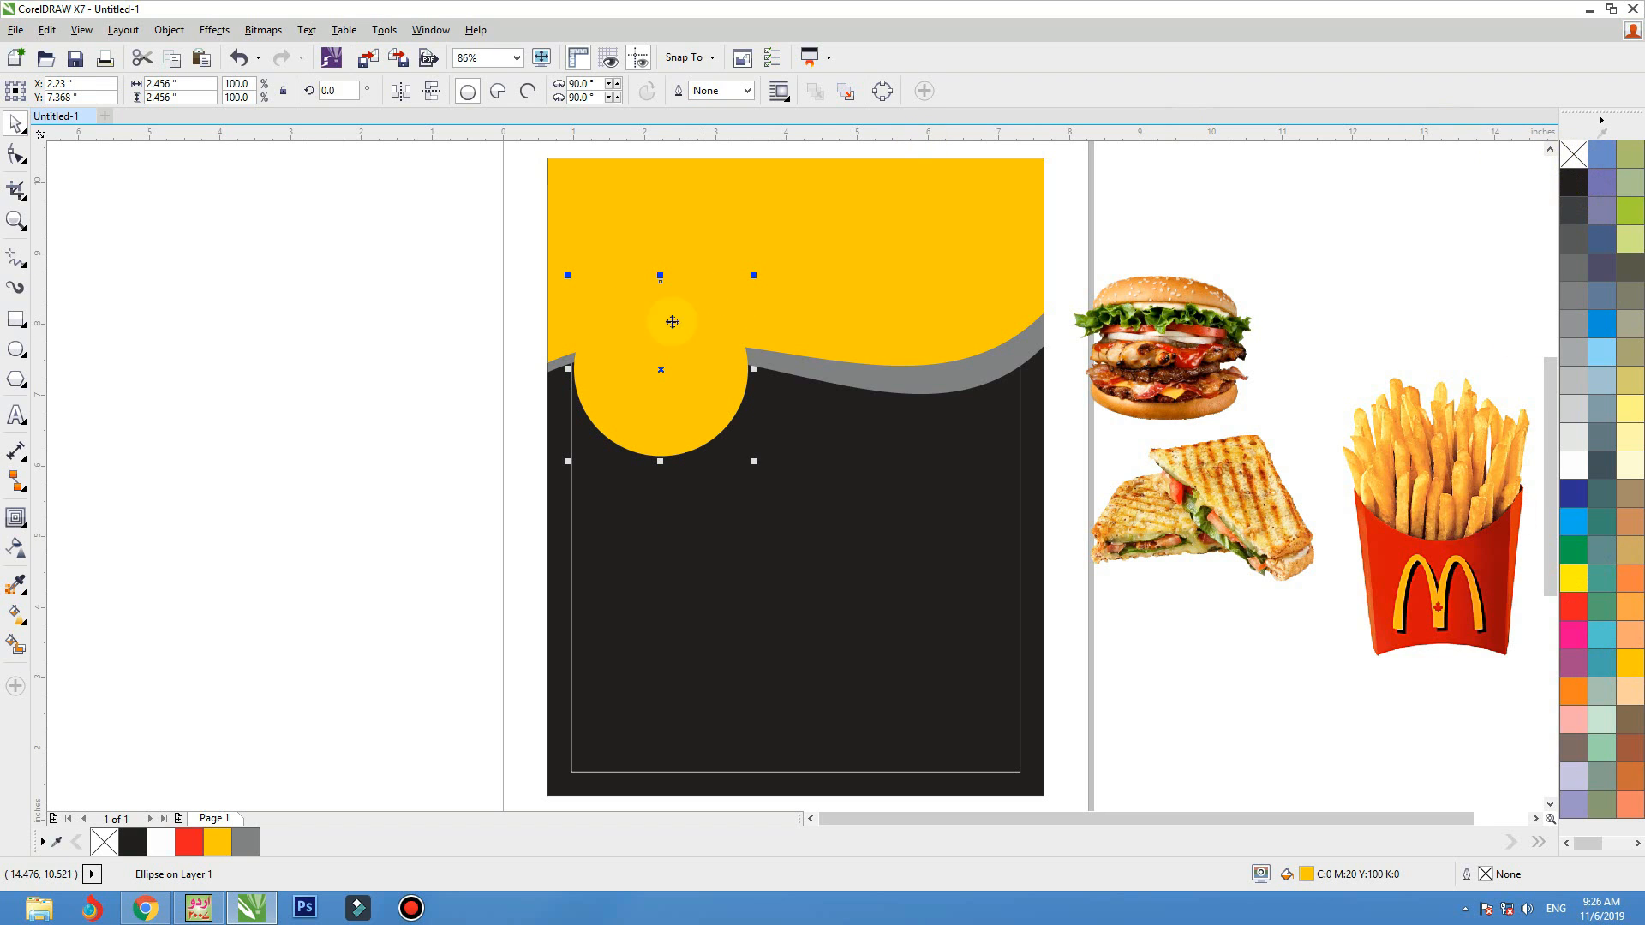
# Add a drop shadow to the yellow circle, cast upward from its lower edge
pyautogui.click(23, 525)
pyautogui.click(68, 518)
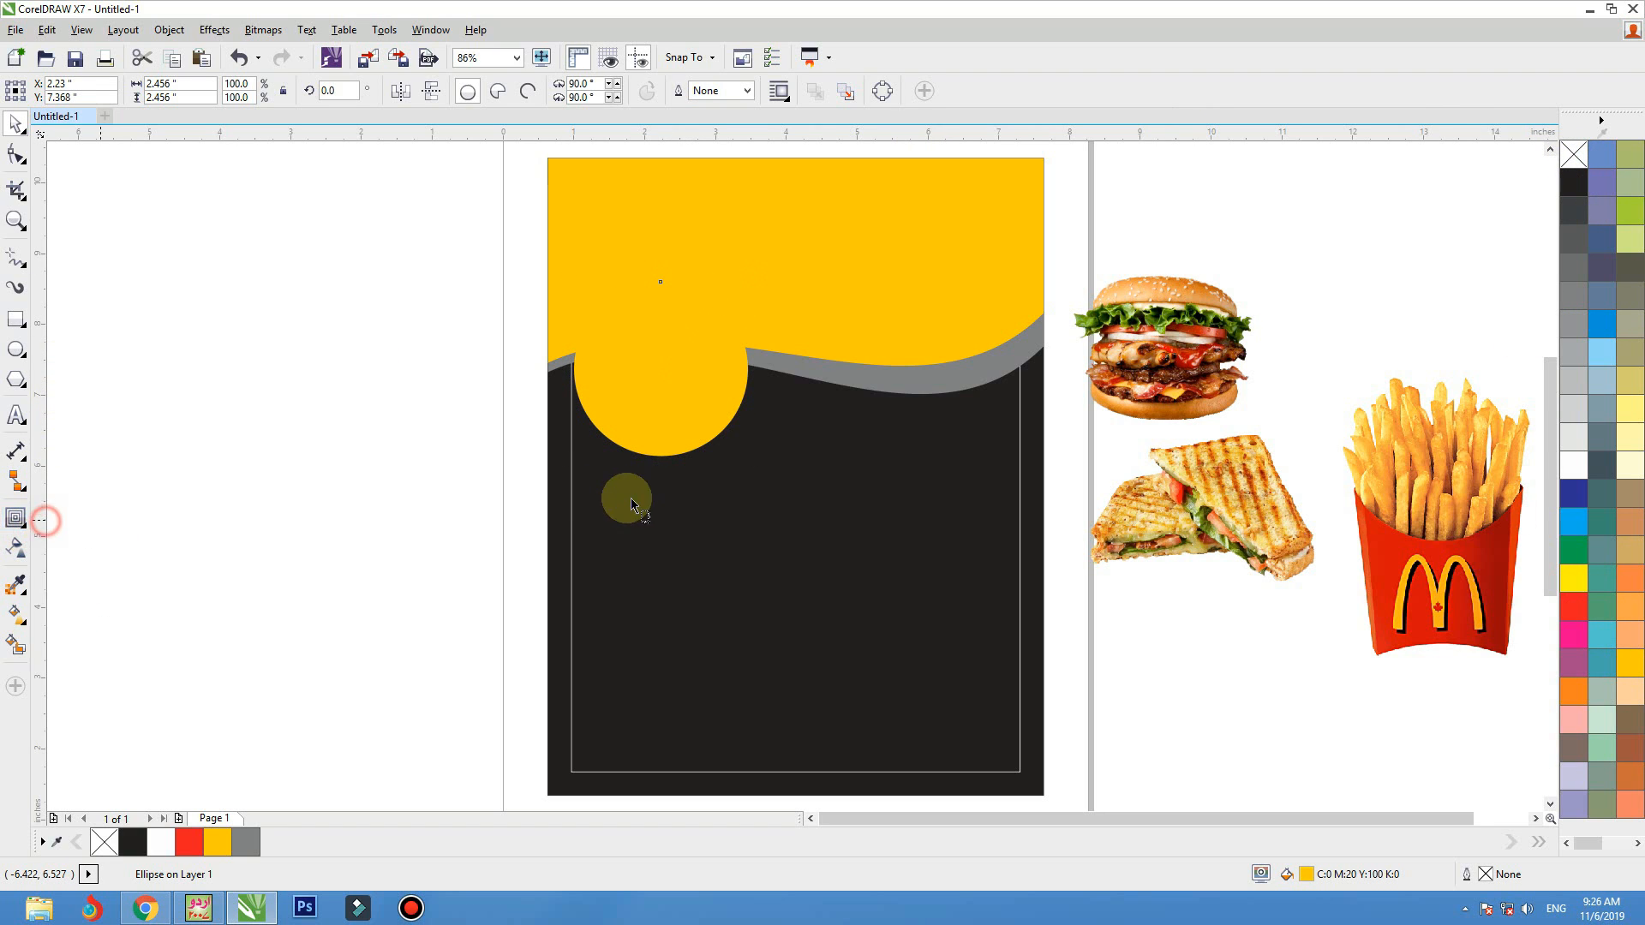
pyautogui.moveTo(659, 454); pyautogui.dragTo(655, 304)
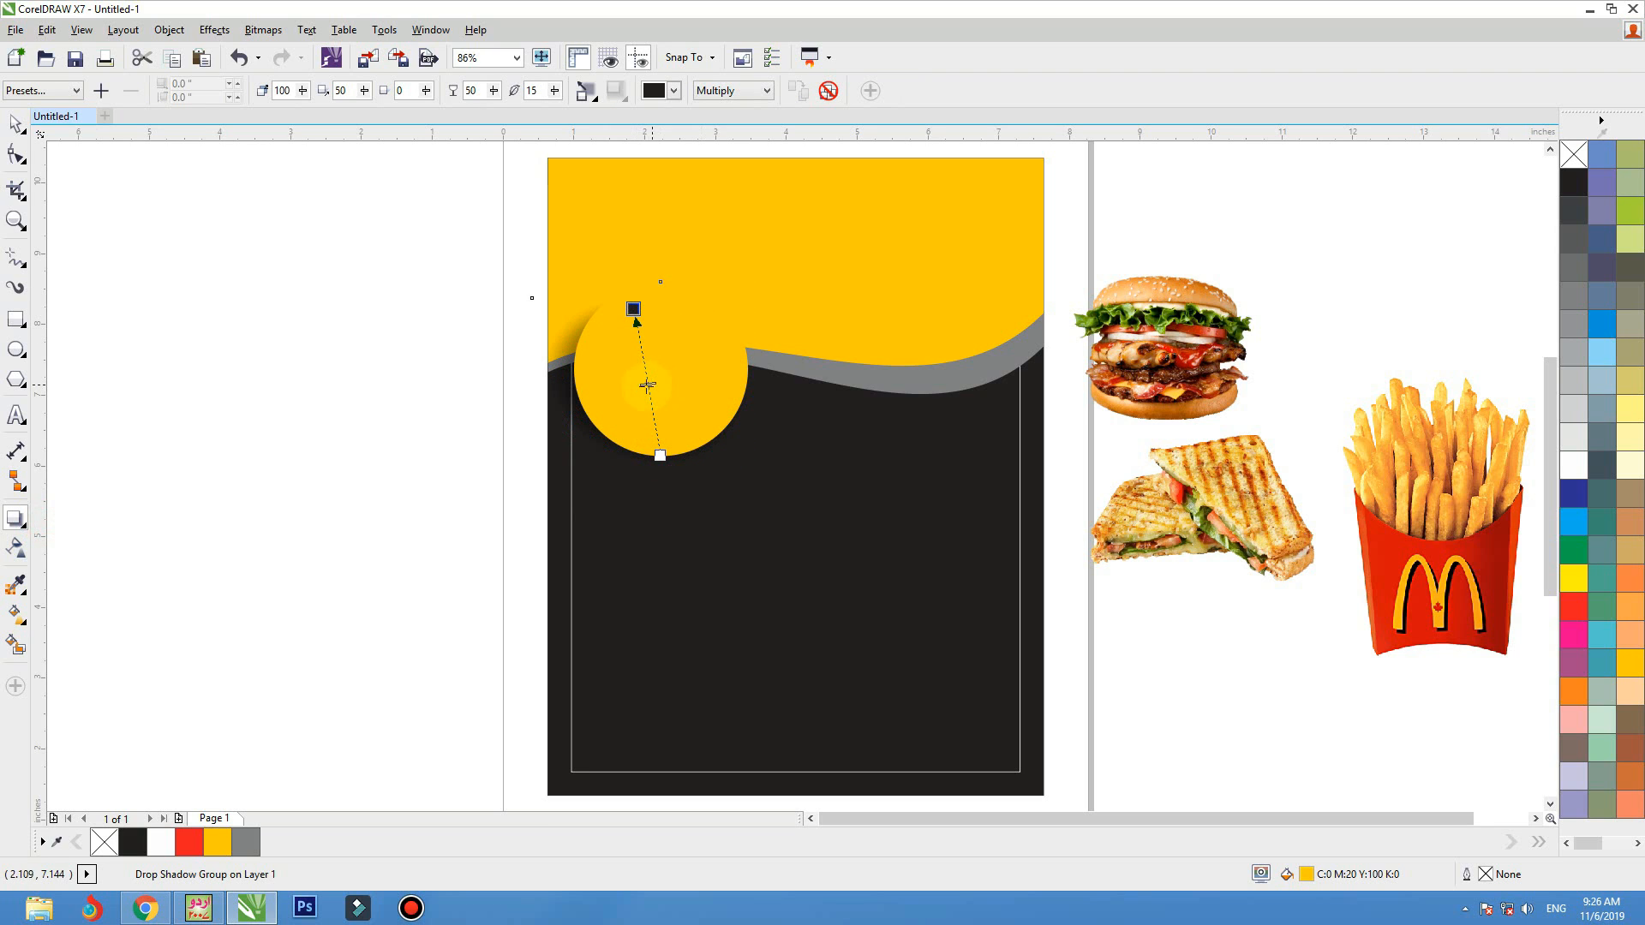
# Break the yellow circle's drop shadow group apart so the circle and its shadow are separate objects
pyautogui.moveTo(628, 379); pyautogui.dragTo(656, 377)
pyautogui.hotkey('ctrl', 'z')
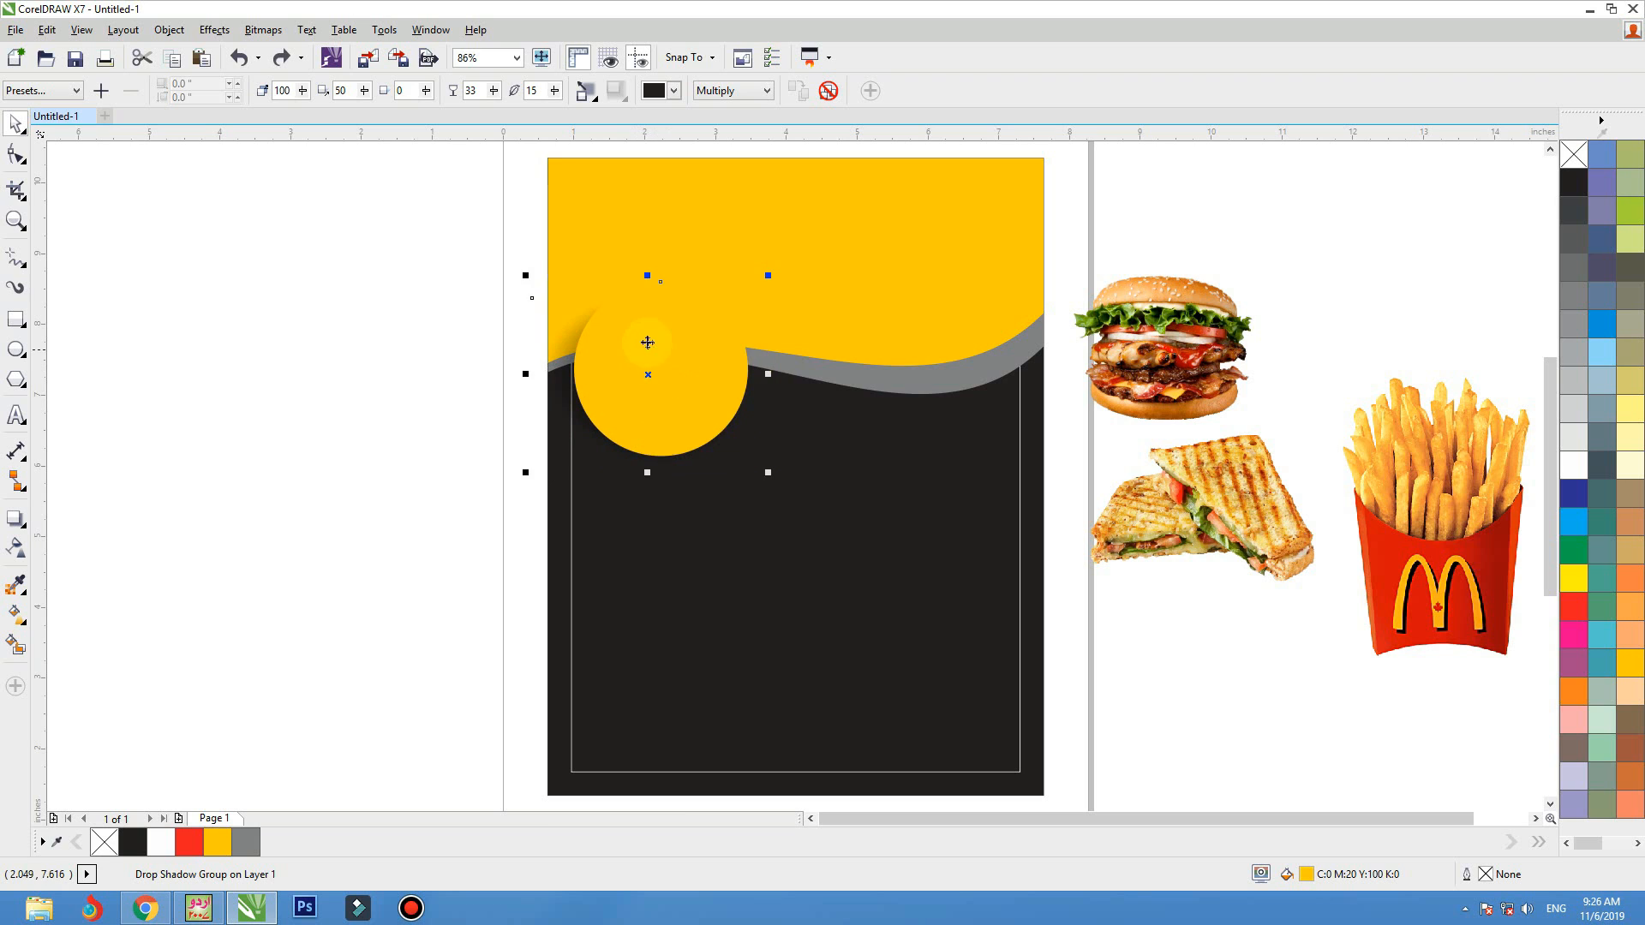
pyautogui.rightClick(646, 342)
pyautogui.click(628, 331)
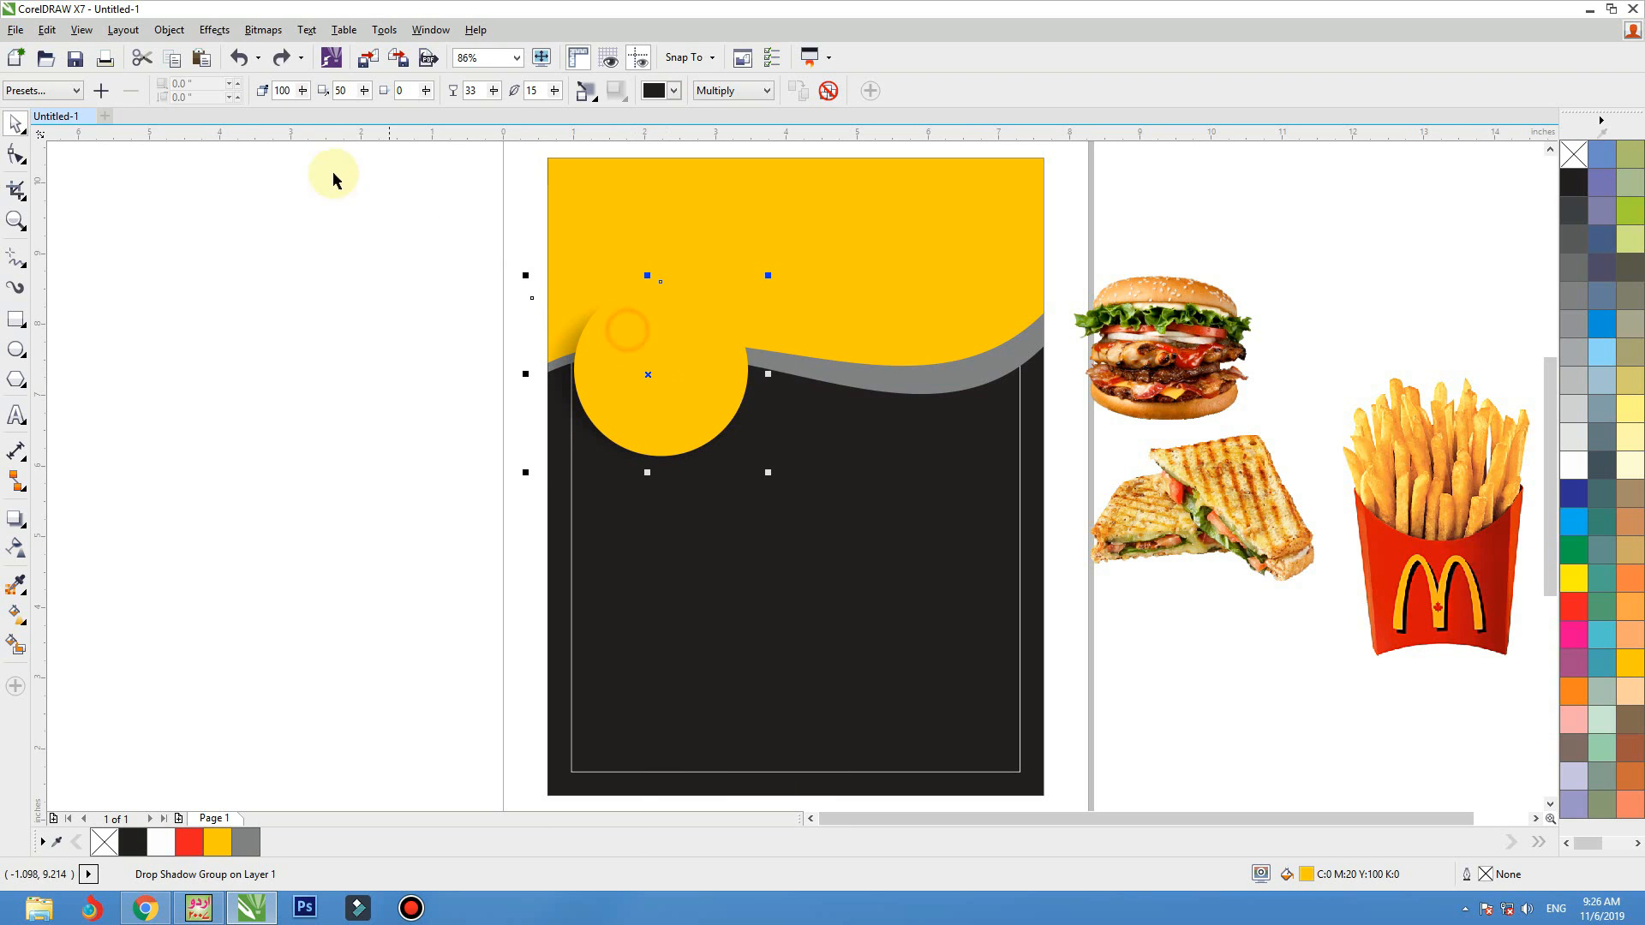
pyautogui.click(164, 31)
pyautogui.click(349, 361)
pyautogui.click(383, 309)
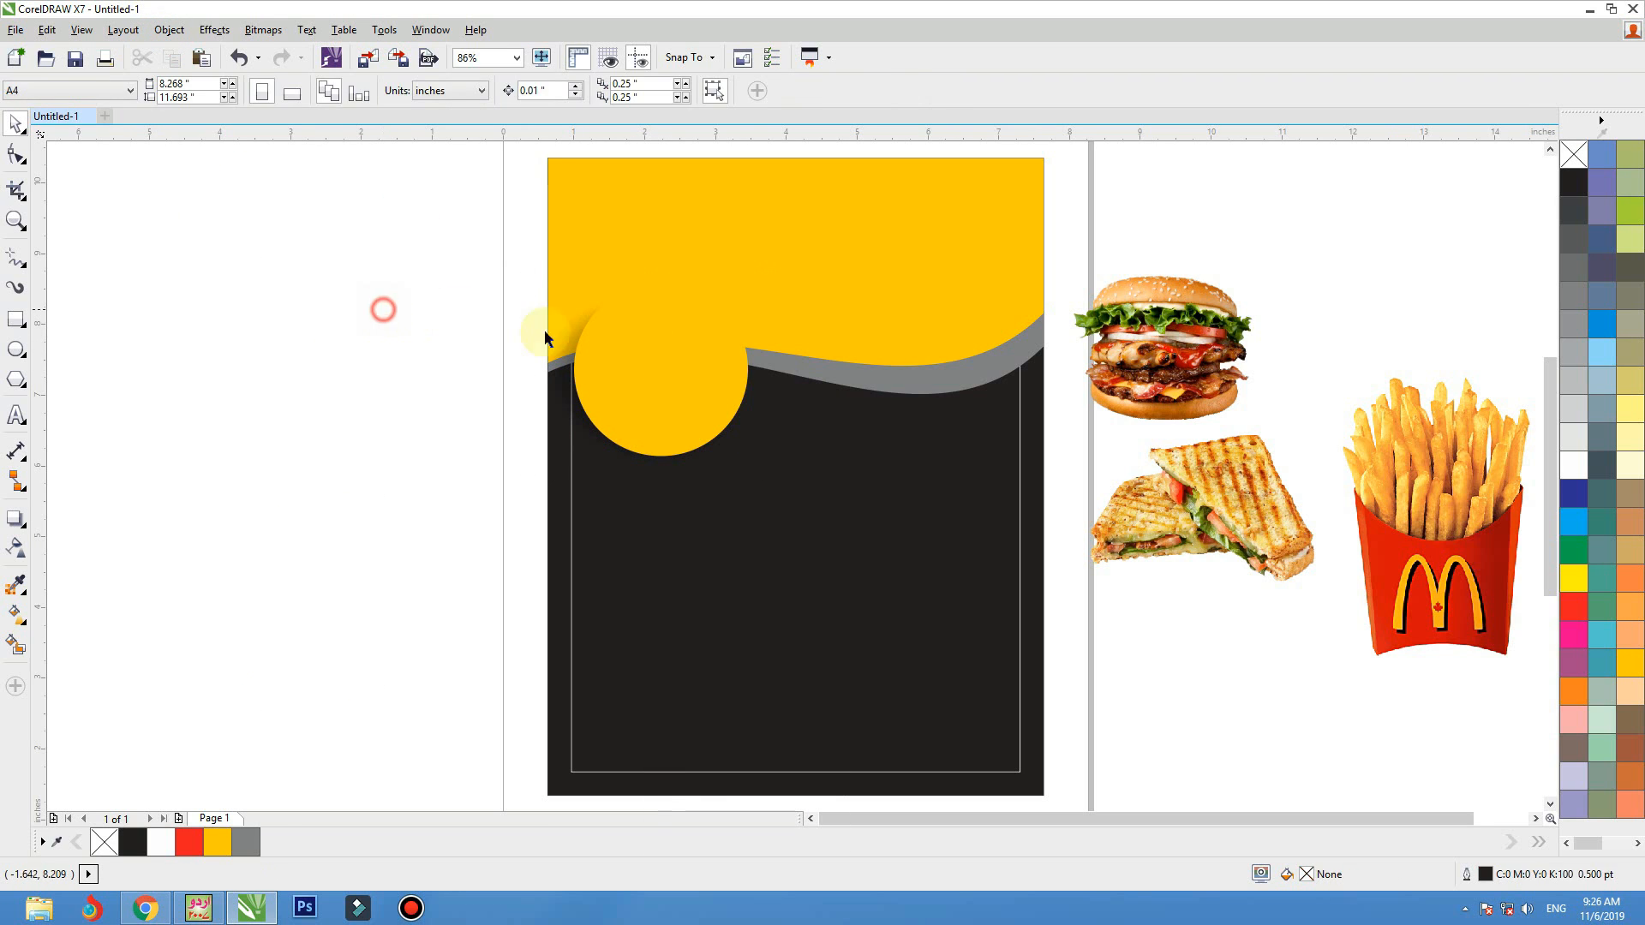
pyautogui.click(743, 379)
pyautogui.moveTo(611, 364); pyautogui.dragTo(521, 360)
pyautogui.hotkey('ctrl', 'z')
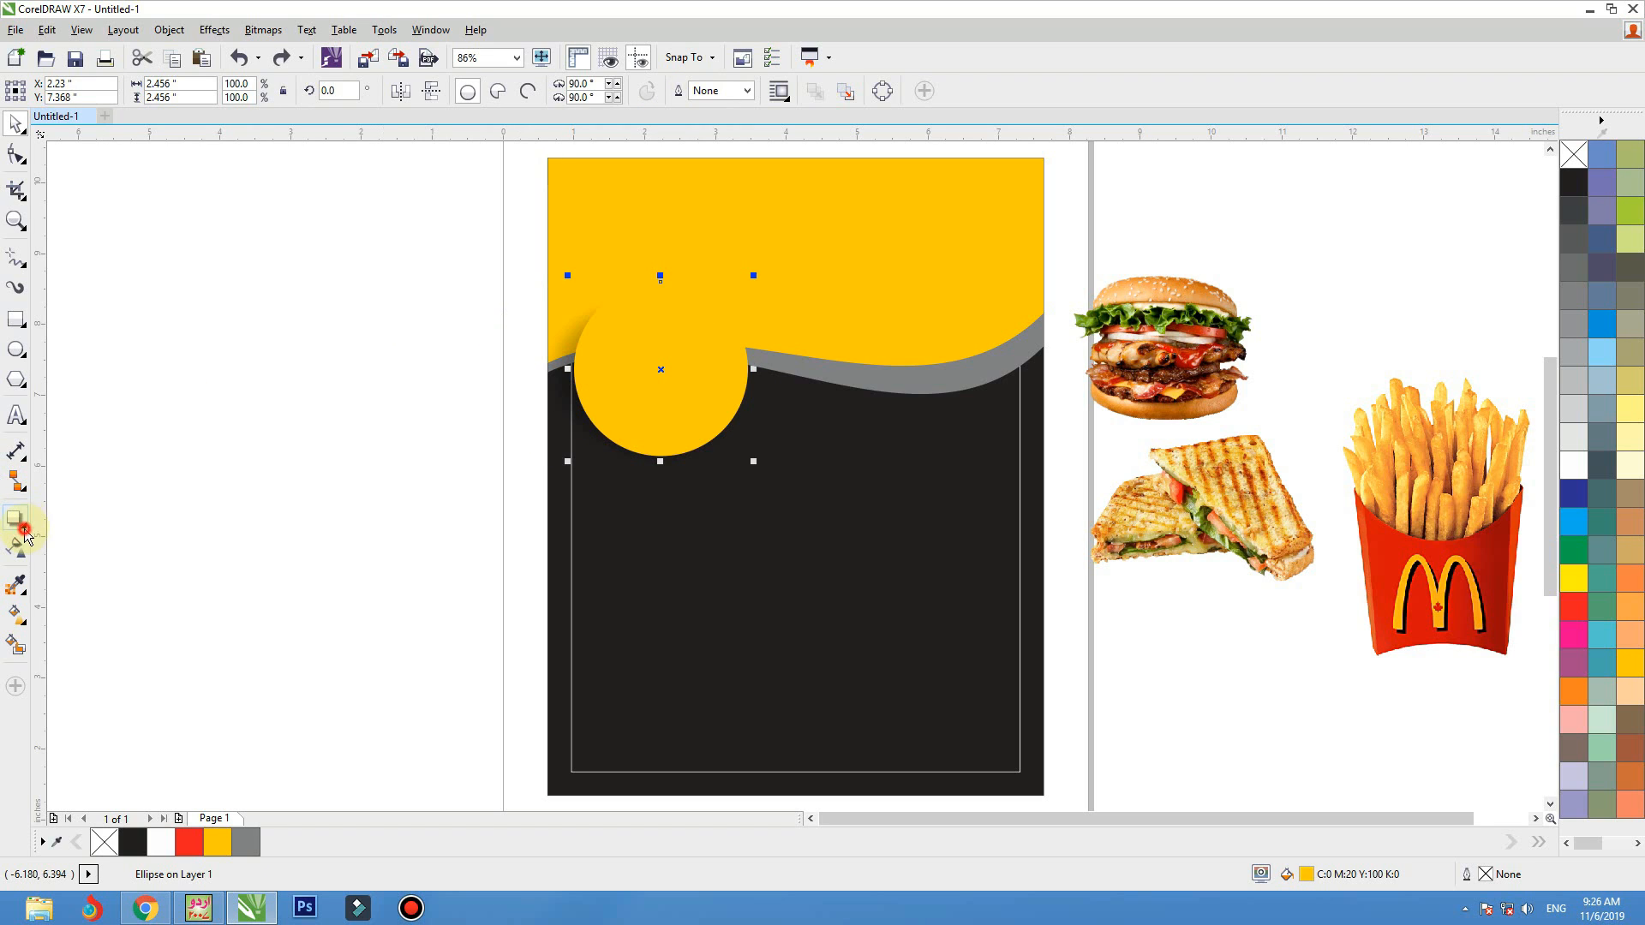
# Add a one-step inside contour with an offset of about 0.178 inch to the yellow circle
pyautogui.click(25, 533)
pyautogui.click(147, 543)
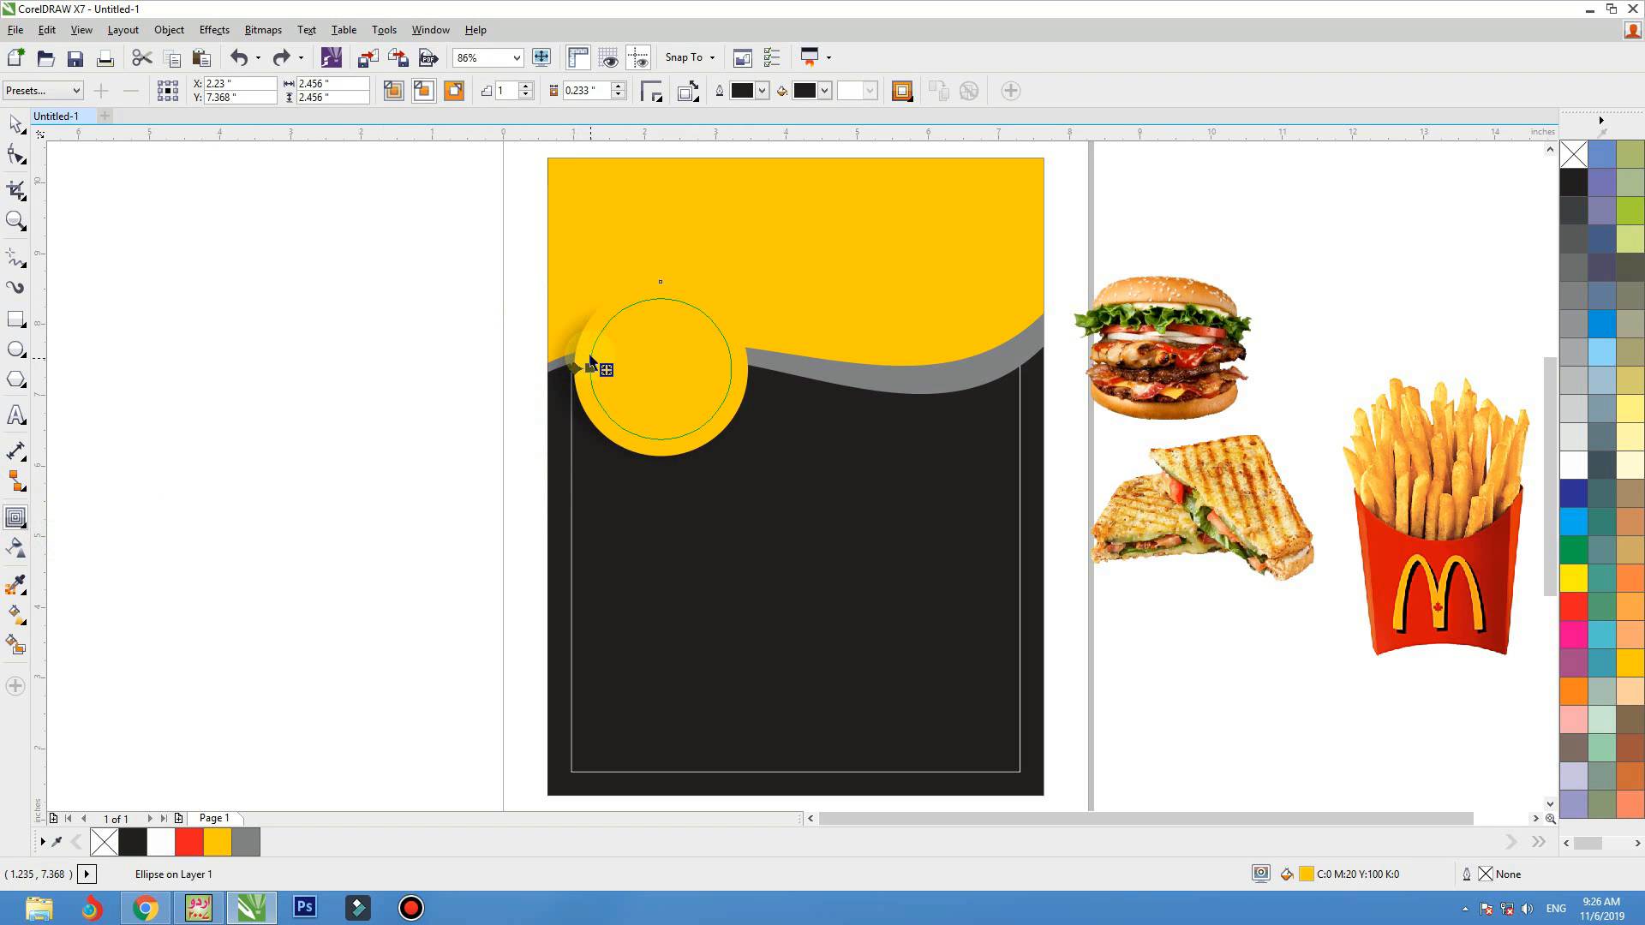
pyautogui.moveTo(589, 360); pyautogui.dragTo(587, 356)
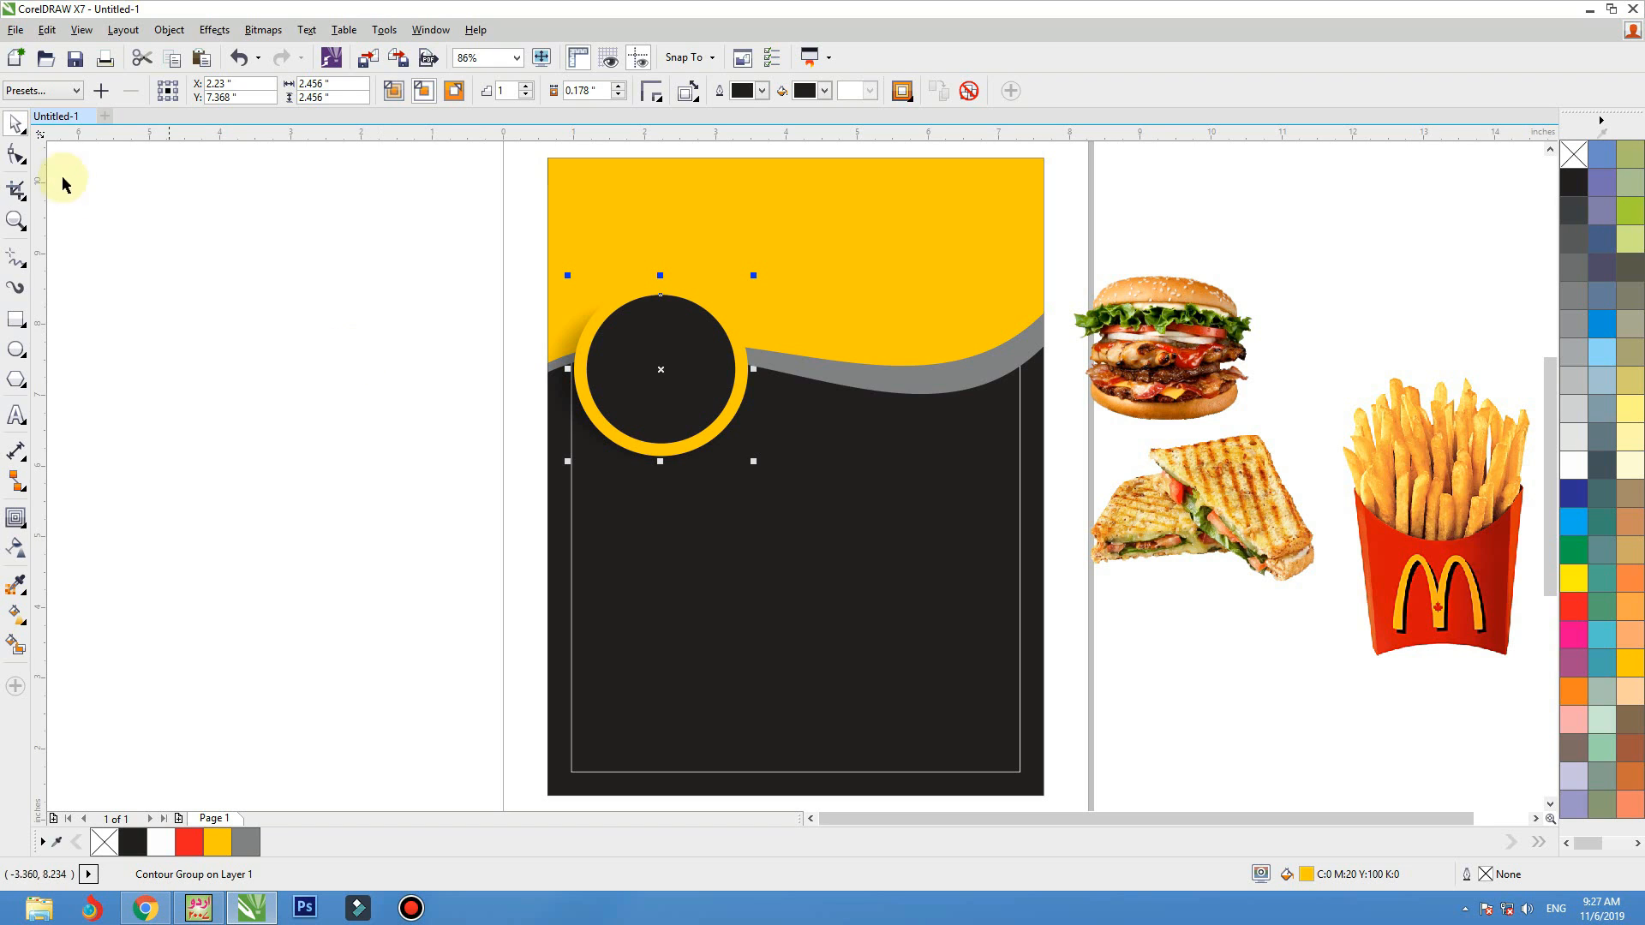
pyautogui.click(187, 324)
pyautogui.moveTo(612, 368); pyautogui.dragTo(670, 367)
pyautogui.hotkey('ctrl', 'z')
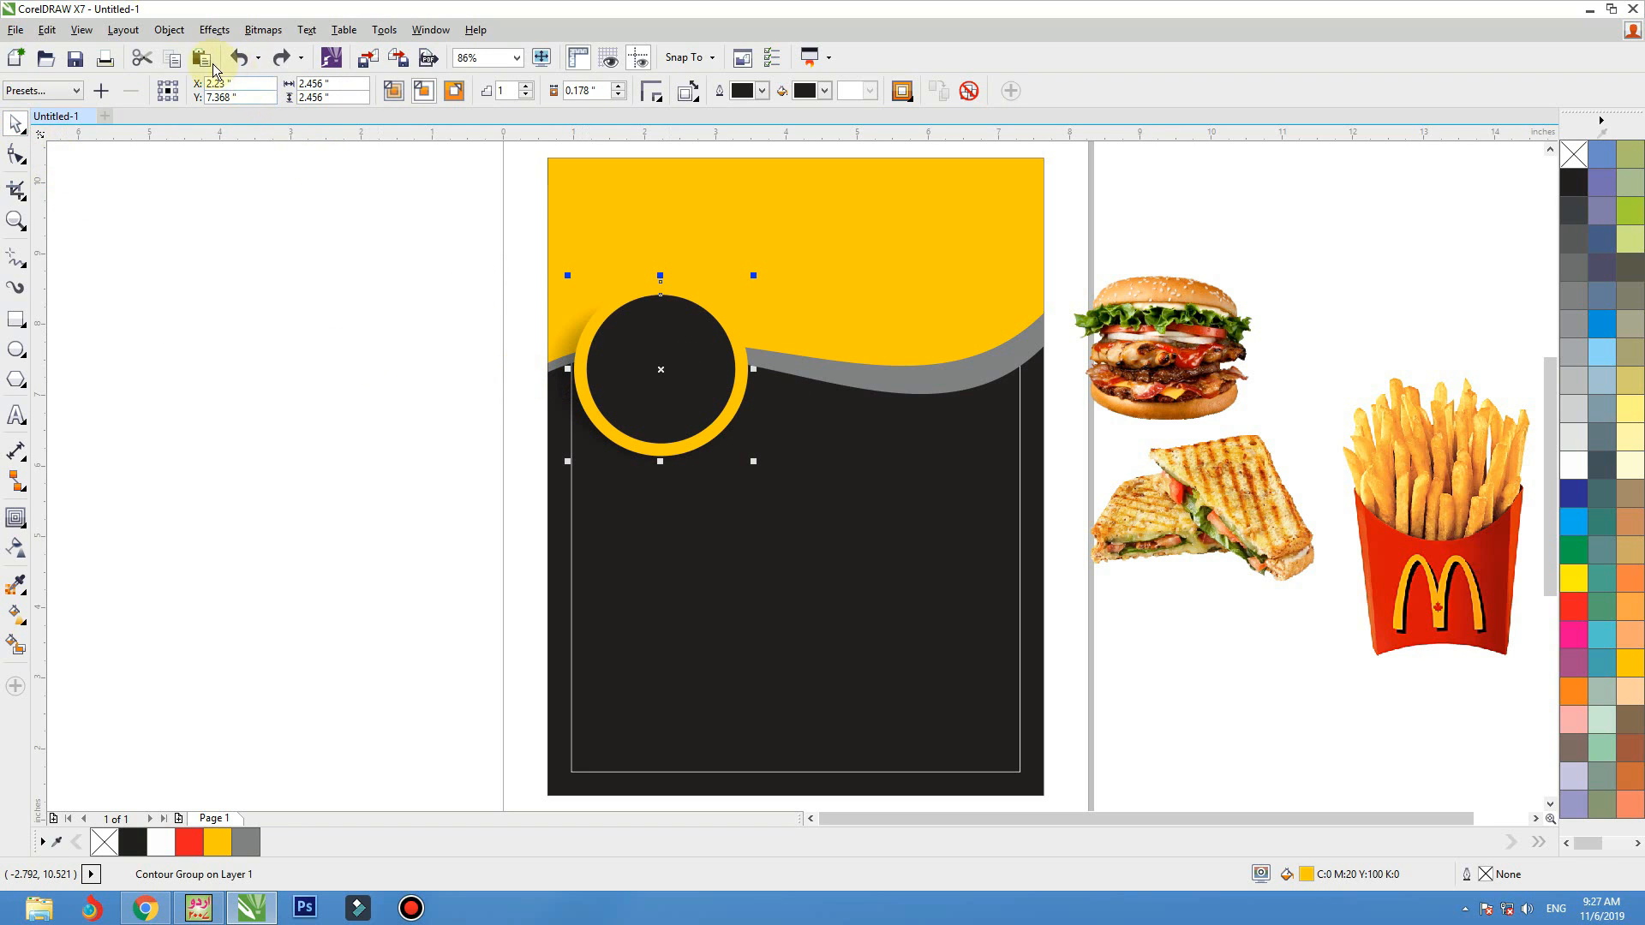
# Break the contour group apart and fill the inner circle with white
pyautogui.click(176, 36)
pyautogui.click(341, 375)
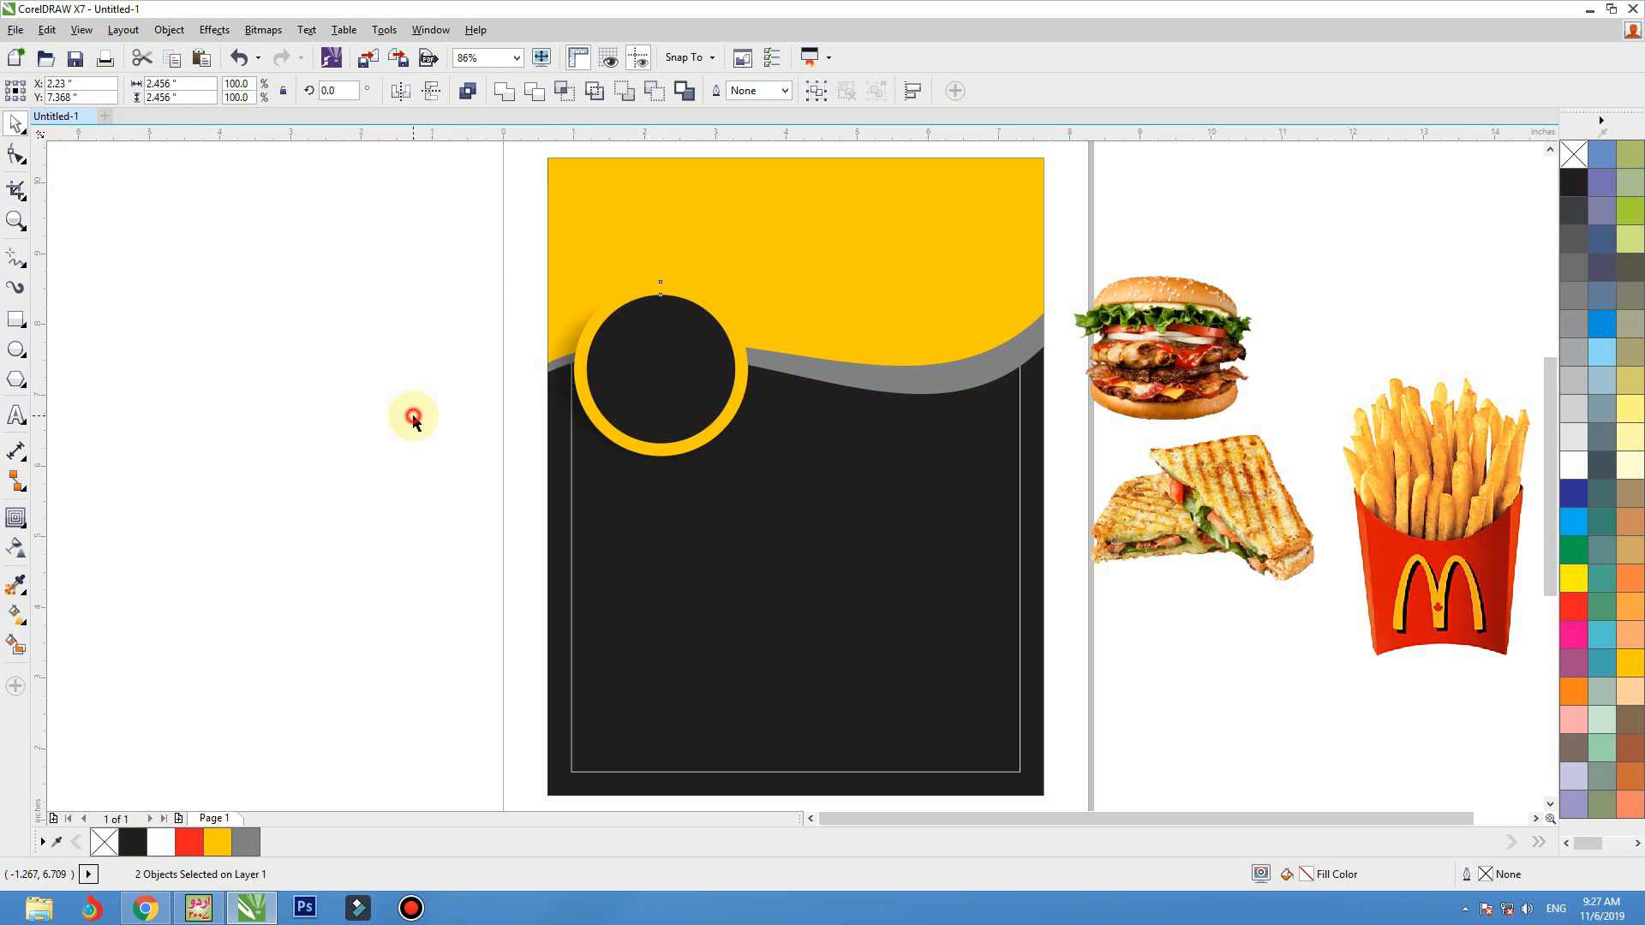
pyautogui.click(616, 391)
pyautogui.click(1586, 460)
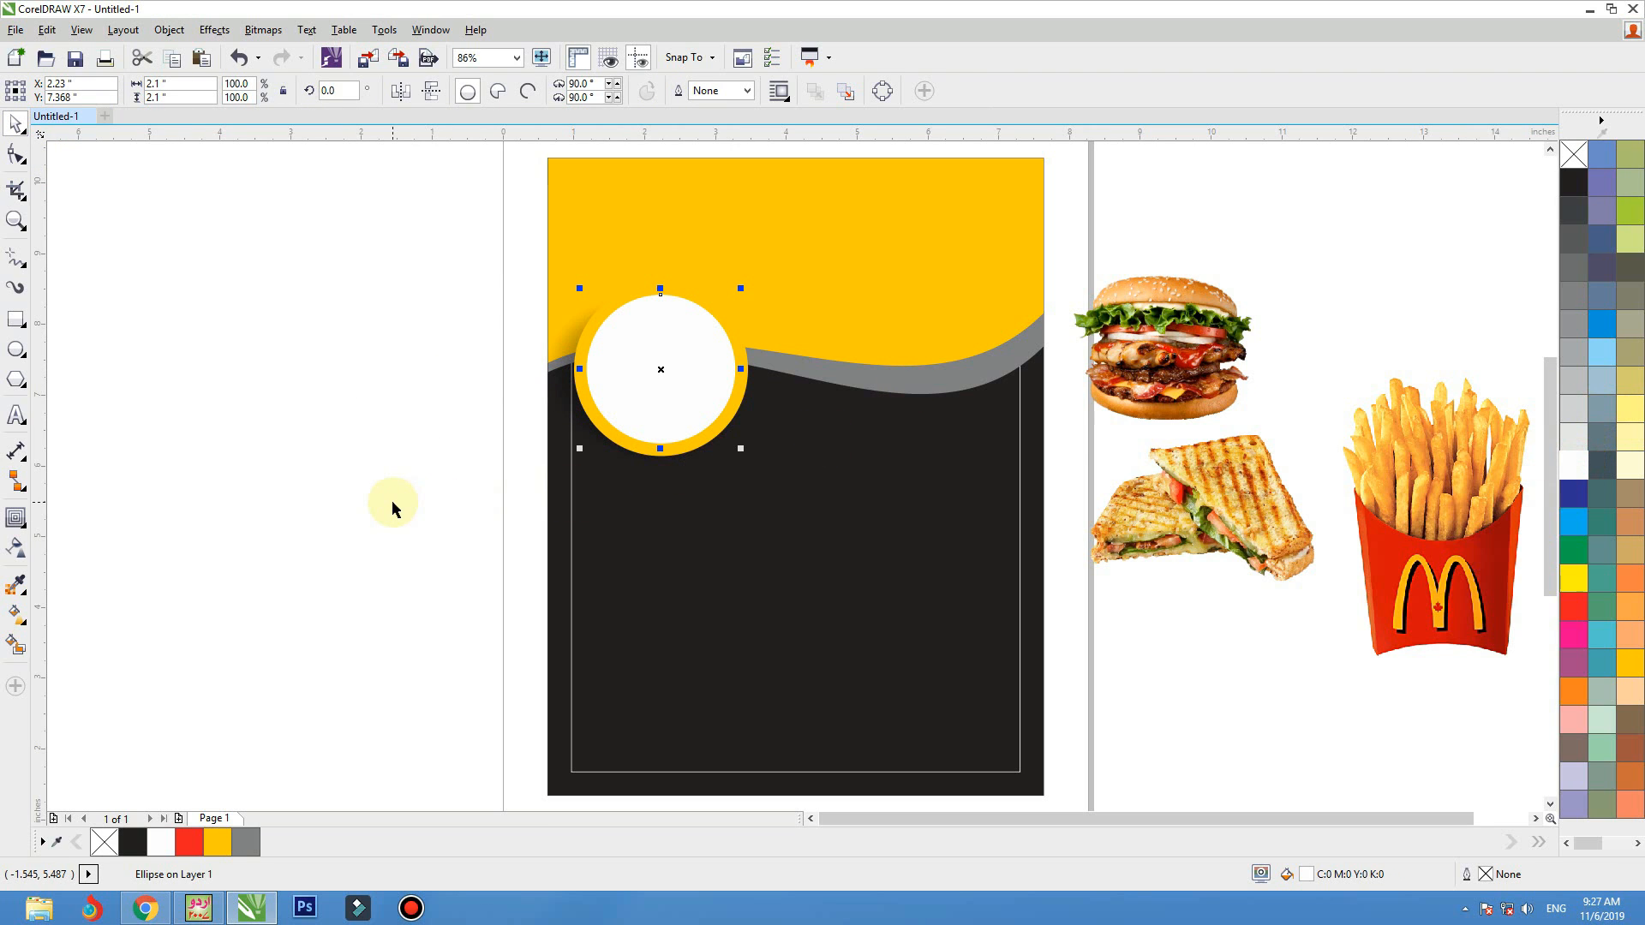
# Duplicate the ringed circle with its shadow beside the original and scale the copy down to a smaller ring touching it
pyautogui.moveTo(345, 544); pyautogui.dragTo(725, 269)
pyautogui.moveTo(680, 375); pyautogui.dragTo(849, 374)
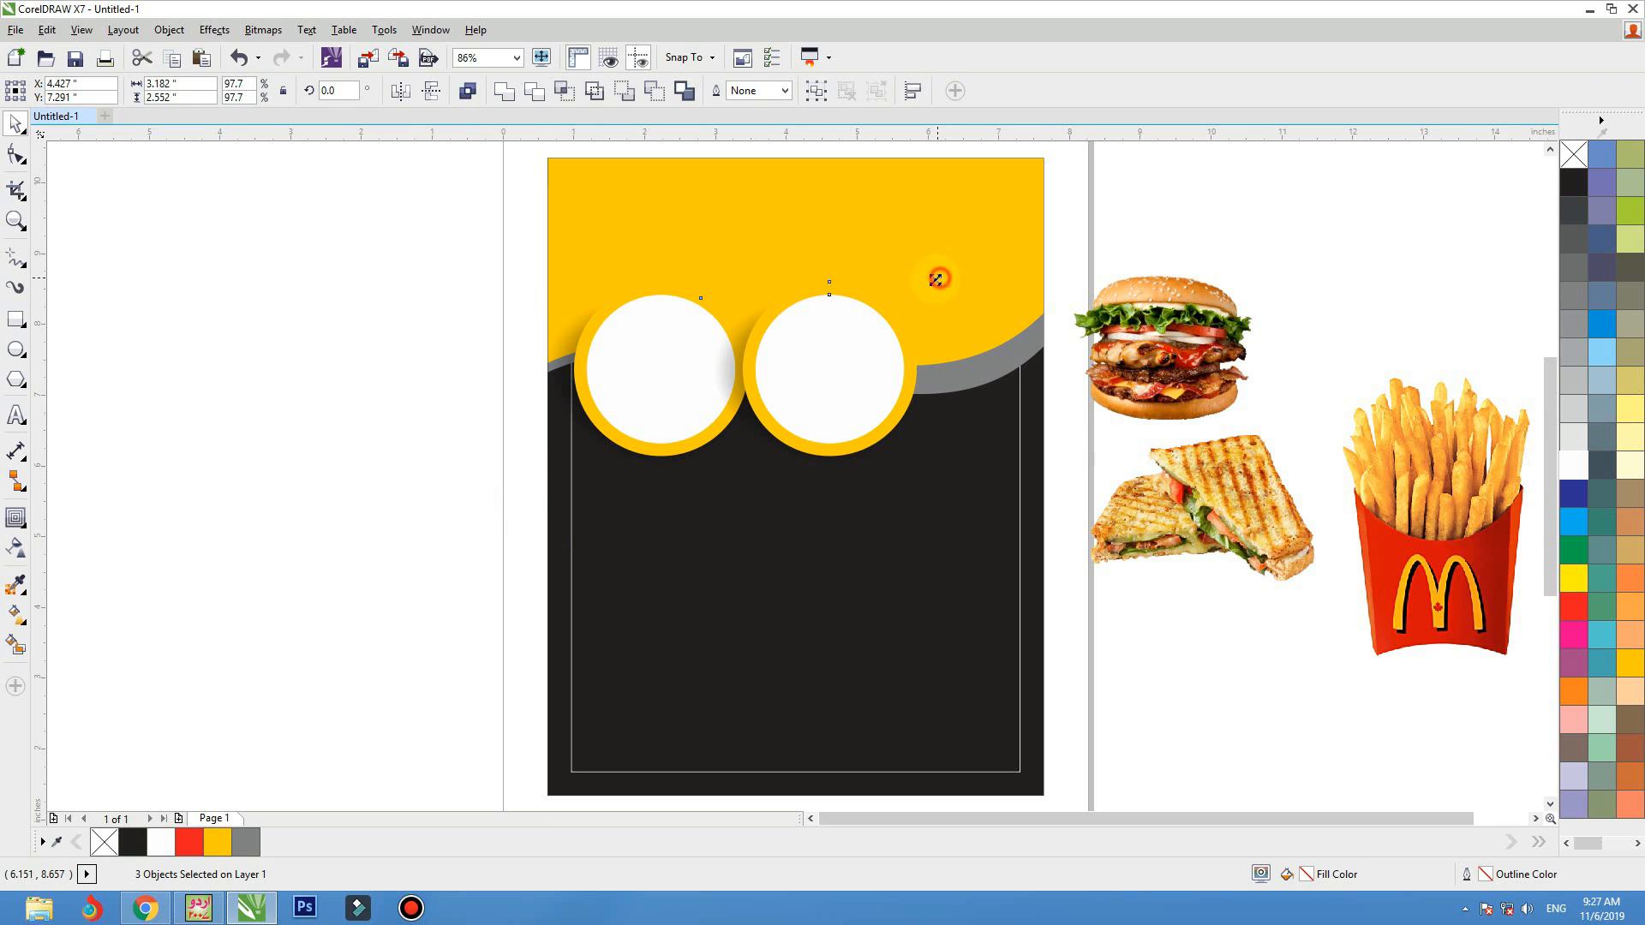
pyautogui.moveTo(937, 280); pyautogui.dragTo(835, 358)
pyautogui.click(355, 383)
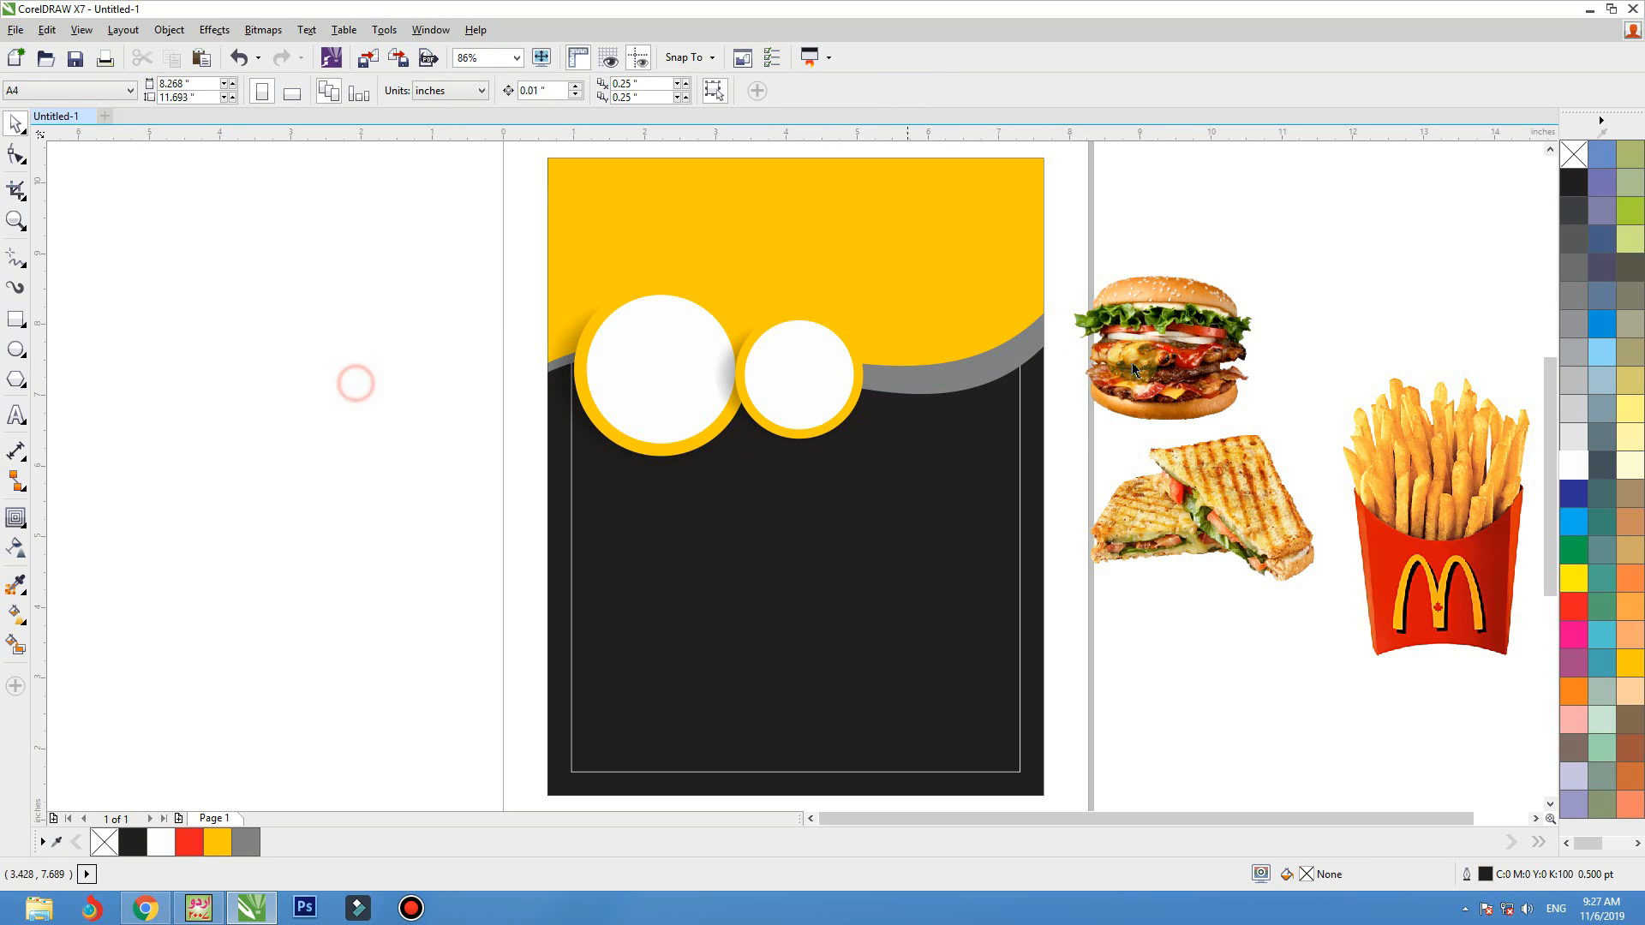
# Duplicate the yellow wave shape slightly higher and fill the copy with light grey (C0 M0 Y0 K10)
pyautogui.click(1133, 365)
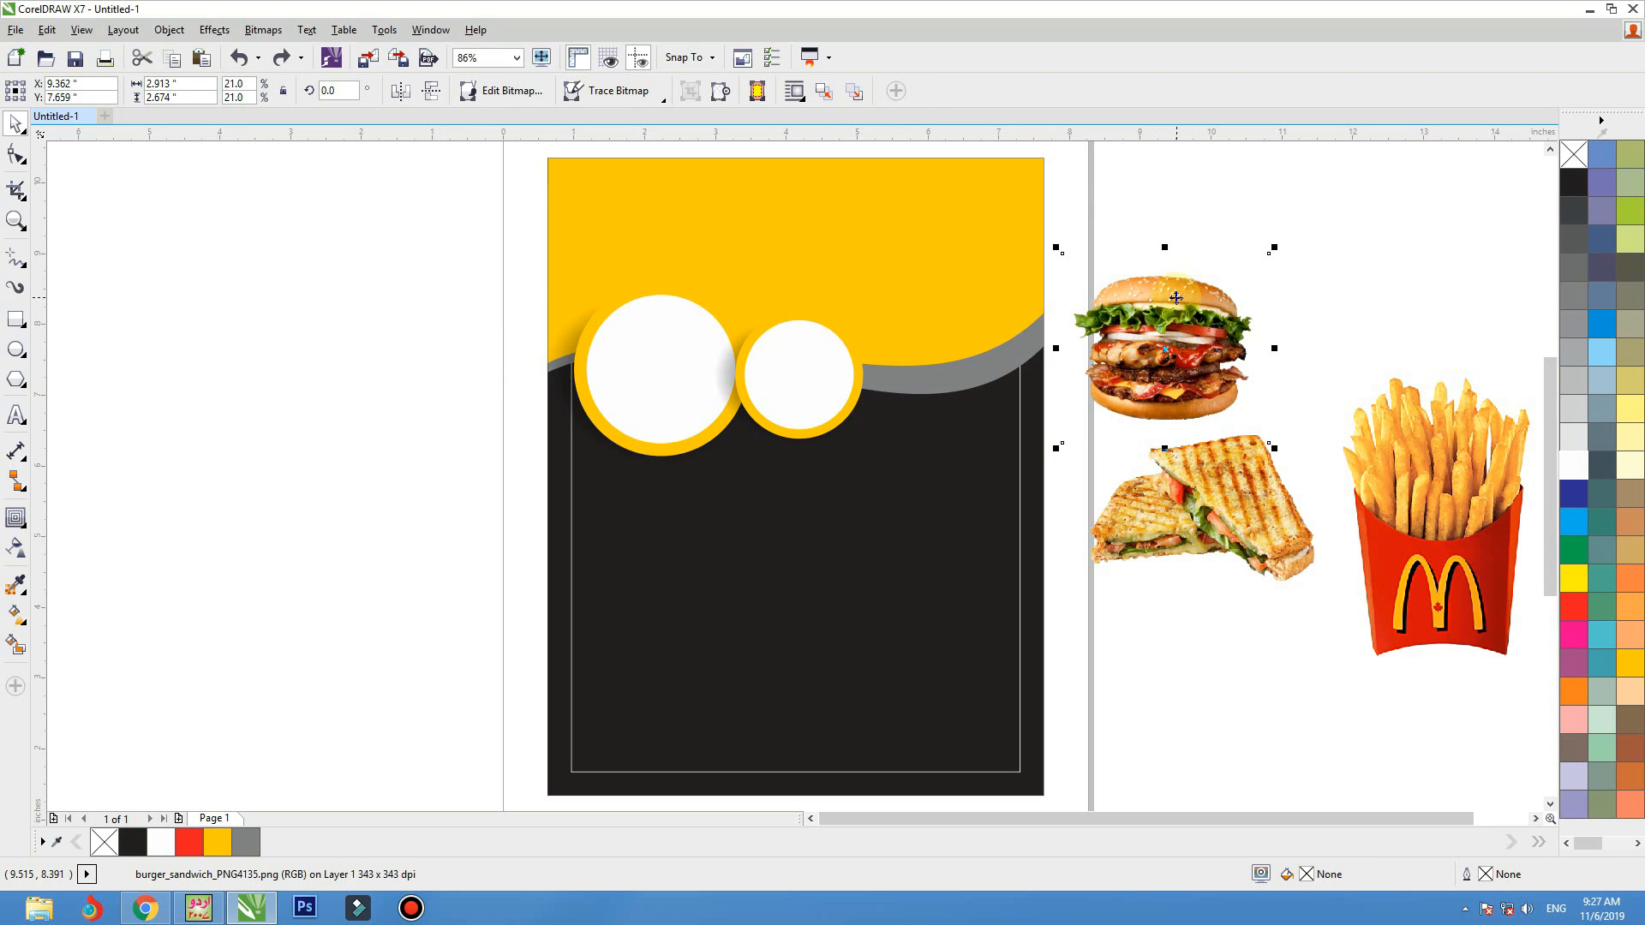
pyautogui.press('F10')
pyautogui.click(1000, 281)
pyautogui.press('space')
pyautogui.press('space')
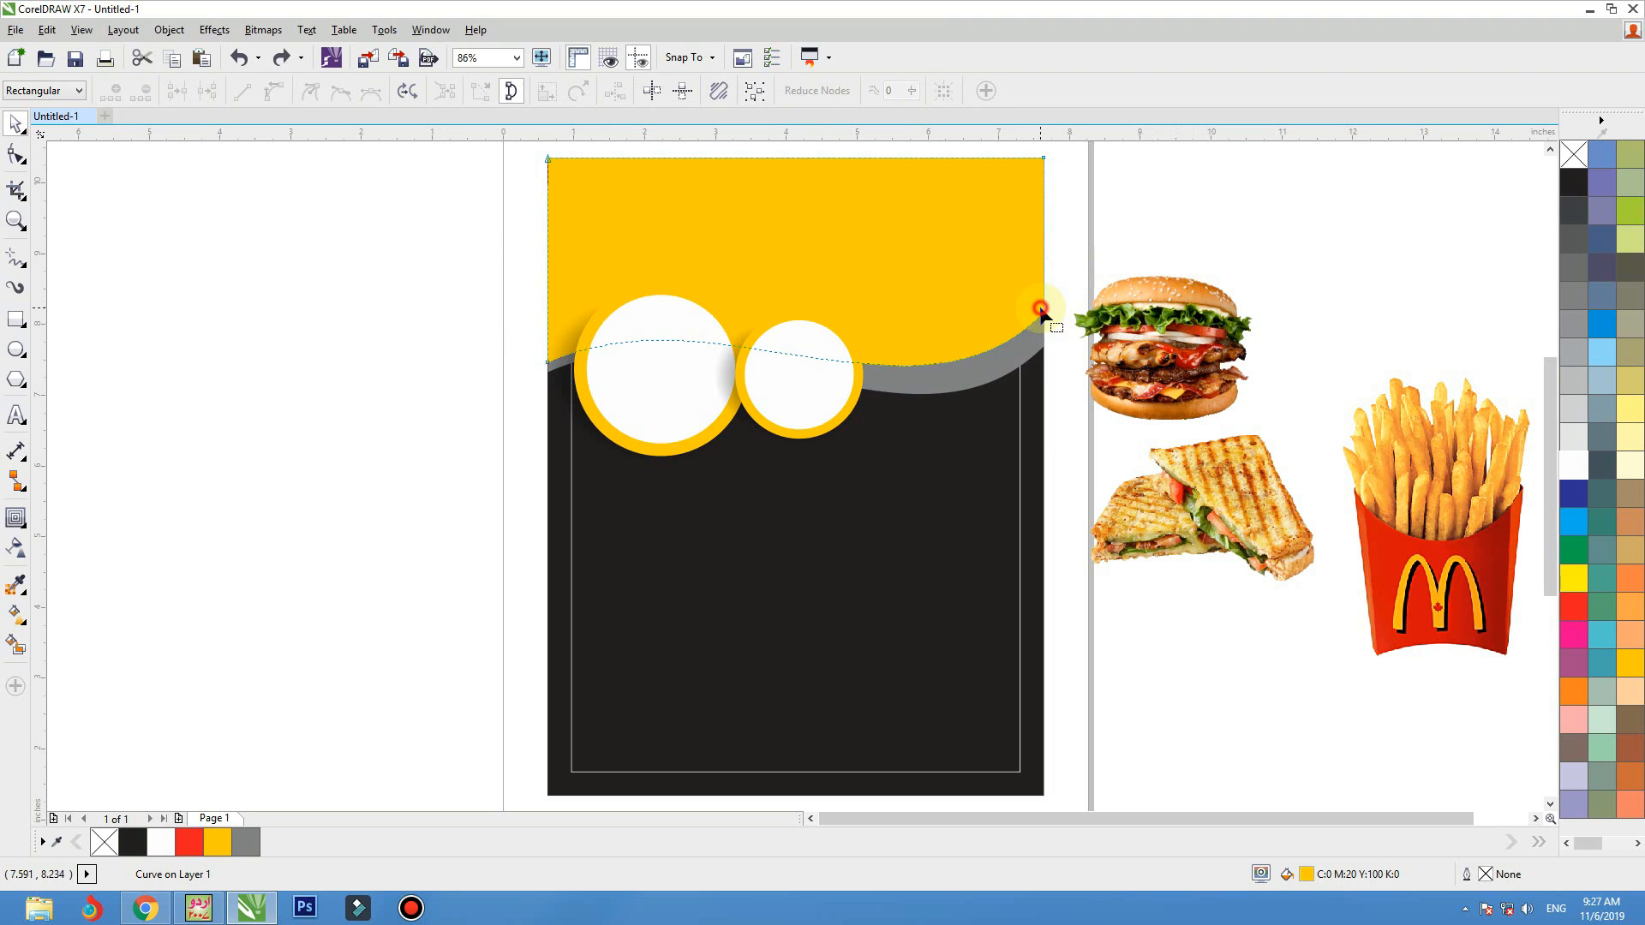
pyautogui.moveTo(1043, 313)
pyautogui.mouseDown()
pyautogui.moveTo(1044, 330)
pyautogui.moveTo(1028, 315)
pyautogui.mouseUp()
pyautogui.press('space')
pyautogui.click(1572, 436)
# PowerClip the burger picture inside the light grey wave shape
pyautogui.click(1199, 343)
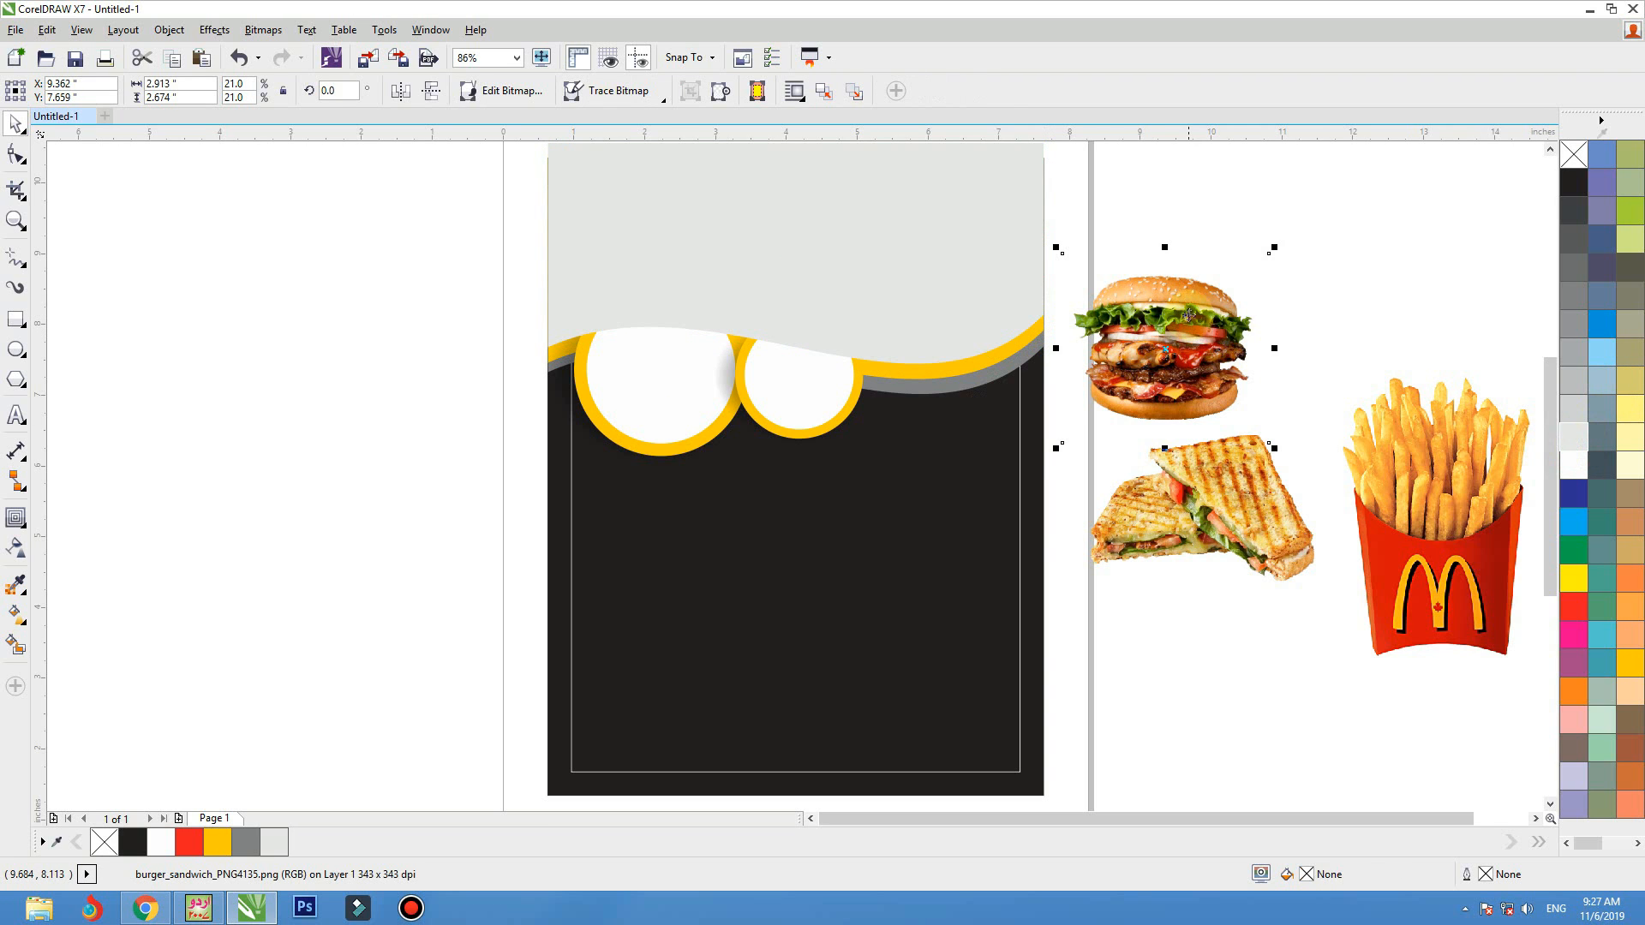
pyautogui.rightClick(1188, 343)
pyautogui.click(1211, 249)
pyautogui.click(952, 238)
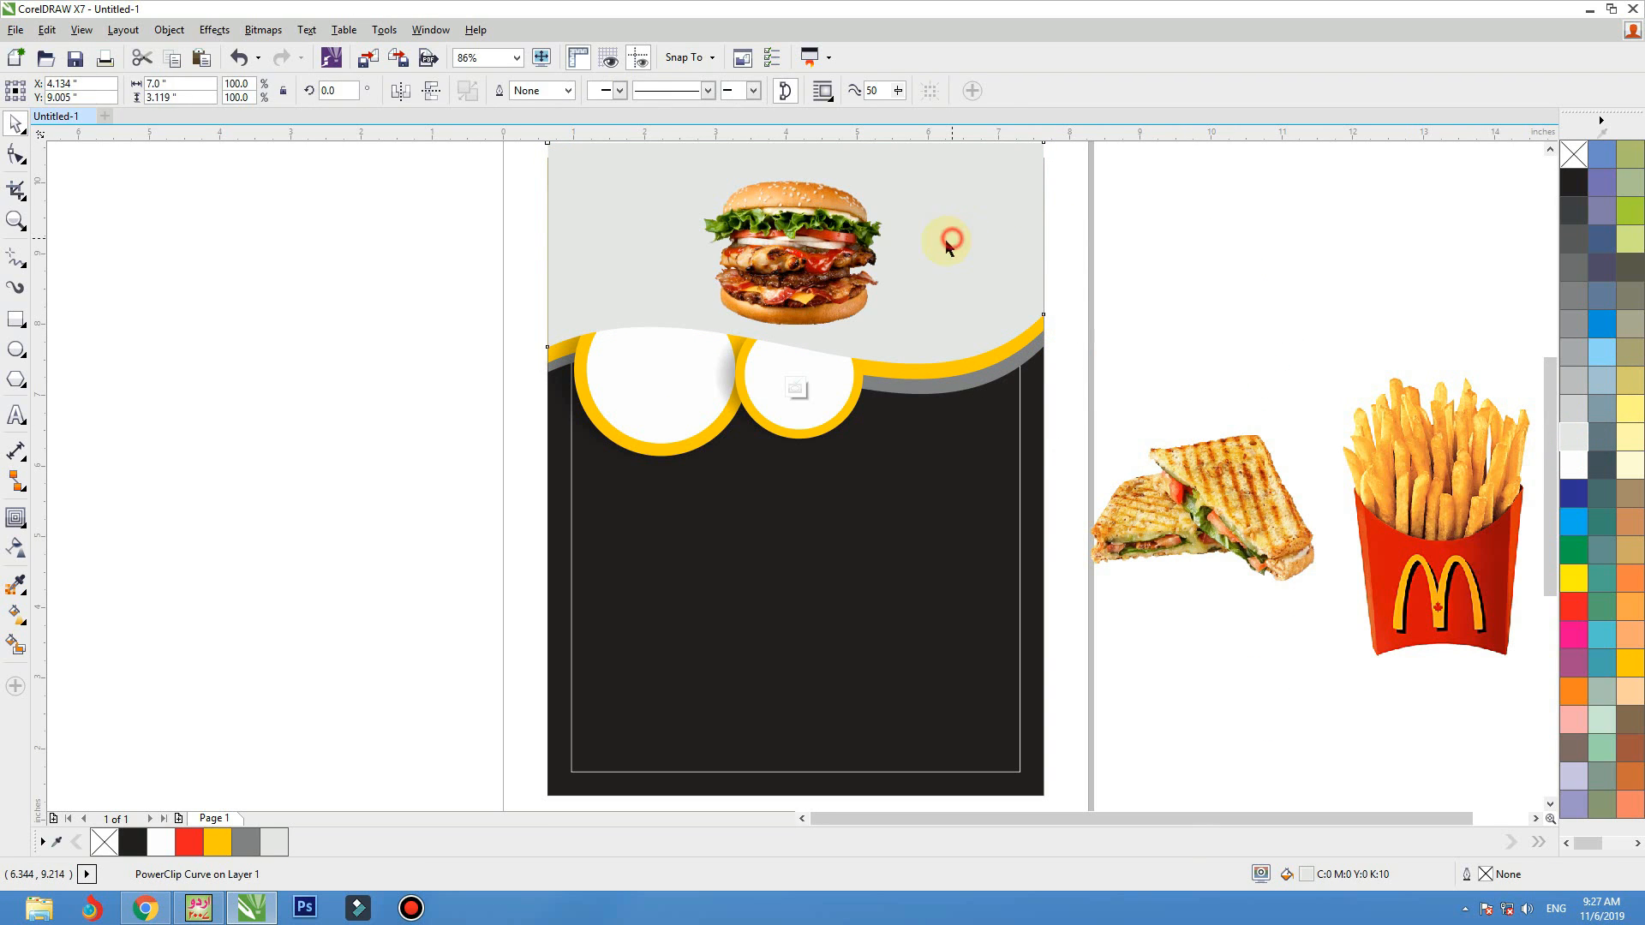
# Inside the PowerClip, enlarge the burger to about 5.16 inches wide, move it to the shape's right end, and finish editing
pyautogui.keyDown('ctrl'); pyautogui.click(952, 238); pyautogui.keyUp('ctrl')
pyautogui.moveTo(904, 354); pyautogui.dragTo(980, 423)
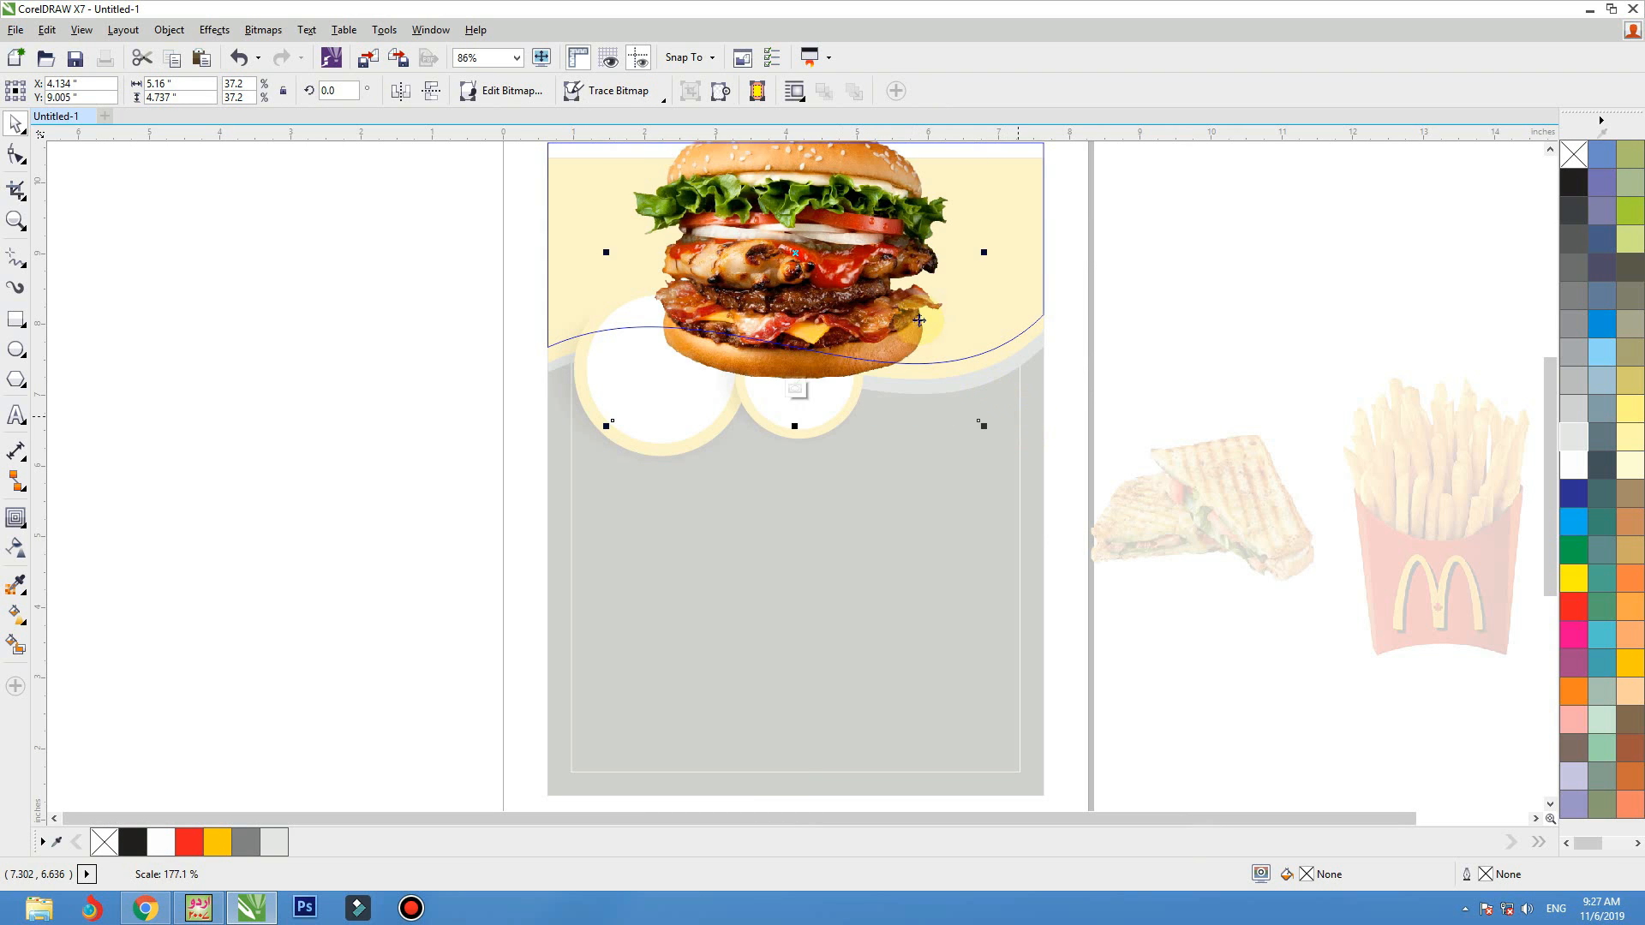
pyautogui.moveTo(999, 315); pyautogui.dragTo(1114, 307)
pyautogui.click(1208, 294)
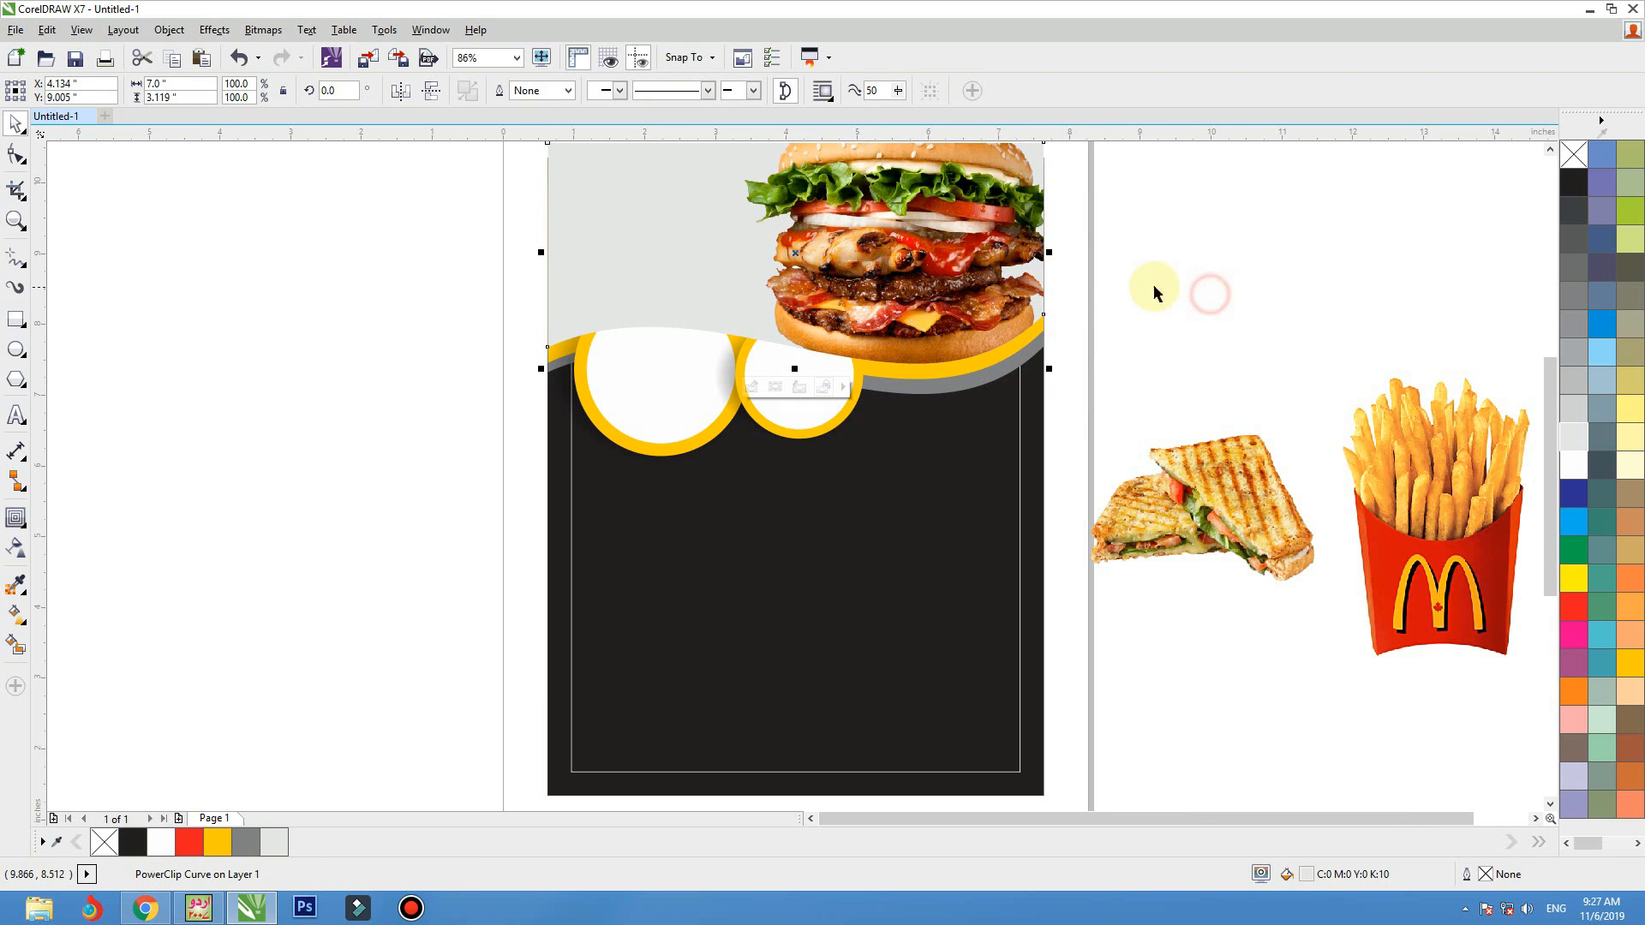
pyautogui.click(1071, 317)
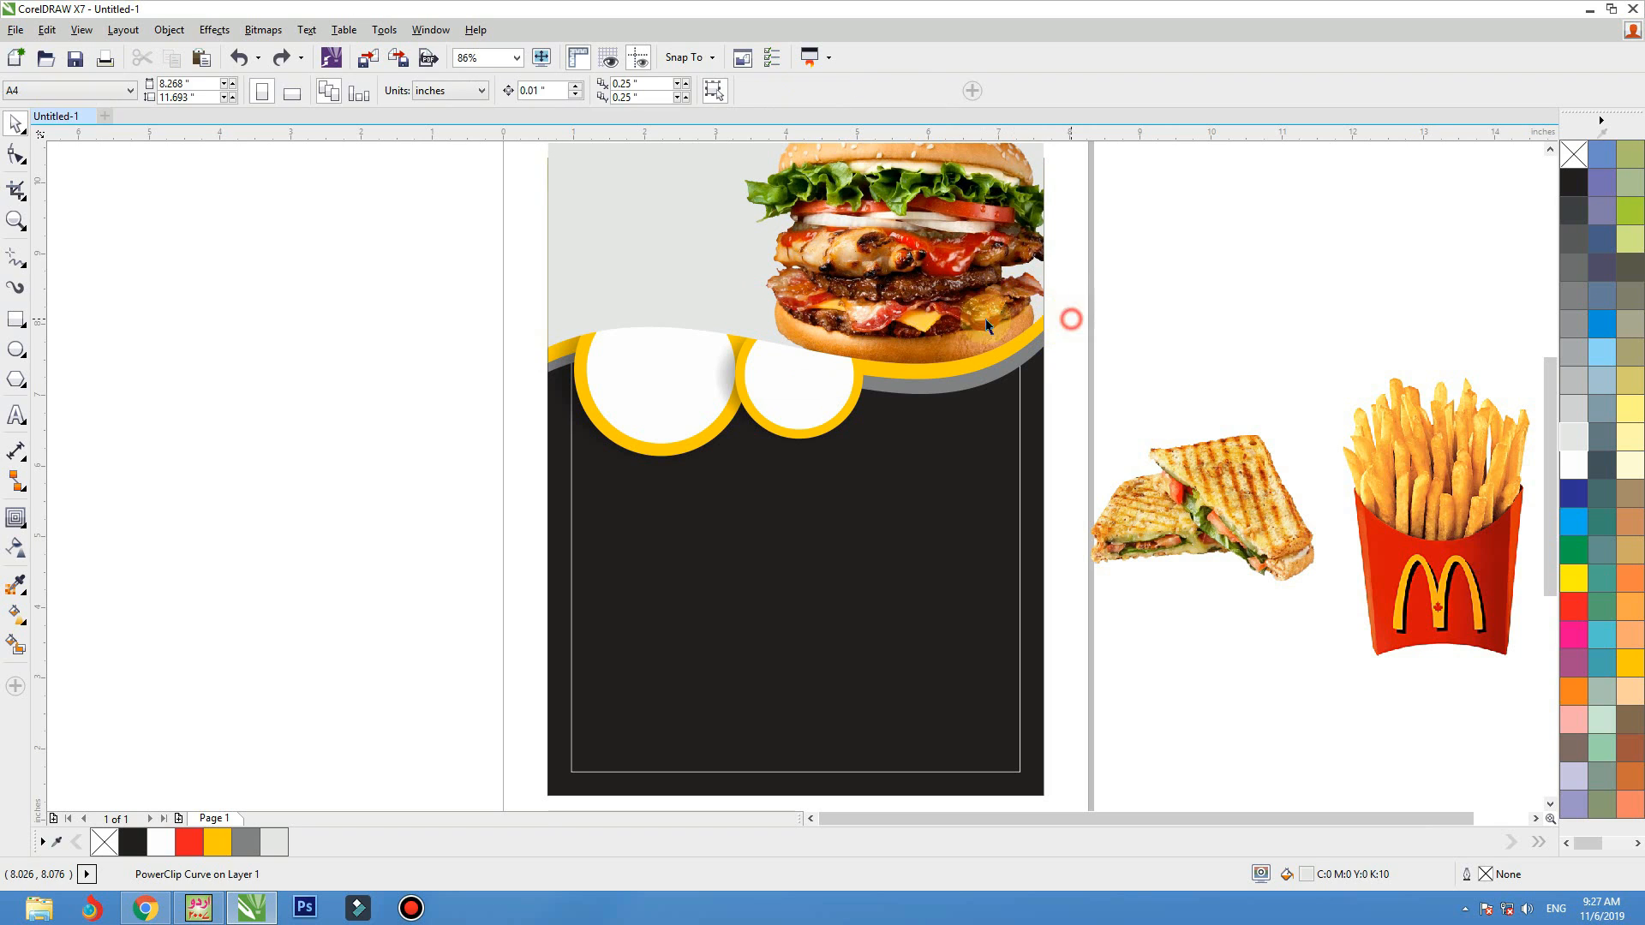
# Bring both ringed circles and their shadows to the front, above the light grey wave and burger
pyautogui.moveTo(349, 223); pyautogui.dragTo(1042, 576)
pyautogui.hotkey('shift', 'pageup')
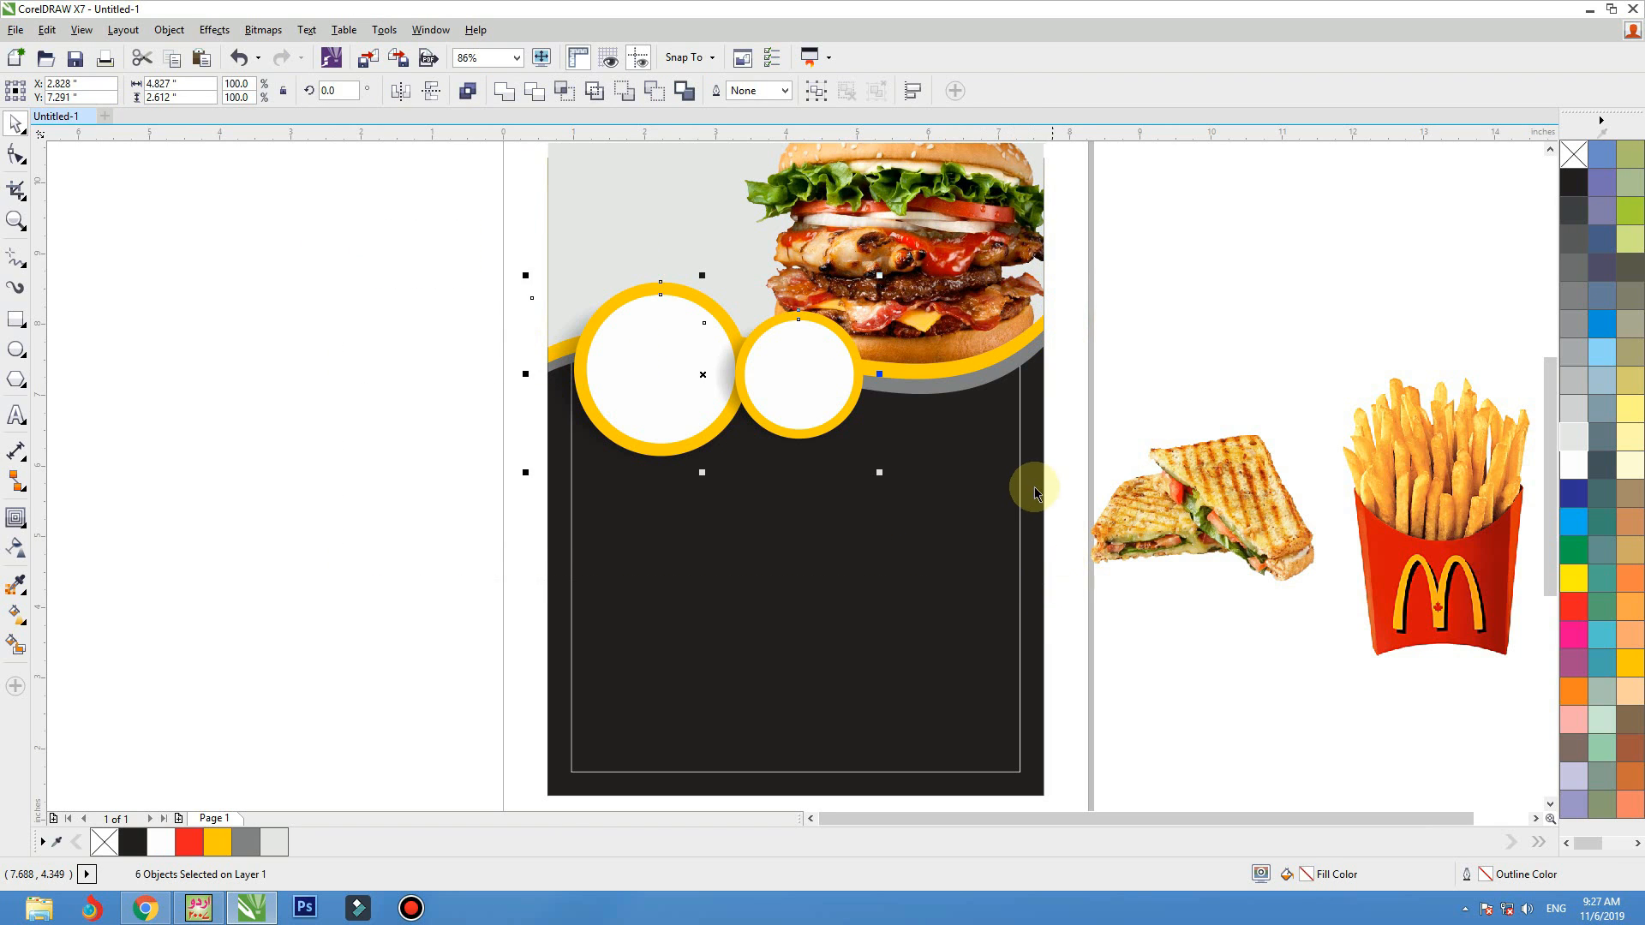
# Move the header waves, burger and circles down together until the light grey shape's top meets the black background's top edge
pyautogui.click(1044, 447)
pyautogui.scroll(-2, 1025, 477)
pyautogui.press('F2')
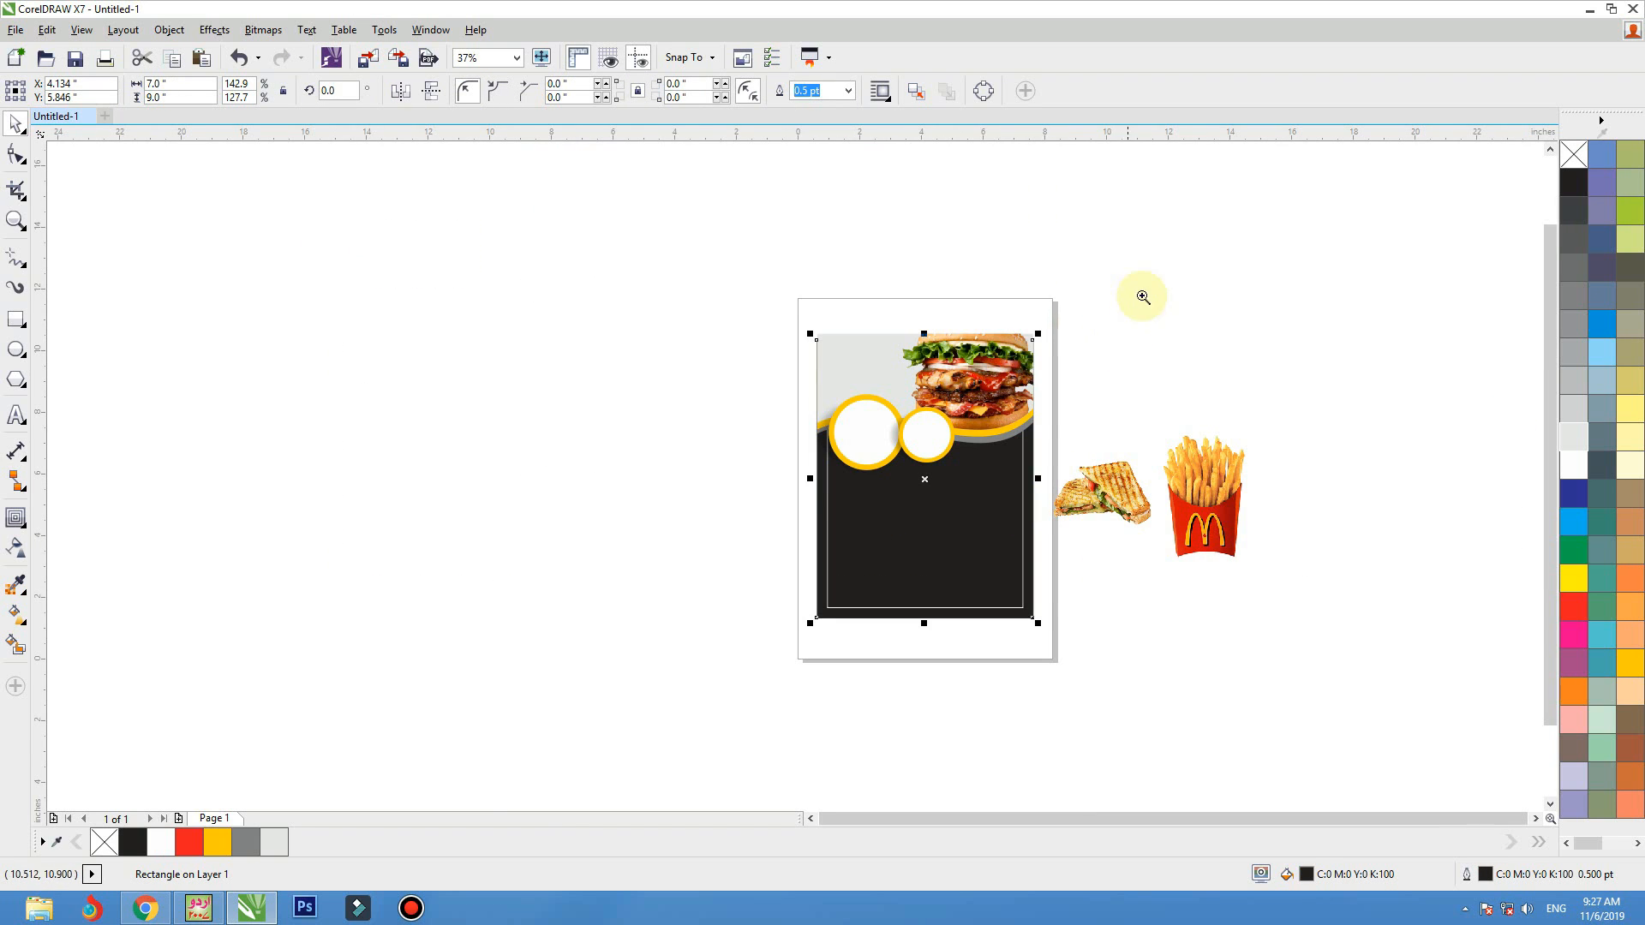
pyautogui.moveTo(1140, 299); pyautogui.dragTo(655, 559)
pyautogui.click(536, 578)
pyautogui.moveTo(1120, 201); pyautogui.dragTo(1194, 208)
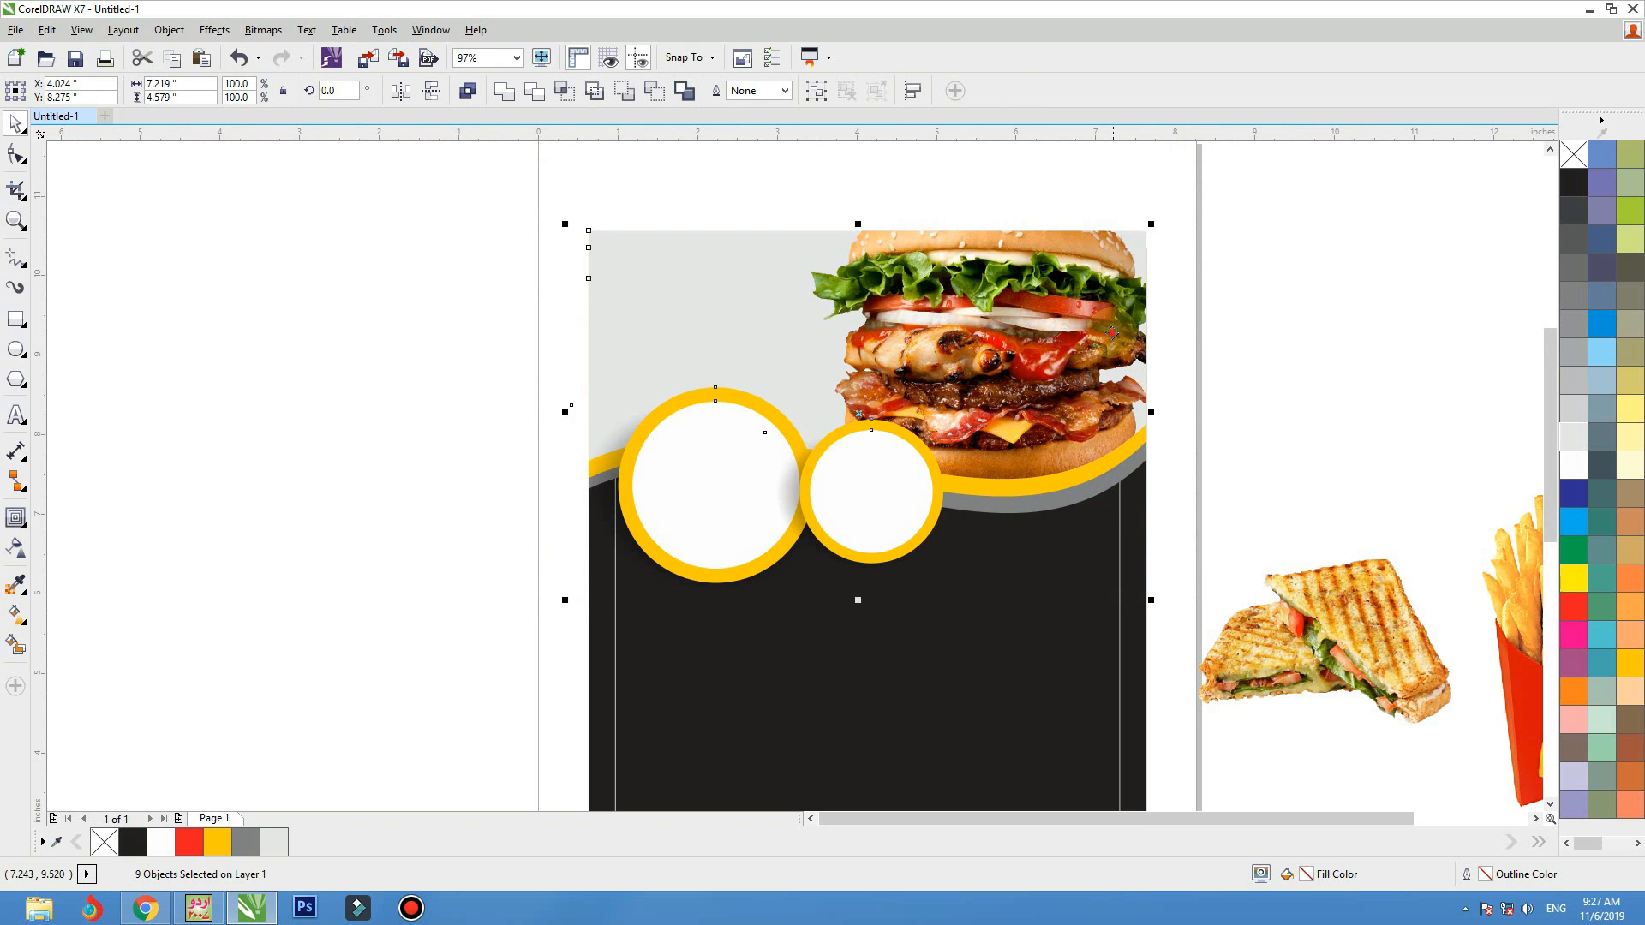
pyautogui.moveTo(1117, 329); pyautogui.dragTo(1080, 347)
pyautogui.click(1248, 323)
# Edit the PowerClip contents, scaling the burger to about 4.36 inches wide and fitting it within the header's right end
pyautogui.doubleClick(1128, 323)
pyautogui.moveTo(1205, 198); pyautogui.dragTo(1170, 224)
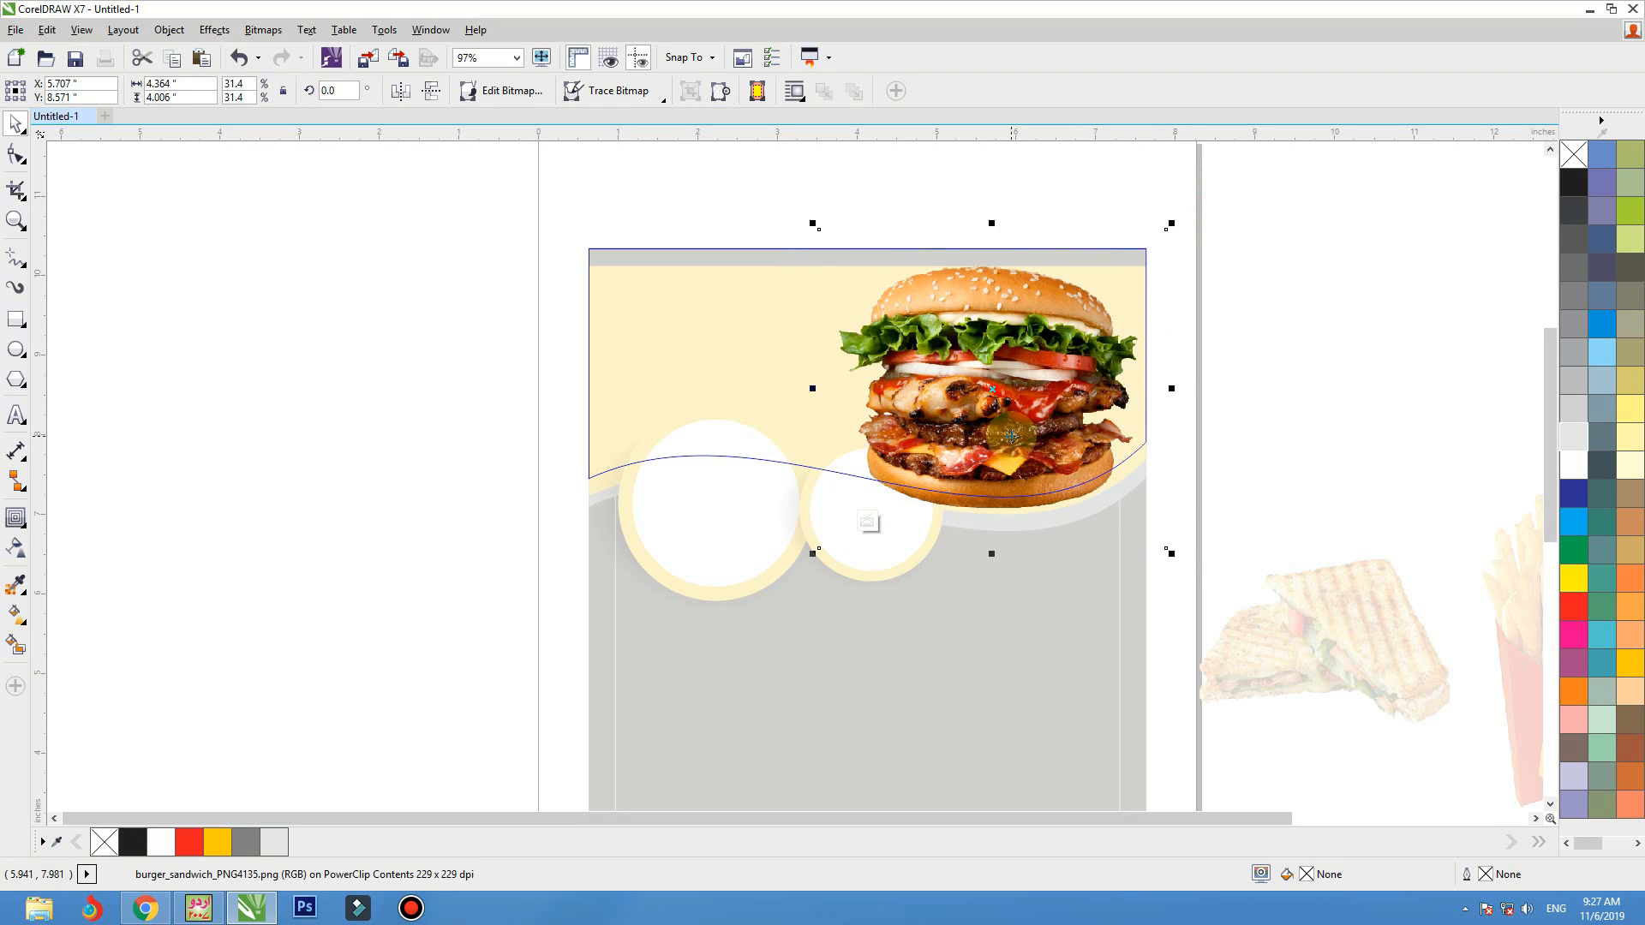
pyautogui.moveTo(1097, 297); pyautogui.dragTo(1109, 287)
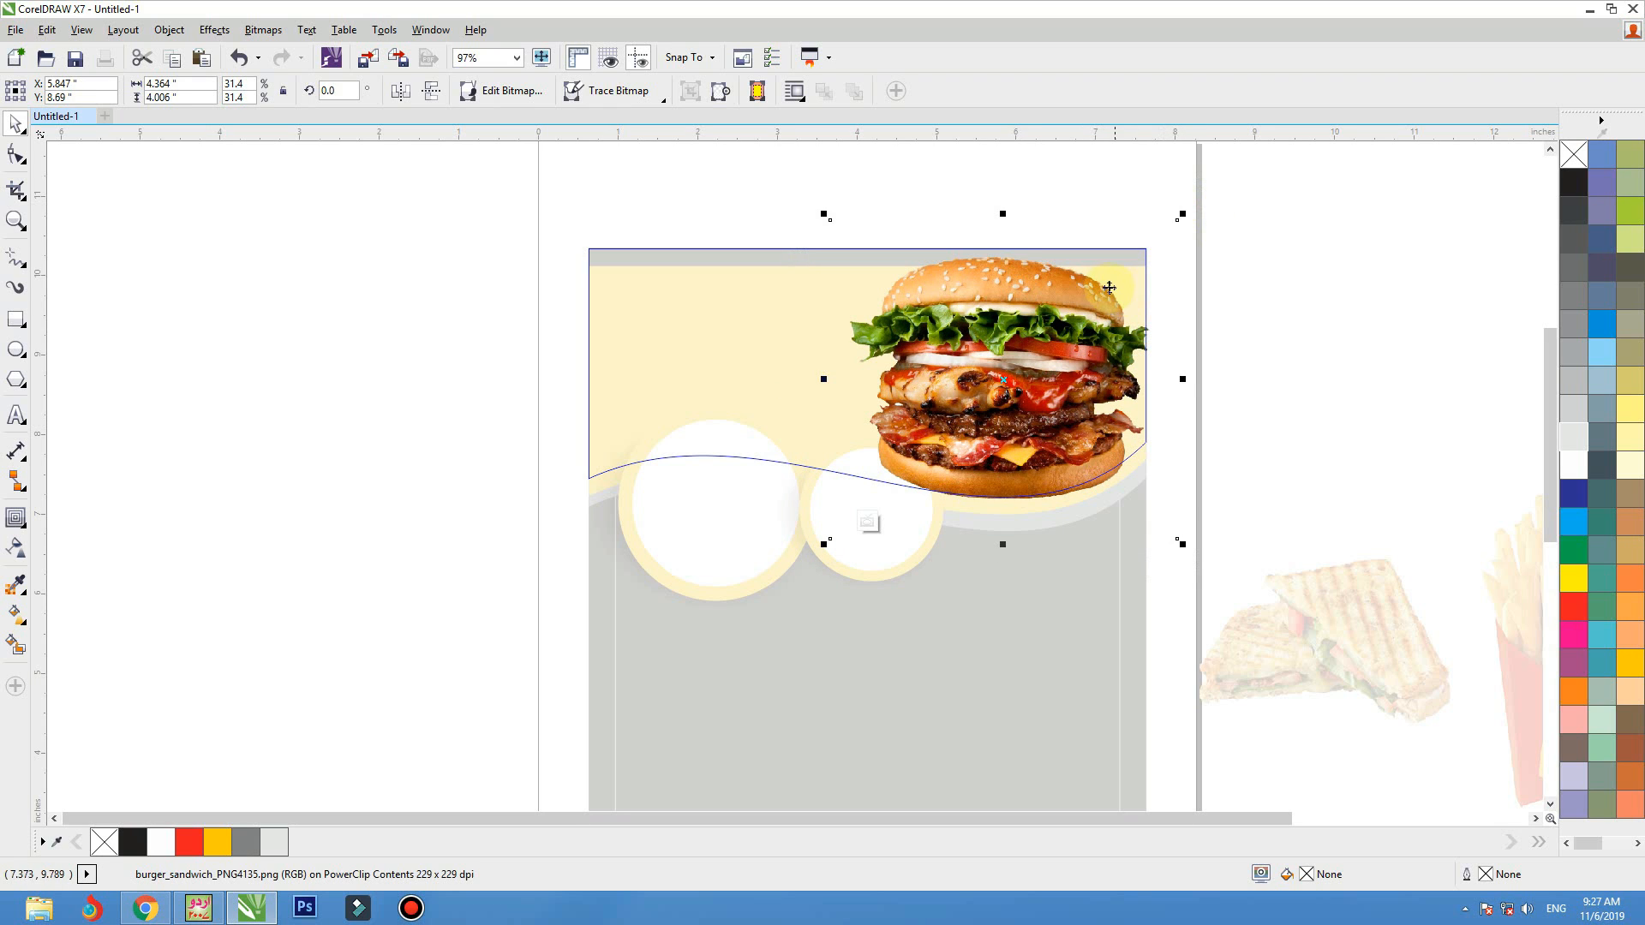
# Try the burger_sandwich_PNG4142 picture from the Burgar folder beside the existing burger, and delete it
pyautogui.click(369, 61)
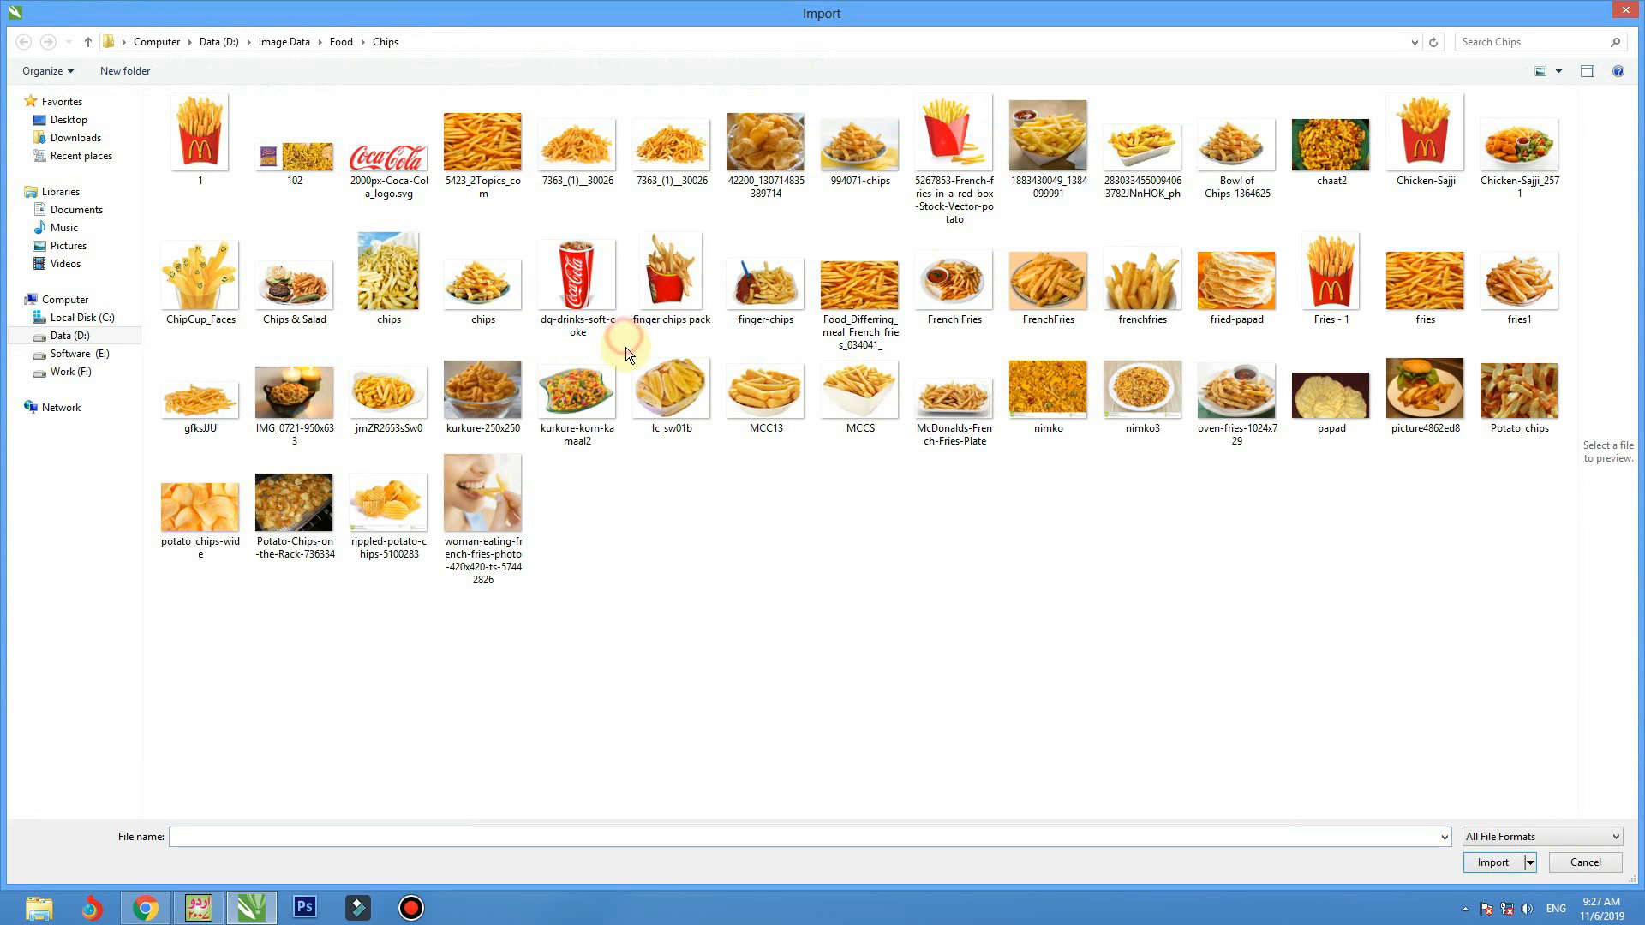
pyautogui.press('BackSpace')
pyautogui.click(1200, 218)
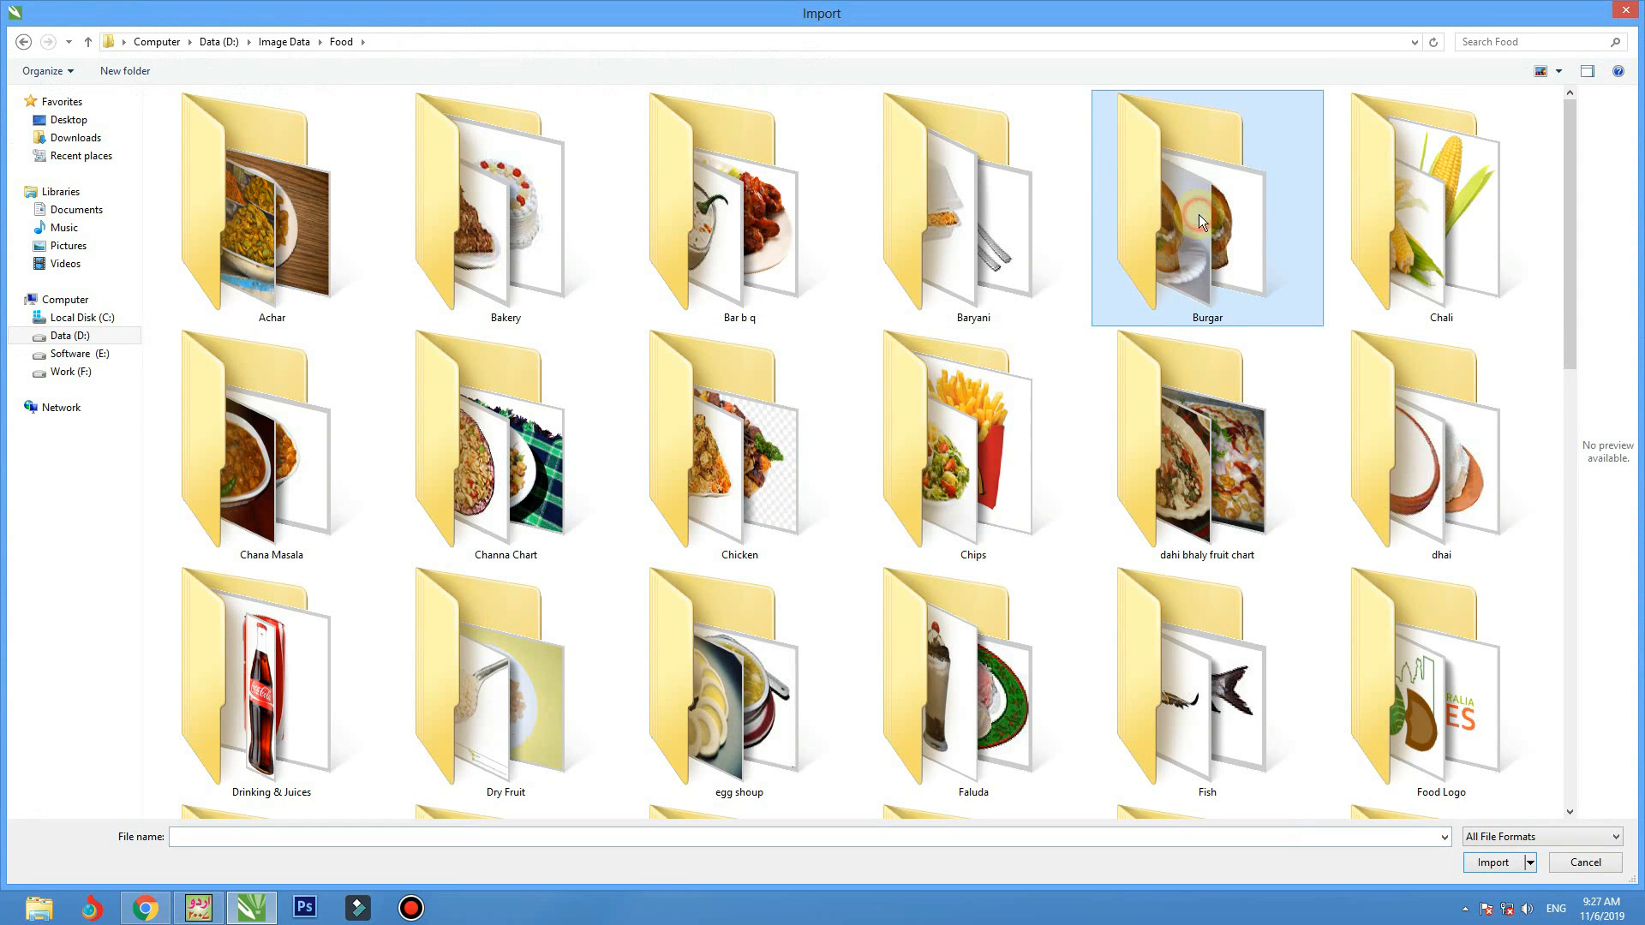
pyautogui.doubleClick(1199, 219)
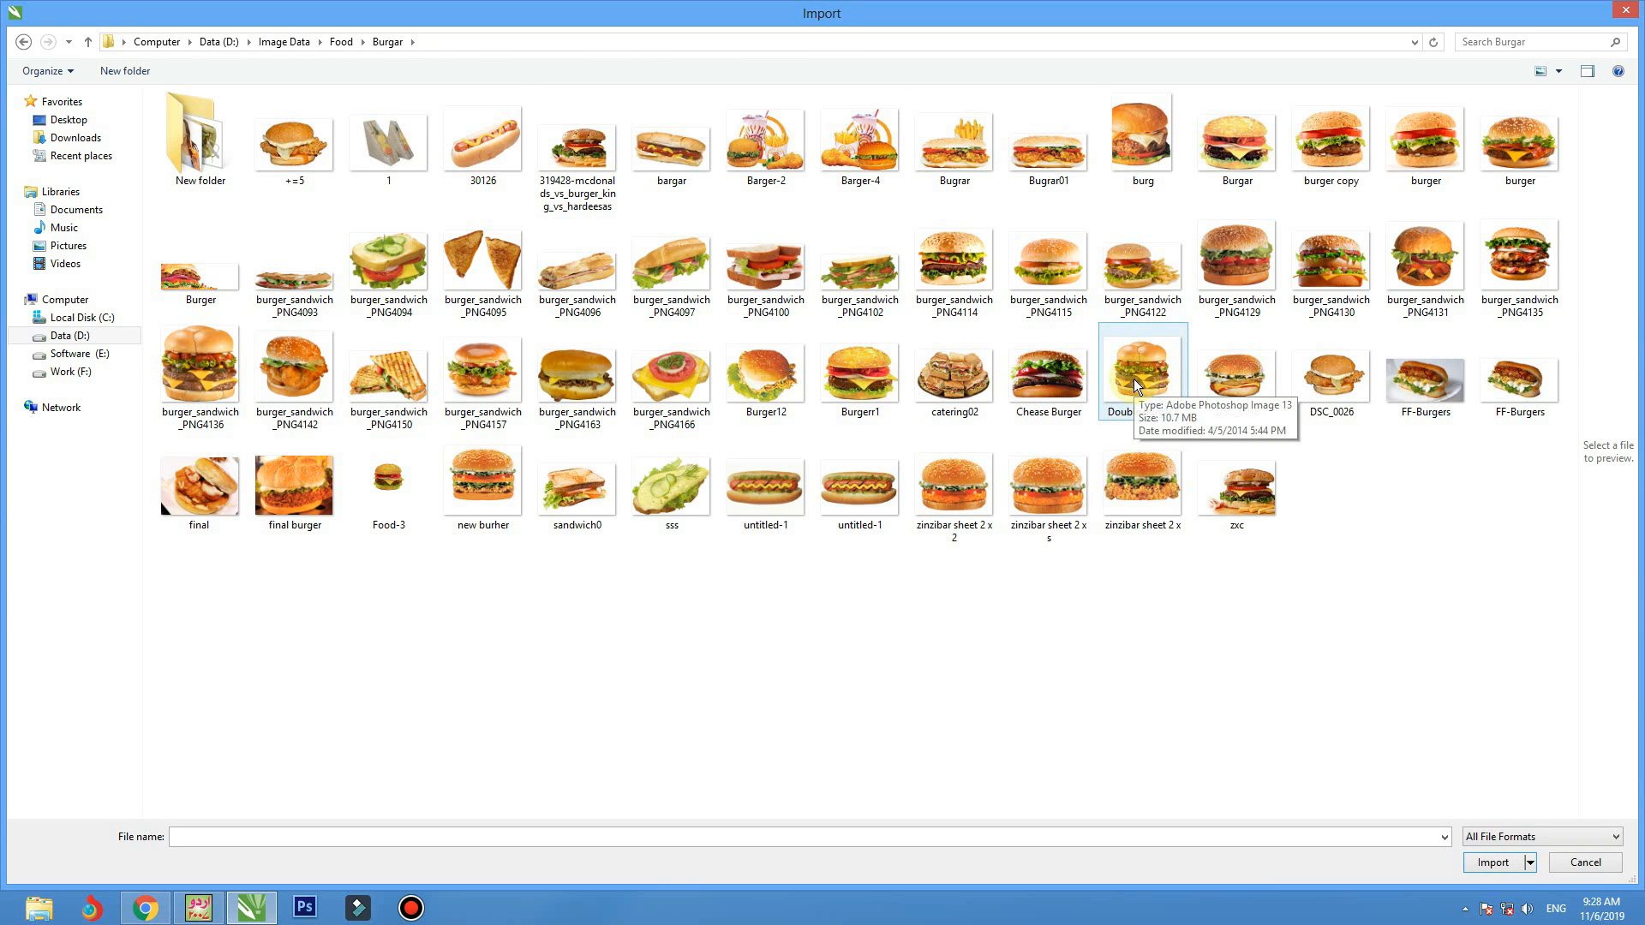
pyautogui.doubleClick(295, 377)
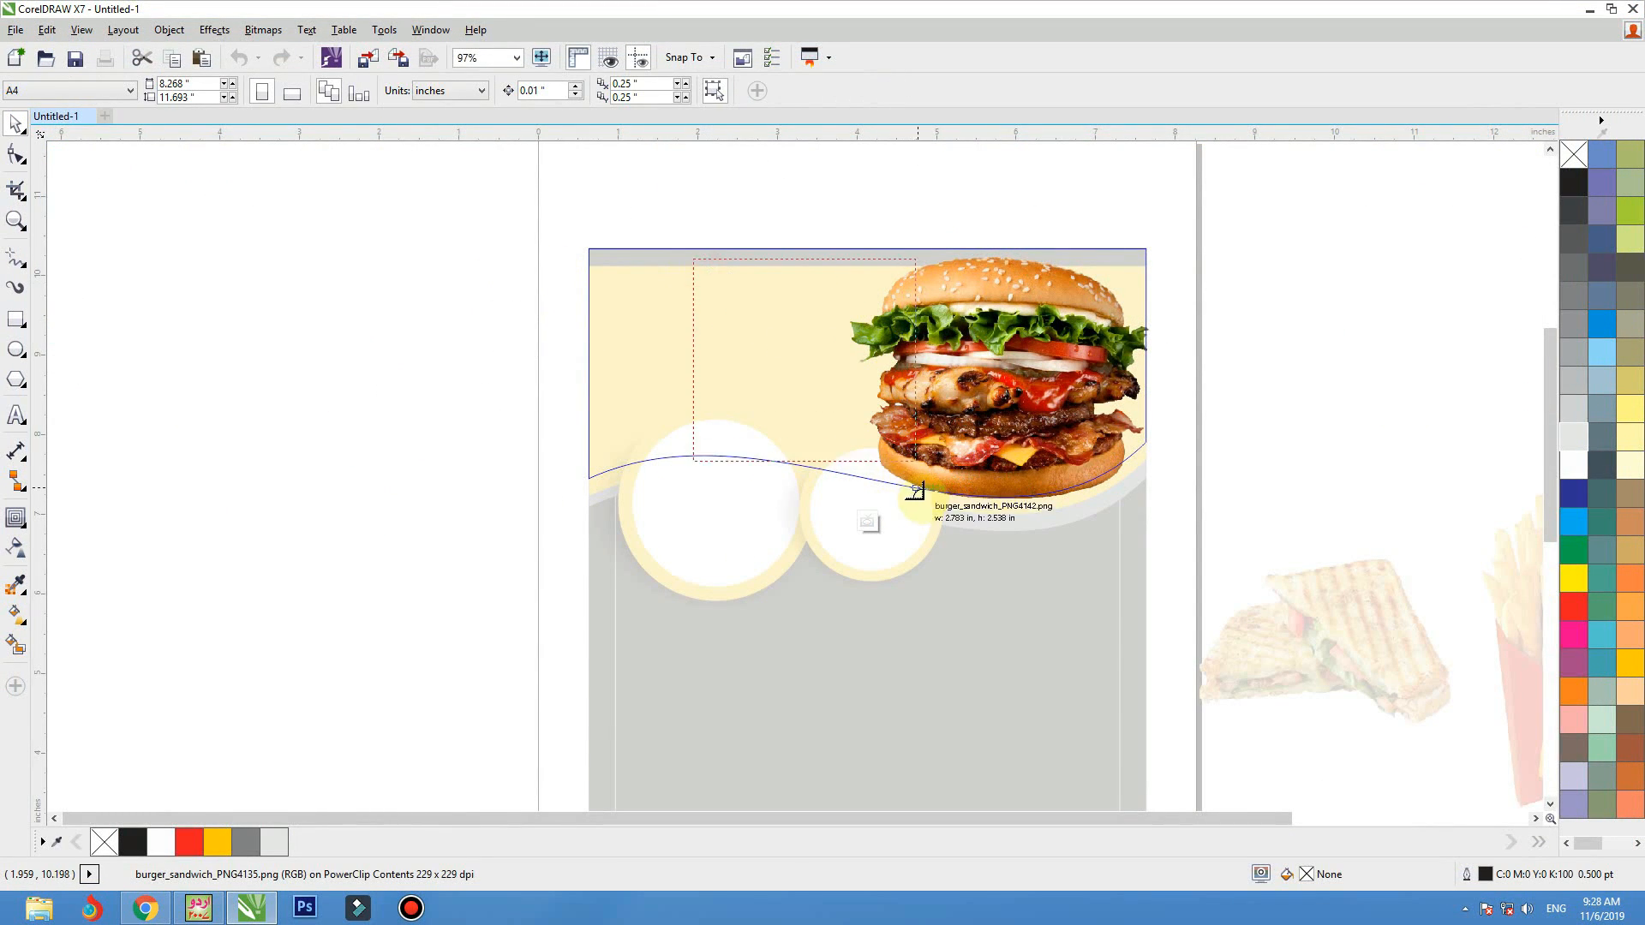
pyautogui.moveTo(918, 489); pyautogui.dragTo(925, 487)
pyautogui.moveTo(839, 420); pyautogui.dragTo(803, 424)
pyautogui.press('Delete')
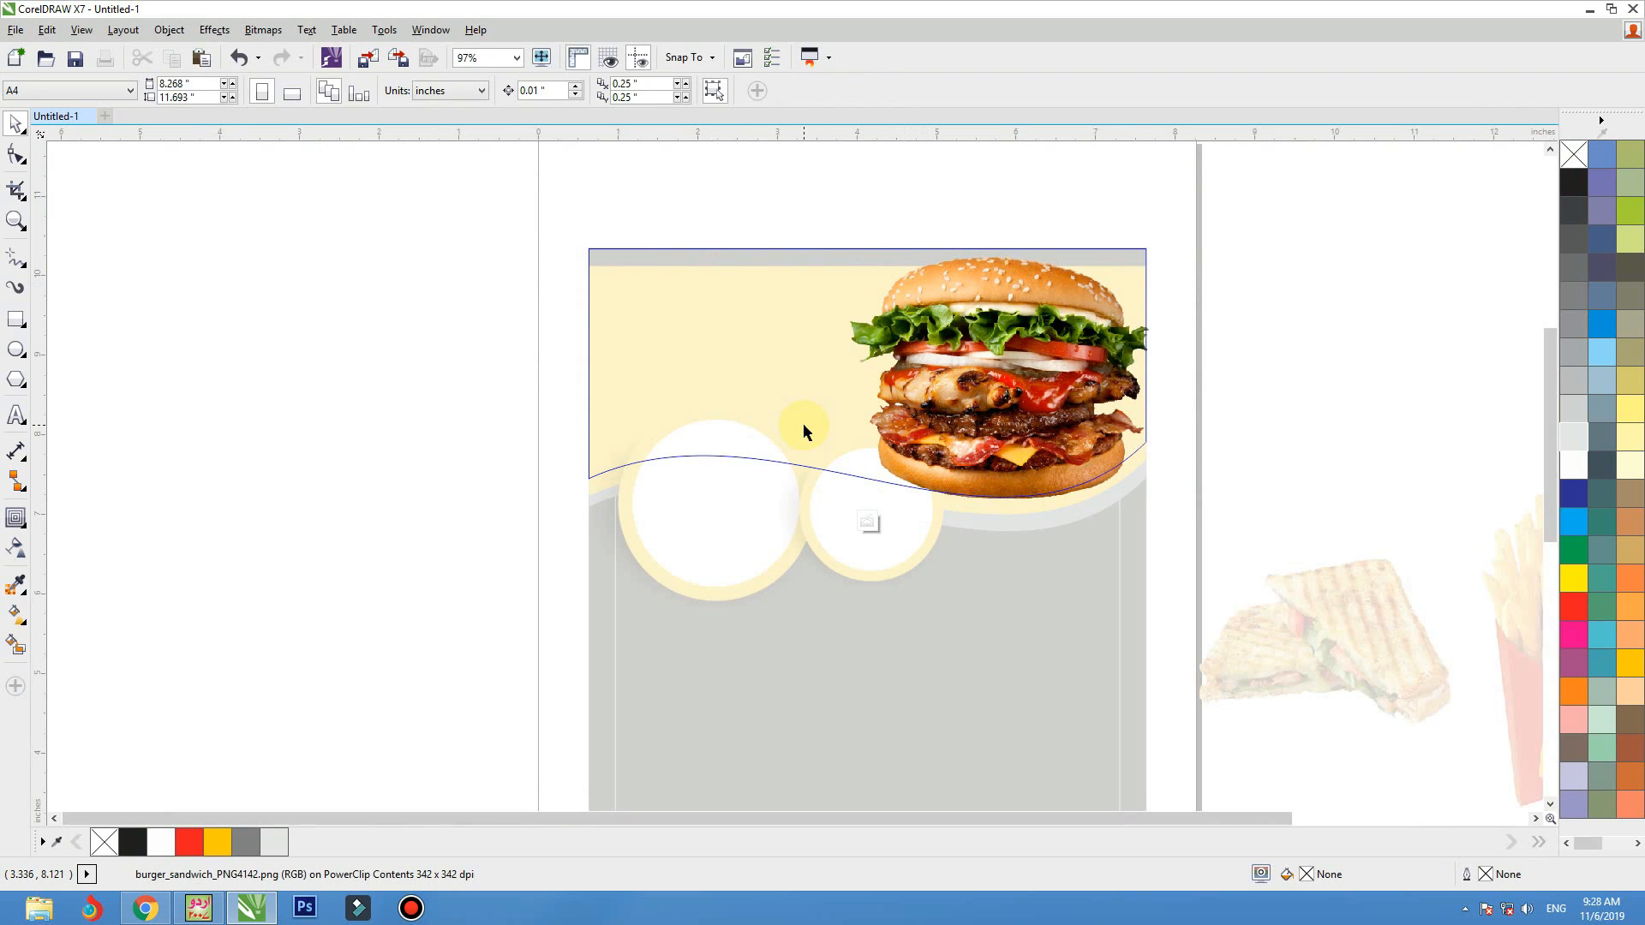
# Import burger_sandwich_PNG4136 at about 3.09 inches wide left of the existing burger, and shrink and nudge it into place
pyautogui.hotkey('ctrl', 'i')
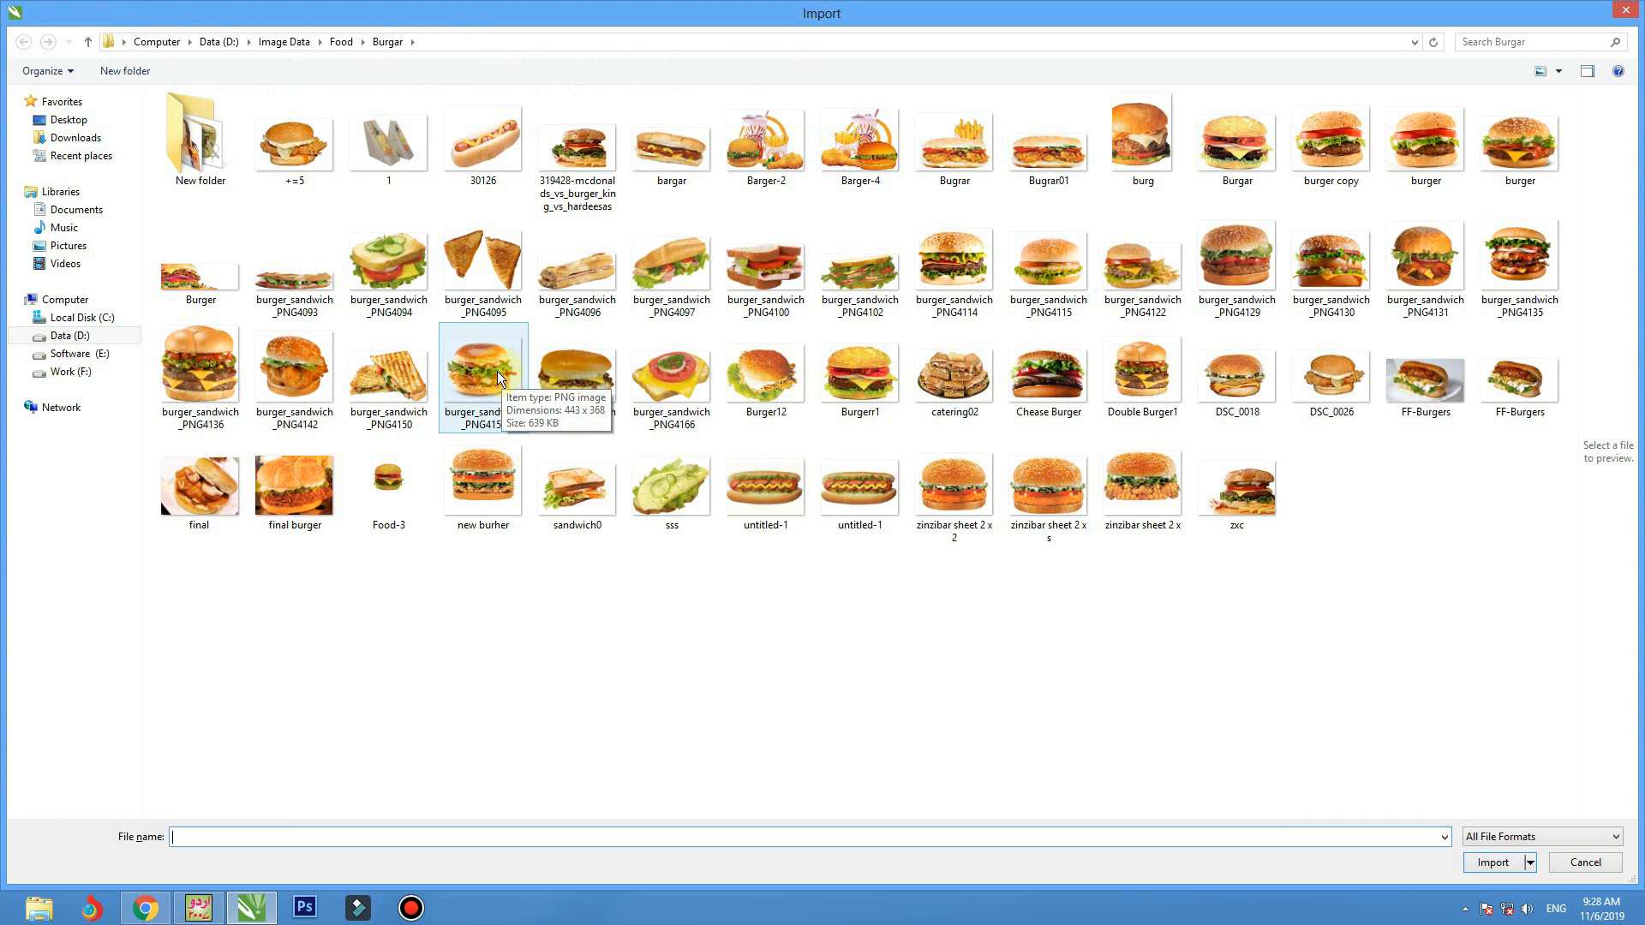
pyautogui.doubleClick(203, 364)
pyautogui.moveTo(630, 274); pyautogui.dragTo(870, 522)
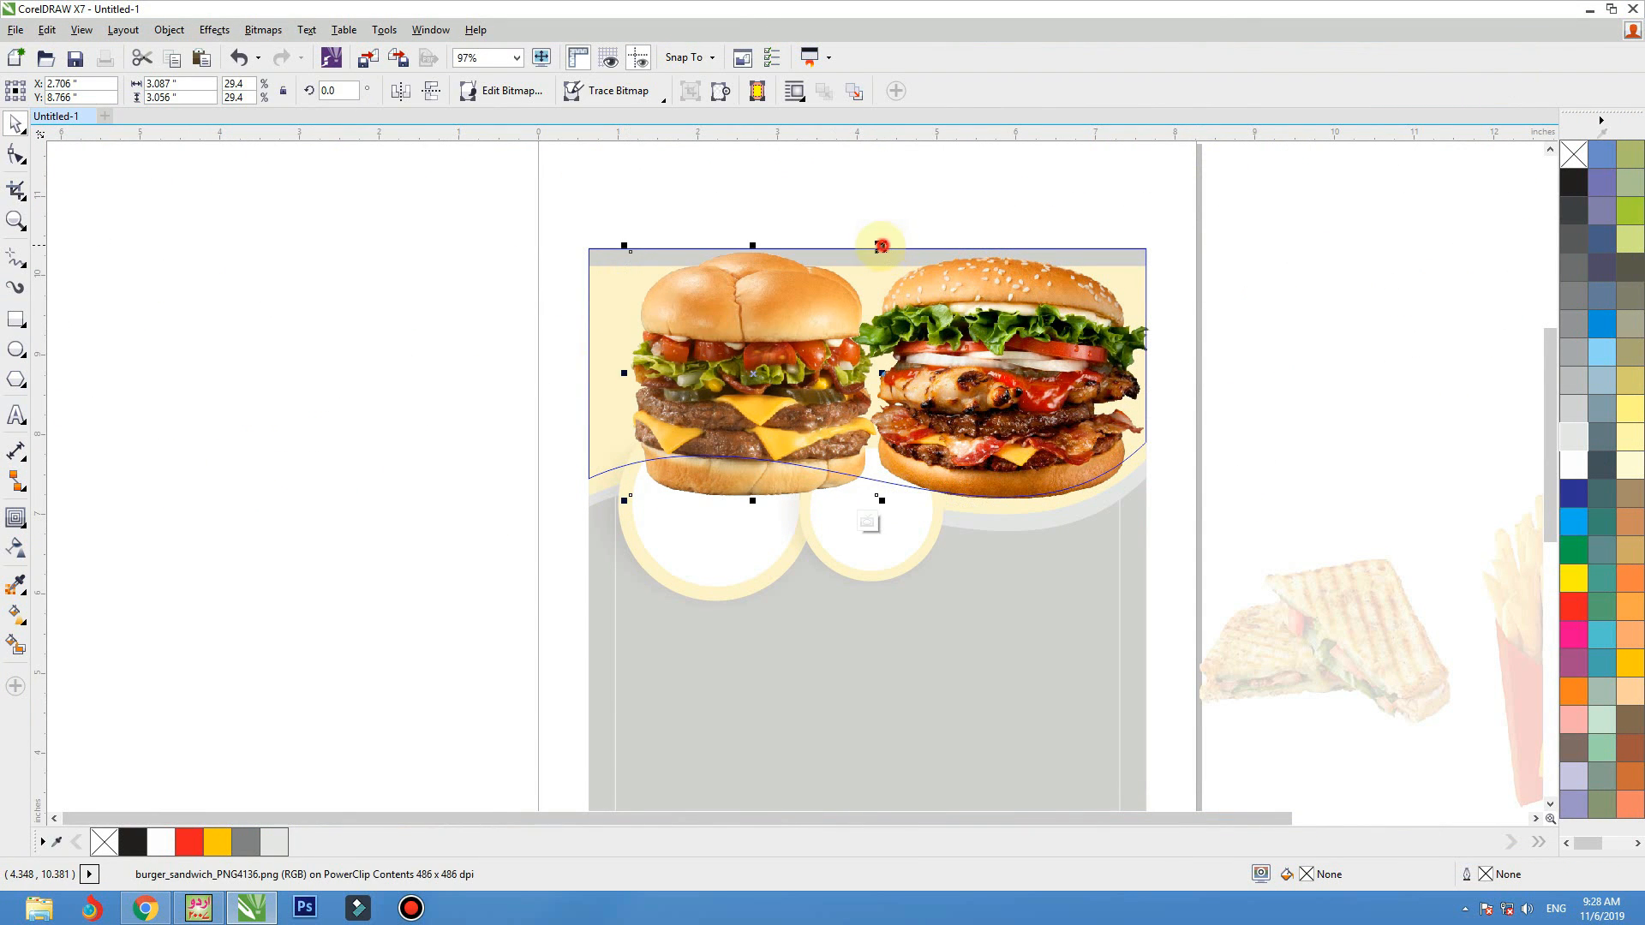
pyautogui.moveTo(883, 246); pyautogui.dragTo(872, 255)
pyautogui.moveTo(813, 324); pyautogui.dragTo(817, 317)
# Scale the right burger to about 3.89 inches wide, nudge the left burger closer to it, and finish editing the PowerClip
pyautogui.click(986, 319)
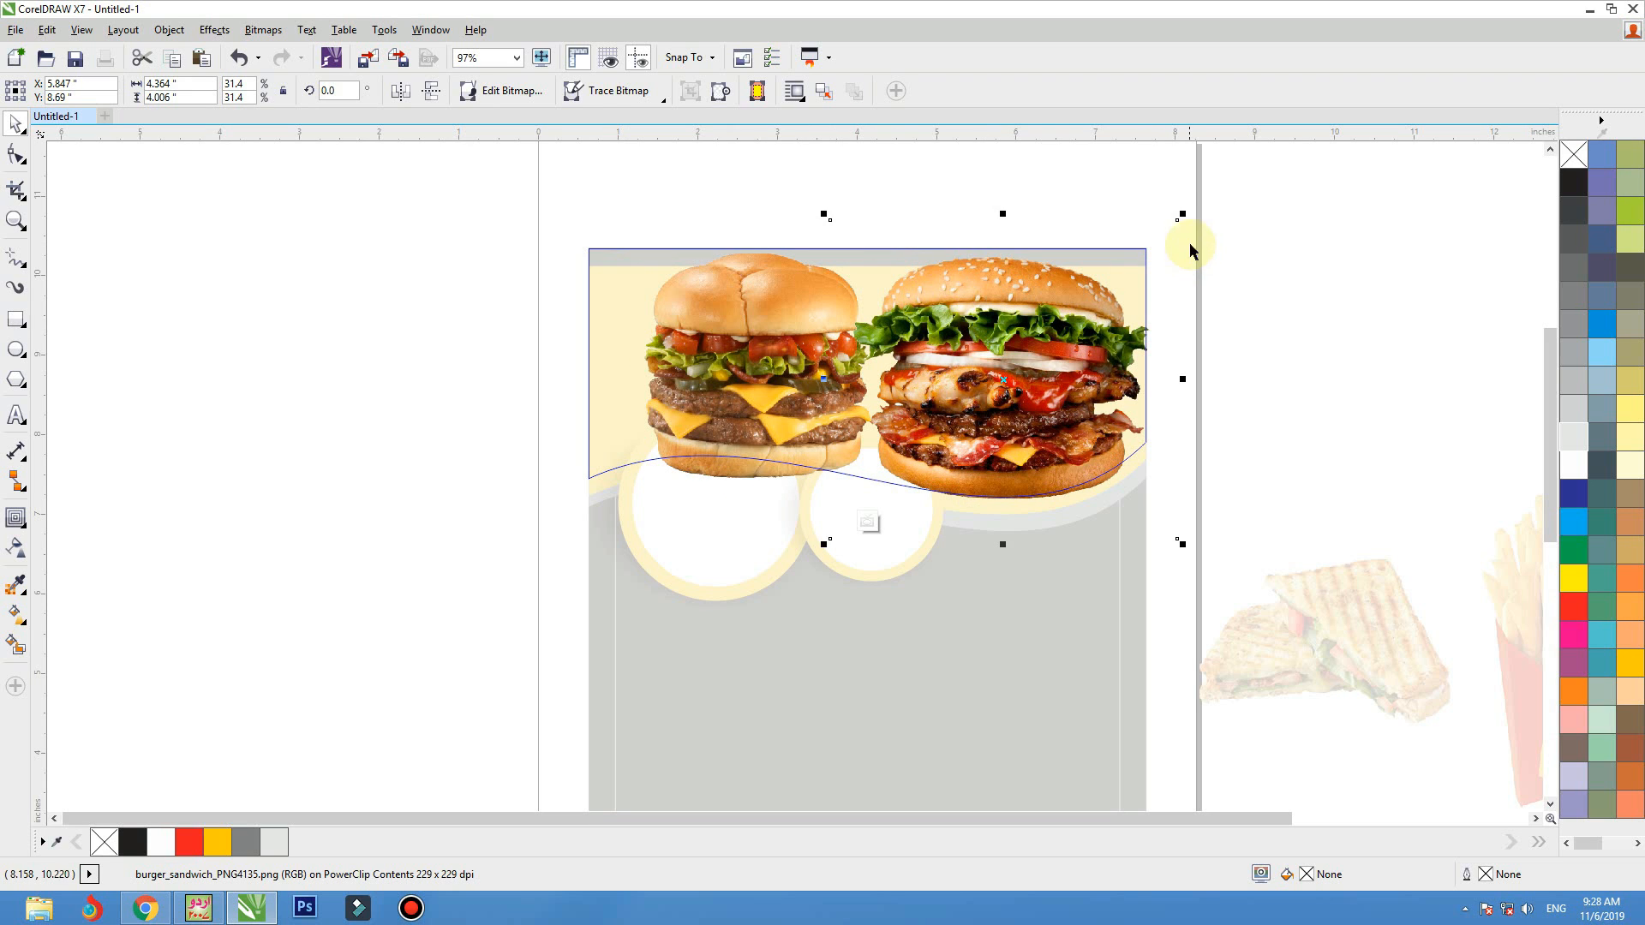
pyautogui.moveTo(1185, 216); pyautogui.dragTo(1161, 241)
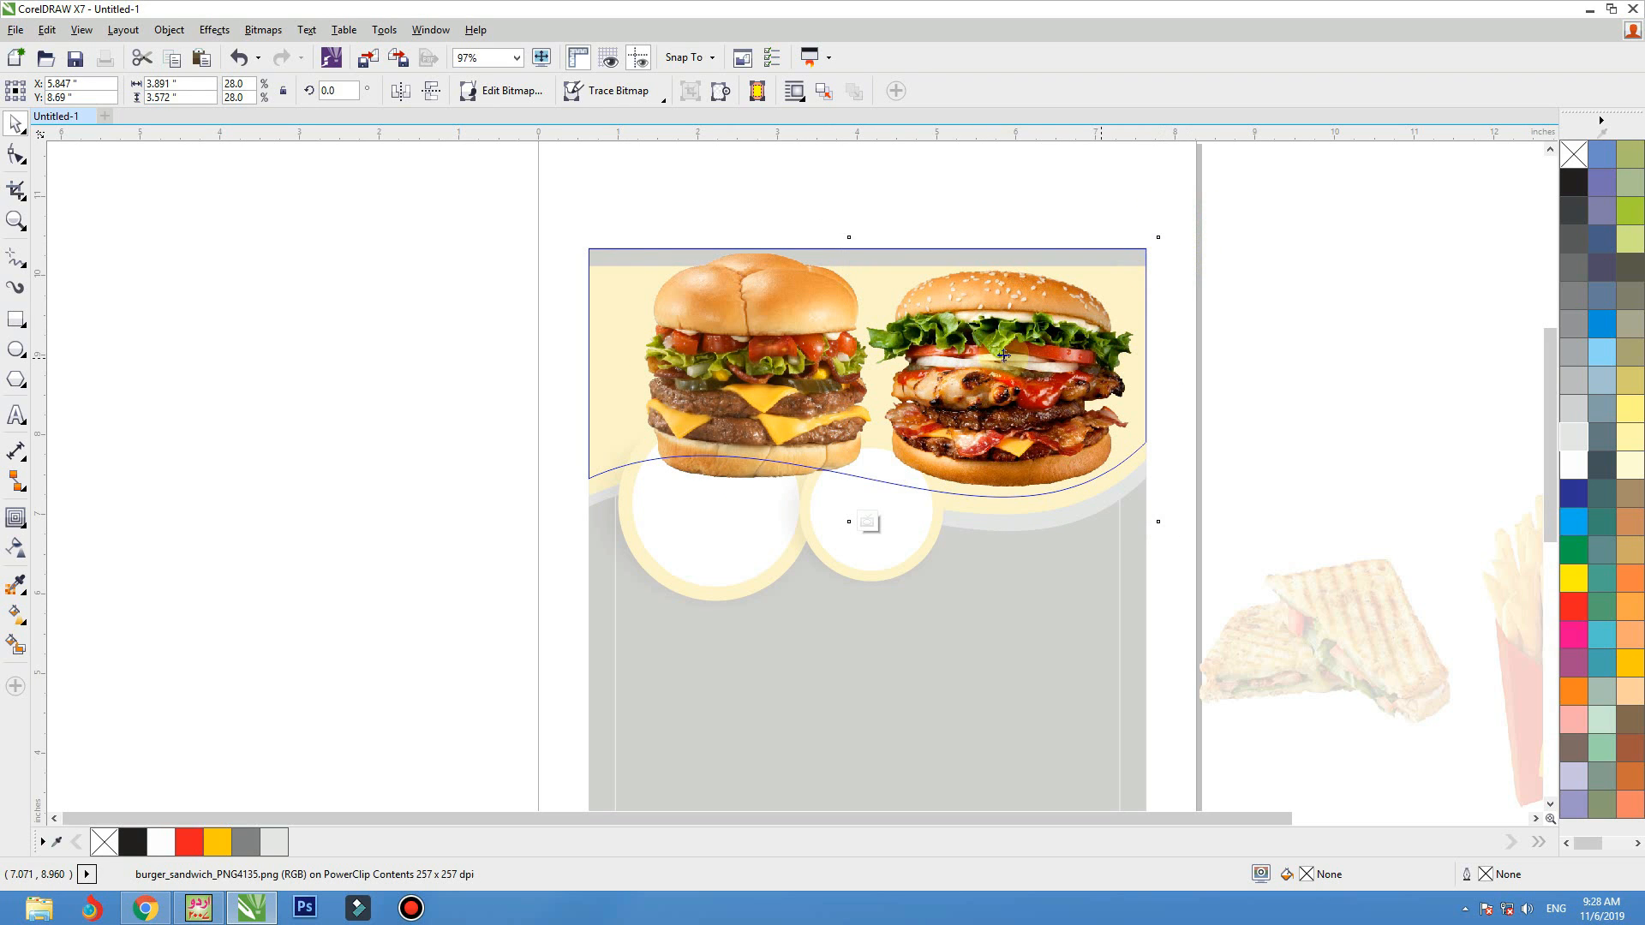
pyautogui.moveTo(812, 334); pyautogui.dragTo(824, 339)
pyautogui.keyDown('ctrl'); pyautogui.click(1302, 308); pyautogui.keyUp('ctrl')
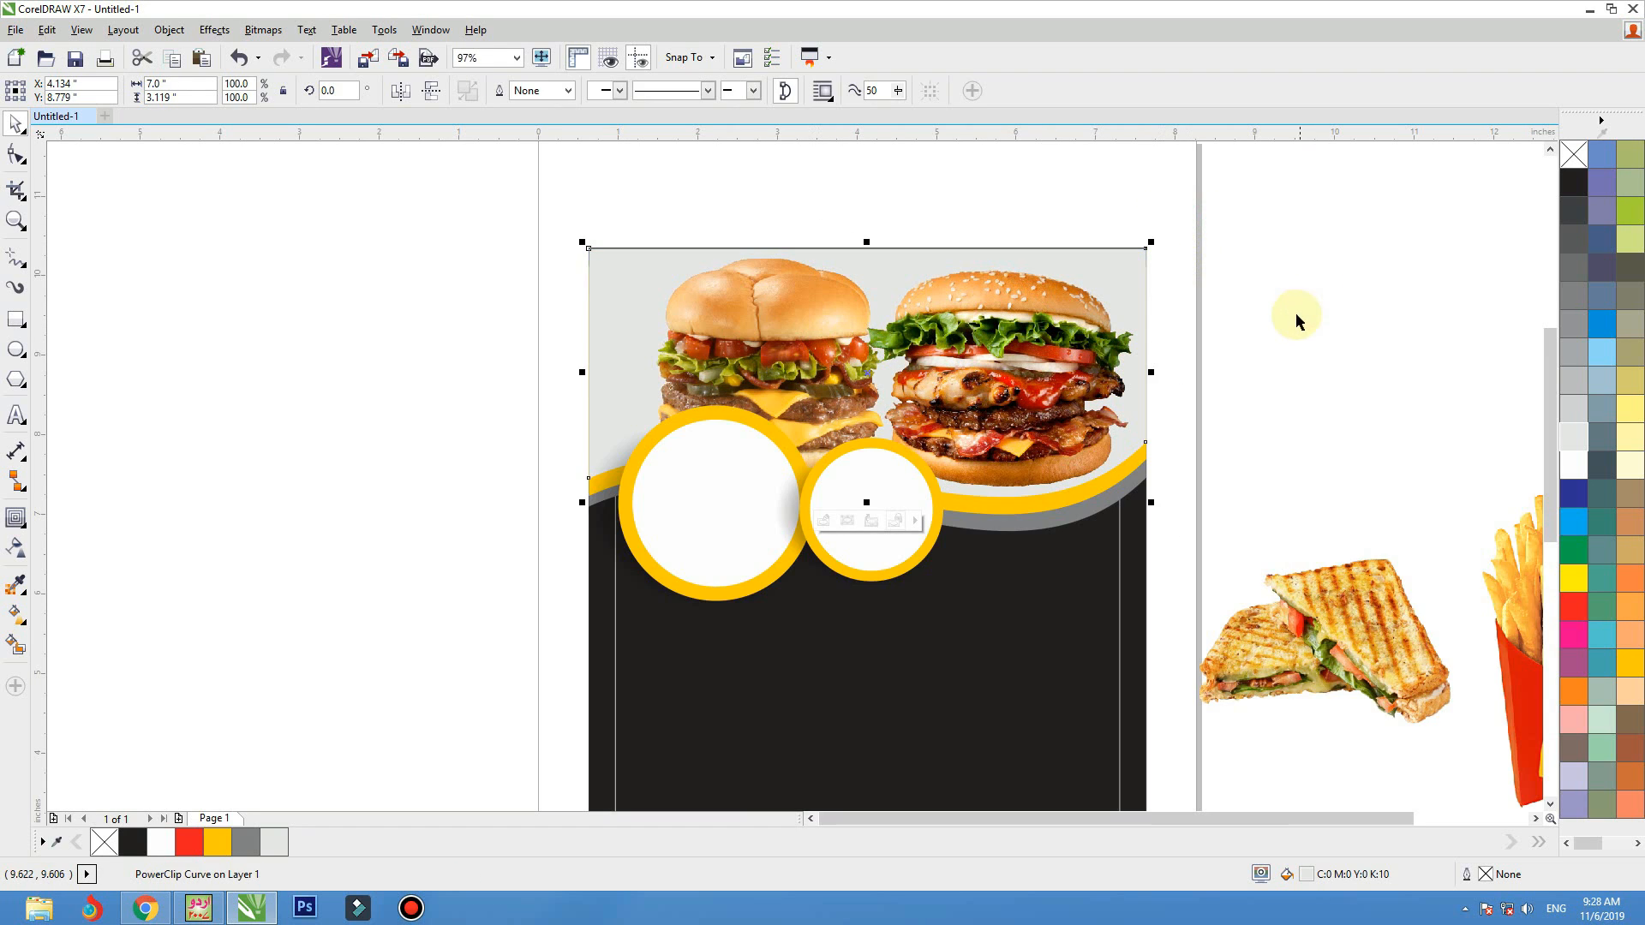
# Reopen the PowerClip contents and shift both burgers slightly left within the header
pyautogui.moveTo(1148, 274)
pyautogui.mouseDown()
pyautogui.moveTo(1142, 262)
pyautogui.moveTo(1143, 275)
pyautogui.mouseUp()
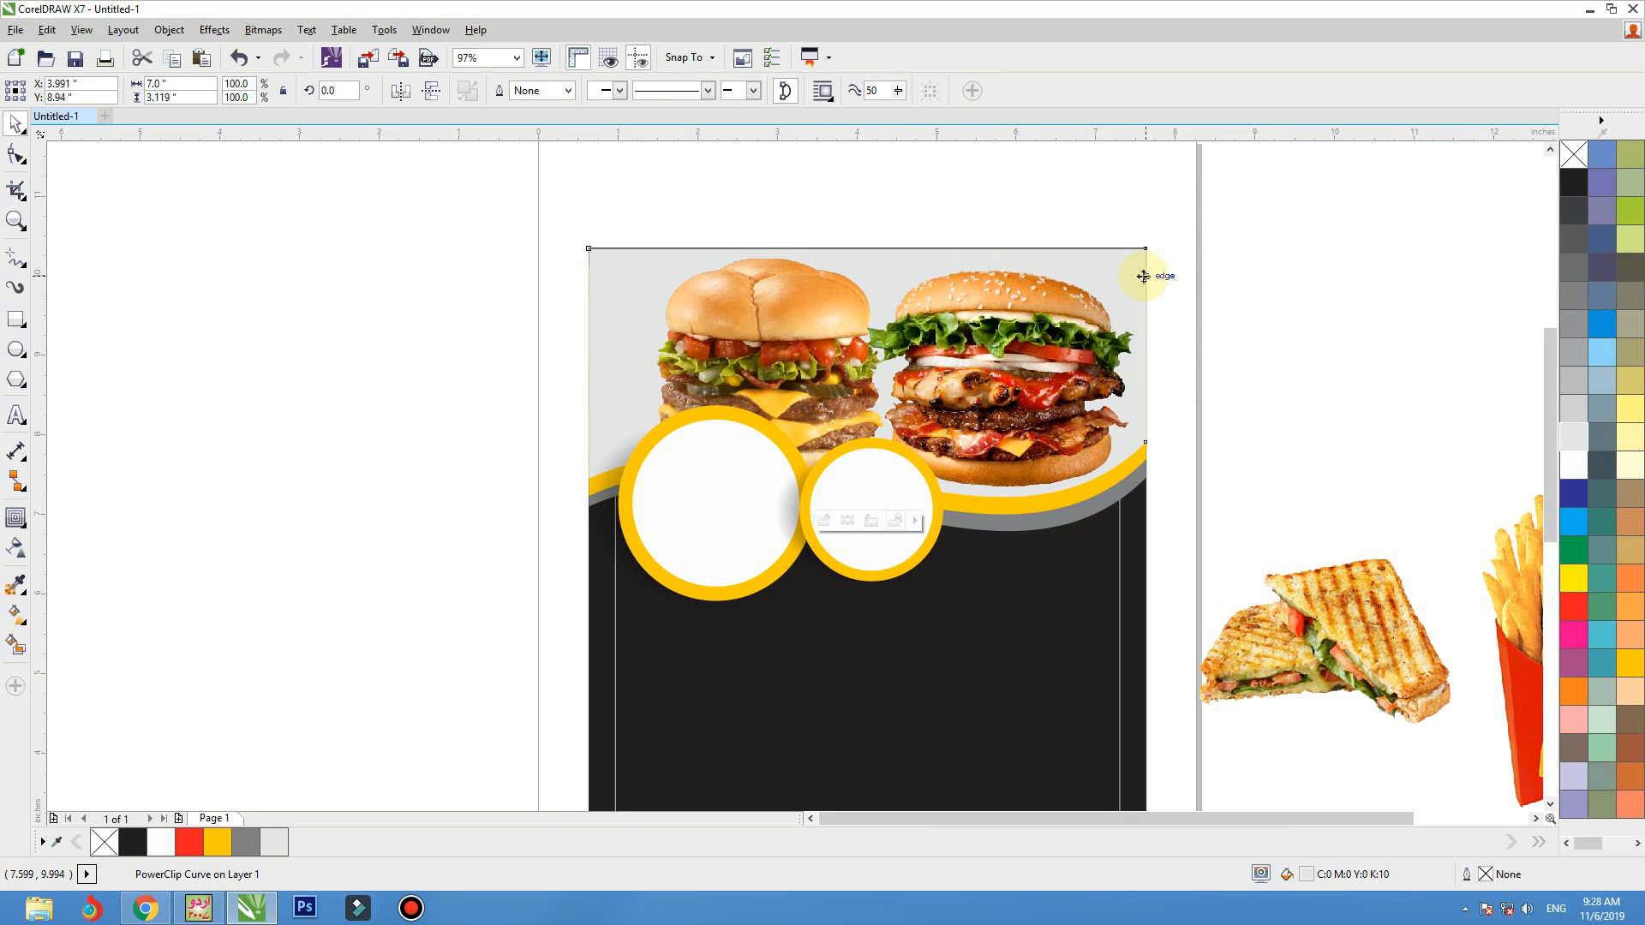
pyautogui.doubleClick(998, 359)
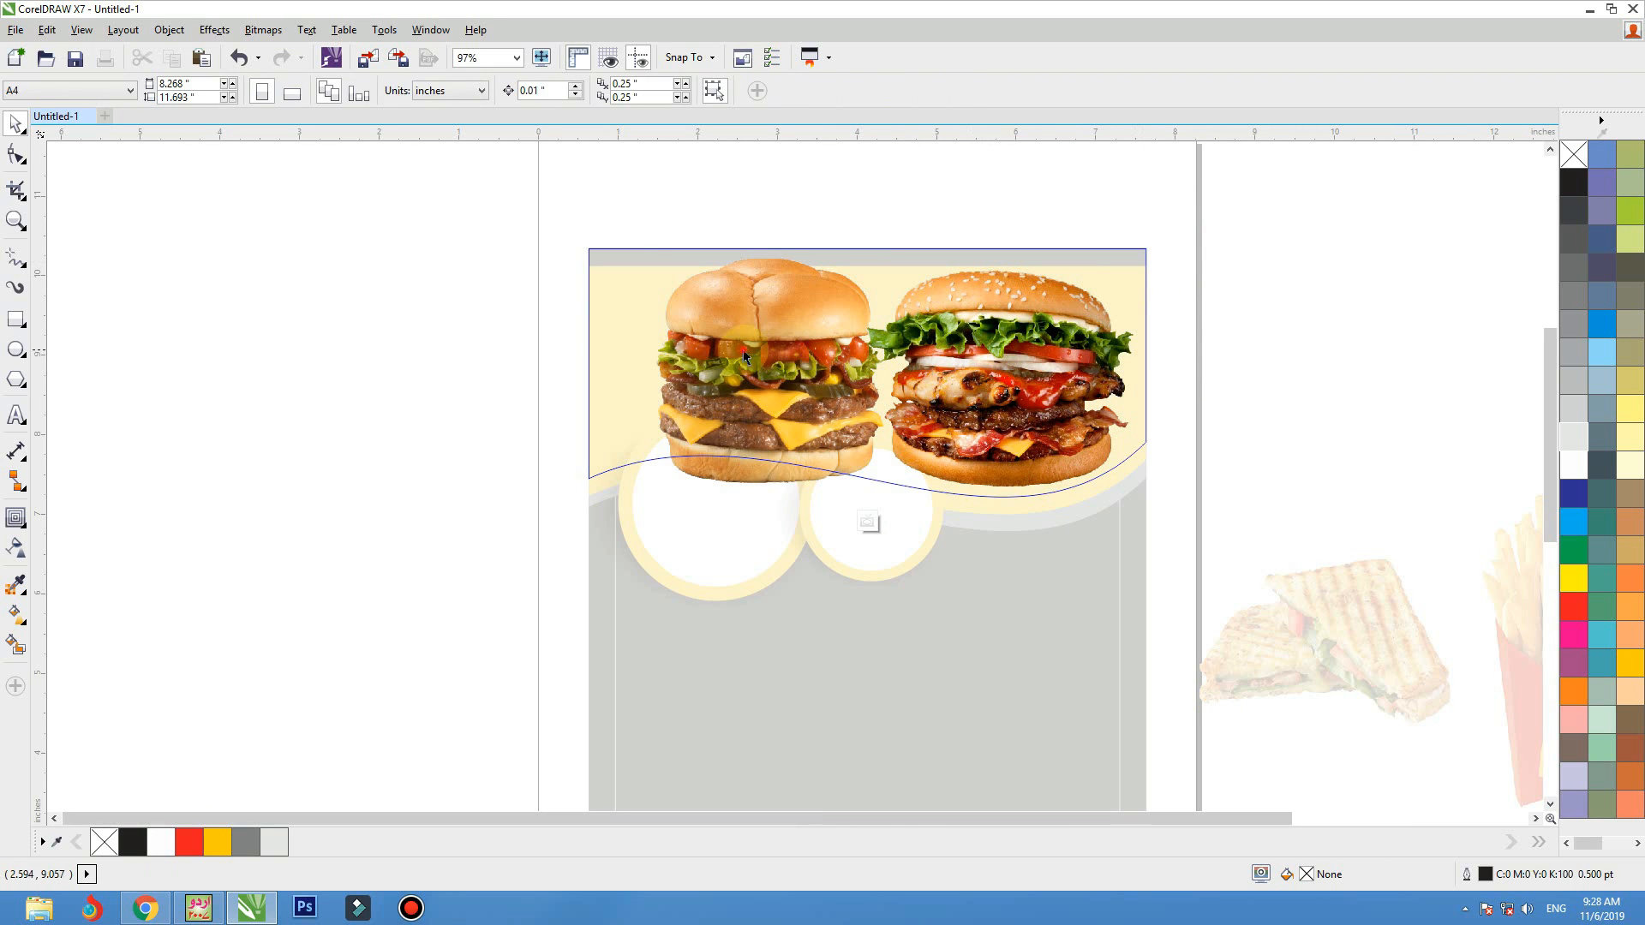
pyautogui.moveTo(947, 426); pyautogui.dragTo(951, 426)
pyautogui.click(1260, 387)
pyautogui.moveTo(826, 393); pyautogui.dragTo(813, 393)
pyautogui.click(973, 394)
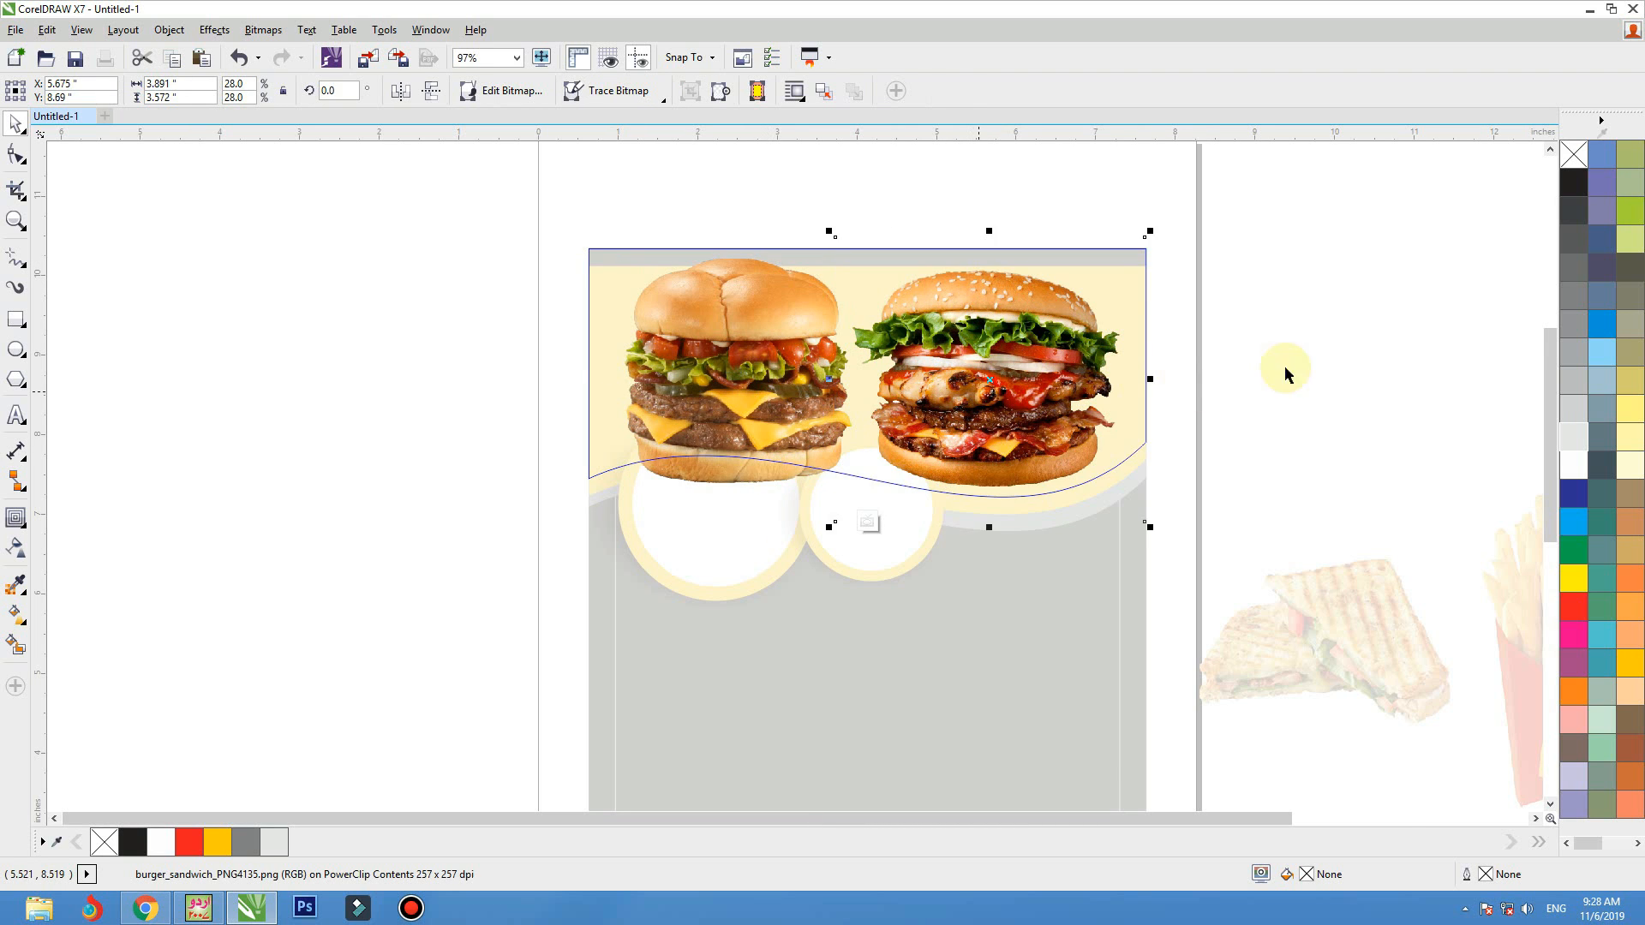
# Finish editing the PowerClip and fill the header shape with a vertical gradient from yellow at the top to white behind the burgers
pyautogui.click(1291, 366)
pyautogui.click(1619, 668)
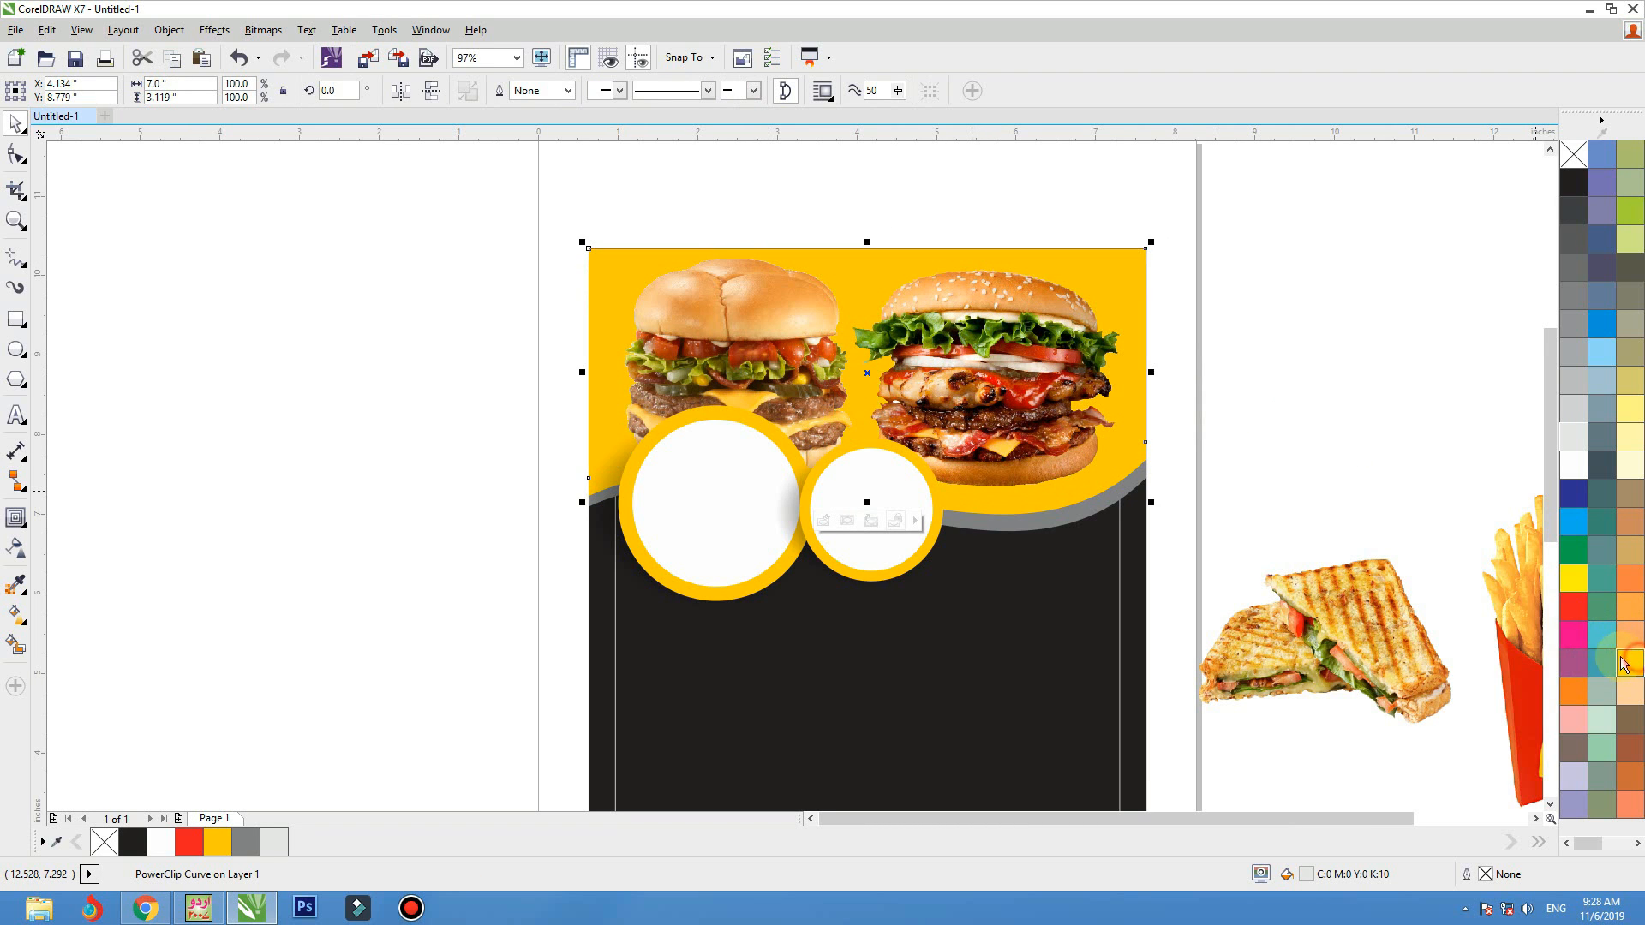
pyautogui.press('g')
pyautogui.moveTo(887, 213); pyautogui.dragTo(885, 489)
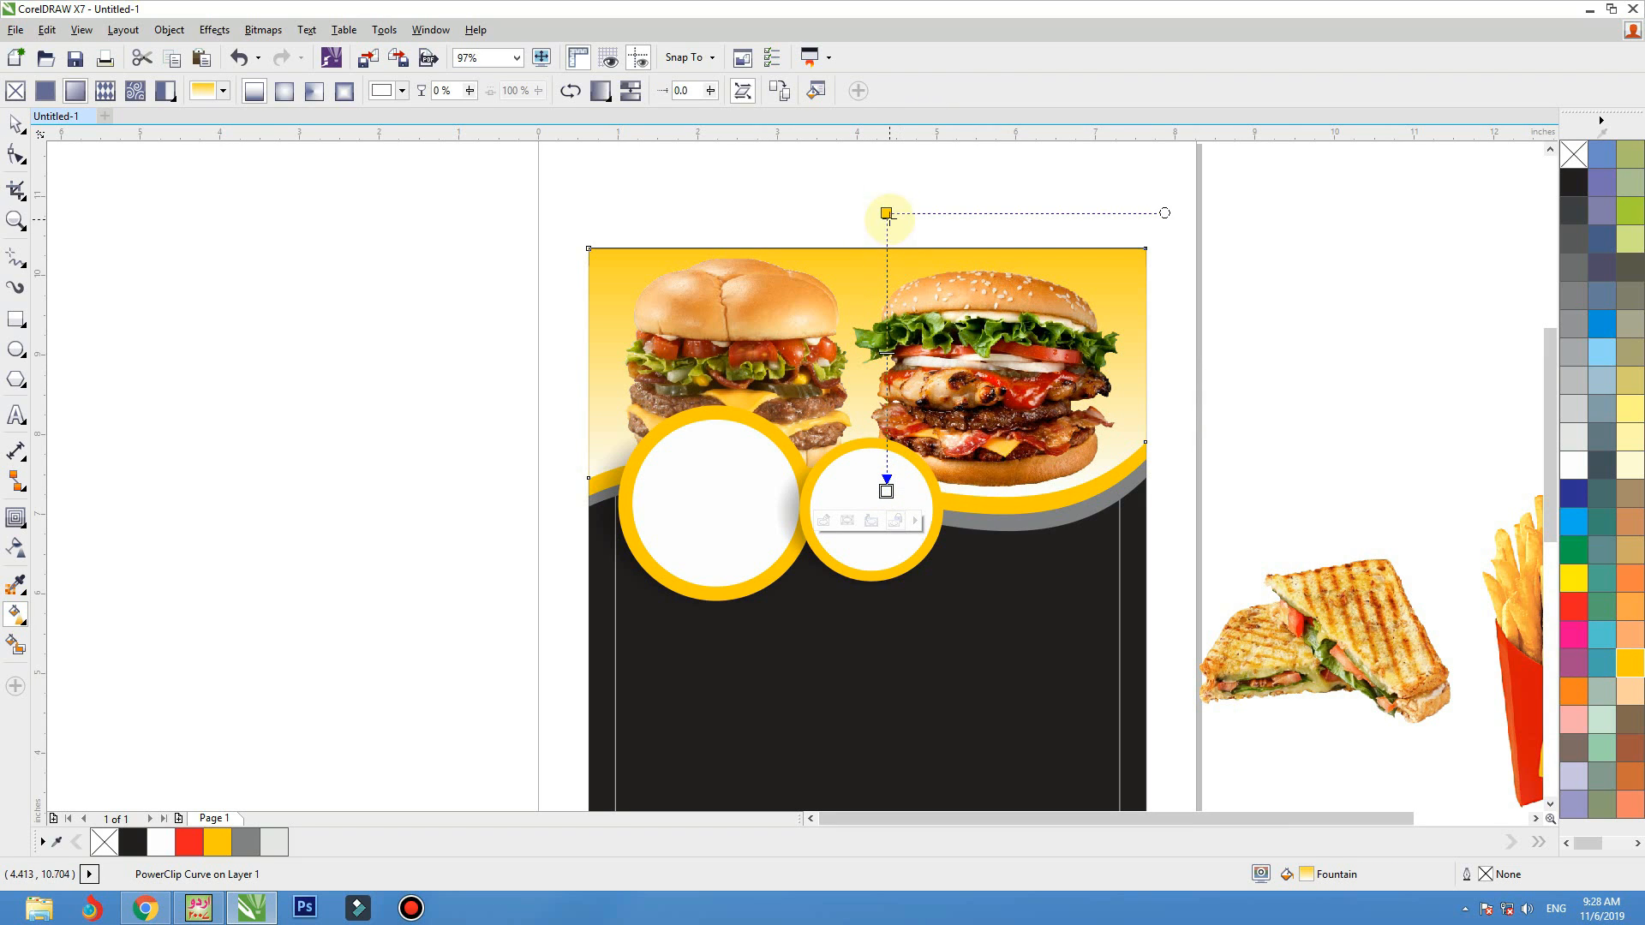
pyautogui.moveTo(887, 212); pyautogui.dragTo(890, 144)
pyautogui.moveTo(886, 486); pyautogui.dragTo(889, 450)
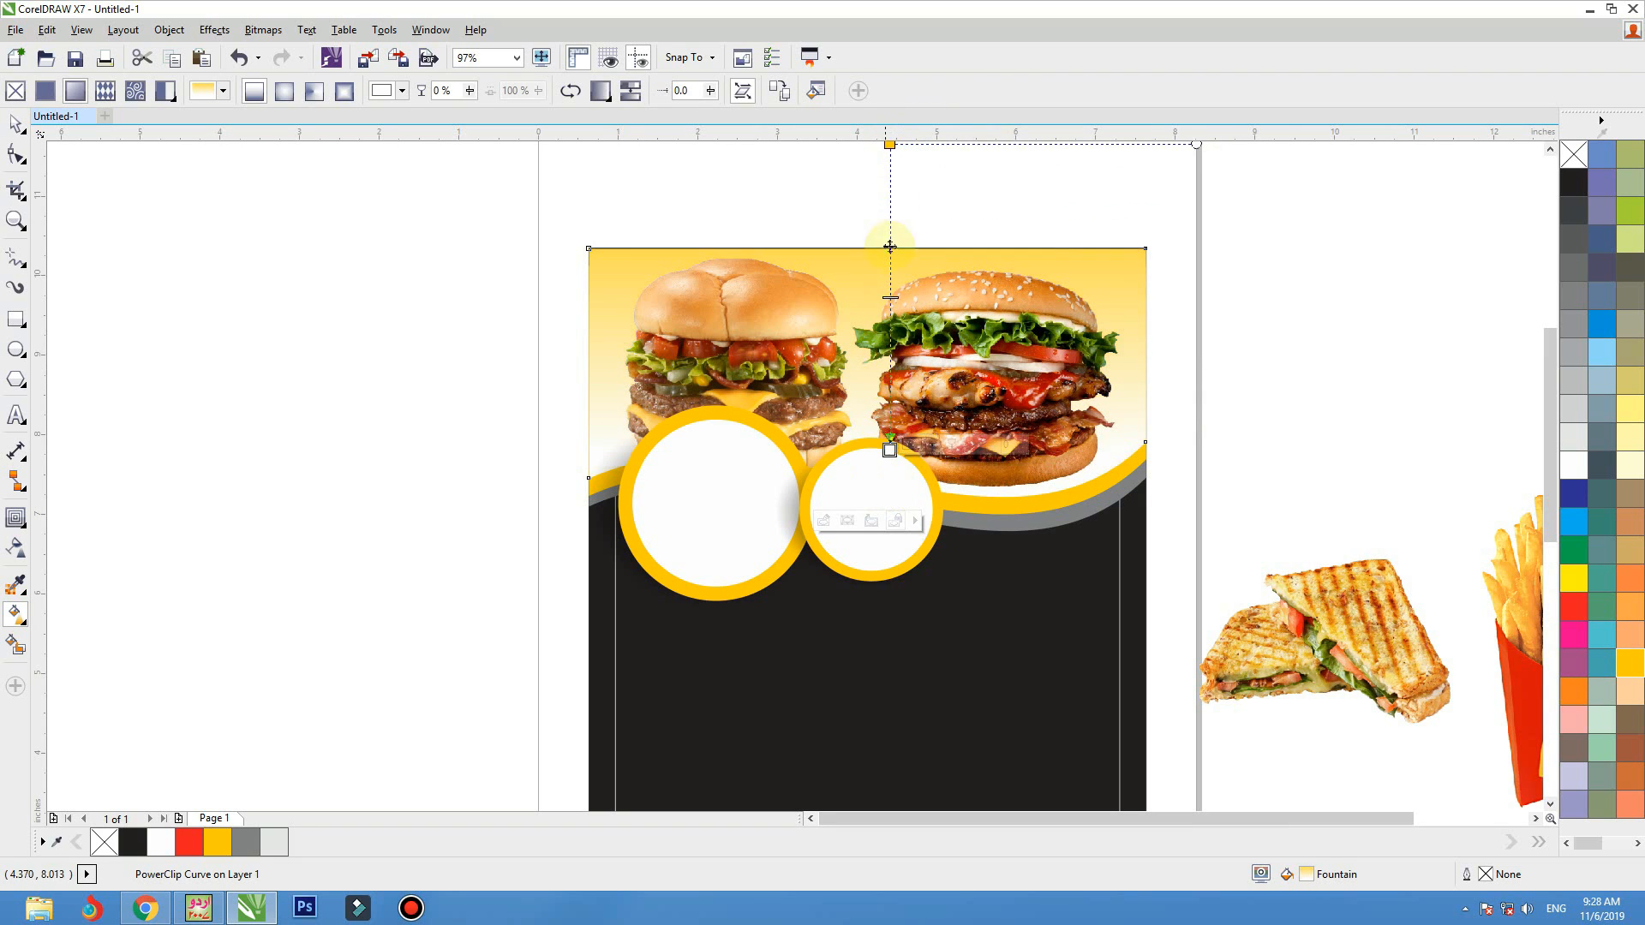
pyautogui.moveTo(891, 145); pyautogui.dragTo(892, 184)
pyautogui.press('space')
pyautogui.click(1215, 239)
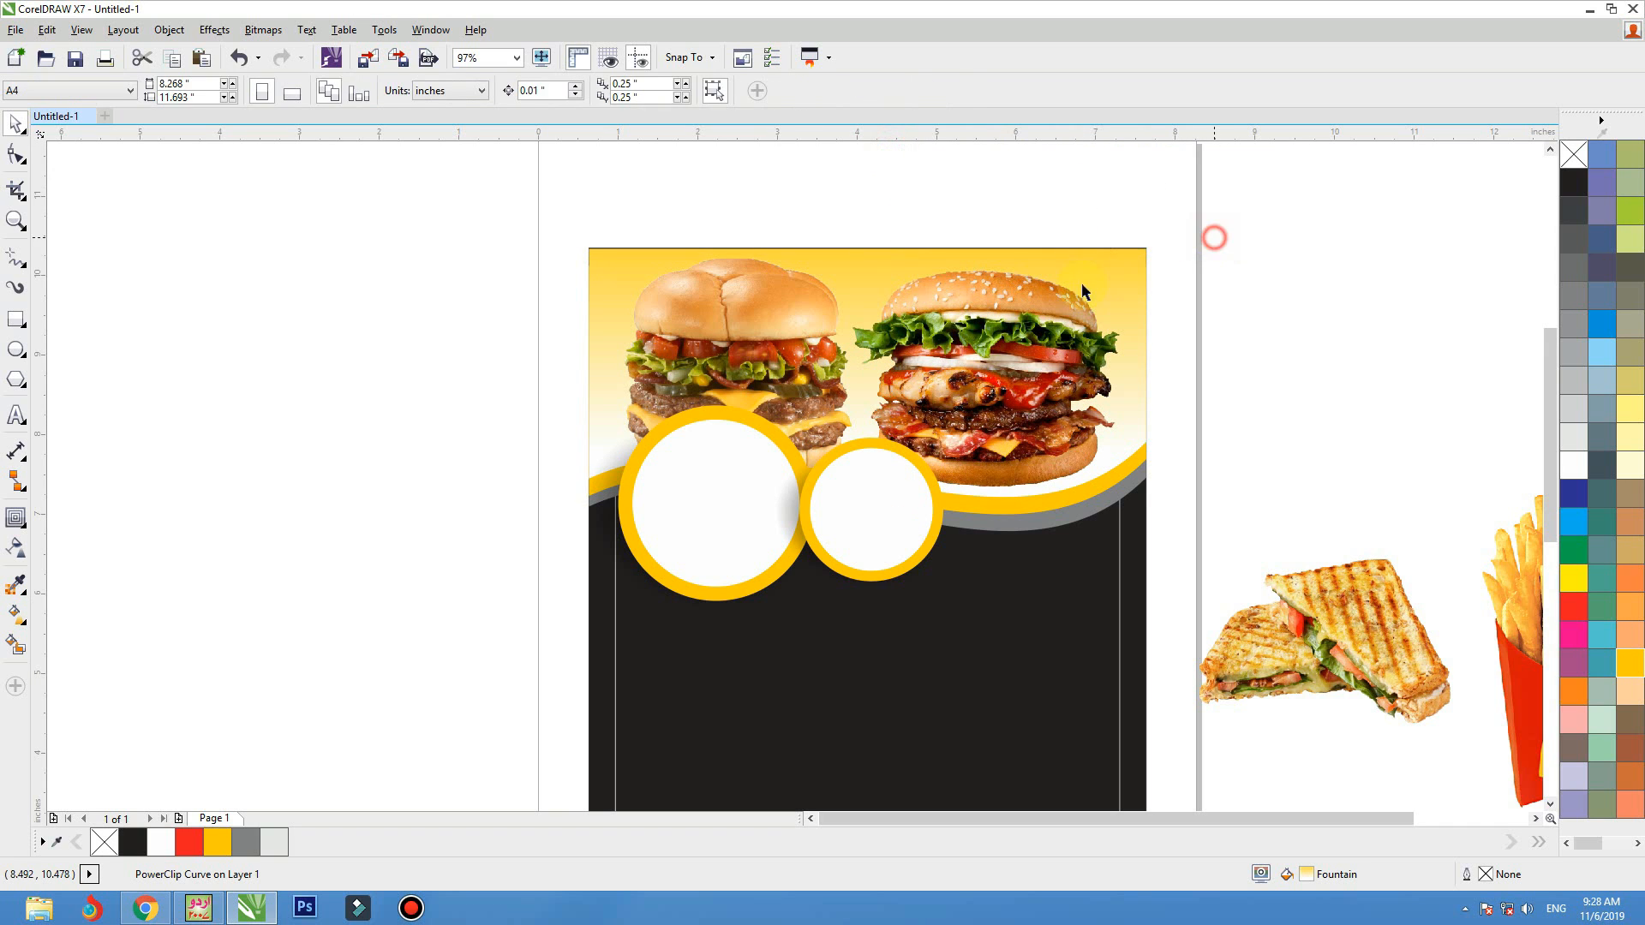
# Select the three header wave layers and PowerClip them inside the black background rectangle
pyautogui.moveTo(1076, 278); pyautogui.dragTo(1088, 240)
pyautogui.hotkey('ctrl', 'z')
pyautogui.keyDown('shift'); pyautogui.click(1132, 469); pyautogui.keyUp('shift')
pyautogui.moveTo(1133, 473); pyautogui.dragTo(1129, 465)
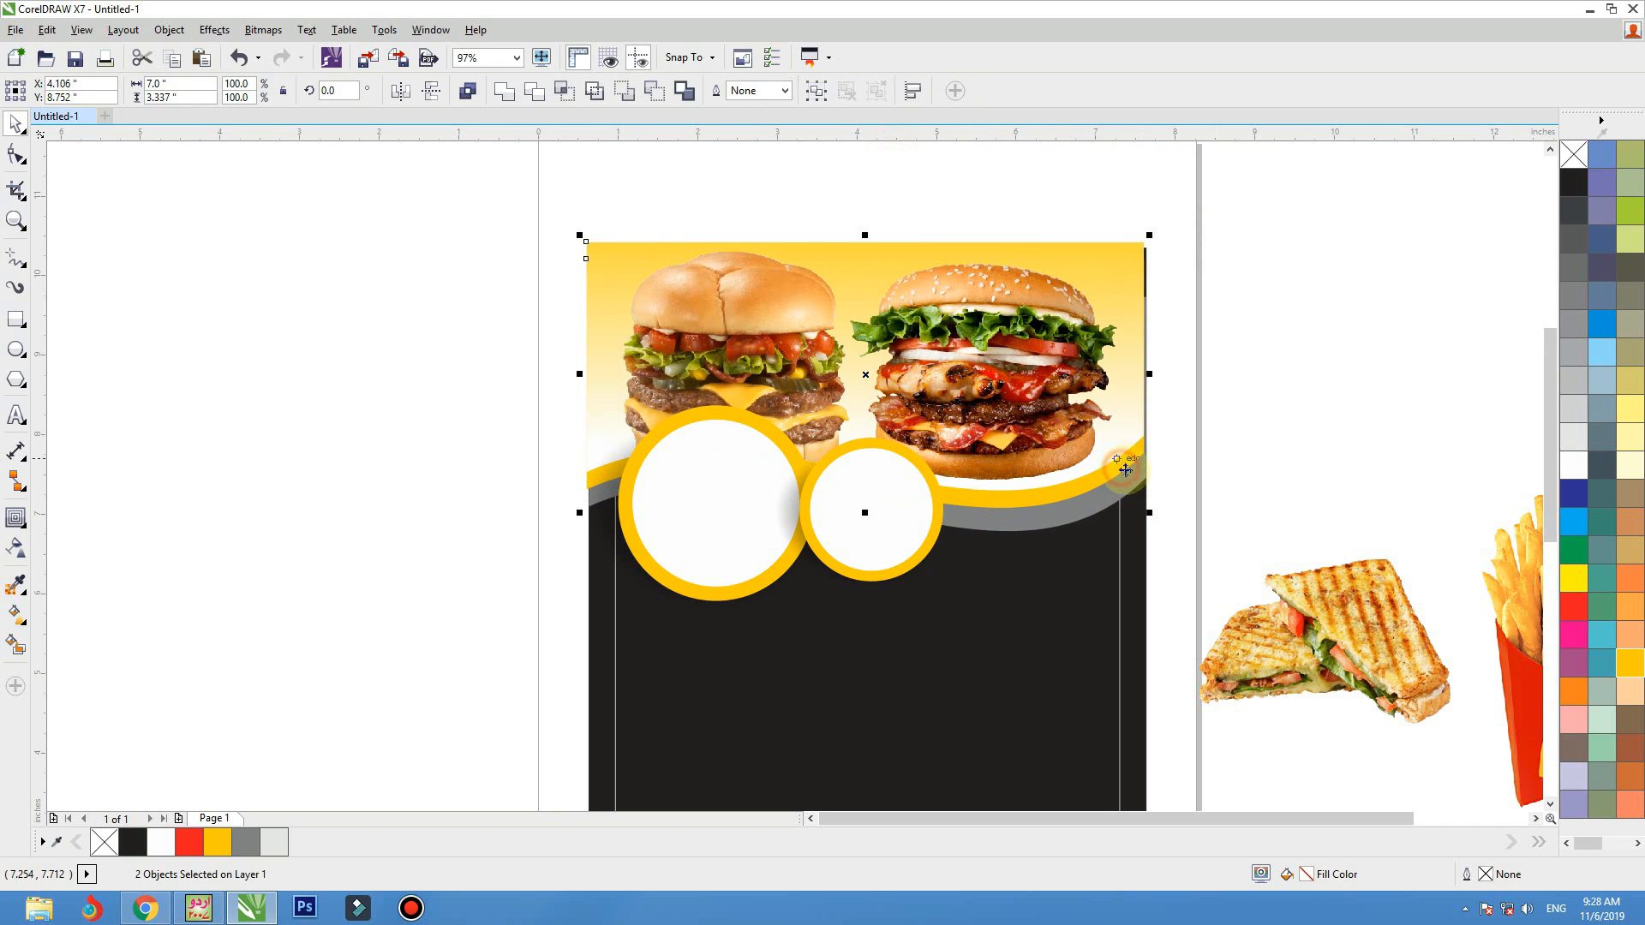
pyautogui.hotkey('ctrl', 'z')
pyautogui.keyDown('shift'); pyautogui.click(1128, 487); pyautogui.keyUp('shift')
pyautogui.keyDown('shift'); pyautogui.click(1129, 487); pyautogui.keyUp('shift')
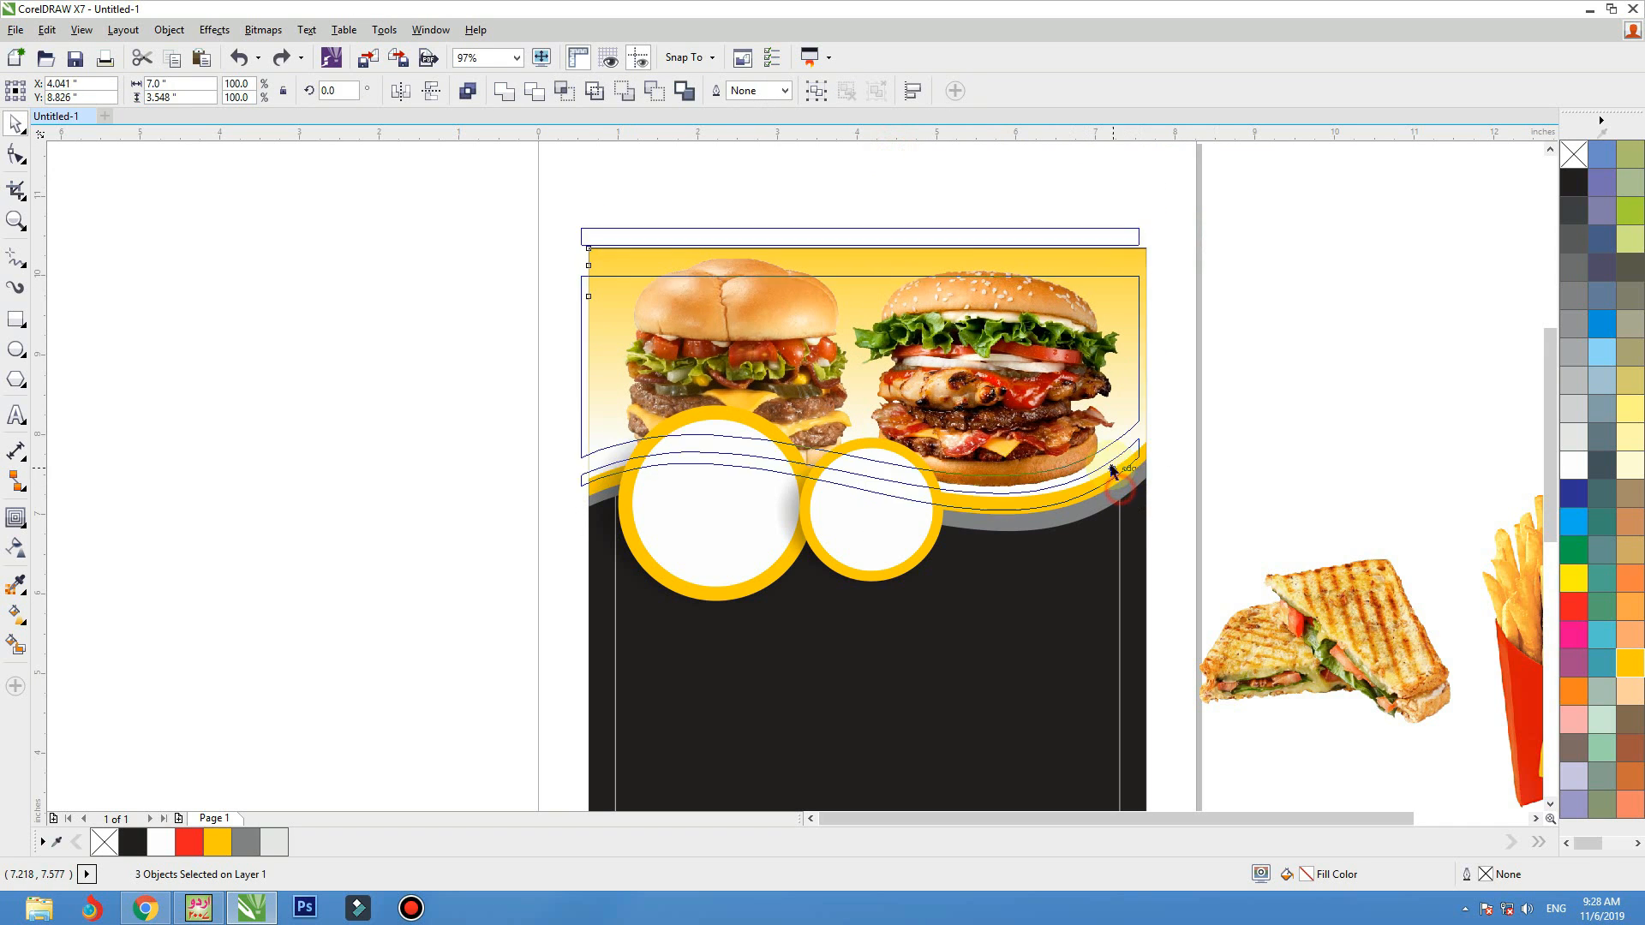
pyautogui.rightClick(1135, 268)
pyautogui.click(1199, 281)
pyautogui.click(1135, 525)
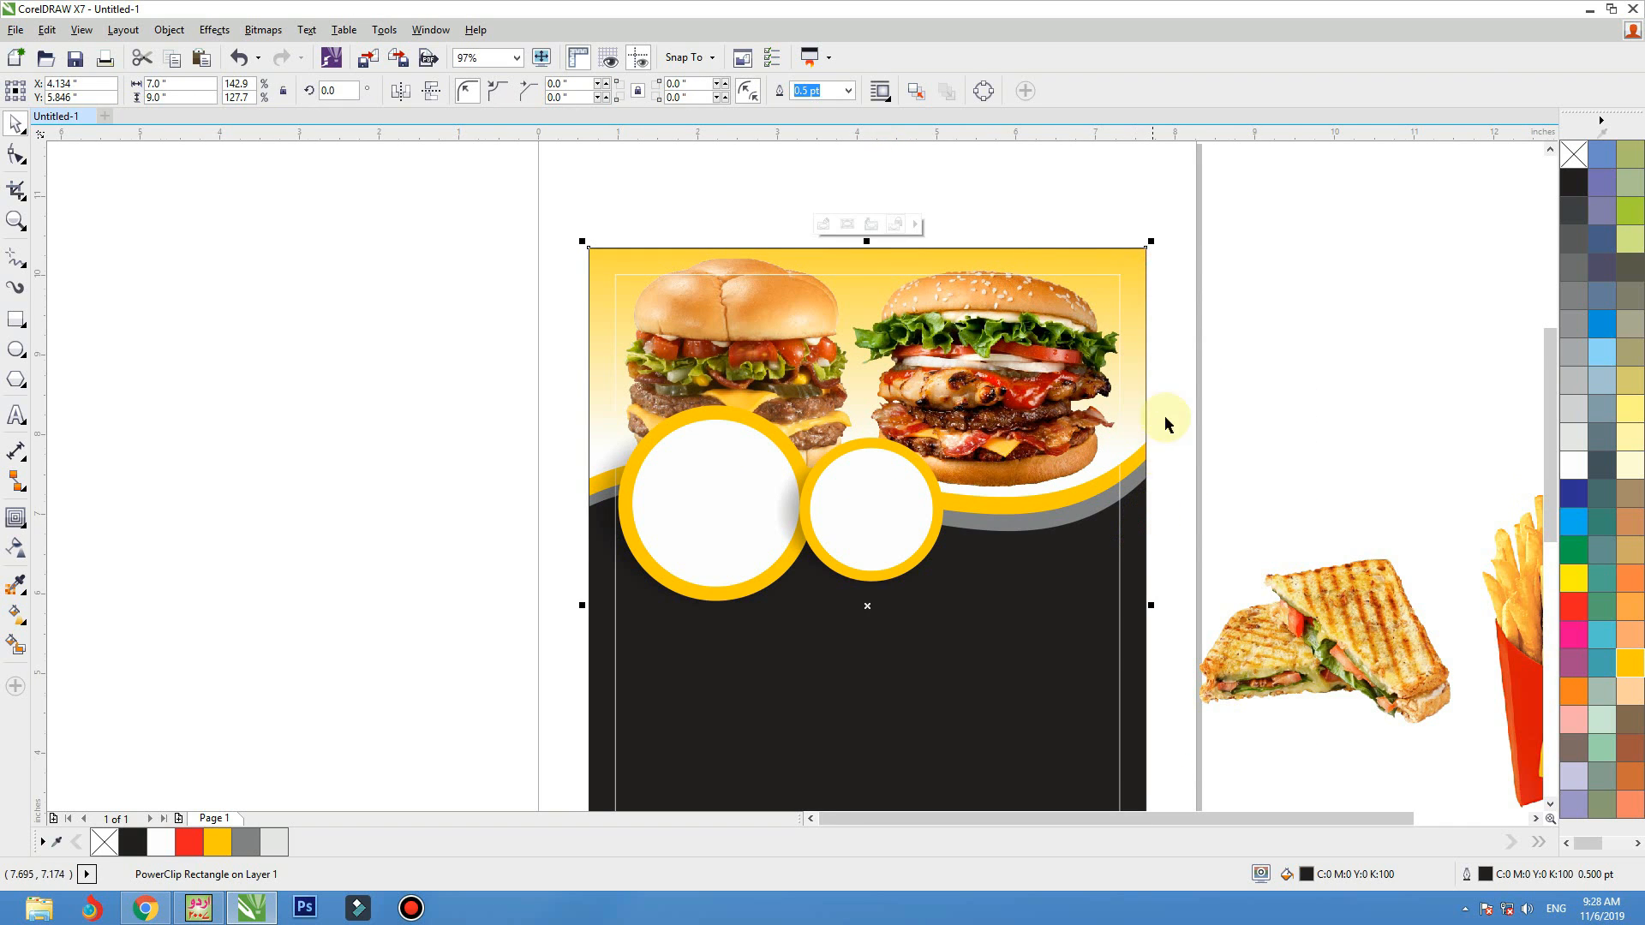
# Move the sandwich picture into the larger ringed circle and scale it to about 1.64 inches wide
pyautogui.scroll(-1, 1165, 423)
pyautogui.click(1193, 268)
pyautogui.moveTo(1198, 506); pyautogui.dragTo(692, 382)
pyautogui.scroll(3, 692, 382)
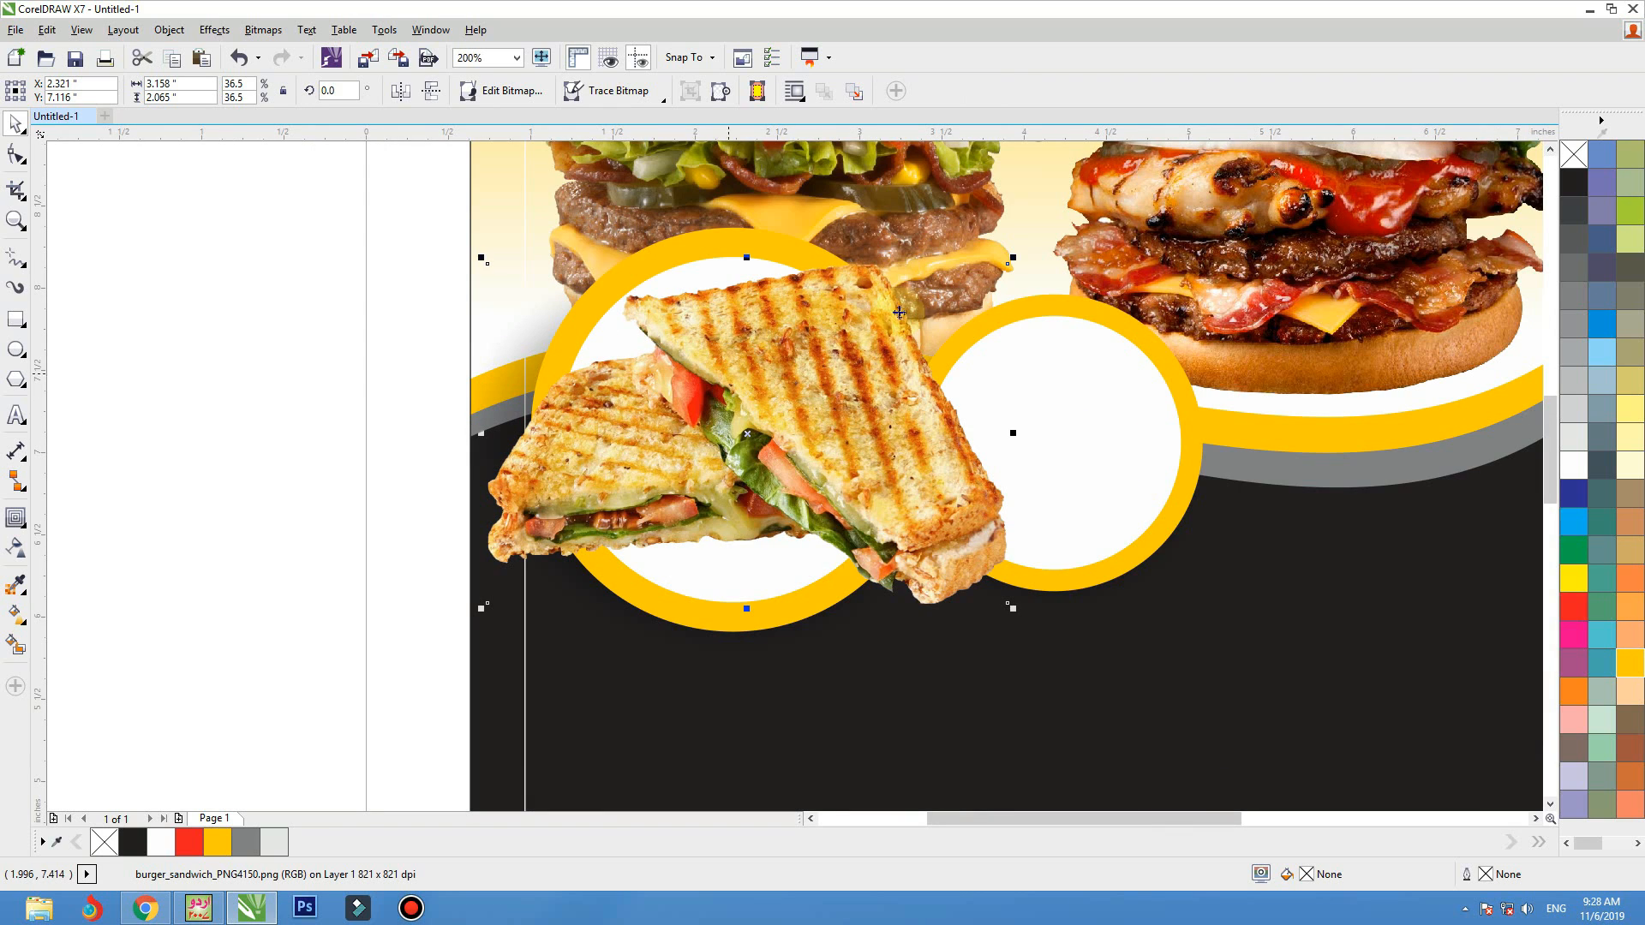
pyautogui.moveTo(1013, 258); pyautogui.dragTo(884, 343)
pyautogui.moveTo(841, 365); pyautogui.dragTo(819, 383)
pyautogui.scroll(-2, 1068, 454)
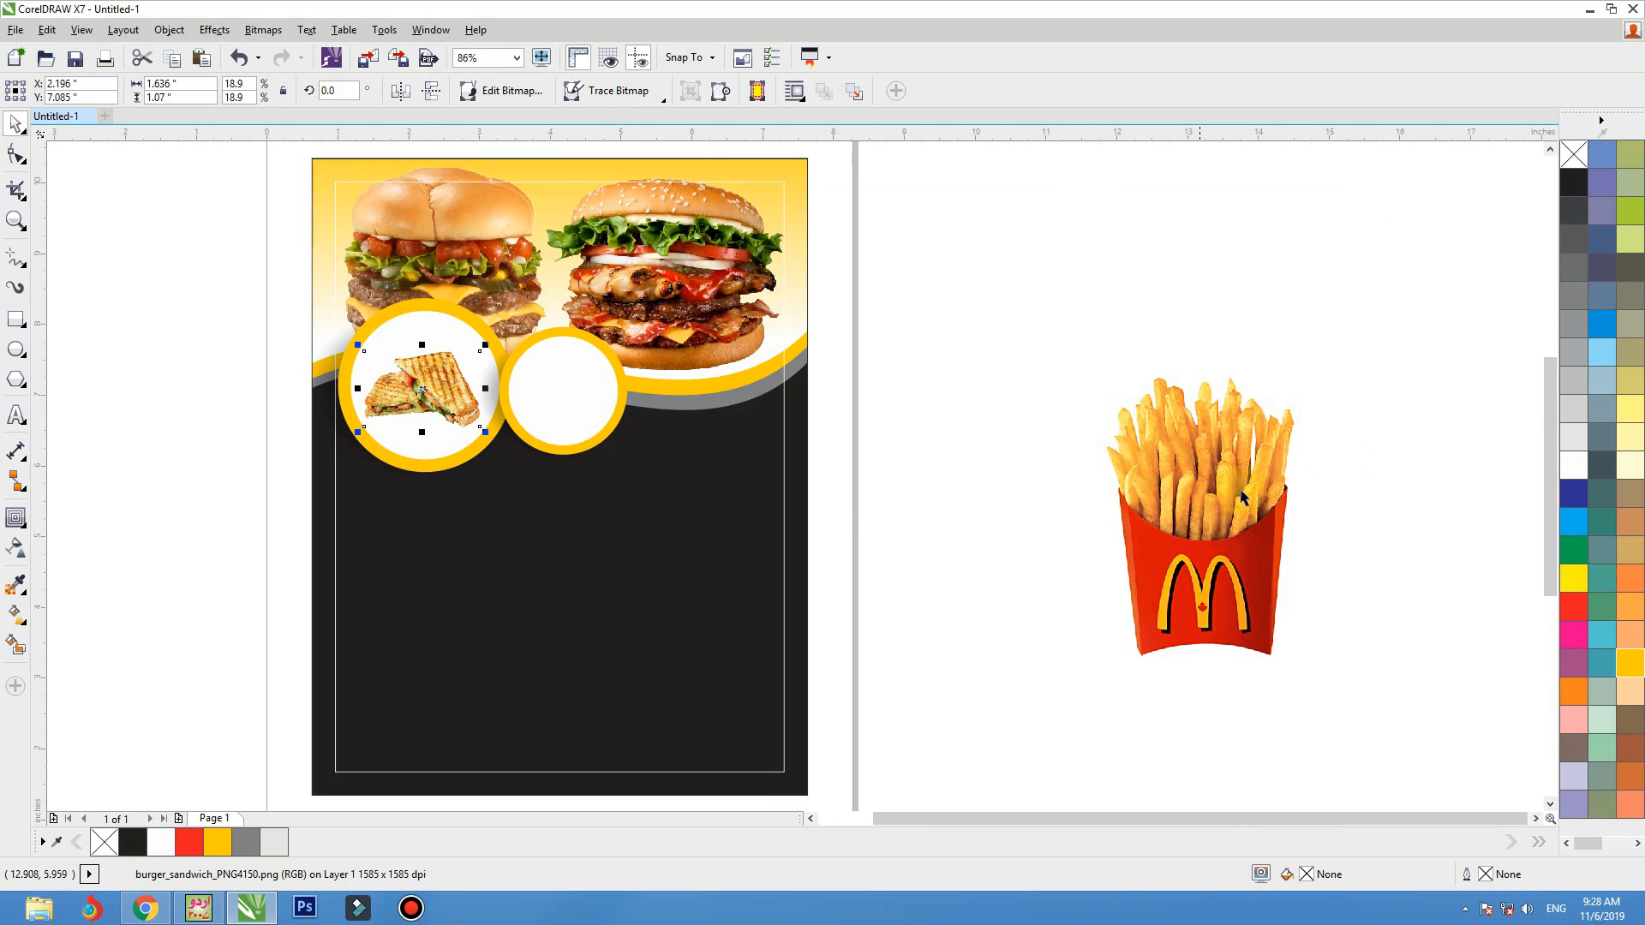
# Place the fries picture over the smaller ringed circle, bring it to the front, and scale it to about 1.14 inches wide
pyautogui.moveTo(1107, 454); pyautogui.dragTo(582, 339)
pyautogui.hotkey('shift', 'F2')
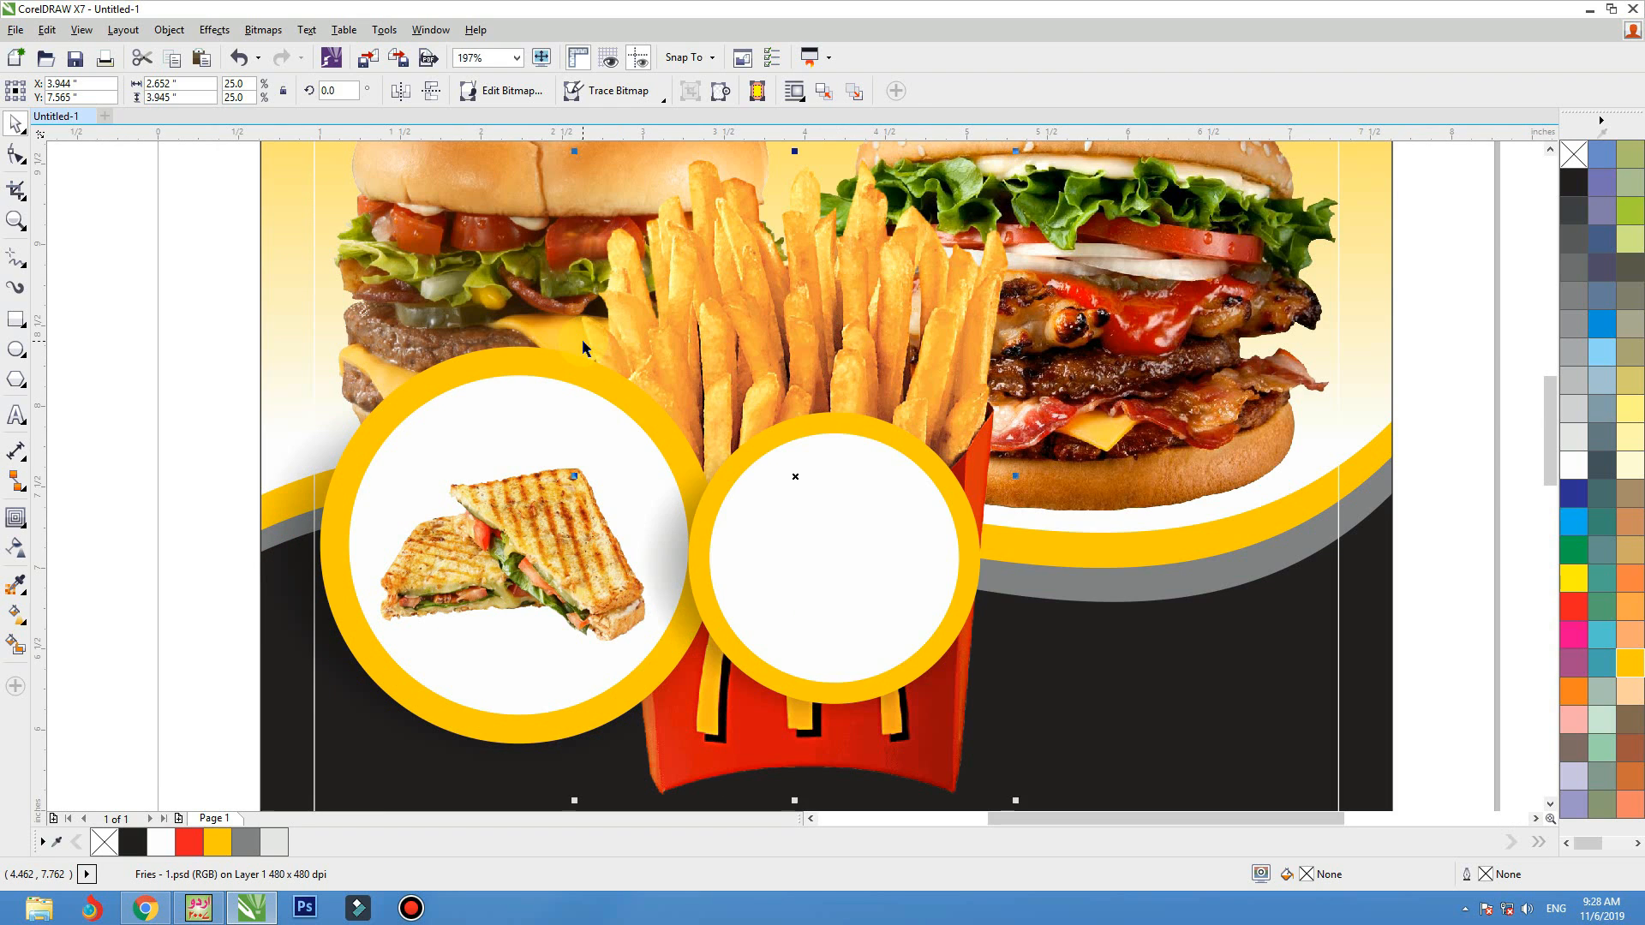
pyautogui.hotkey('shift', 'pageup')
pyautogui.moveTo(1017, 154); pyautogui.dragTo(893, 333)
pyautogui.moveTo(834, 418); pyautogui.dragTo(869, 459)
# Trace a closed Bezier outline about 0.66 by 0.56 inches around the M logo on the fries box
pyautogui.press('F2')
pyautogui.moveTo(965, 505); pyautogui.dragTo(644, 717)
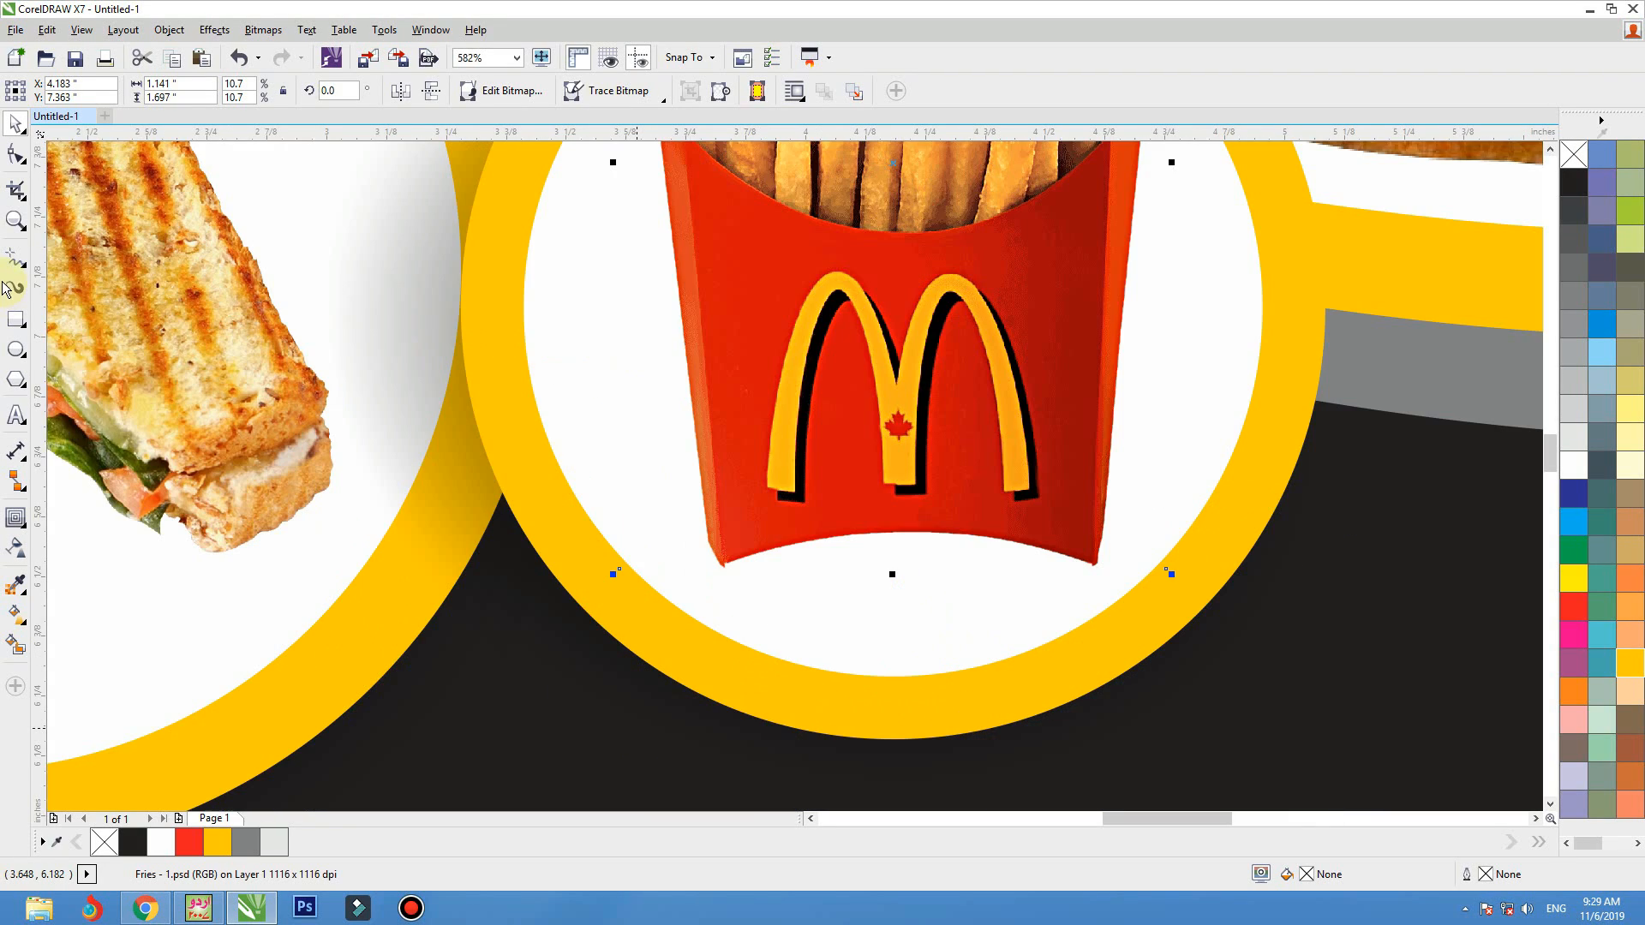
pyautogui.click(28, 273)
pyautogui.click(51, 309)
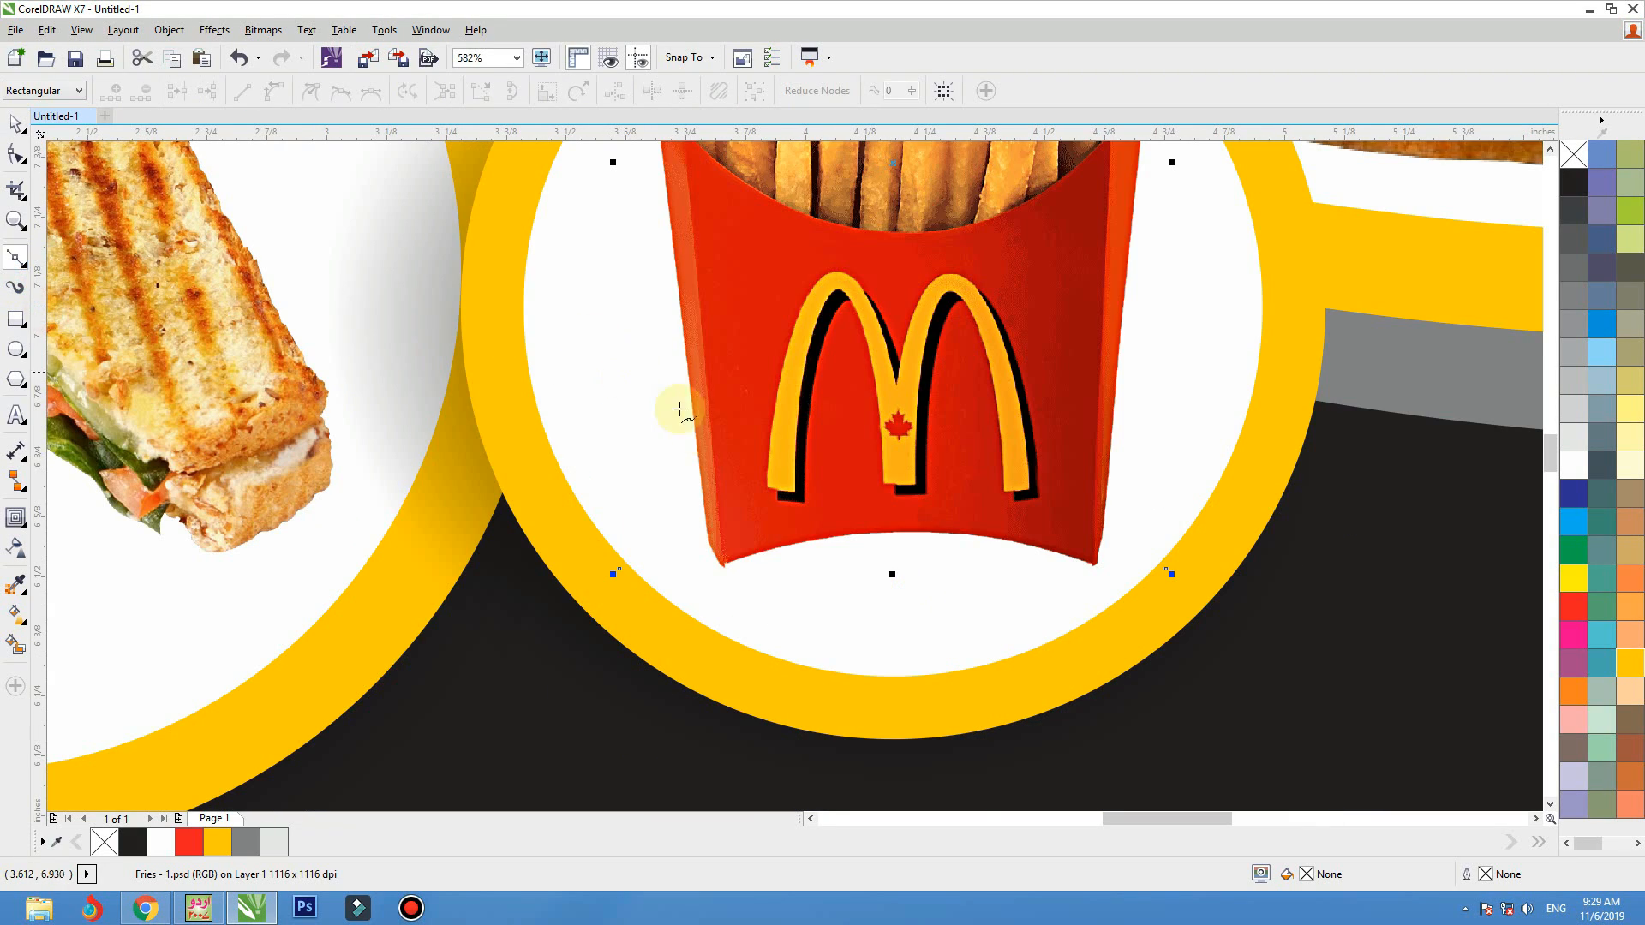
pyautogui.click(783, 512)
pyautogui.click(827, 517)
pyautogui.click(865, 515)
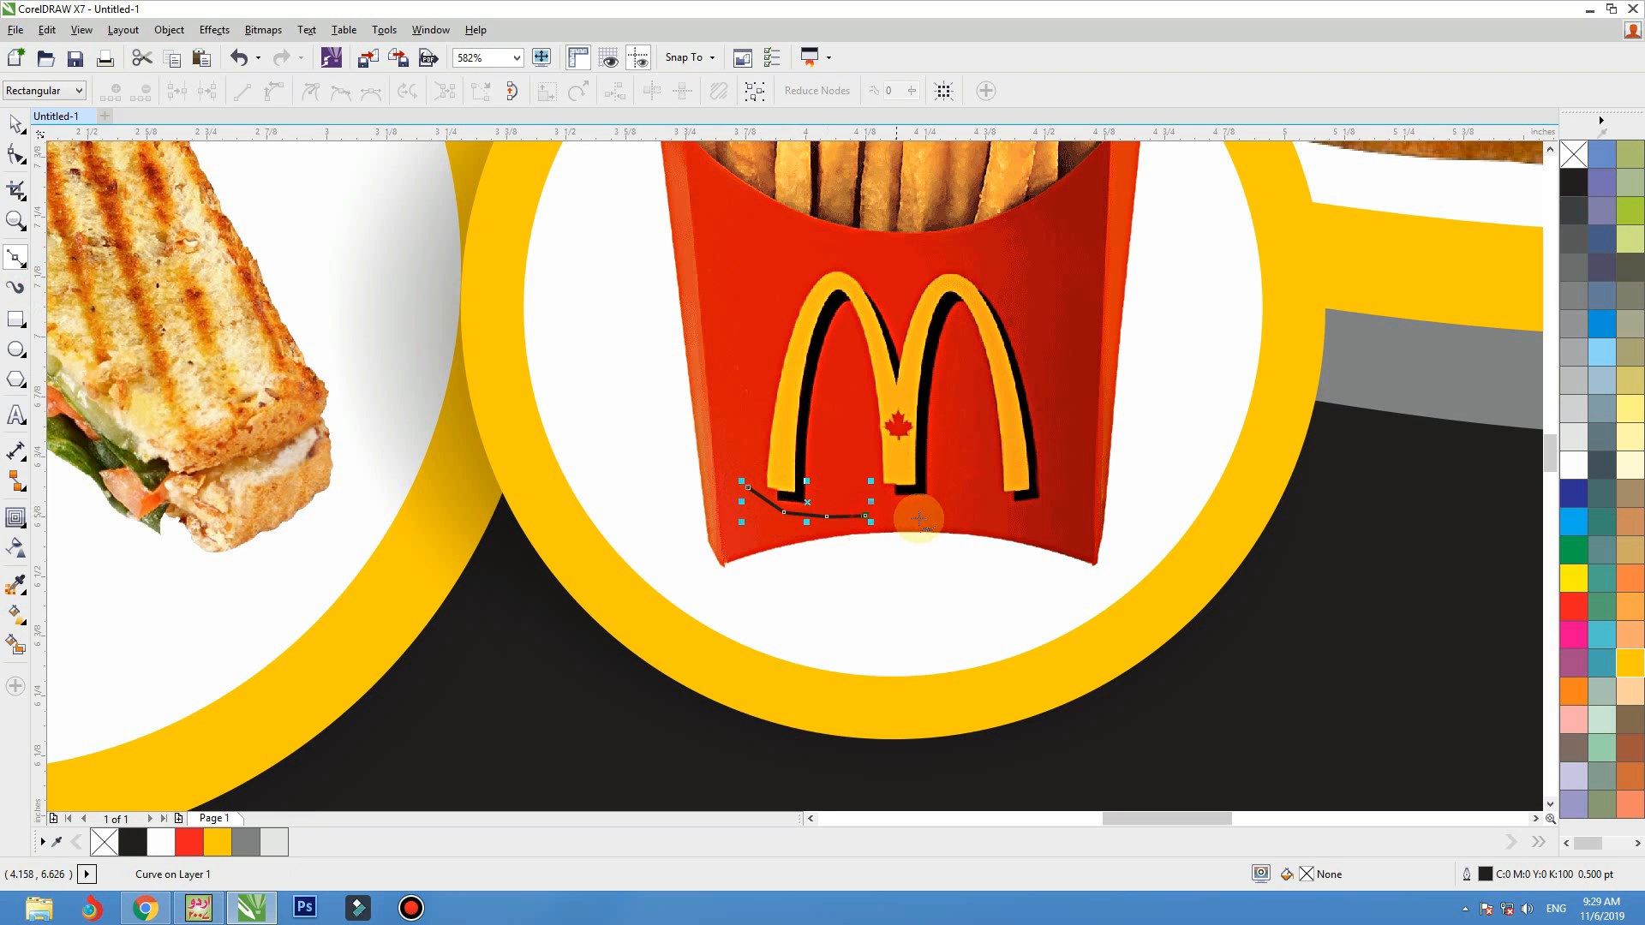
pyautogui.click(925, 518)
pyautogui.click(1006, 518)
pyautogui.click(1046, 515)
pyautogui.click(1056, 490)
pyautogui.click(1054, 368)
pyautogui.click(1046, 323)
pyautogui.click(1032, 290)
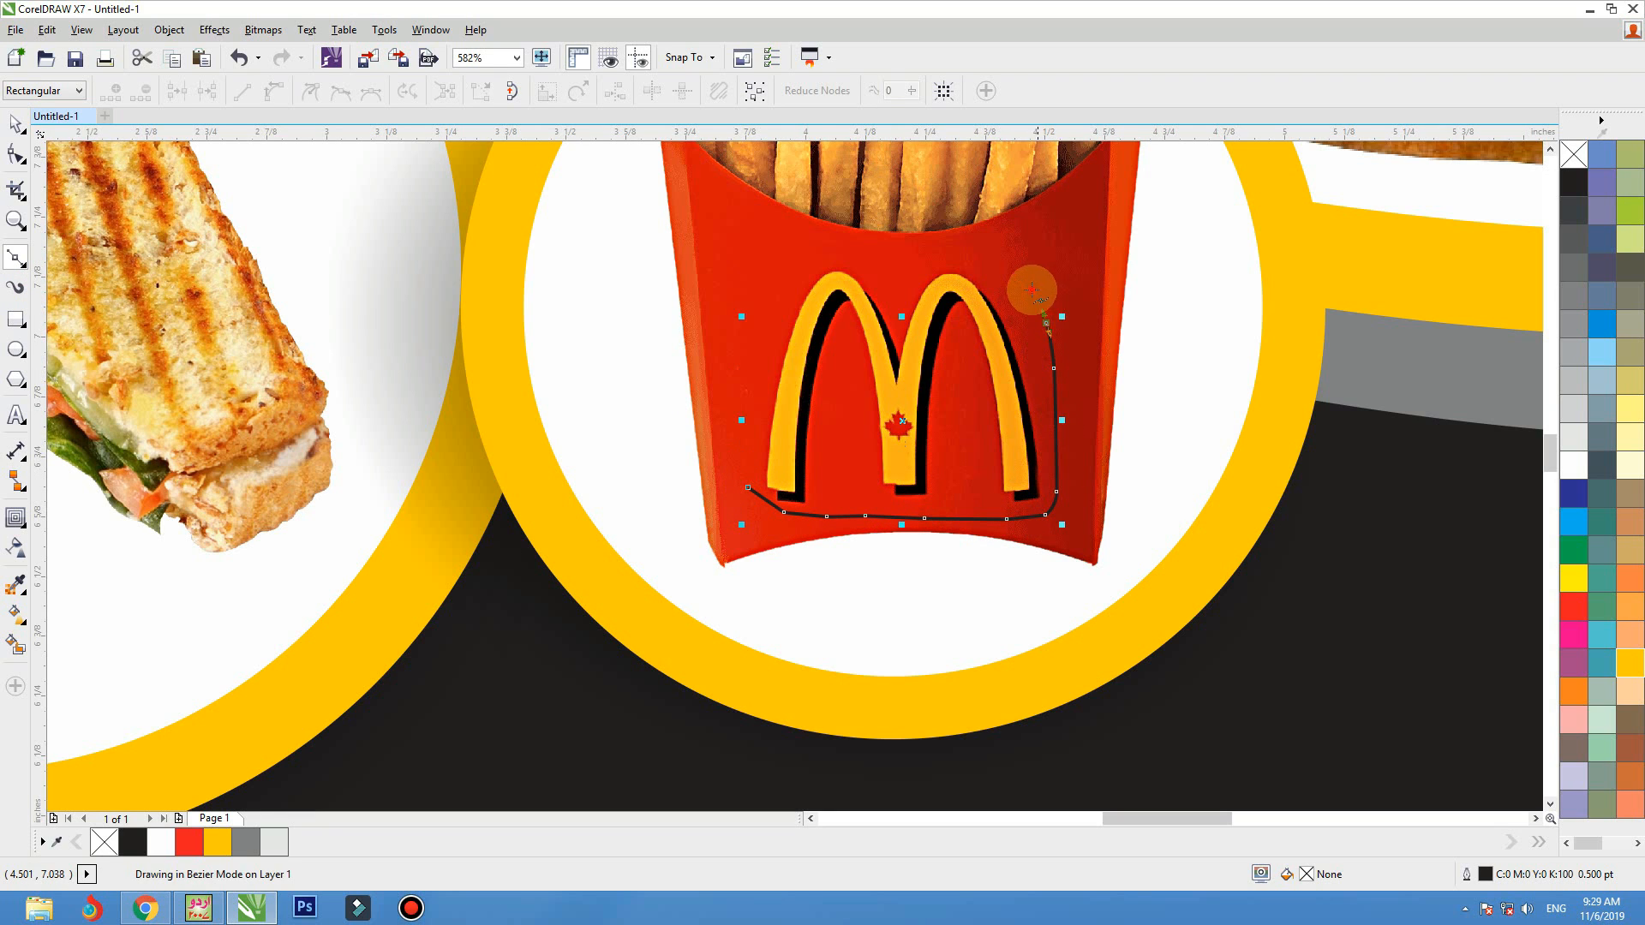
pyautogui.click(1013, 269)
pyautogui.doubleClick(955, 254)
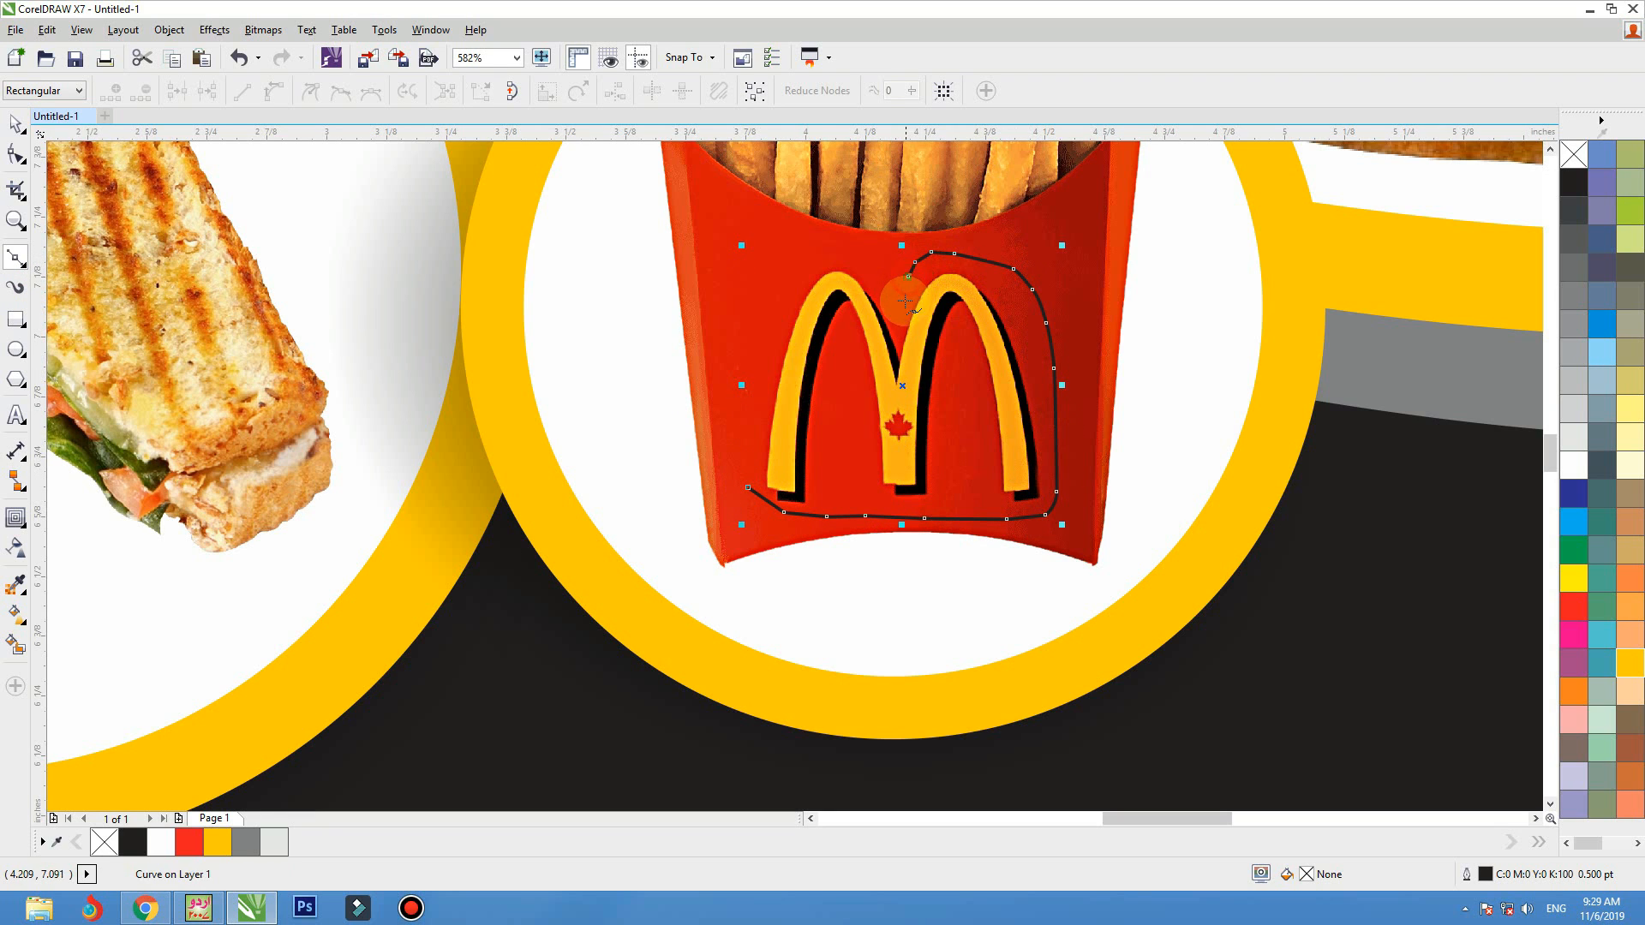
pyautogui.click(864, 265)
pyautogui.click(833, 260)
pyautogui.click(801, 264)
pyautogui.click(780, 285)
pyautogui.click(765, 367)
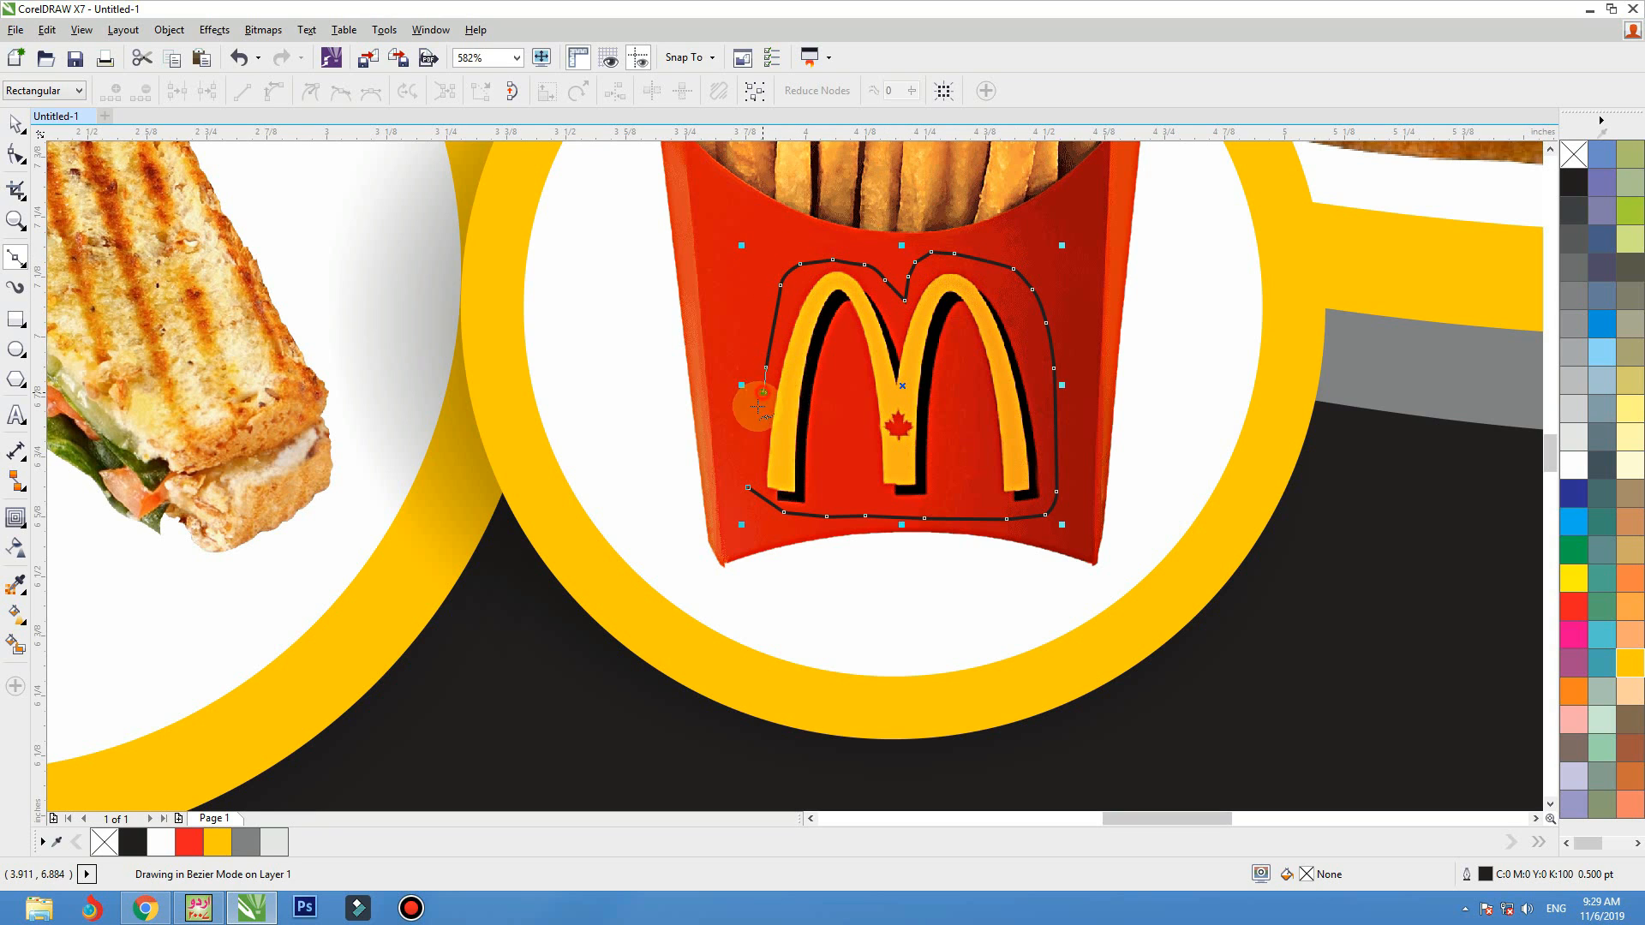
pyautogui.click(752, 417)
pyautogui.click(744, 455)
pyautogui.click(748, 487)
pyautogui.press('space')
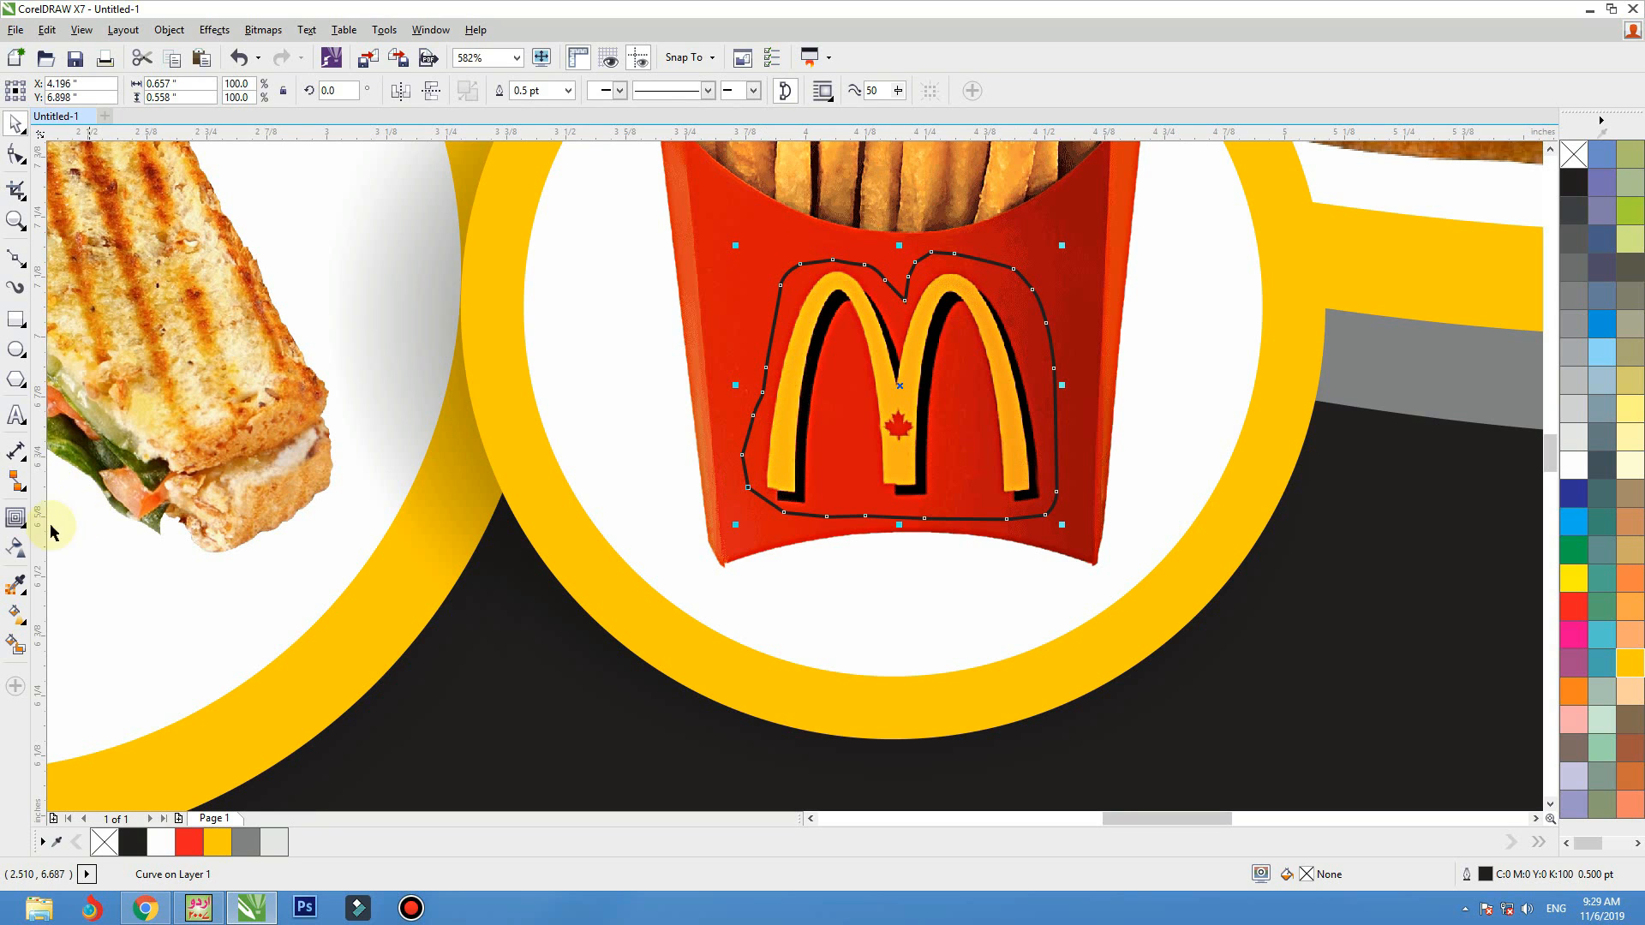
# Sample the red of the fries box with the Color Eyedropper and fill the traced shape with it
pyautogui.click(29, 594)
pyautogui.click(81, 583)
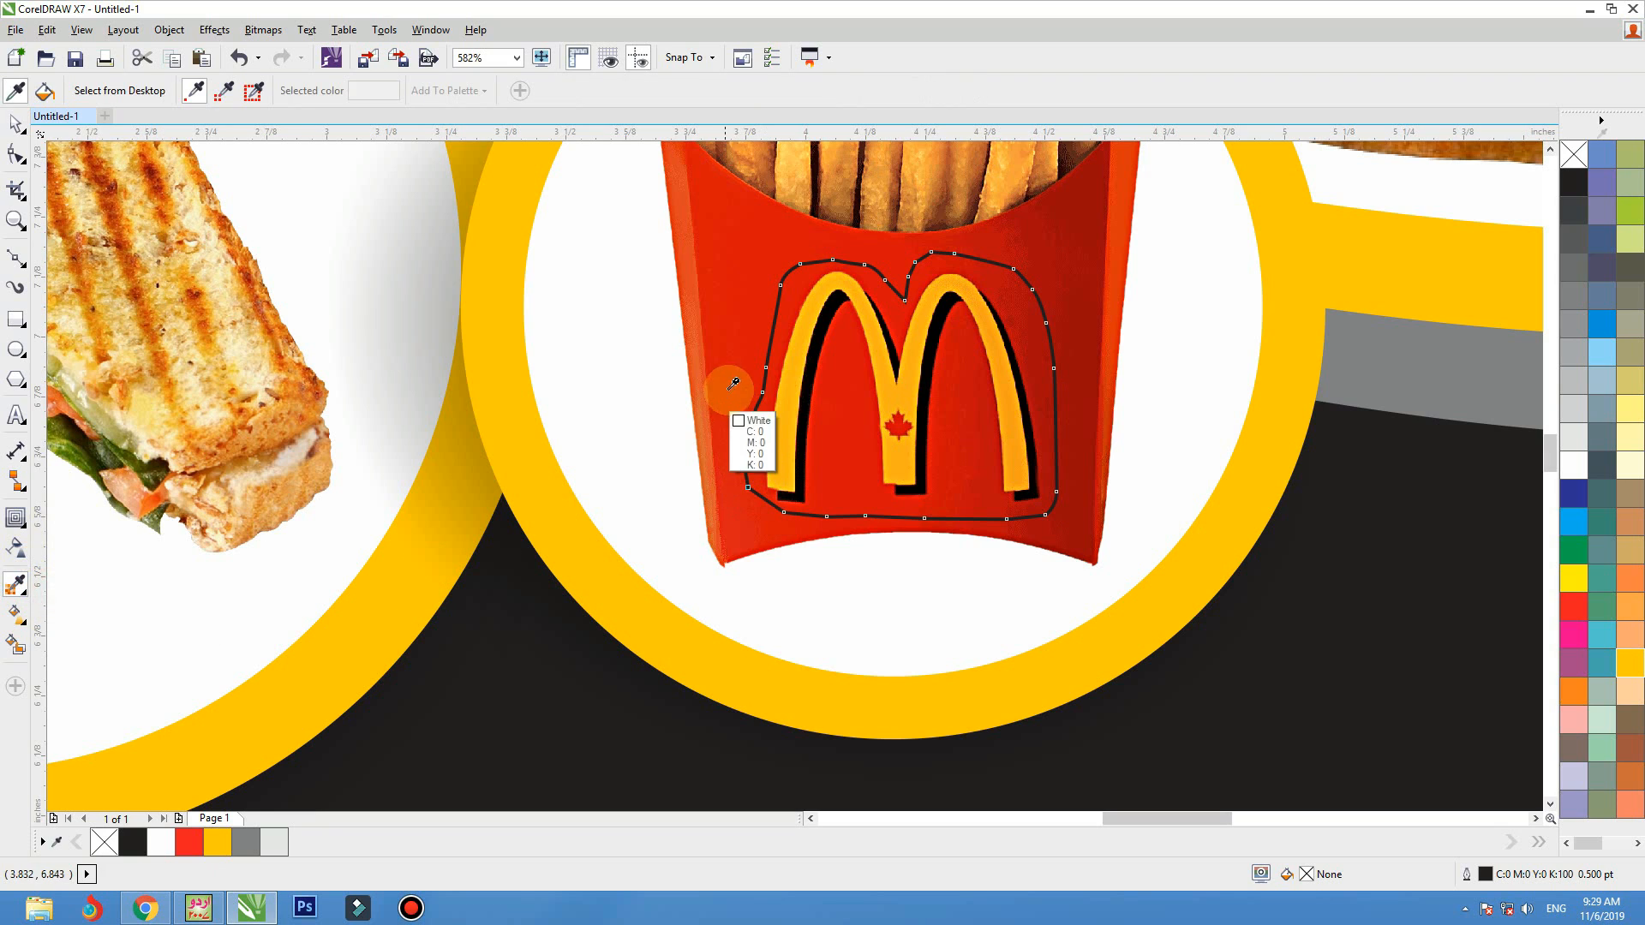
pyautogui.click(732, 394)
pyautogui.click(758, 416)
pyautogui.press('space')
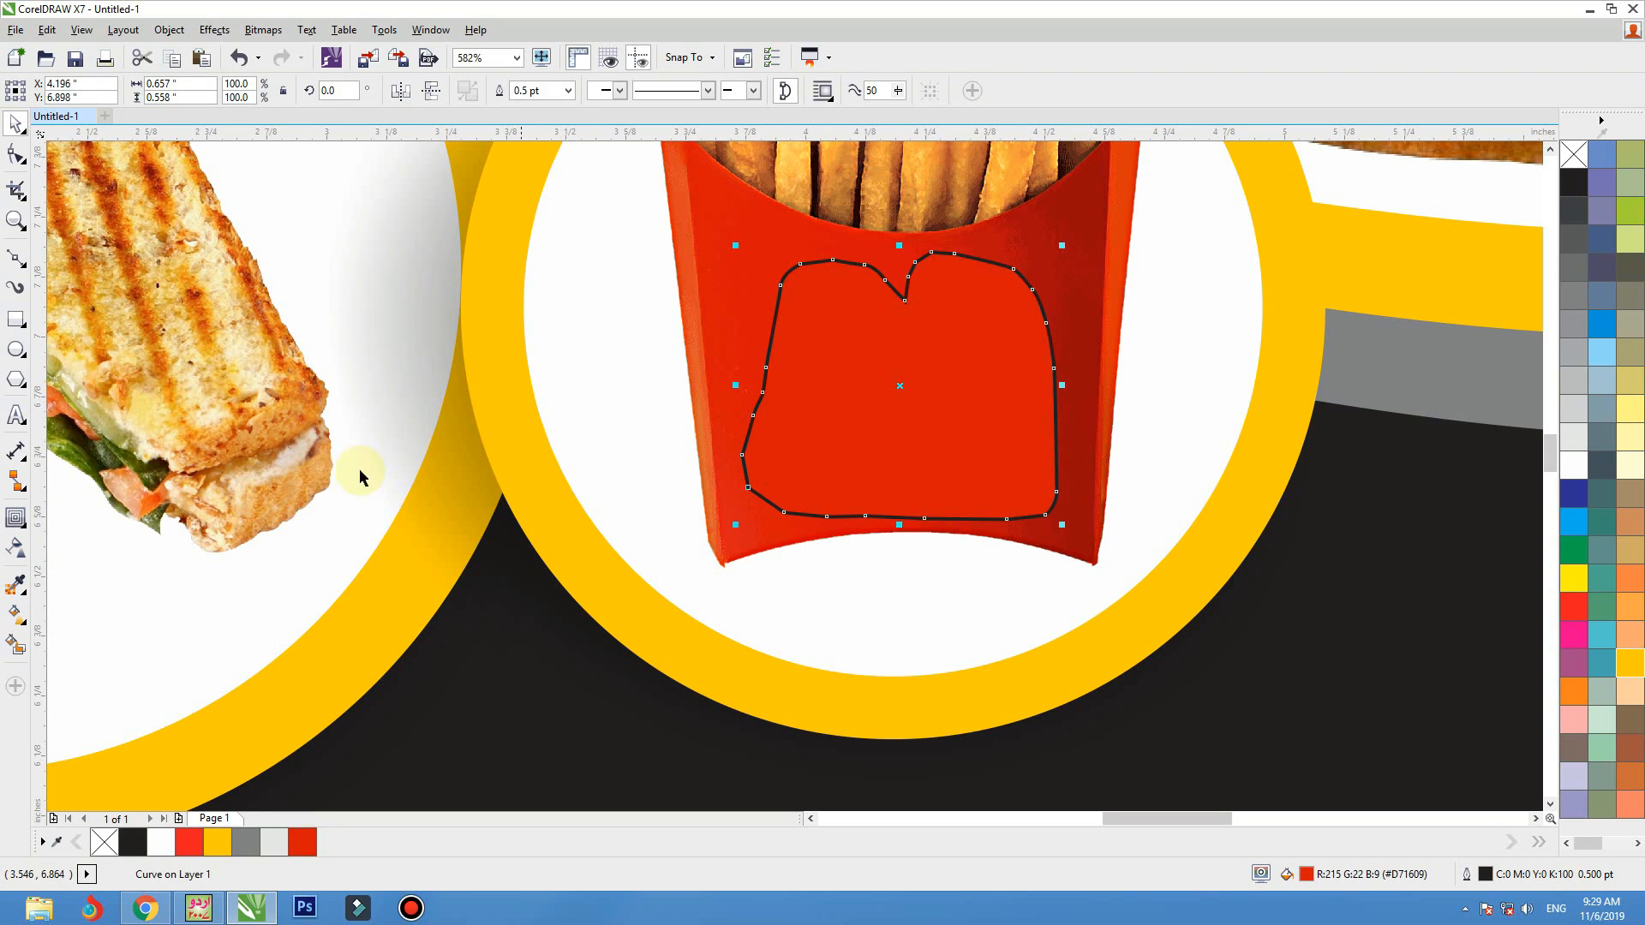
# Give the traced shape a diagonal gradient from its lower left to upper right, ending in the dark red #A80A0D sampled from the box
pyautogui.click(28, 629)
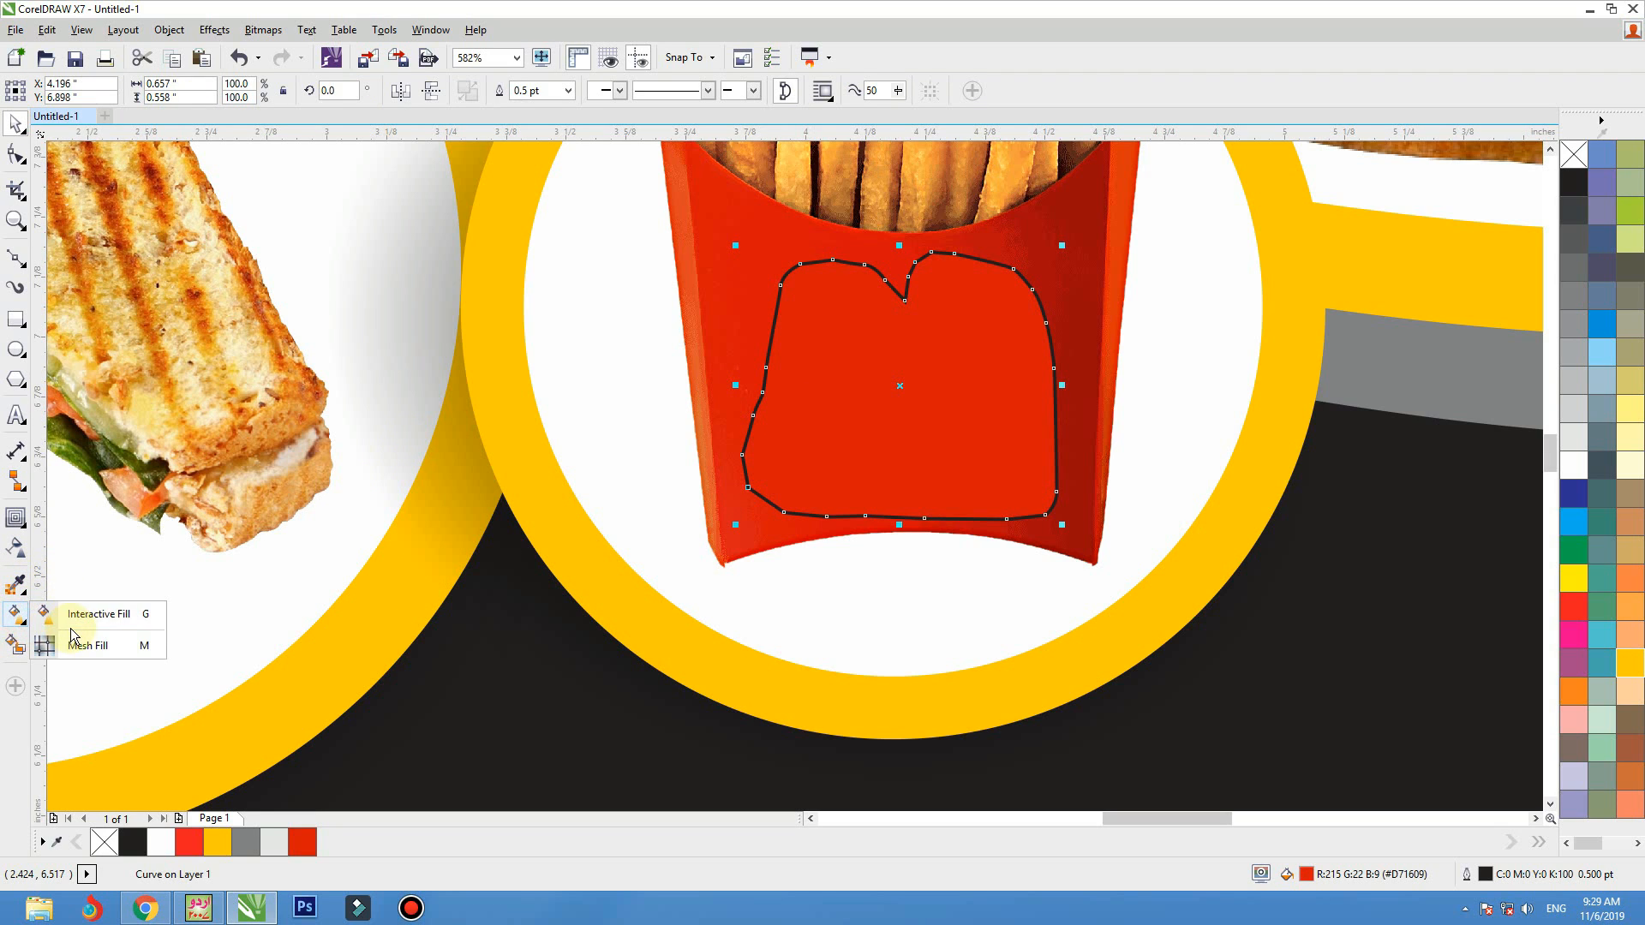
pyautogui.moveTo(735, 501); pyautogui.dragTo(1037, 330)
pyautogui.click(1051, 349)
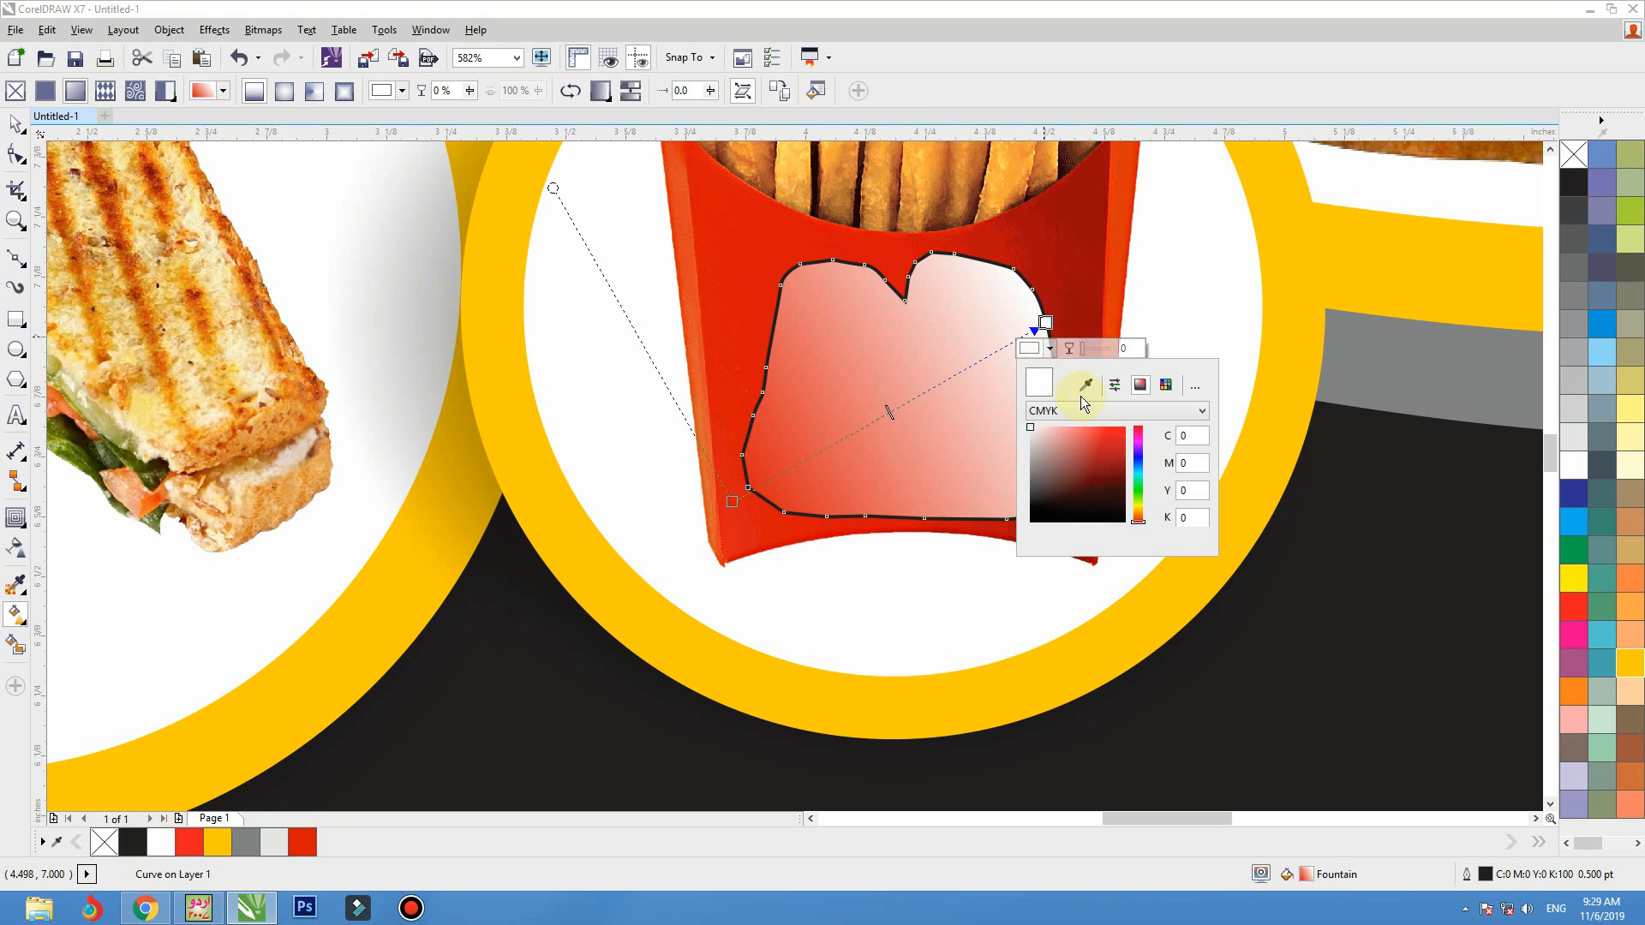
pyautogui.click(1085, 385)
pyautogui.click(1066, 257)
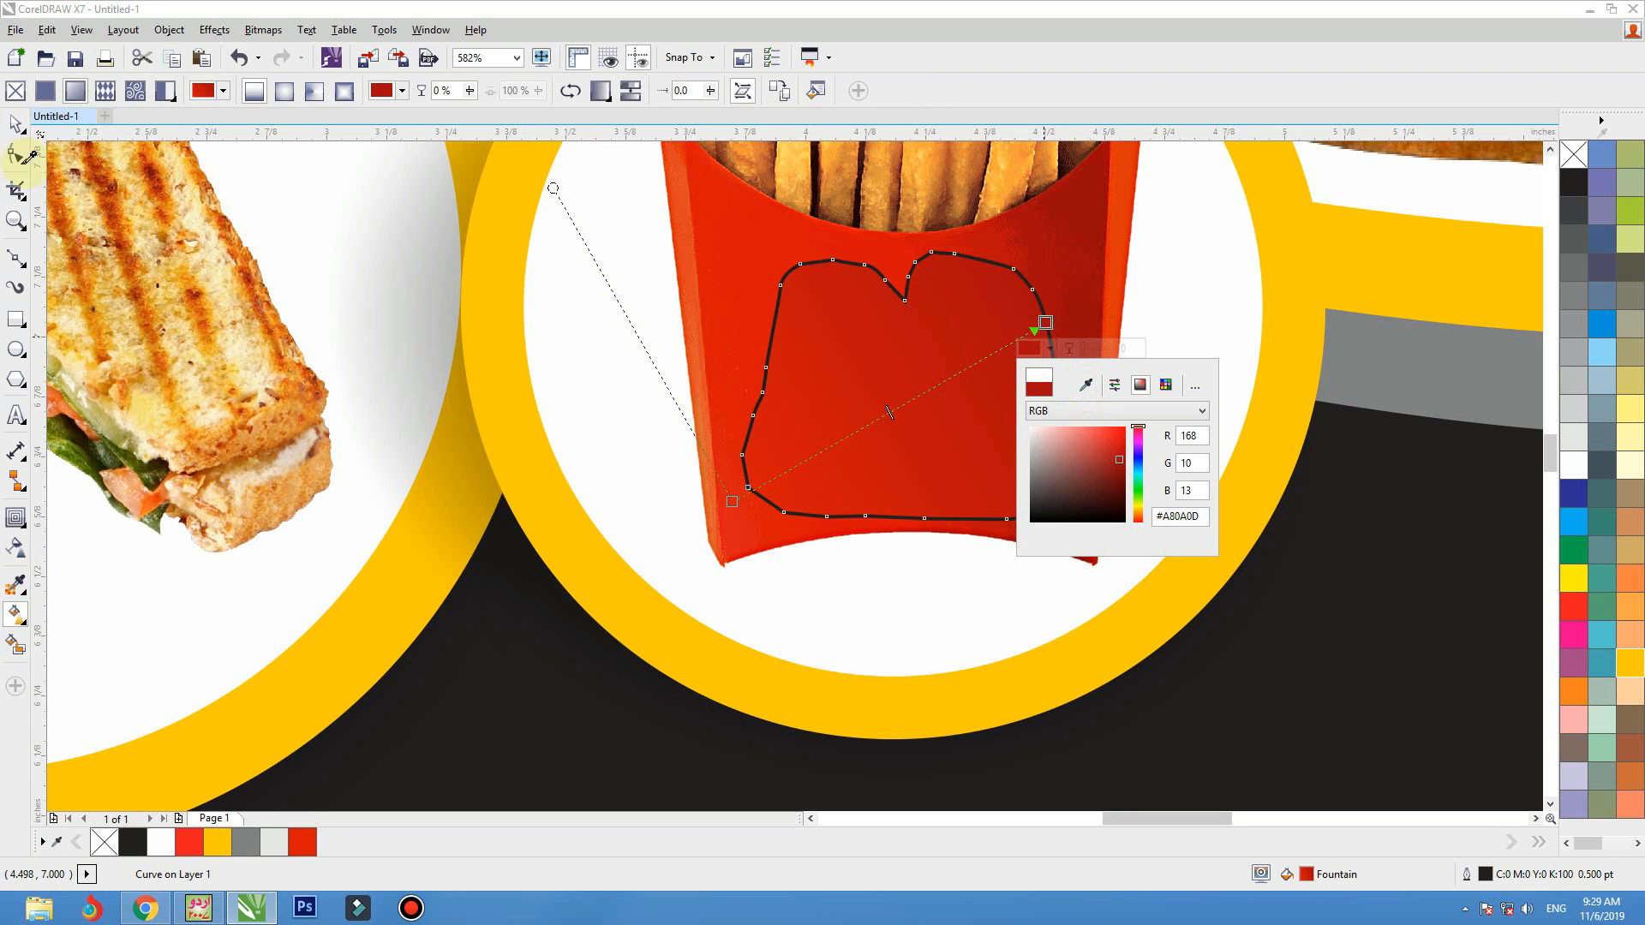
pyautogui.click(10, 124)
# Remove the outline of the logo patch and group it with the fries picture
pyautogui.press('F3')
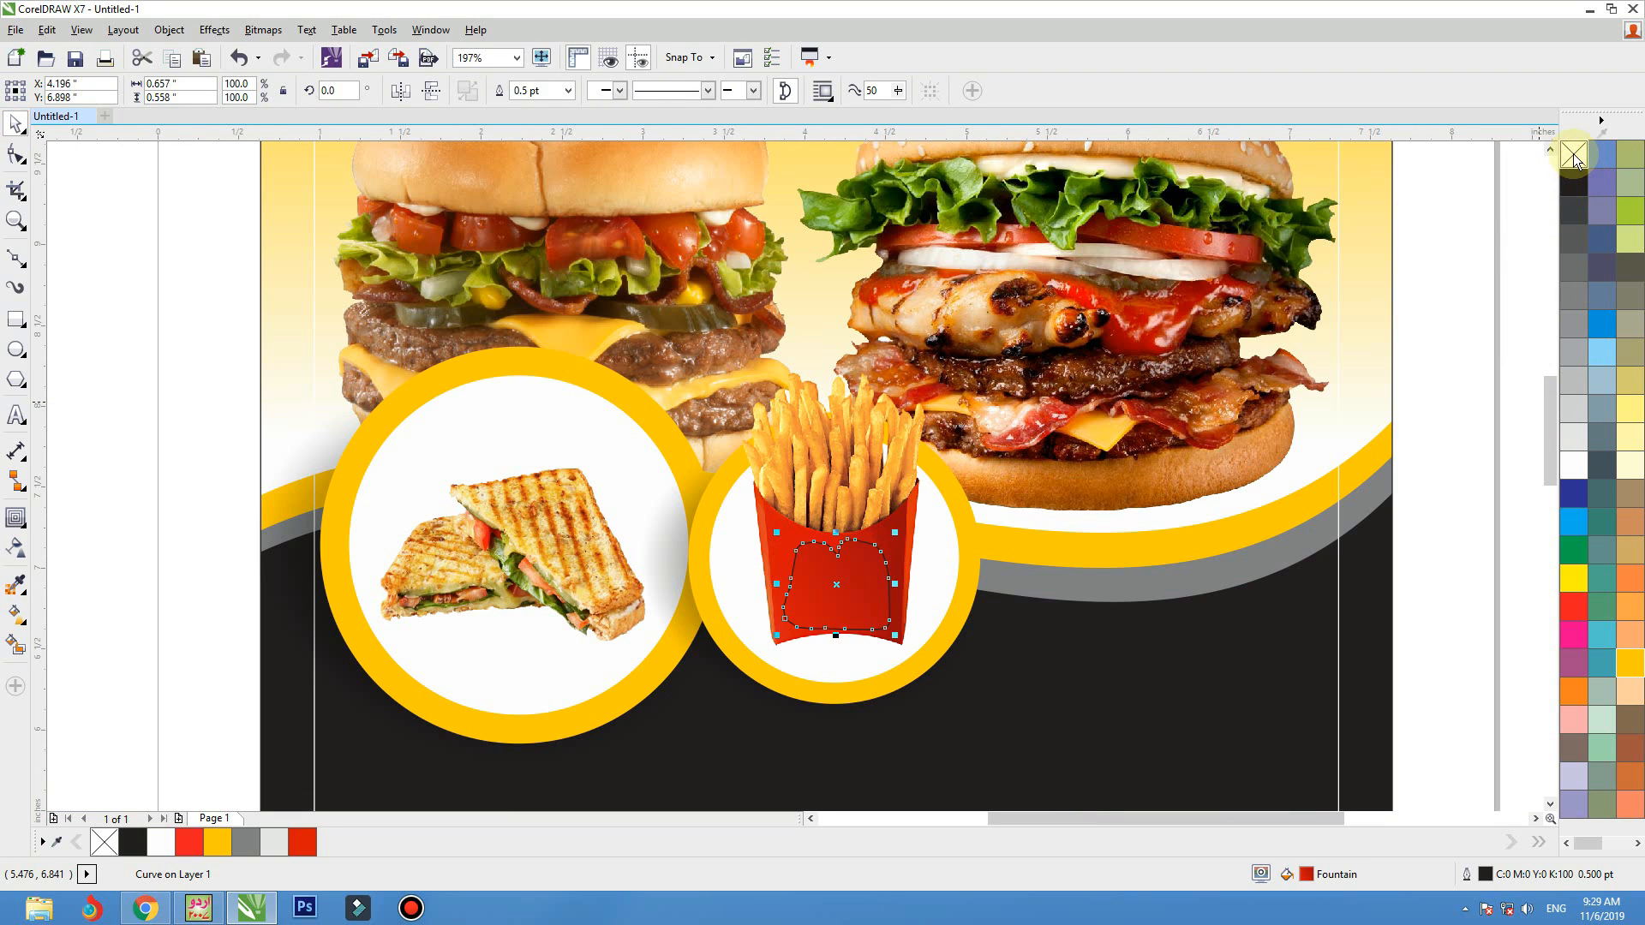
pyautogui.keyDown('shift'); pyautogui.click(855, 454); pyautogui.keyUp('shift')
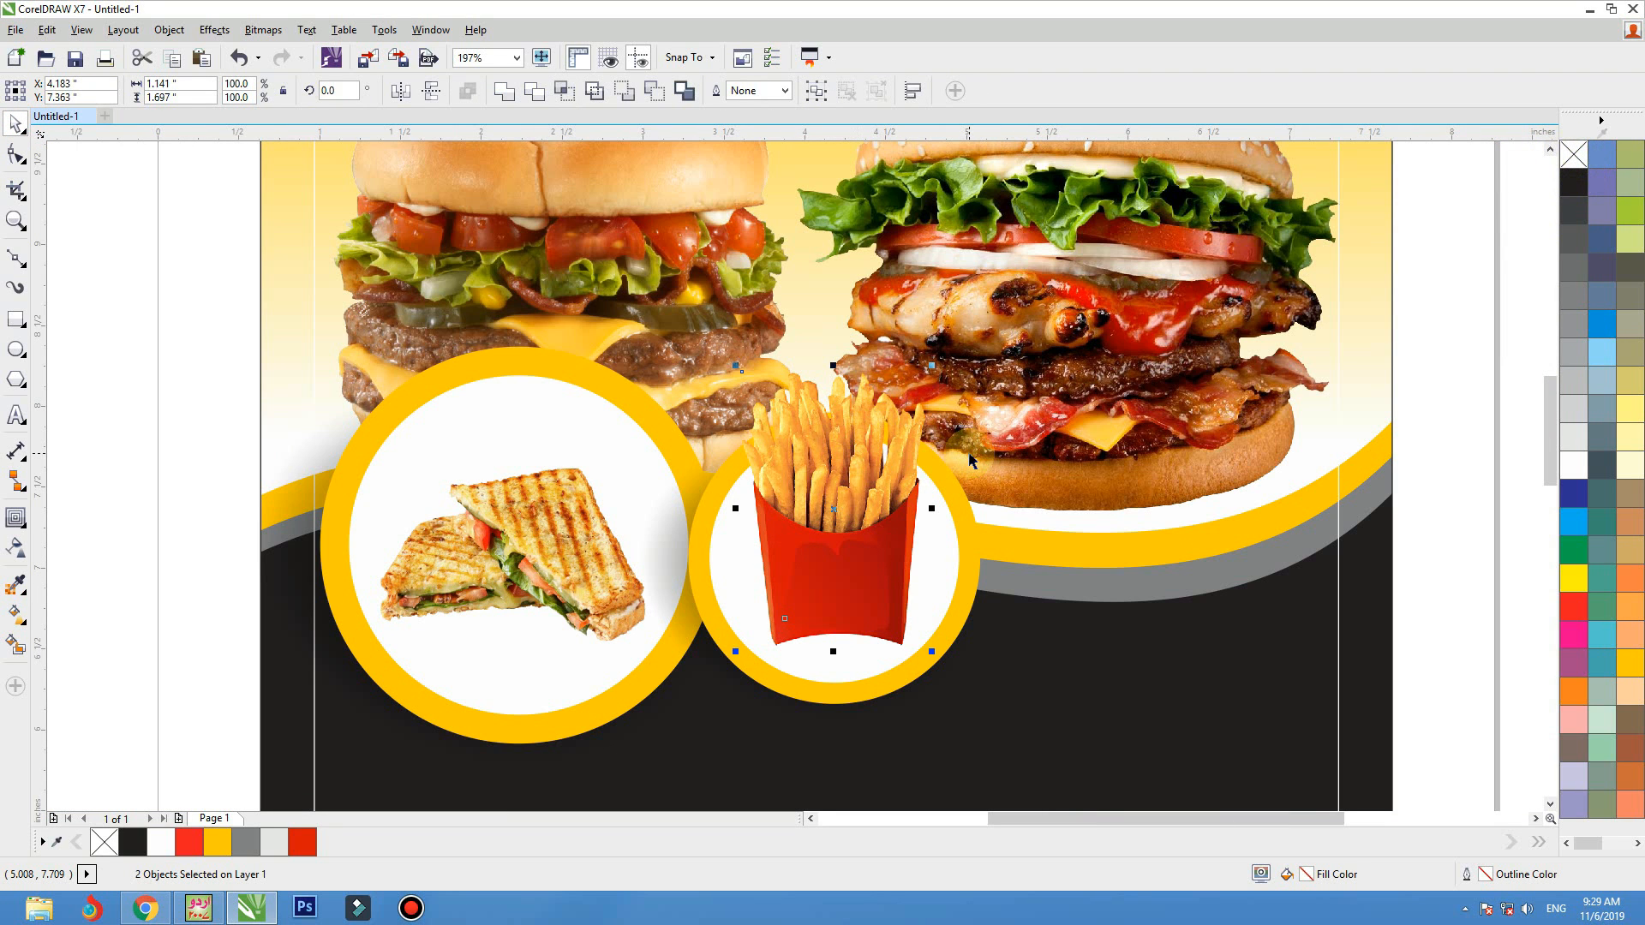
pyautogui.hotkey('ctrl', 'g')
pyautogui.scroll(-2, 820, 574)
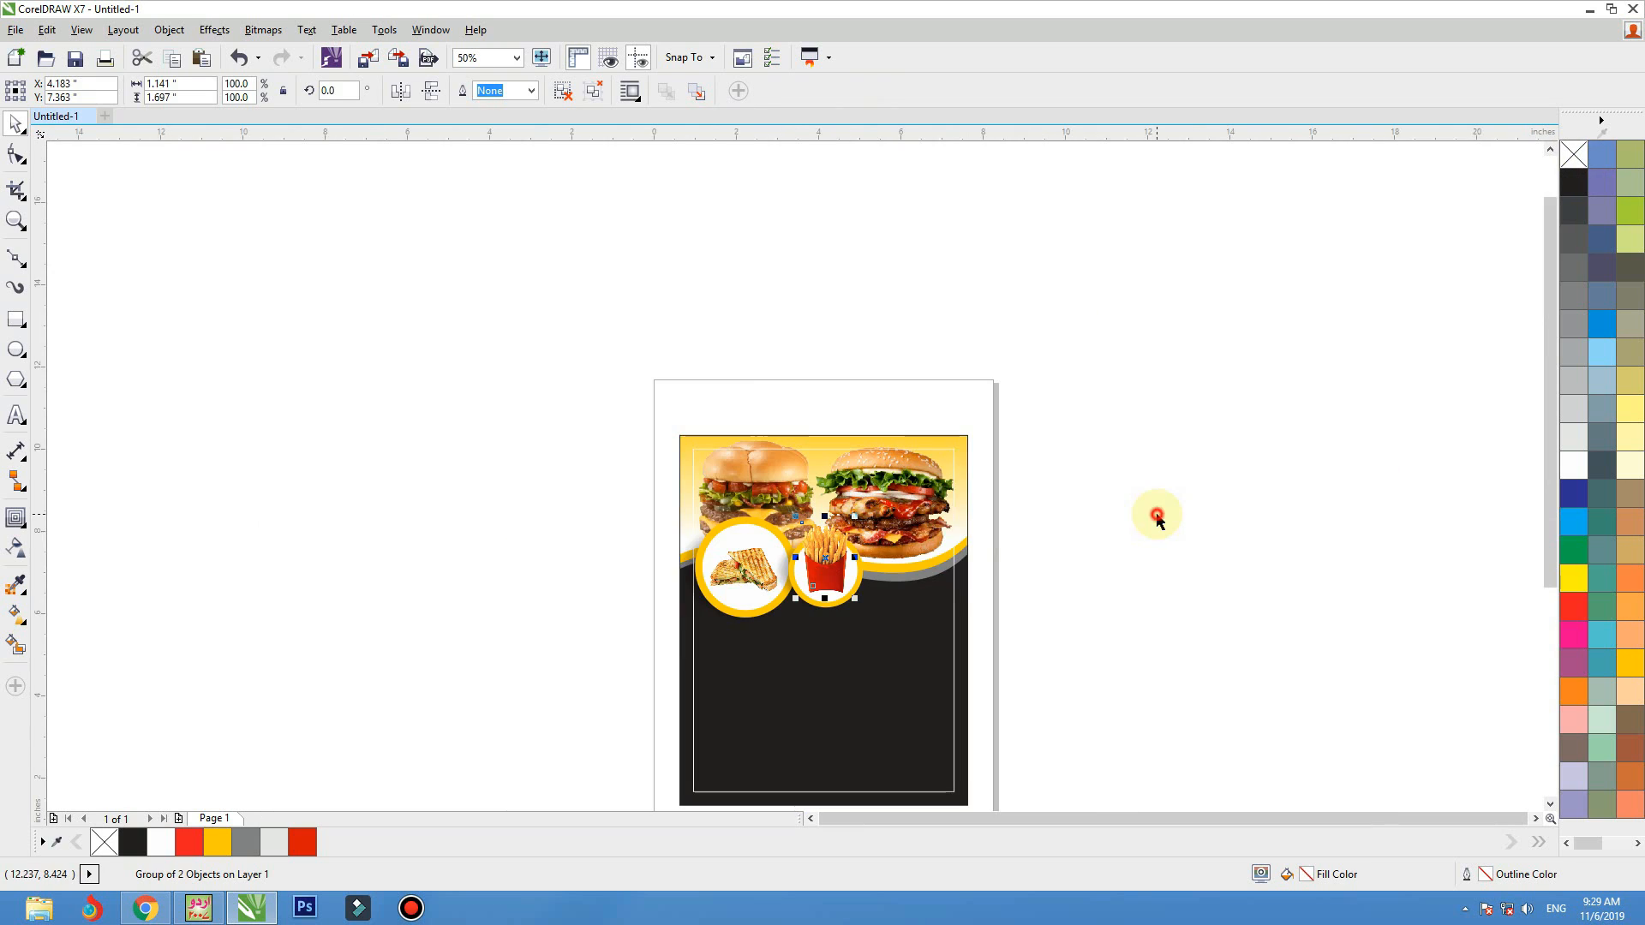
pyautogui.click(1153, 514)
pyautogui.press('F4')
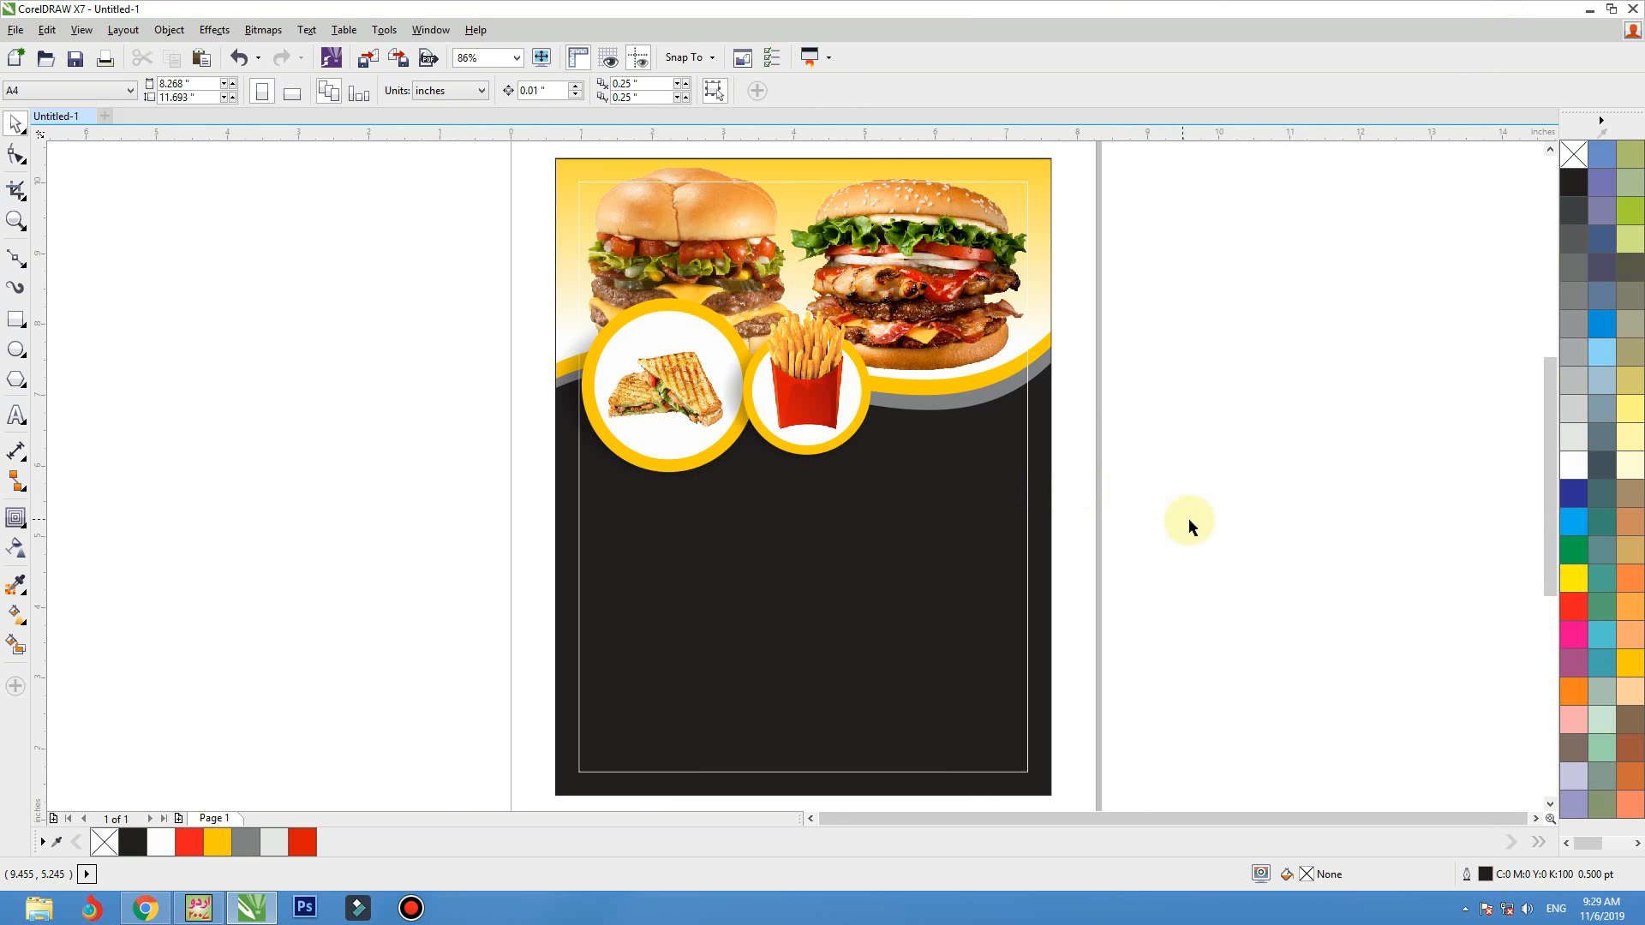
pyautogui.click(1032, 445)
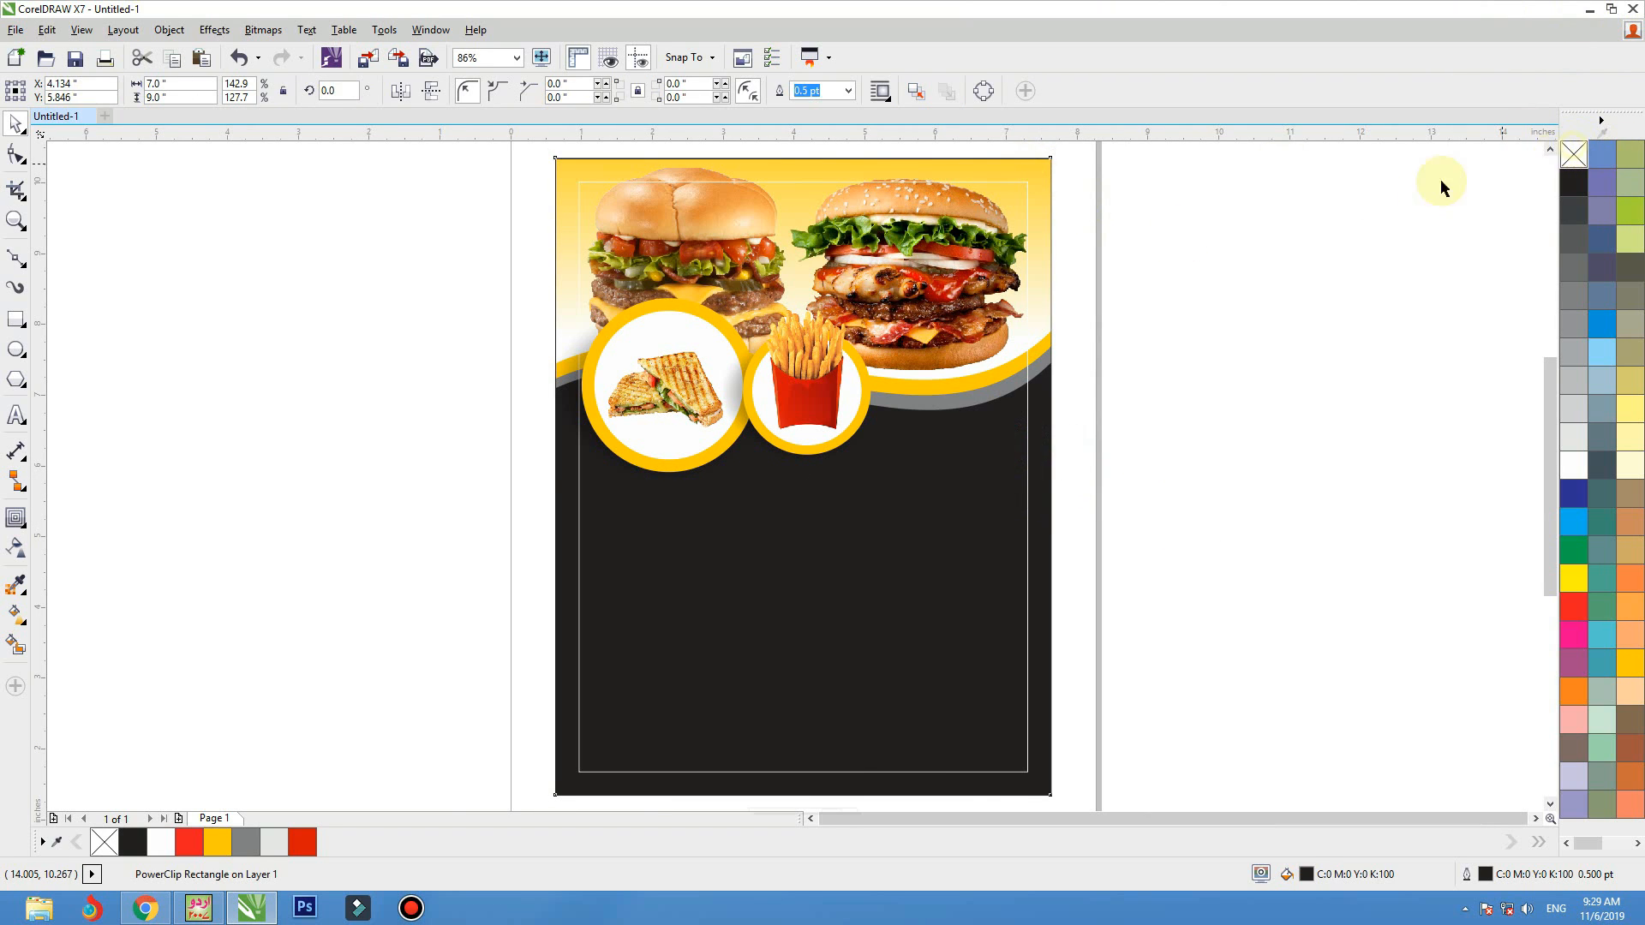
pyautogui.click(1237, 361)
pyautogui.click(752, 437)
pyautogui.click(553, 437)
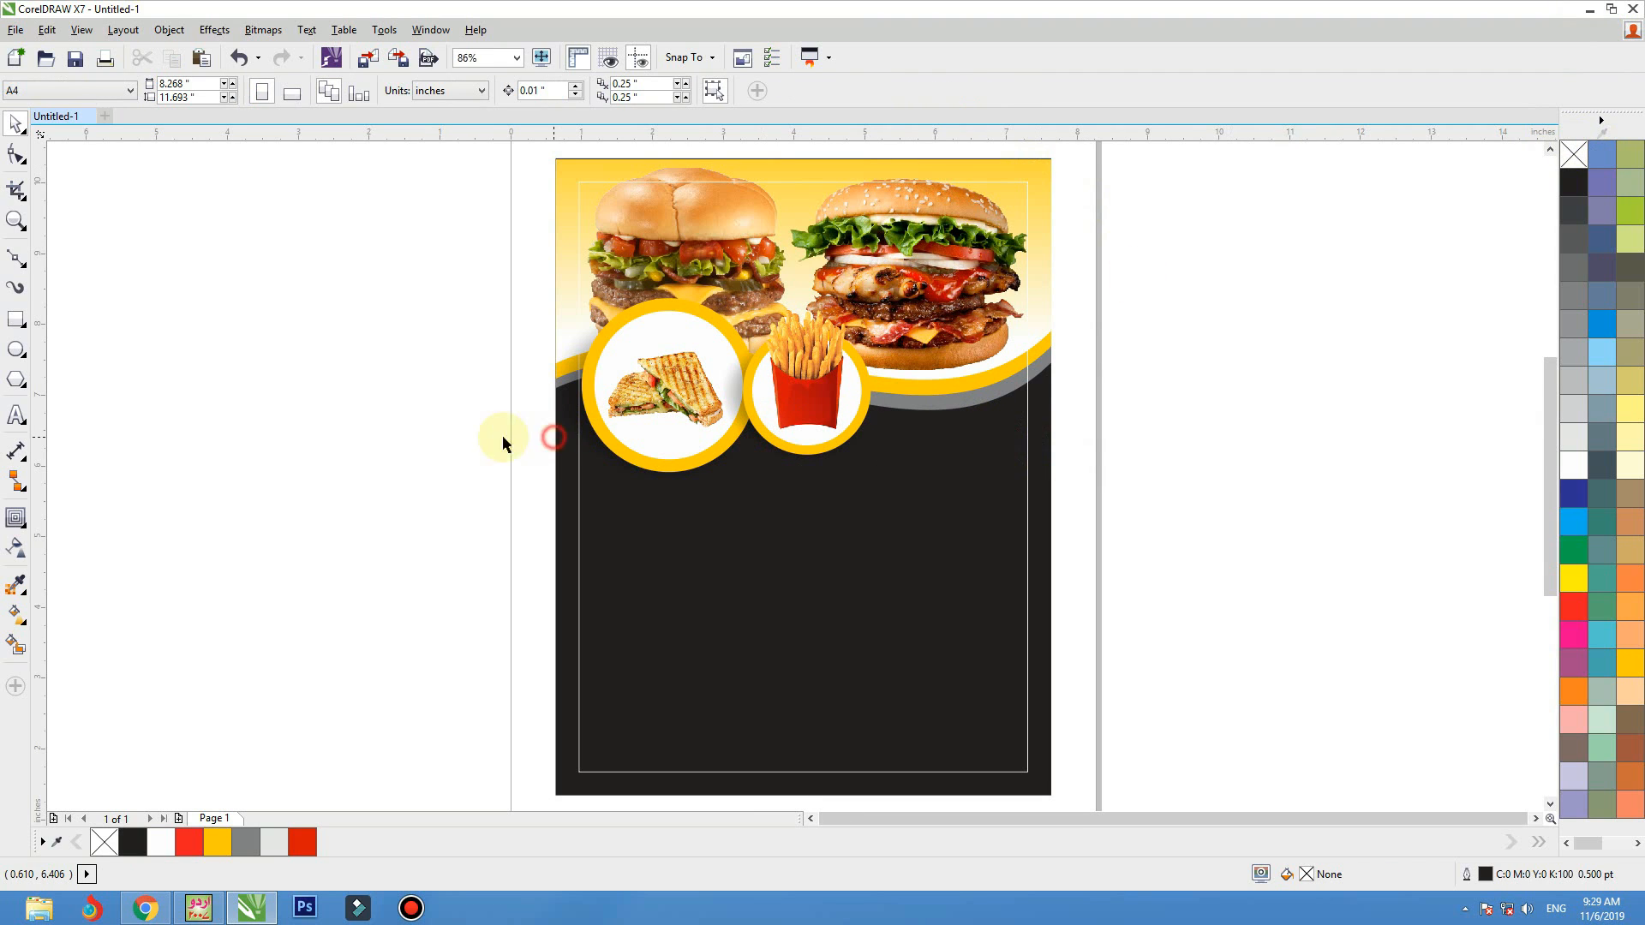
# Draw a star about 1.38 by 1.31 inches on the empty area left of the flyer page
pyautogui.click(18, 350)
pyautogui.click(25, 386)
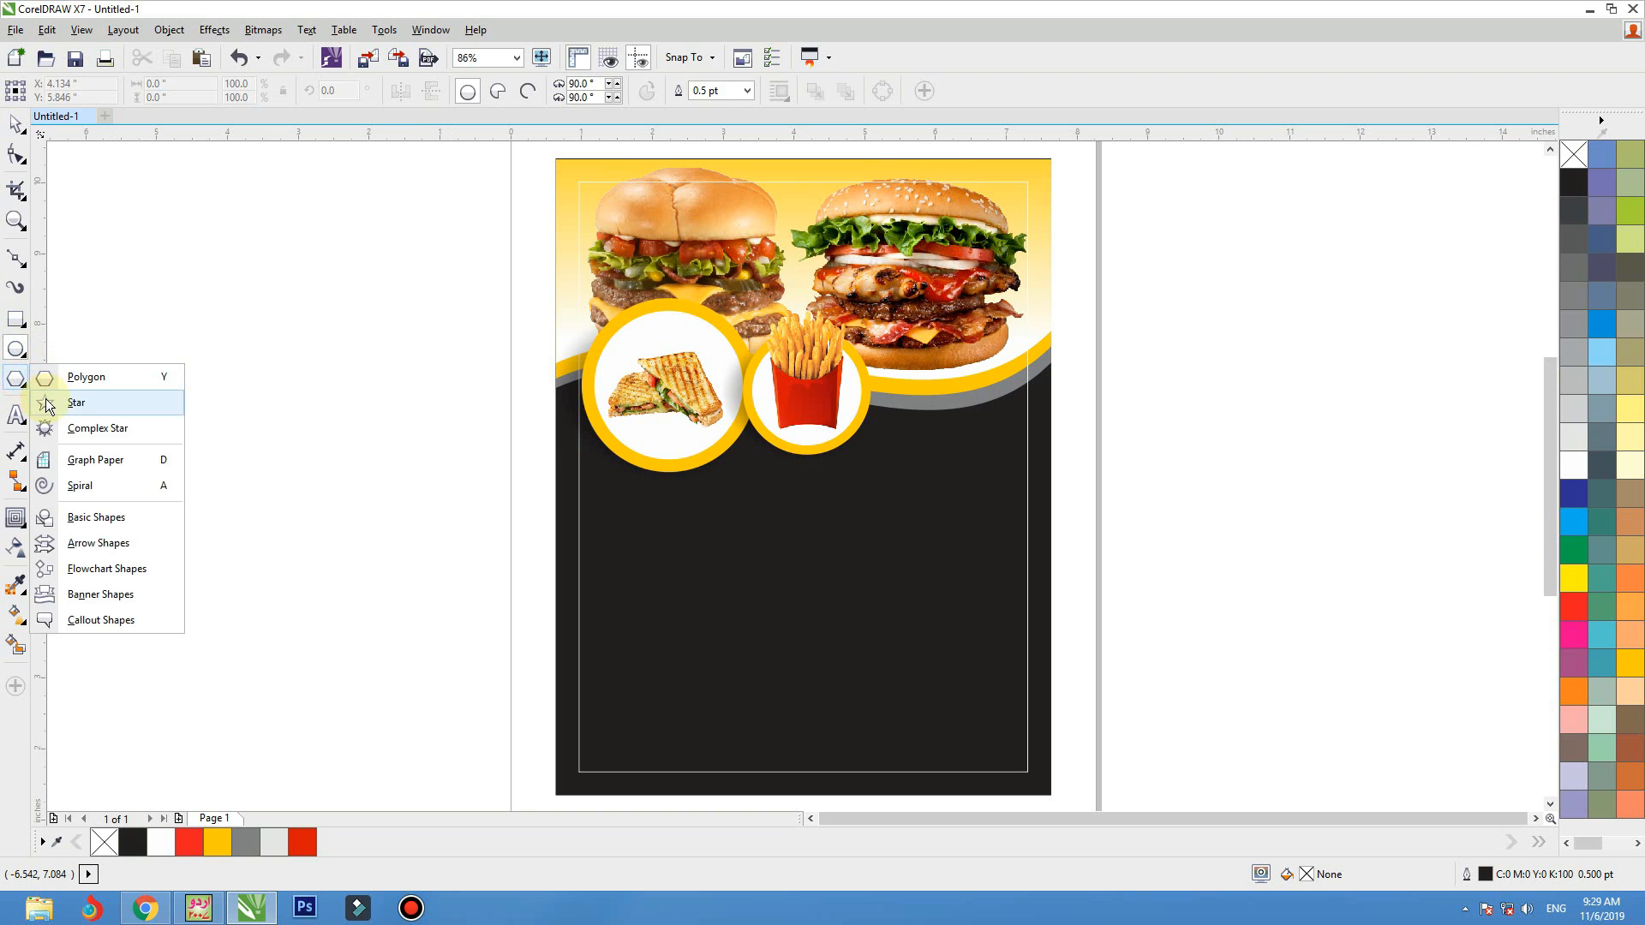
pyautogui.click(47, 404)
pyautogui.moveTo(336, 367); pyautogui.dragTo(439, 467)
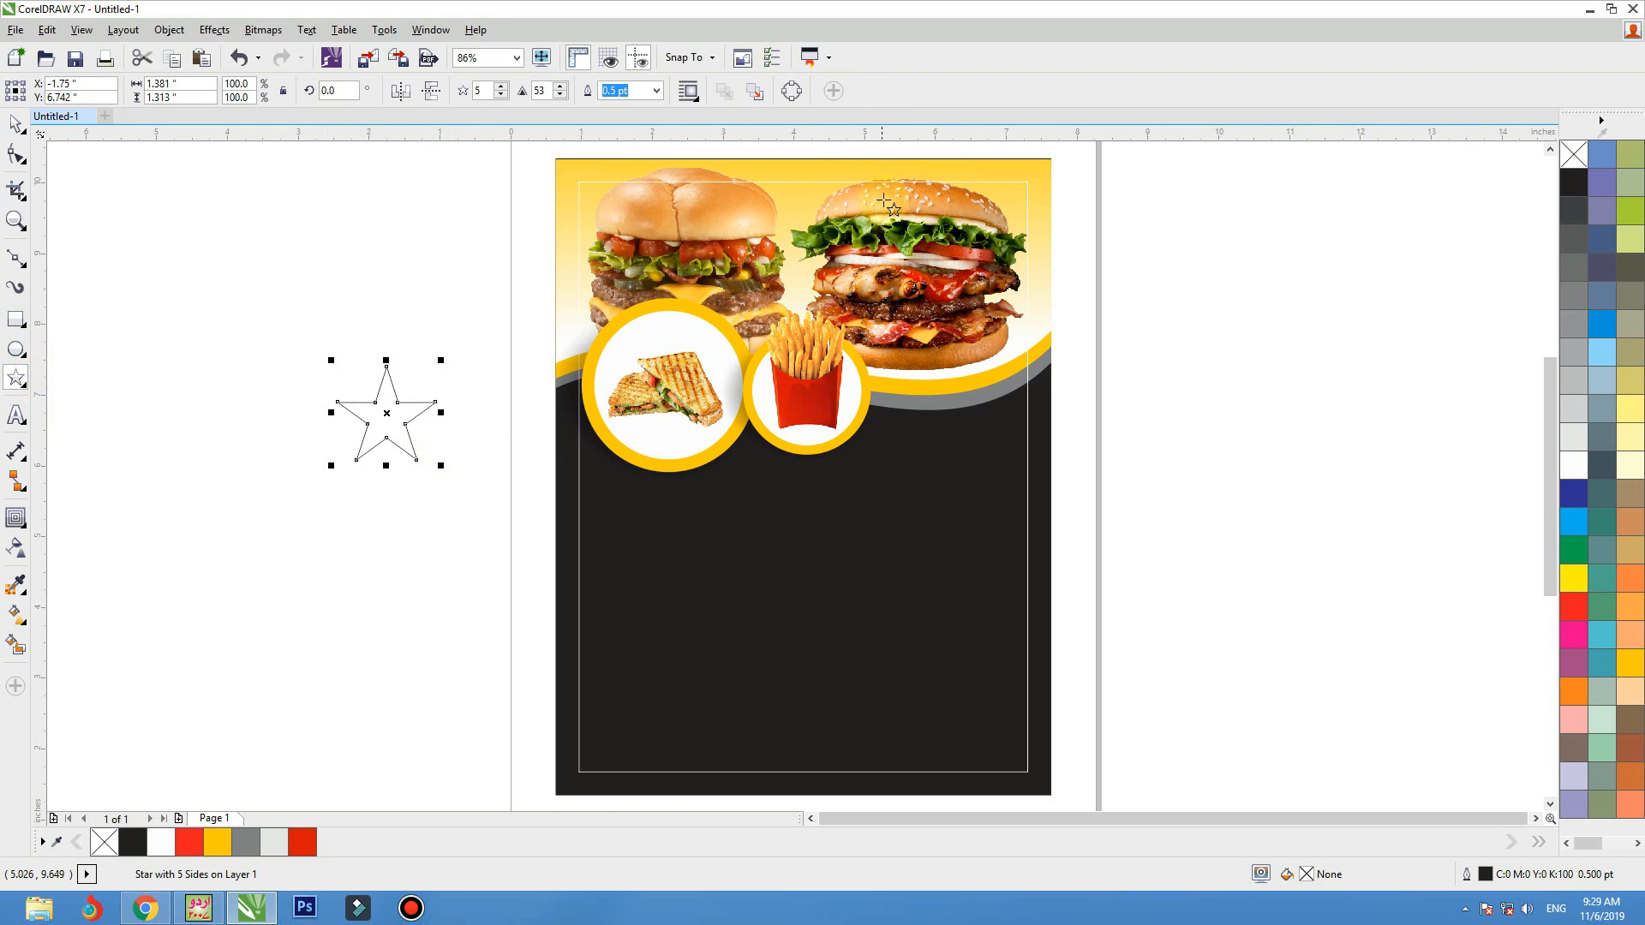
# Set the star to 10 points with a sharpness of 6
pyautogui.hotkey('shift', 'F2')
pyautogui.press('F3')
pyautogui.click(501, 95)
pyautogui.click(500, 86)
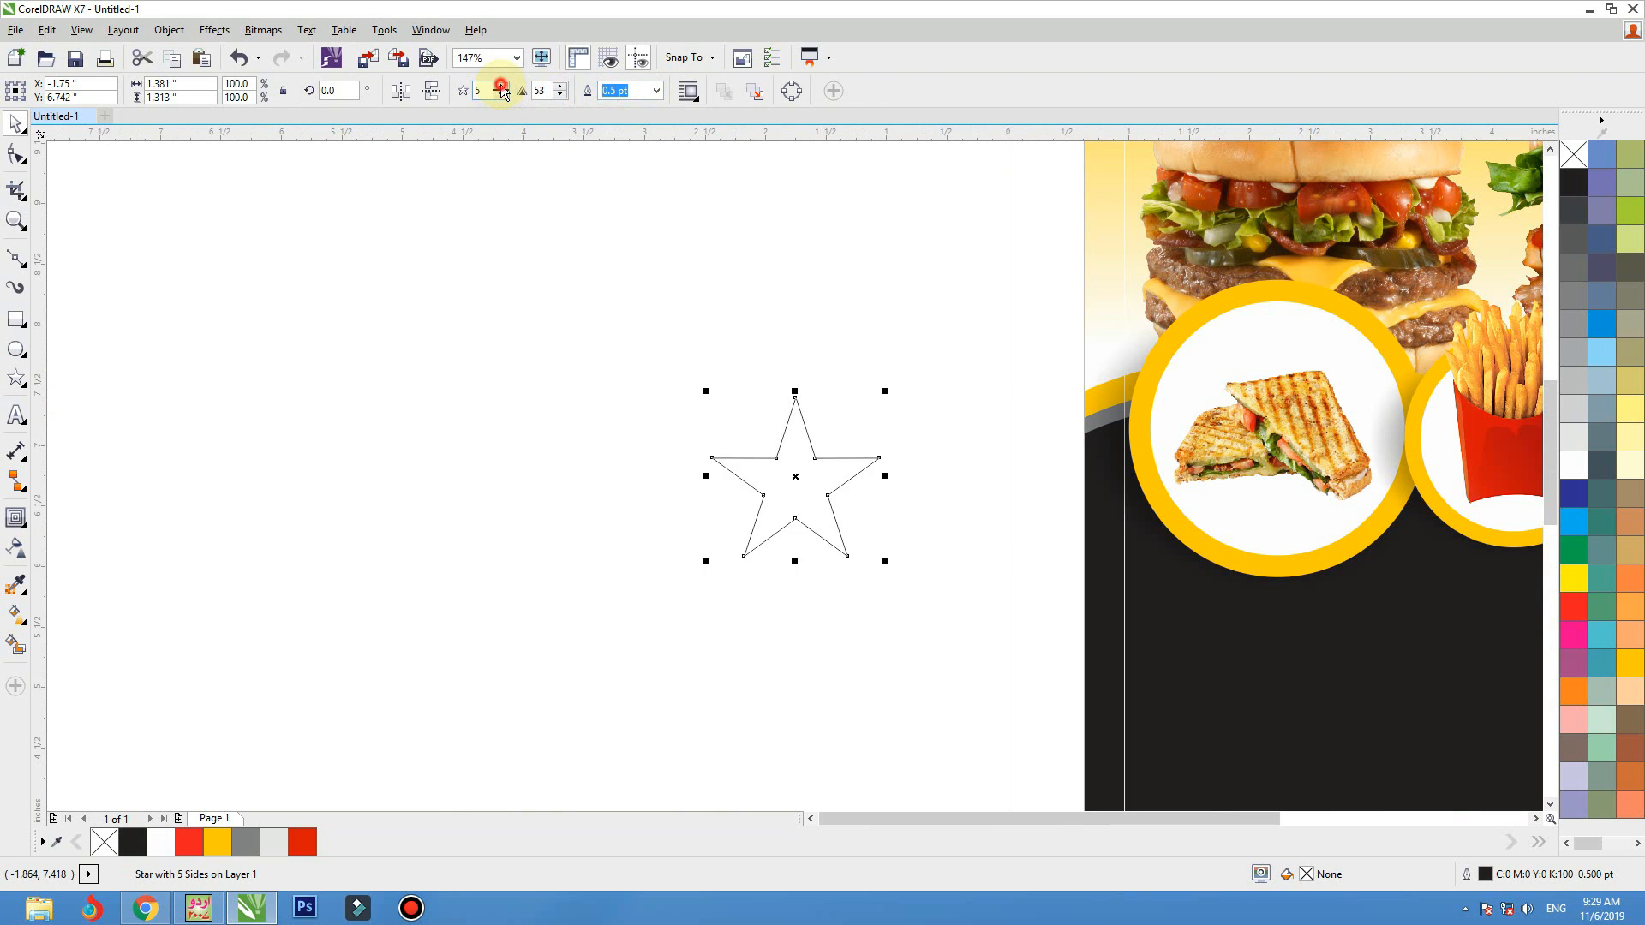
pyautogui.click(500, 86)
pyautogui.click(500, 86)
pyautogui.click(500, 86)
pyautogui.click(501, 85)
pyautogui.click(502, 86)
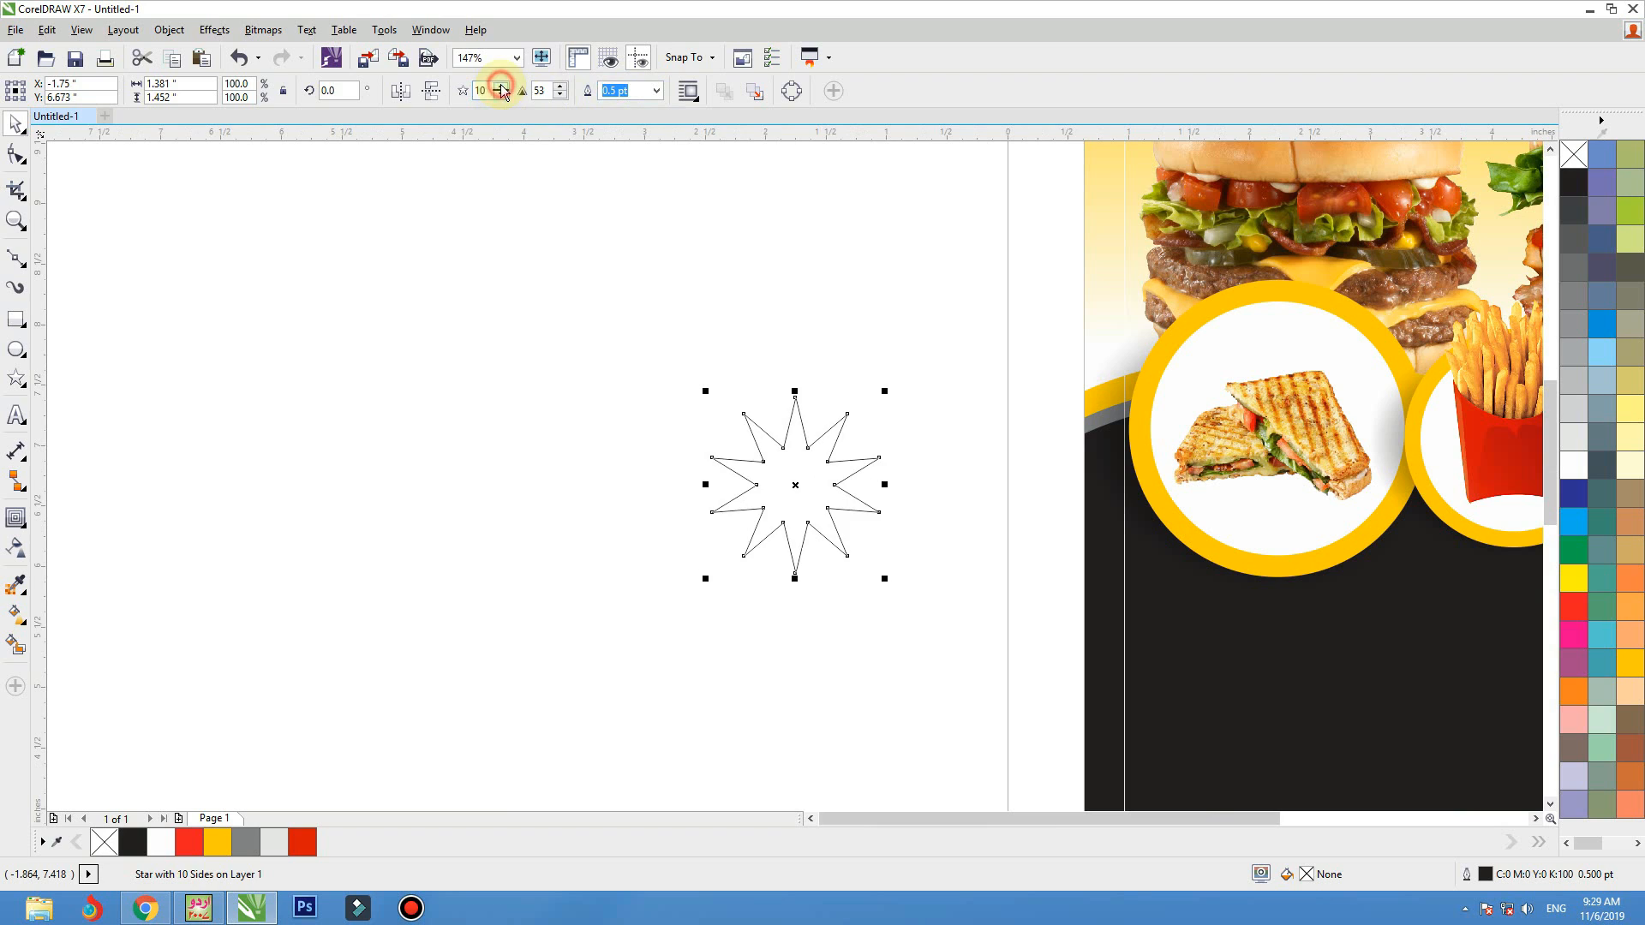
pyautogui.click(562, 96)
pyautogui.click(561, 96)
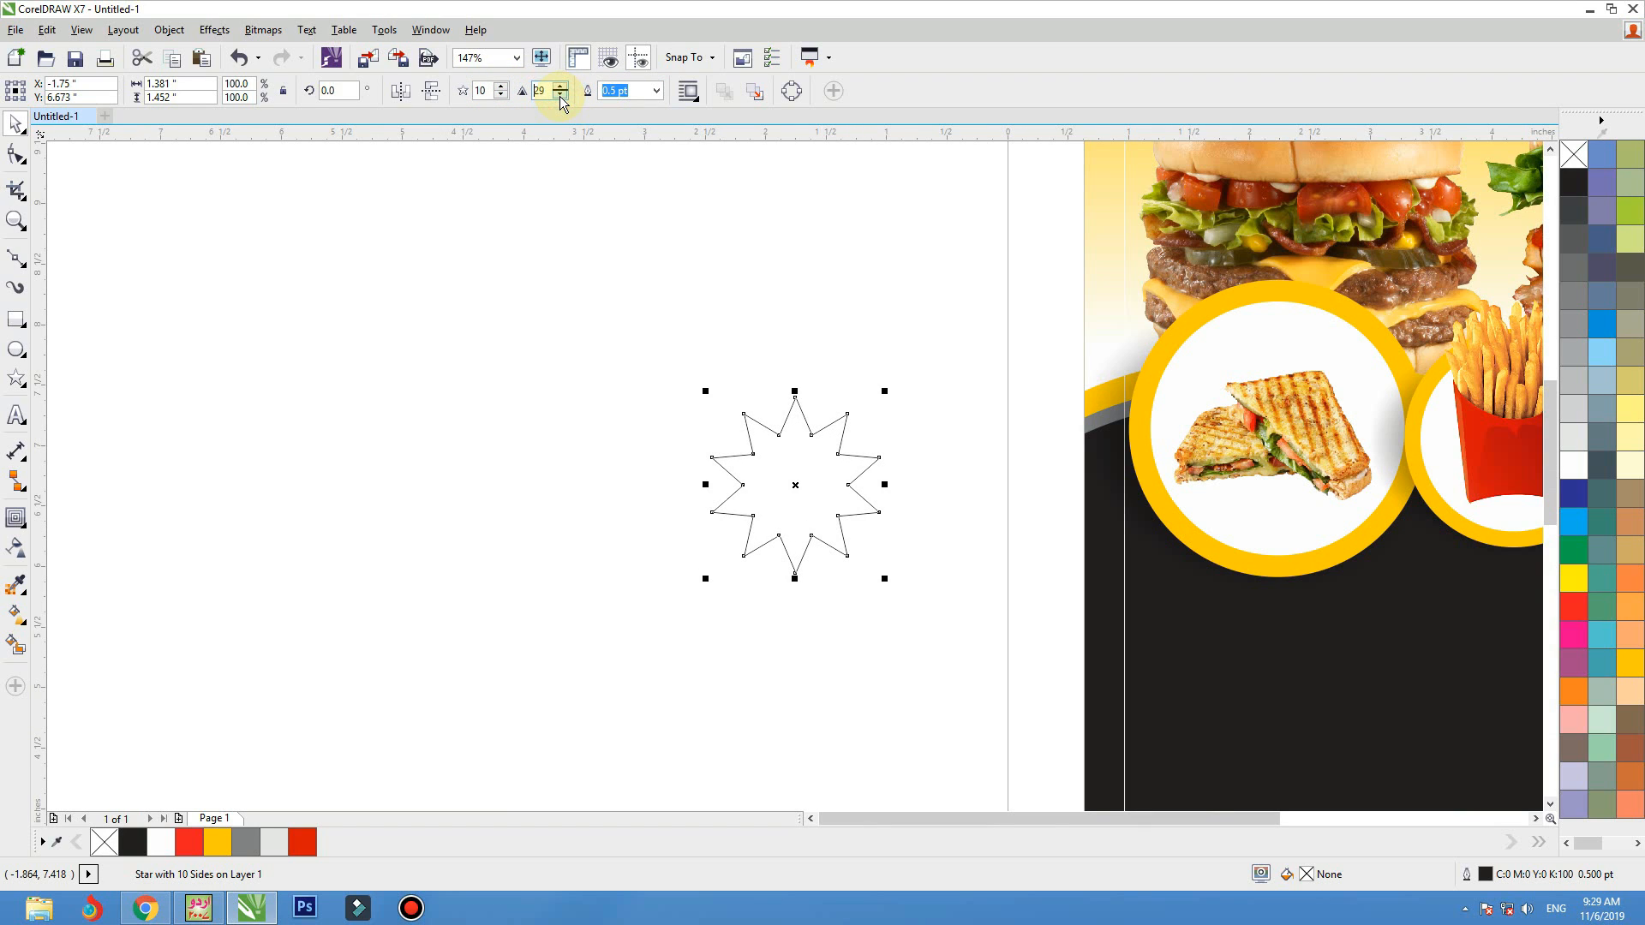
pyautogui.click(561, 97)
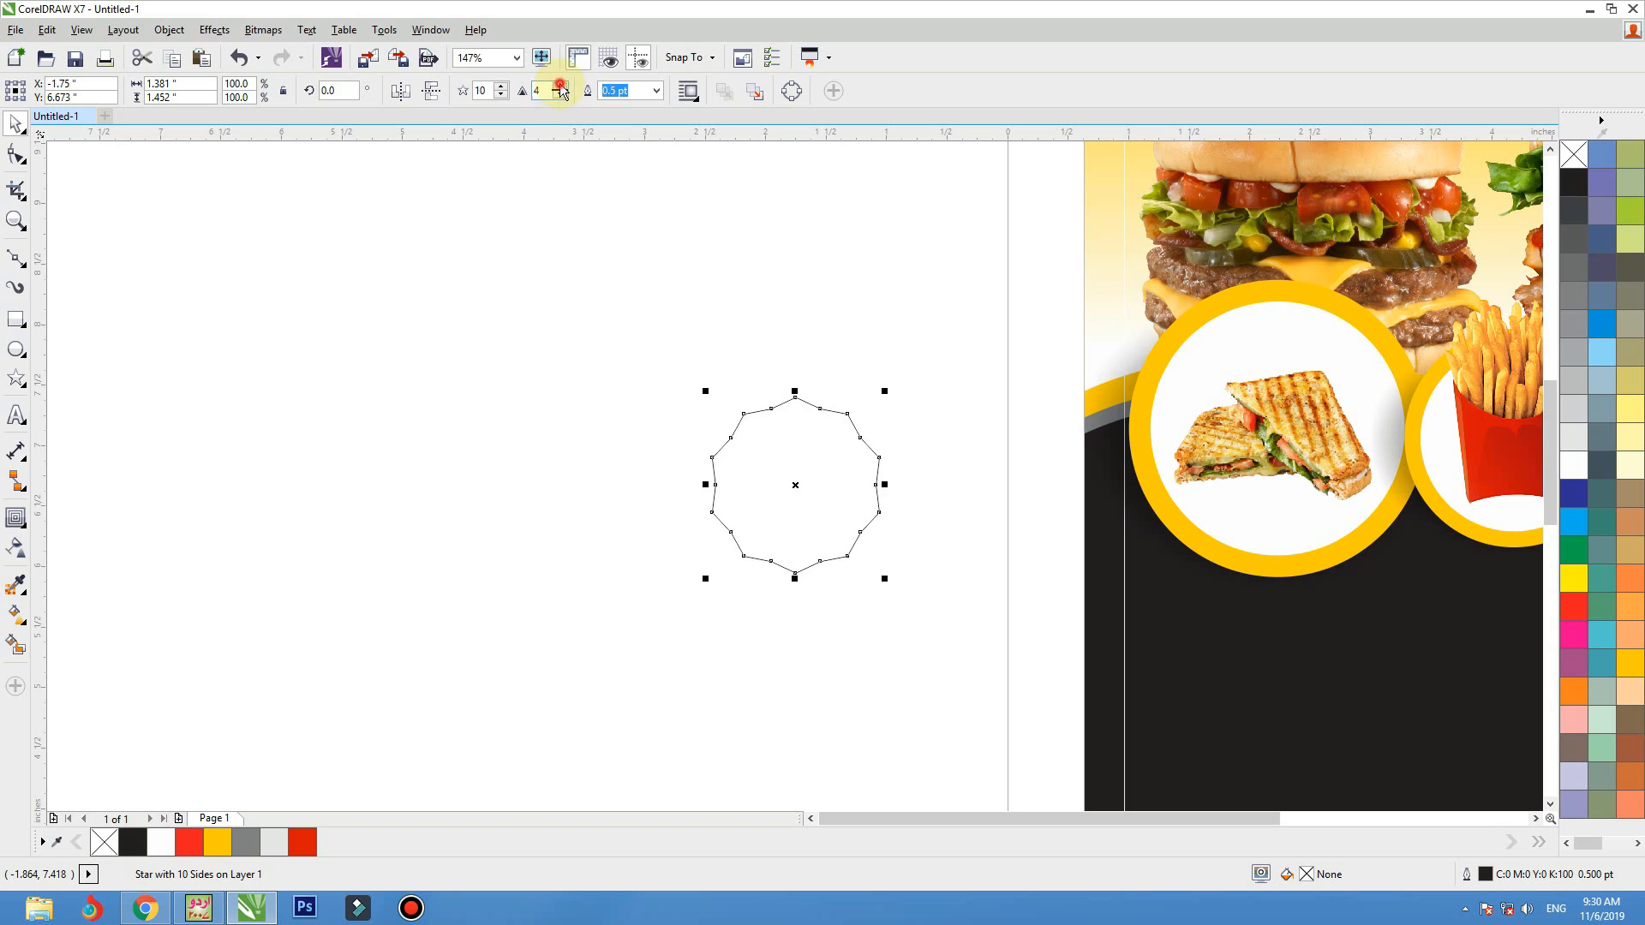
pyautogui.click(558, 85)
# Apply a Push and Pull distortion with a small negative amplitude to the star, rounding its points into scallops
pyautogui.click(23, 523)
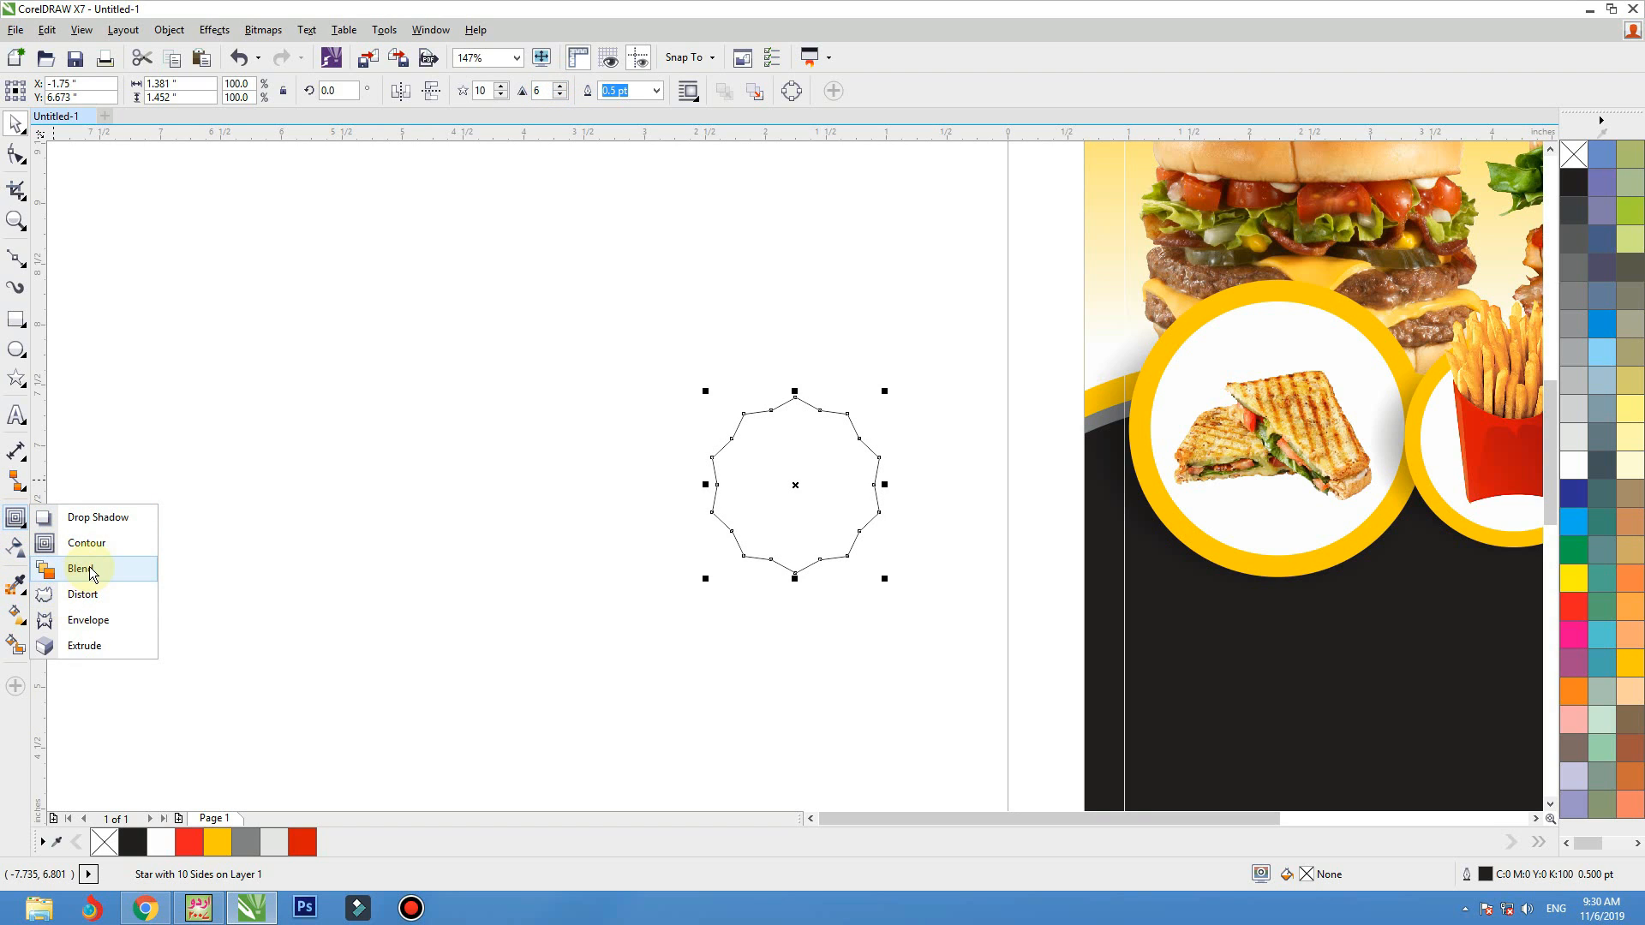
pyautogui.click(86, 593)
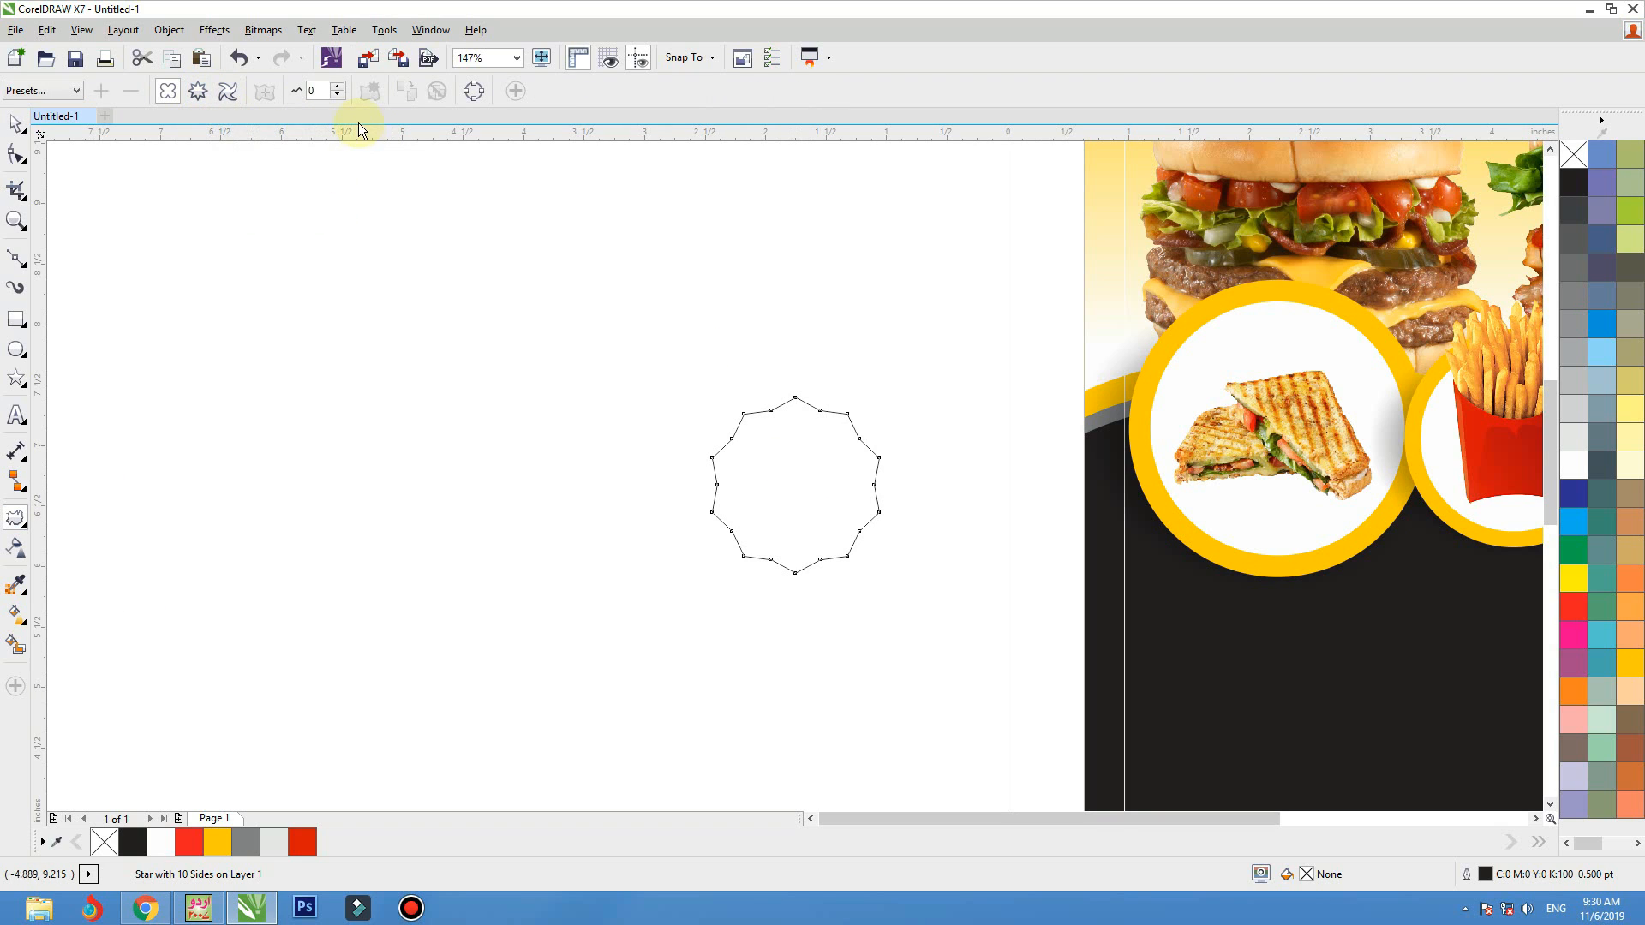
pyautogui.click(341, 95)
pyautogui.click(341, 96)
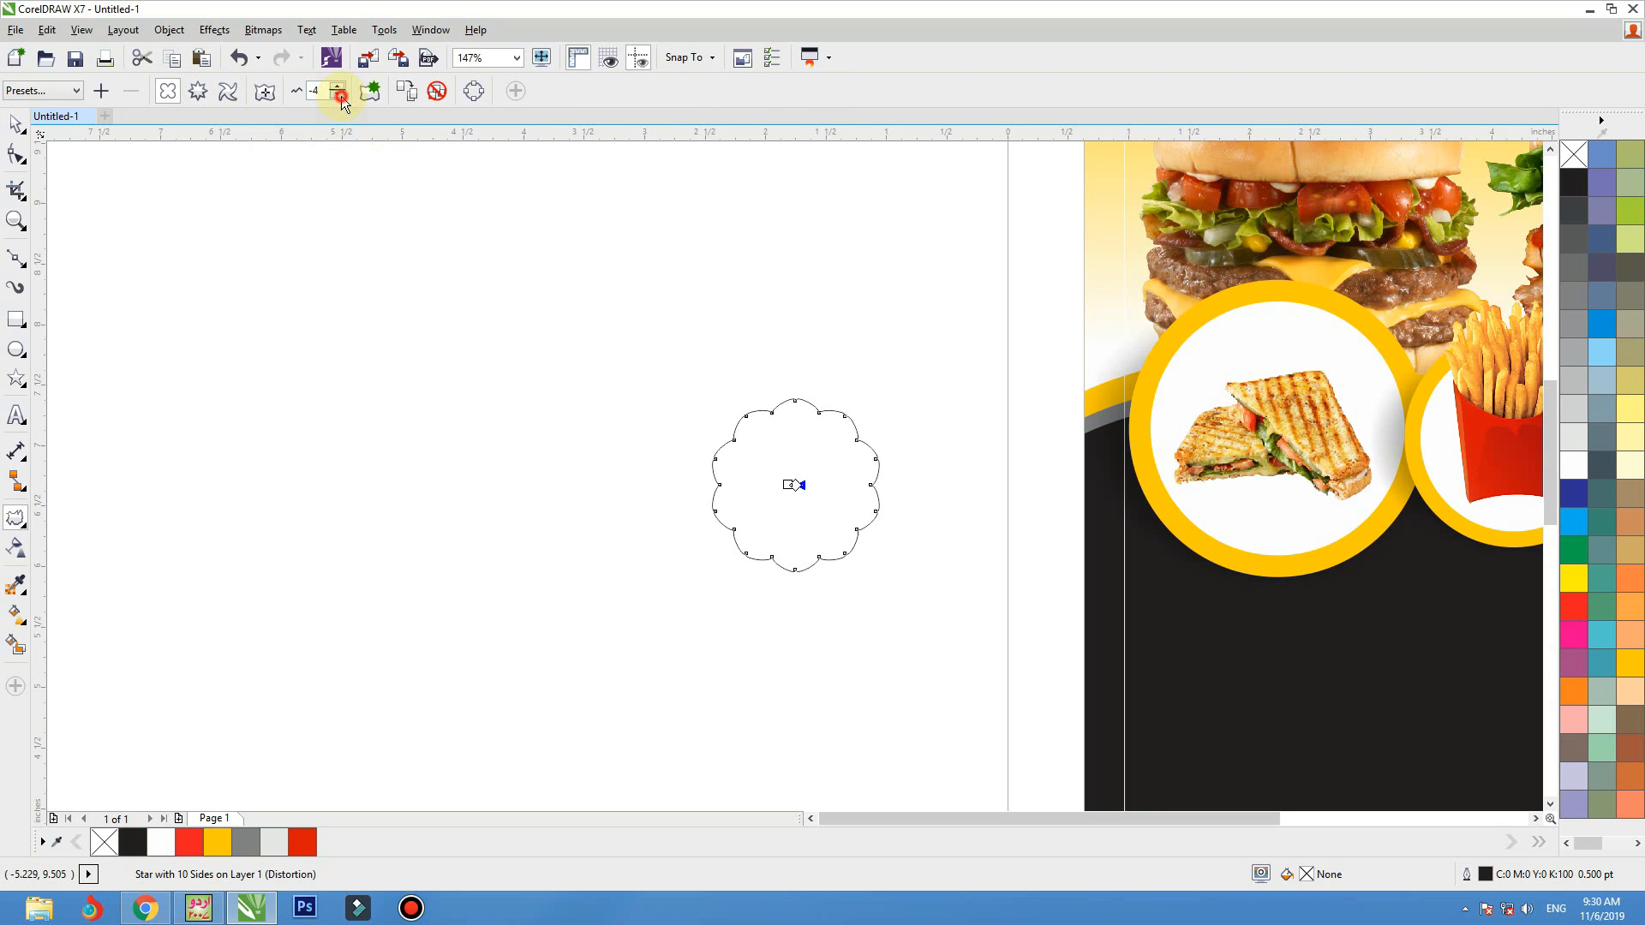
pyautogui.click(340, 96)
pyautogui.press('space')
# Move the scalloped star onto the flyer above the sandwich ring and fill it red (C:0 M:100 Y:100 K:0)
pyautogui.click(356, 286)
pyautogui.click(771, 488)
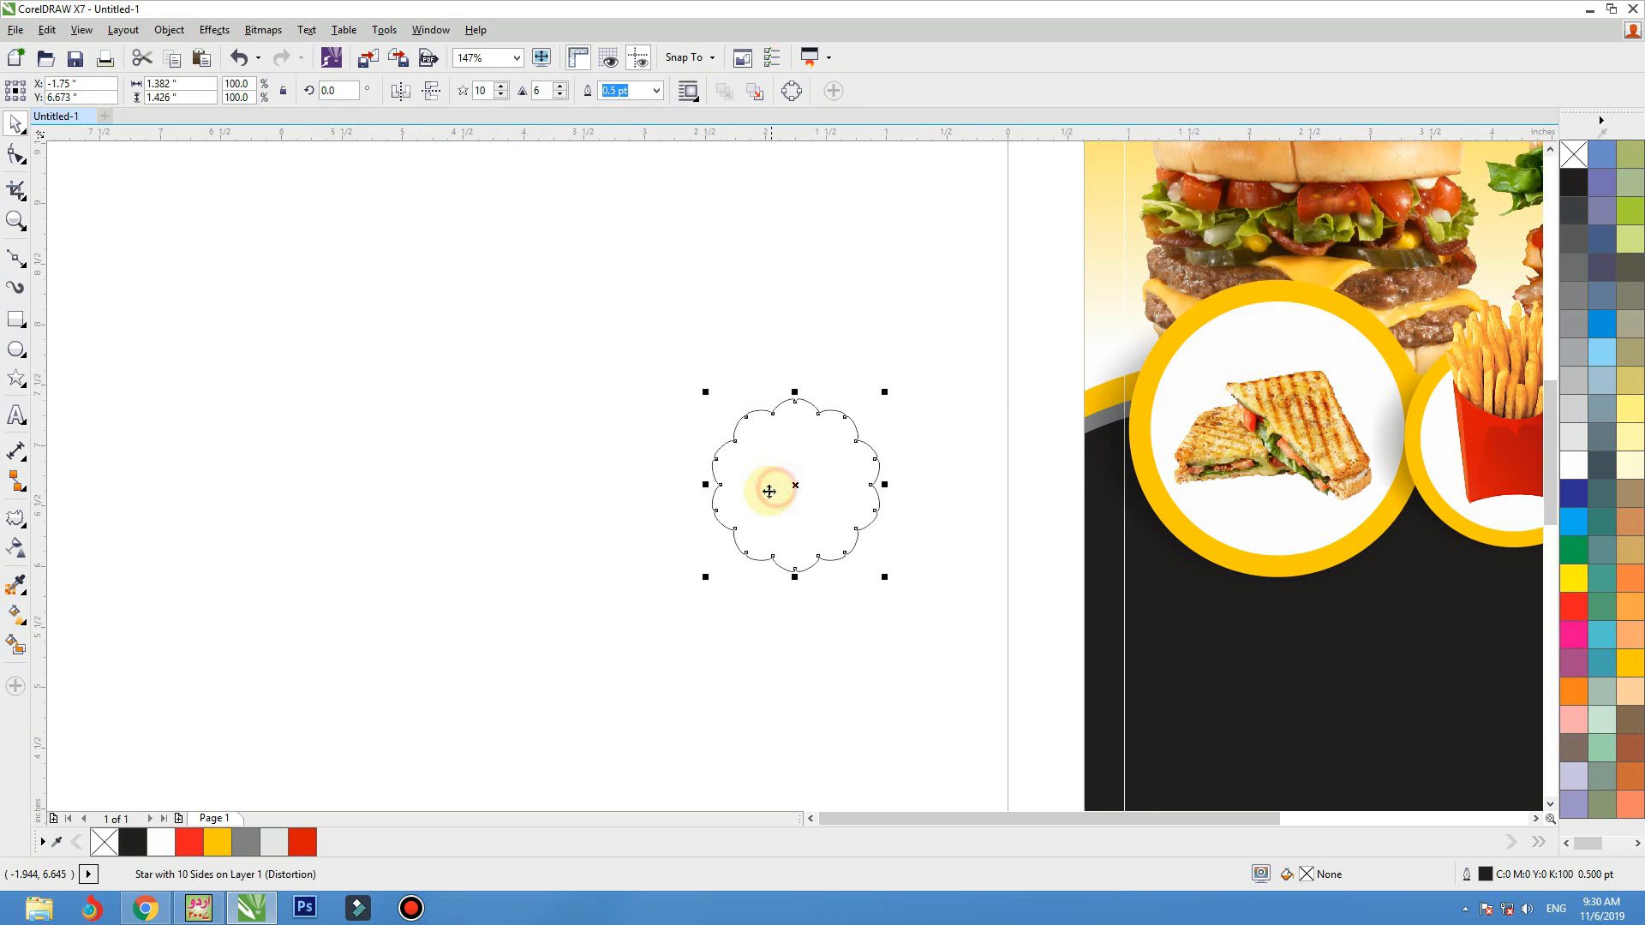
pyautogui.scroll(-2, 775, 492)
pyautogui.moveTo(795, 489); pyautogui.dragTo(1052, 383)
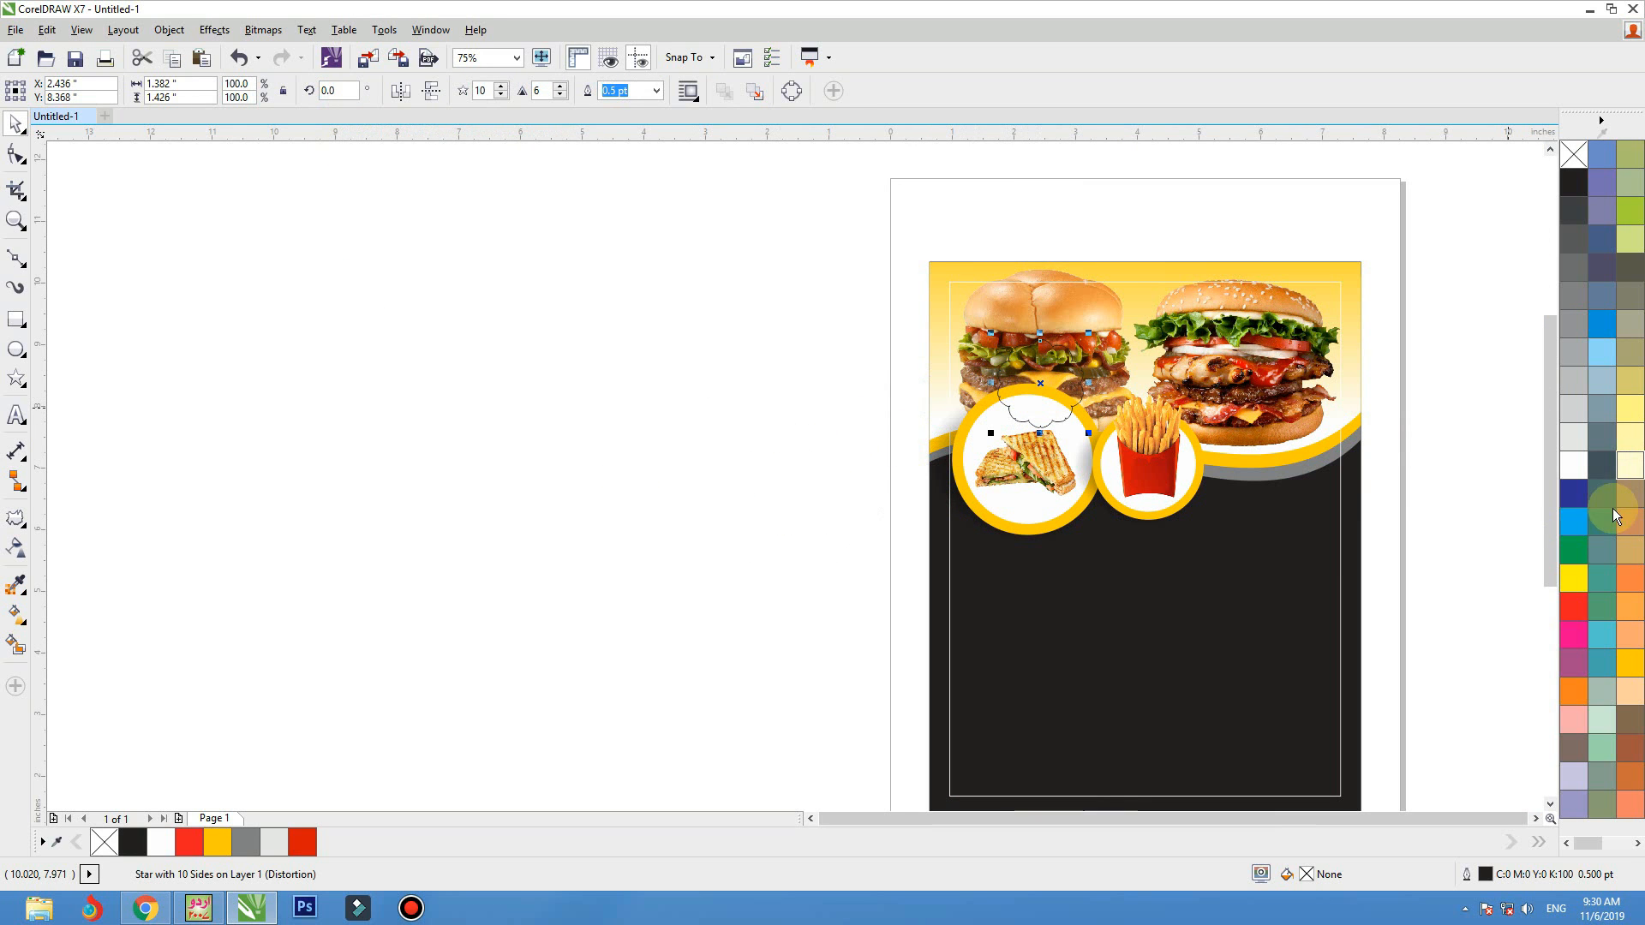
pyautogui.click(1581, 600)
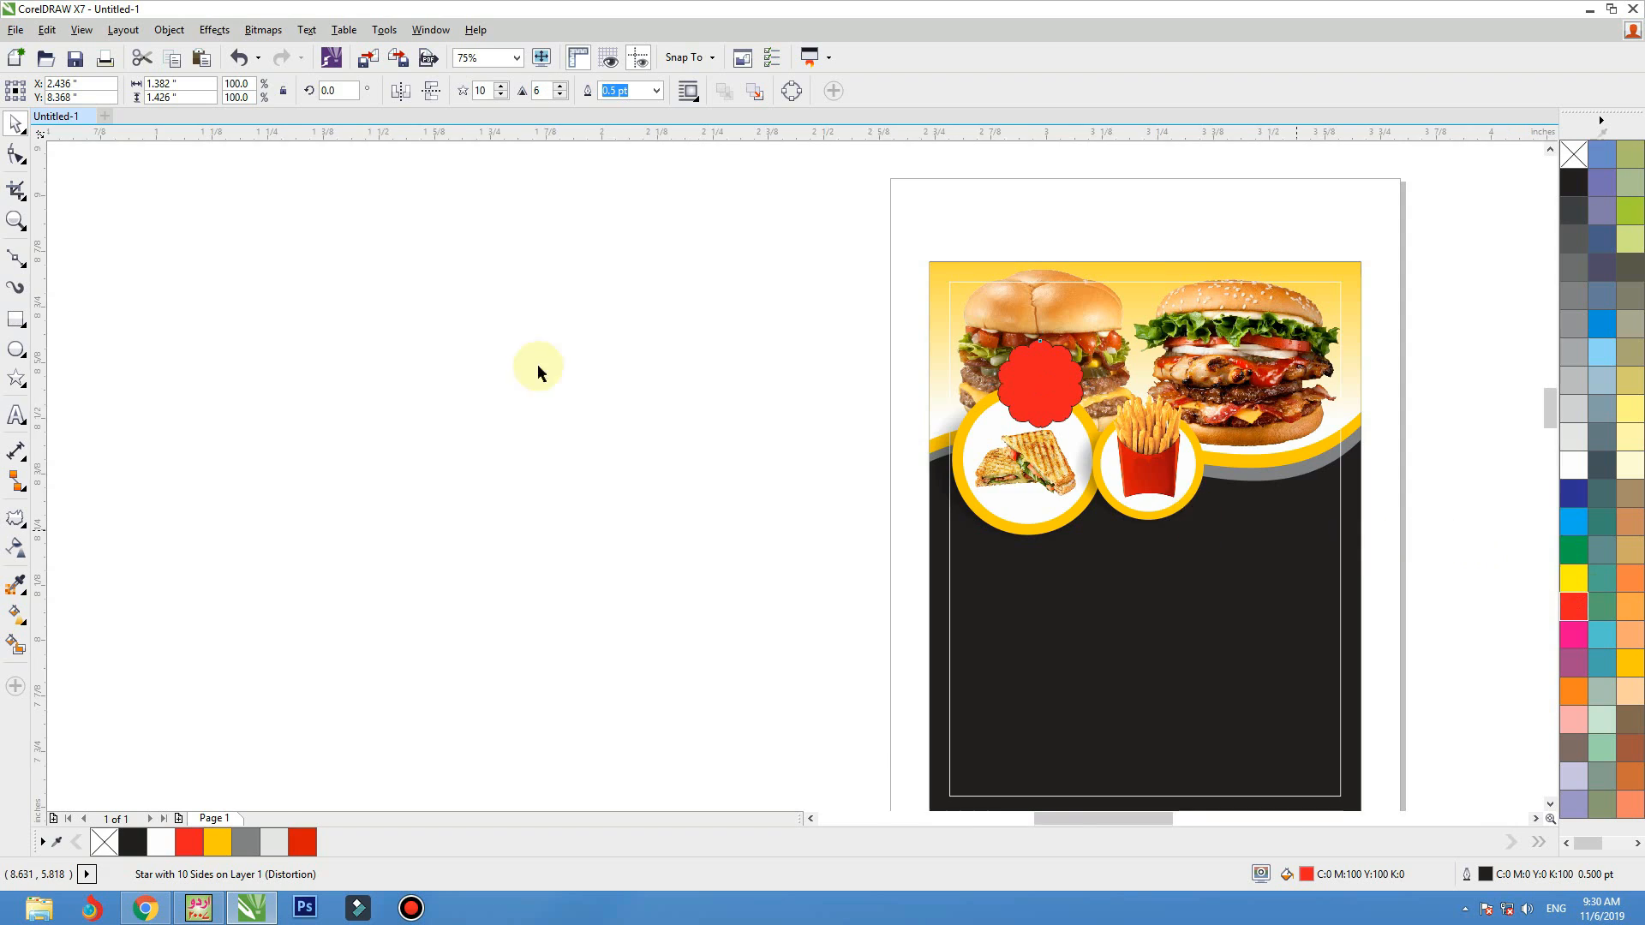
# Scale the red badge down to 55% and place it over the upper right edge of the sandwich ring
pyautogui.scroll(4, 1135, 343)
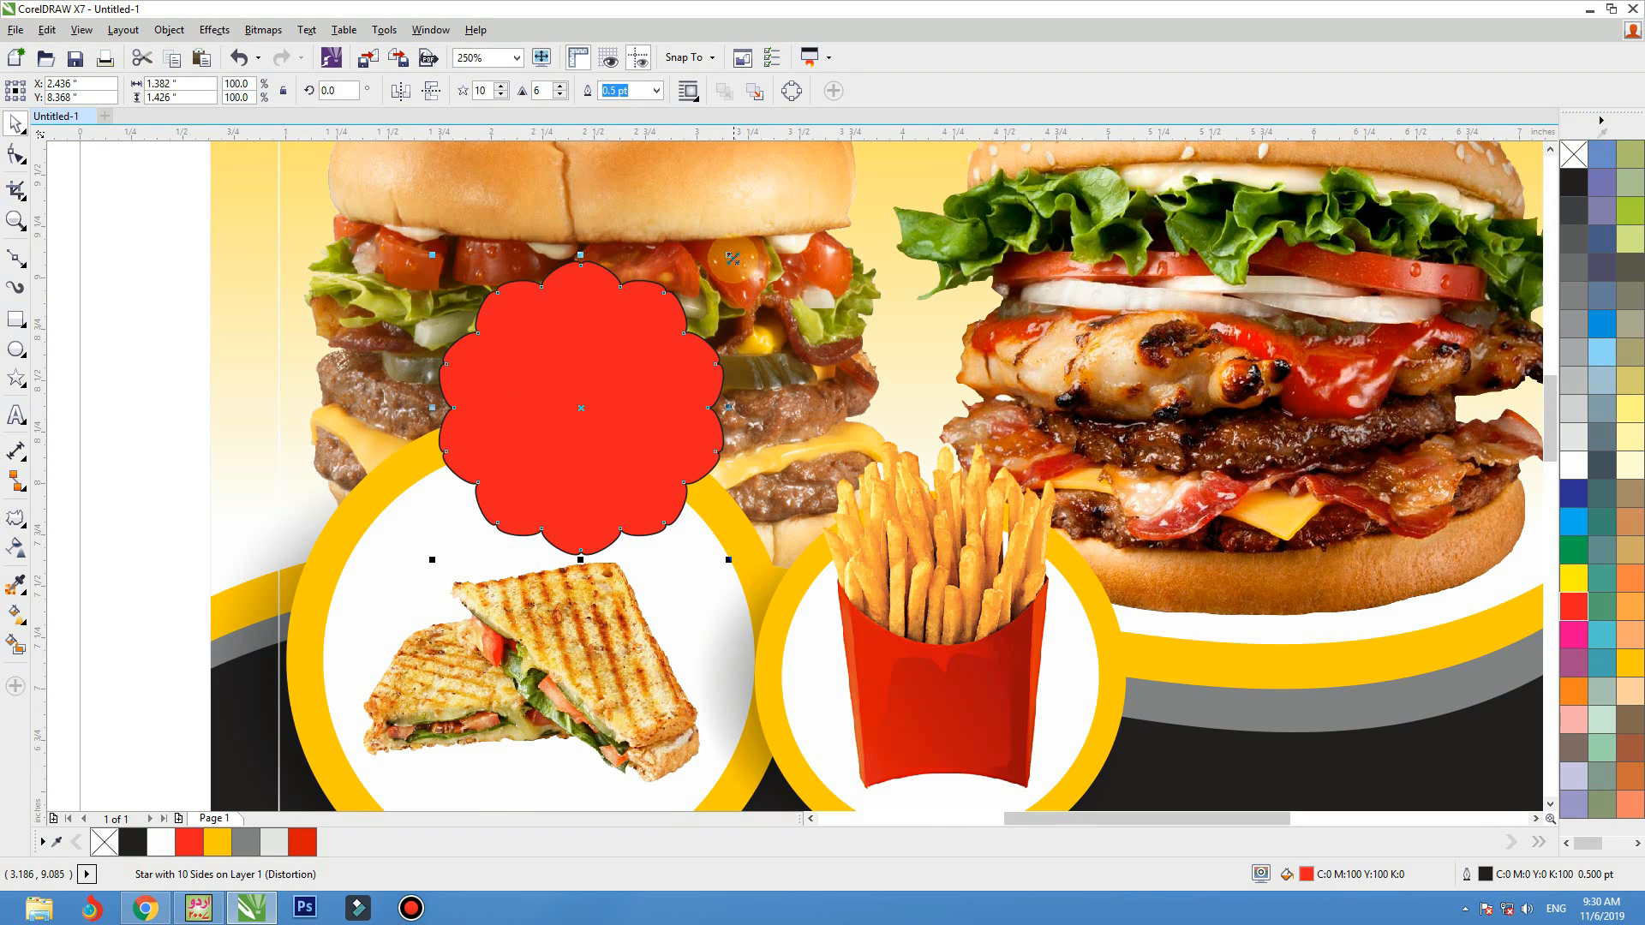
pyautogui.moveTo(730, 256); pyautogui.dragTo(666, 280)
pyautogui.moveTo(605, 366); pyautogui.dragTo(669, 399)
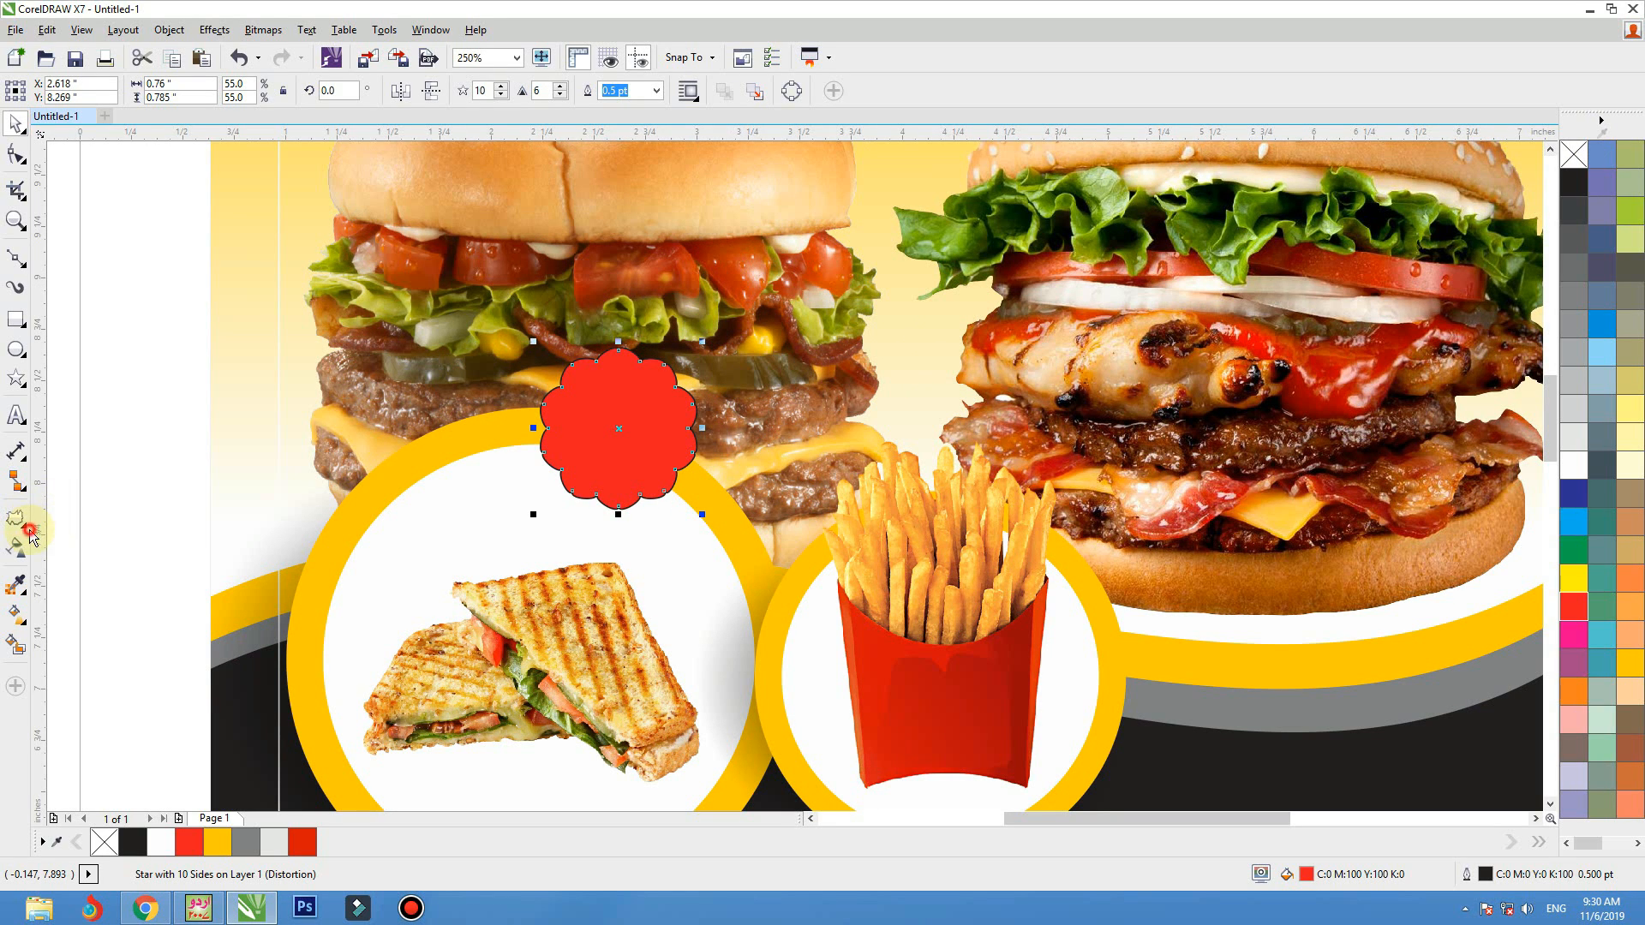
# Add a black drop shadow to the lower left of the red badge with 33 opacity and 15 feathering
pyautogui.click(27, 531)
pyautogui.click(86, 517)
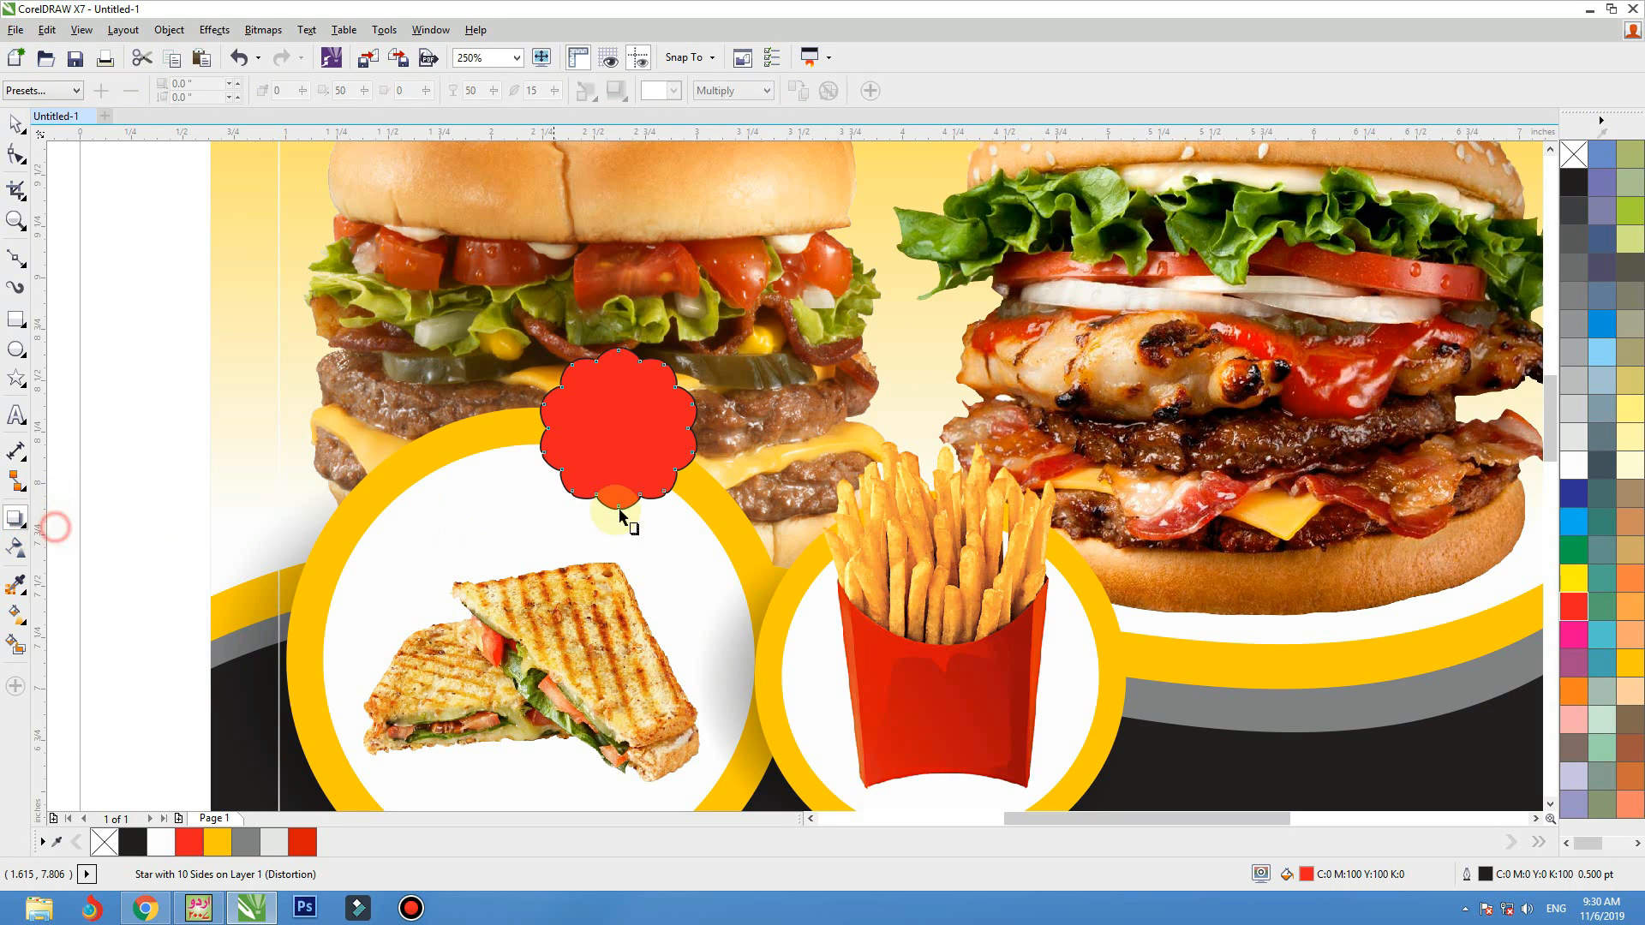
pyautogui.moveTo(618, 511); pyautogui.dragTo(581, 386)
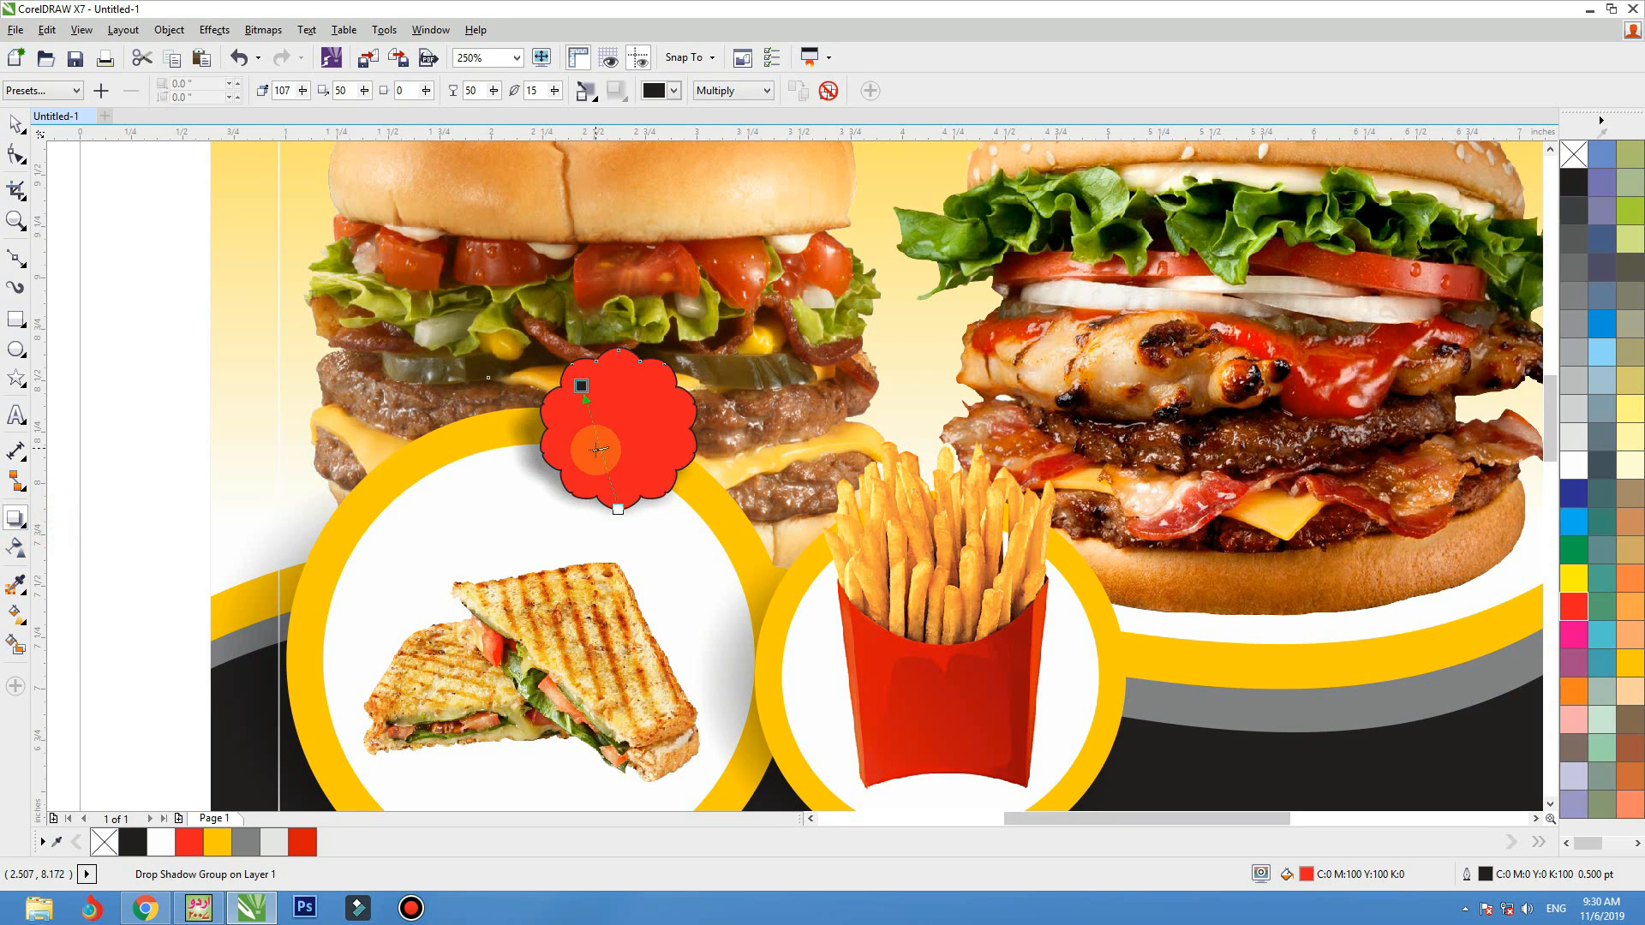
pyautogui.press('space')
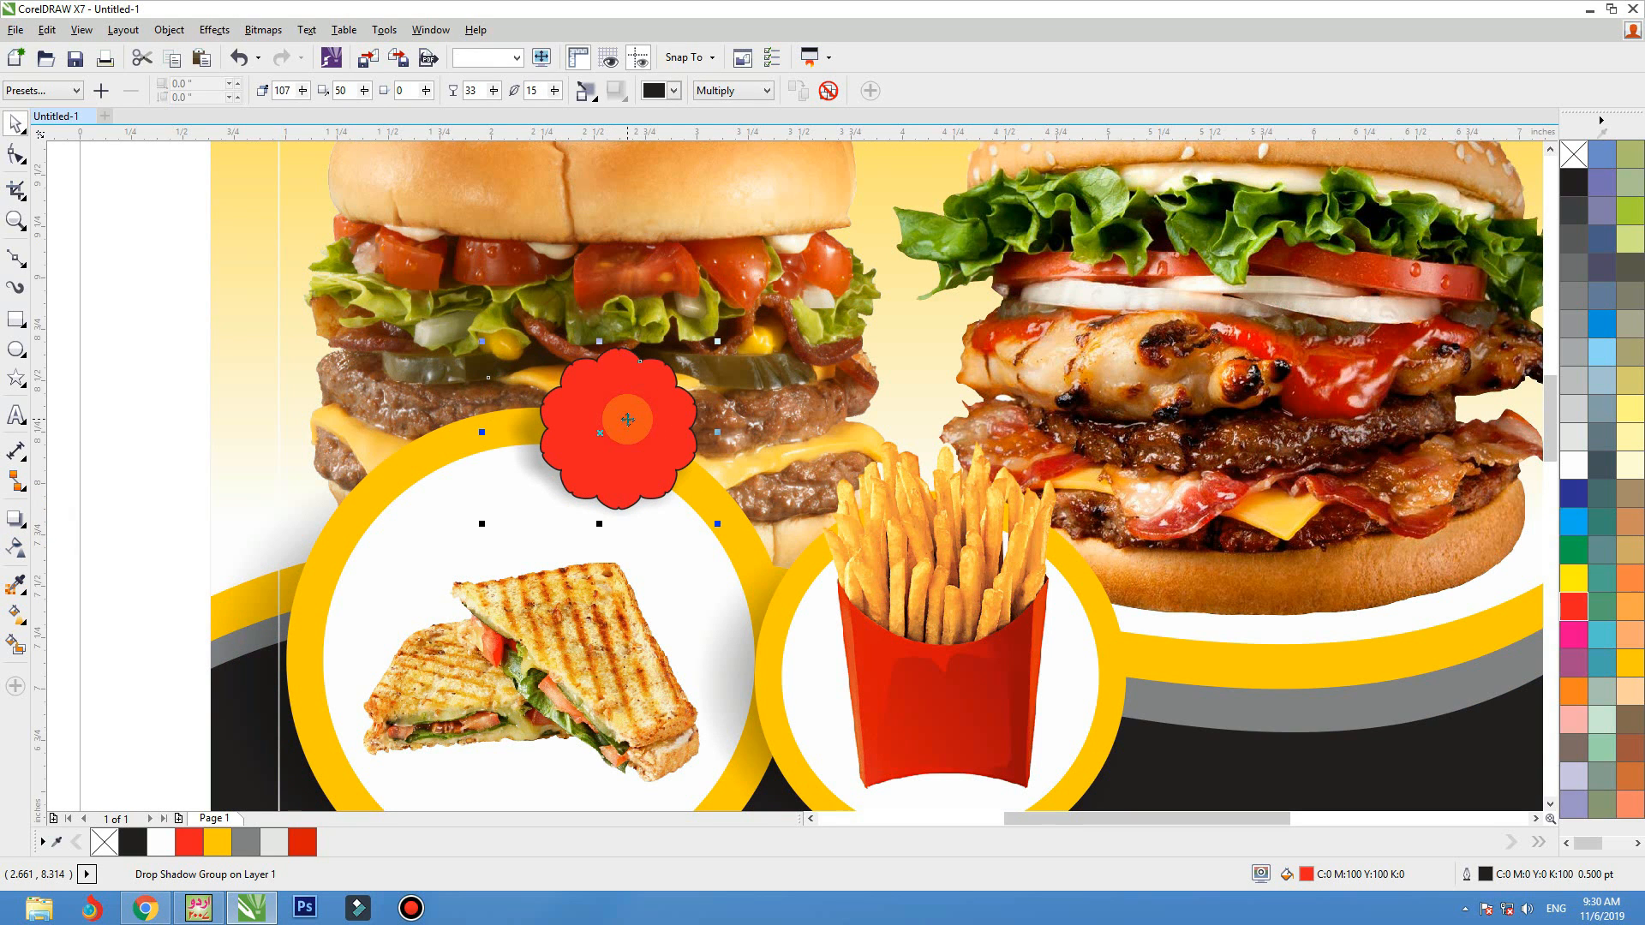
# Break the drop shadow apart from the red badge, group the two pieces, and remove their outline
pyautogui.click(165, 39)
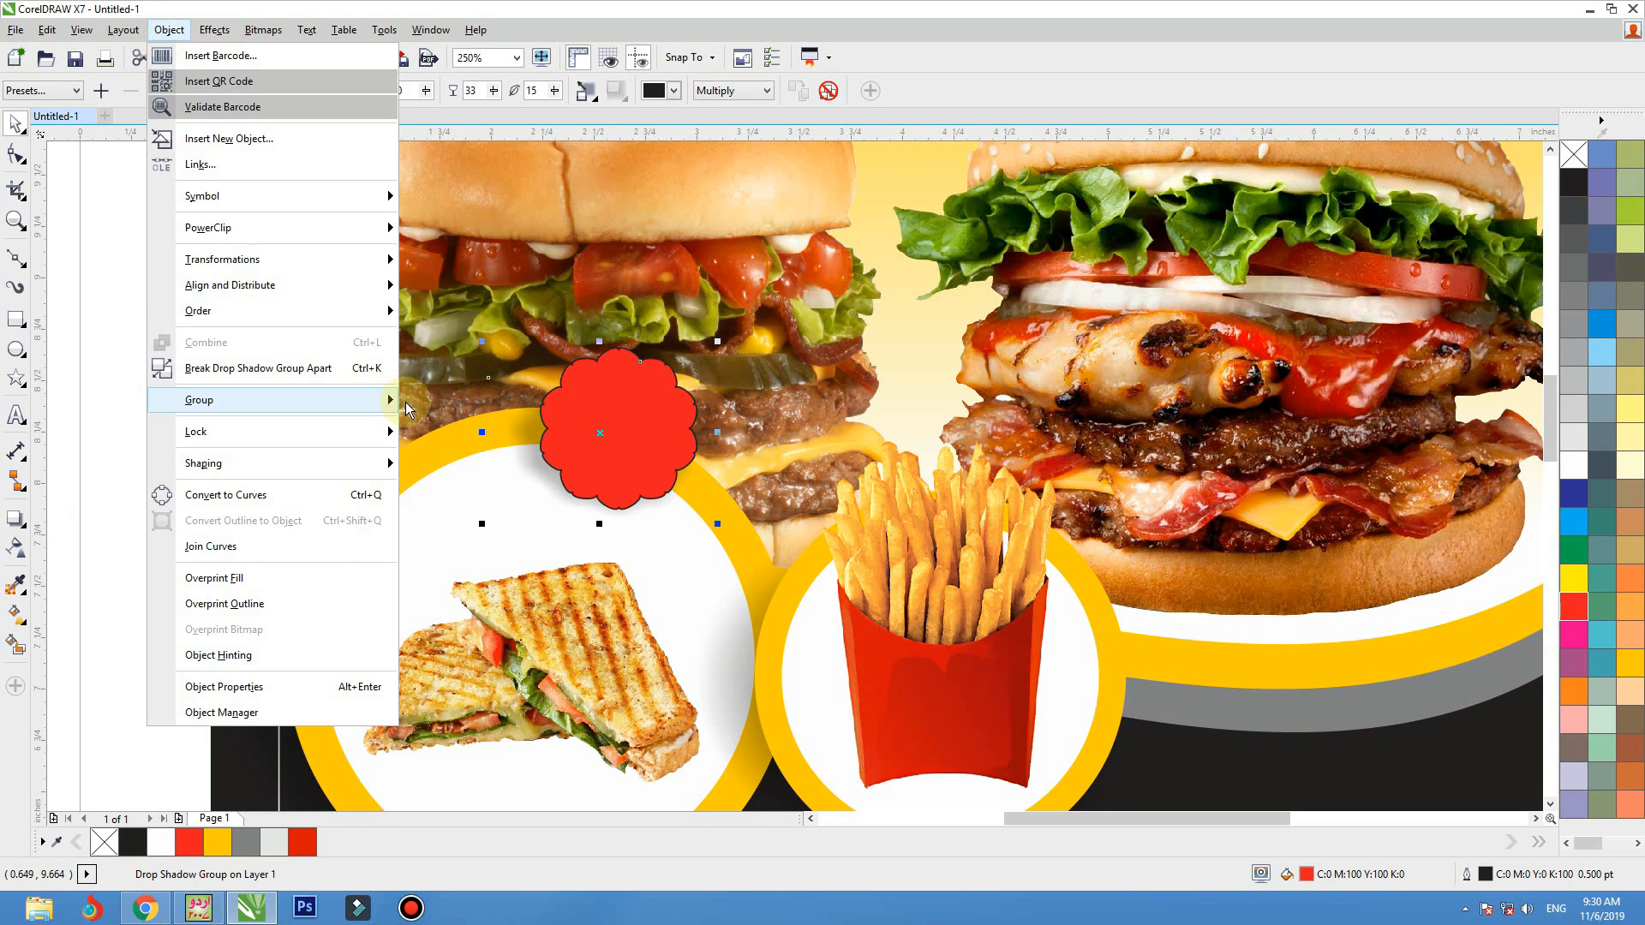
pyautogui.click(374, 370)
pyautogui.hotkey('ctrl', 'g')
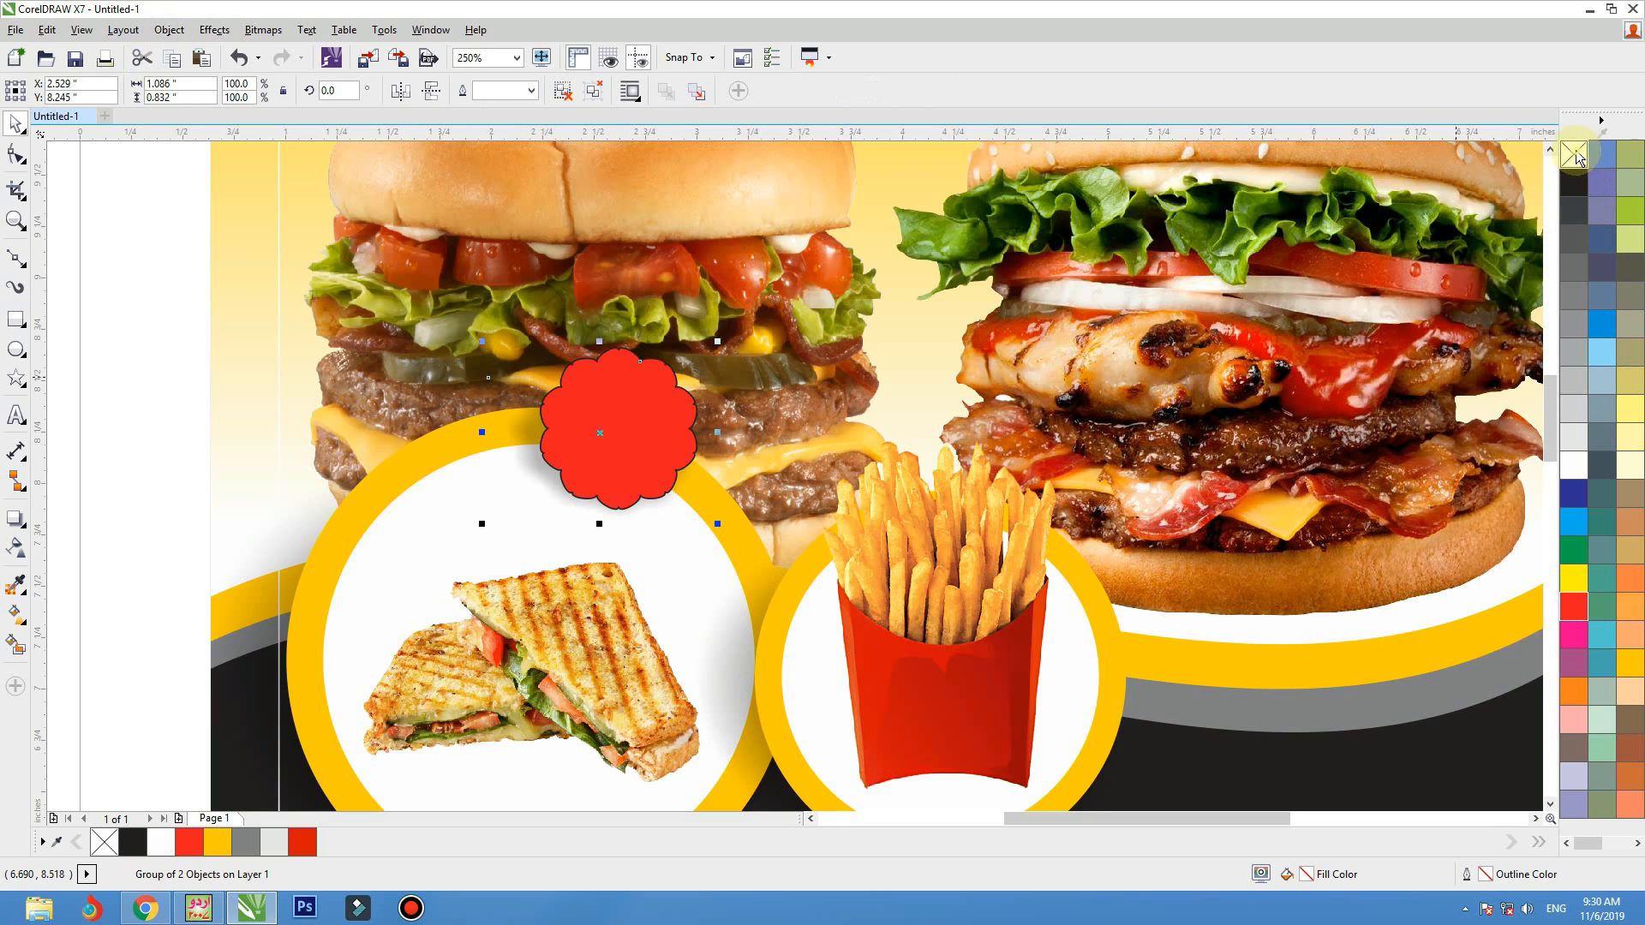
pyautogui.click(109, 377)
# Add the artistic text "$6" at 24 pt near the left edge of the flyer
pyautogui.click(21, 415)
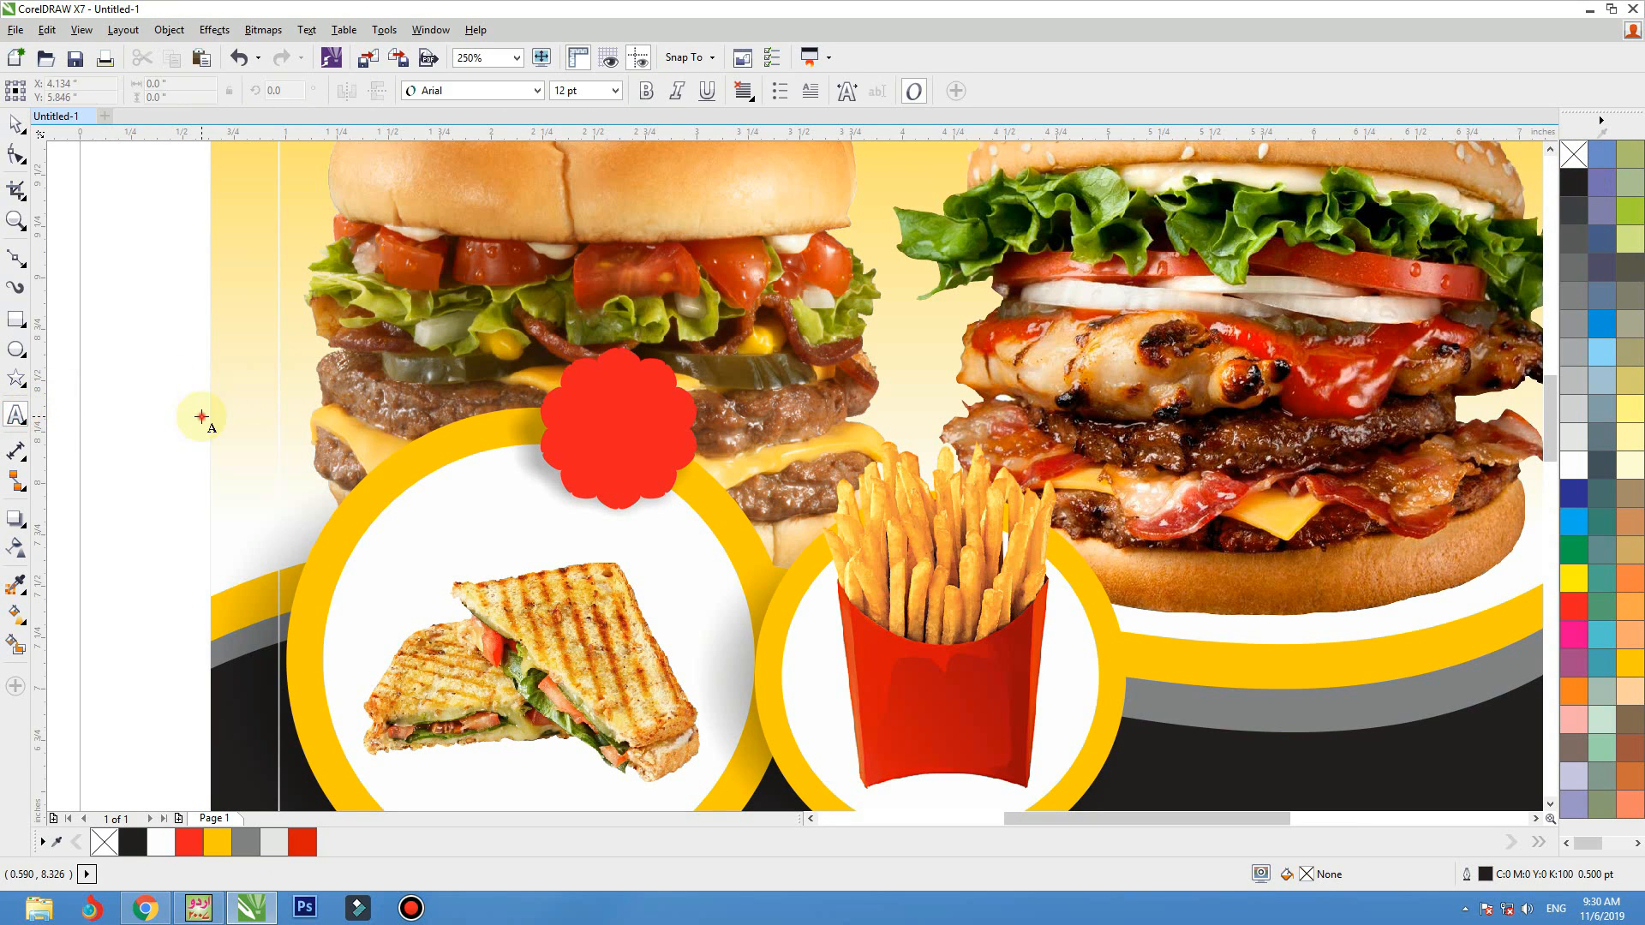
pyautogui.click(202, 414)
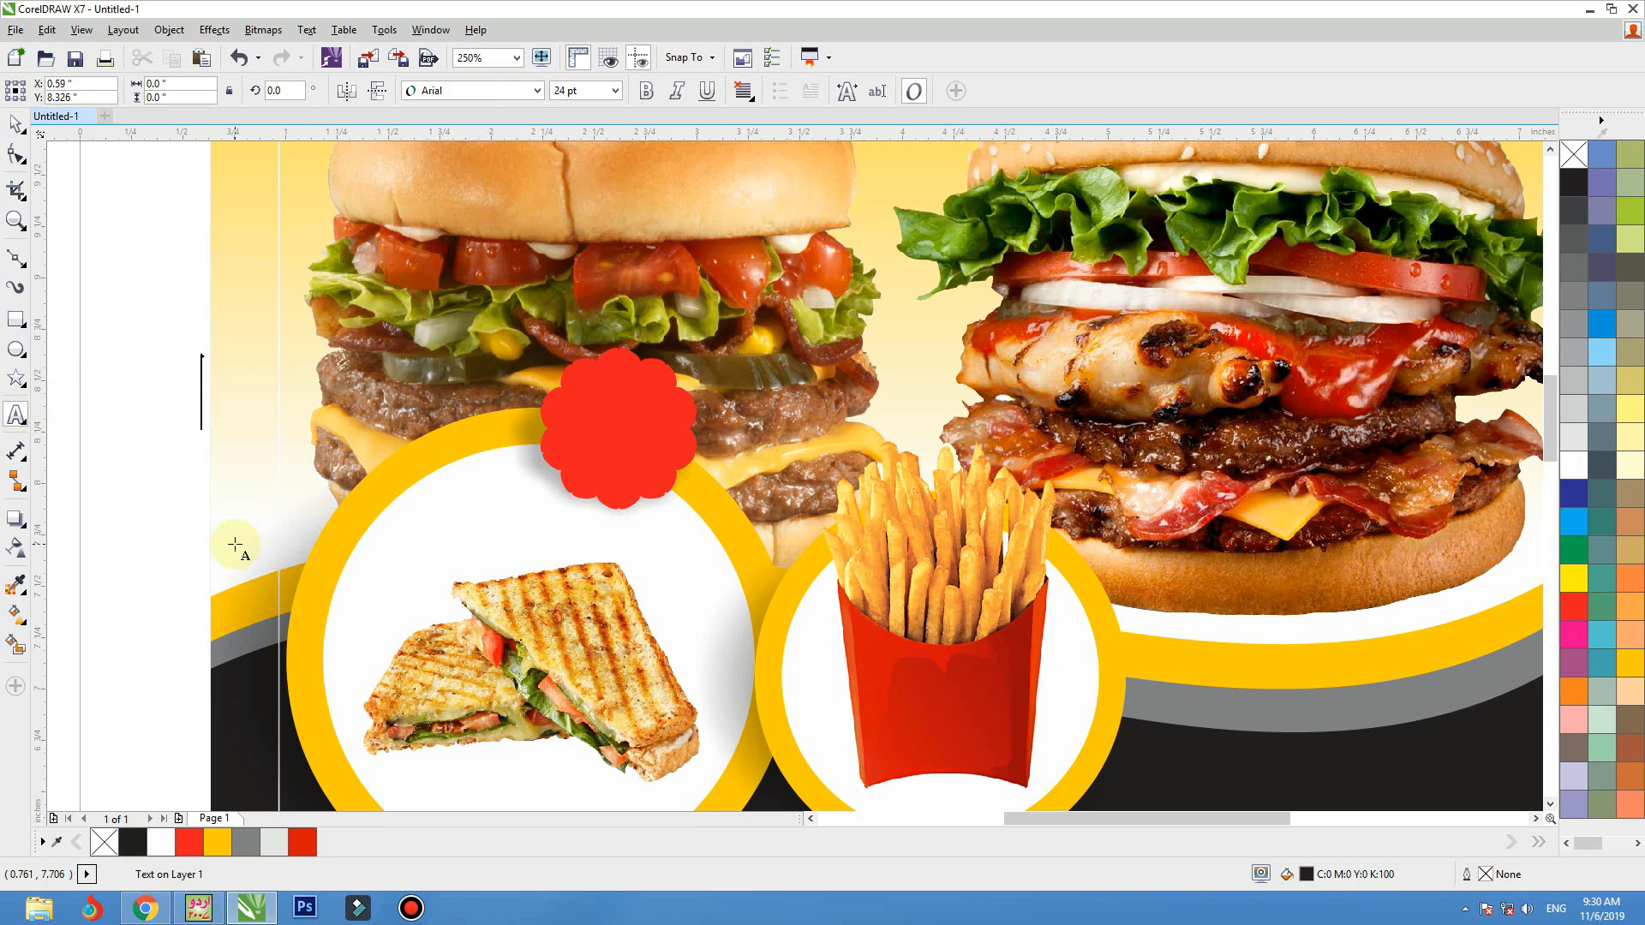
pyautogui.write('$')
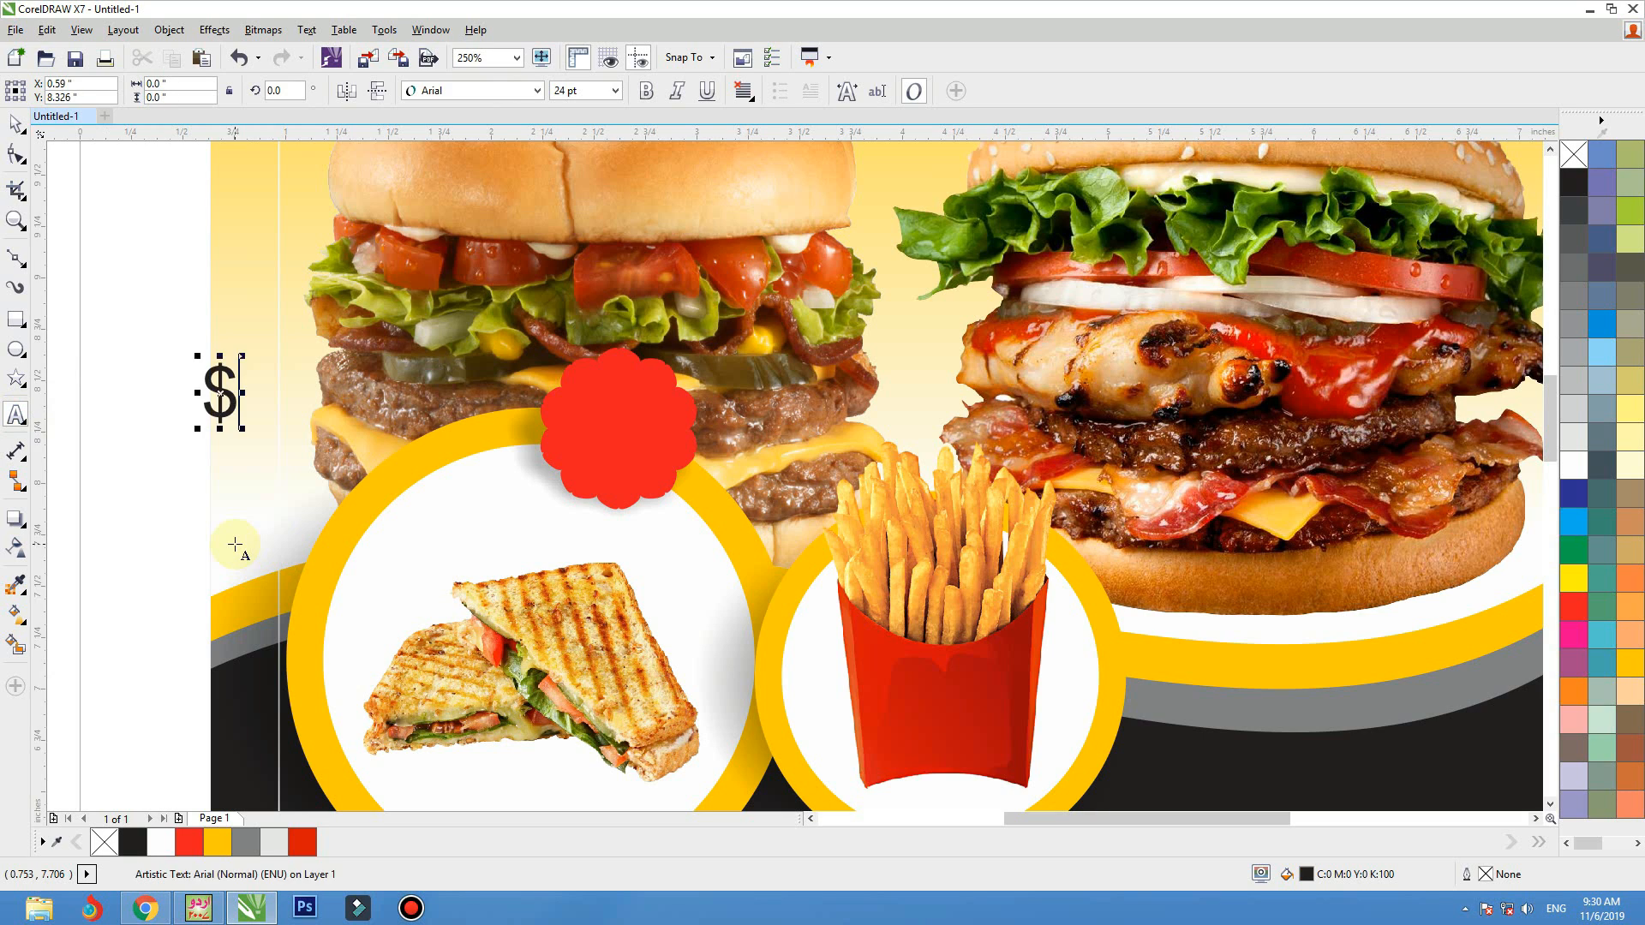
pyautogui.write('6')
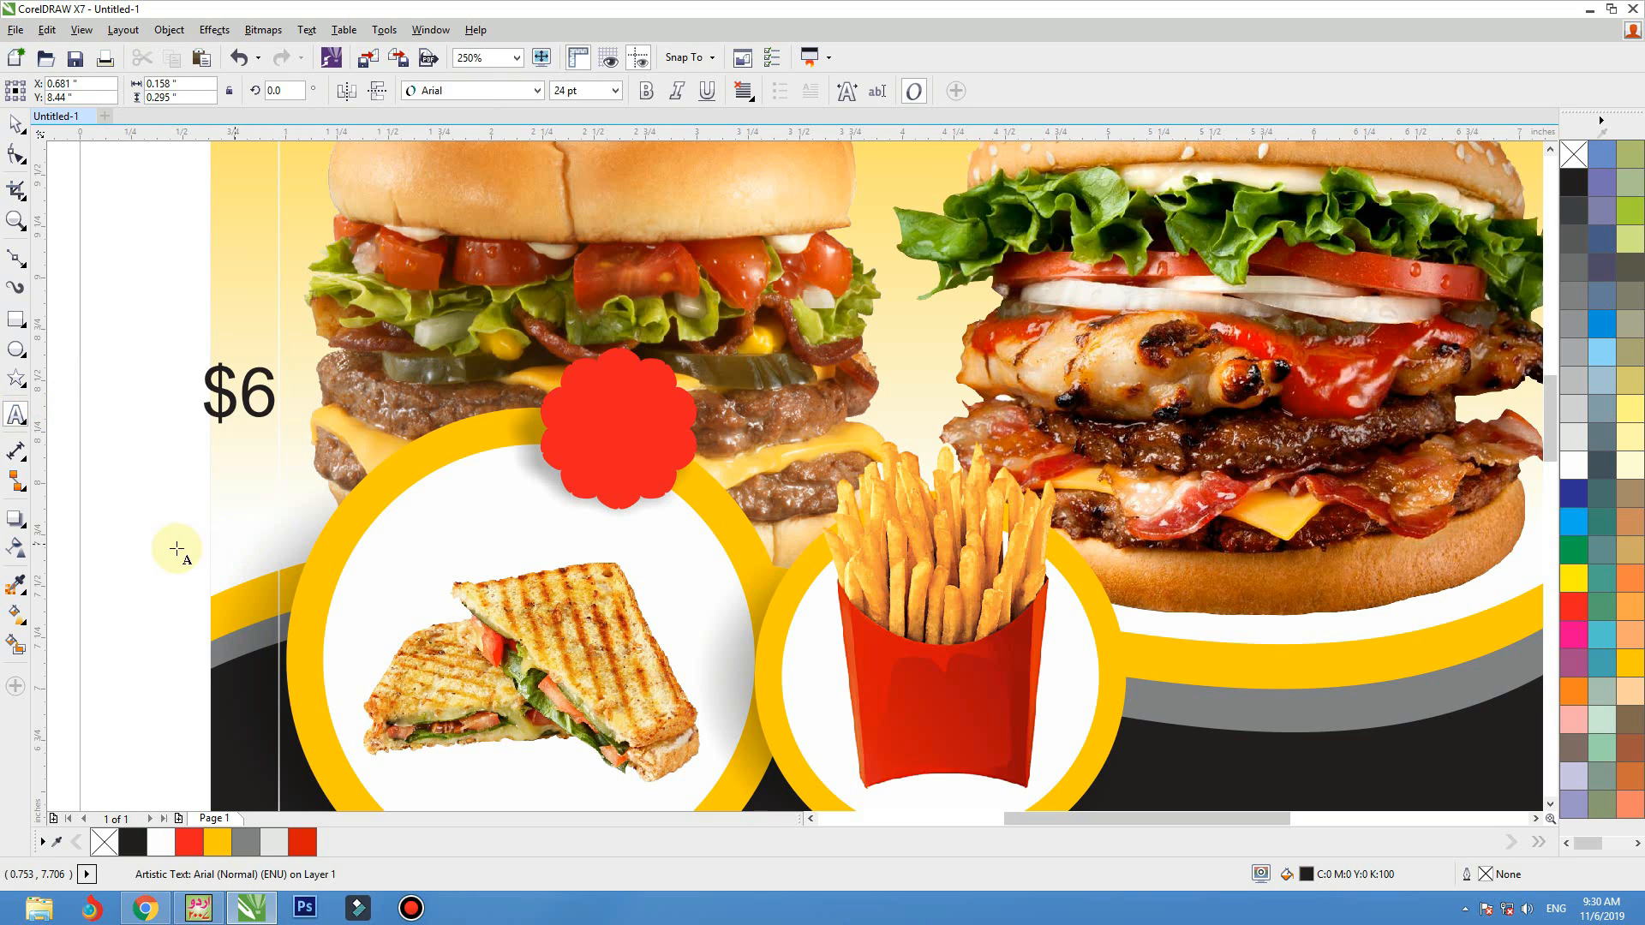
# Set the font of the "$6" text to Helvetica LT Std Cond
pyautogui.click(431, 100)
pyautogui.click(477, 157)
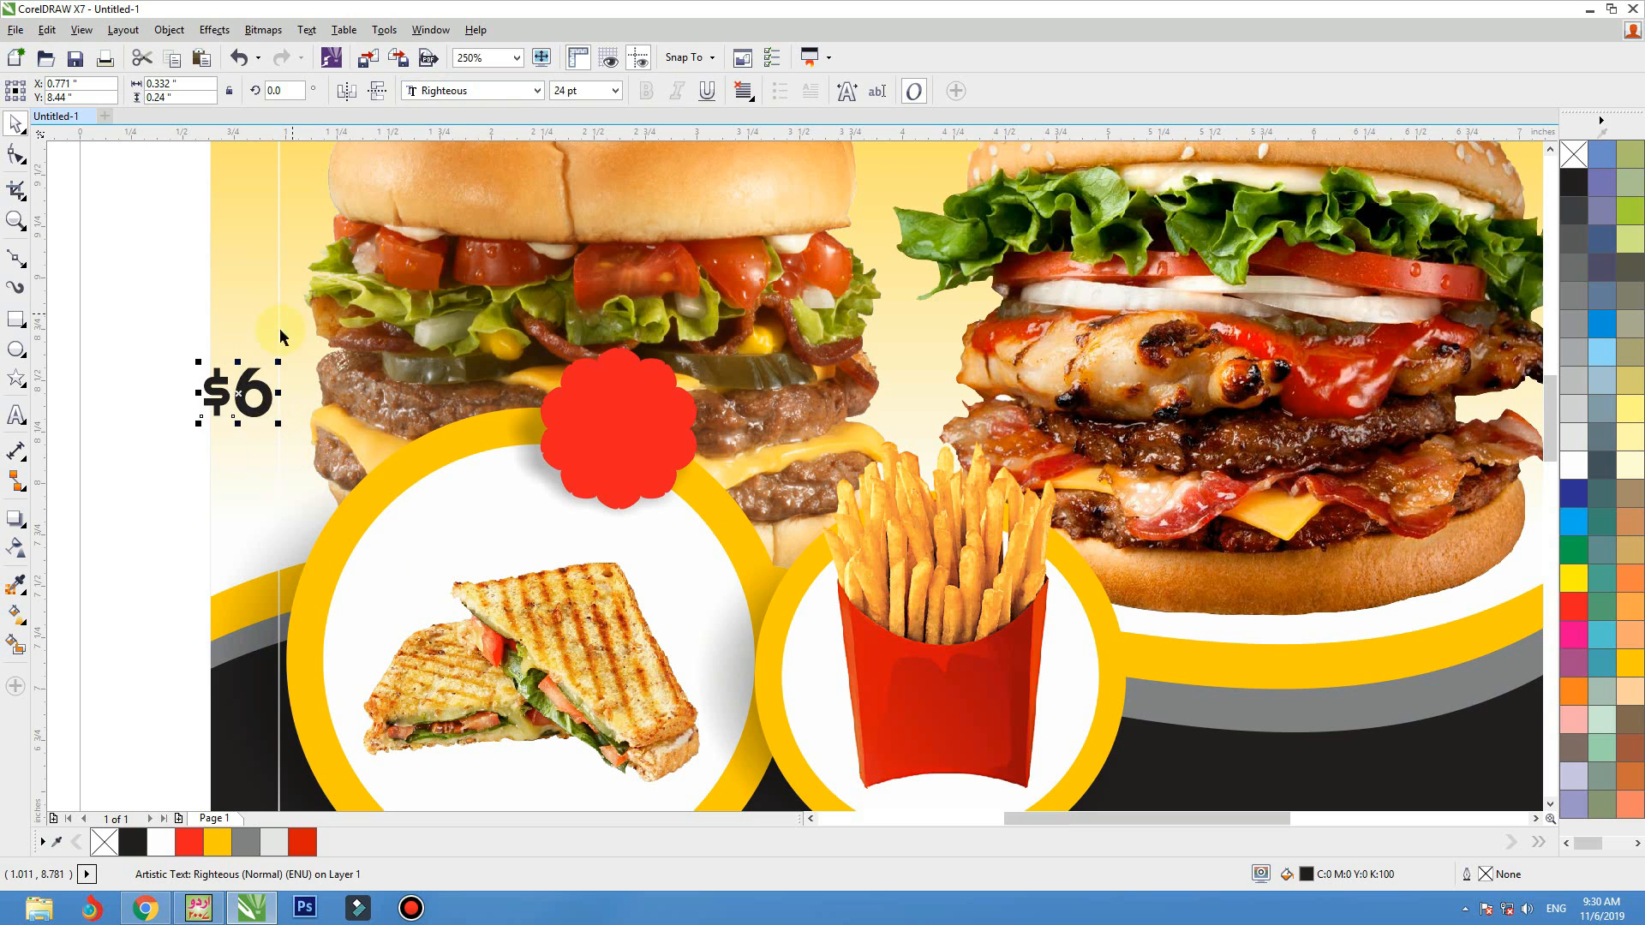
pyautogui.click(437, 90)
pyautogui.write('Helvetica-Condensed-B')
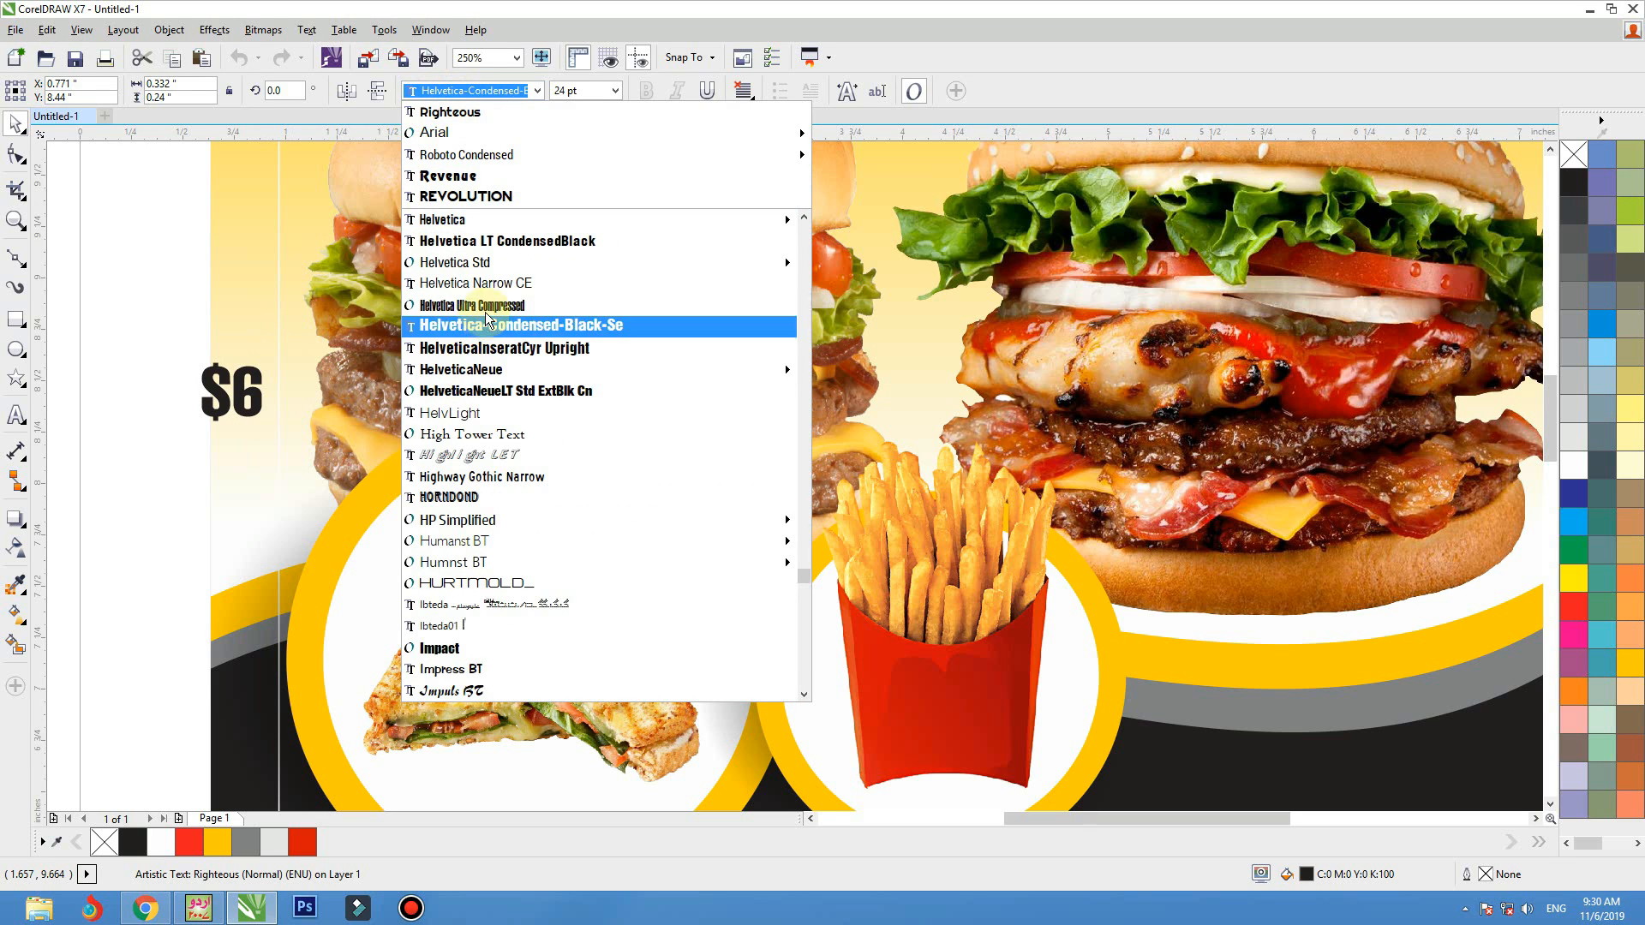
pyautogui.click(493, 263)
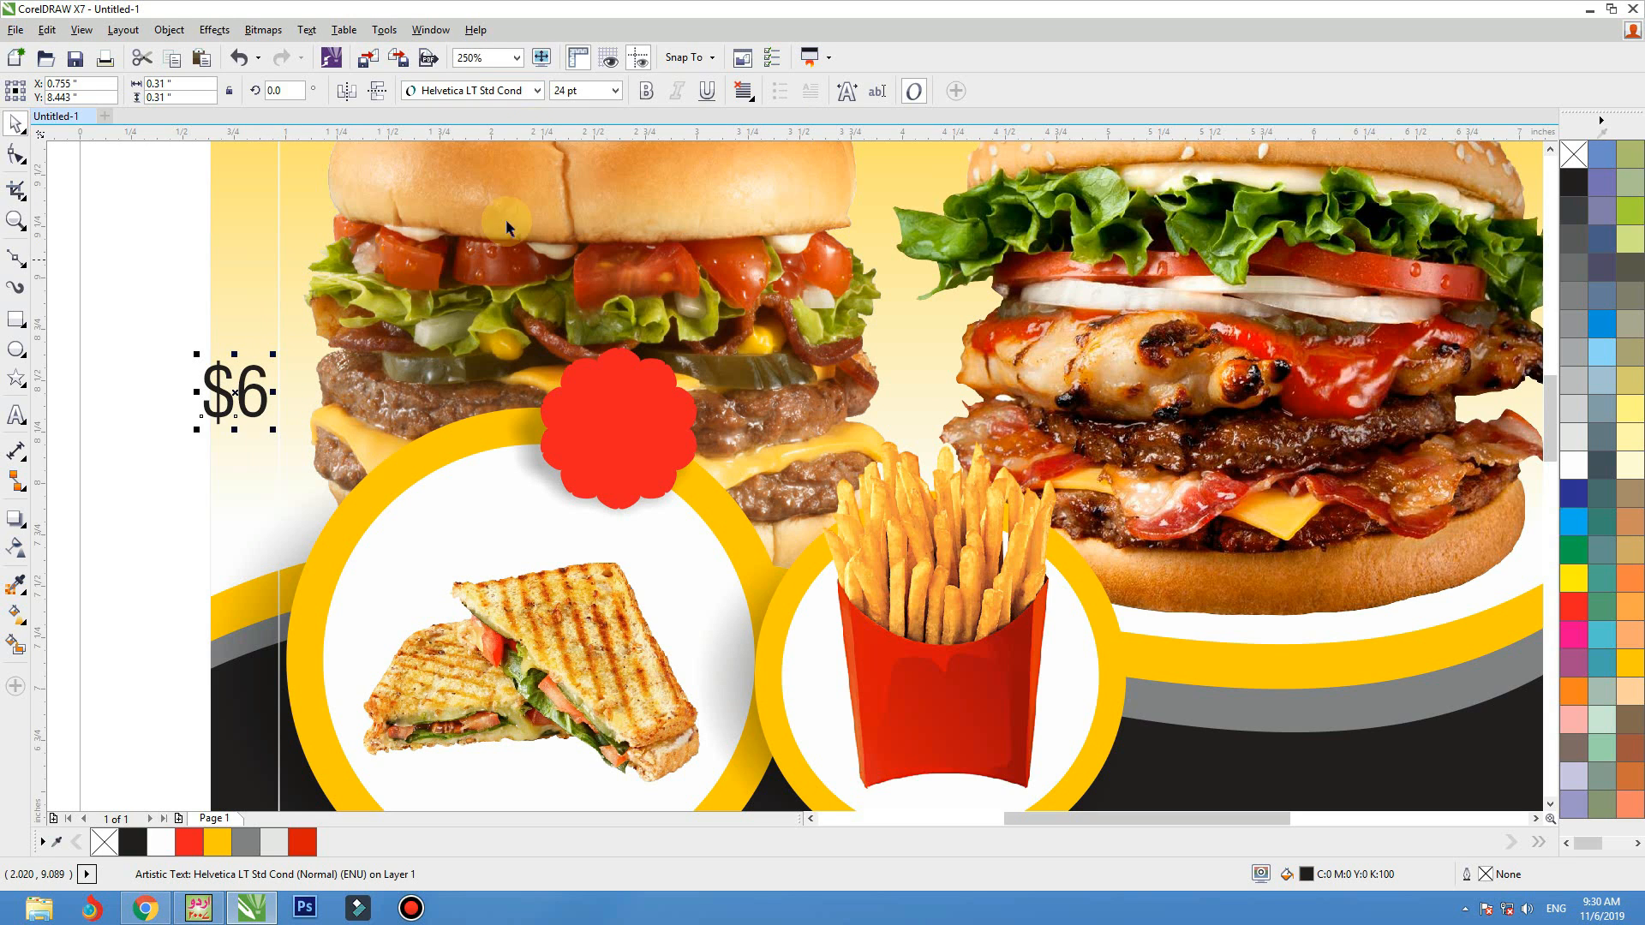
# Make the "$6" text bold and place it in white at the center of the red badge
pyautogui.click(646, 91)
pyautogui.moveTo(236, 395); pyautogui.dragTo(635, 444)
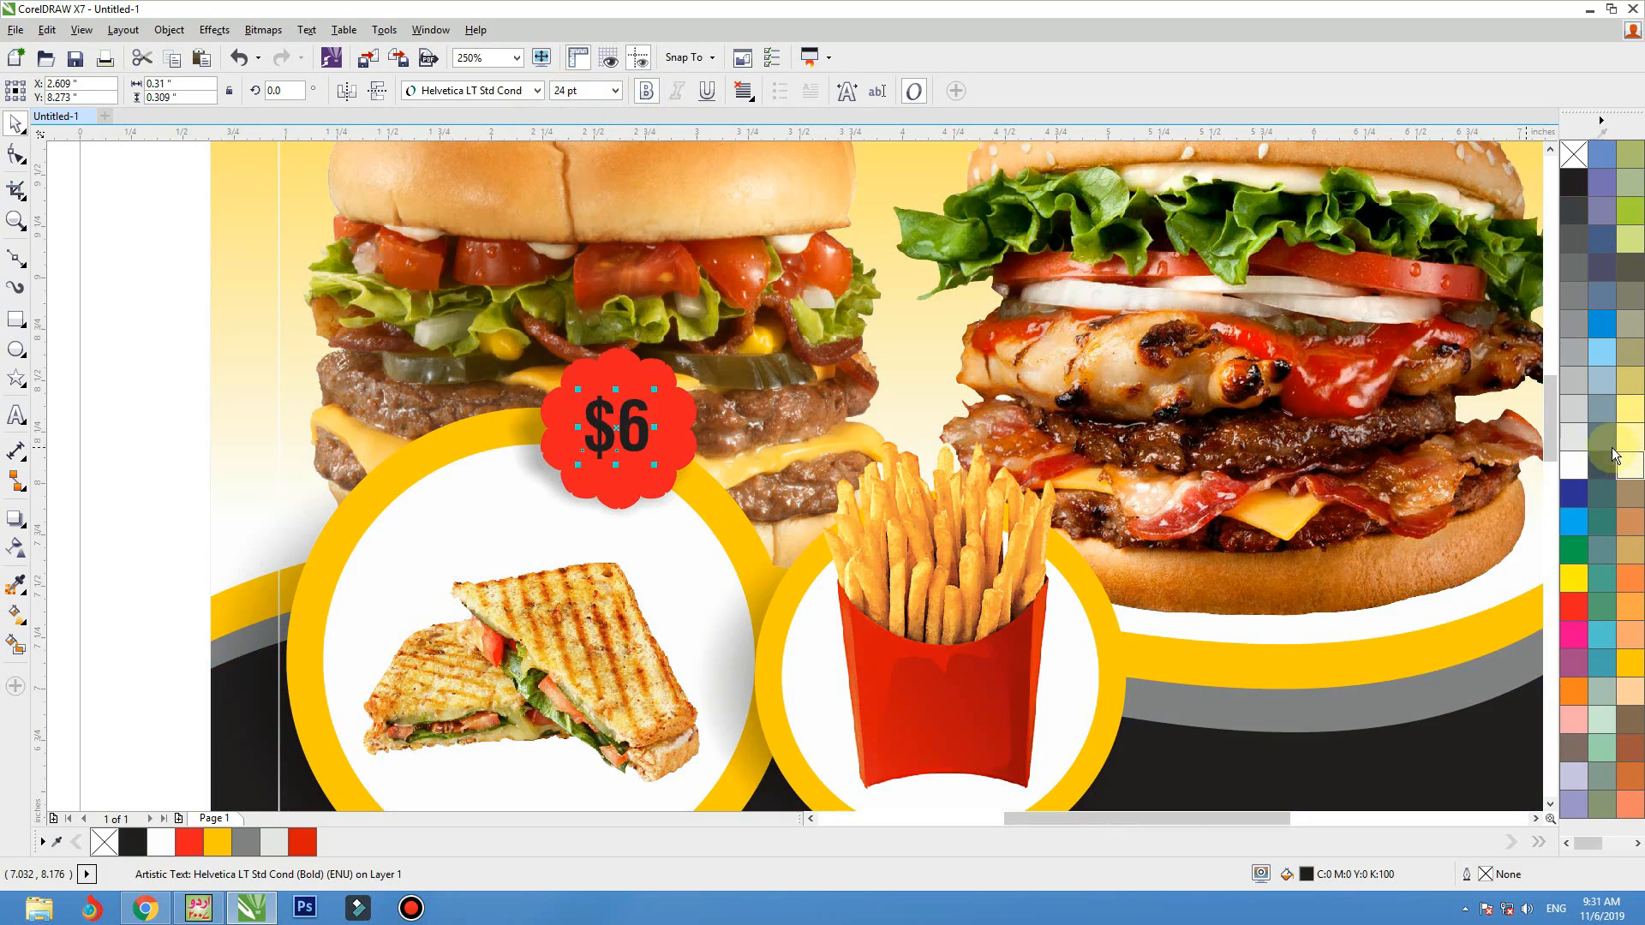
pyautogui.keyDown('shift'); pyautogui.click(602, 451); pyautogui.keyUp('shift')
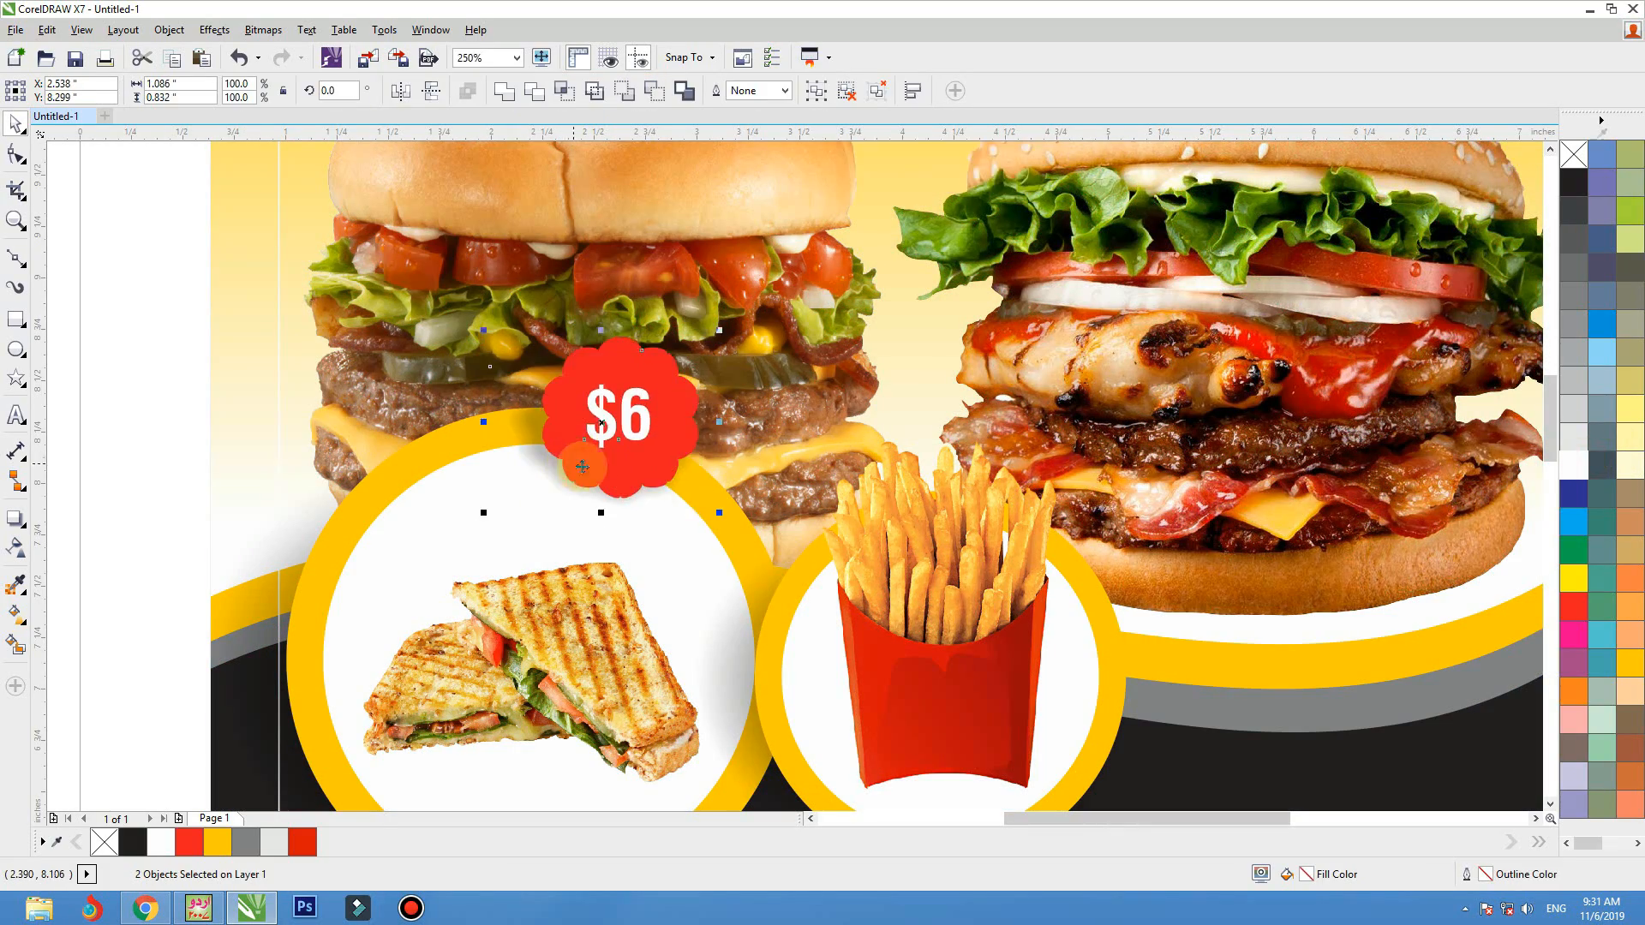
# Copy the badge with its price onto the right edge of the fries ring and change the copy's text to $3
pyautogui.moveTo(610, 439); pyautogui.dragTo(1125, 678)
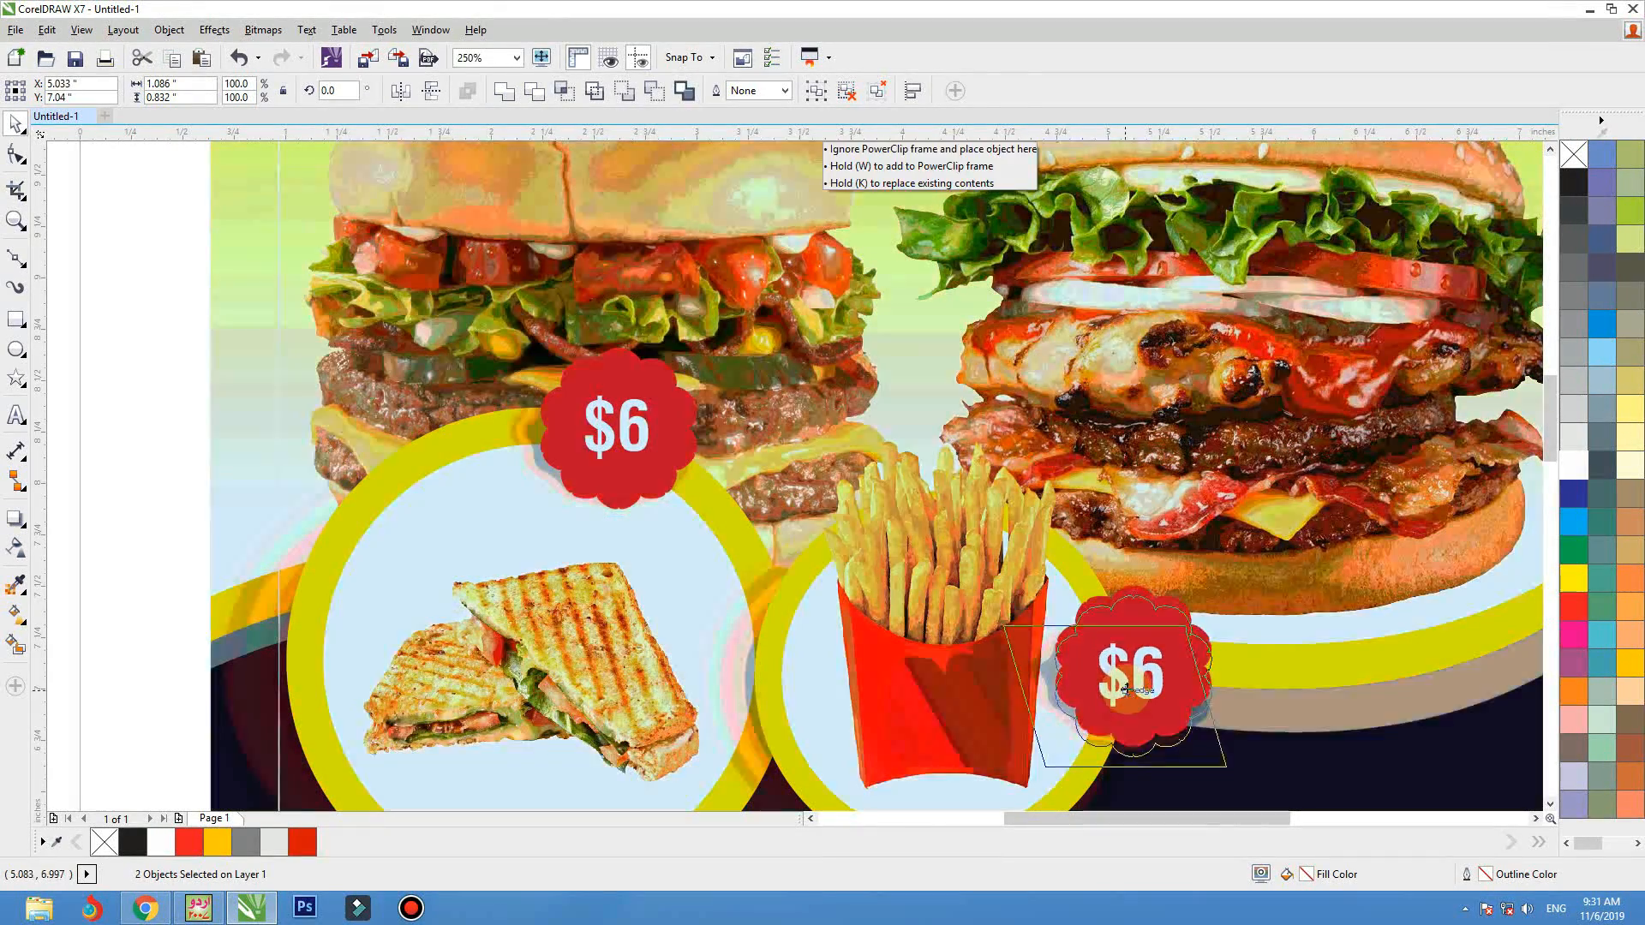
pyautogui.click(1157, 683)
pyautogui.doubleClick(1148, 683)
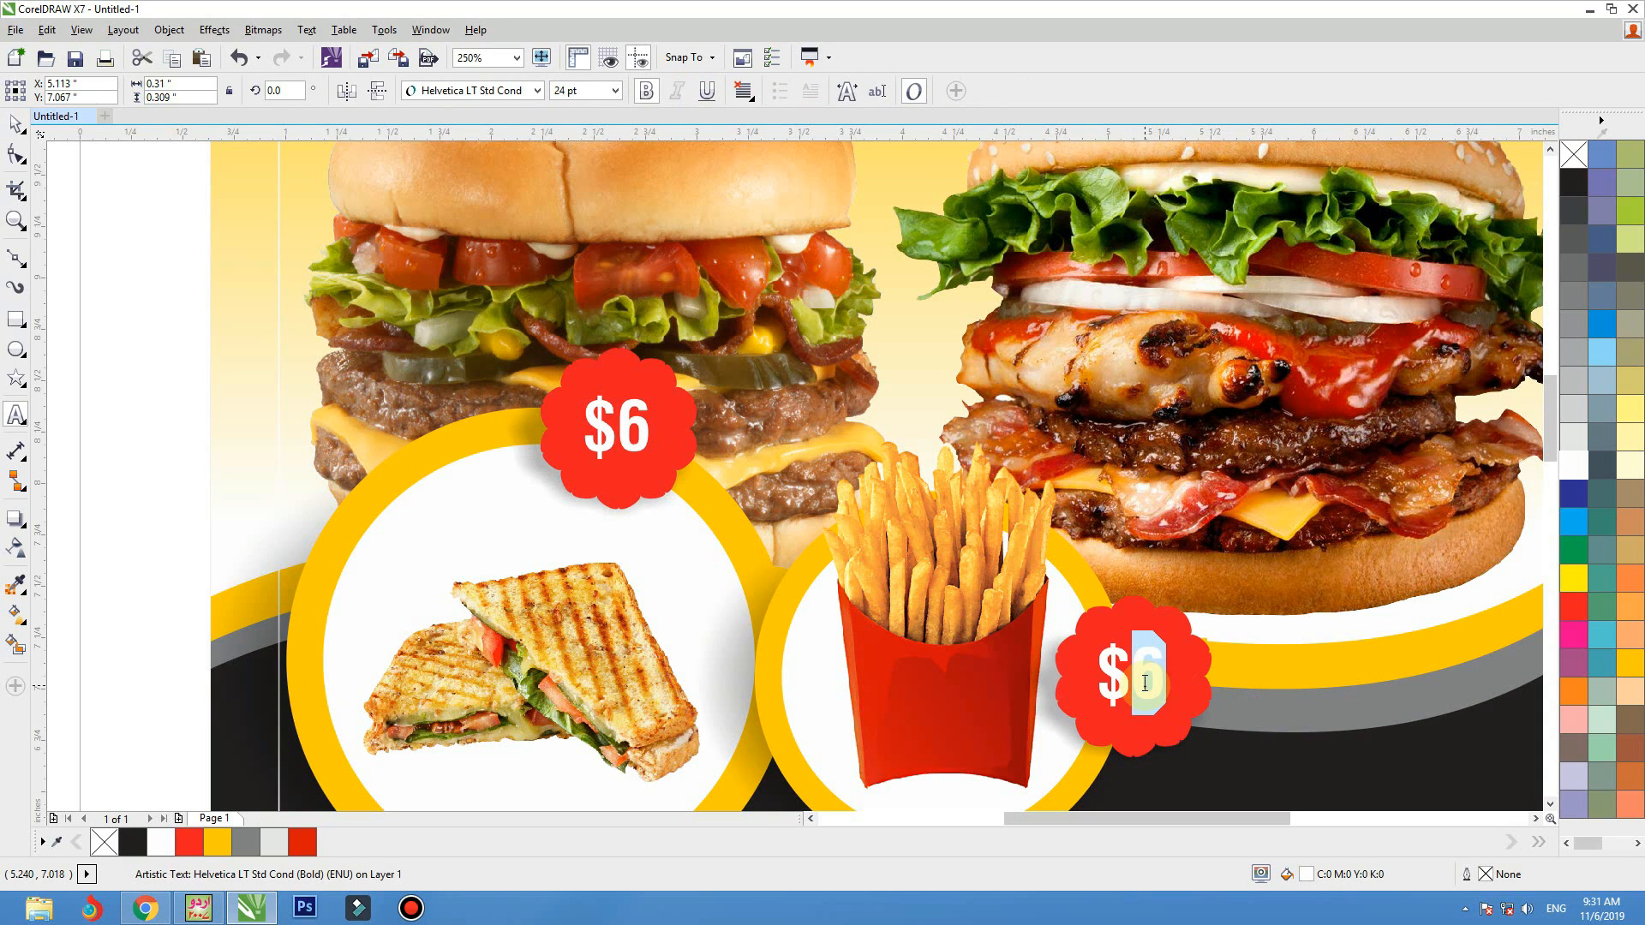
pyautogui.write('3')
pyautogui.click(17, 124)
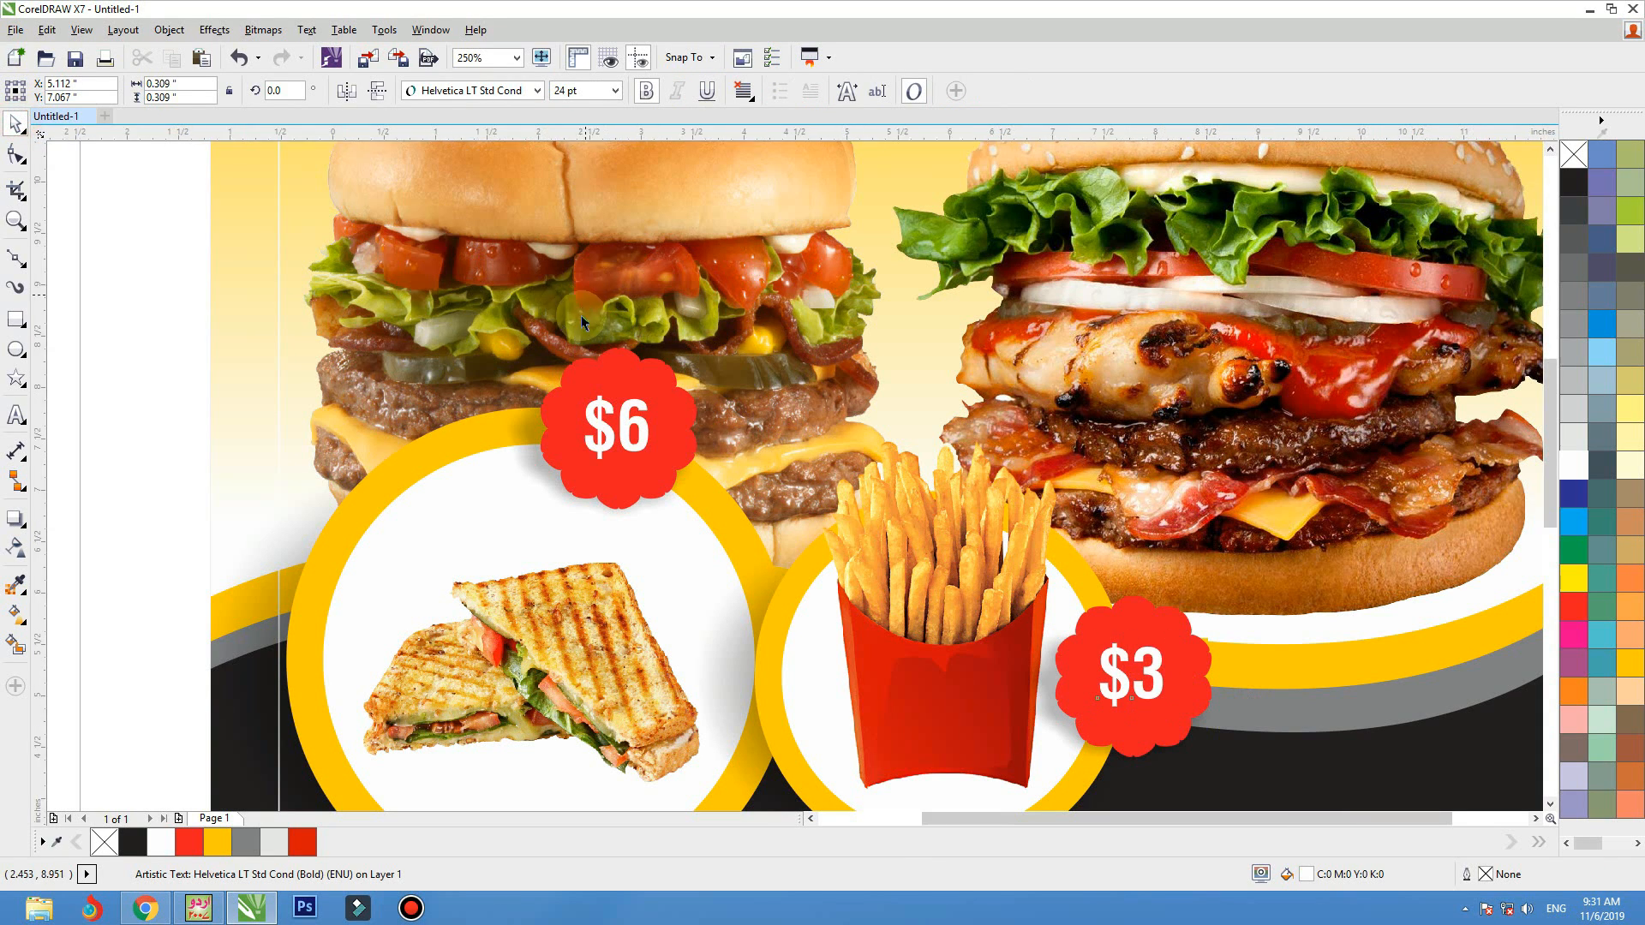
# Enlarge the sandwich picture slightly inside its yellow ring
pyautogui.scroll(-5, 581, 315)
pyautogui.click(1021, 338)
pyautogui.scroll(2, 843, 368)
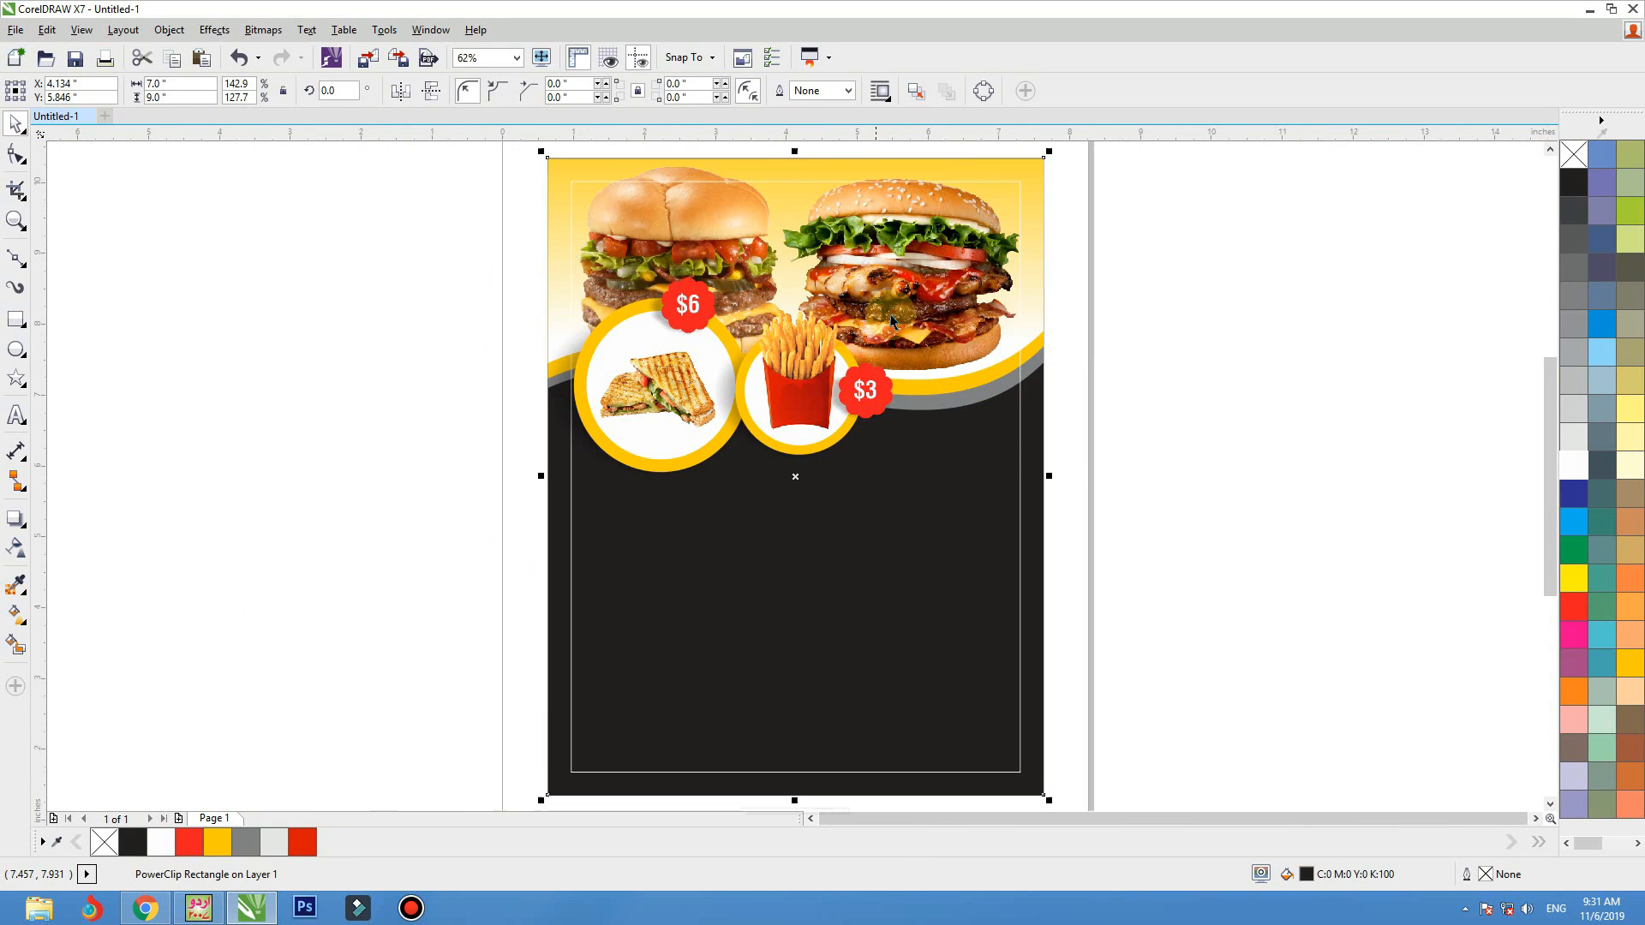
pyautogui.click(720, 356)
pyautogui.moveTo(720, 351); pyautogui.dragTo(726, 343)
pyautogui.click(332, 382)
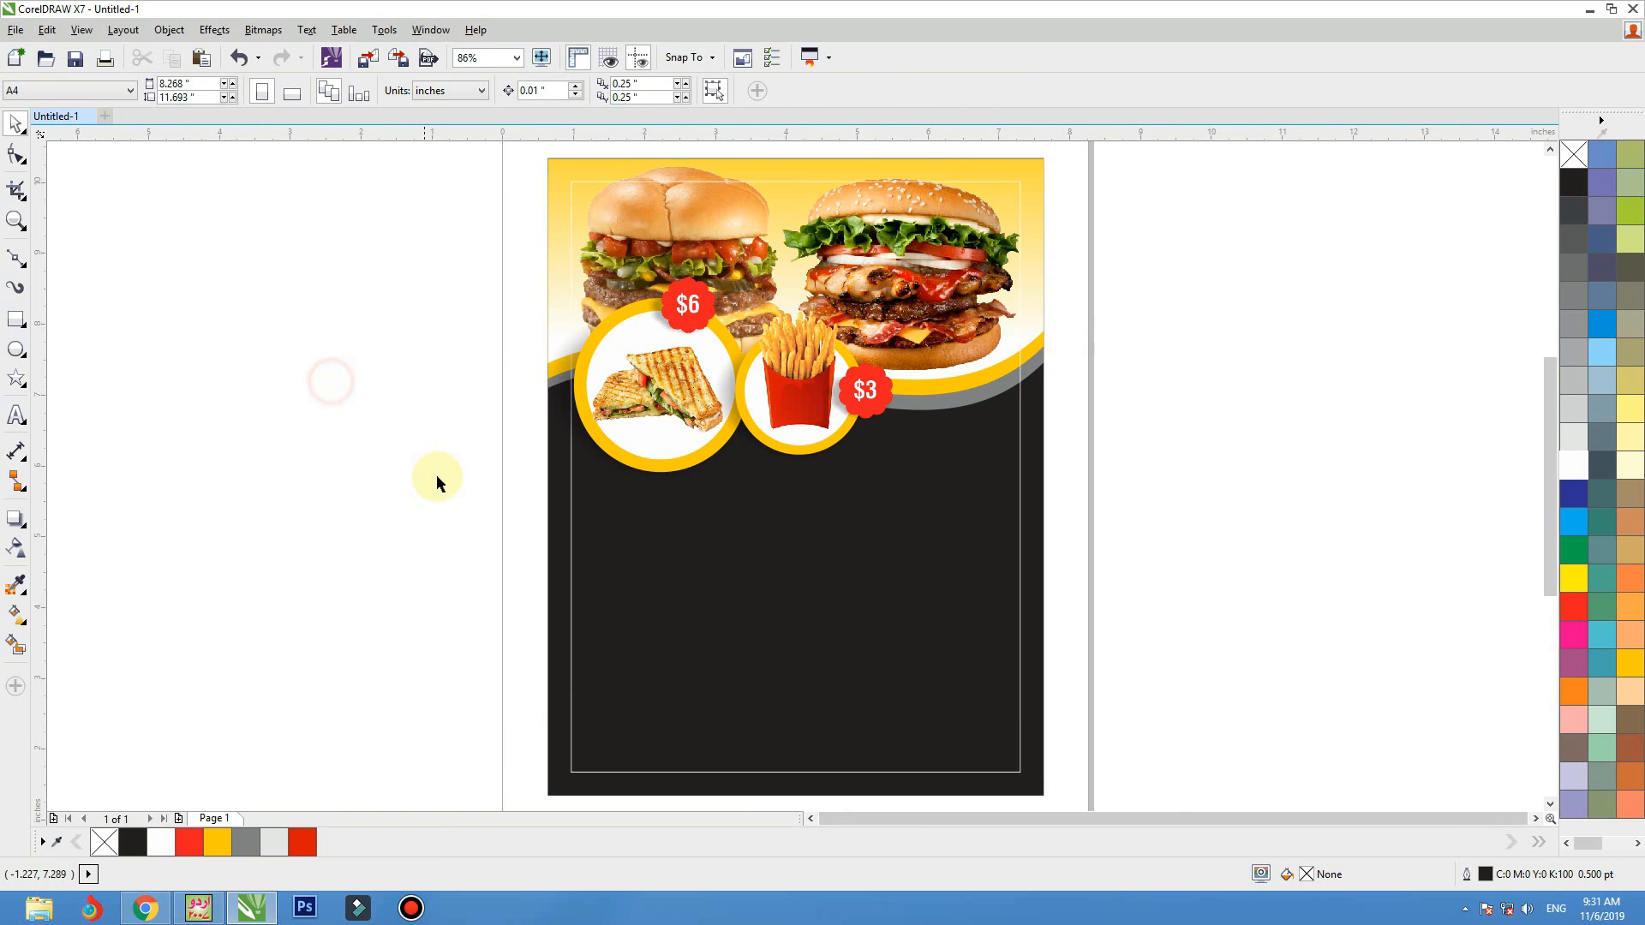
# Draw a band about 7 by 1.2 inches across the lower black area, filled white without an outline
pyautogui.press('F2')
pyautogui.moveTo(377, 408); pyautogui.dragTo(1482, 923)
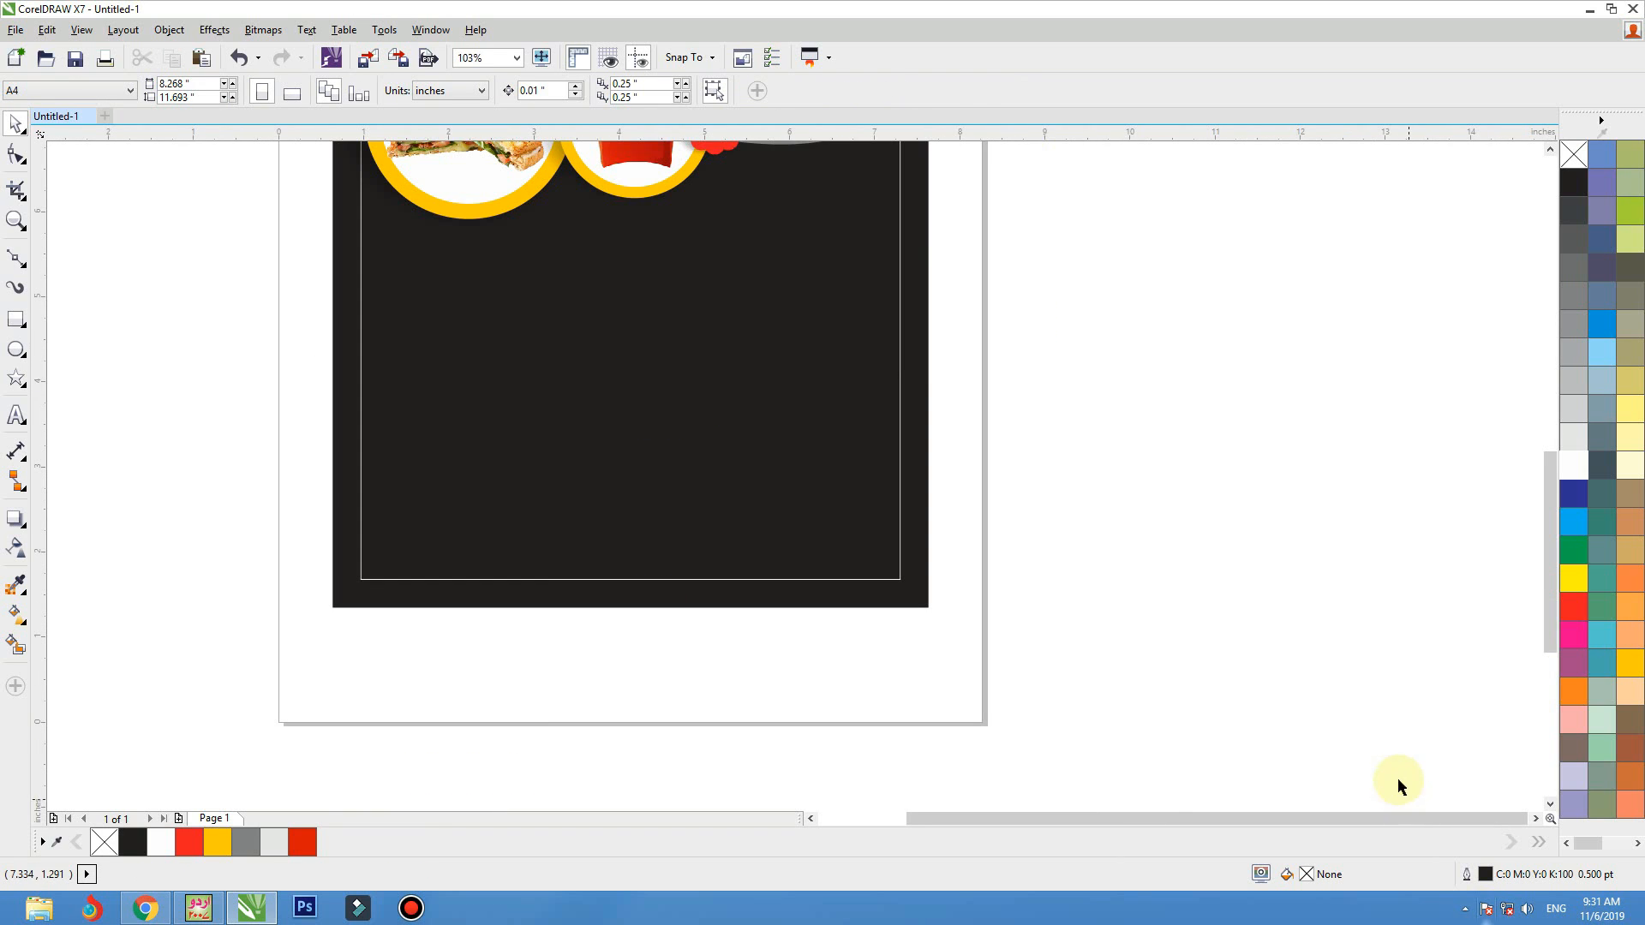
pyautogui.click(15, 319)
pyautogui.moveTo(332, 387); pyautogui.dragTo(591, 477)
pyautogui.moveTo(787, 519)
pyautogui.mouseDown()
pyautogui.moveTo(928, 511)
pyautogui.moveTo(928, 481)
pyautogui.moveTo(933, 494)
pyautogui.mouseUp()
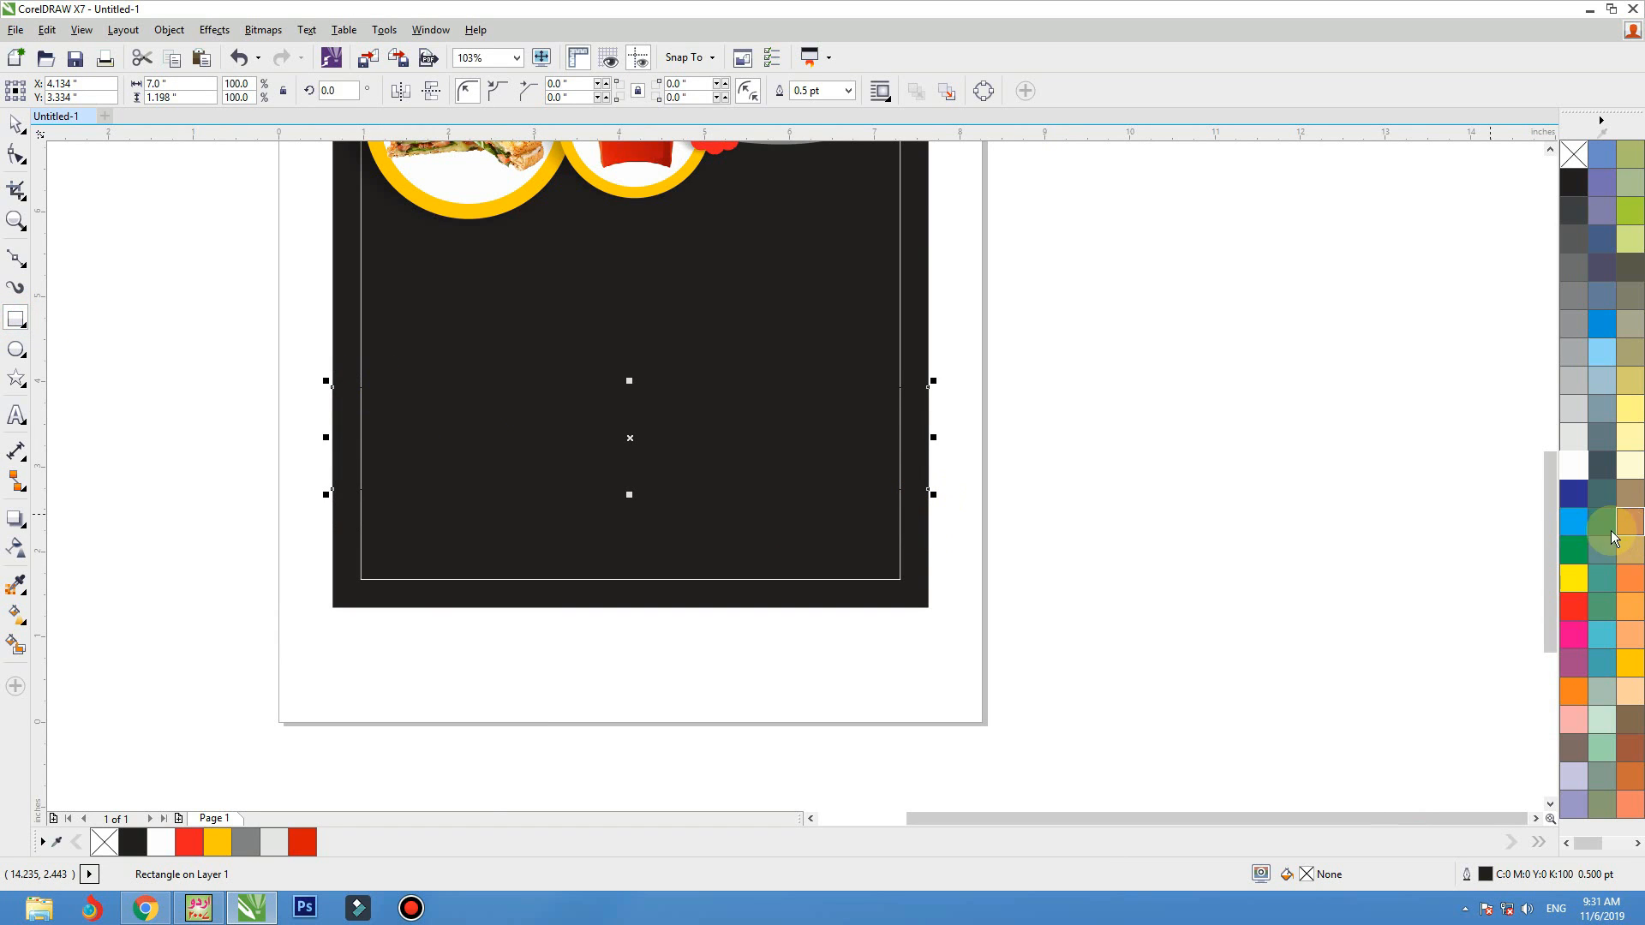
pyautogui.click(1583, 465)
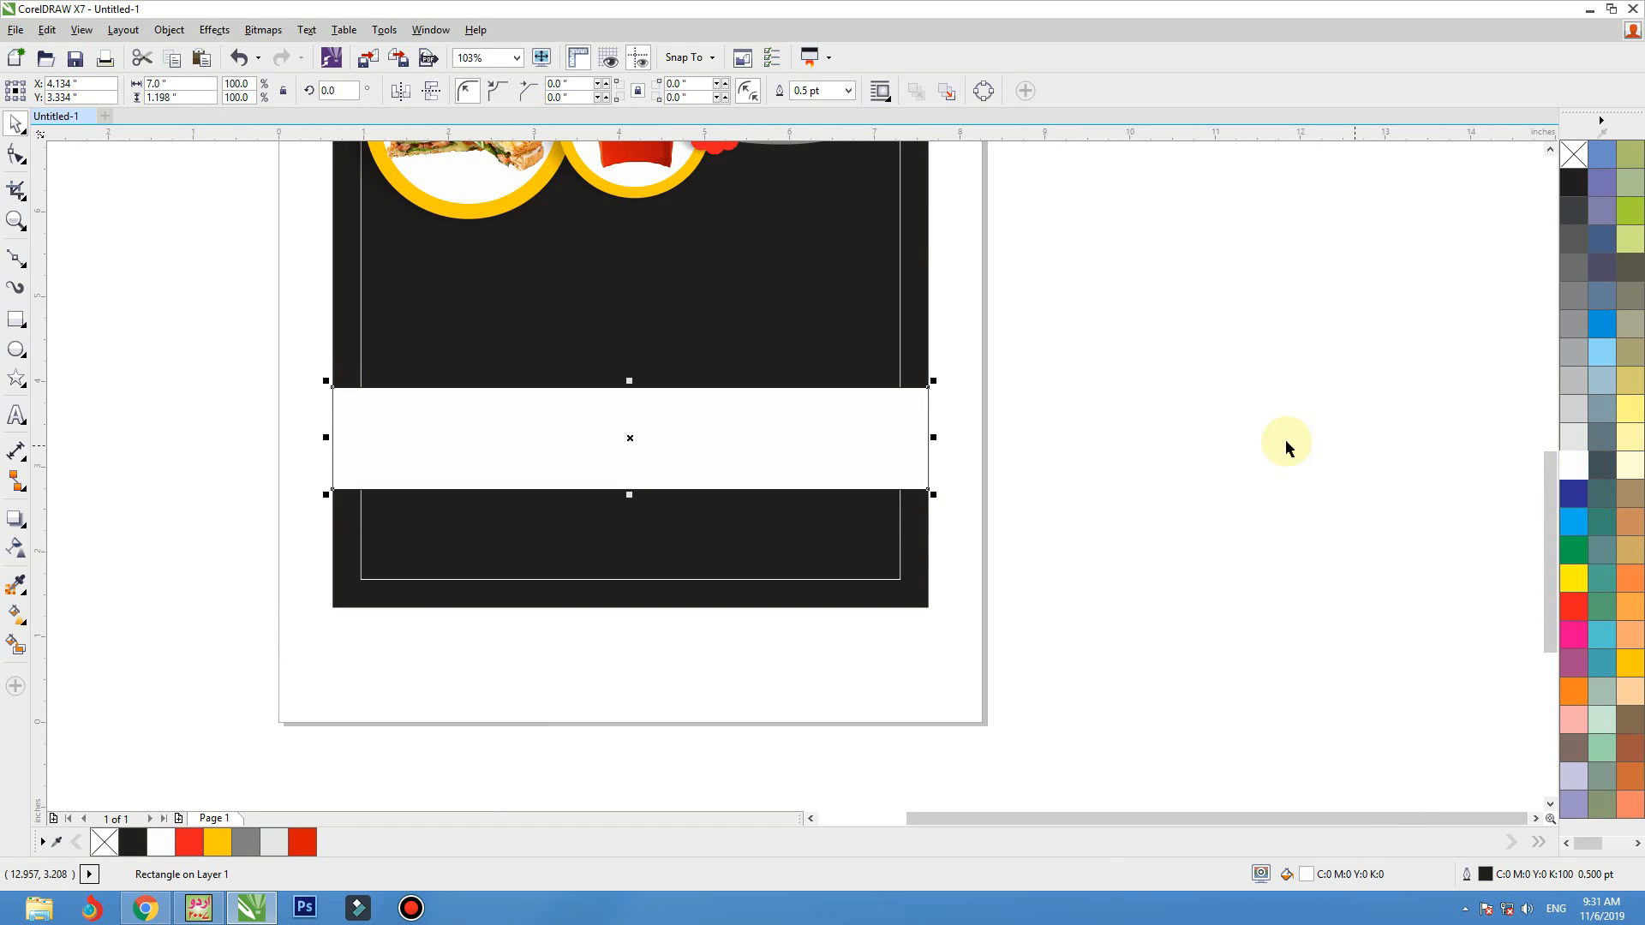
pyautogui.rightClick(1573, 154)
# Add a Deep Yellow copy of the white band, rotated about 12.5 degrees and enlarged to about 114.8%
pyautogui.click(899, 415)
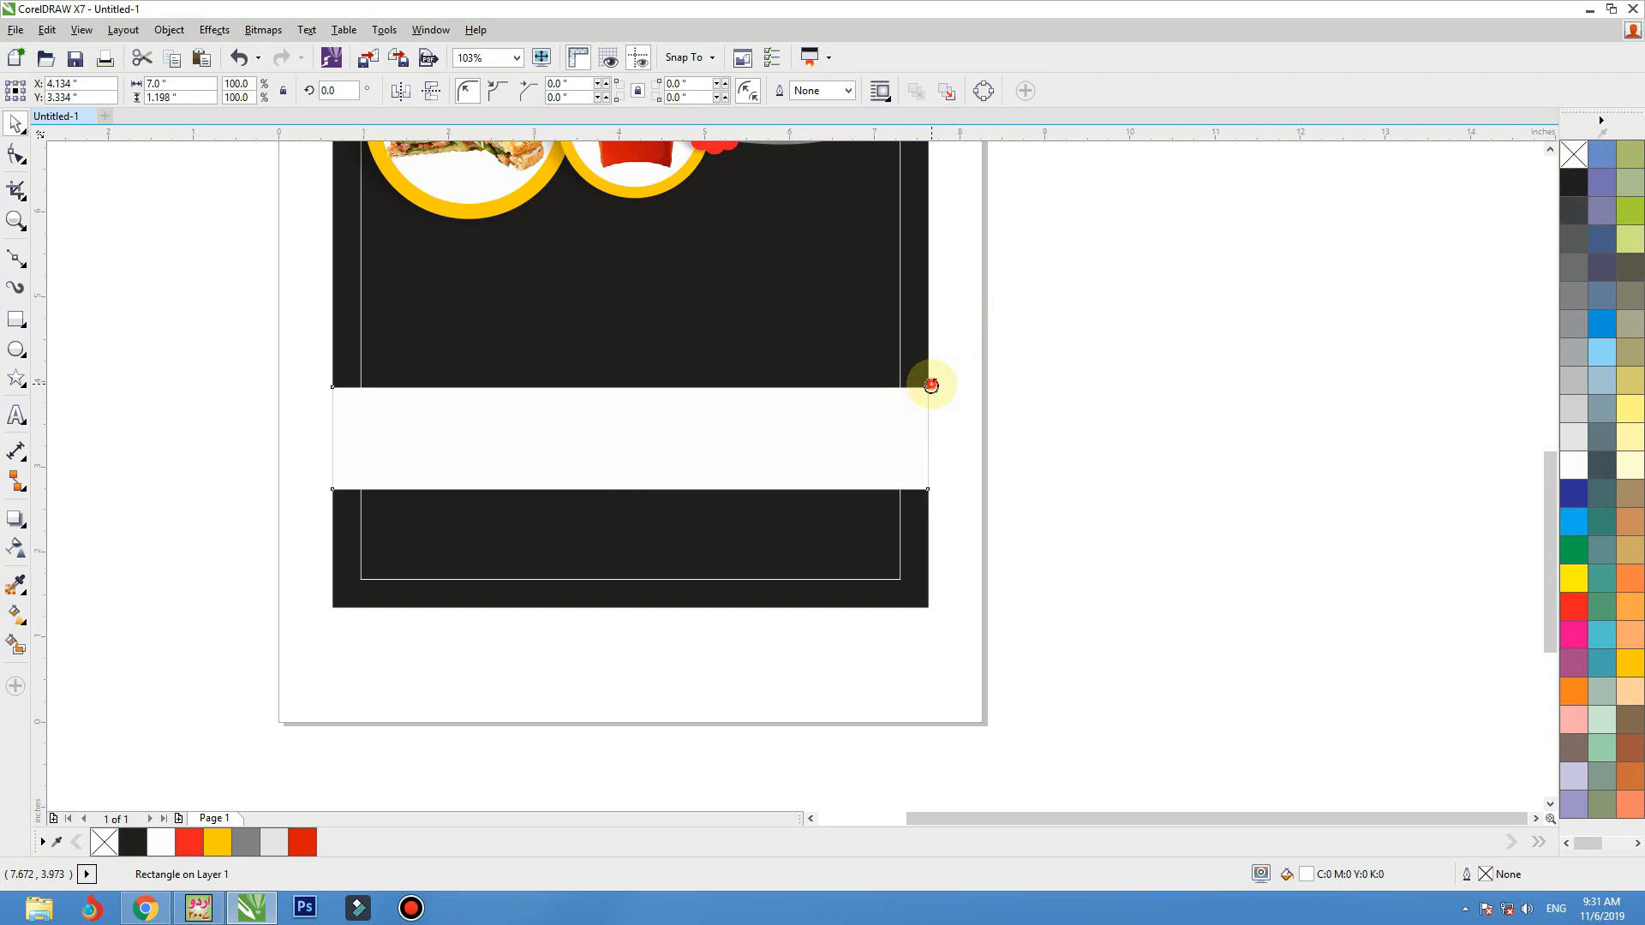
pyautogui.moveTo(931, 386); pyautogui.dragTo(929, 311)
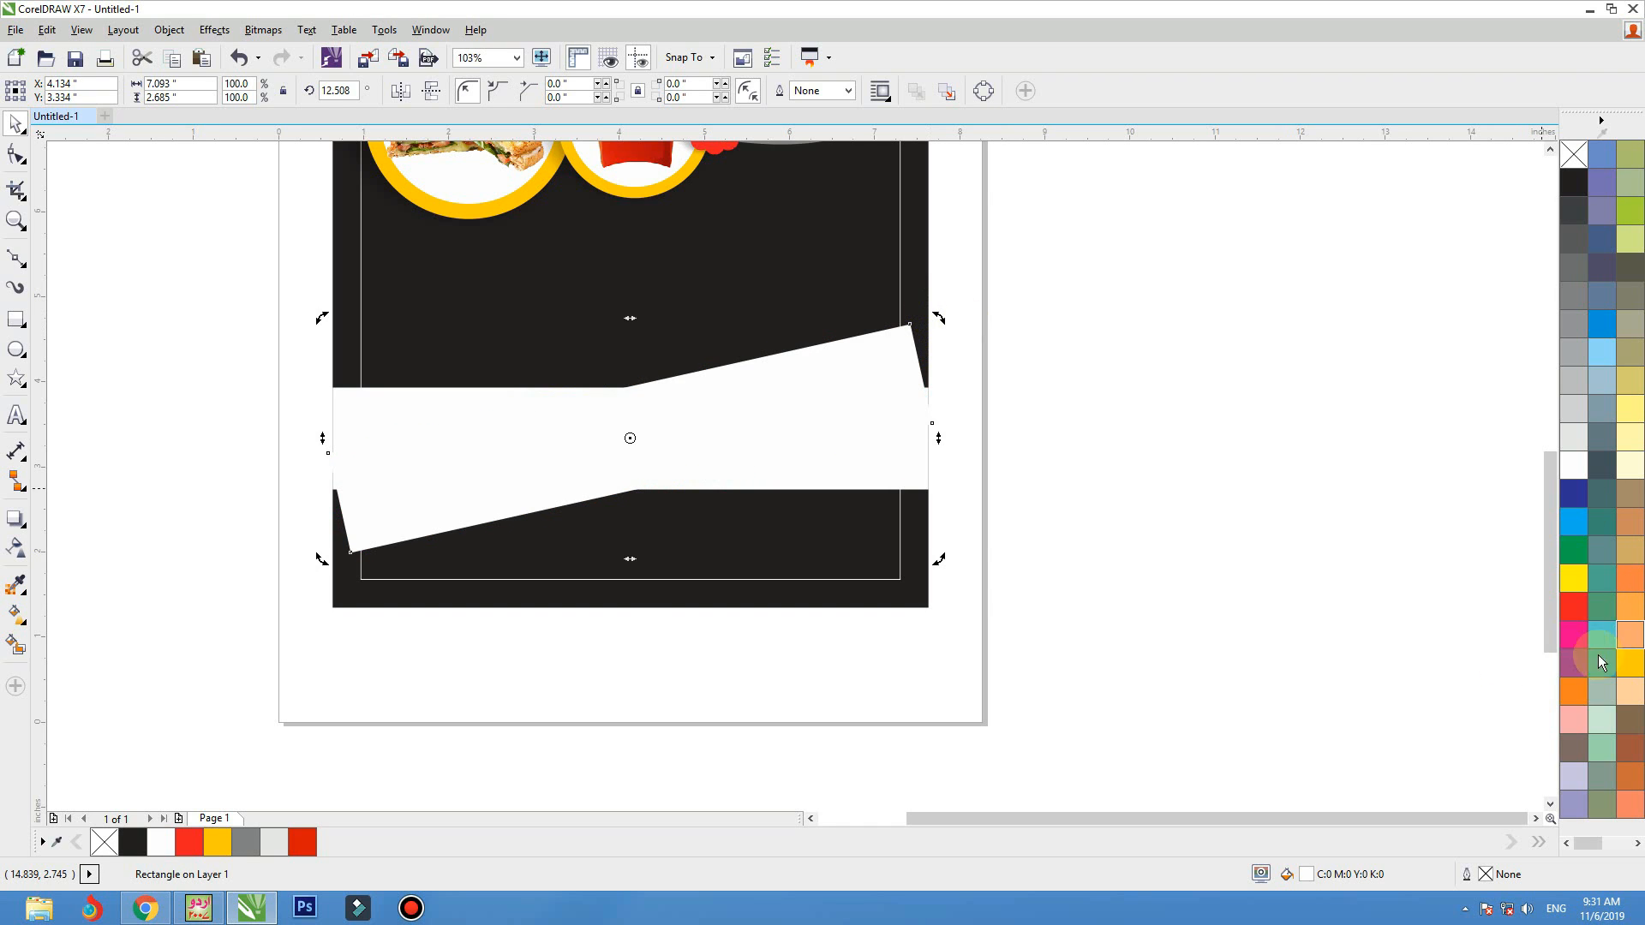
pyautogui.click(212, 844)
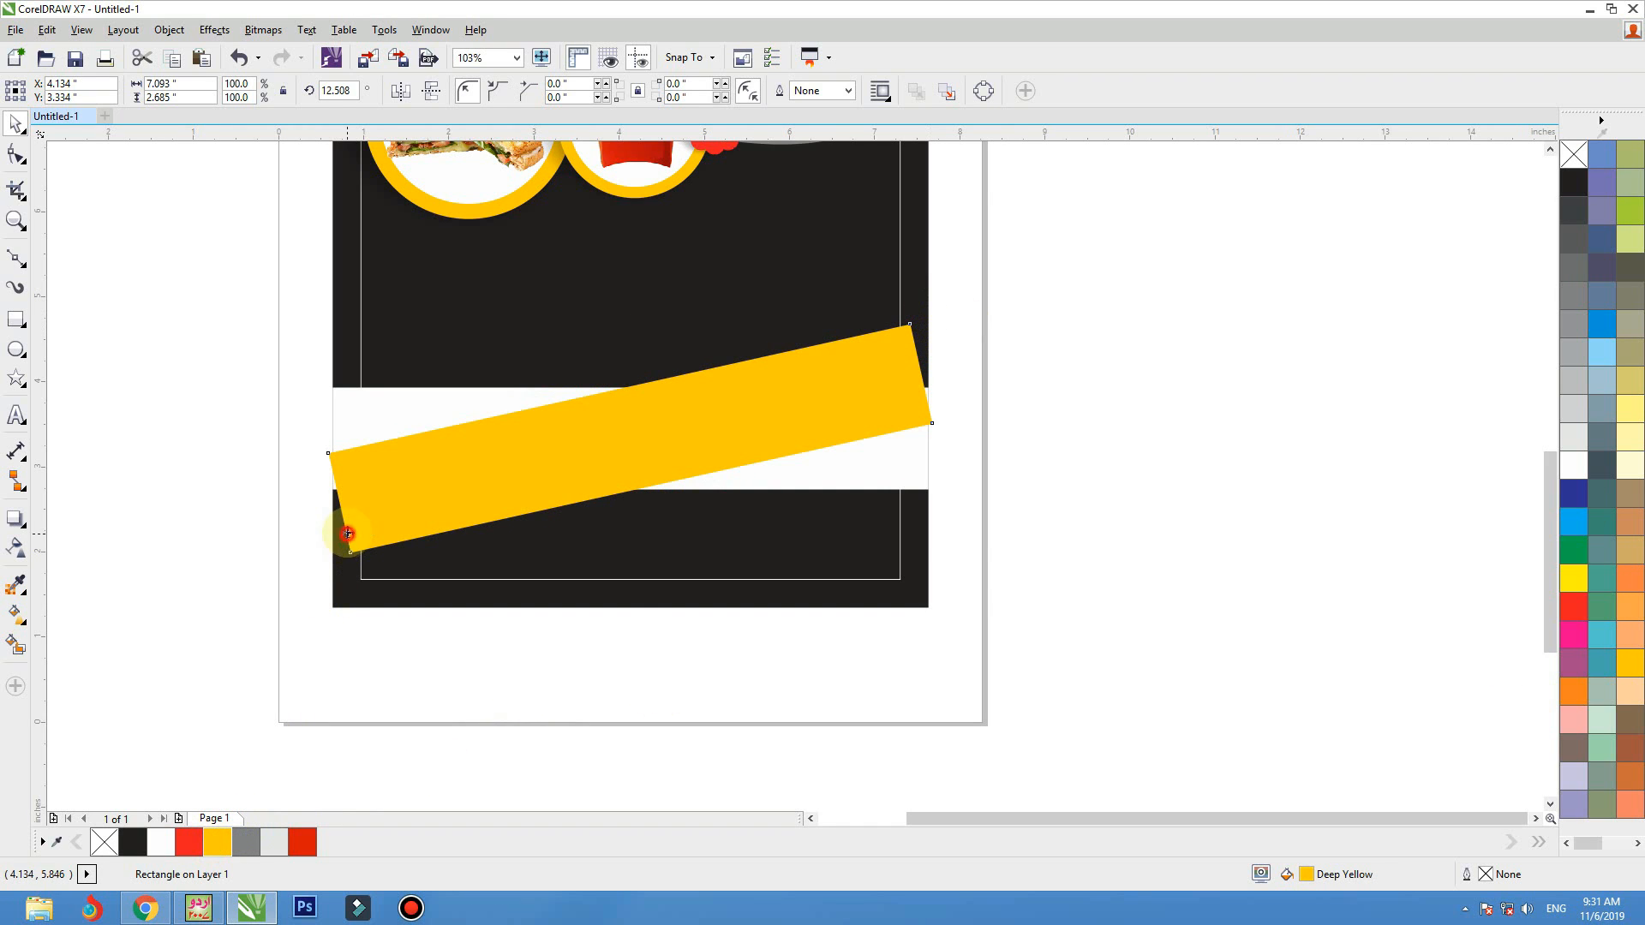
pyautogui.moveTo(943, 314); pyautogui.dragTo(983, 290)
# PowerClip the tilted yellow band inside the black flyer background and open the clipped contents for editing
pyautogui.rightClick(942, 313)
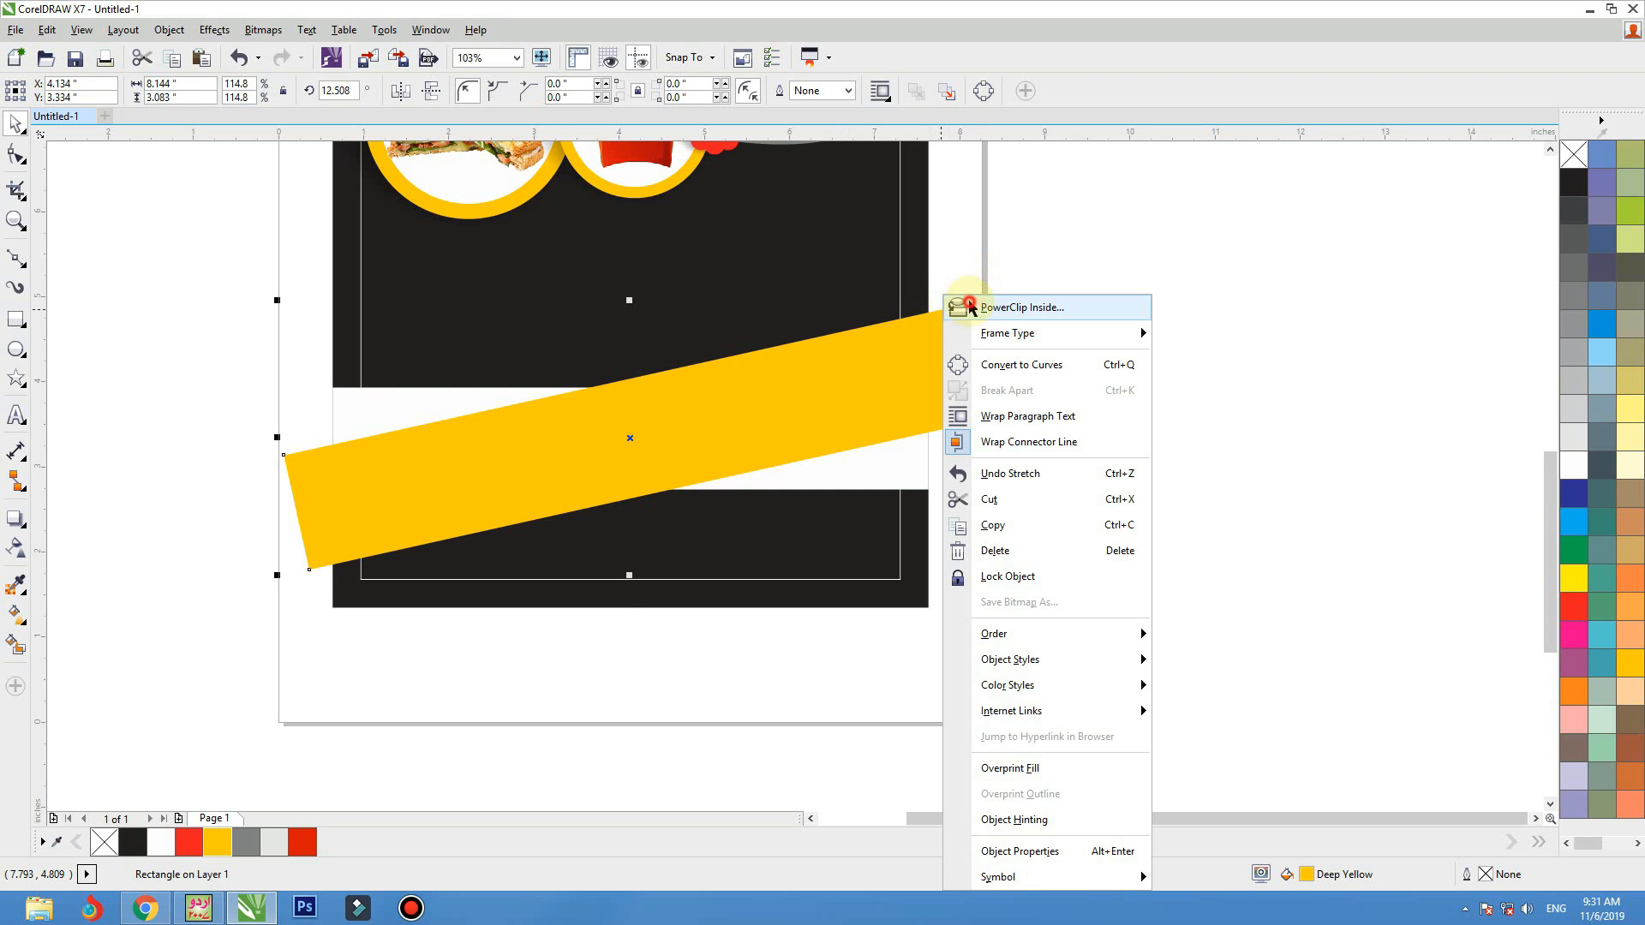
pyautogui.click(957, 306)
pyautogui.click(919, 288)
pyautogui.doubleClick(916, 392)
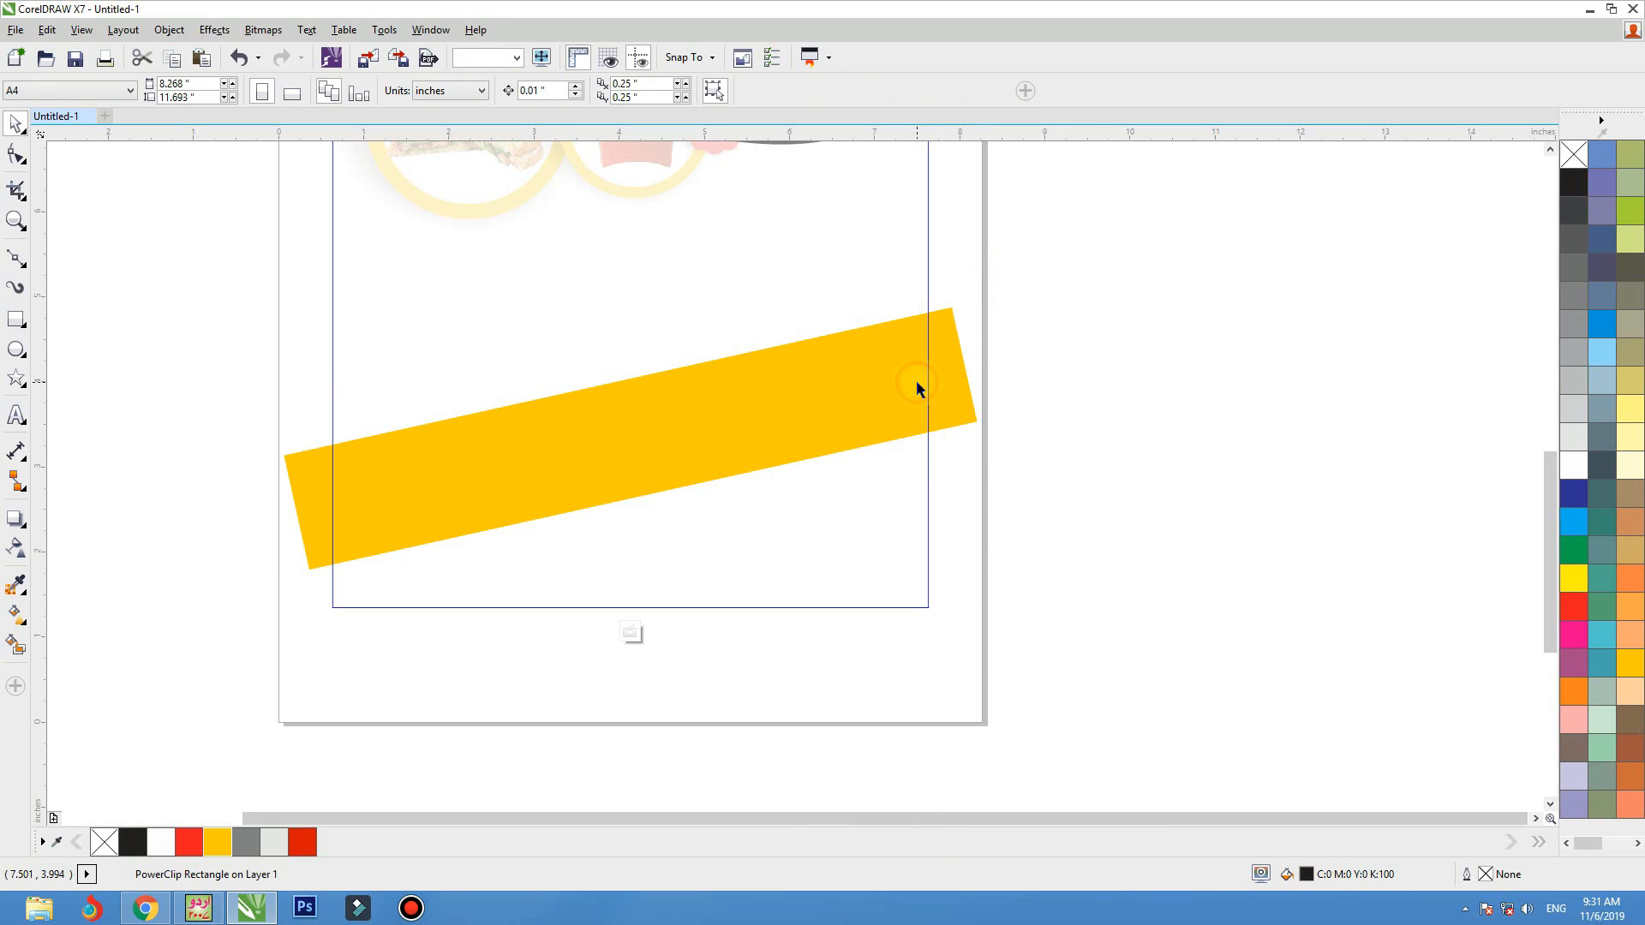
# Reduce the tilt of the clipped yellow band to about 6.2 degrees and finish editing the PowerClip contents
pyautogui.moveTo(977, 306); pyautogui.dragTo(985, 328)
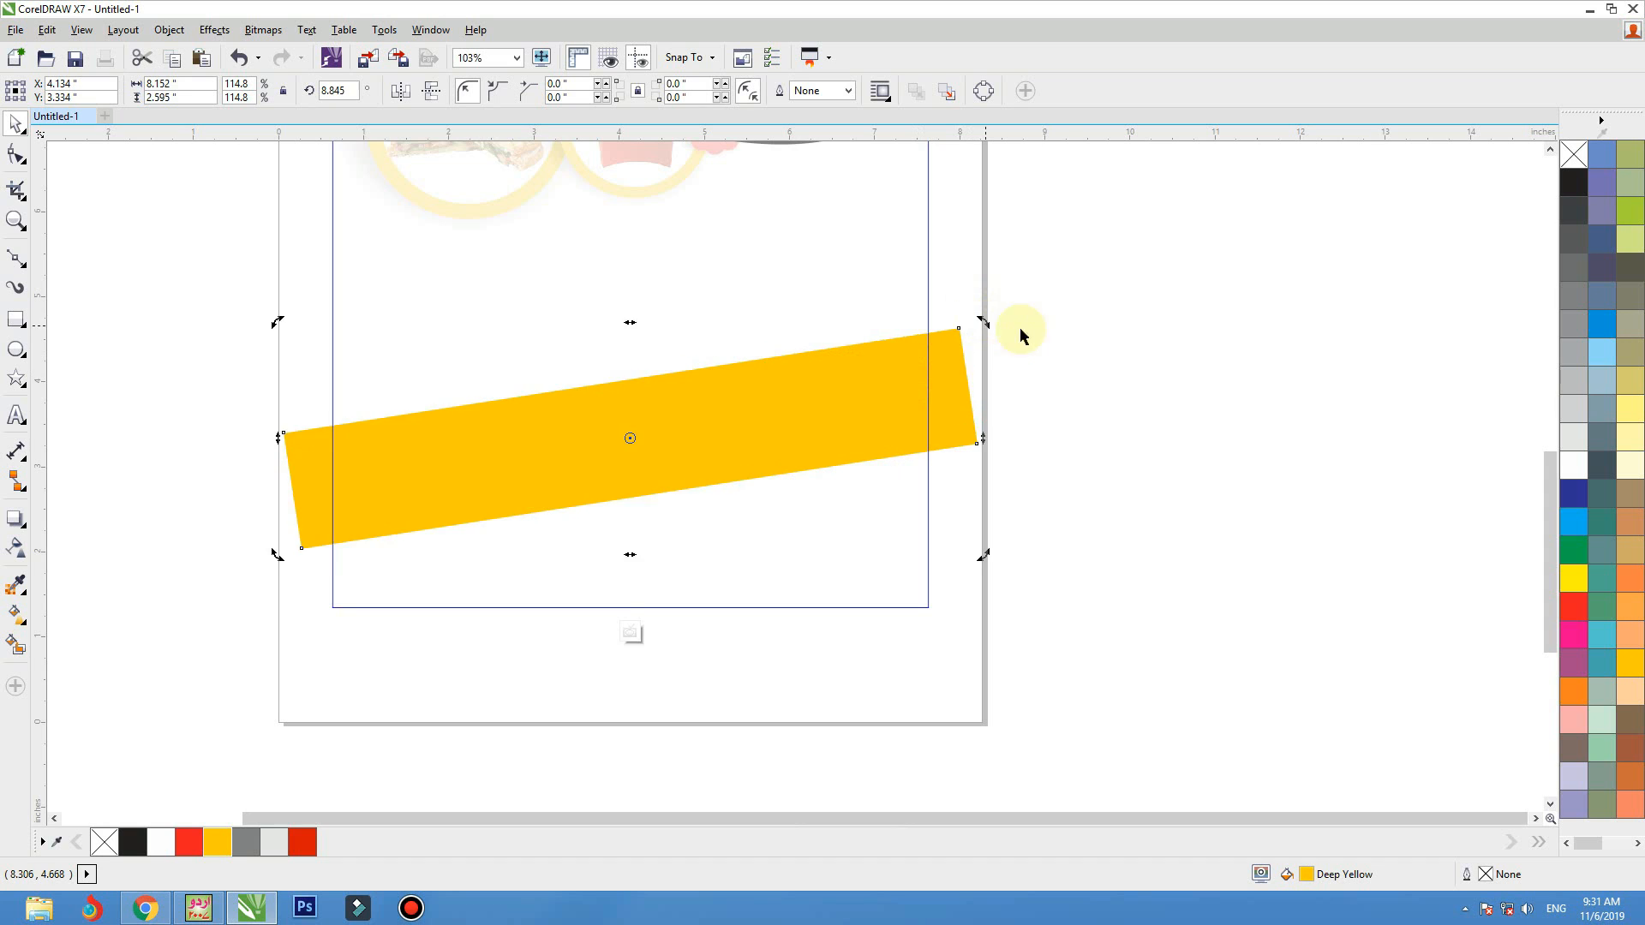
pyautogui.keyDown('ctrl'); pyautogui.click(1068, 321); pyautogui.keyUp('ctrl')
pyautogui.keyDown('ctrl'); pyautogui.click(914, 345); pyautogui.keyUp('ctrl')
pyautogui.keyDown('ctrl'); pyautogui.click(937, 342); pyautogui.keyUp('ctrl')
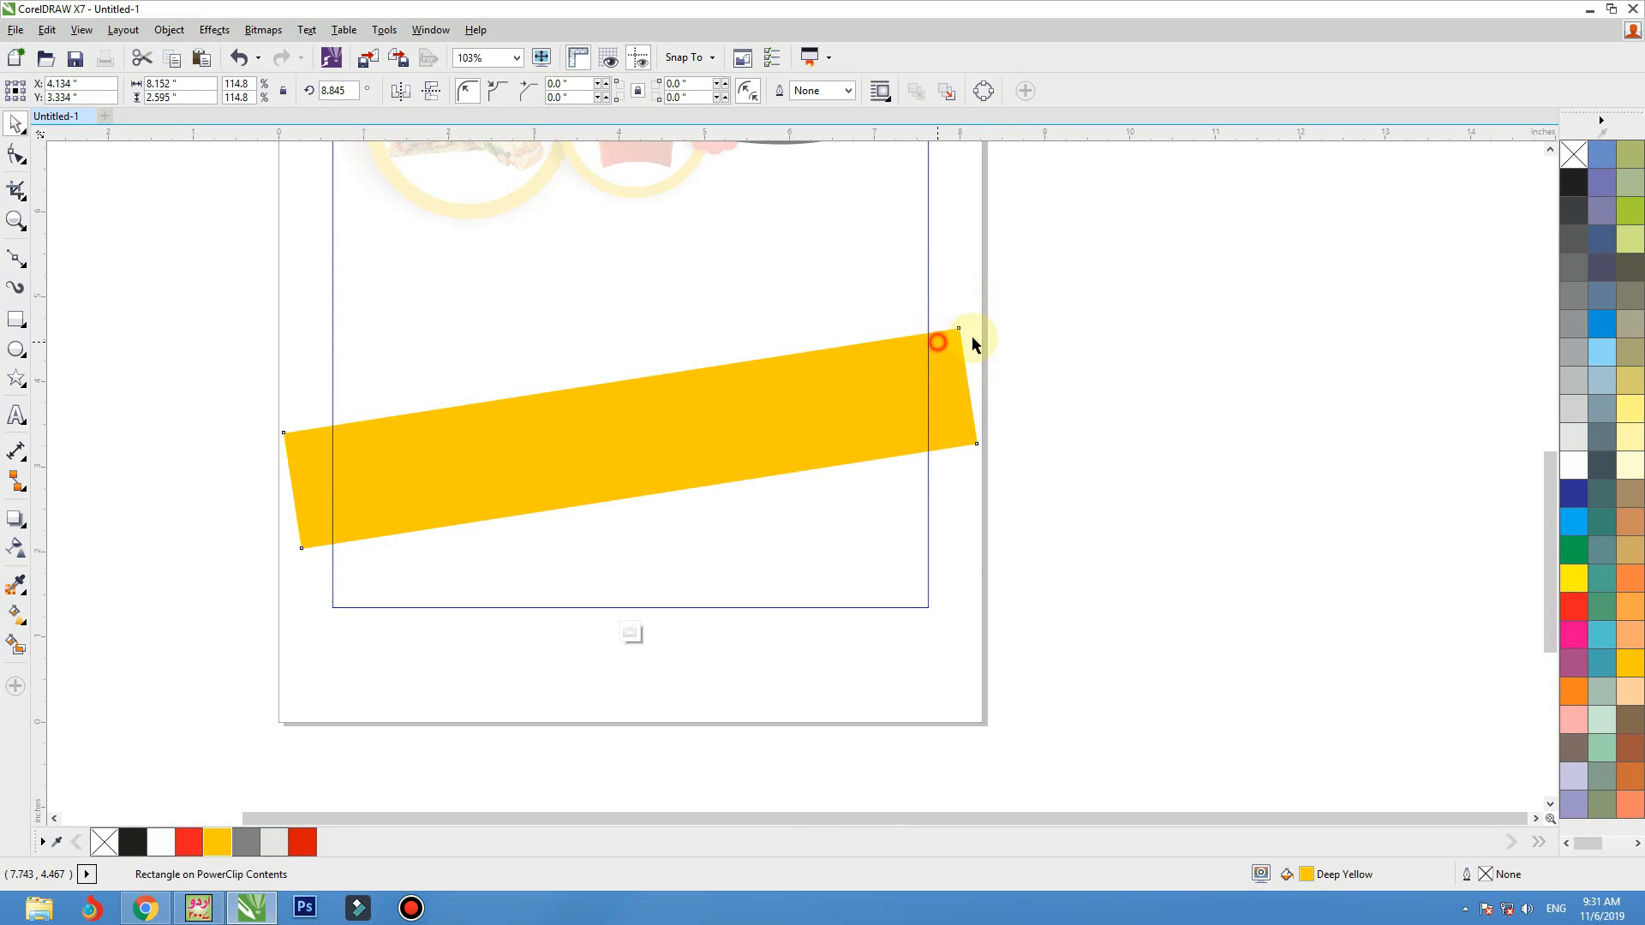
pyautogui.moveTo(984, 325); pyautogui.dragTo(984, 339)
pyautogui.click(854, 361)
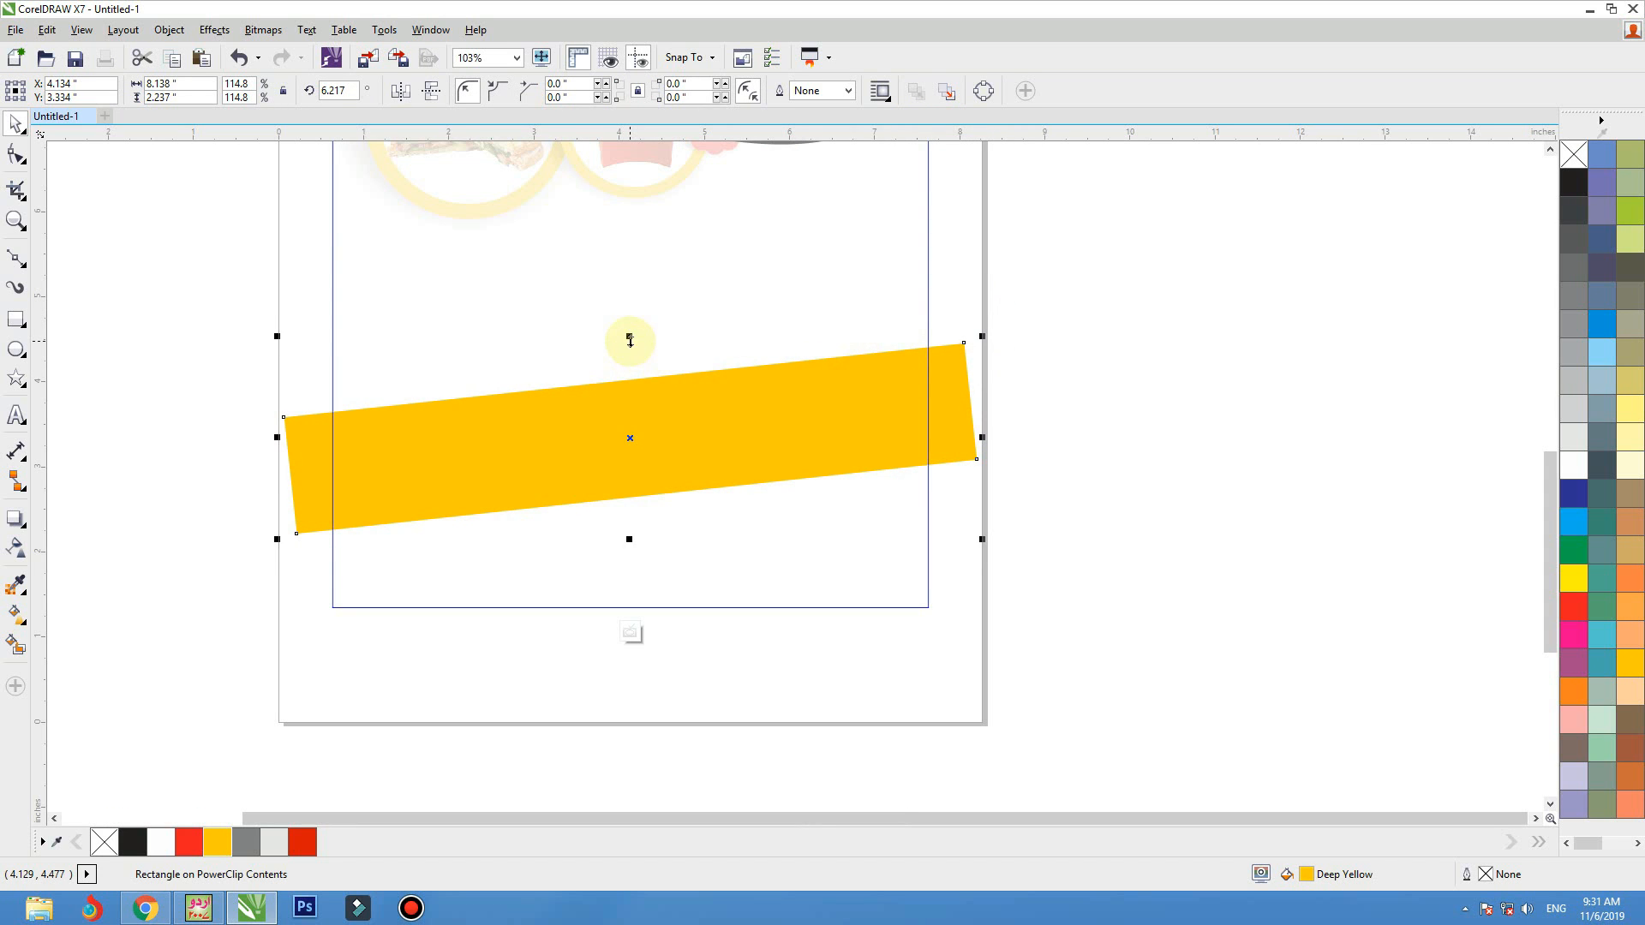
pyautogui.click(632, 393)
pyautogui.keyDown('ctrl'); pyautogui.click(1144, 395); pyautogui.keyUp('ctrl')
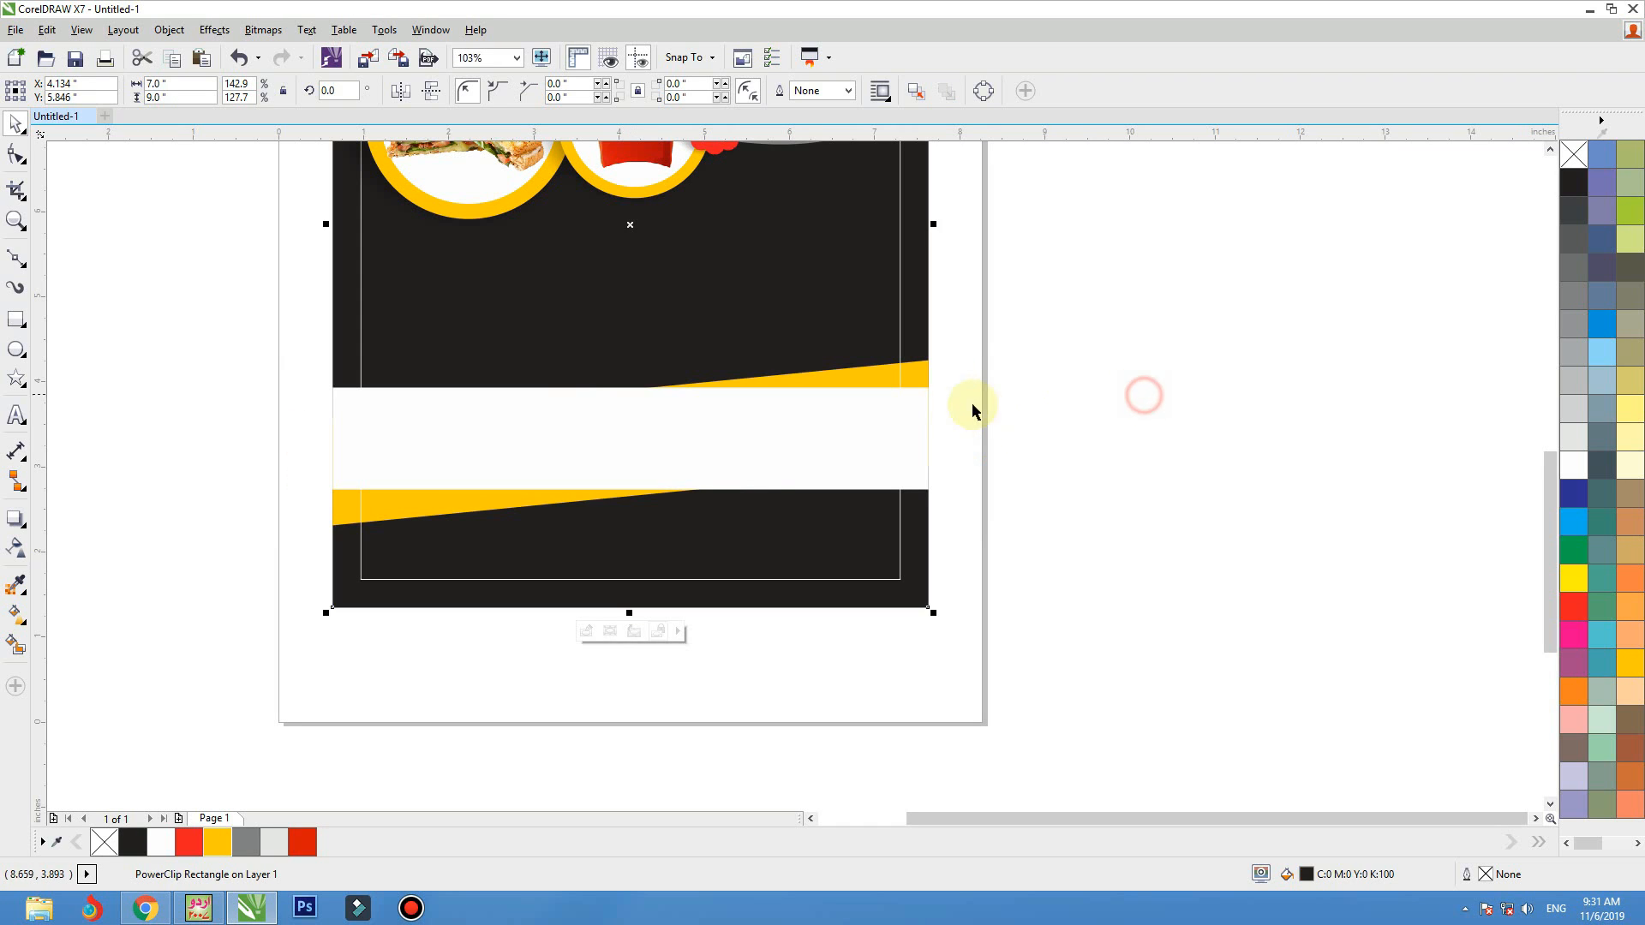
# Fill the white horizontal band with black (C0 M0 Y0 K100)
pyautogui.click(912, 419)
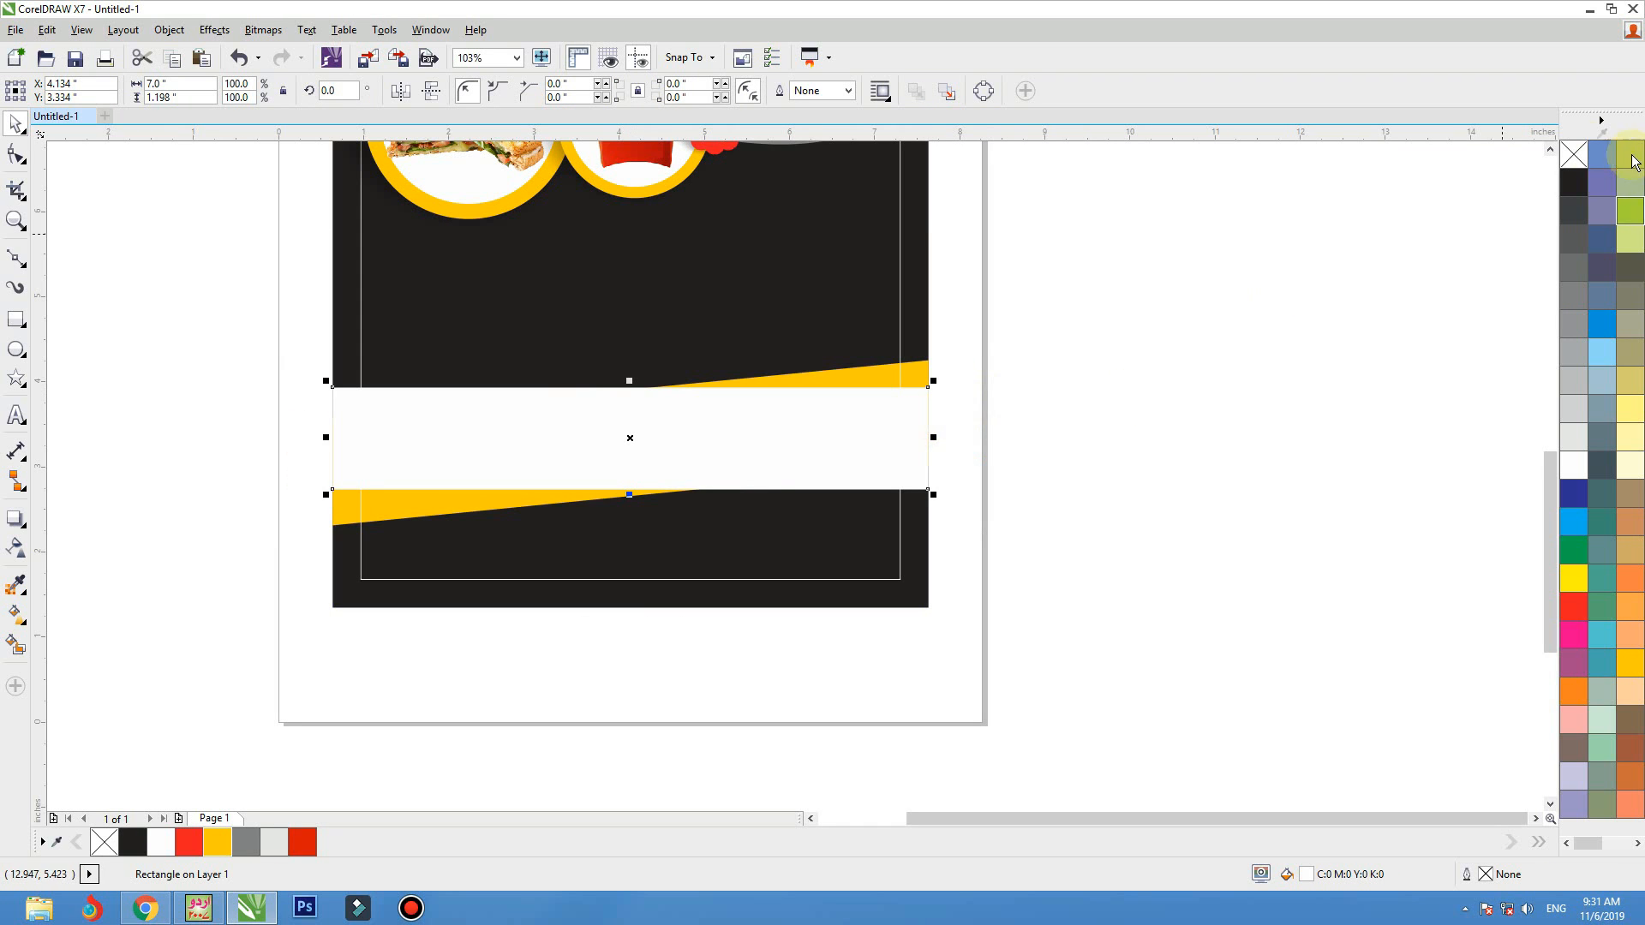
pyautogui.click(1574, 181)
pyautogui.click(1122, 317)
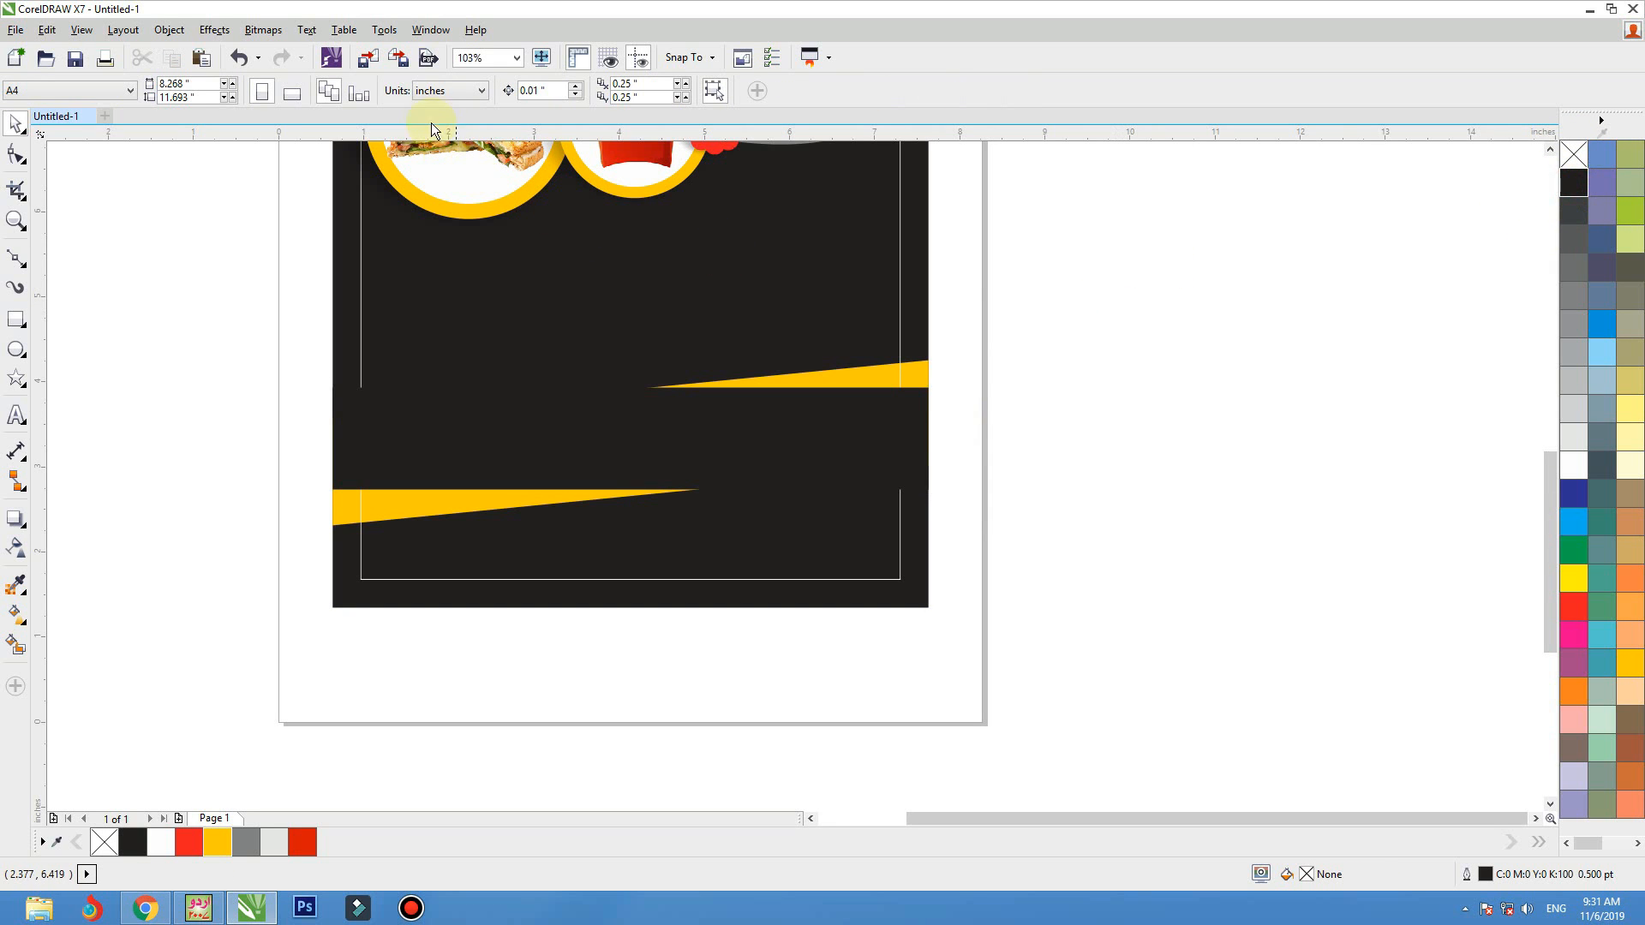
# Start an image import and open the Colourfull Bacground folder inside Data Wallpaper on the D: drive
pyautogui.click(366, 60)
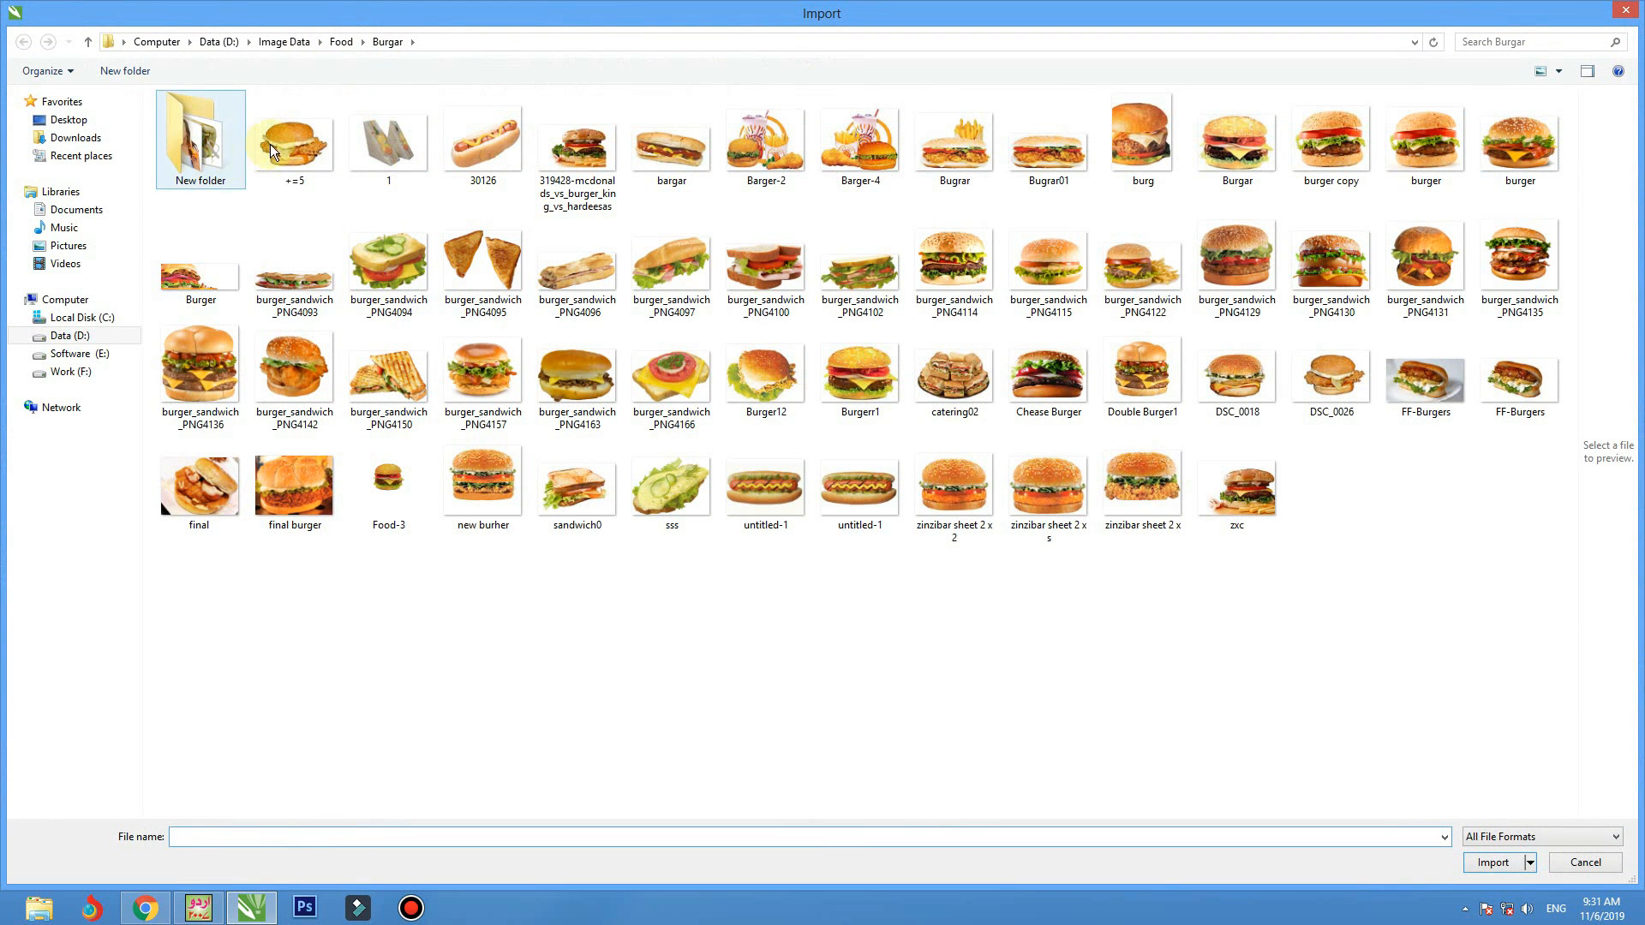
pyautogui.click(67, 335)
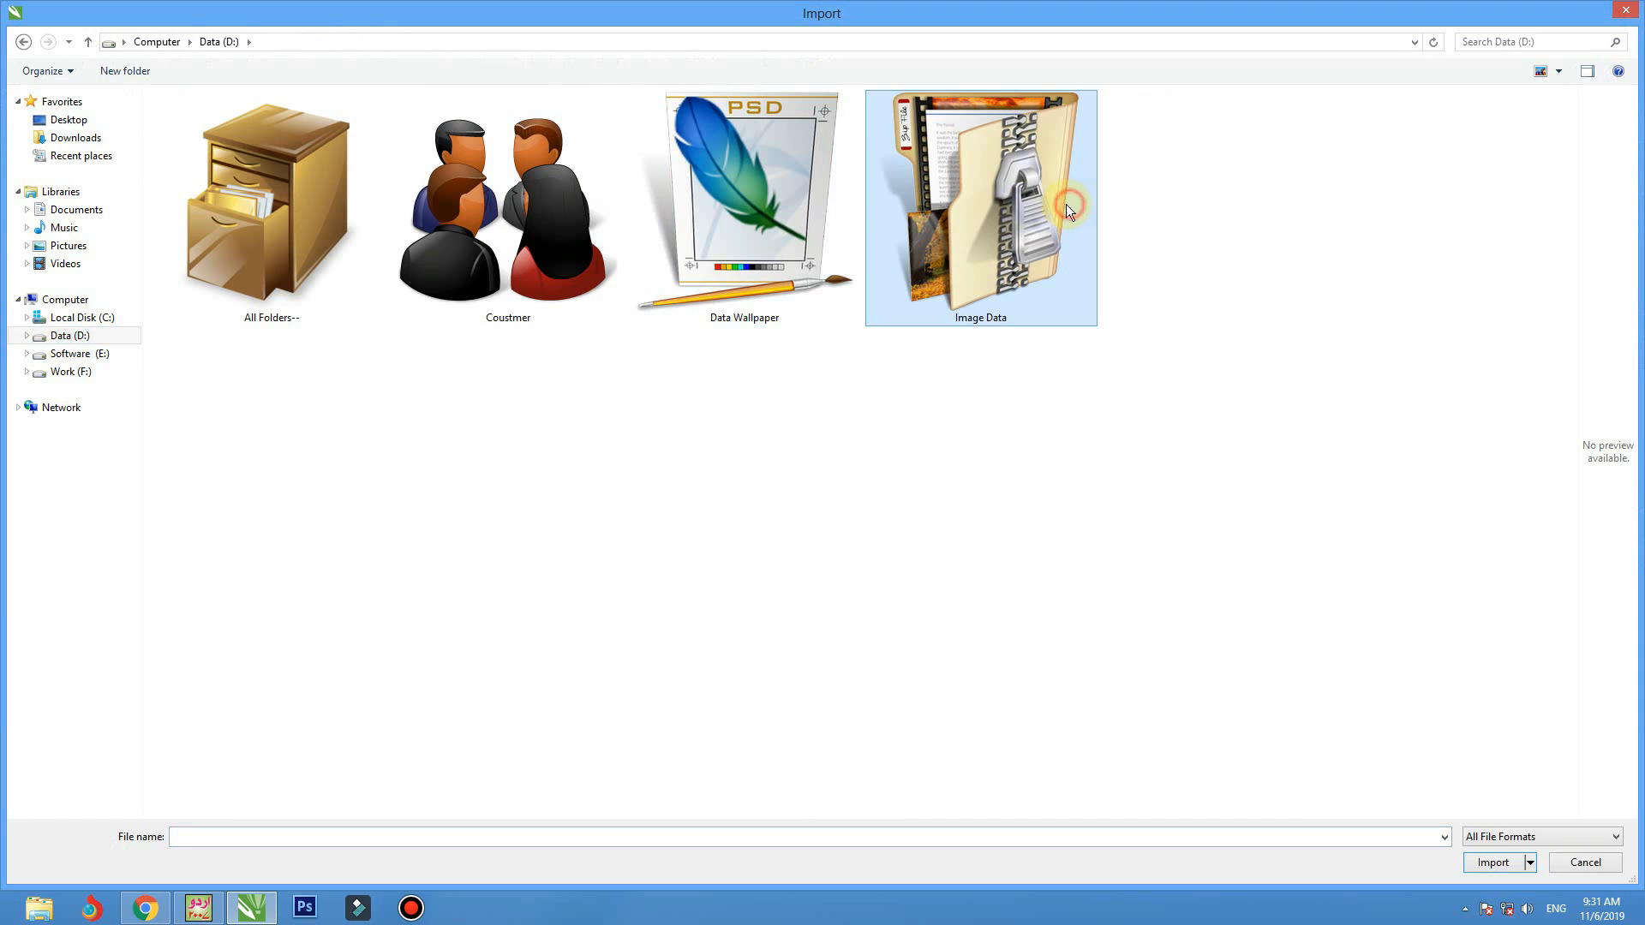
pyautogui.doubleClick(785, 216)
pyautogui.click(588, 338)
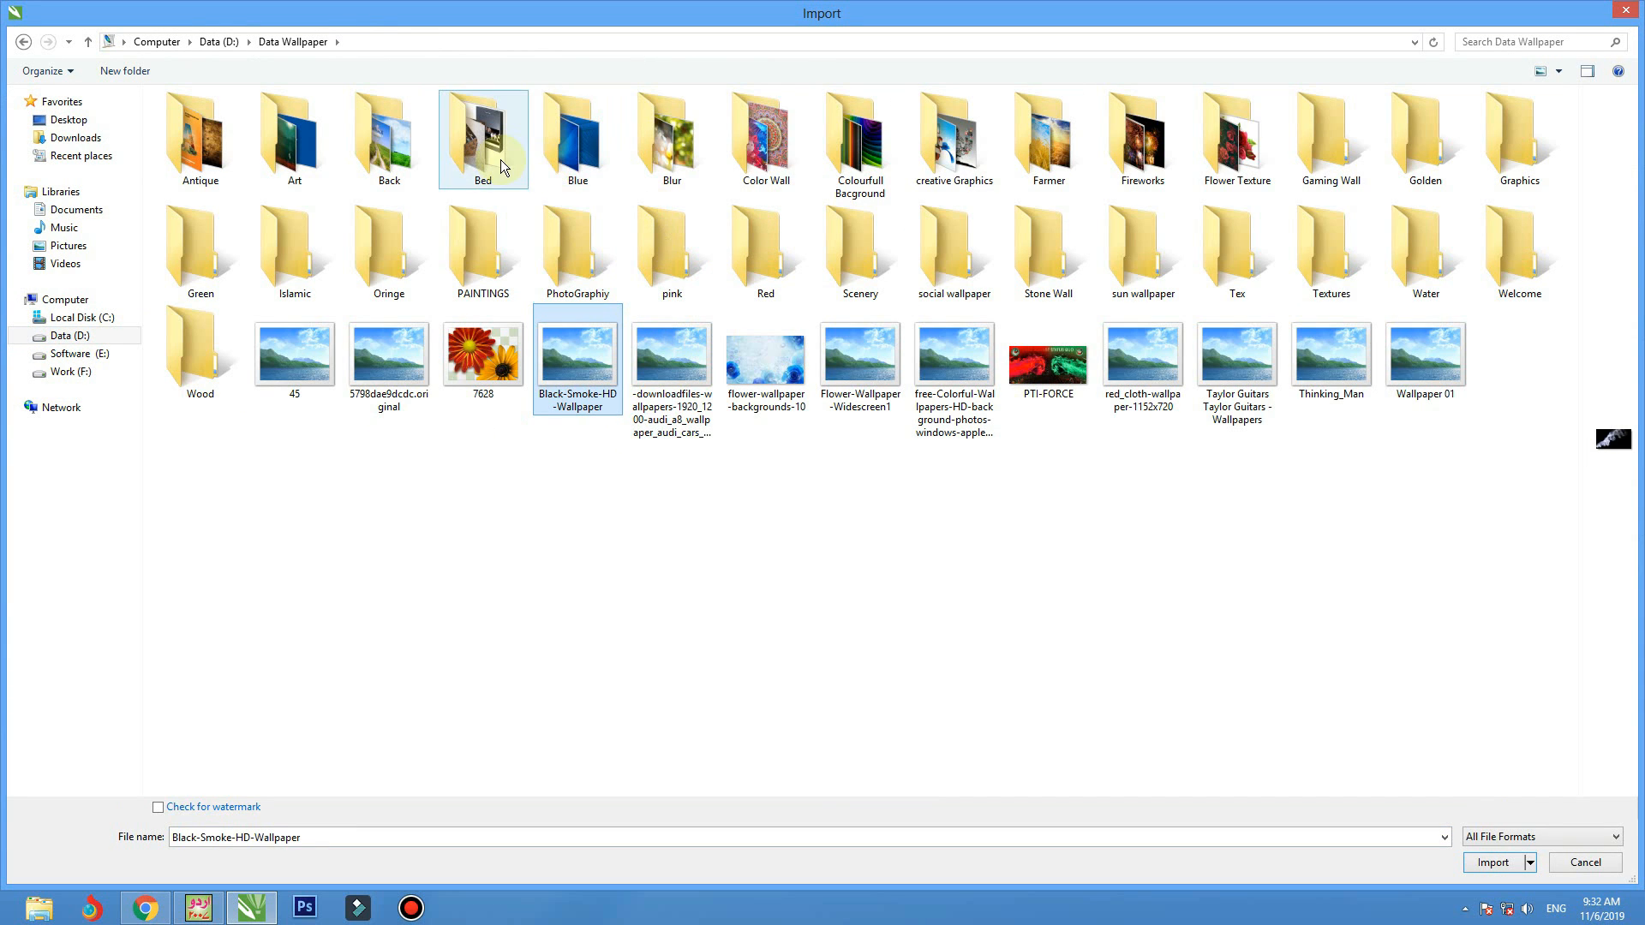
pyautogui.doubleClick(843, 154)
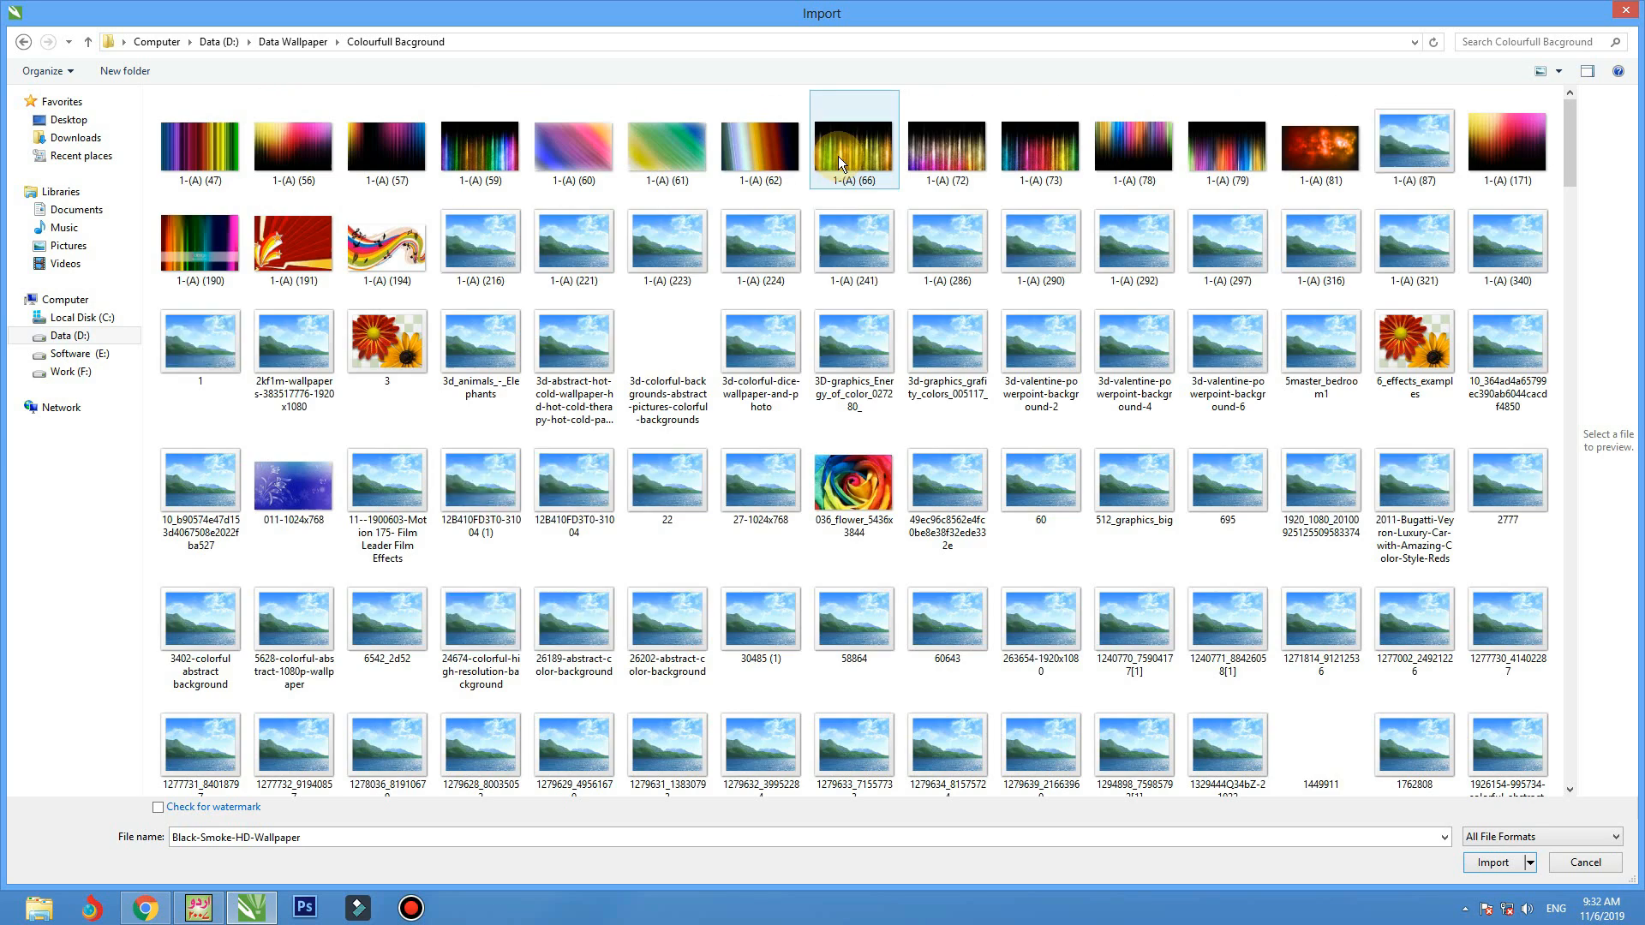
pyautogui.scroll(-6, 818, 351)
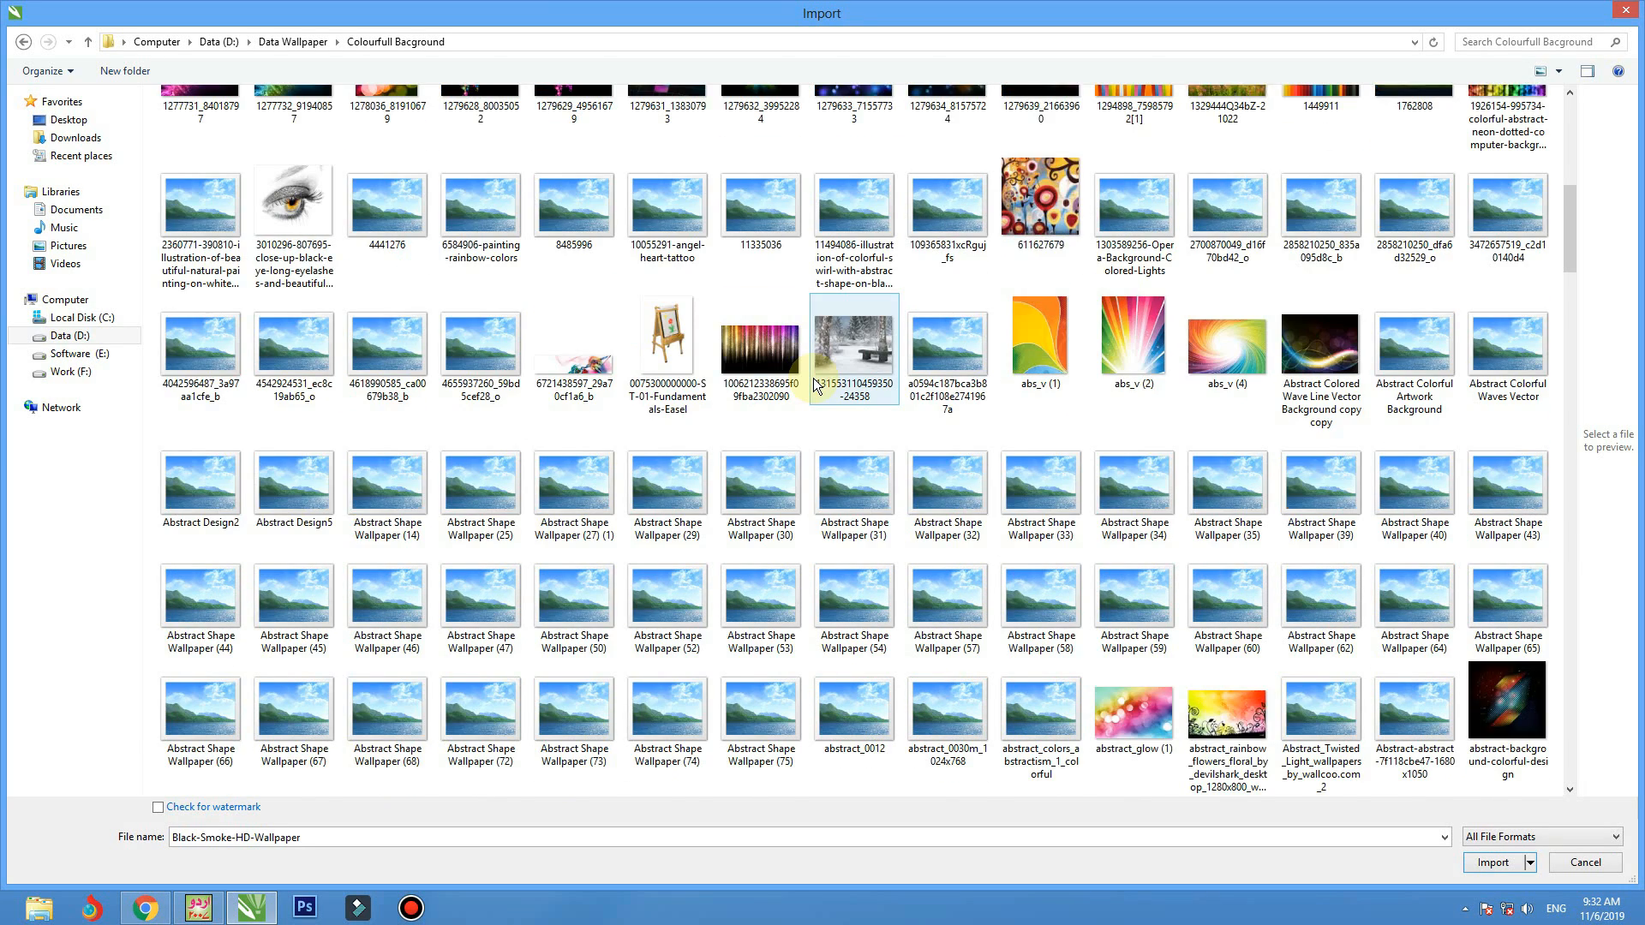
pyautogui.scroll(3, 815, 385)
pyautogui.press('BackSpace')
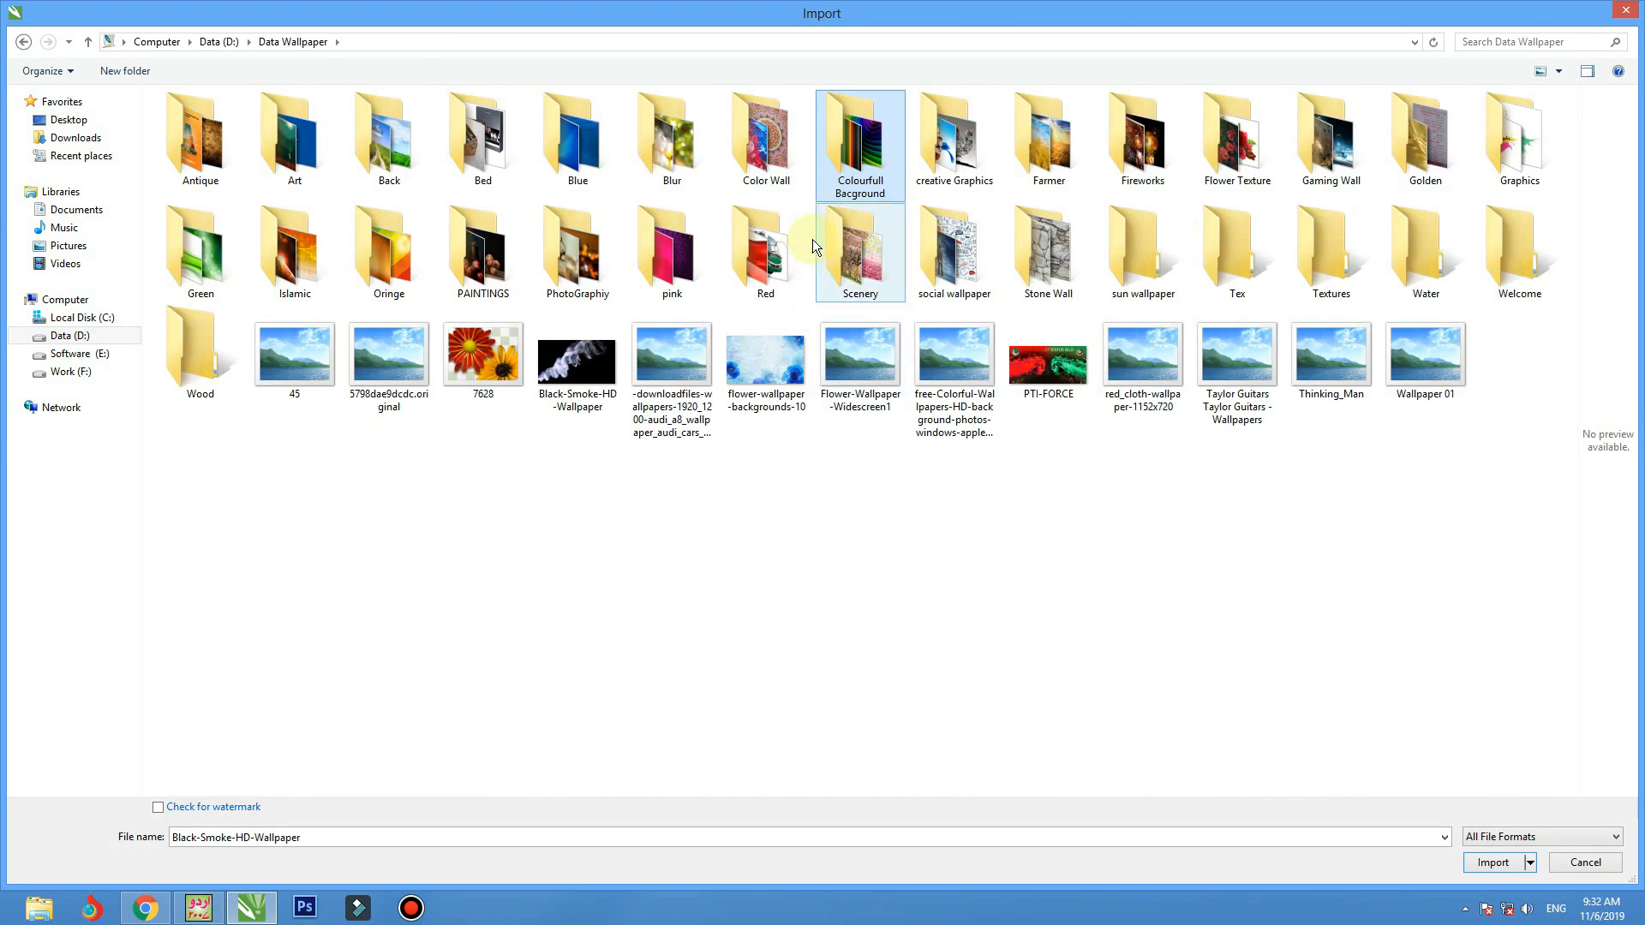
pyautogui.click(934, 163)
pyautogui.doubleClick(934, 163)
pyautogui.press('BackSpace')
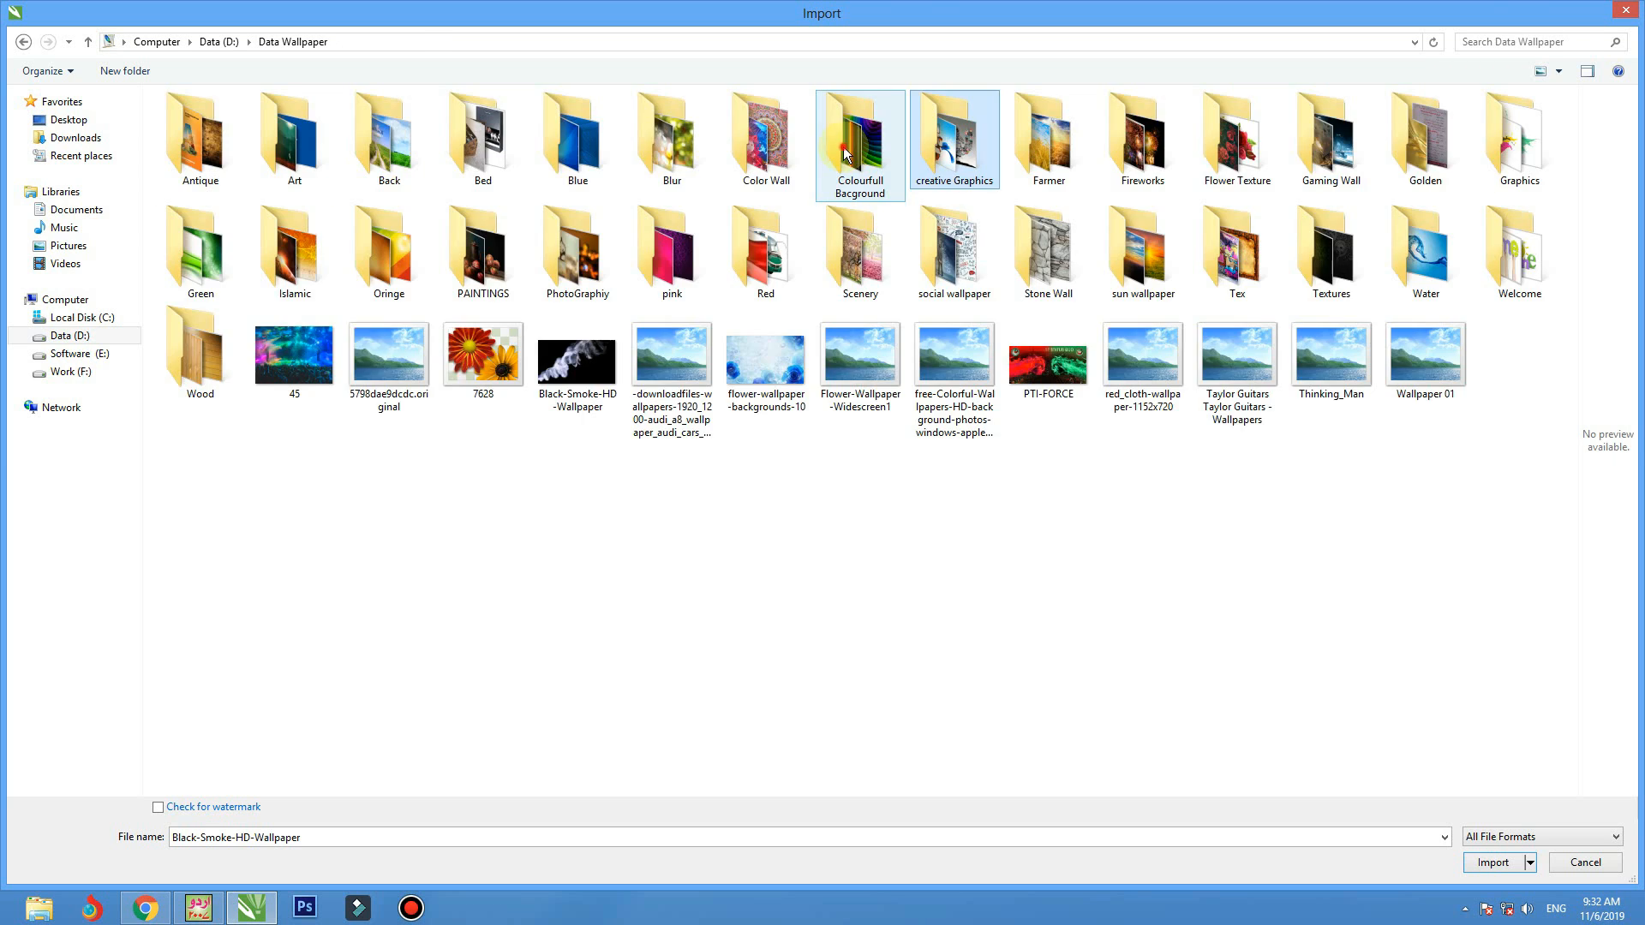
# Import the dark wood picture 30485 (1) from the Colourfull Bacground folder, placed about 6.55 by 3.68 inches over the lower flyer
pyautogui.doubleClick(842, 146)
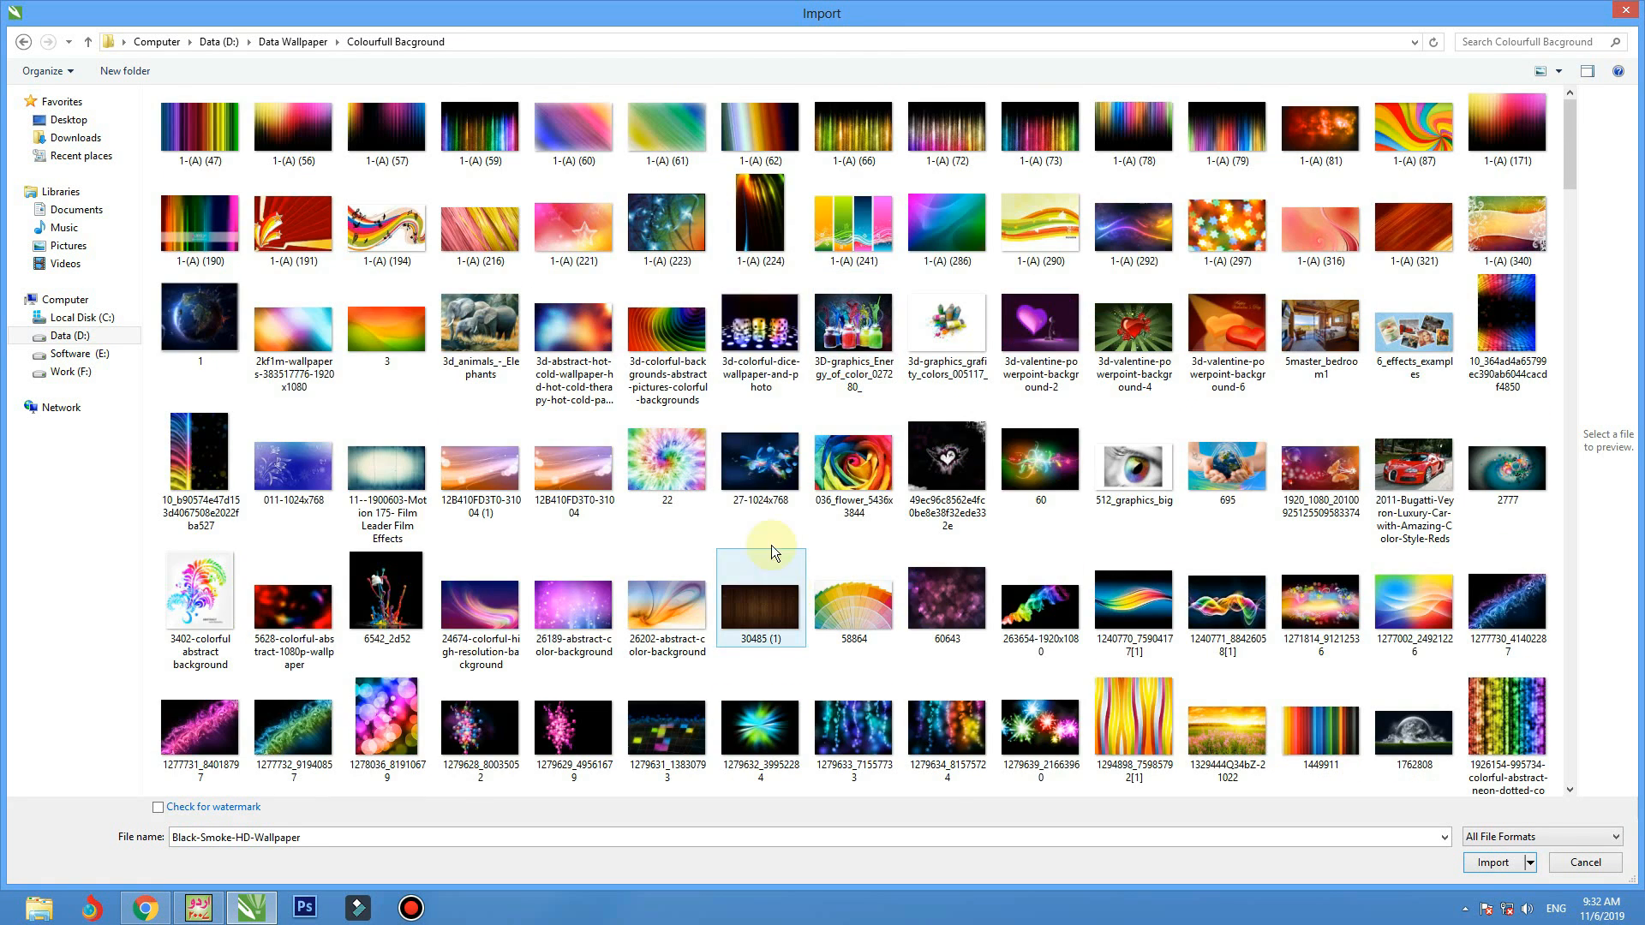
pyautogui.doubleClick(762, 591)
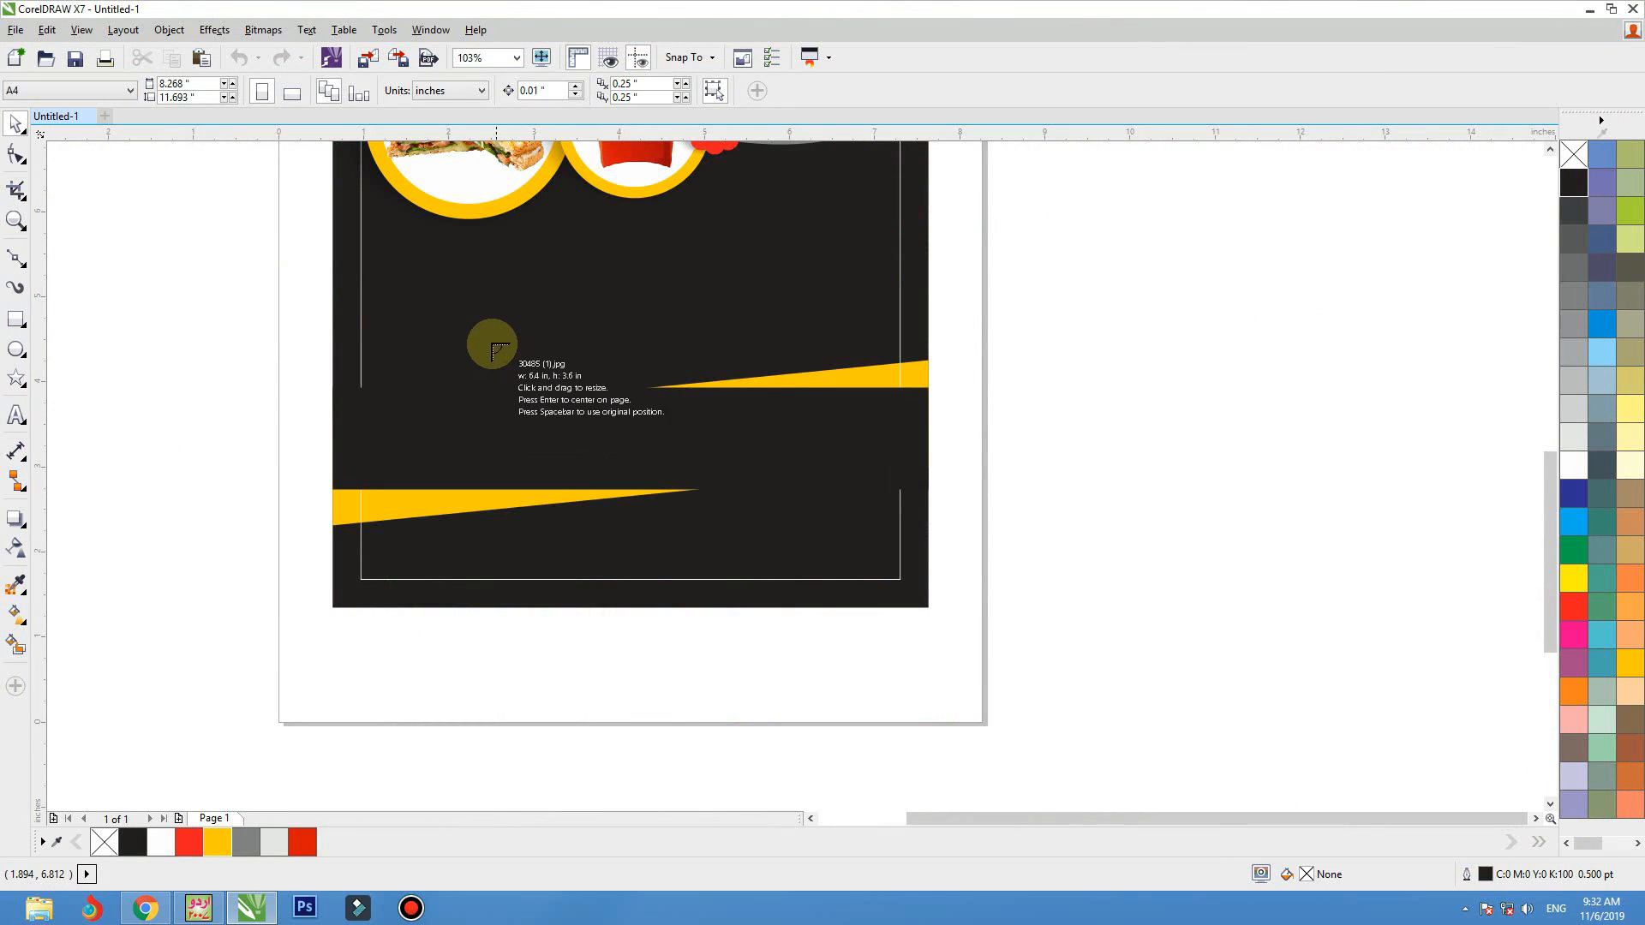
pyautogui.moveTo(490, 344); pyautogui.dragTo(1052, 660)
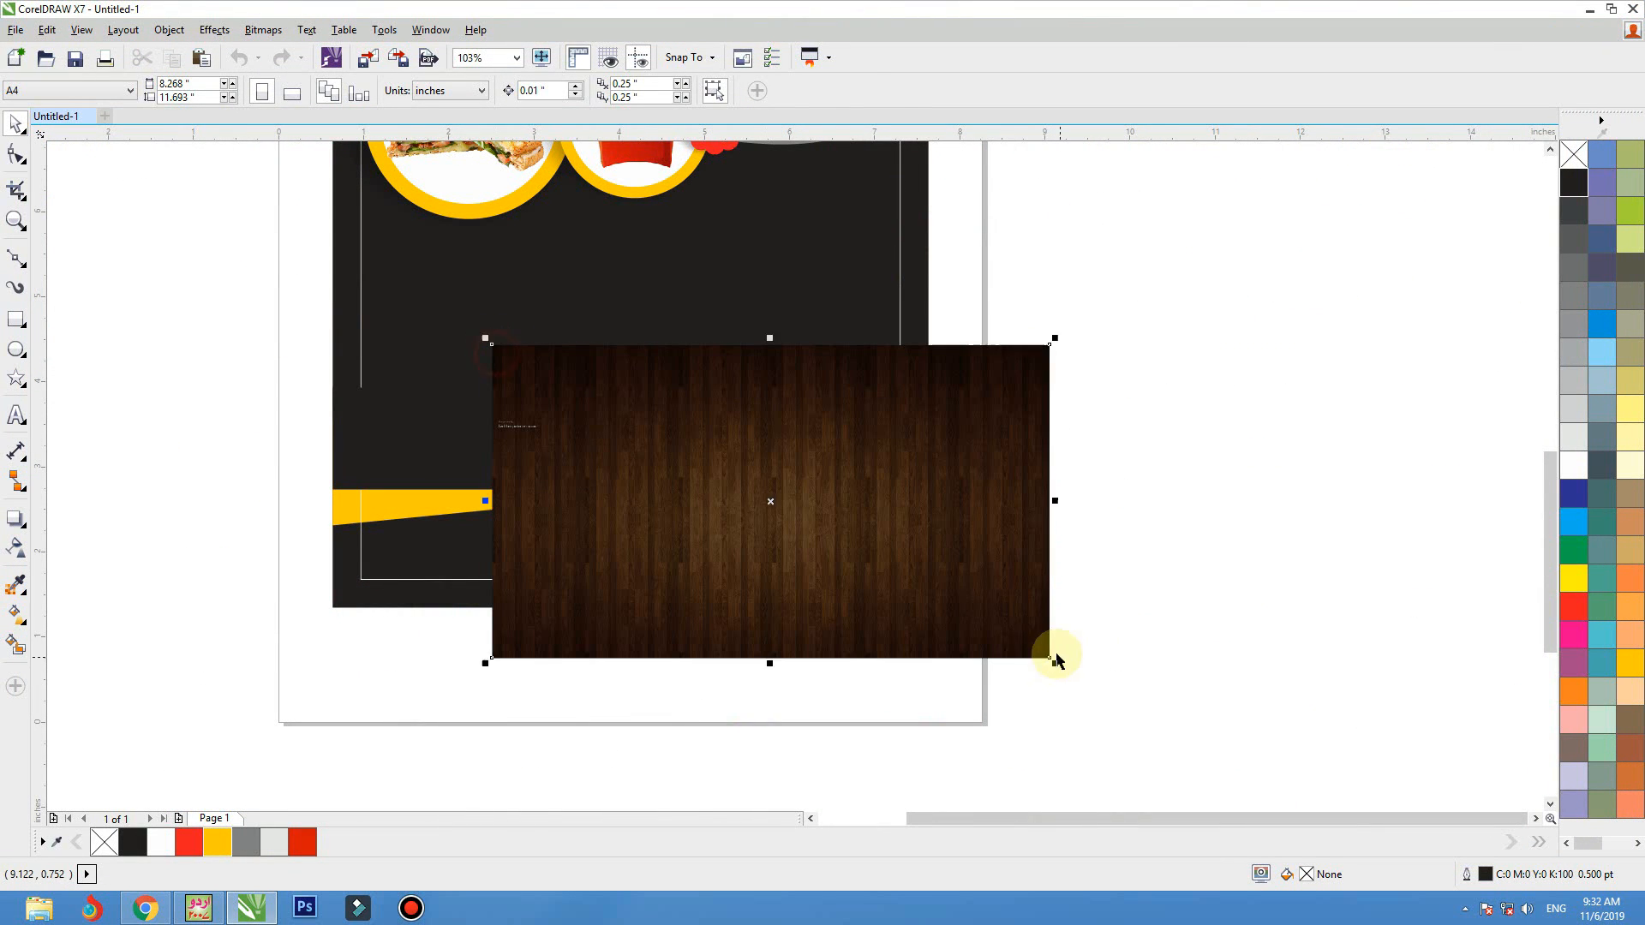
# PowerClip the wood picture inside the black flyer background and open the clipped contents for editing
pyautogui.rightClick(994, 426)
pyautogui.click(1060, 266)
pyautogui.click(927, 280)
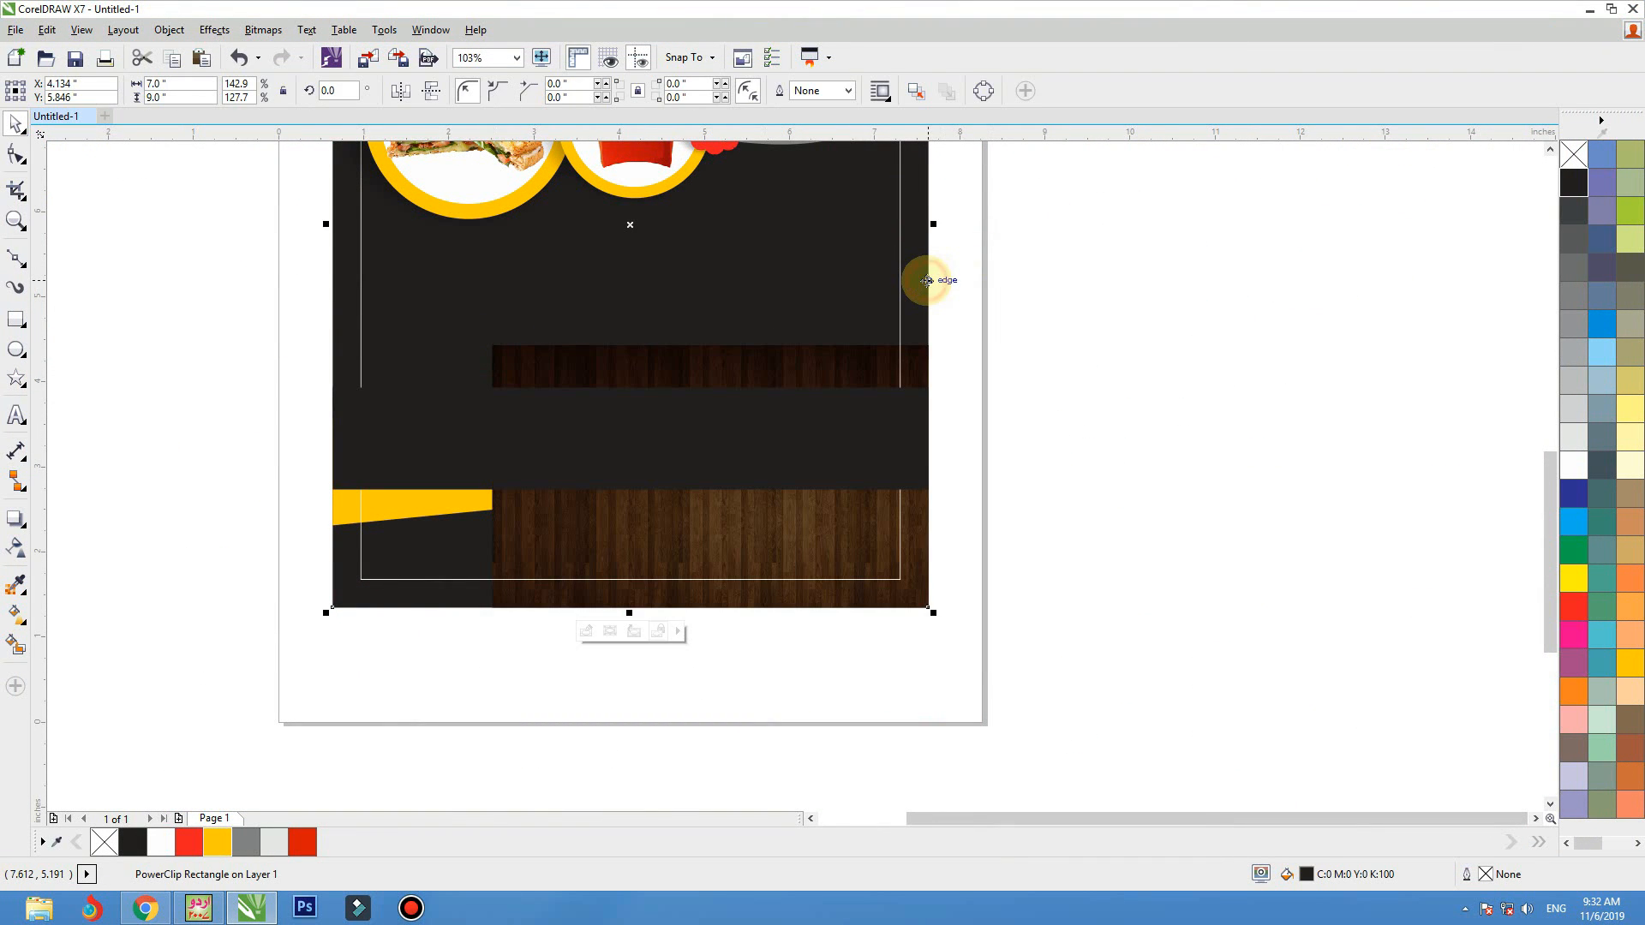
pyautogui.keyDown('ctrl'); pyautogui.click(927, 281); pyautogui.keyUp('ctrl')
# Move and stretch the wood picture to about 7.96 by 7.13 inches, and place it behind the header and yellow band
pyautogui.moveTo(779, 549); pyautogui.dragTo(568, 524)
pyautogui.scroll(-1, 562, 565)
pyautogui.moveTo(699, 436); pyautogui.dragTo(758, 403)
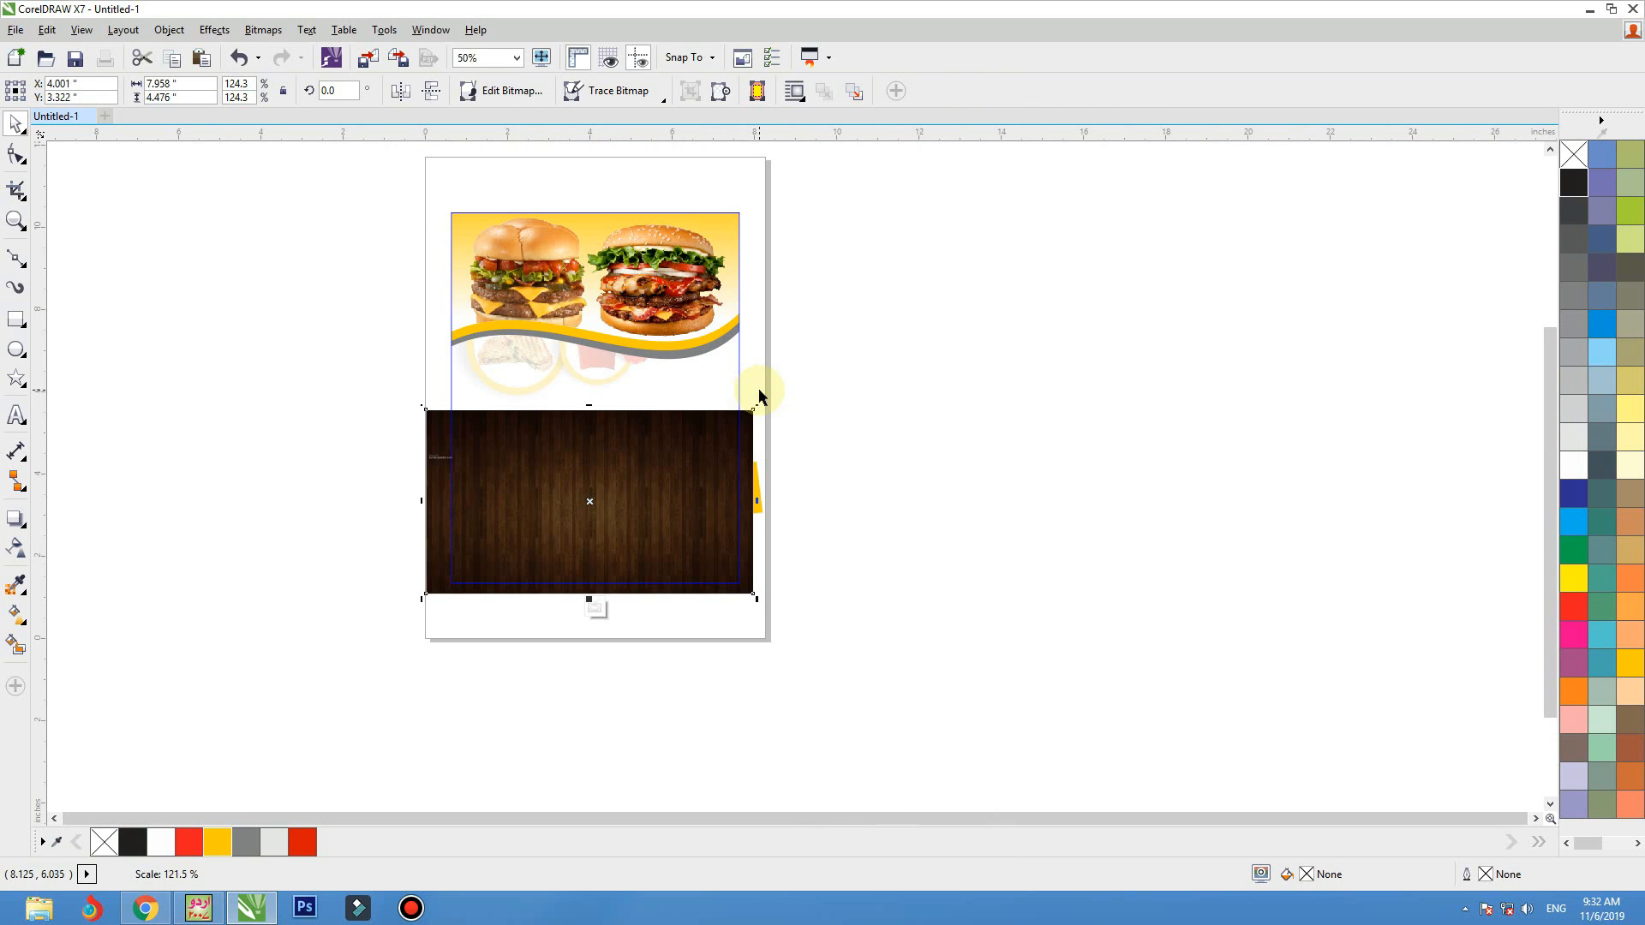
pyautogui.moveTo(591, 403); pyautogui.dragTo(607, 302)
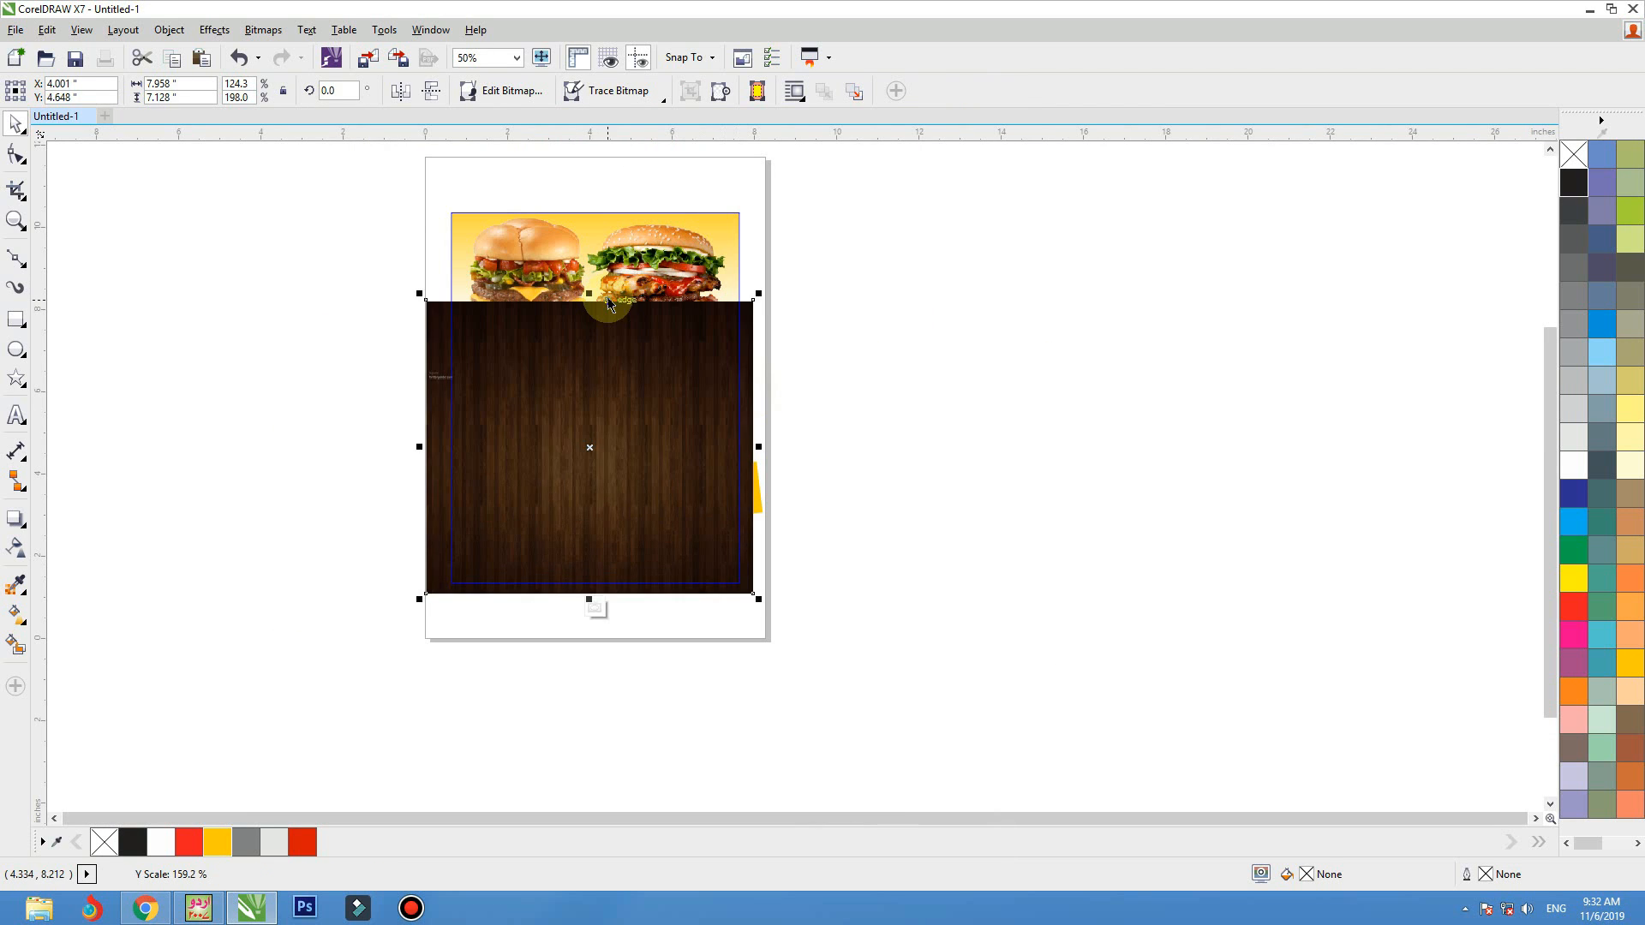
pyautogui.click(846, 328)
pyautogui.press('F2')
pyautogui.moveTo(919, 231); pyautogui.dragTo(309, 587)
# Fill the gray wave under the burger header with dark gray #373435 sampled from the wood picture
pyautogui.click(978, 368)
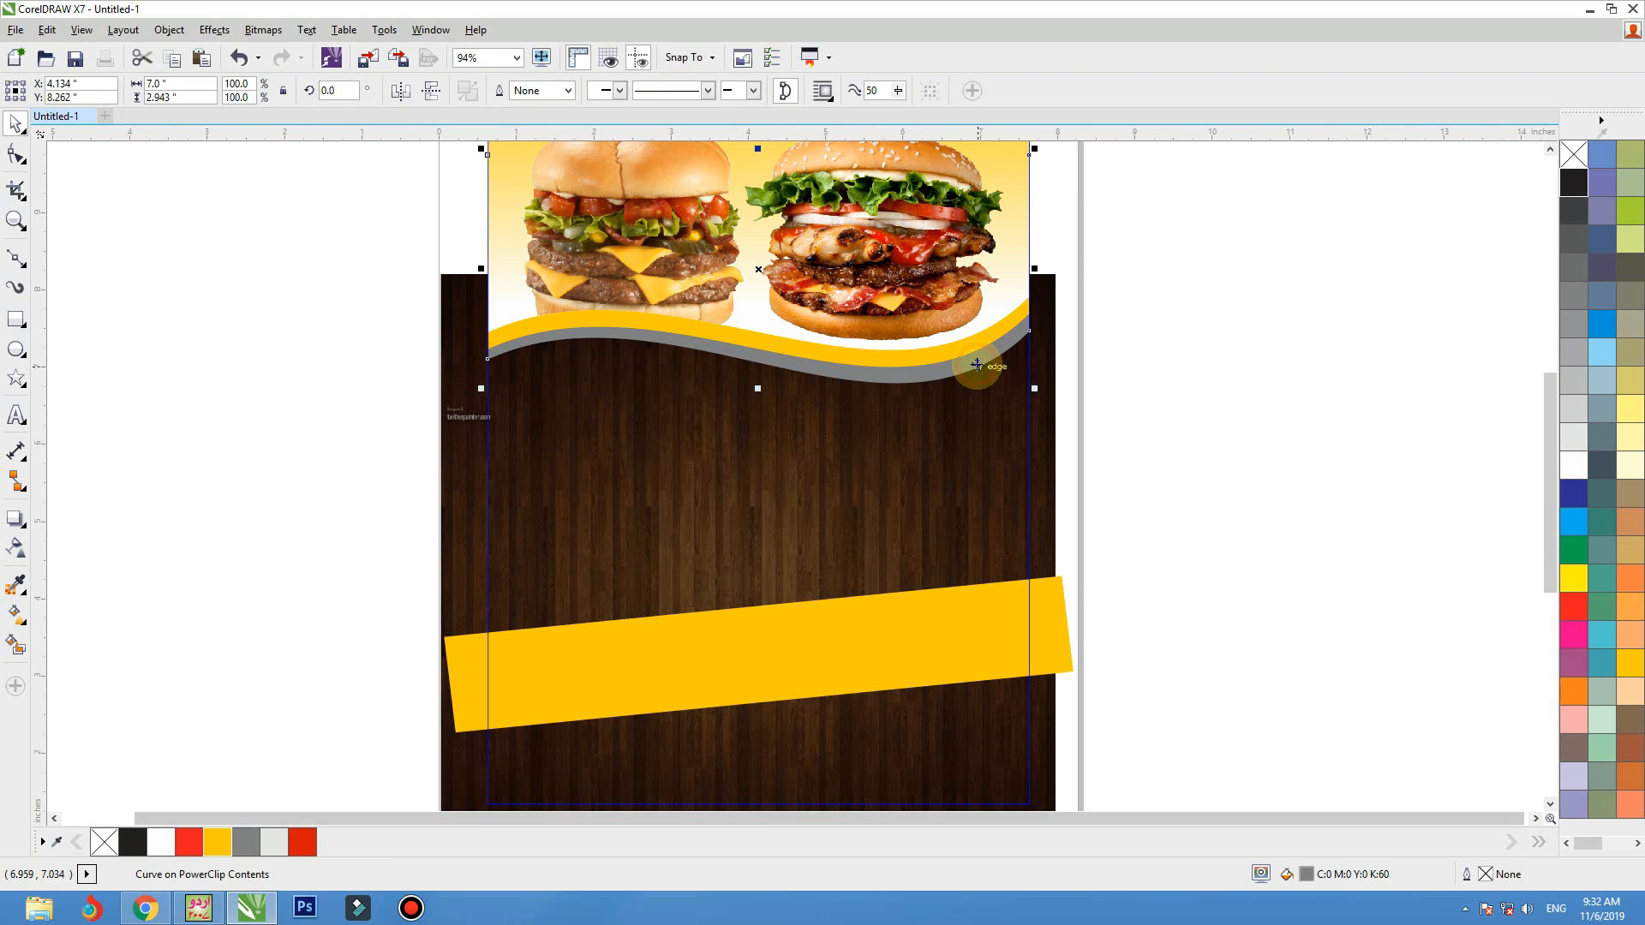
pyautogui.hotkey('ctrl', 'z')
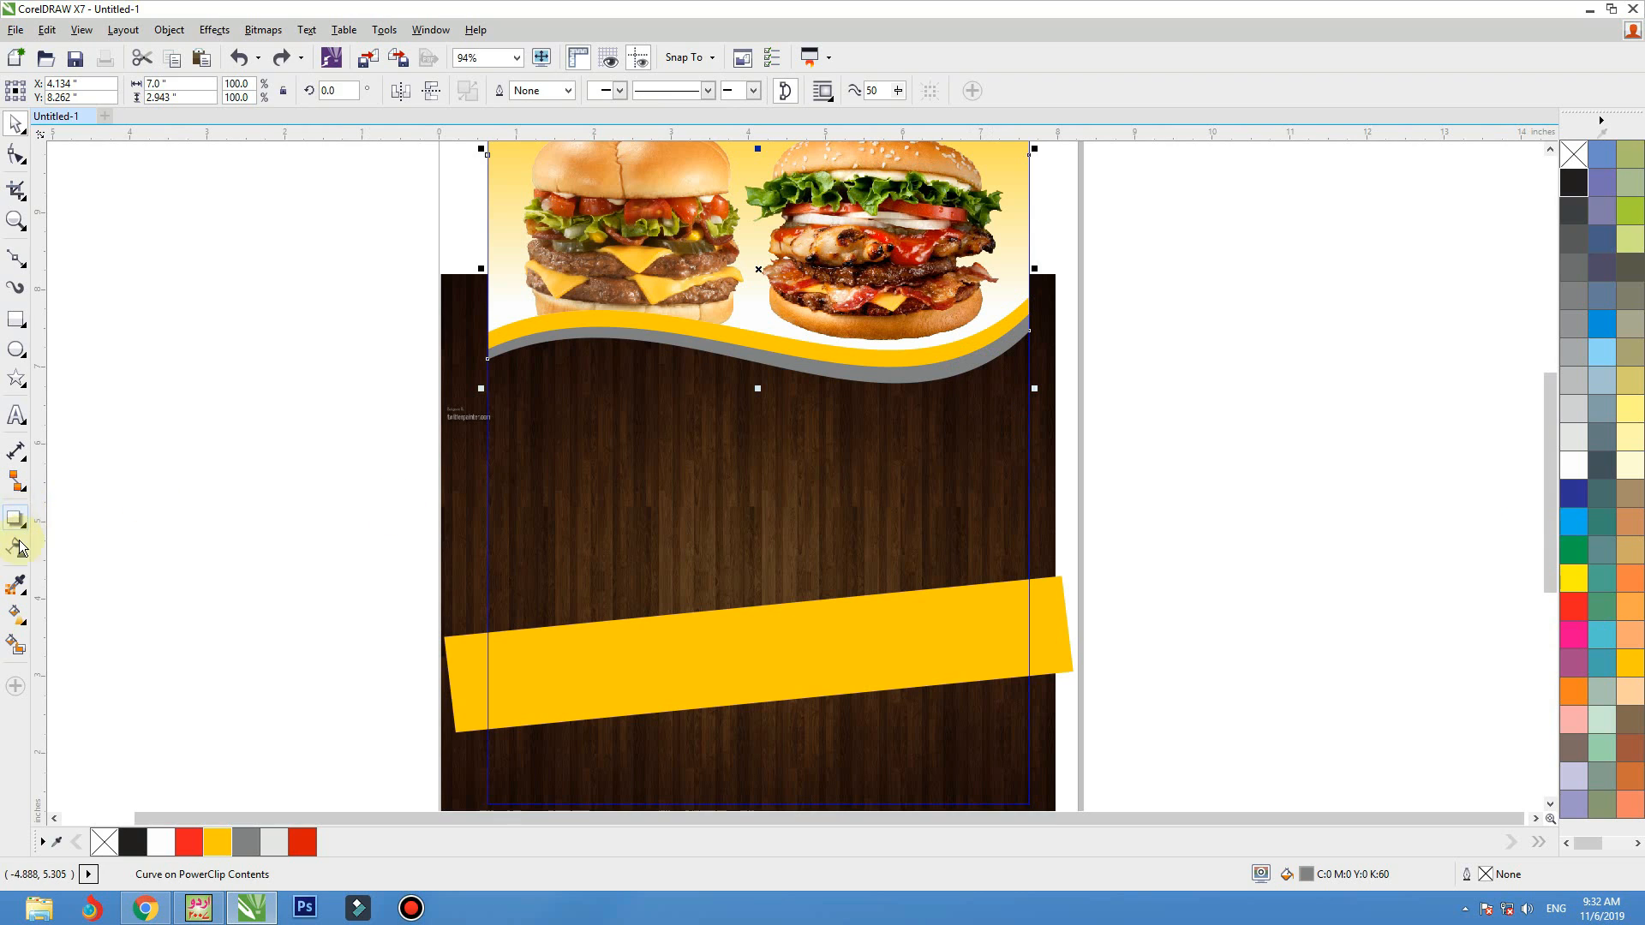
pyautogui.click(15, 586)
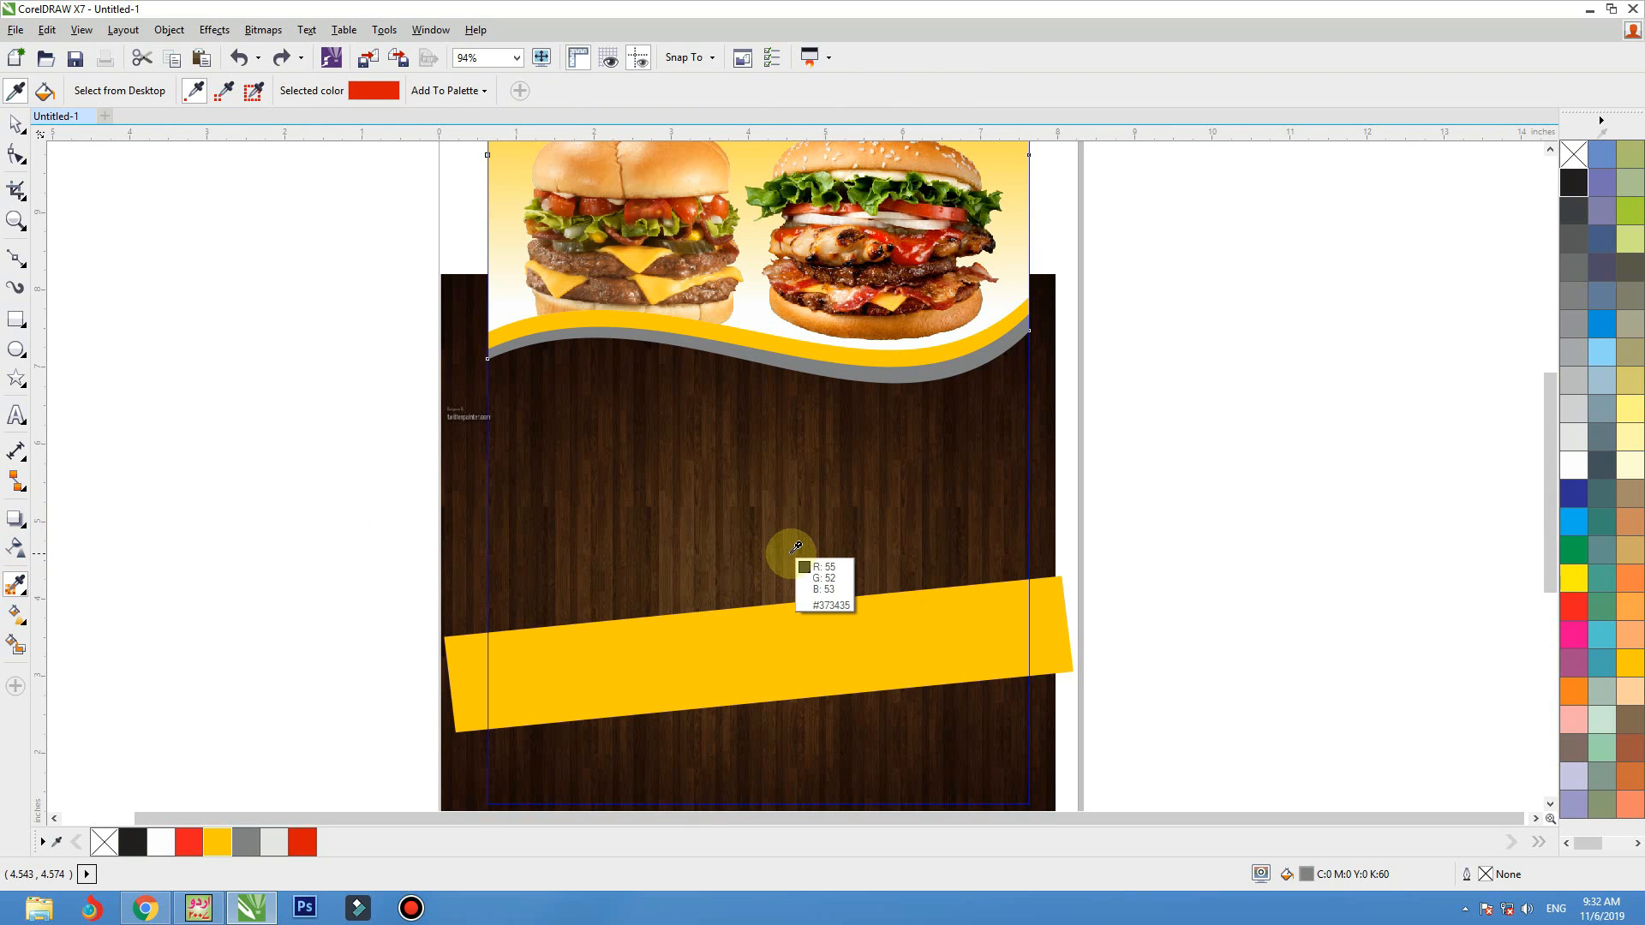
pyautogui.click(791, 553)
pyautogui.click(951, 370)
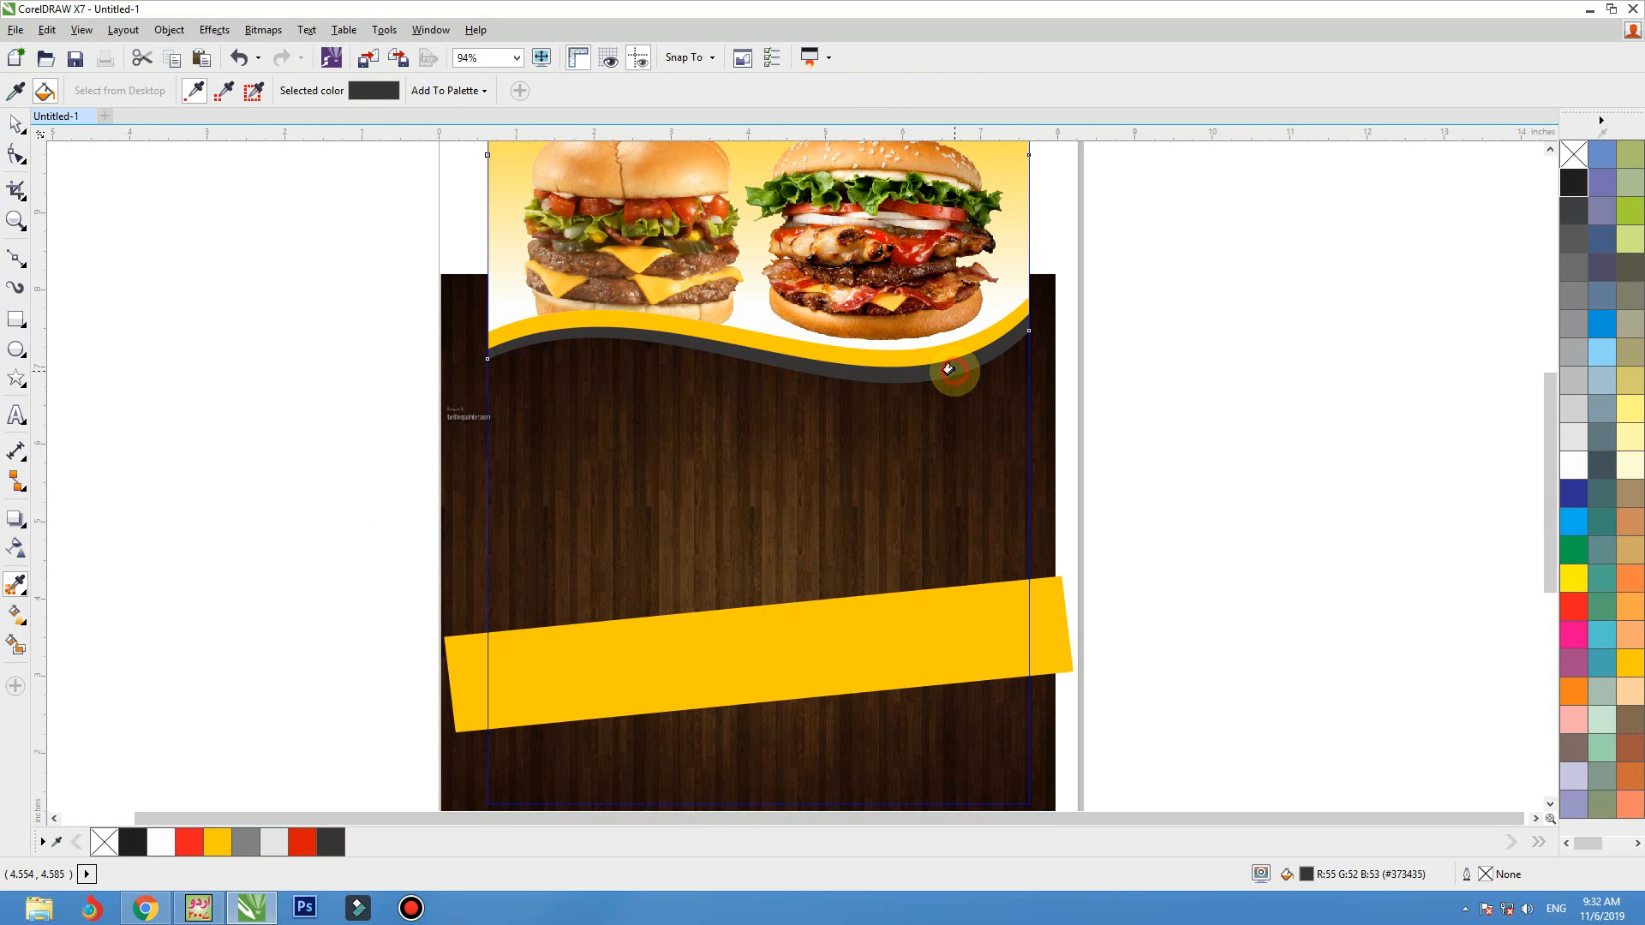
# Recolor the lower header wave with the orange-brown C0 M60 Y80 K20
pyautogui.press('space')
pyautogui.click(952, 374)
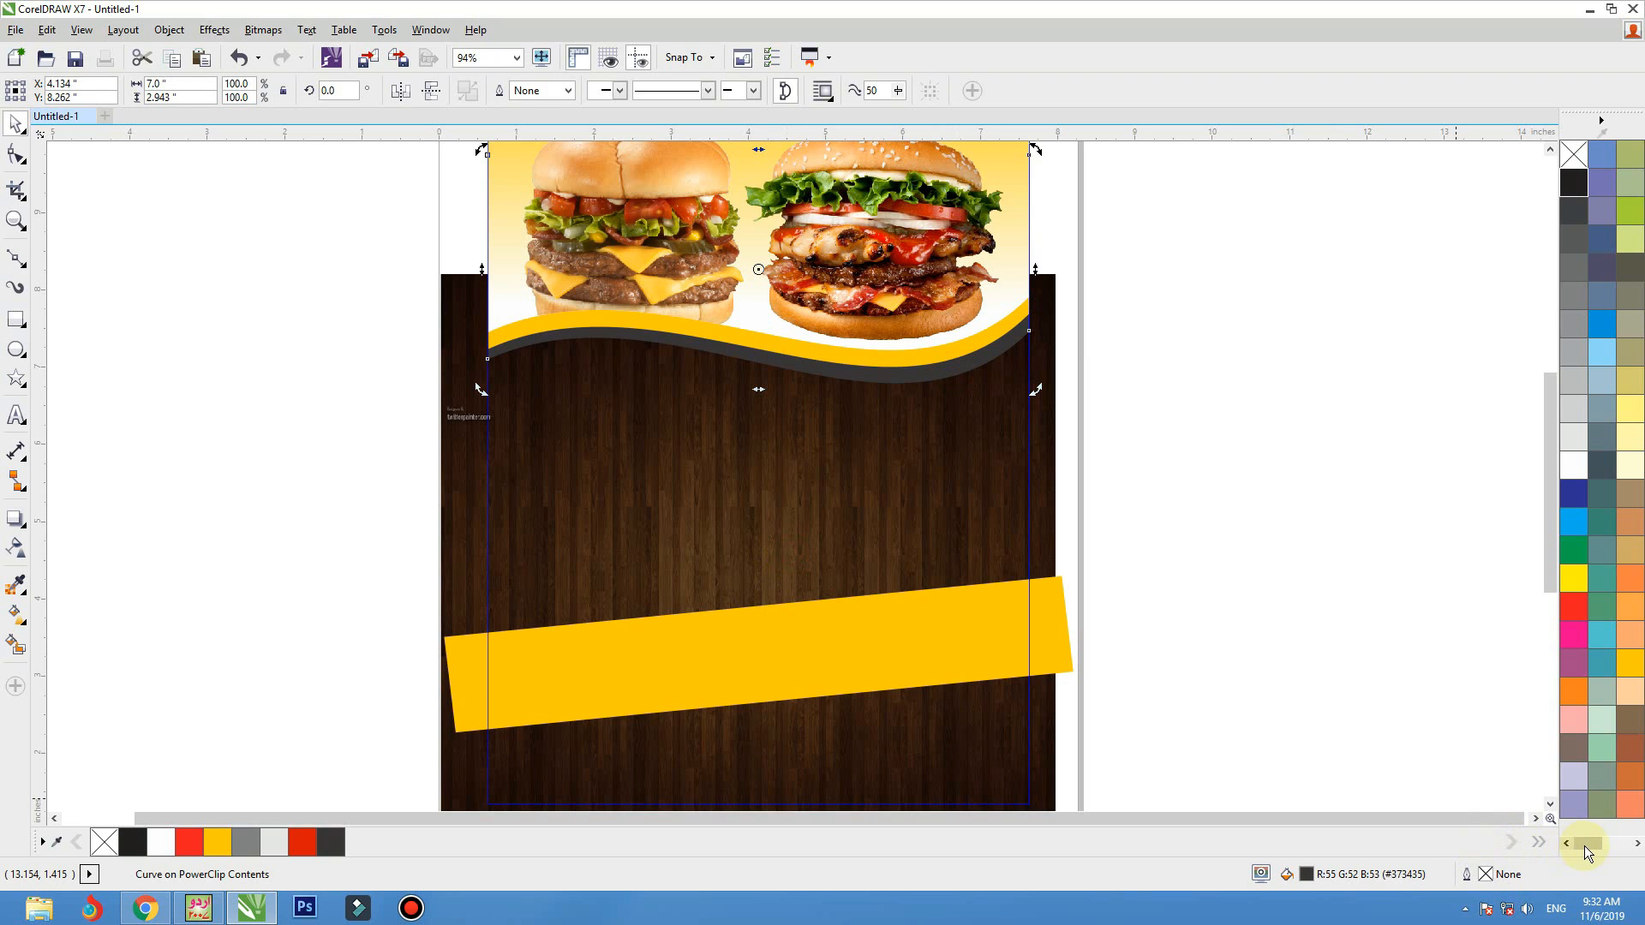
pyautogui.moveTo(1587, 851); pyautogui.dragTo(1593, 852)
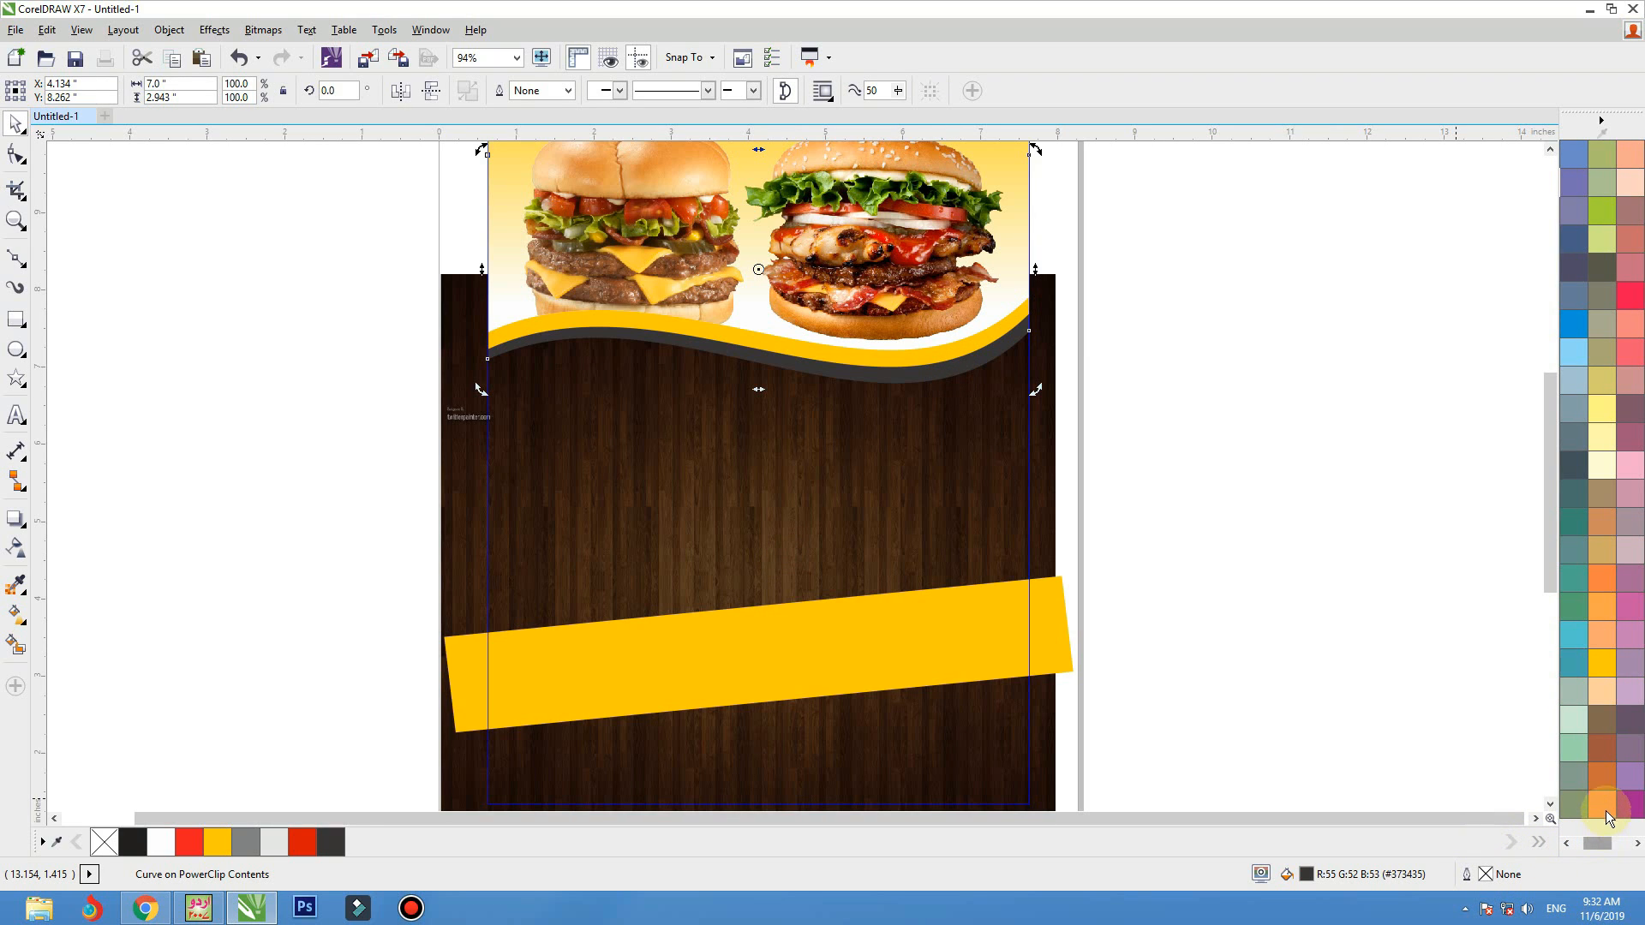
pyautogui.click(1602, 805)
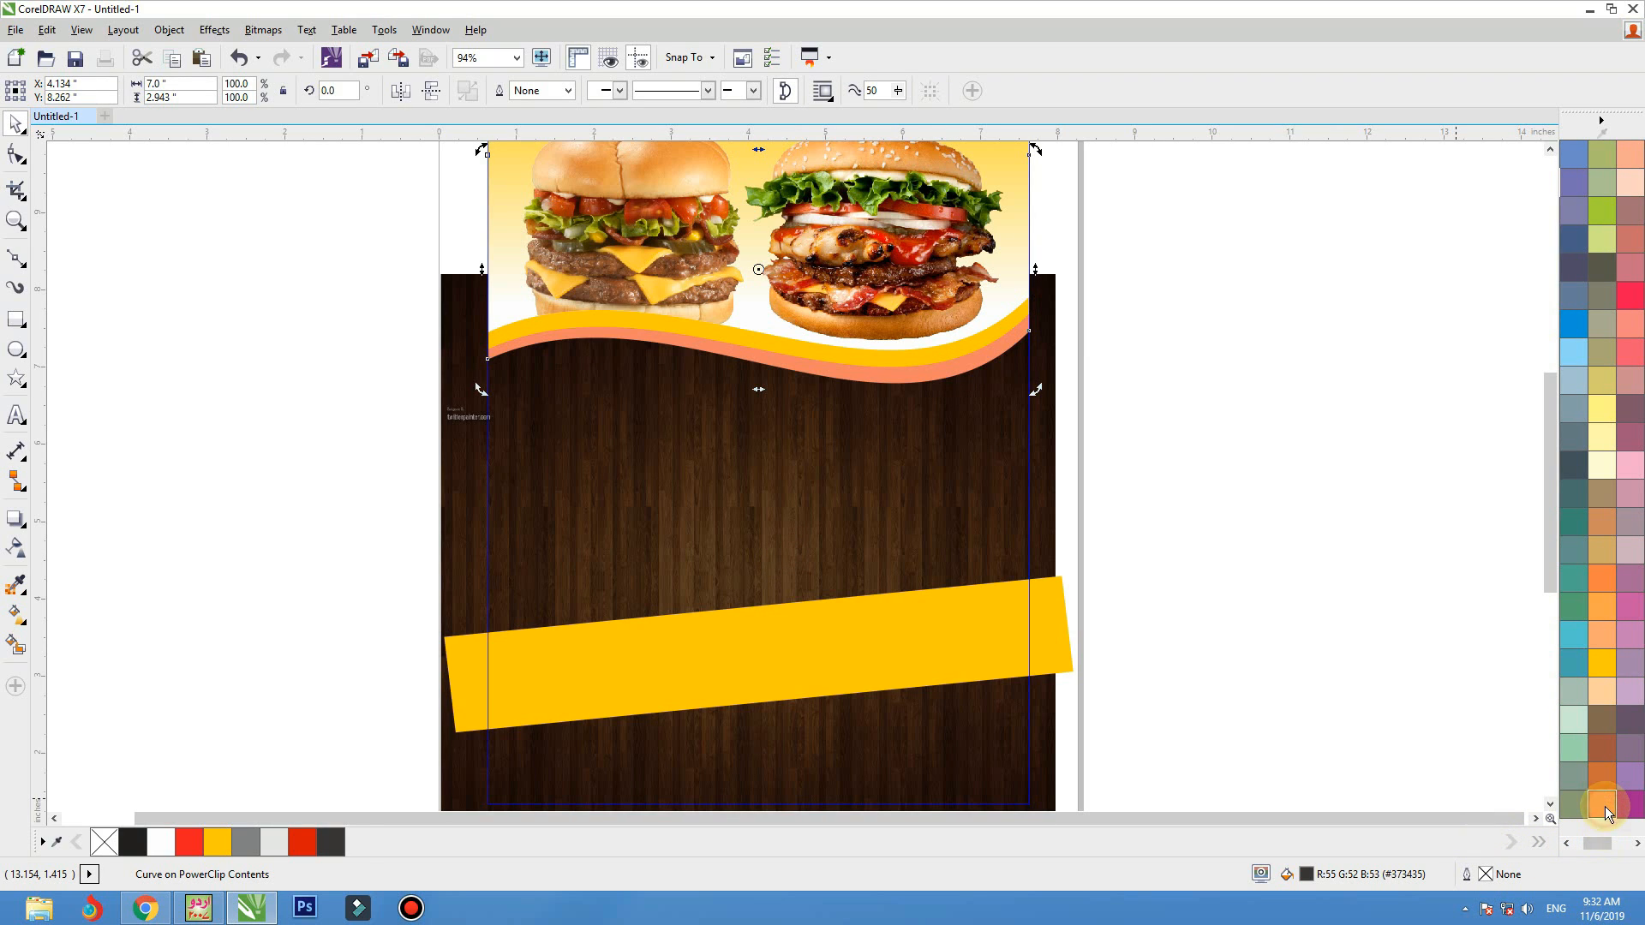
pyautogui.click(1604, 759)
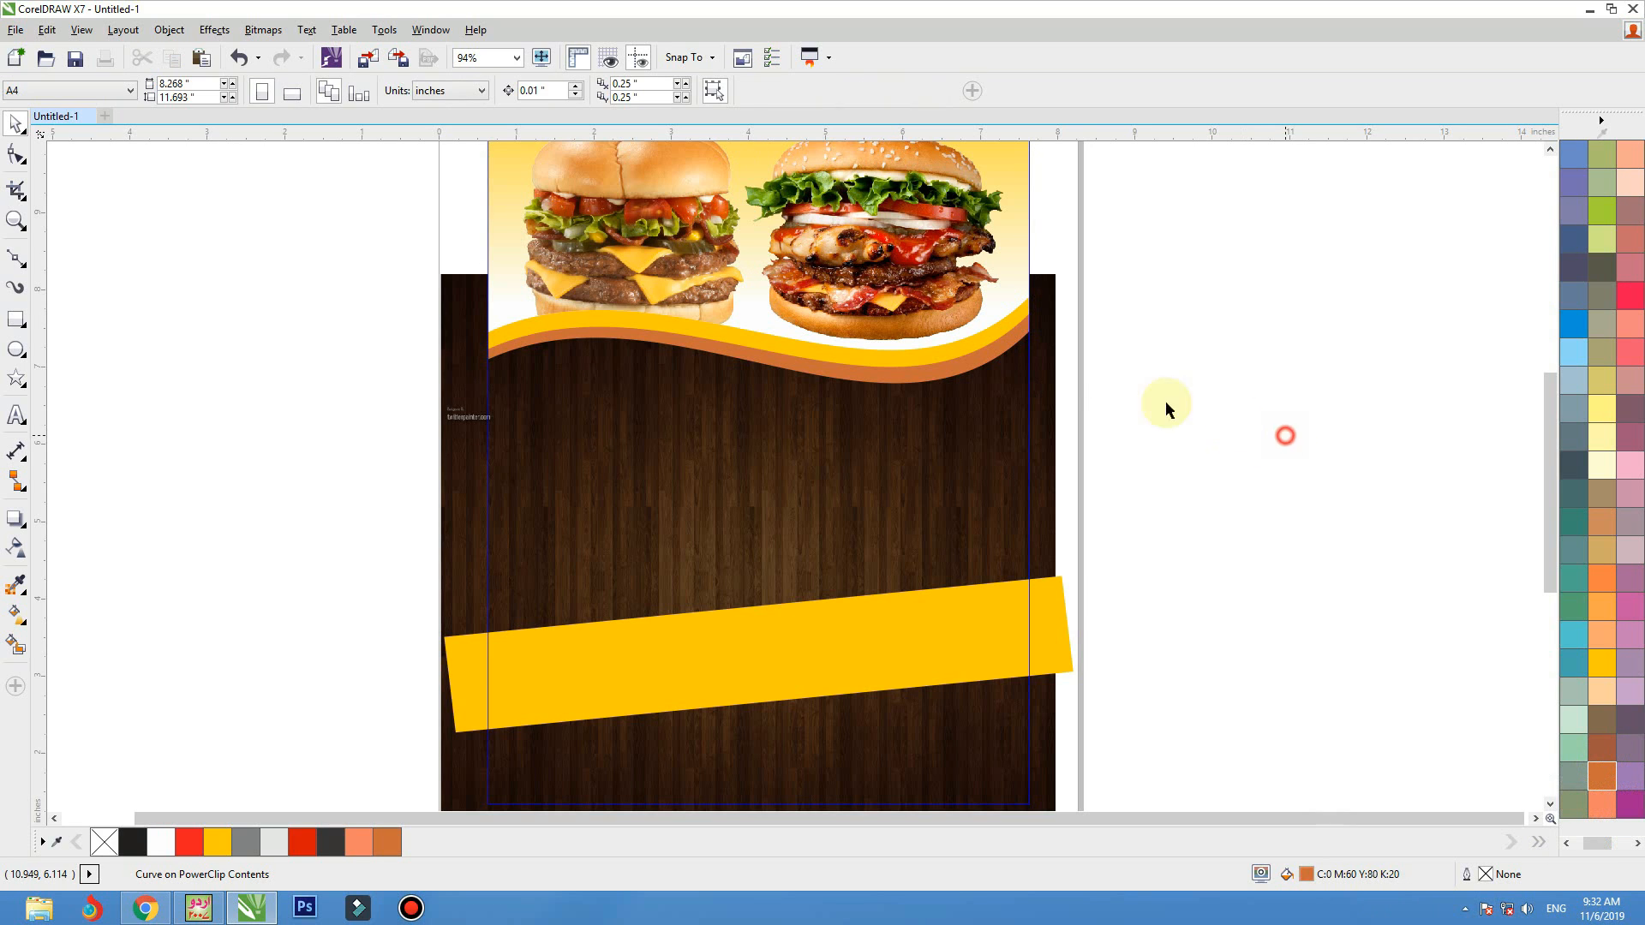
# Lower the outer end of the orange-brown wave, making the shape about 3.06 inches tall, and slightly lower the yellow wave's end
pyautogui.press('F10')
pyautogui.moveTo(1028, 343); pyautogui.dragTo(881, 471)
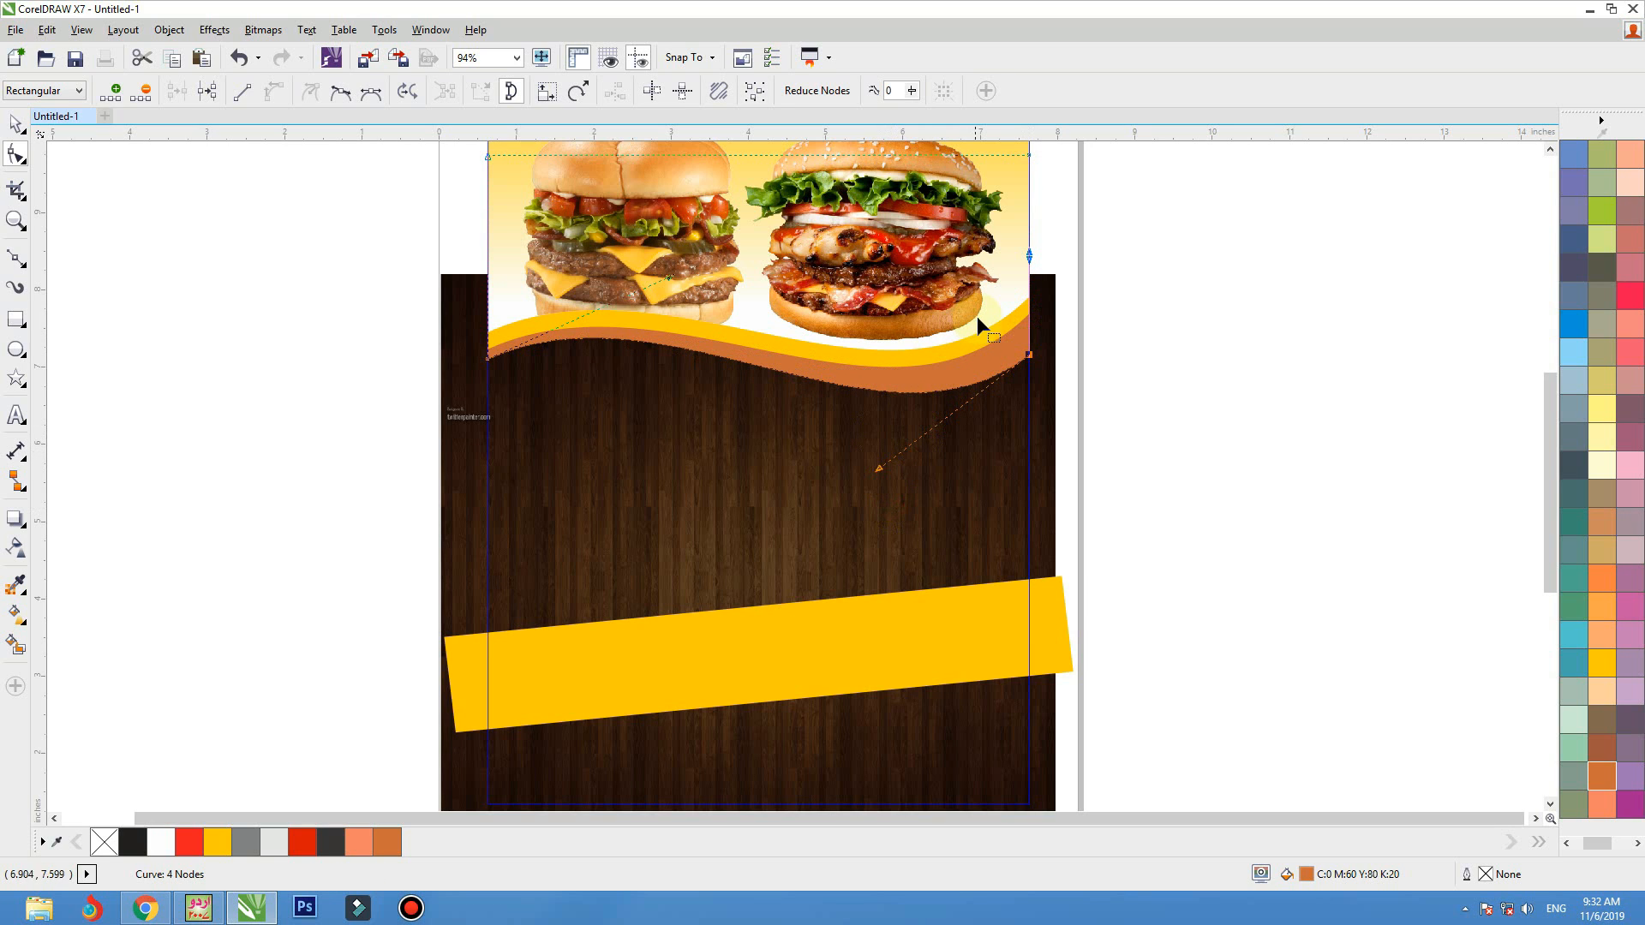
pyautogui.click(1001, 326)
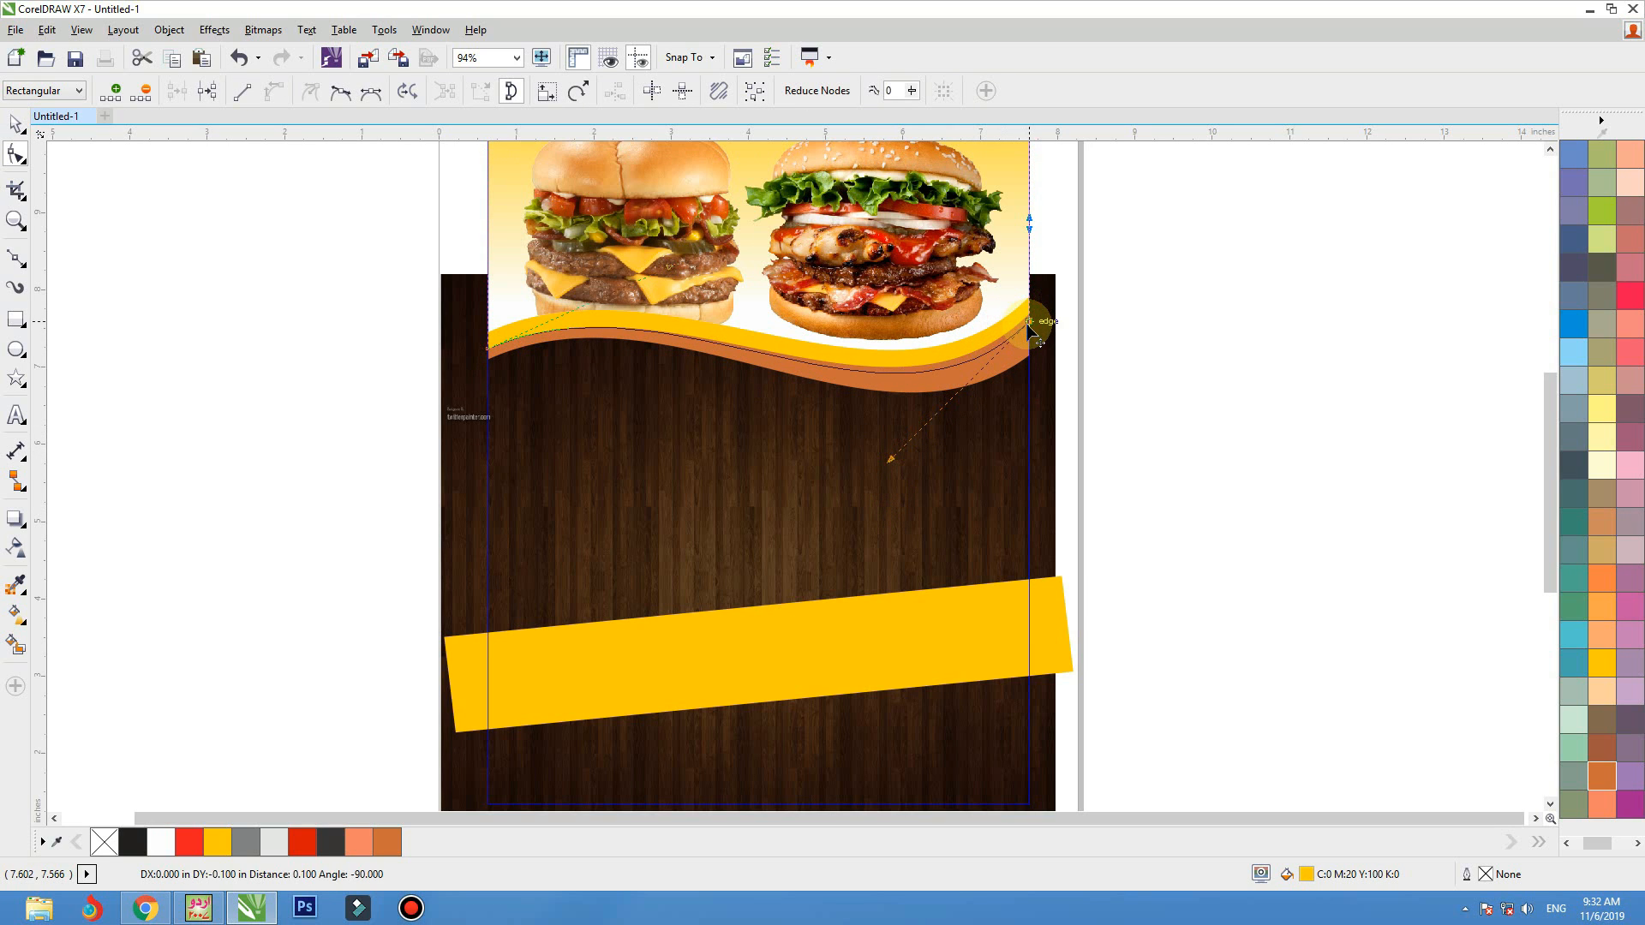
pyautogui.click(1129, 357)
# Fill the lower header wave with brown C0 M20 Y40 K60 and finish editing the PowerClip contents
pyautogui.click(1004, 365)
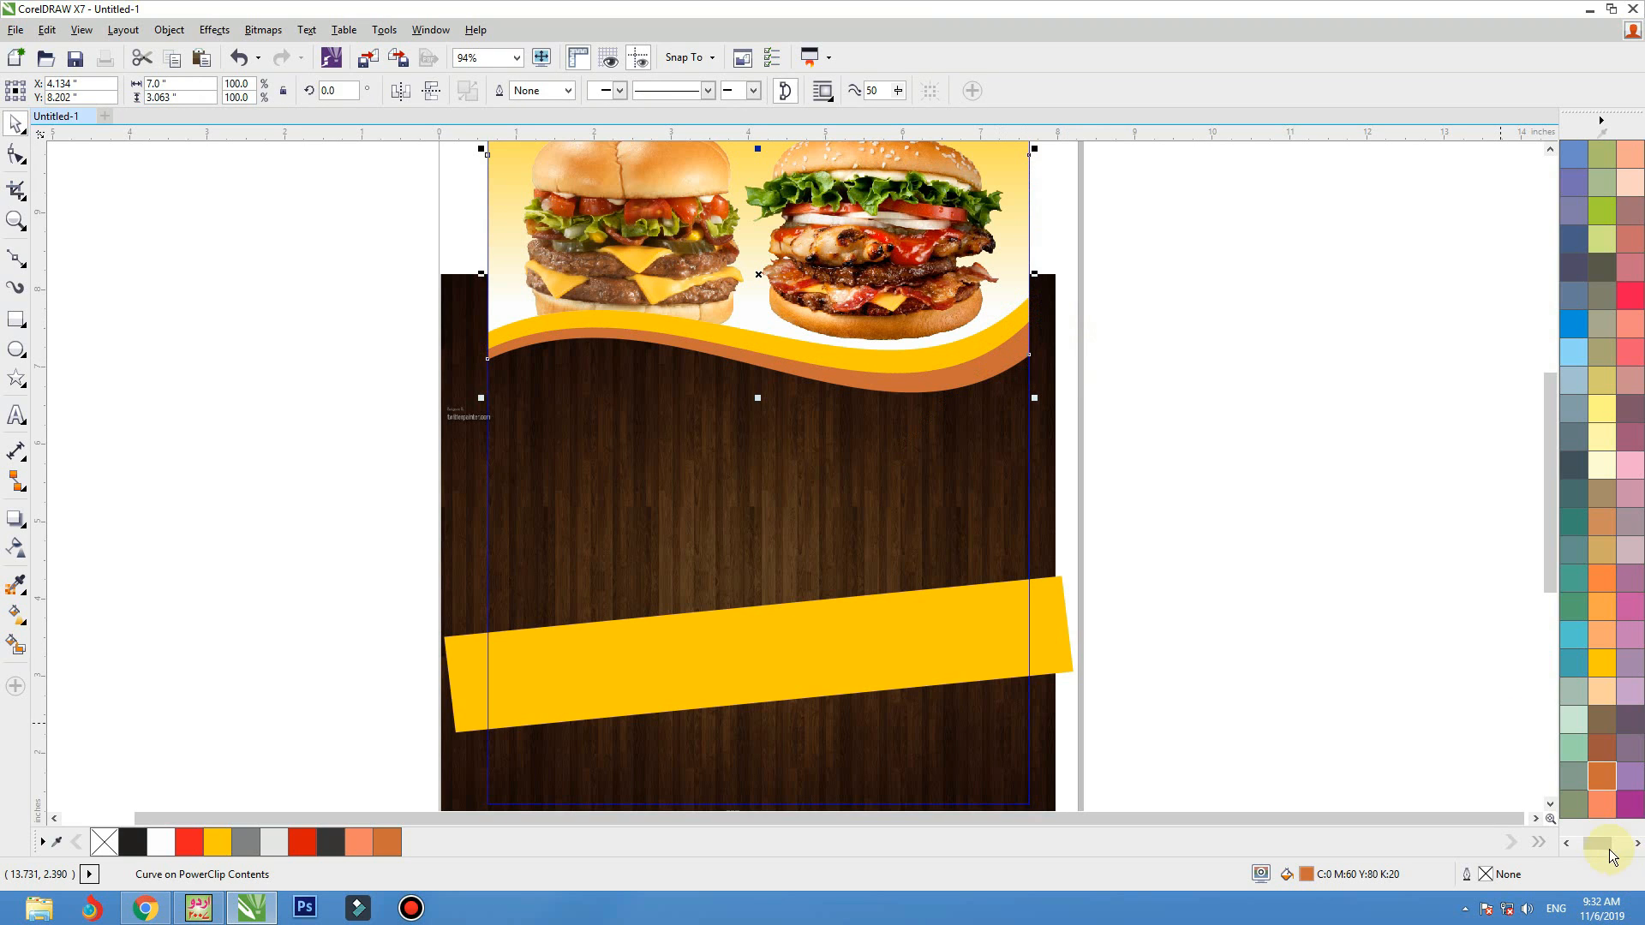
pyautogui.moveTo(1604, 850); pyautogui.dragTo(1616, 853)
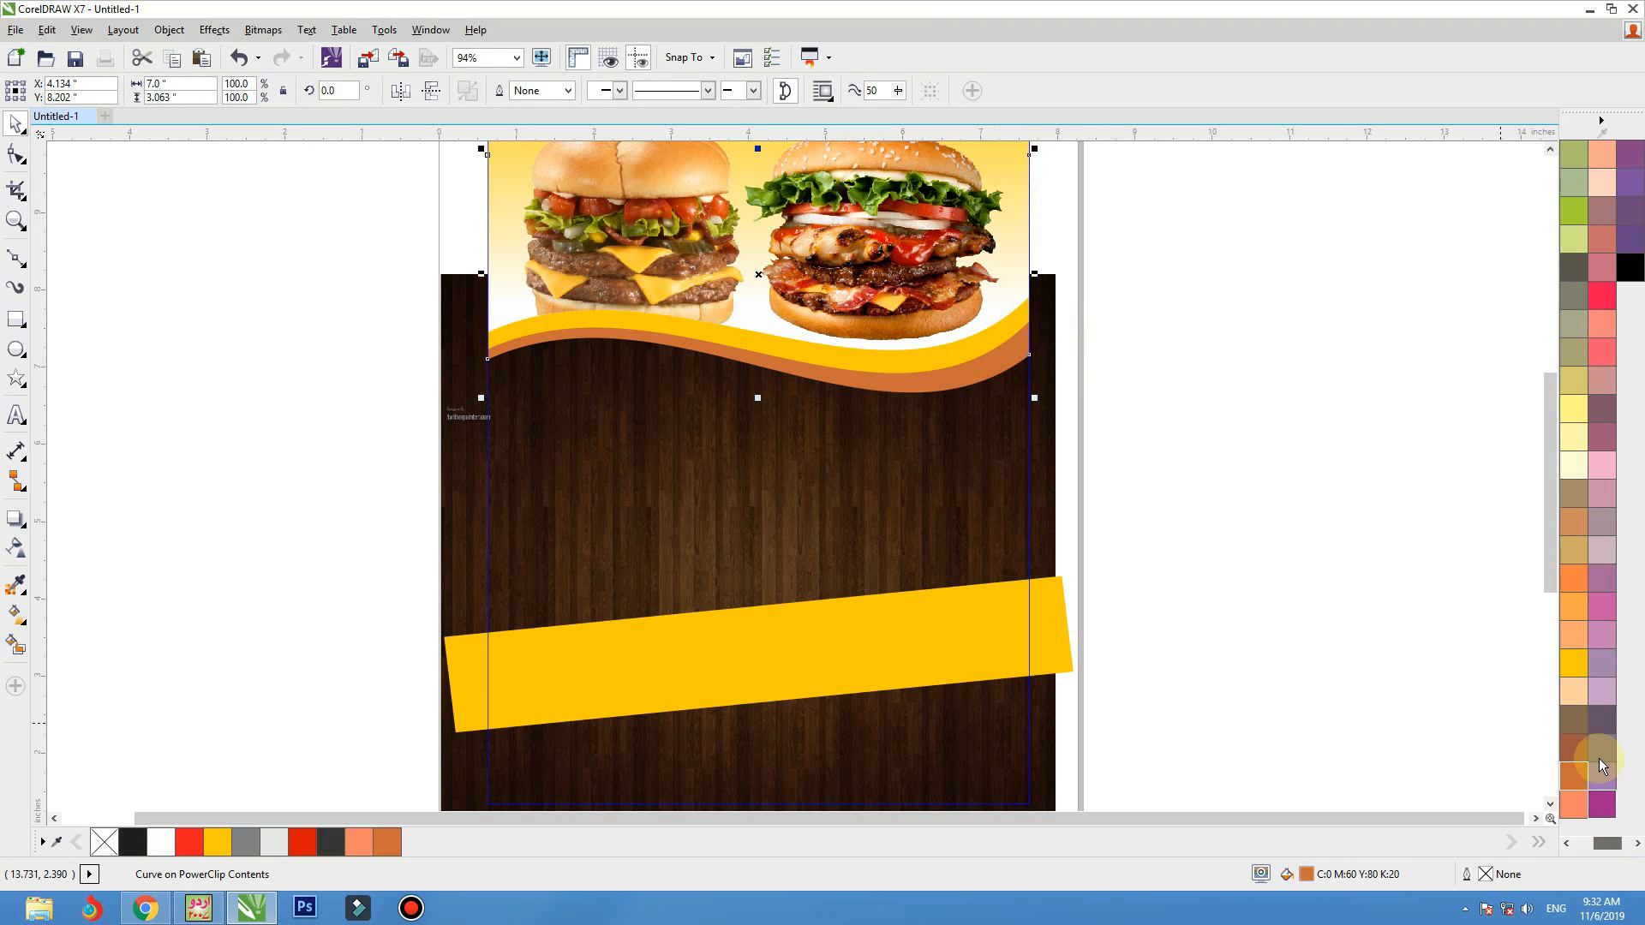
pyautogui.click(1573, 720)
pyautogui.press('space')
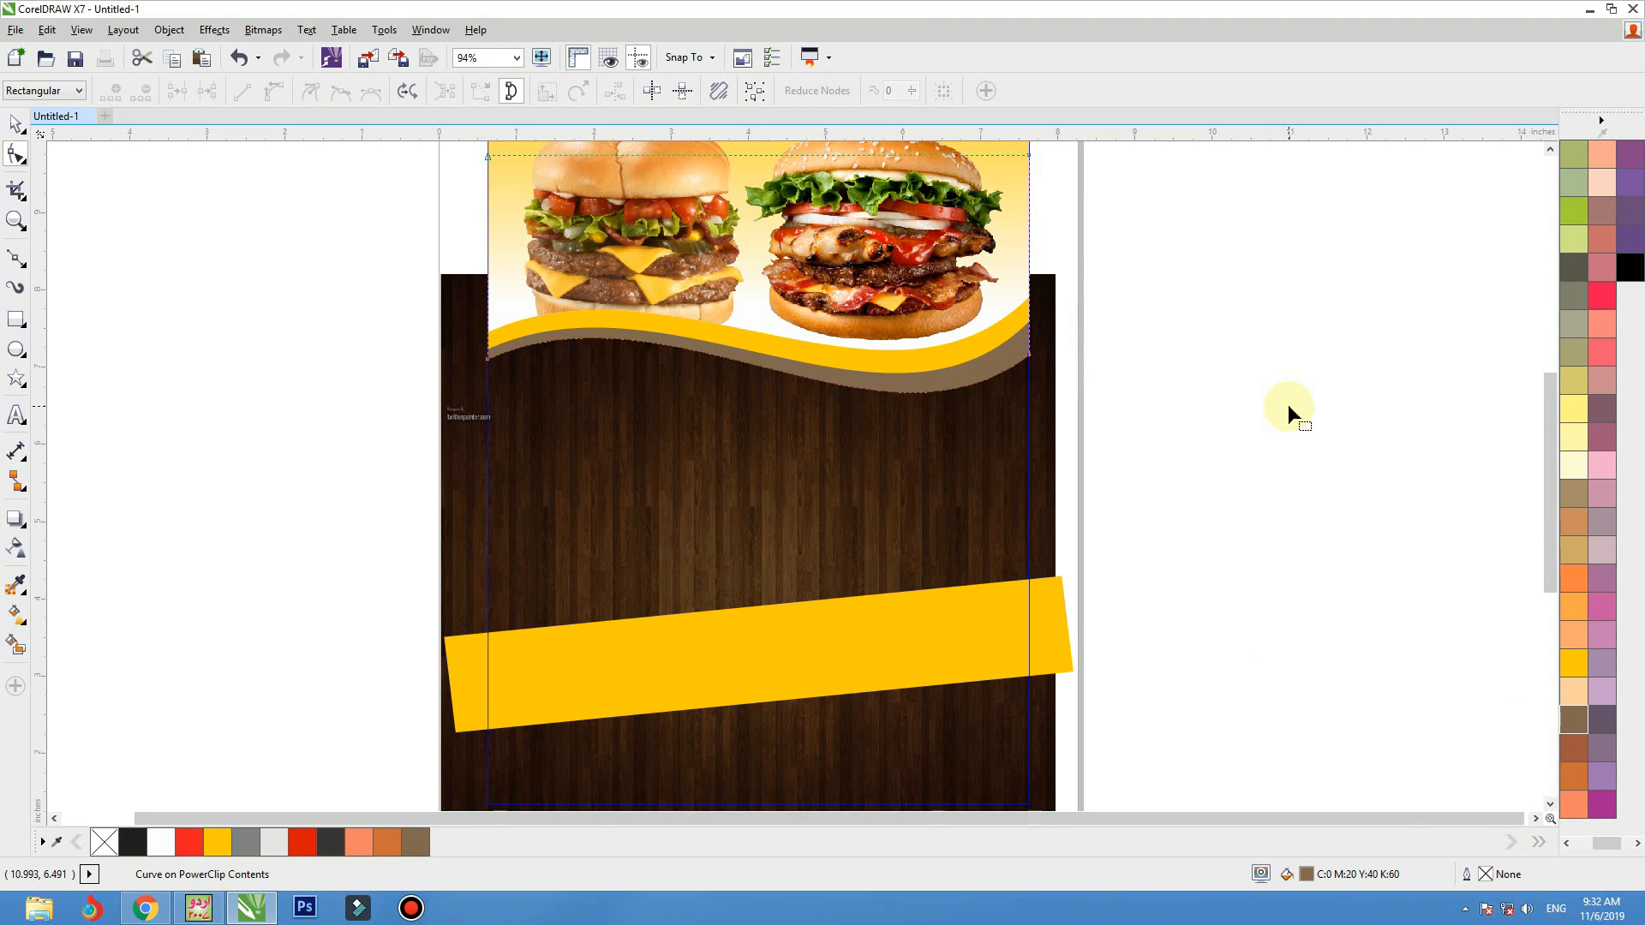
pyautogui.press('space')
pyautogui.keyDown('ctrl'); pyautogui.click(1195, 588); pyautogui.keyUp('ctrl')
# Fill the black horizontal band across the lower flyer with Walnut brown
pyautogui.click(1018, 644)
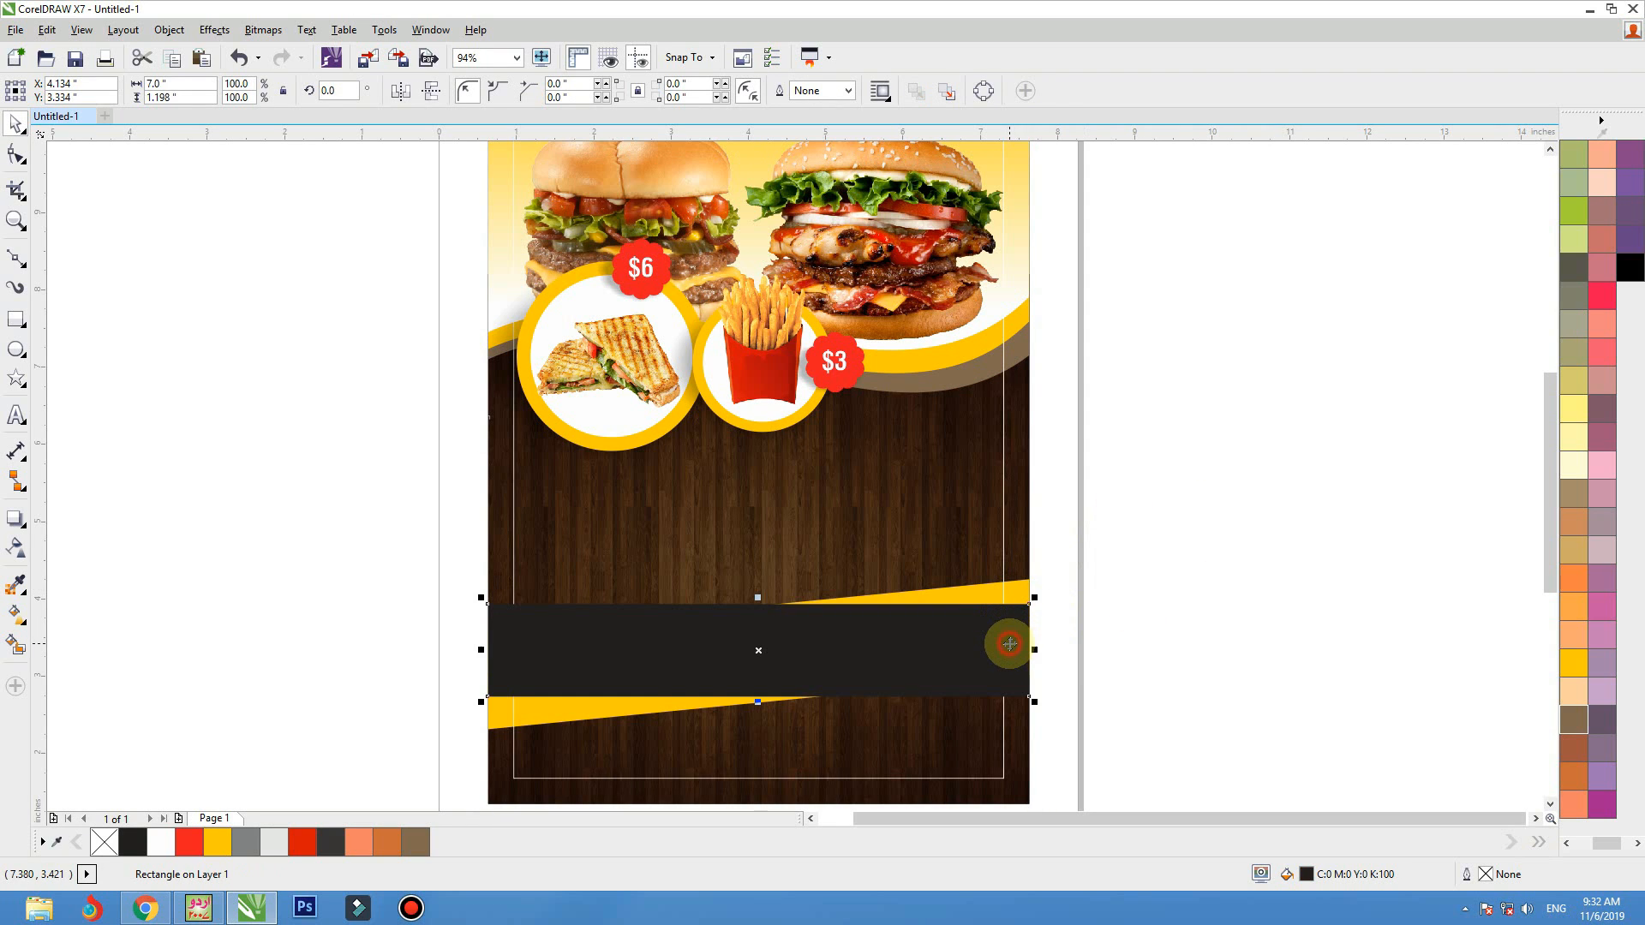
pyautogui.click(405, 848)
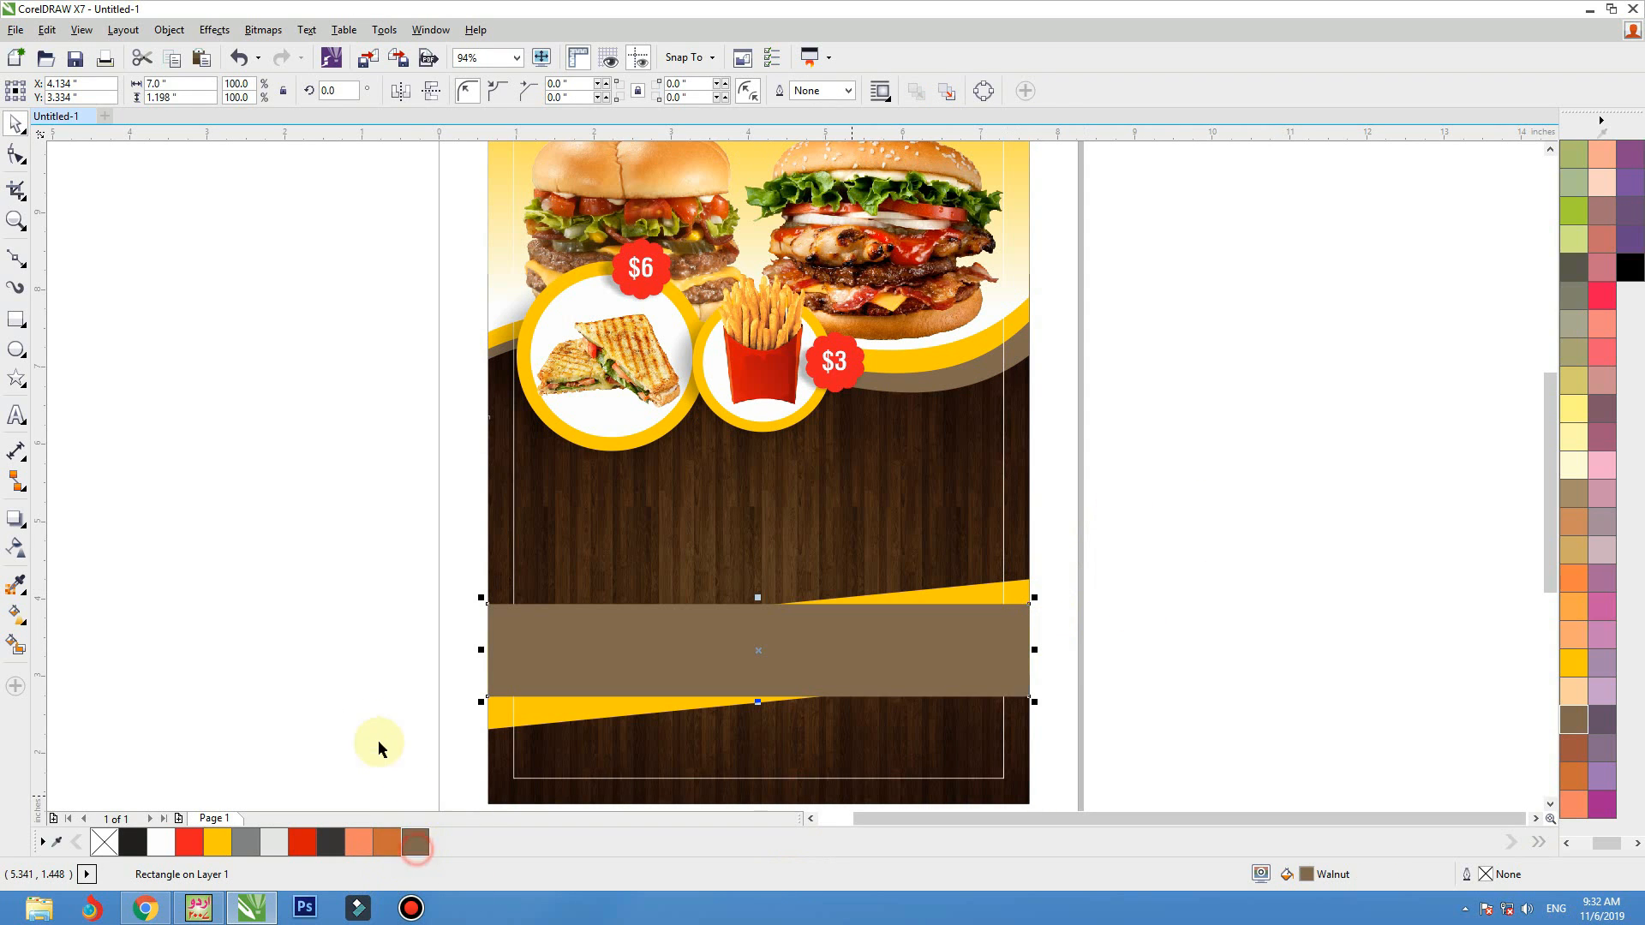
pyautogui.click(316, 680)
pyautogui.click(1000, 507)
pyautogui.scroll(-1, 1032, 504)
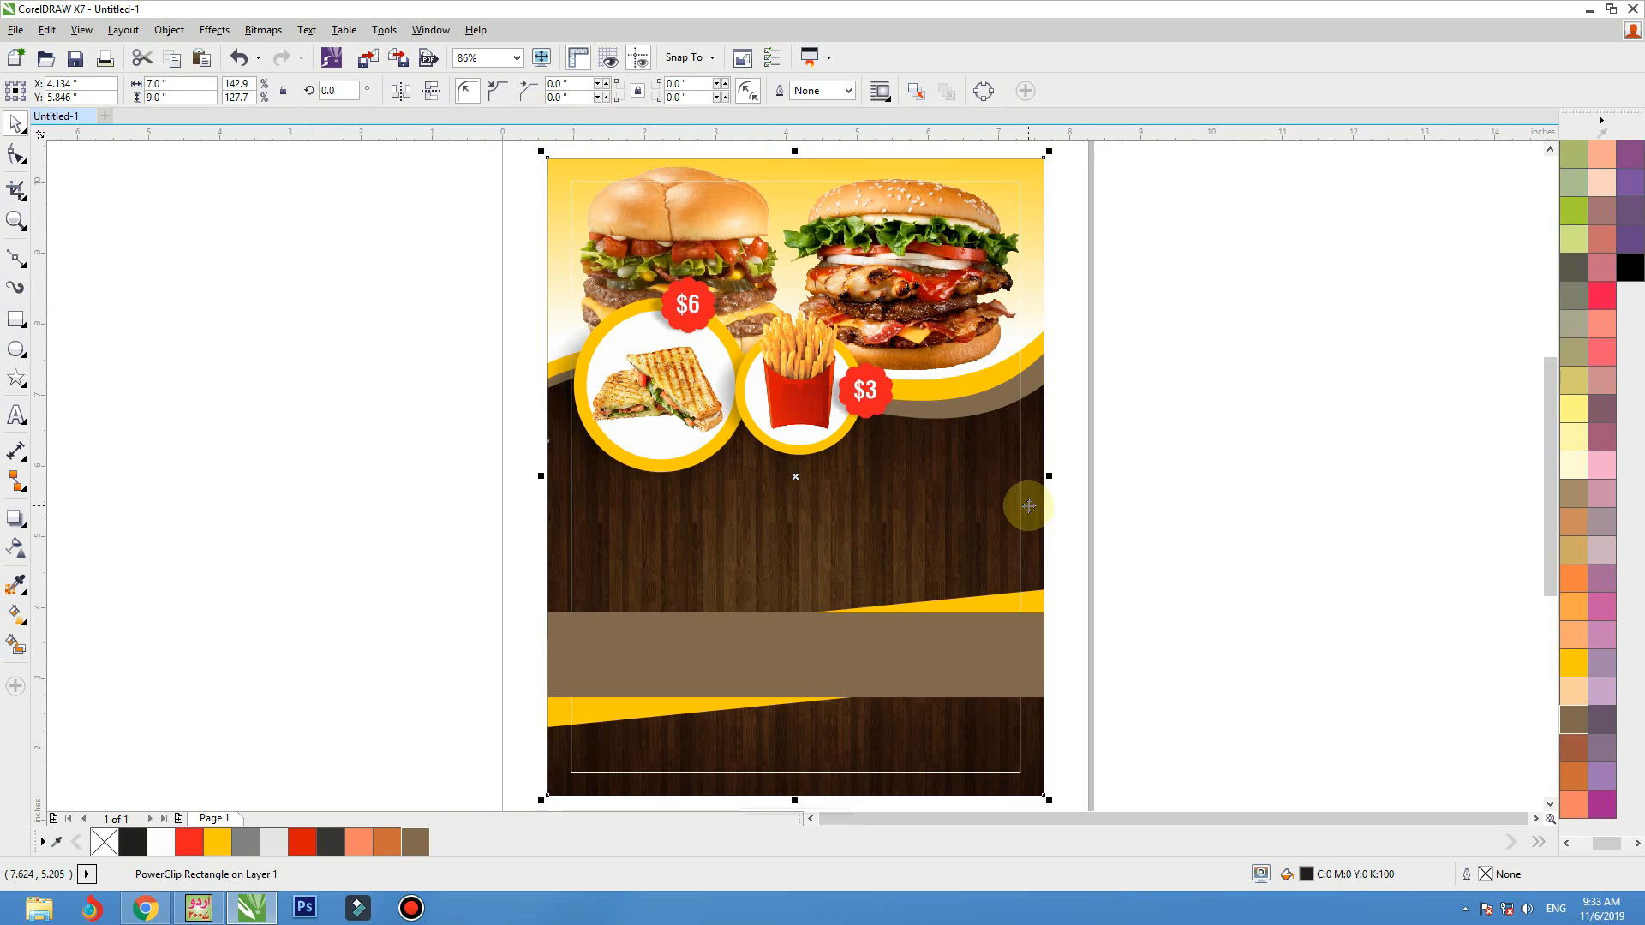
pyautogui.click(1123, 506)
pyautogui.click(1028, 183)
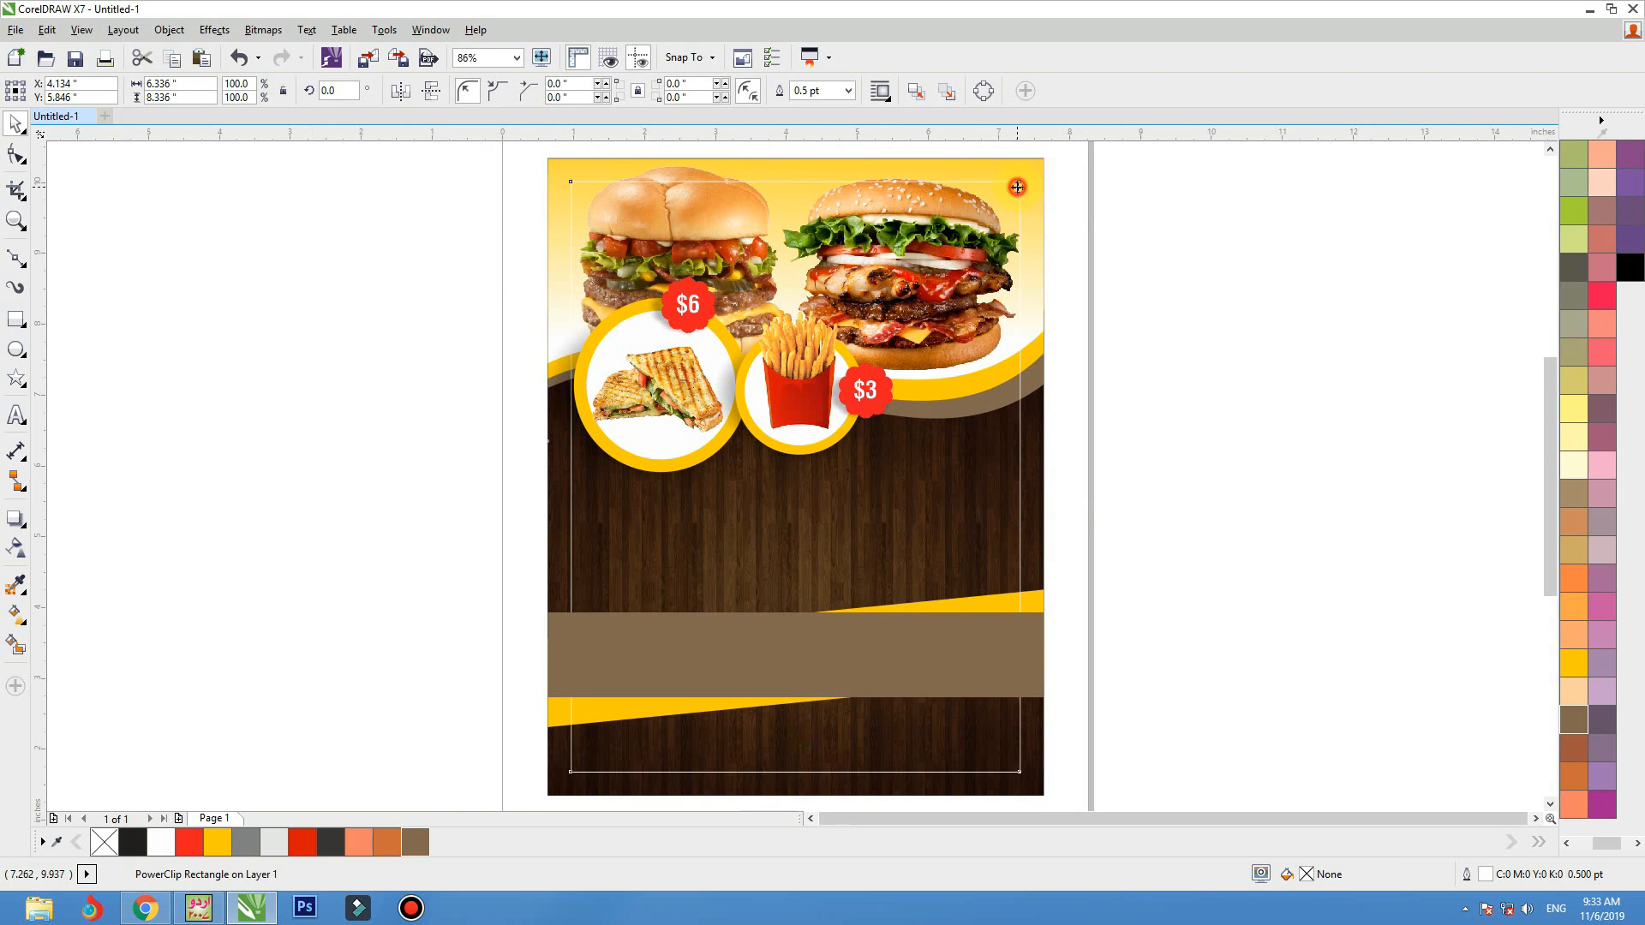
pyautogui.click(1598, 847)
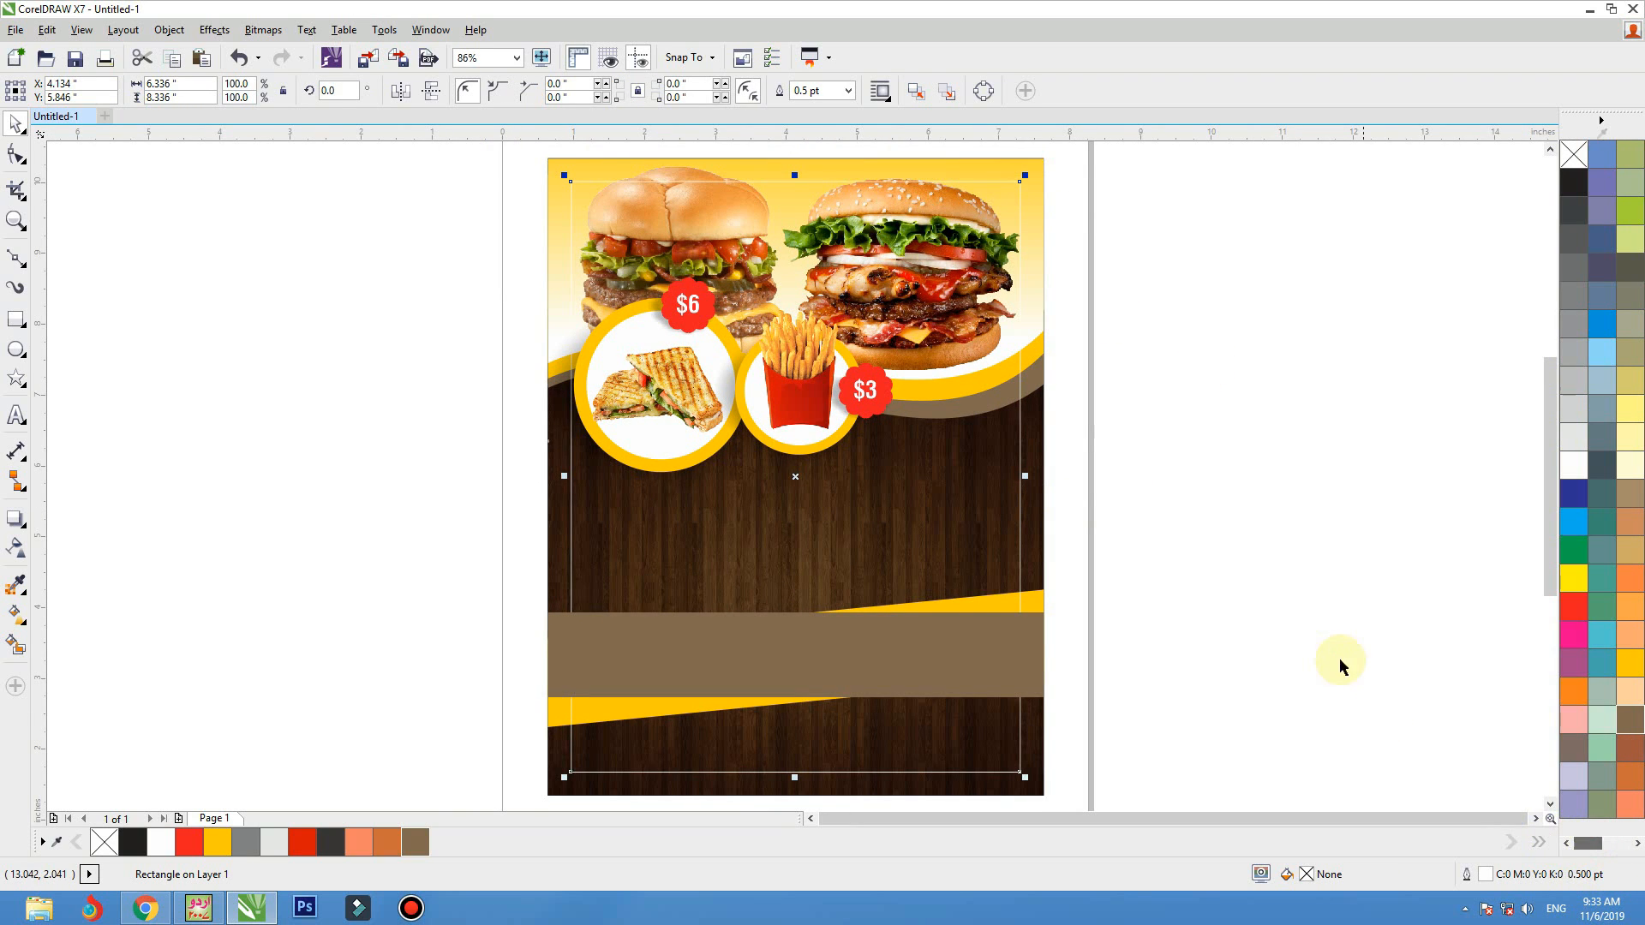
pyautogui.click(1330, 644)
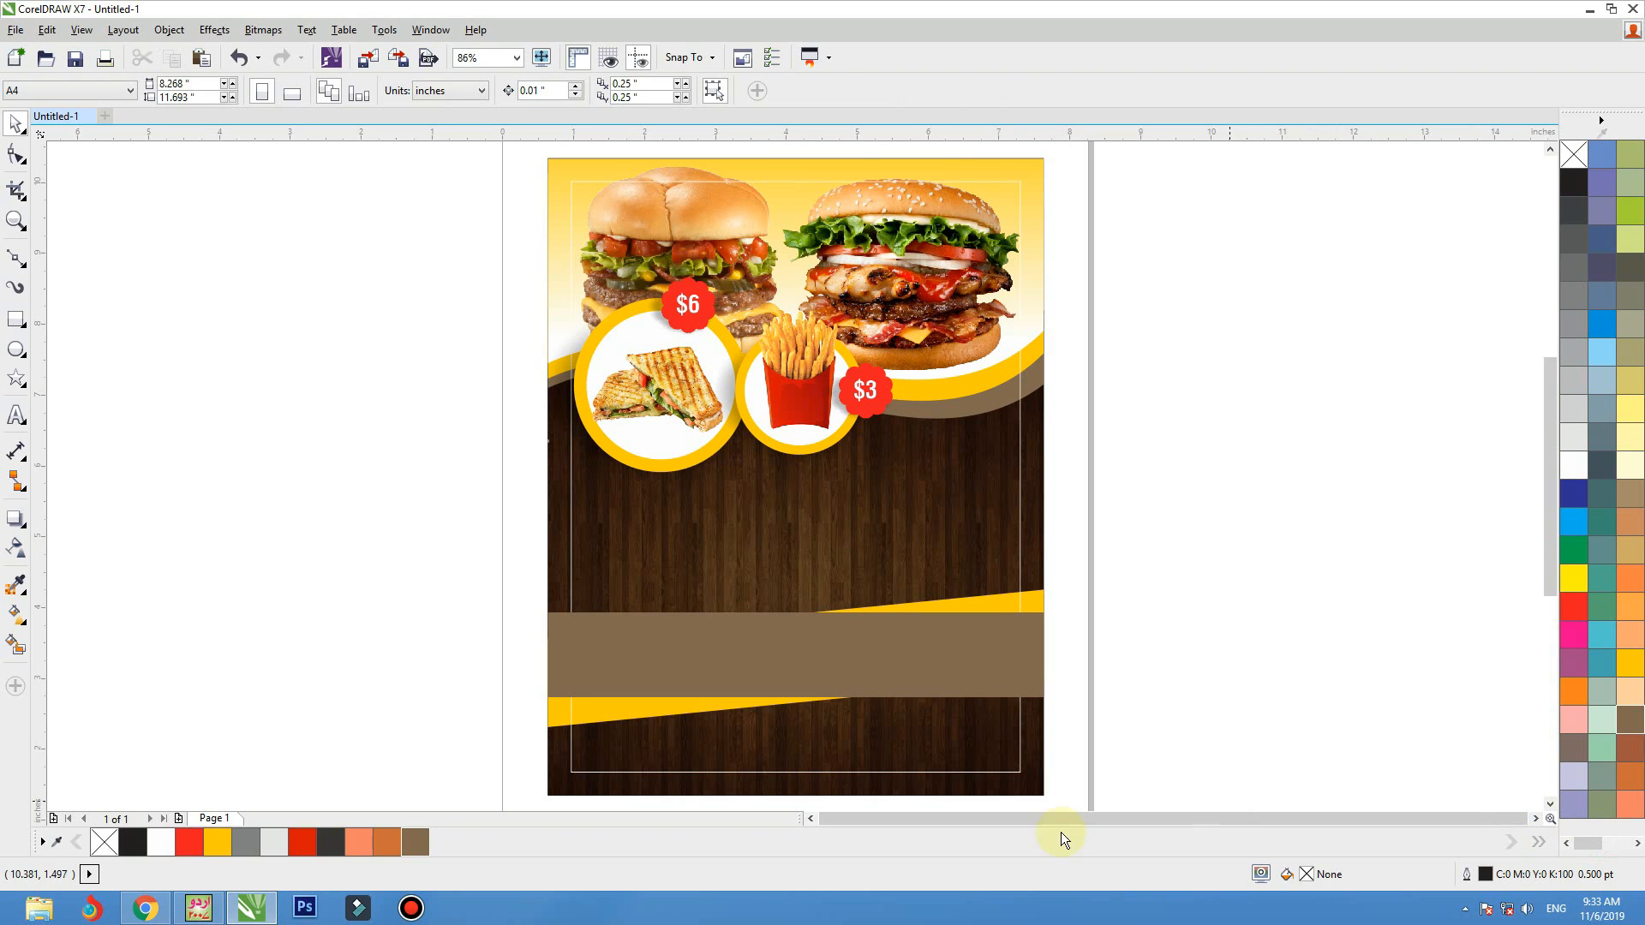
# Add a three-line artistic text beside the flyer reading "best fast food", "great delight in very bite!" and "pure & tasty!"
pyautogui.click(16, 425)
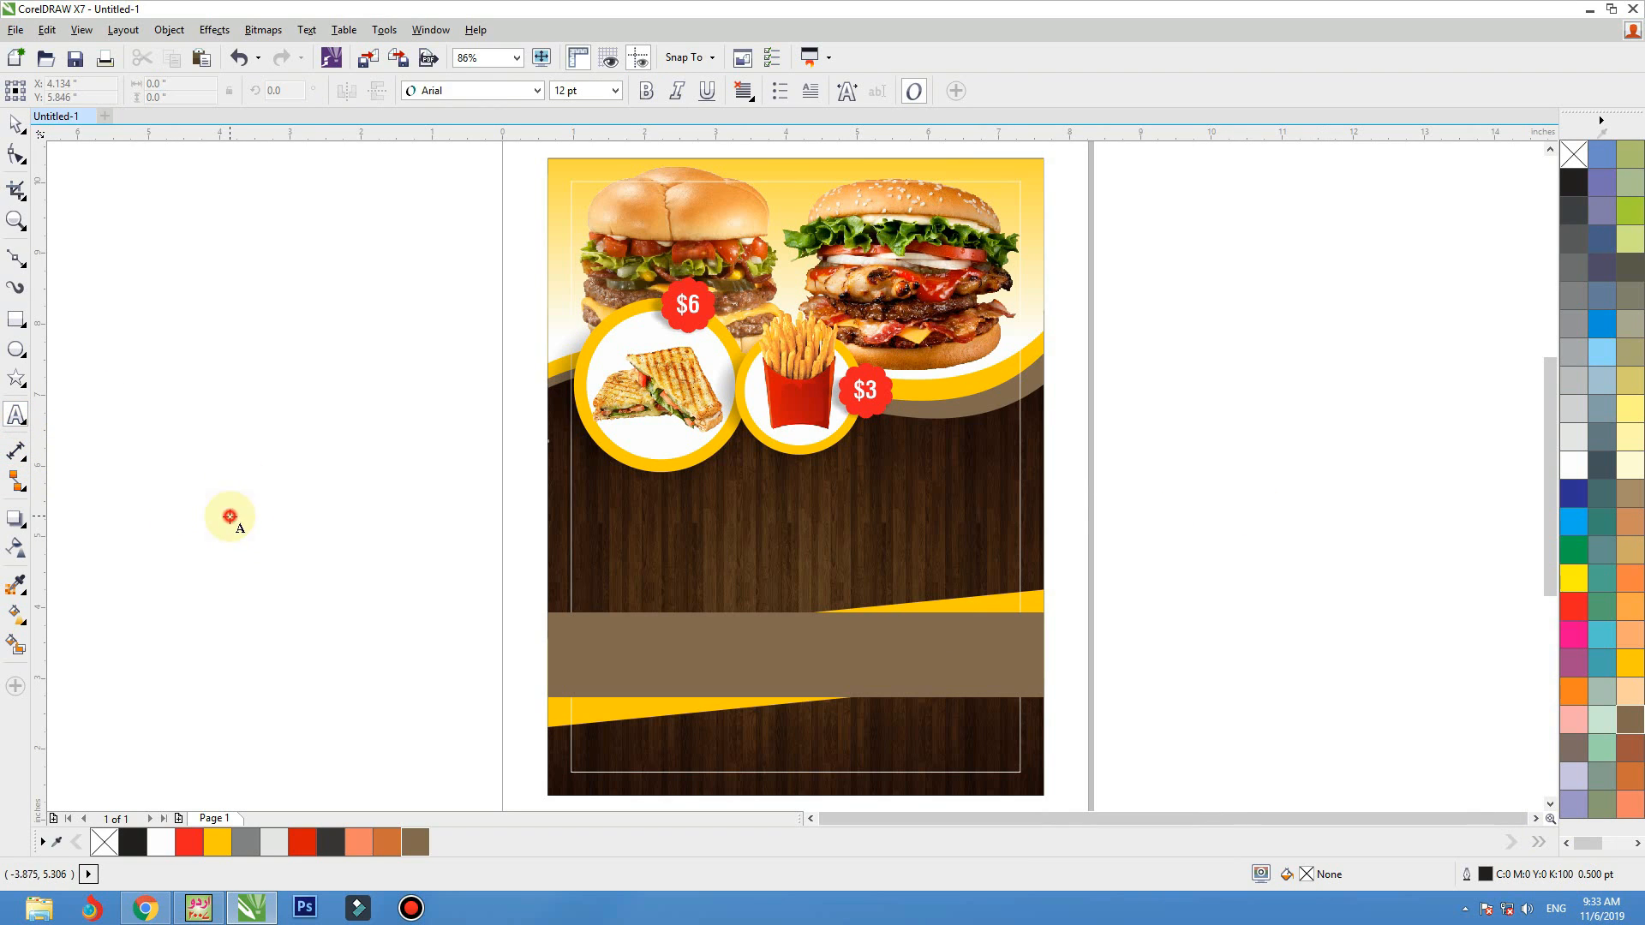
pyautogui.click(229, 511)
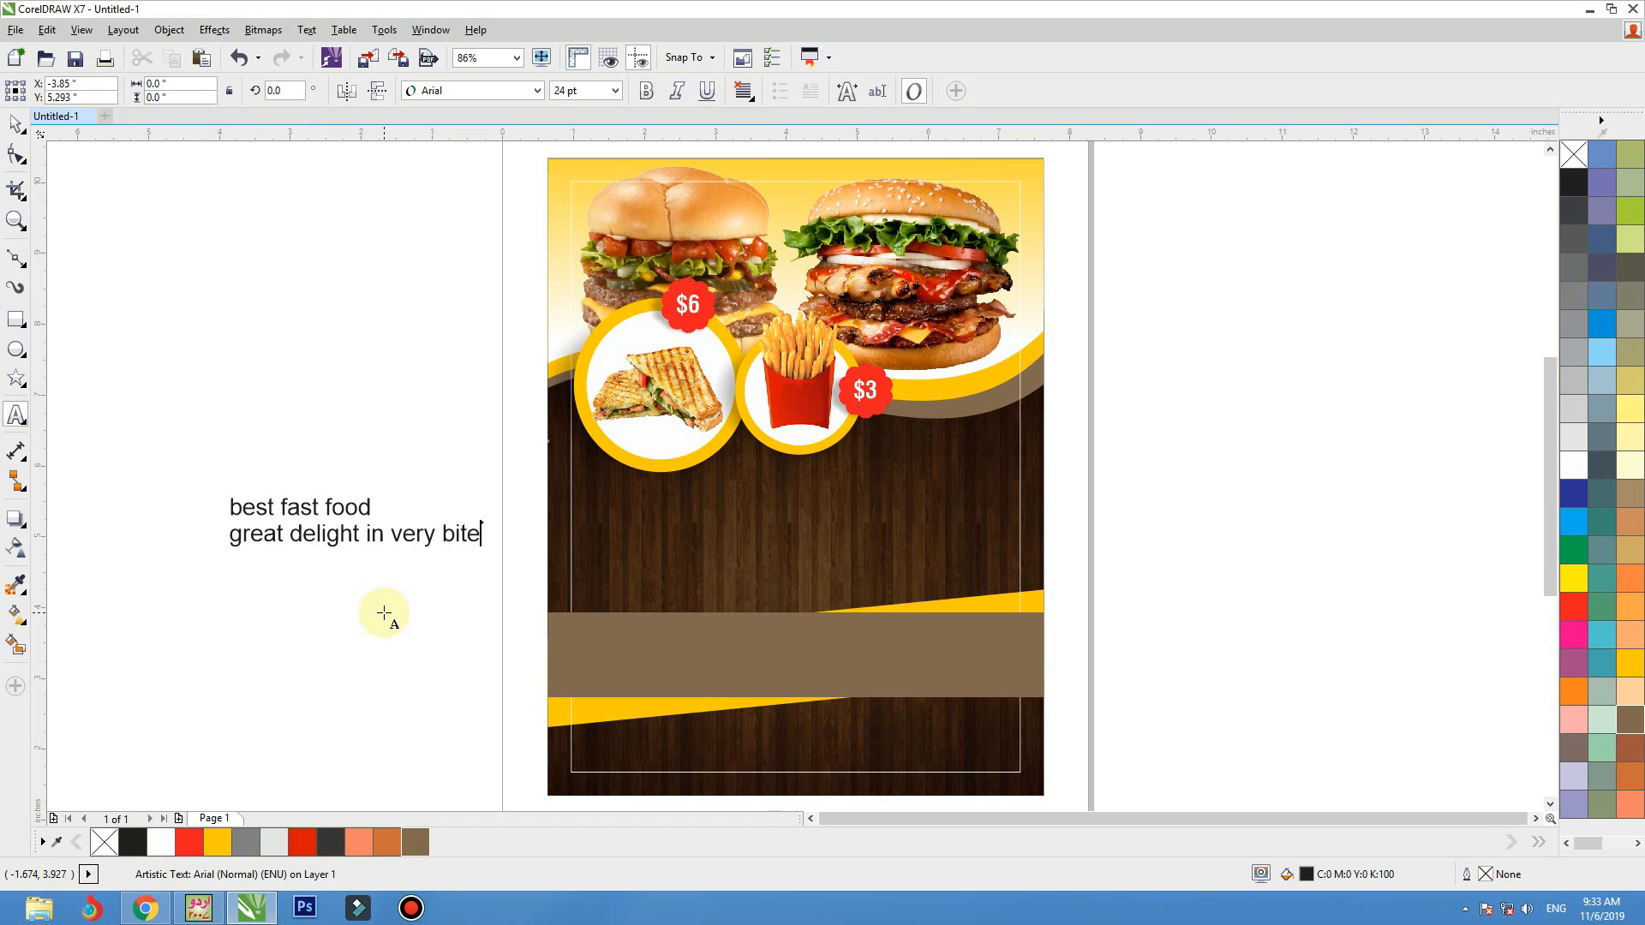
pyautogui.write('!')
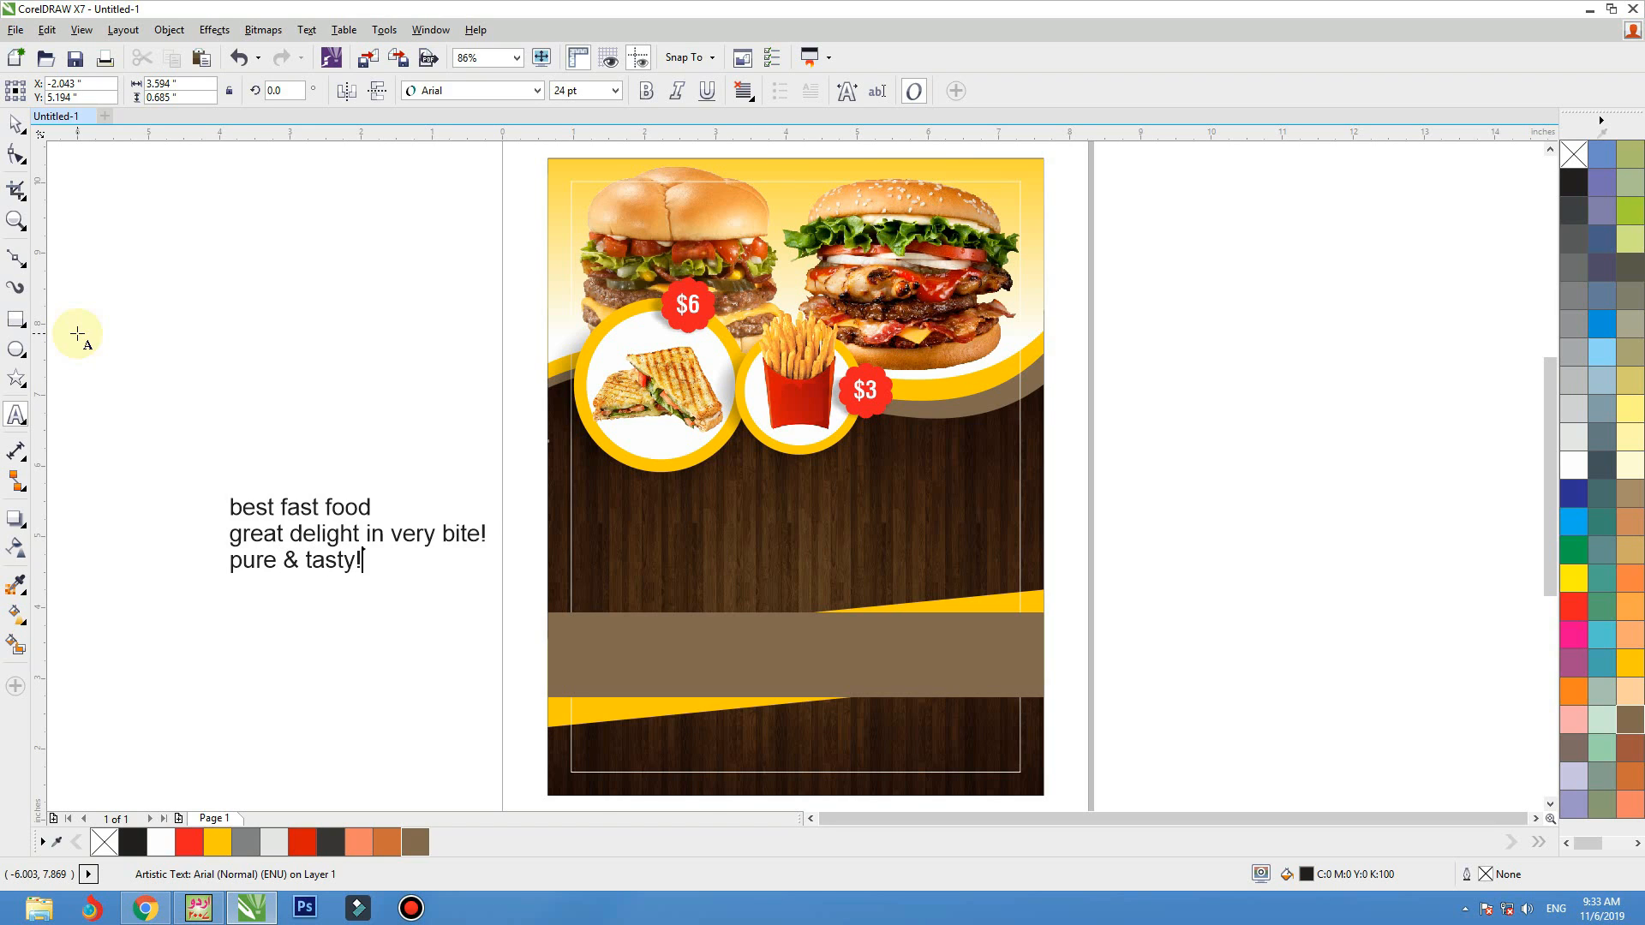
pyautogui.click(15, 124)
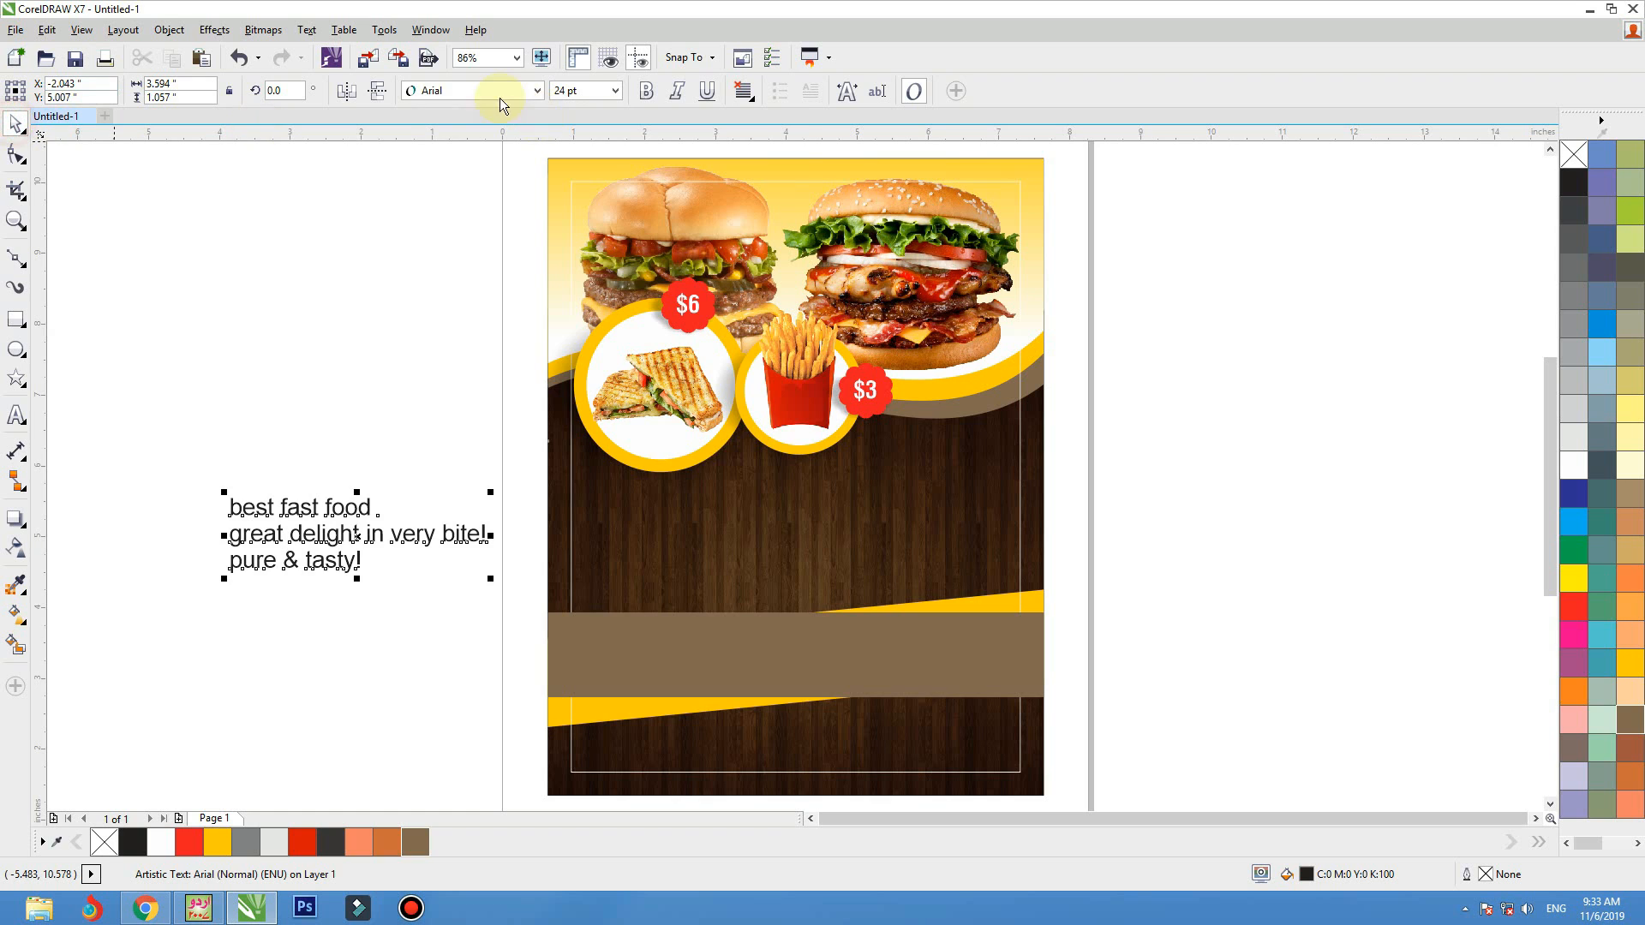
# Set the font of the three-line text to Barbershop in Thailand
pyautogui.click(503, 94)
pyautogui.click(469, 255)
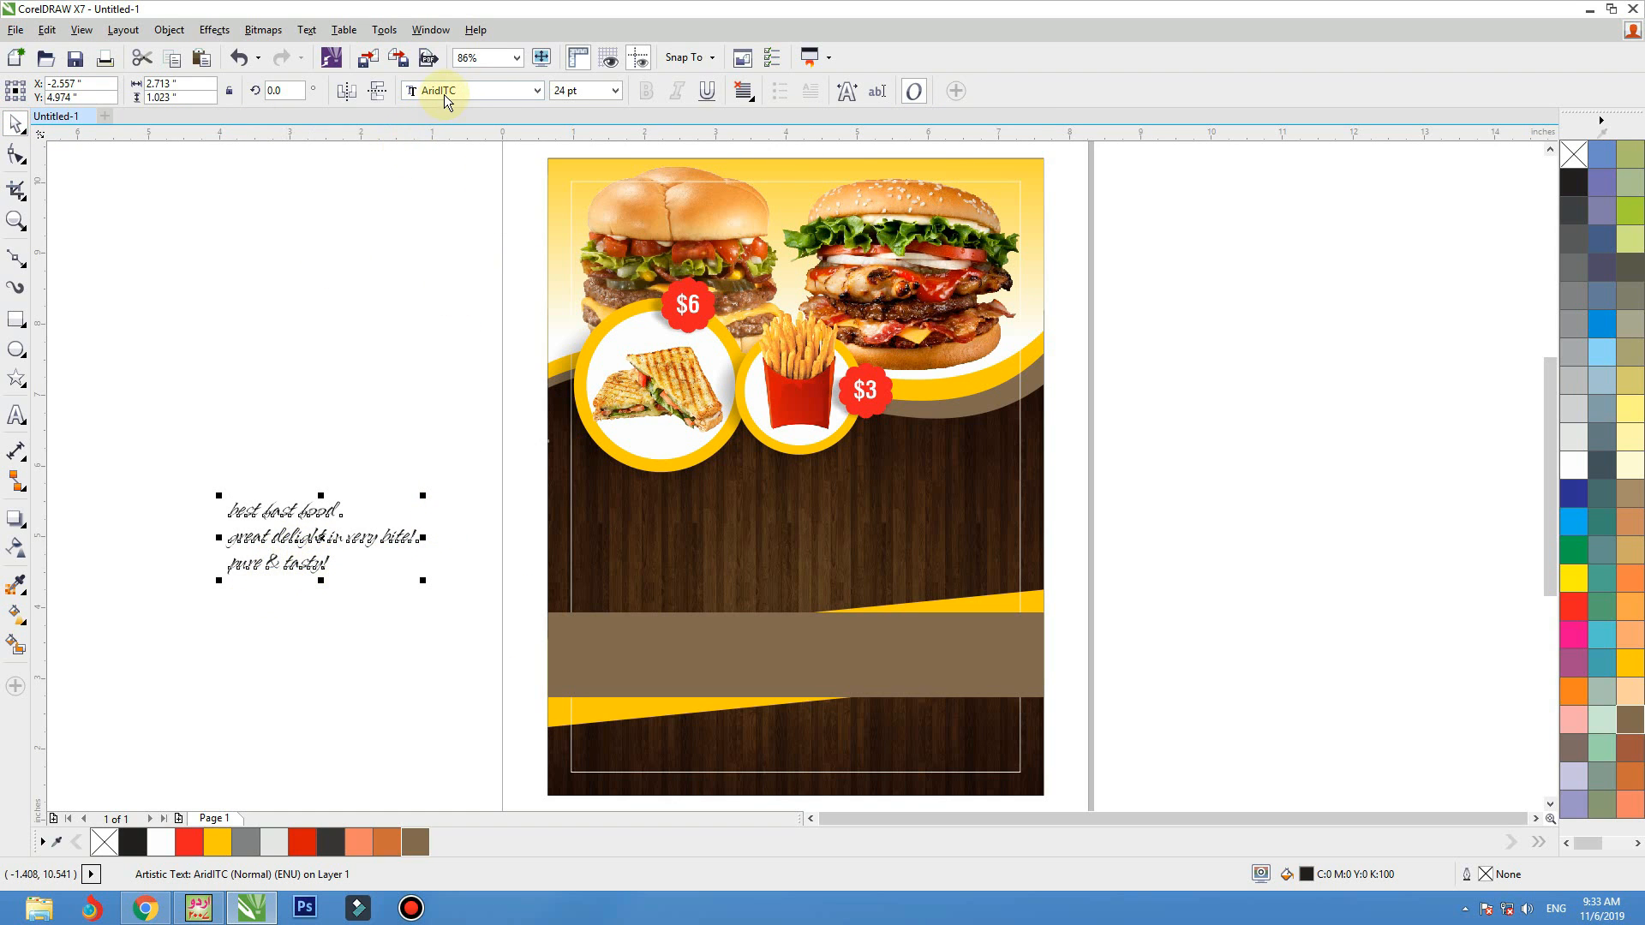
pyautogui.click(445, 94)
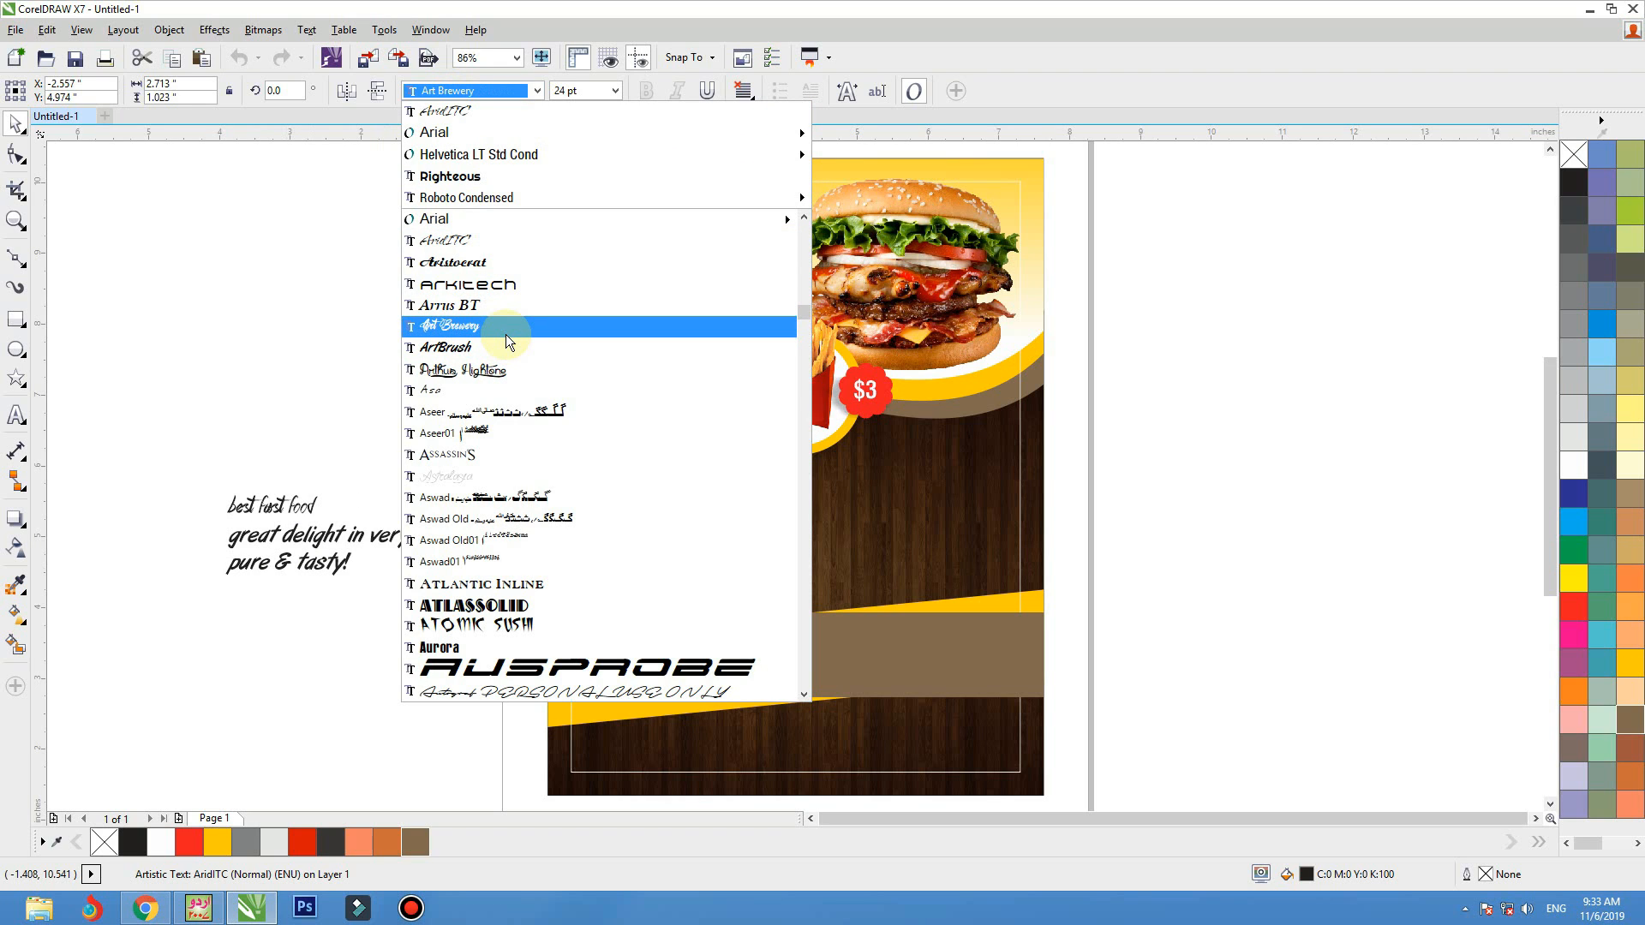
pyautogui.scroll(-3, 512, 330)
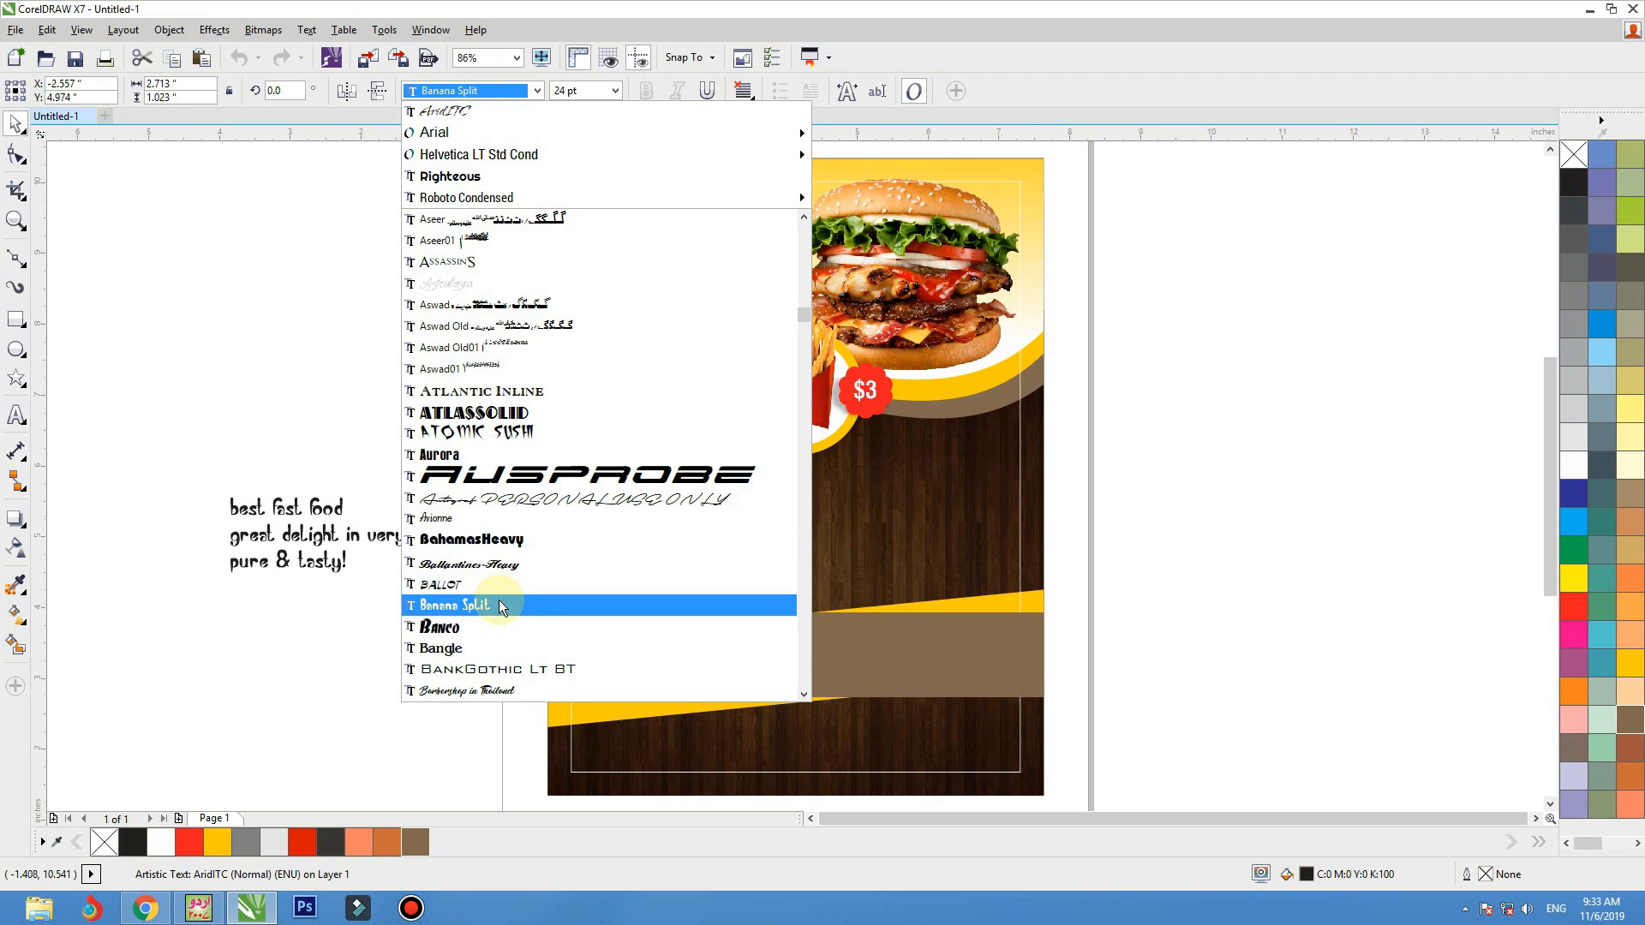
pyautogui.scroll(-3, 502, 531)
pyautogui.click(503, 490)
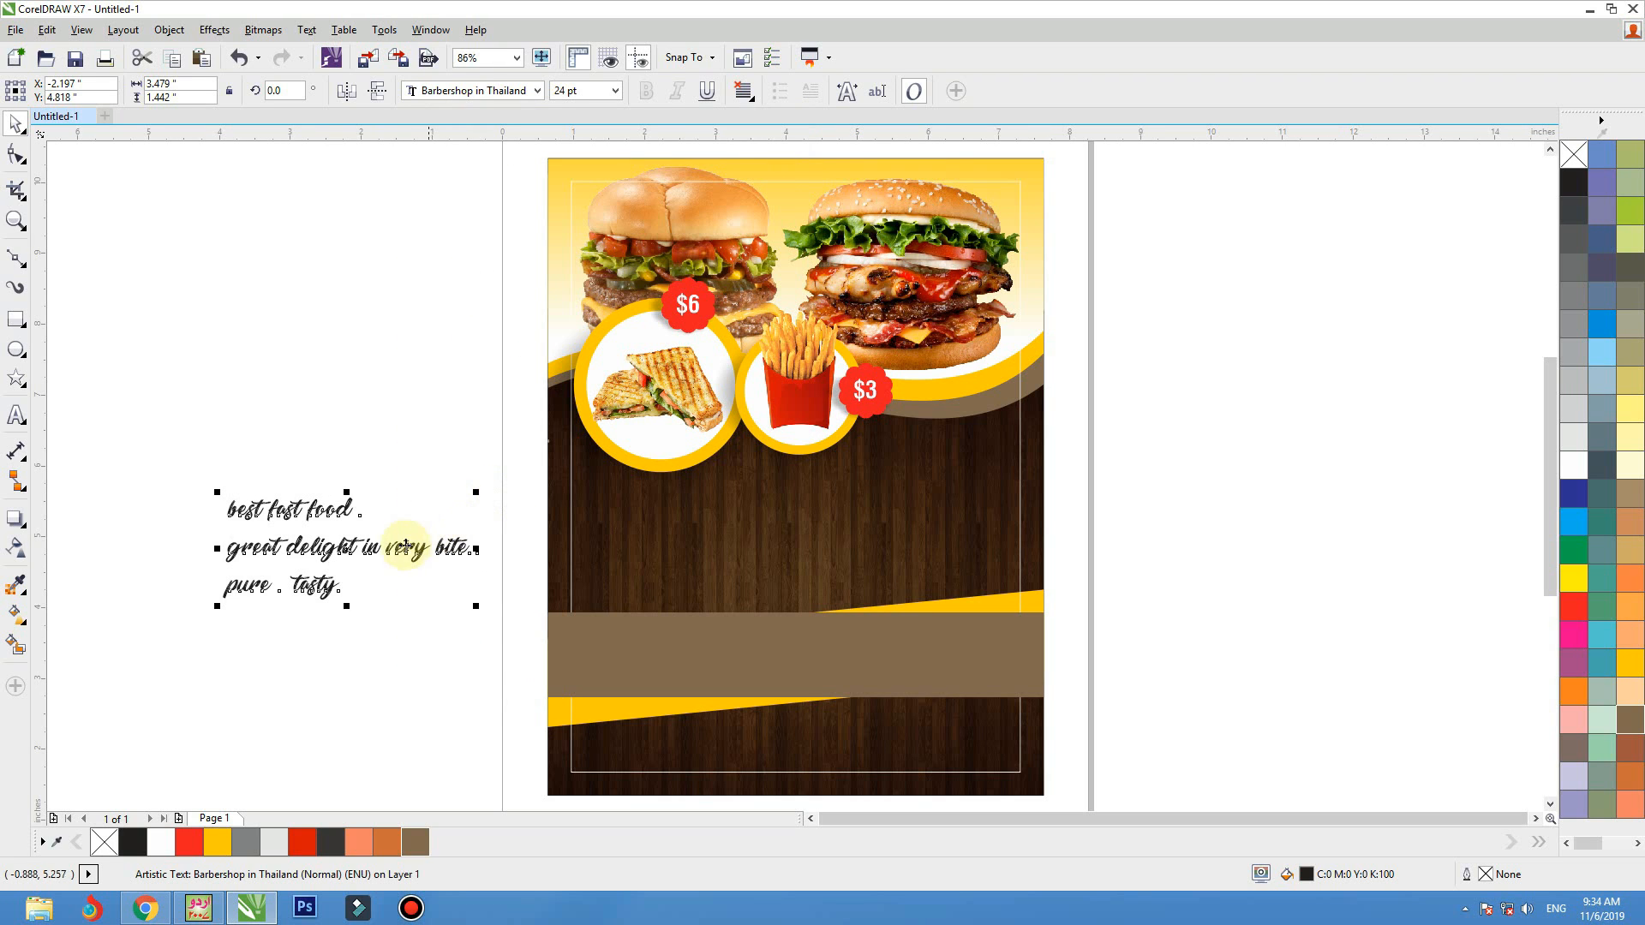
# Break the text into separate lines and place "great delight in very bite" in white on the wood area above the brown band
pyautogui.hotkey('ctrl', 'k')
pyautogui.moveTo(397, 551); pyautogui.dragTo(789, 591)
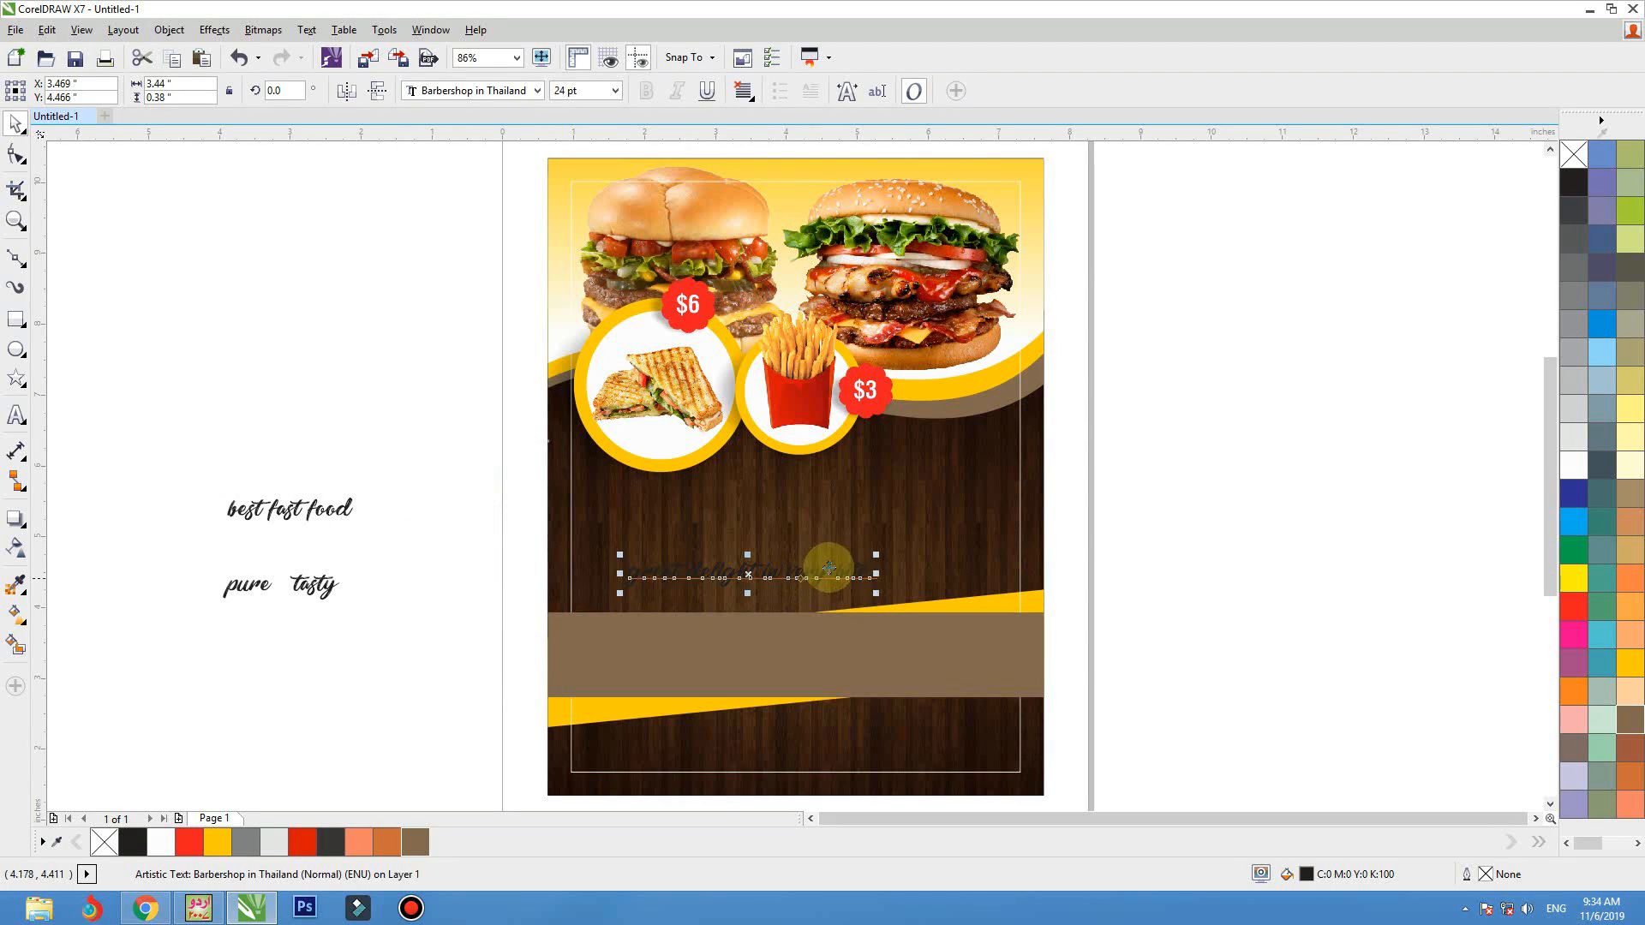
pyautogui.moveTo(316, 585); pyautogui.dragTo(325, 580)
pyautogui.click(749, 573)
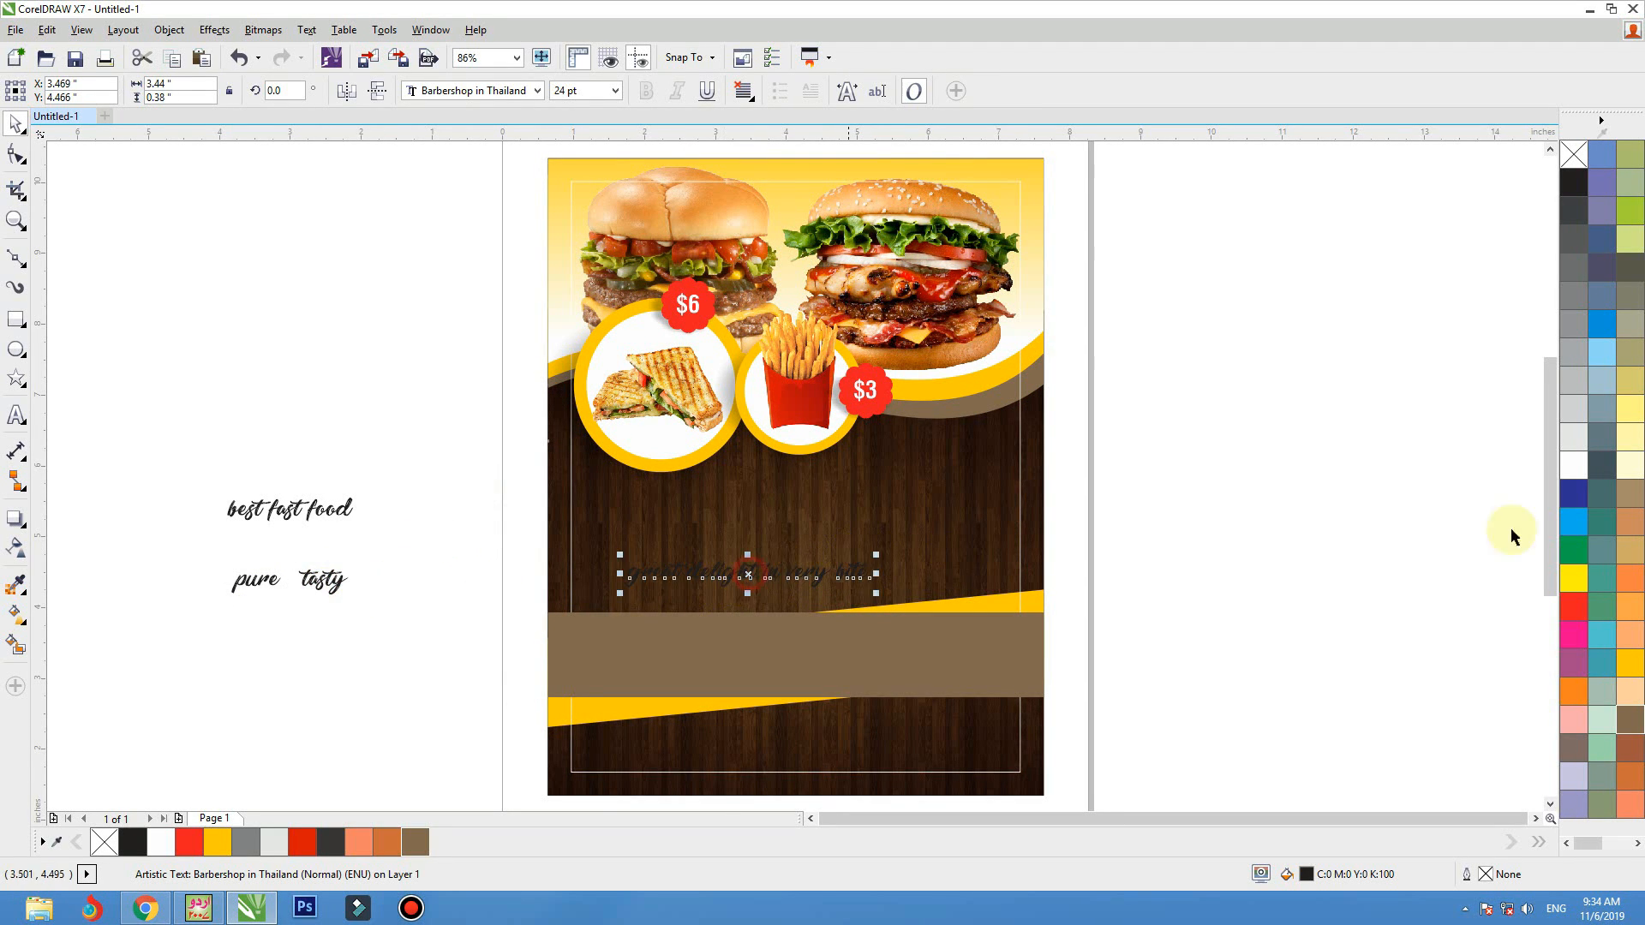
pyautogui.click(1573, 465)
# Place "best fast food" in white below the $3 badge and set the "great delight in very bite" line just above the brown band
pyautogui.press('z')
pyautogui.moveTo(1191, 353); pyautogui.dragTo(335, 701)
pyautogui.click(698, 680)
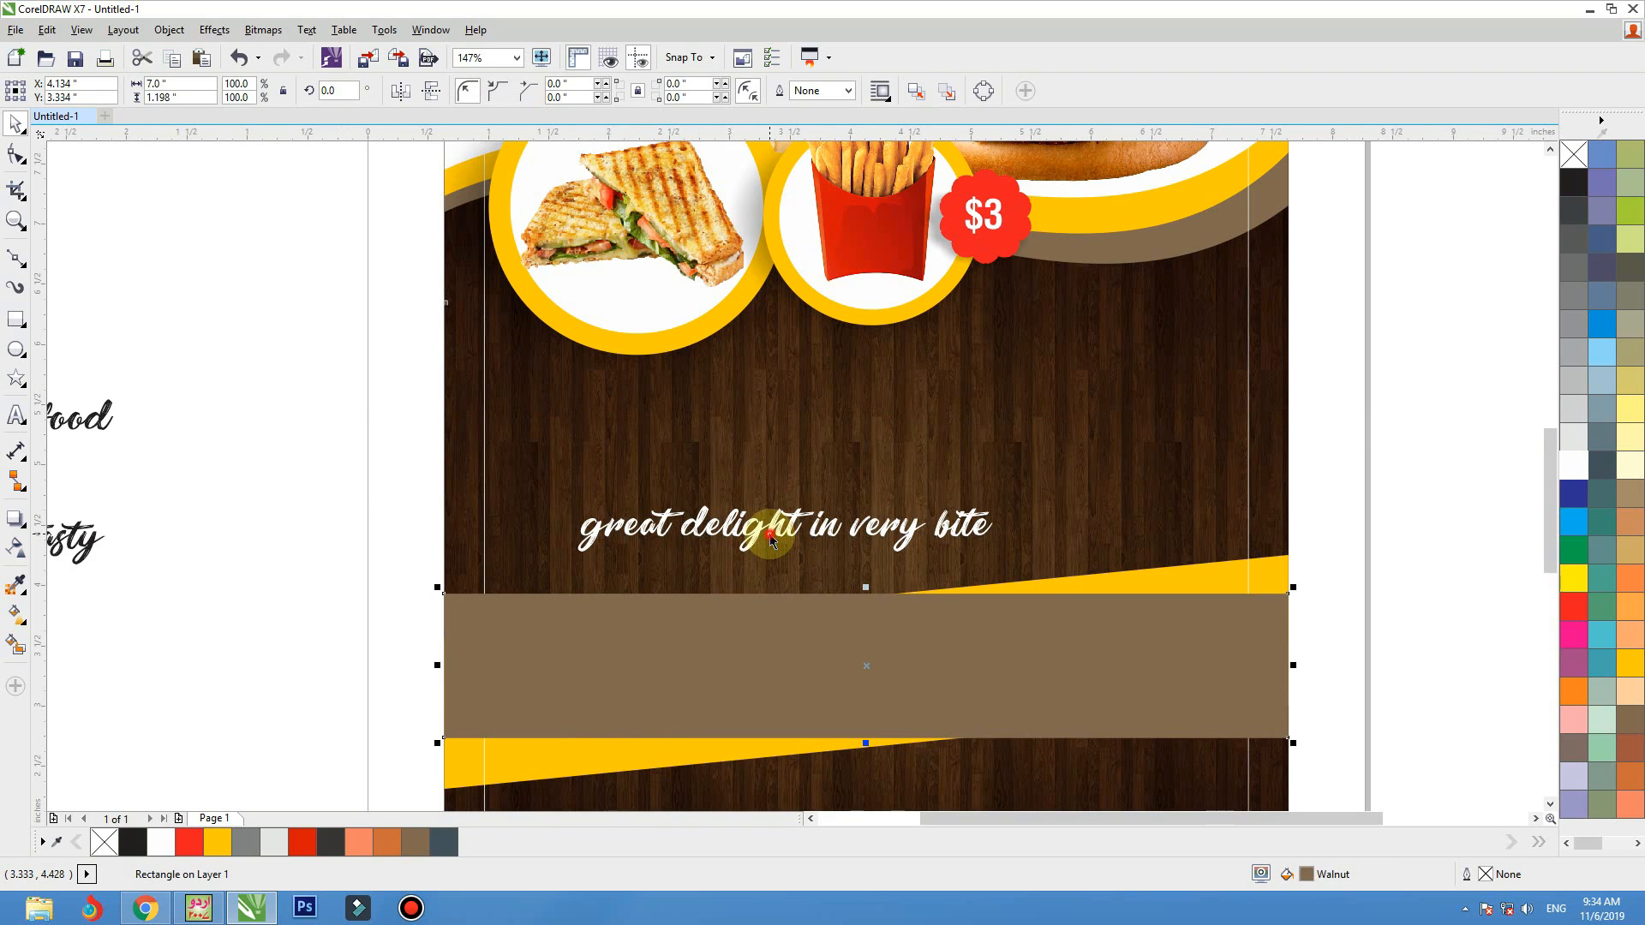
pyautogui.moveTo(769, 536); pyautogui.dragTo(781, 509)
pyautogui.moveTo(95, 424); pyautogui.dragTo(908, 408)
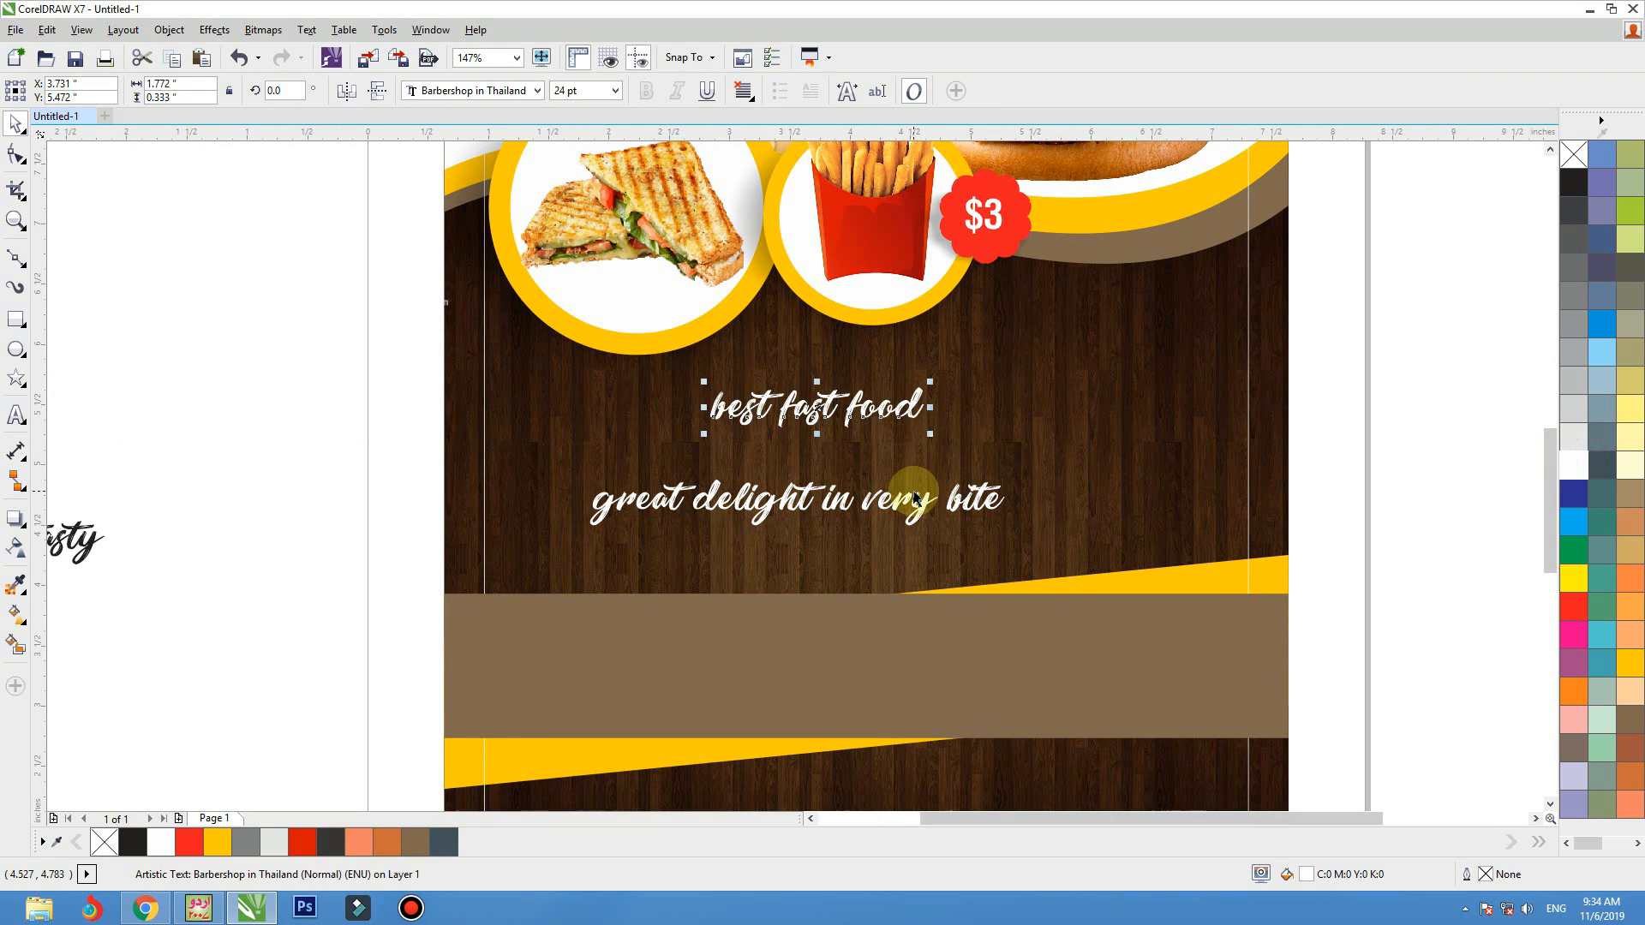
pyautogui.moveTo(914, 497); pyautogui.dragTo(915, 540)
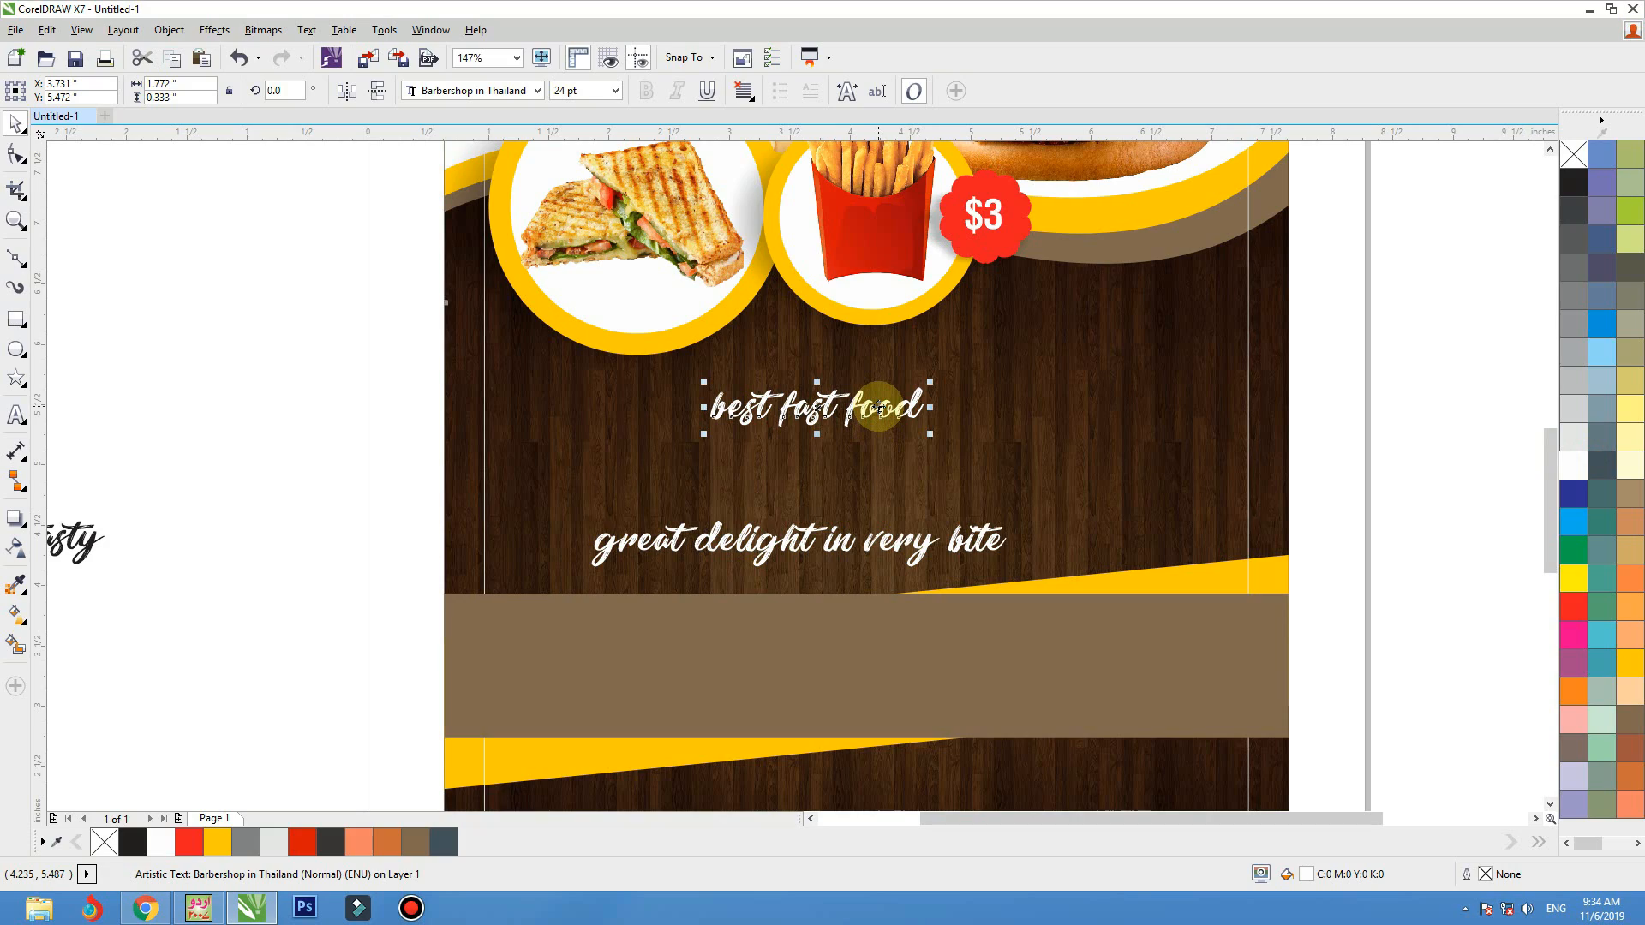
pyautogui.moveTo(878, 406); pyautogui.dragTo(1174, 330)
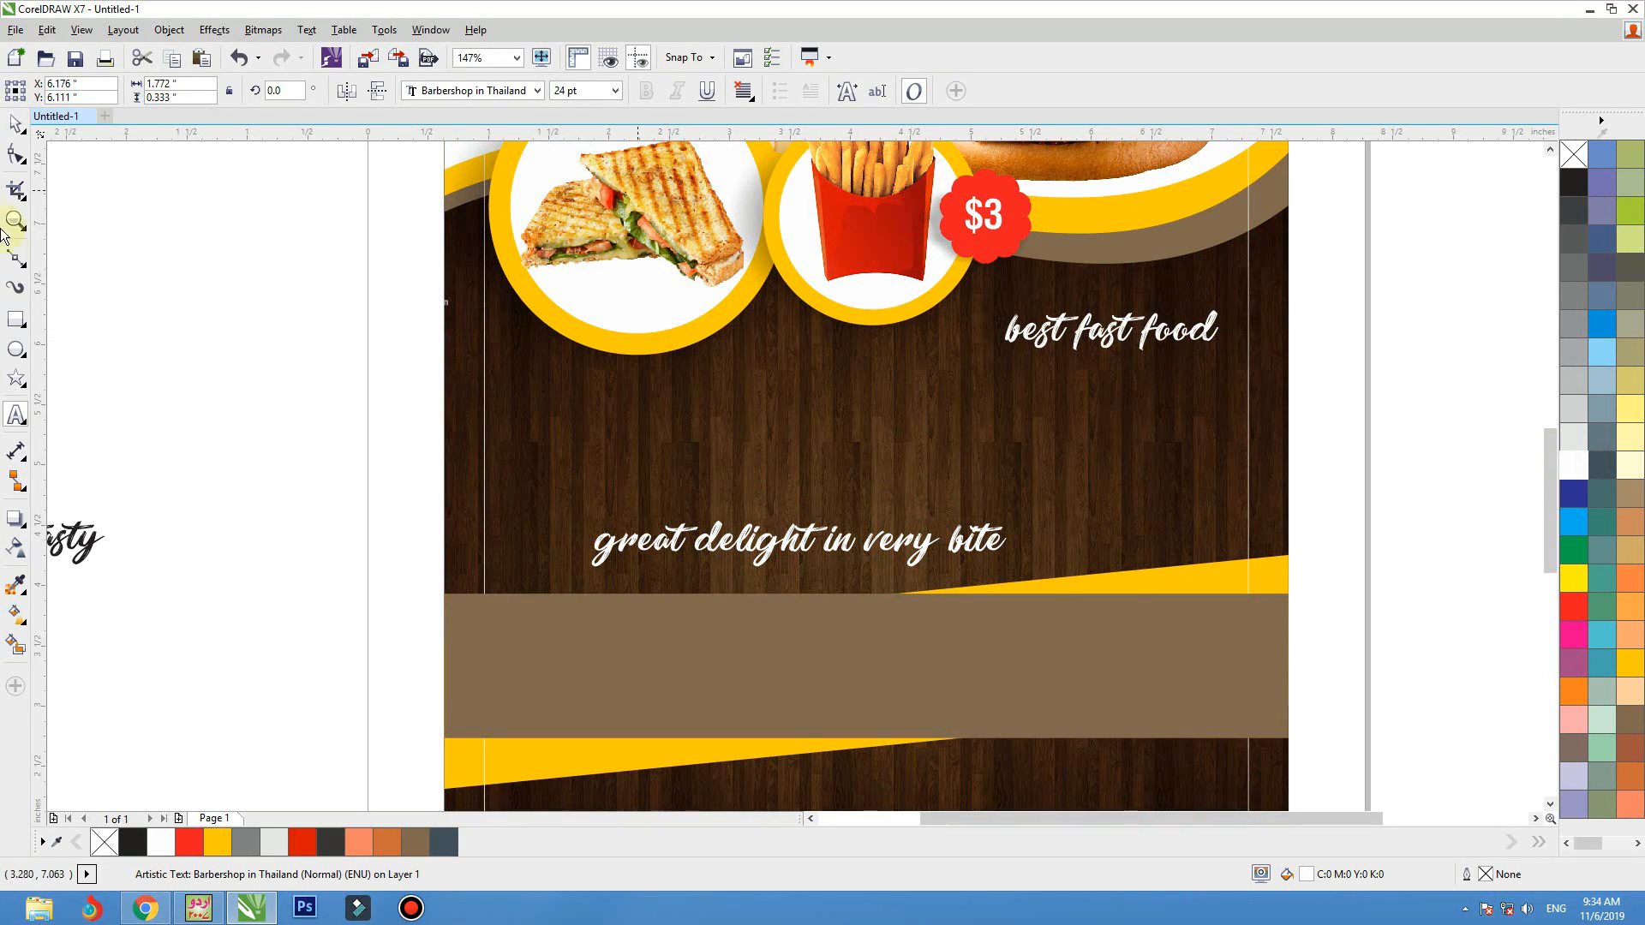
pyautogui.moveTo(801, 541); pyautogui.dragTo(805, 561)
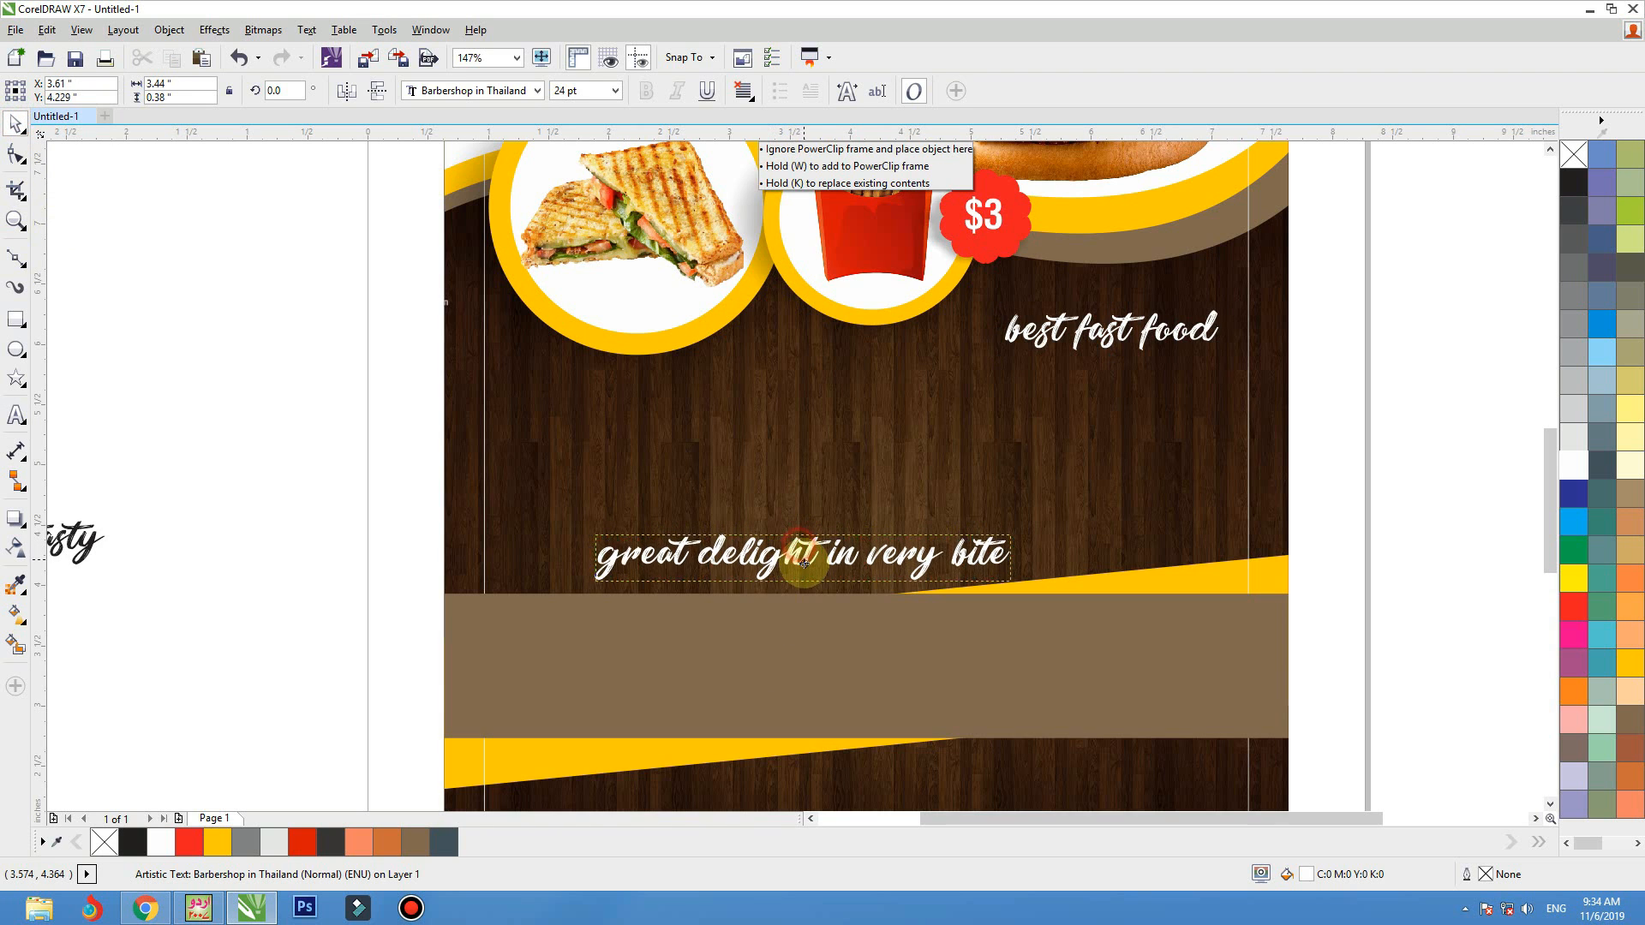
pyautogui.moveTo(1148, 345); pyautogui.dragTo(1144, 337)
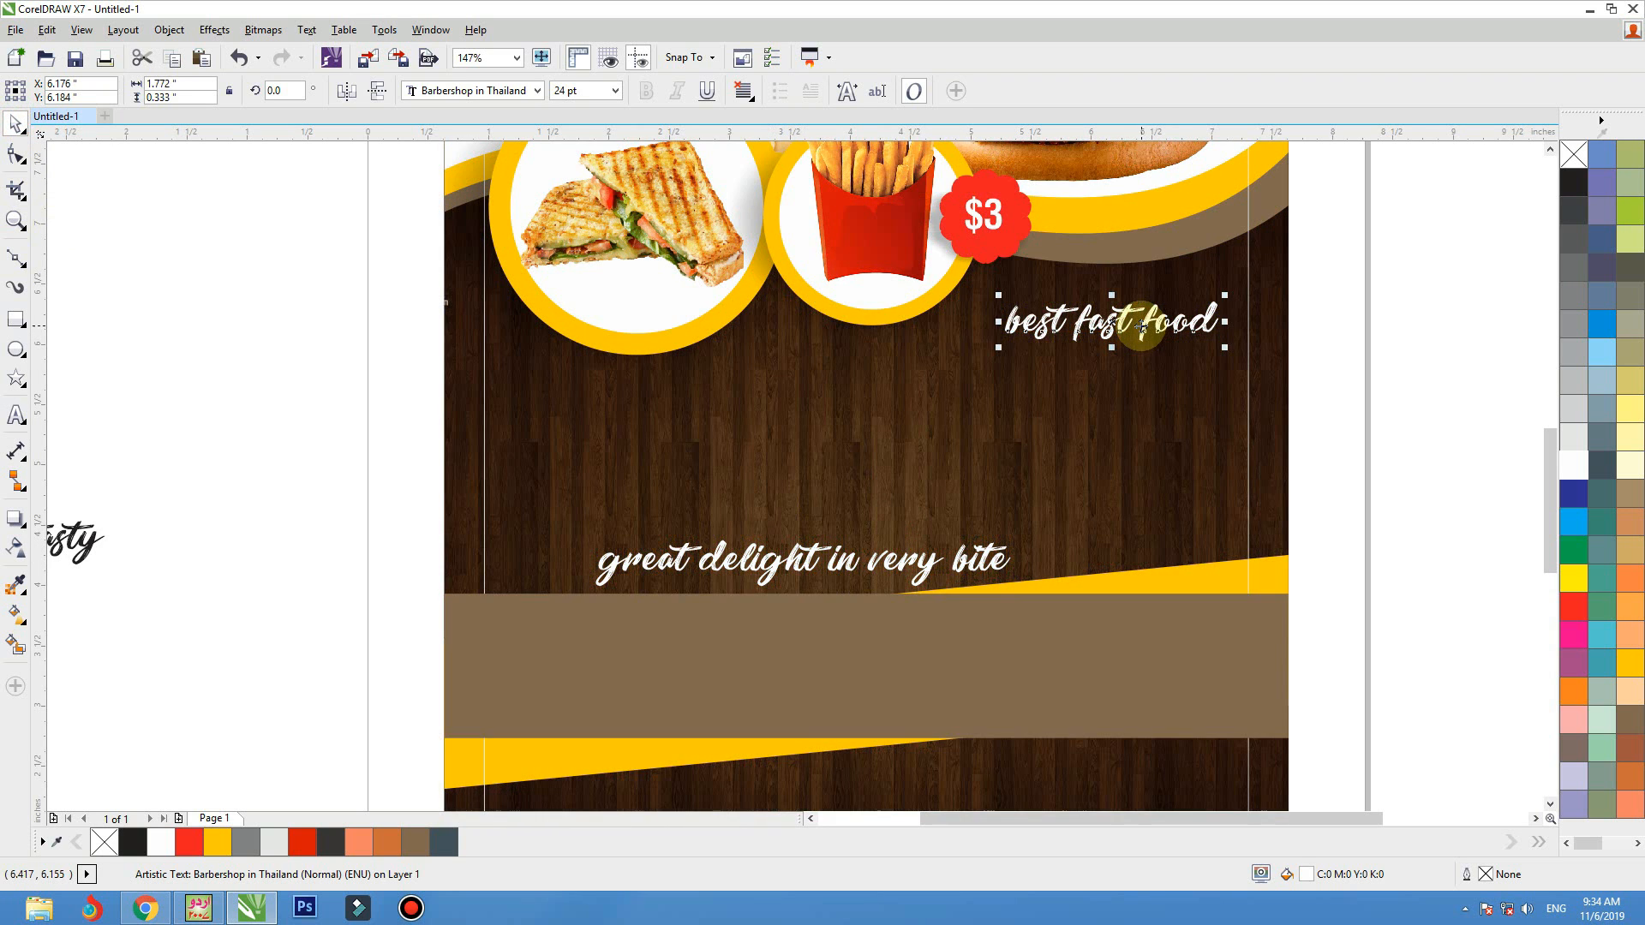
# Change the "best fast food" line to Title Case
pyautogui.click(317, 30)
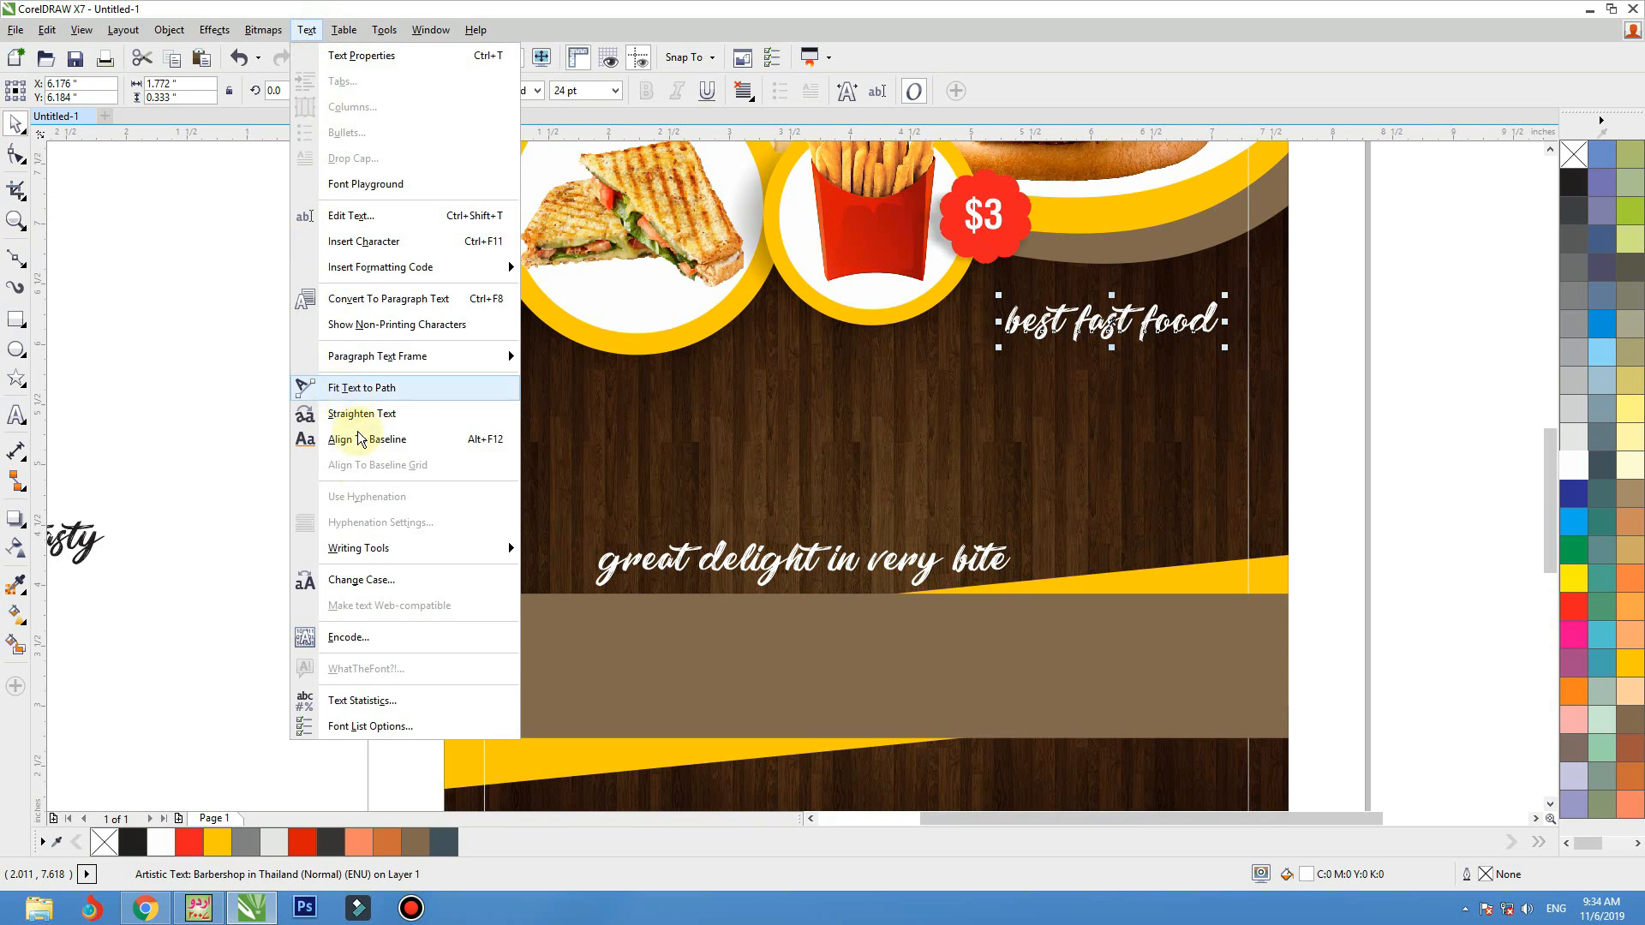
pyautogui.click(370, 576)
pyautogui.click(730, 458)
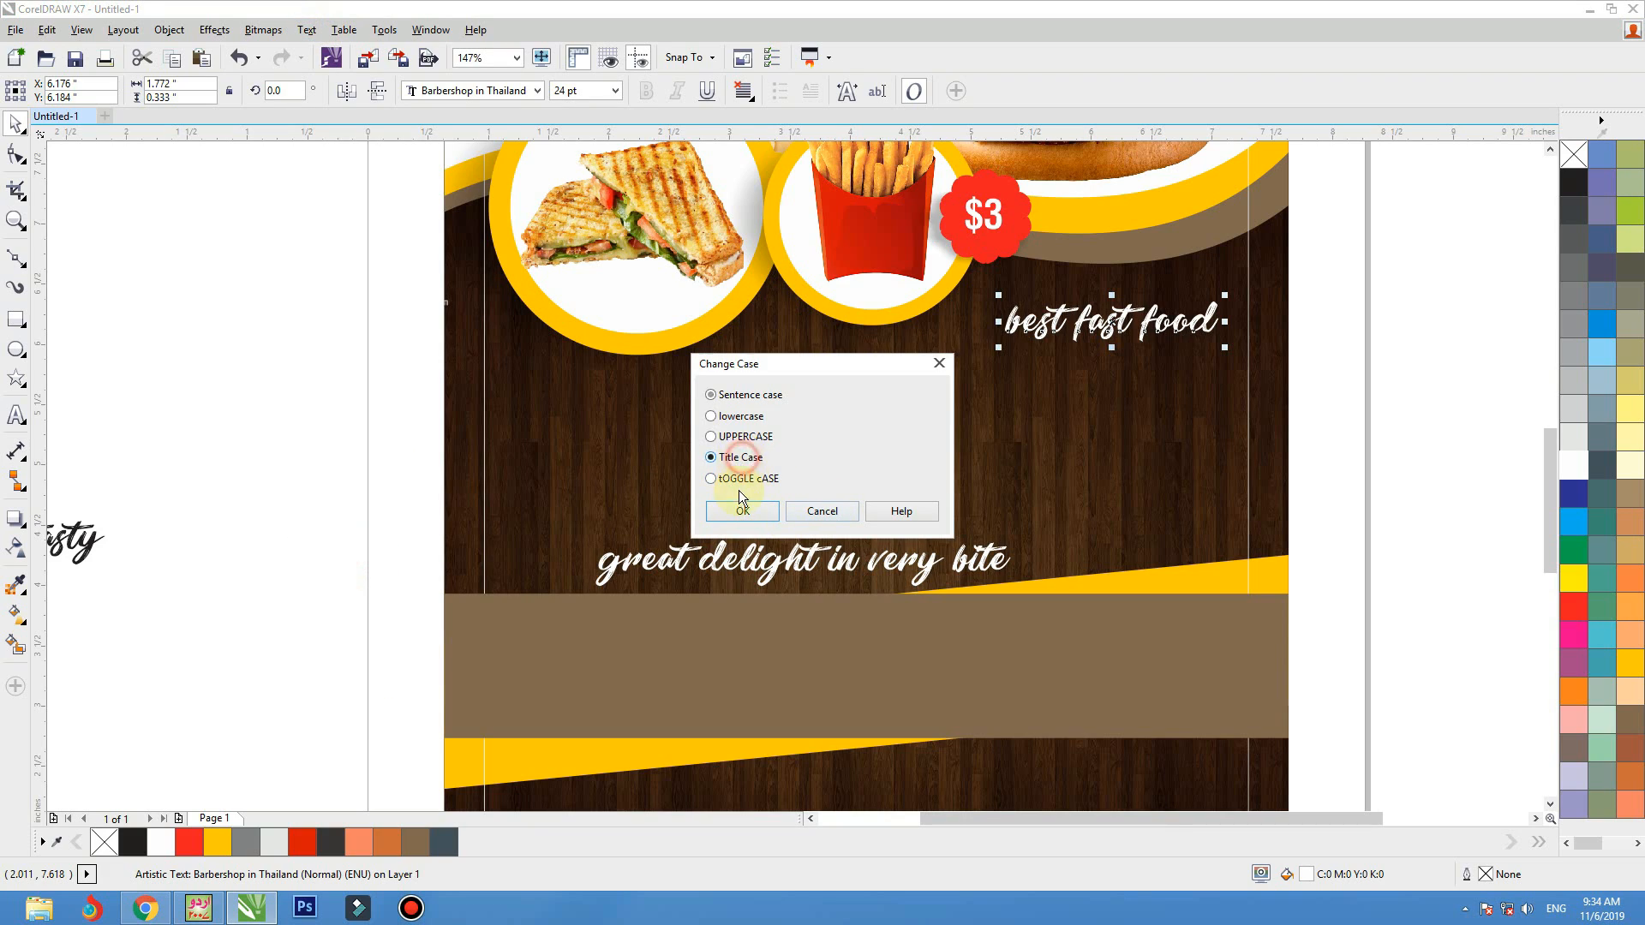
pyautogui.click(741, 511)
# Duplicate the "Best Fast Food" line below the food circles and replace the copy's text with "Restaurant"
pyautogui.moveTo(1137, 334); pyautogui.dragTo(741, 434)
pyautogui.doubleClick(741, 435)
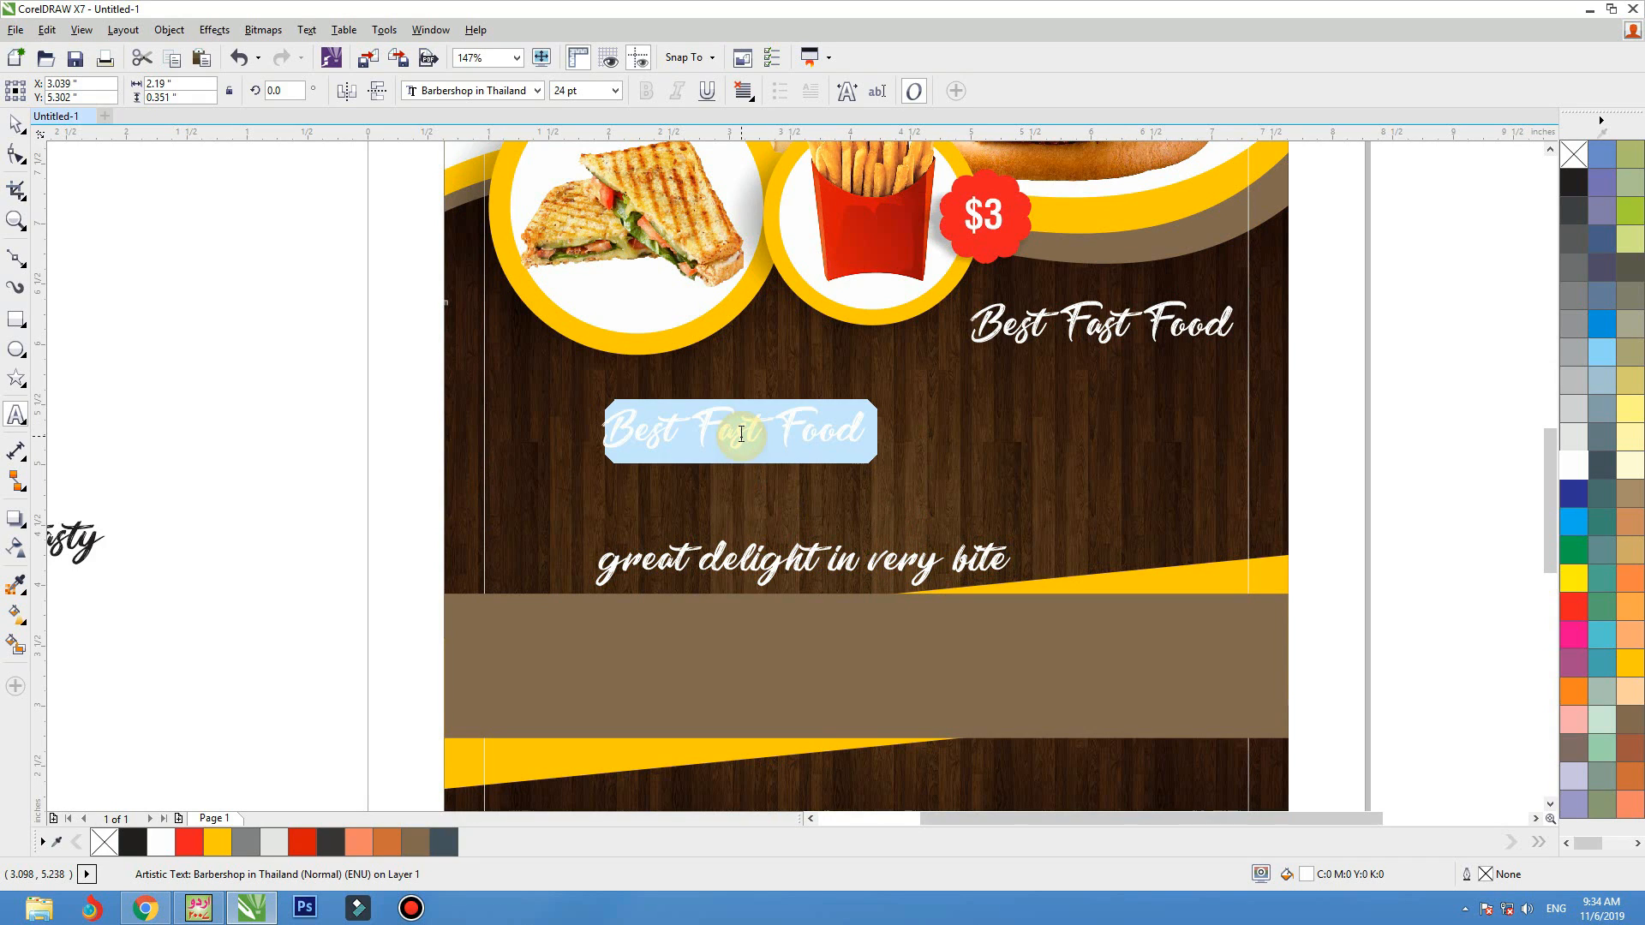
pyautogui.write('Rest')
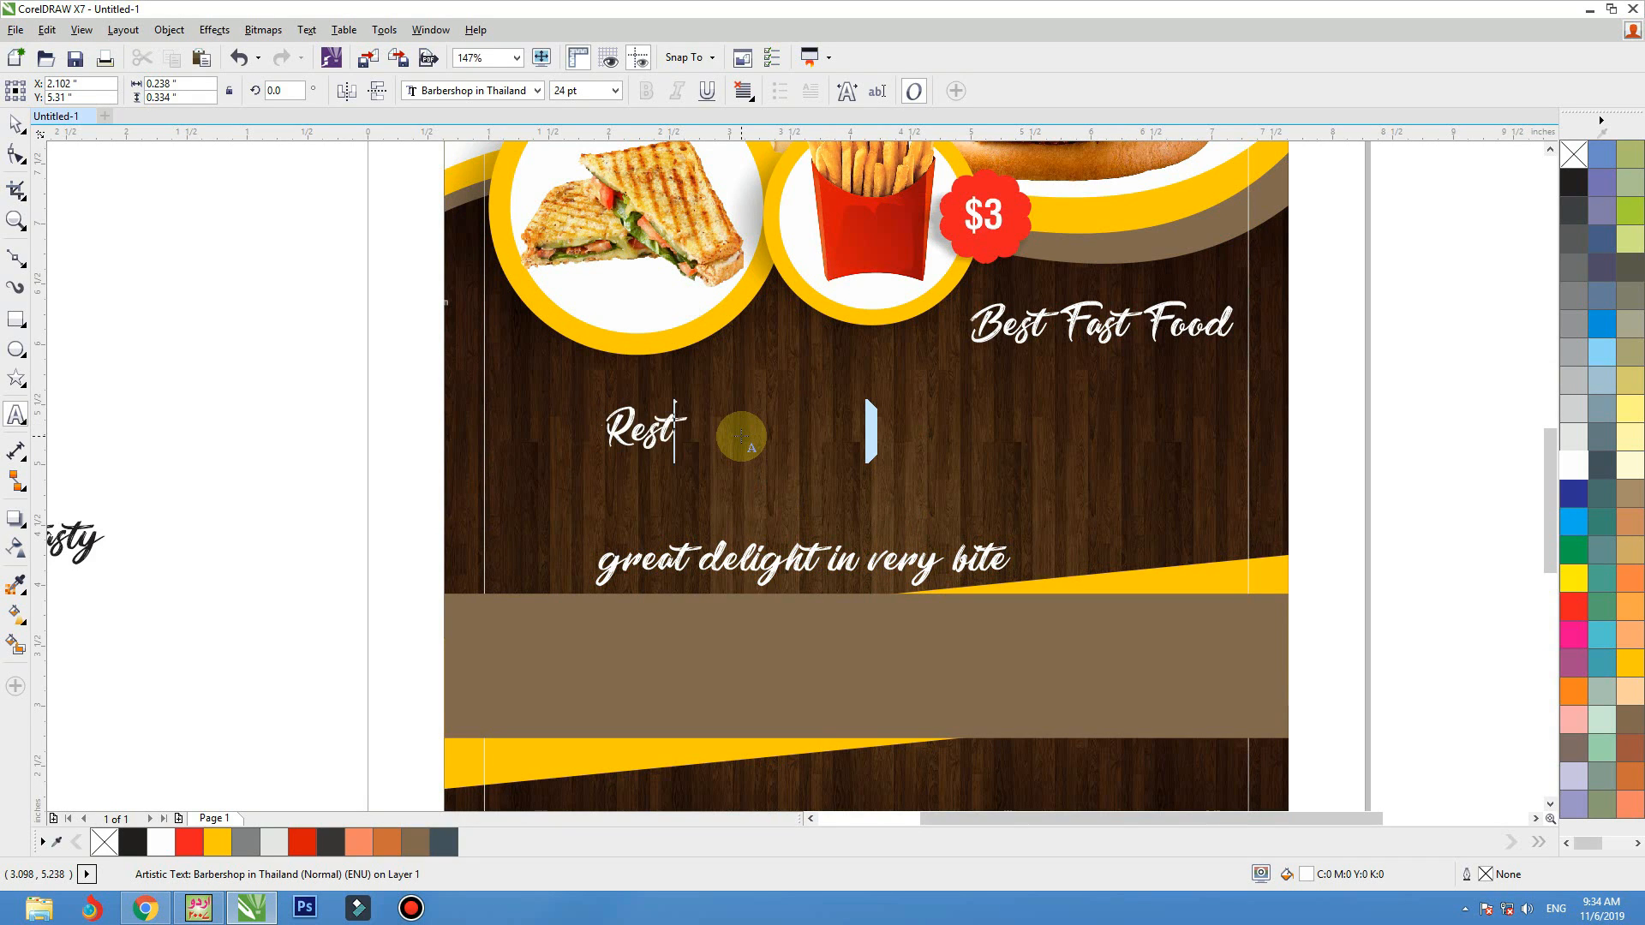
pyautogui.write('aurent')
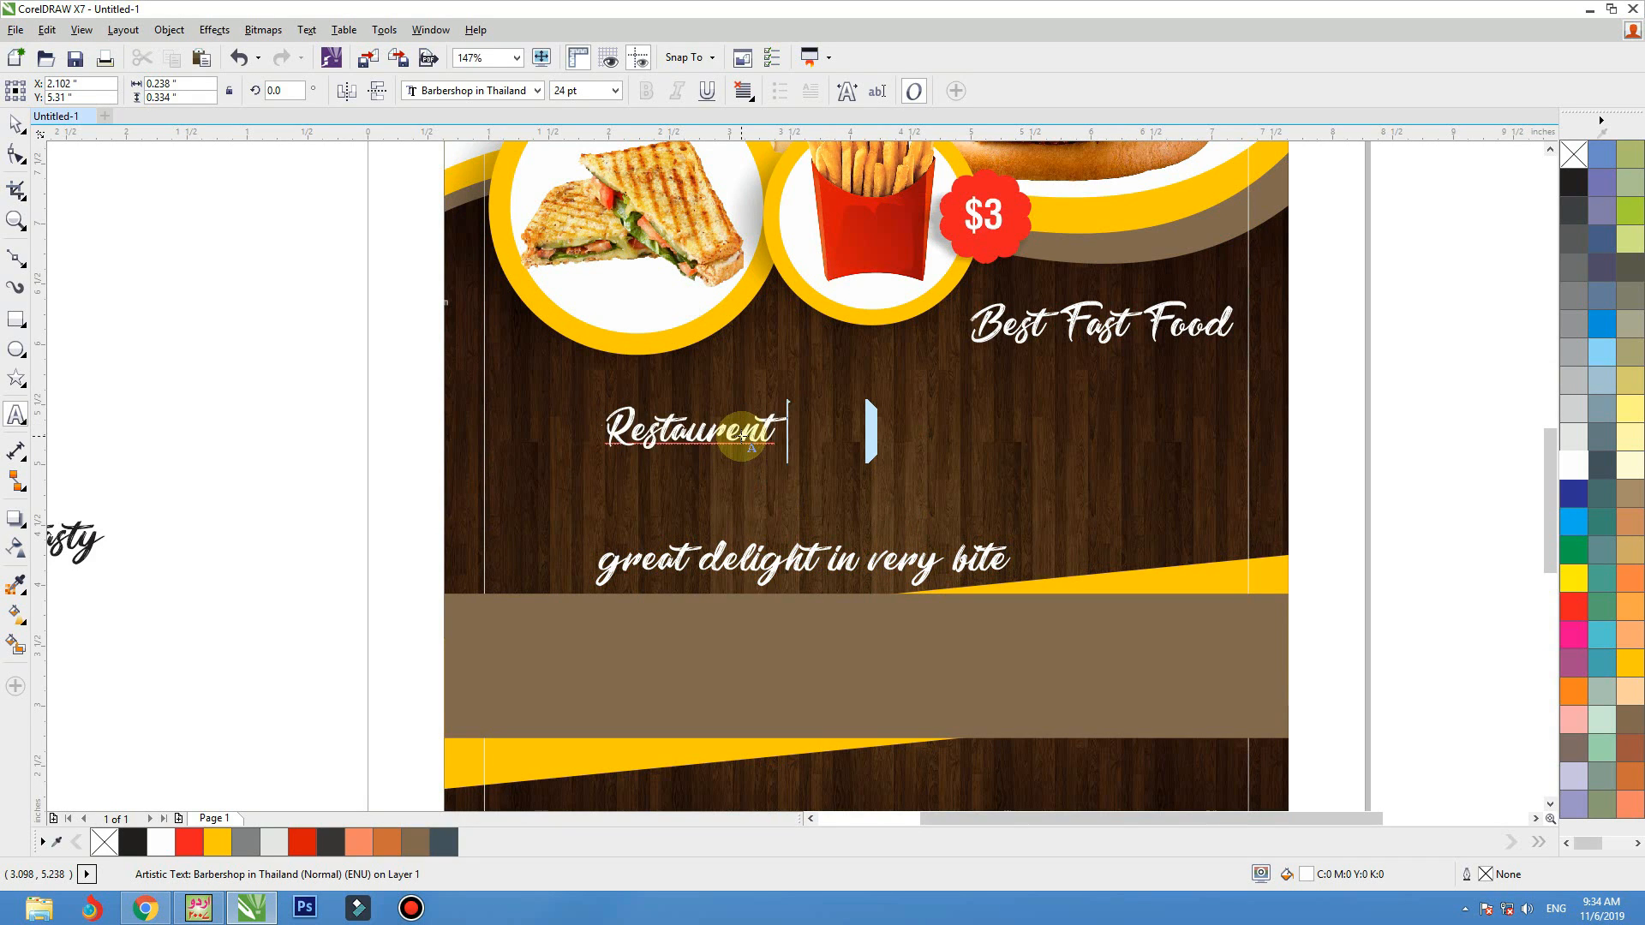
pyautogui.rightClick(740, 435)
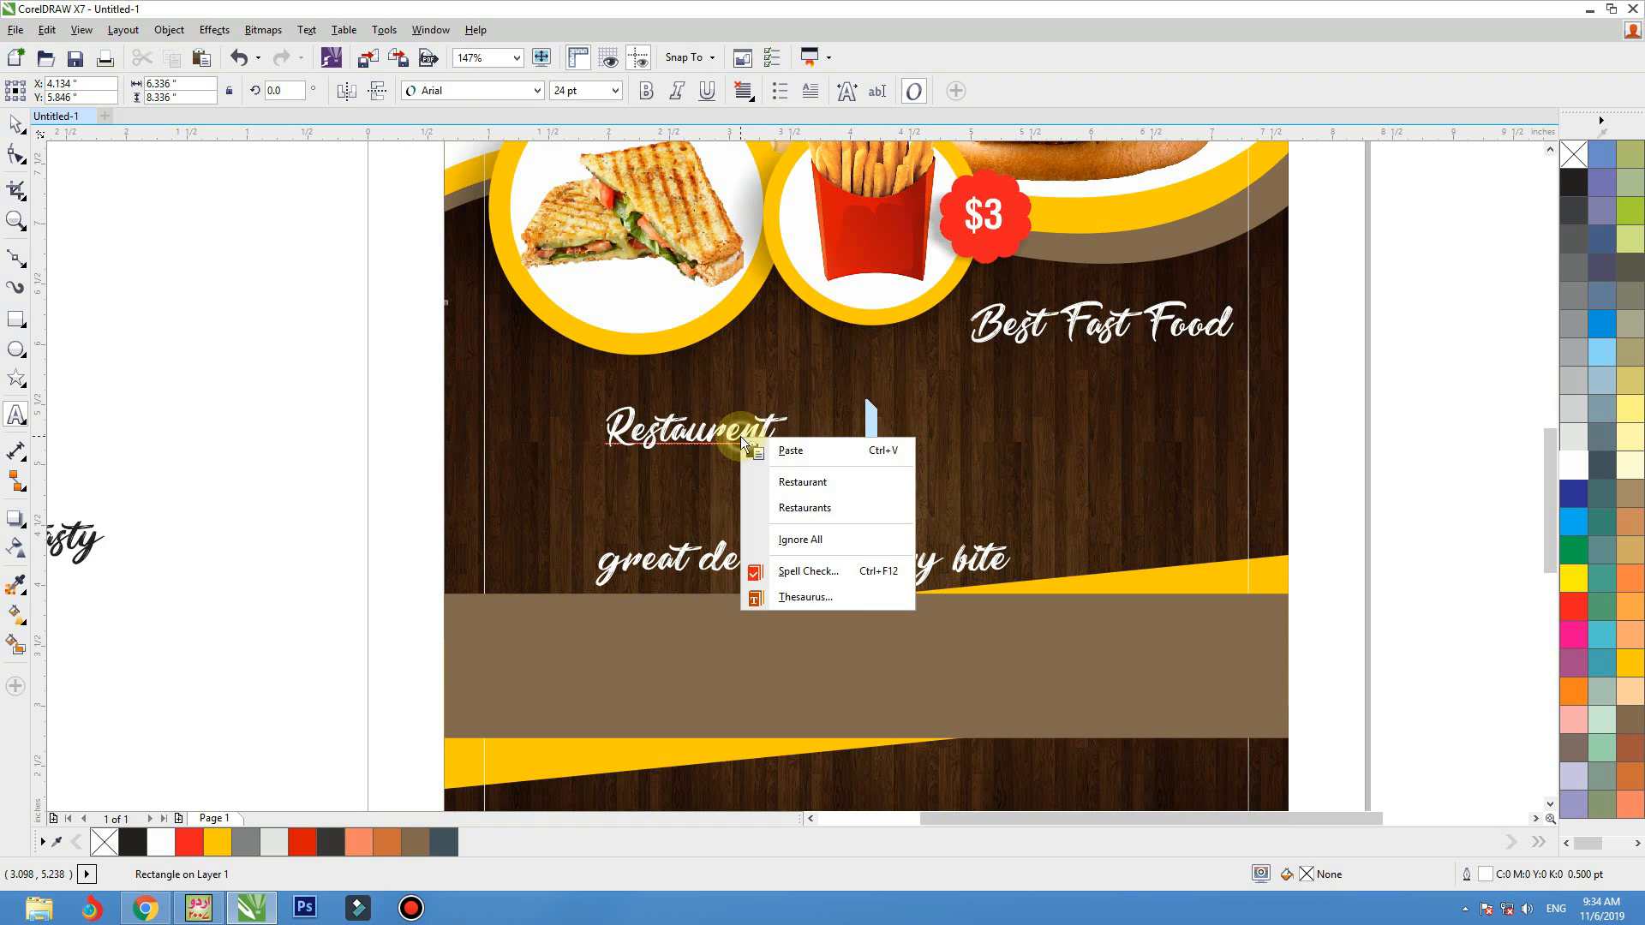
pyautogui.click(785, 482)
pyautogui.click(15, 124)
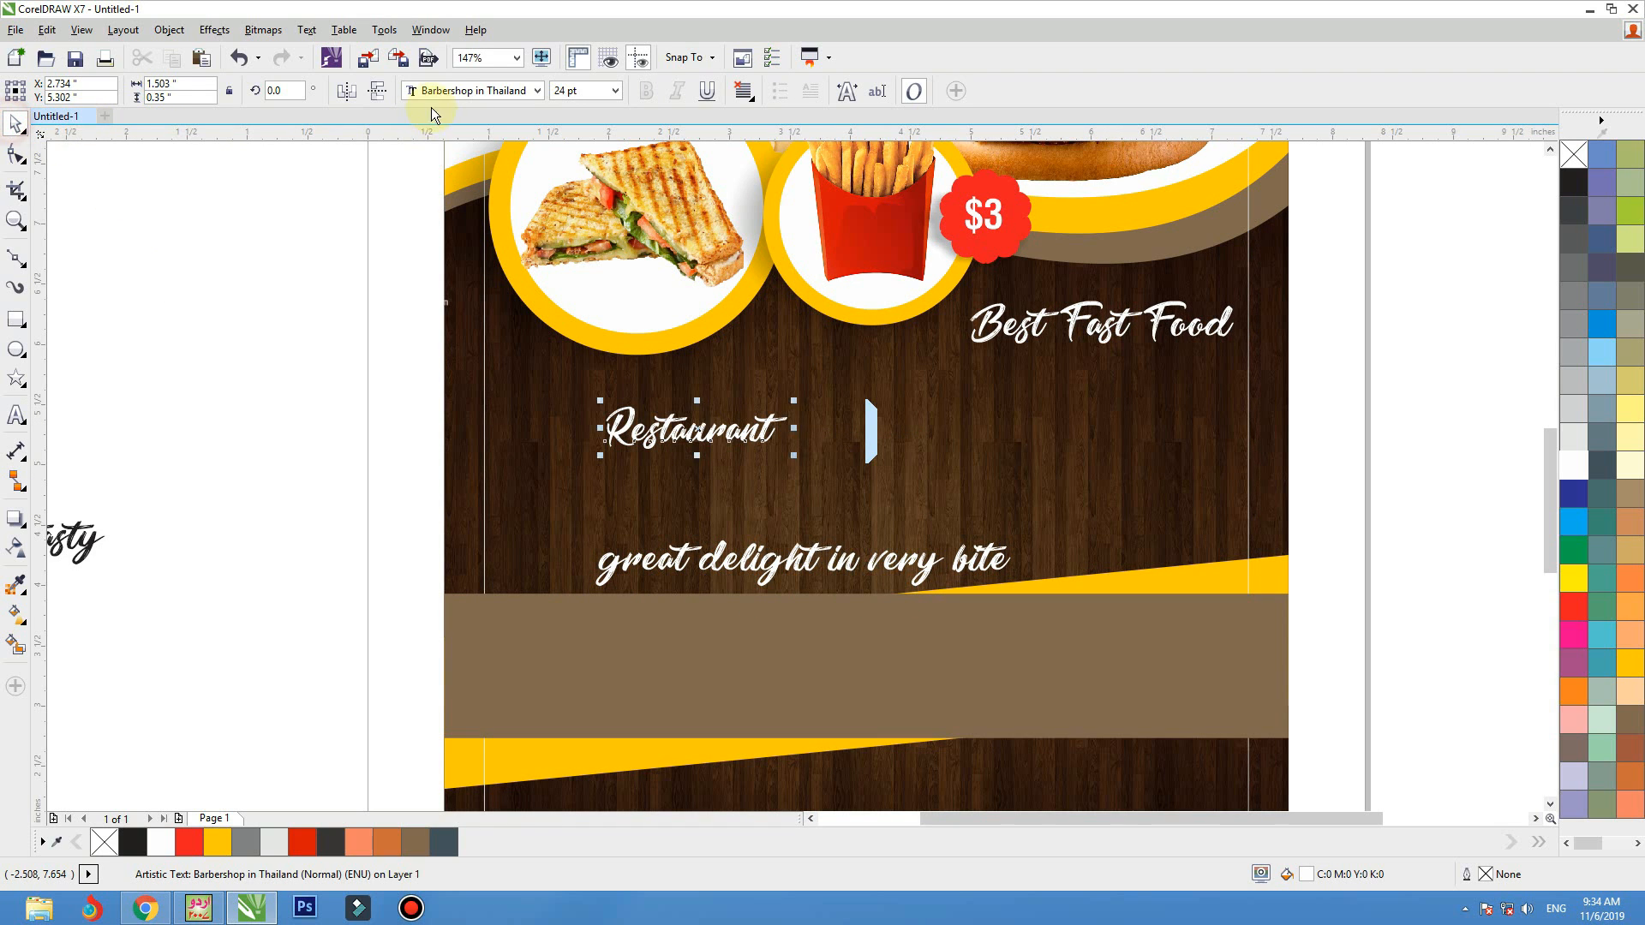
# Set the "Restaurant" text in the Bendix font and enlarge it to about 78.6 pt across the wood area
pyautogui.click(439, 92)
pyautogui.scroll(-6, 532, 485)
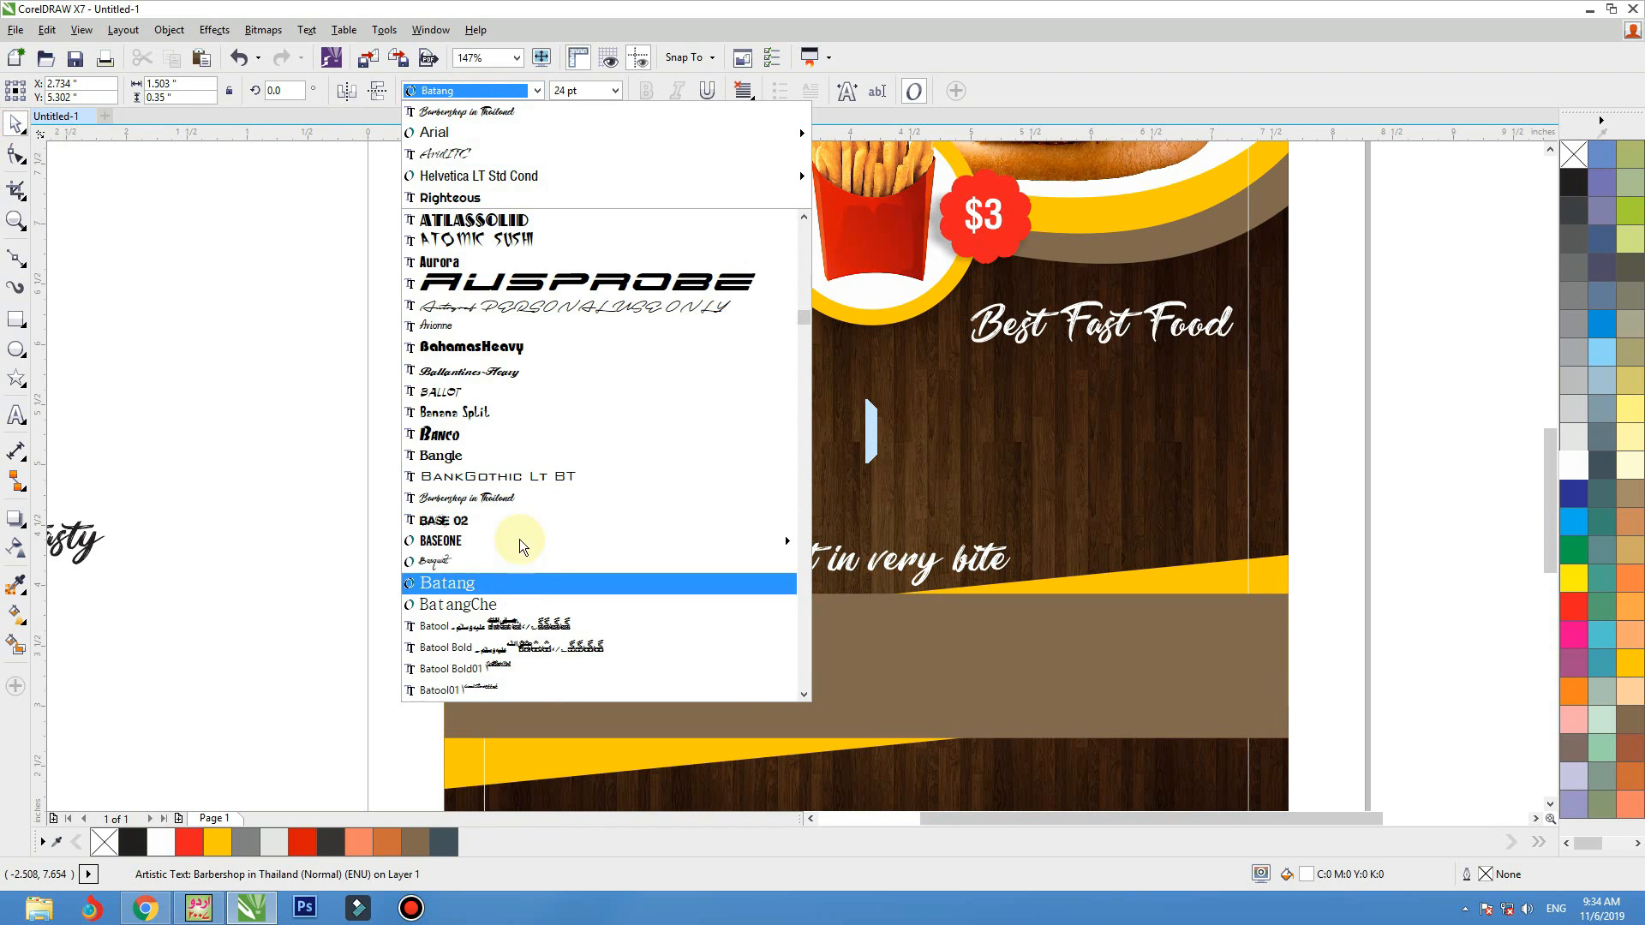
pyautogui.scroll(-2, 533, 486)
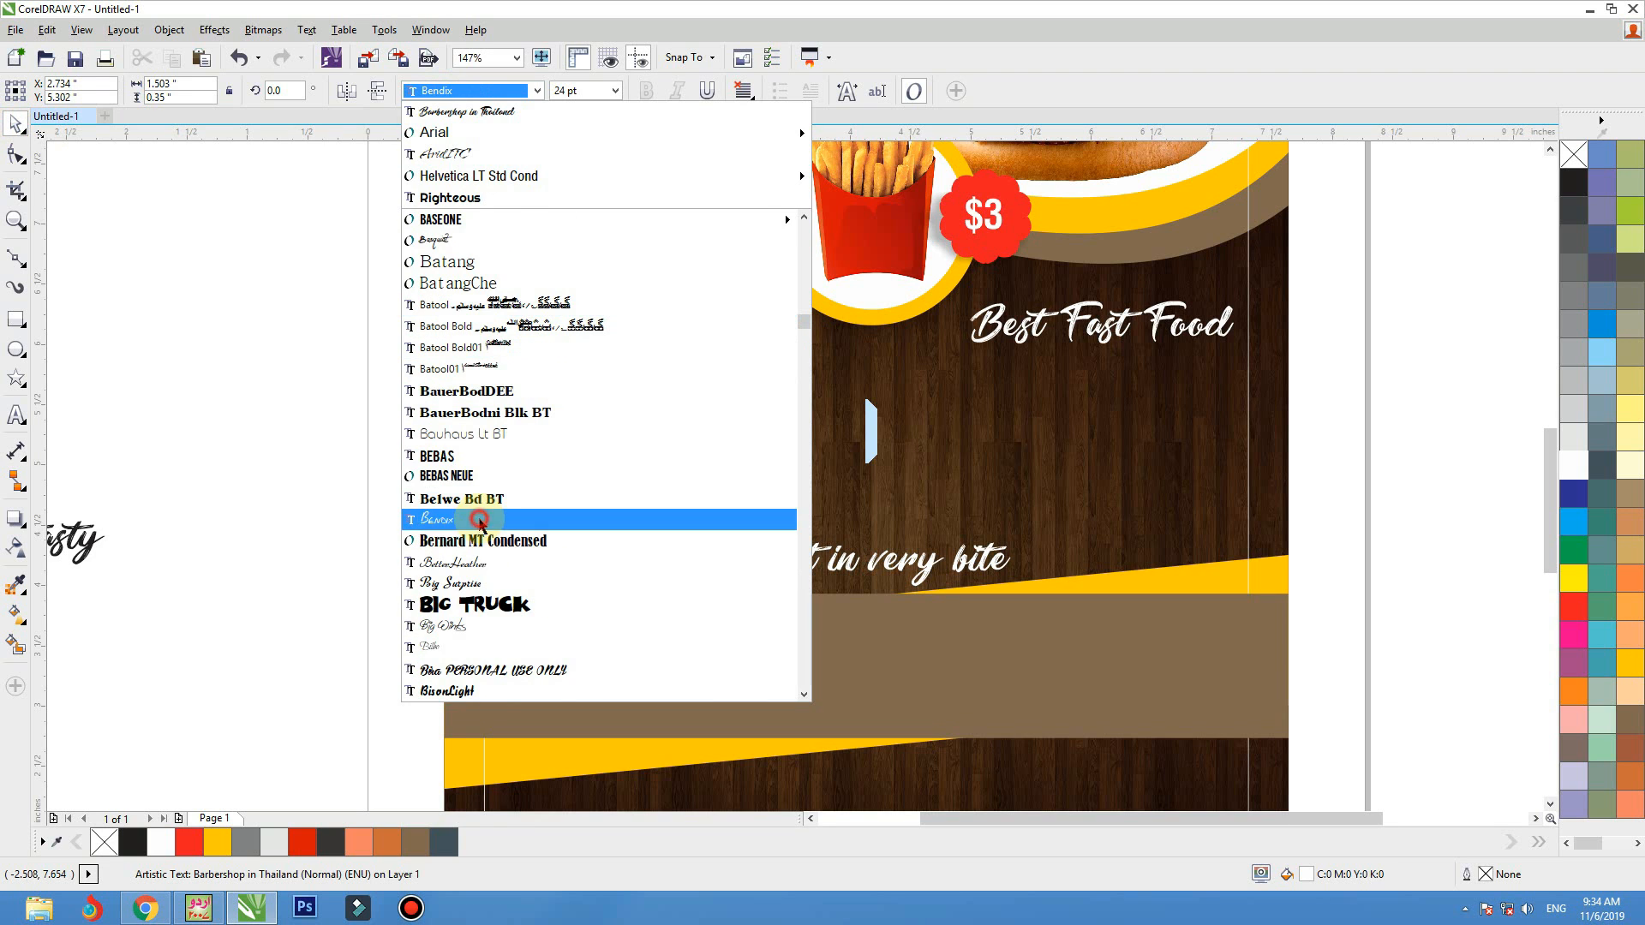
pyautogui.click(514, 518)
pyautogui.moveTo(796, 400); pyautogui.dragTo(1209, 311)
pyautogui.moveTo(1085, 413); pyautogui.dragTo(1079, 451)
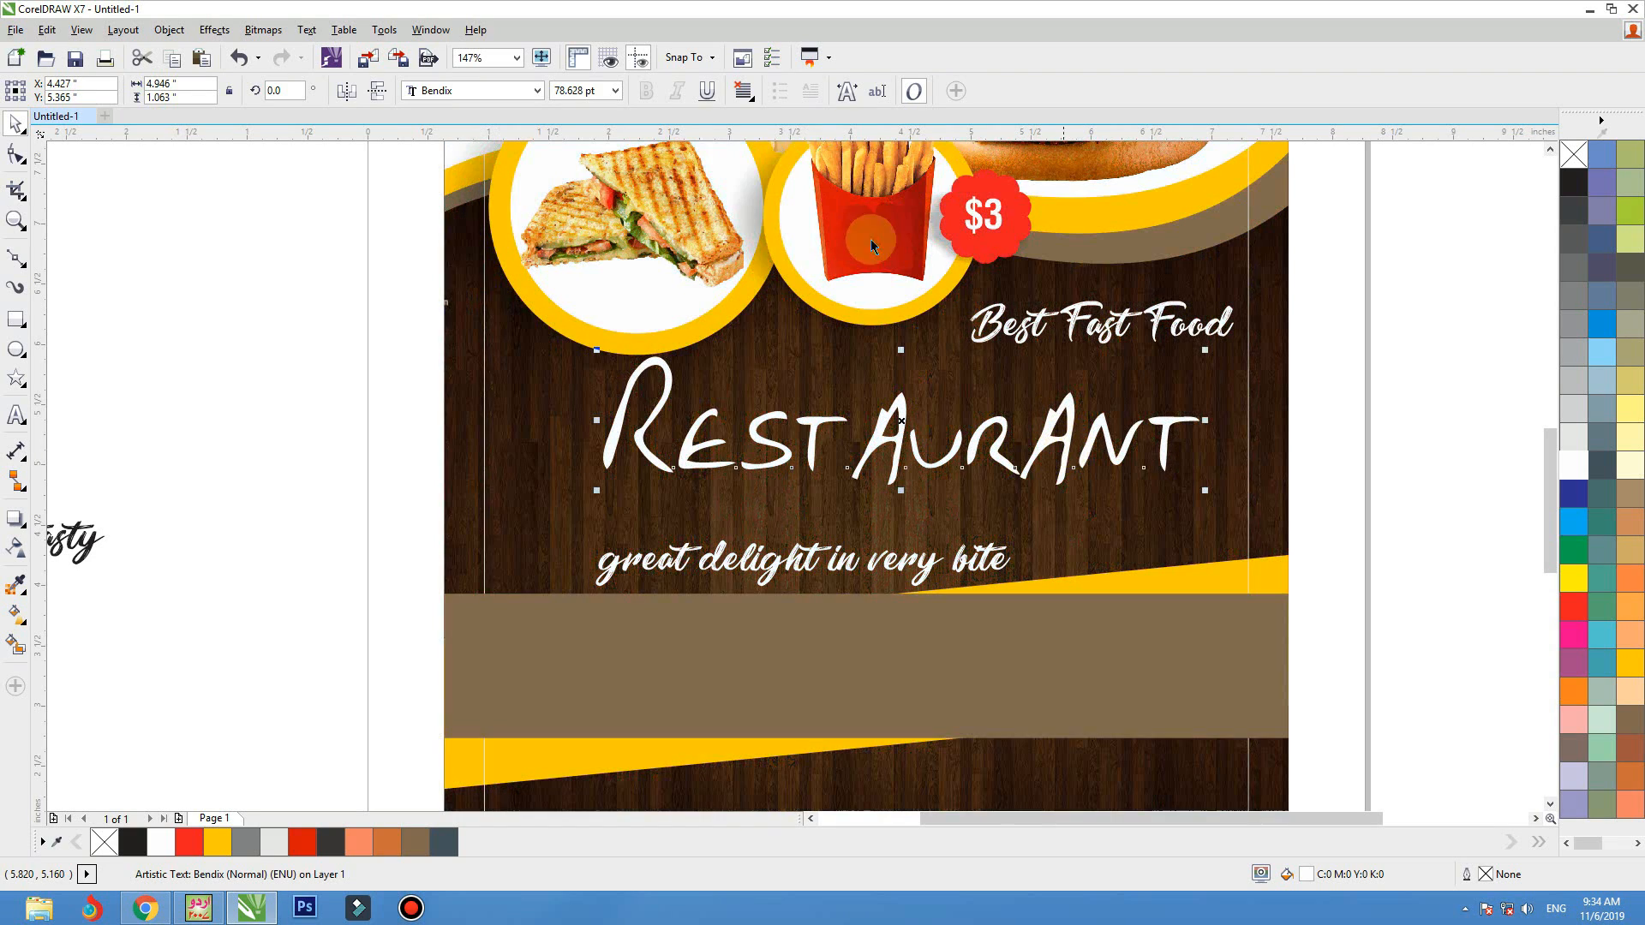
# Change the "Restaurant" title's font to Big Surprise, then enlarge and center it to span most of the width between the margins
pyautogui.click(506, 87)
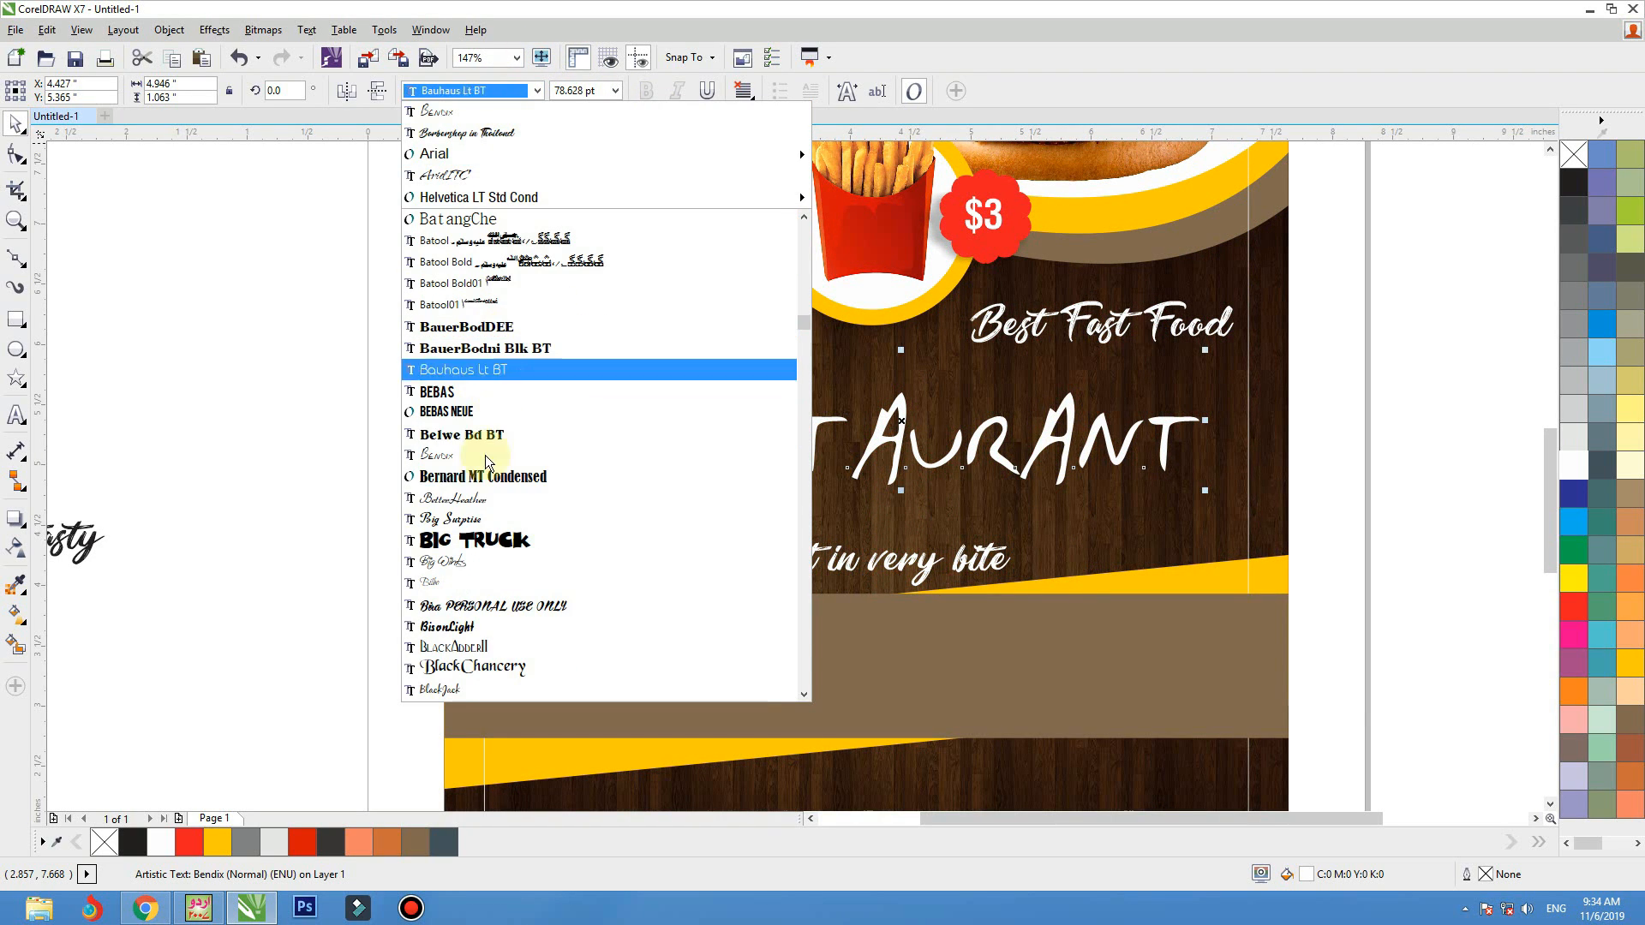
pyautogui.click(480, 514)
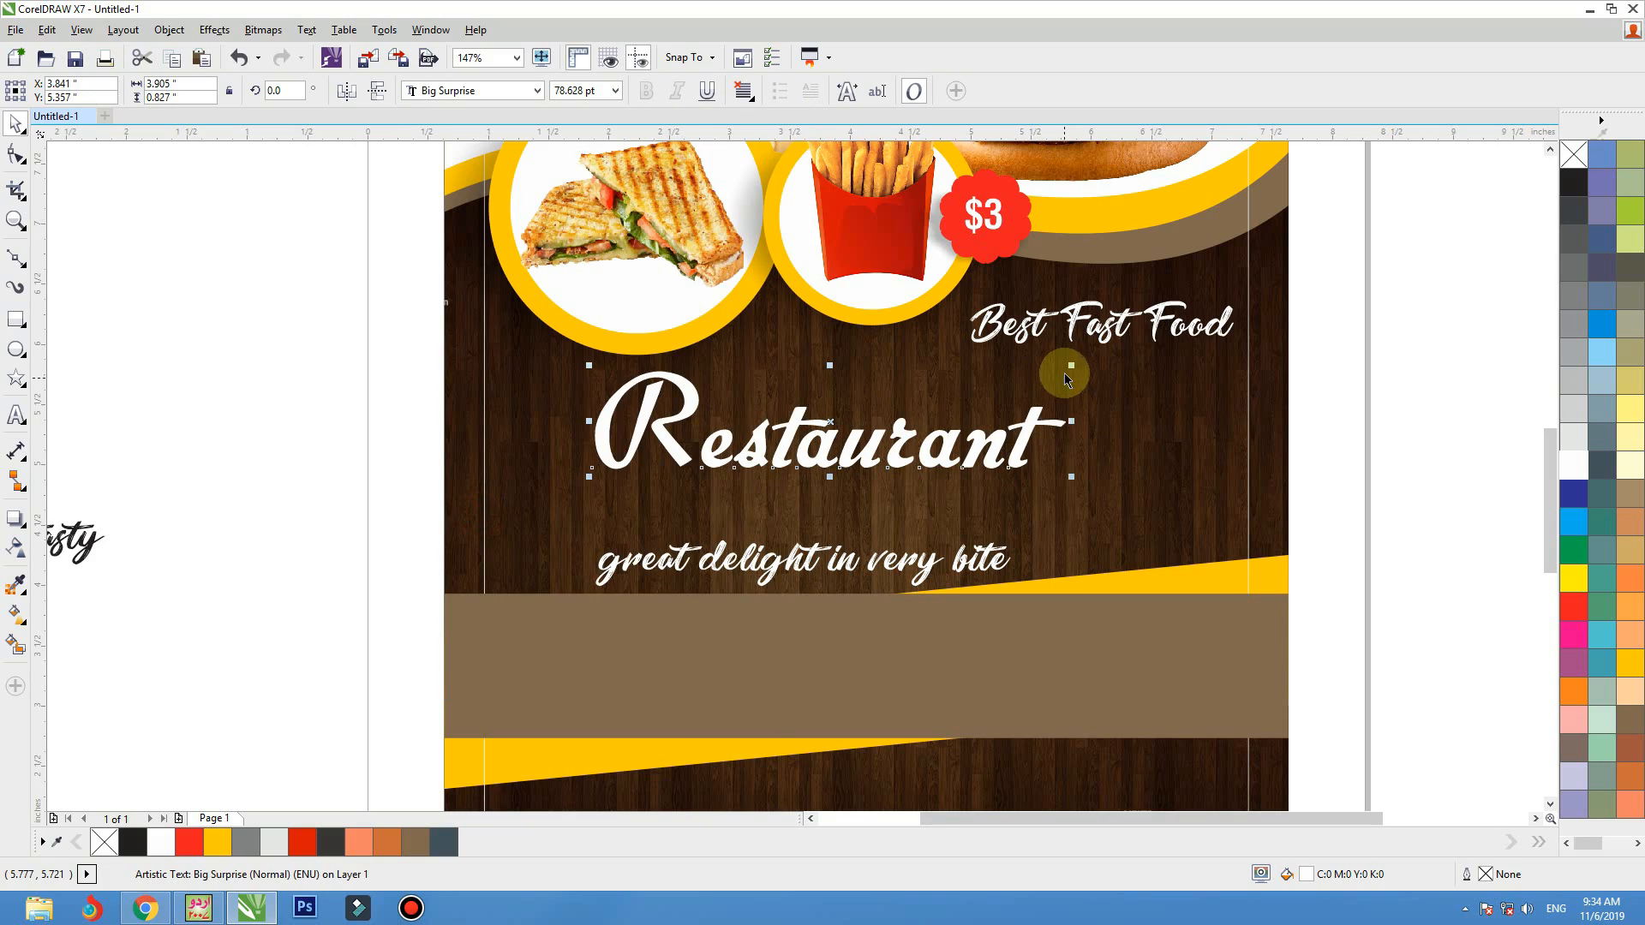
pyautogui.moveTo(1069, 368); pyautogui.dragTo(1268, 307)
pyautogui.moveTo(1099, 431); pyautogui.dragTo(1046, 461)
# Move the "great delight in very bite" line directly beneath the "Restaurant" title and change it to Title Case
pyautogui.click(983, 557)
pyautogui.moveTo(980, 557); pyautogui.dragTo(1038, 530)
pyautogui.click(313, 38)
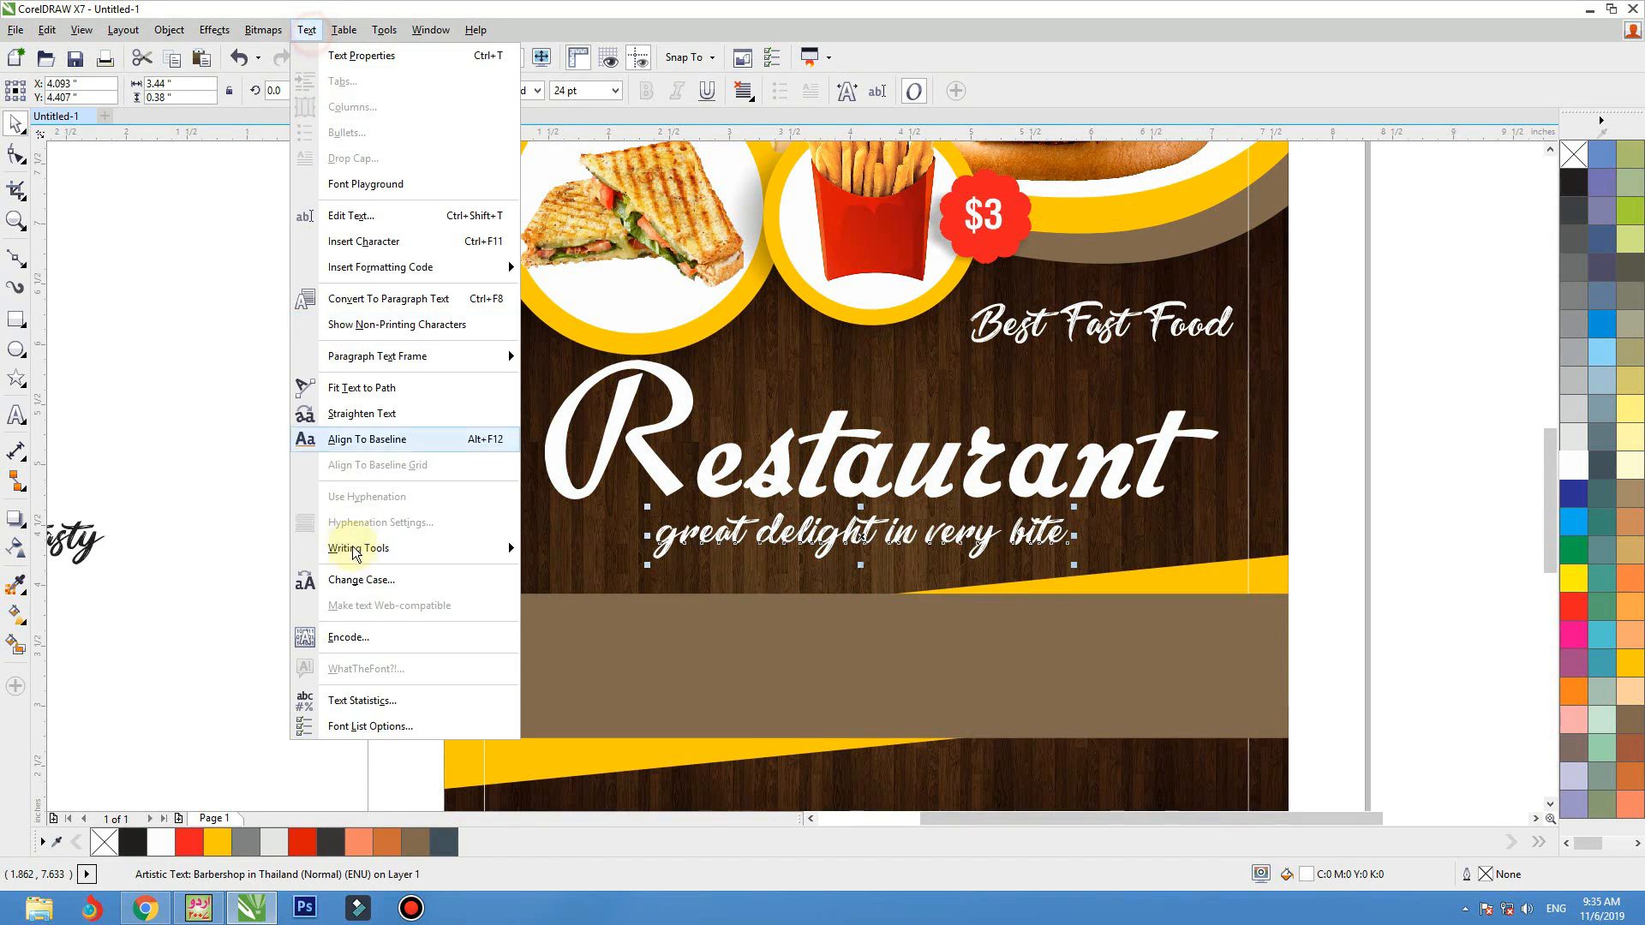
pyautogui.click(356, 579)
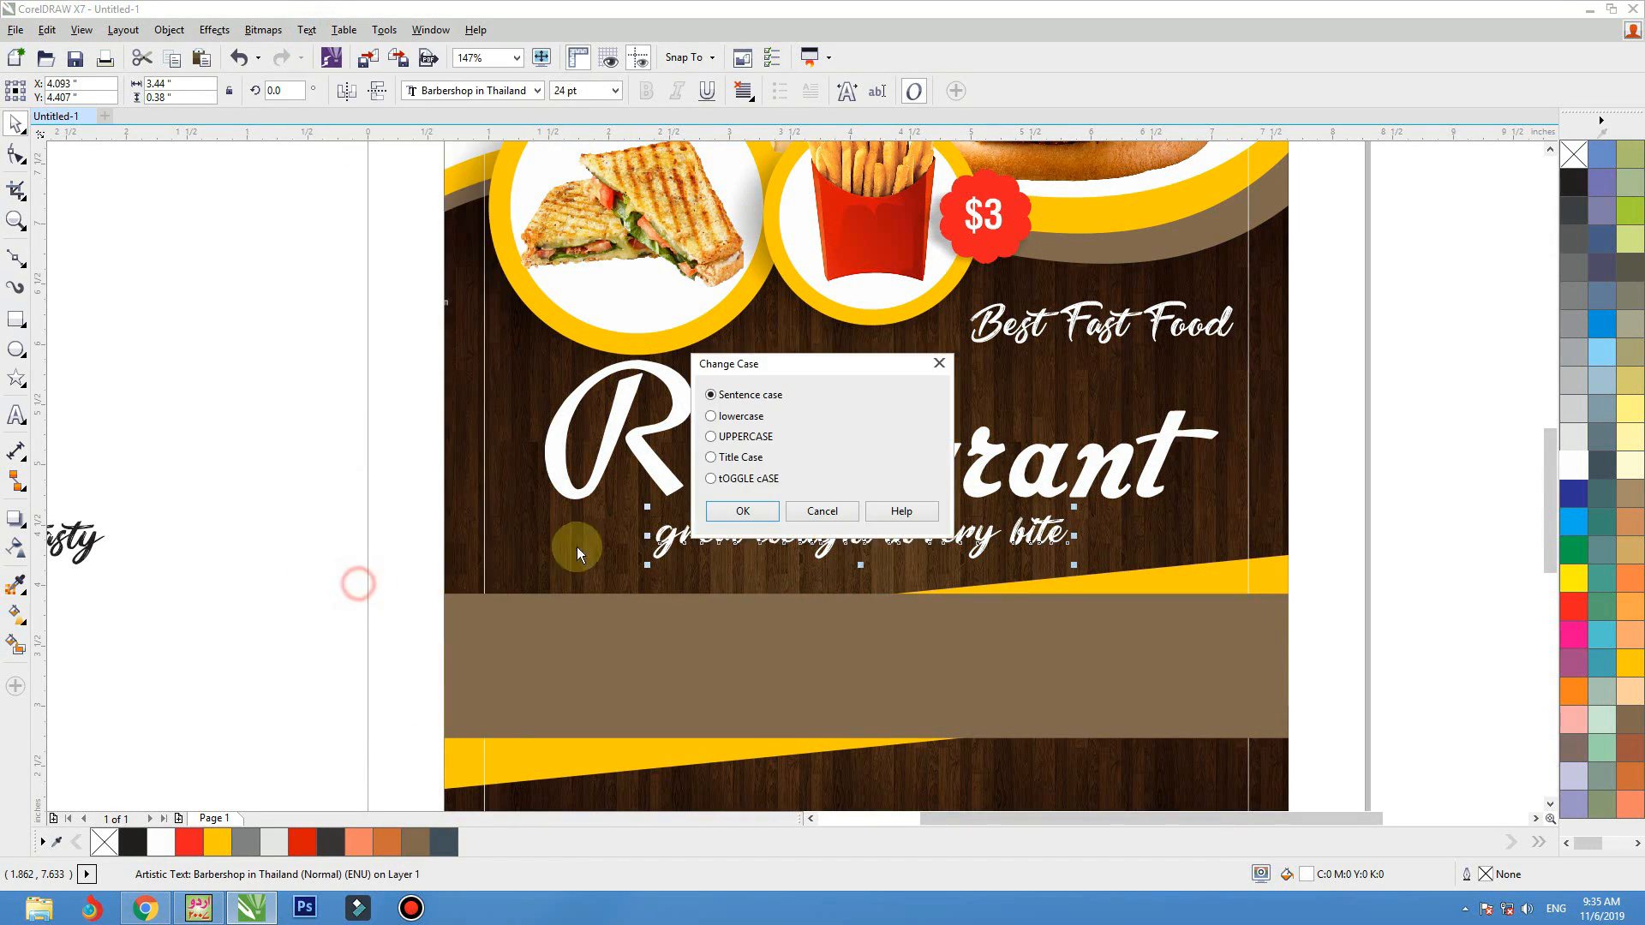
pyautogui.click(743, 512)
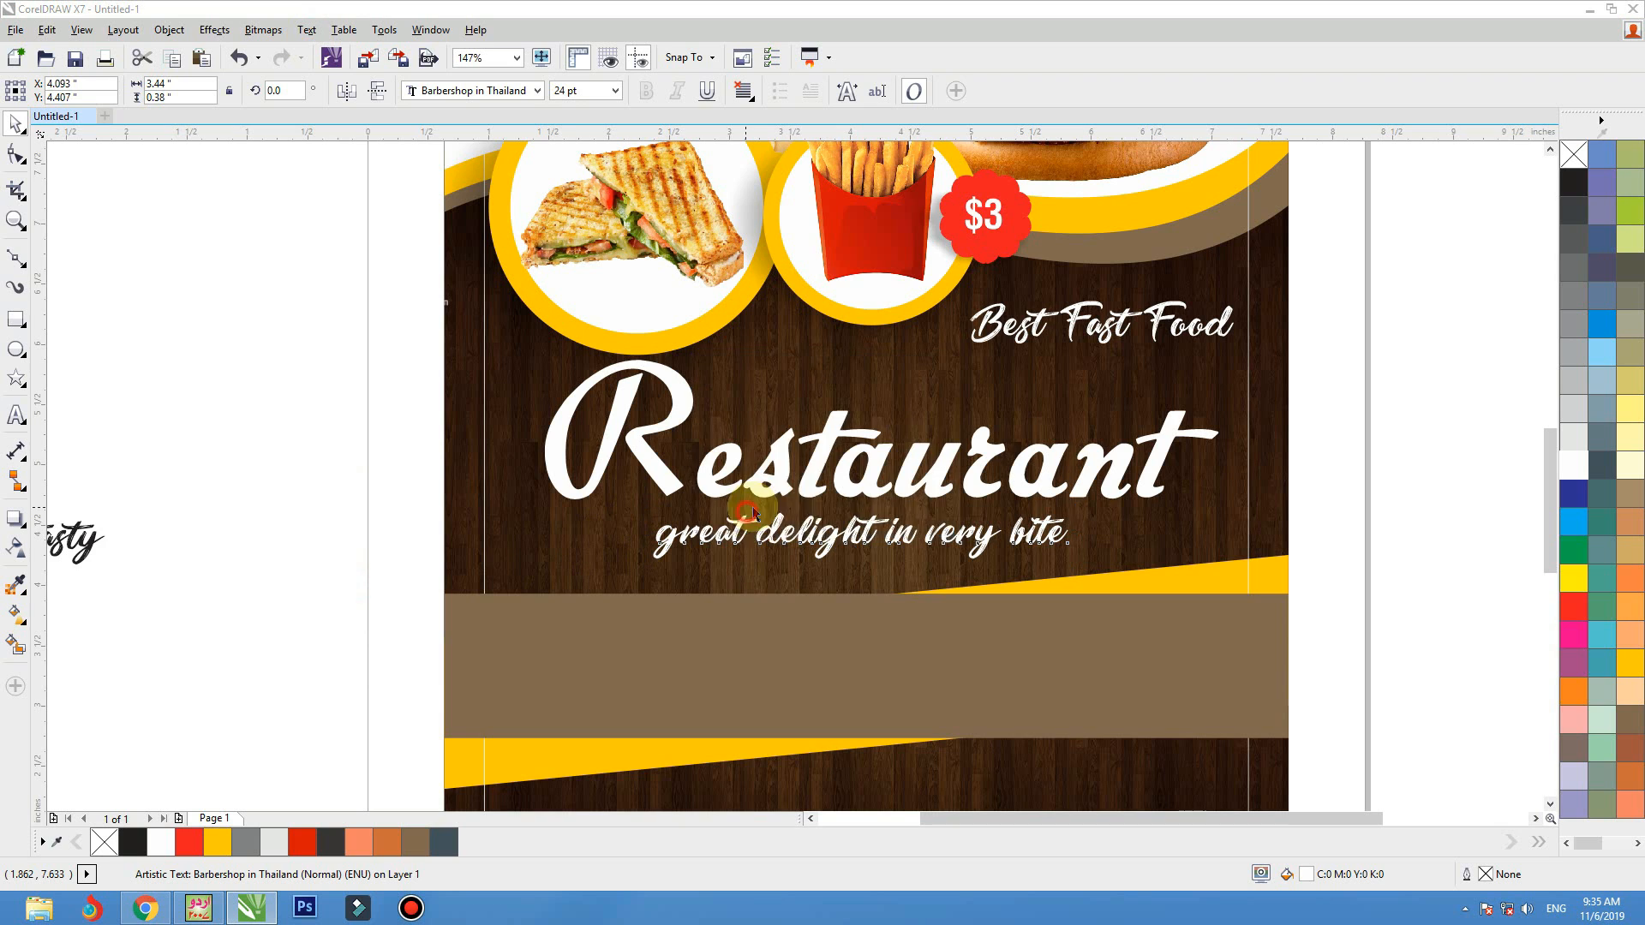
# Color the "Great Delight In Very Bite" tagline yellow C0 M20 Y100 K0 and shrink it to about 19.9 pt
pyautogui.click(1622, 666)
pyautogui.moveTo(1129, 498); pyautogui.dragTo(968, 539)
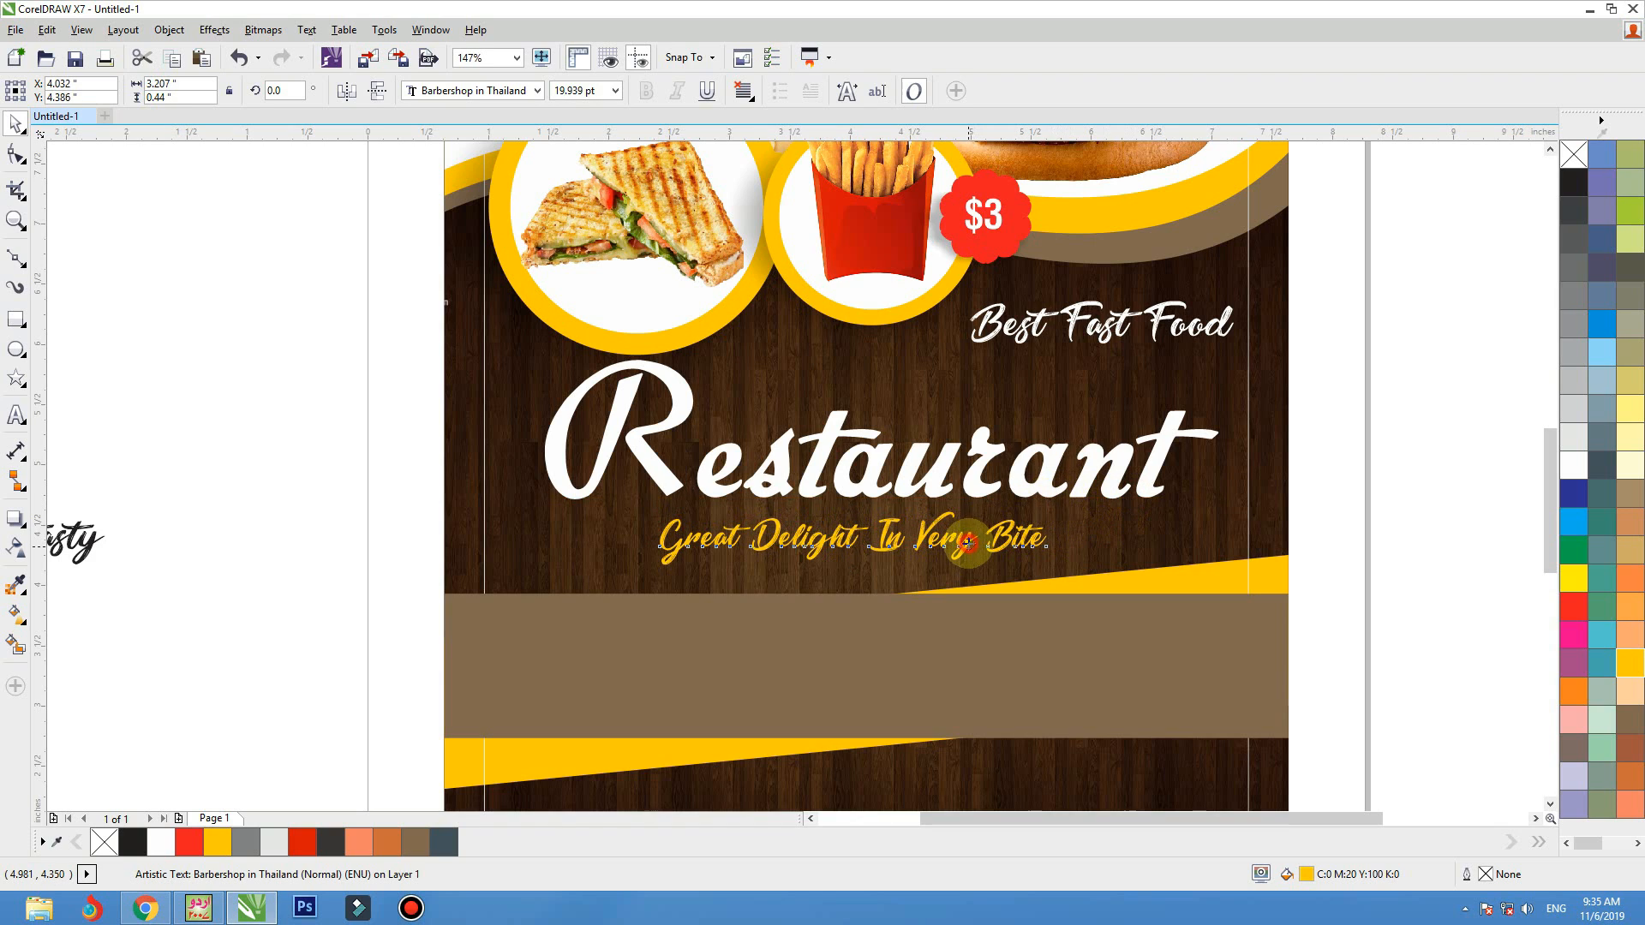
# Nudge the "Restaurant" title slightly down toward the tagline and move "Best Fast Food" closer above the title's right half
pyautogui.click(970, 490)
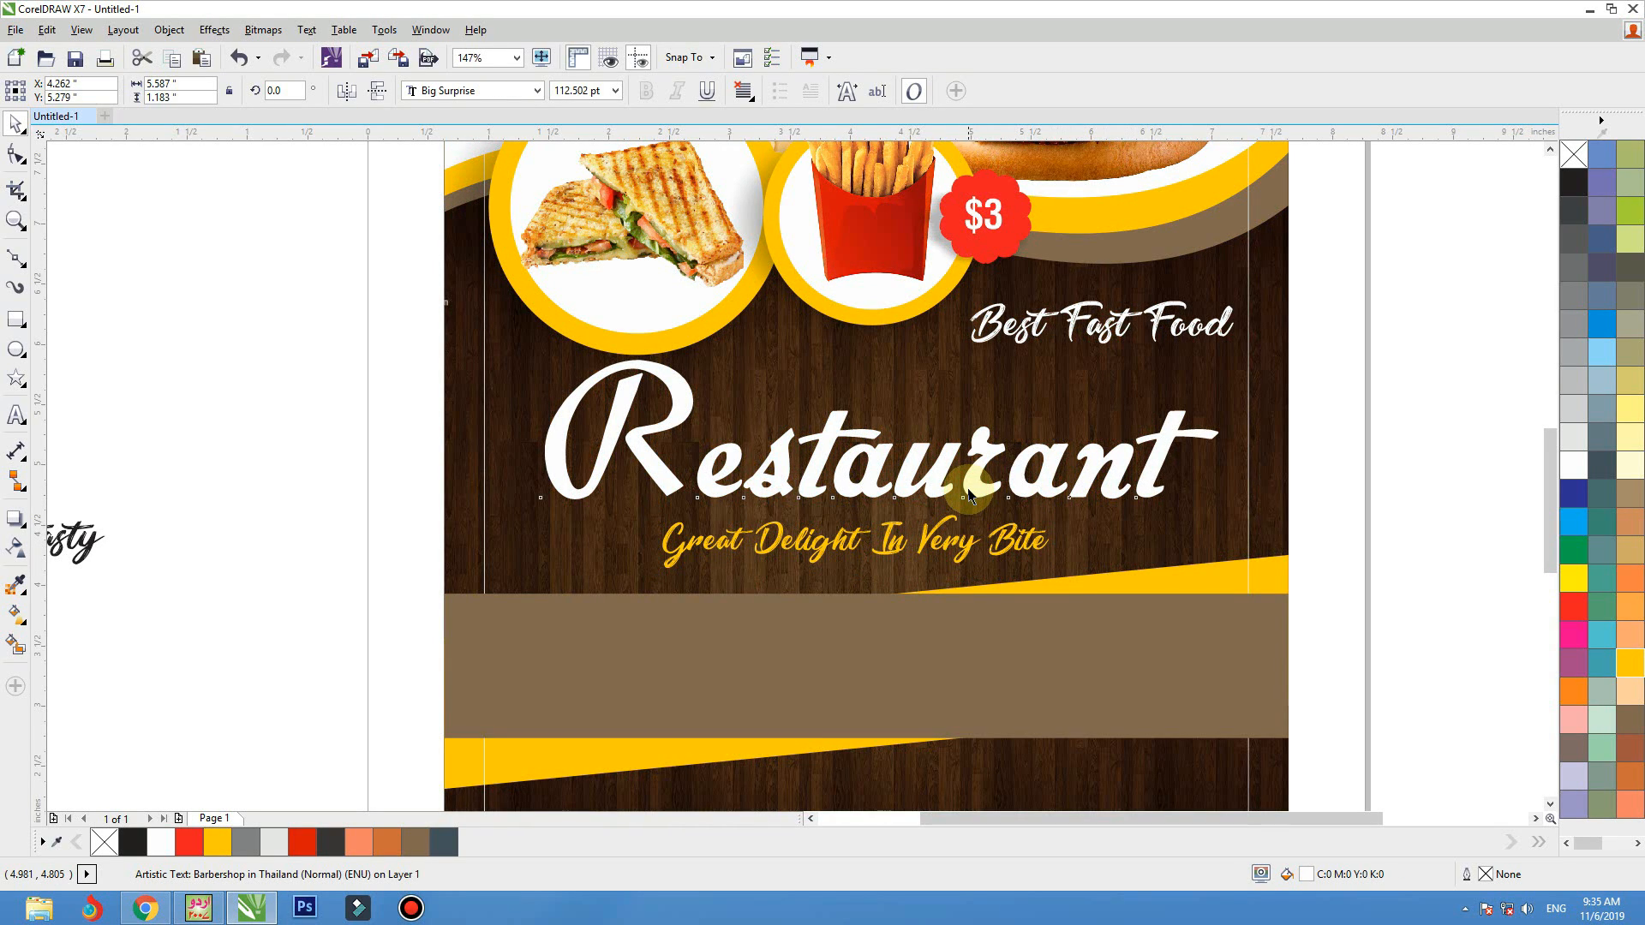
pyautogui.moveTo(968, 490); pyautogui.dragTo(966, 493)
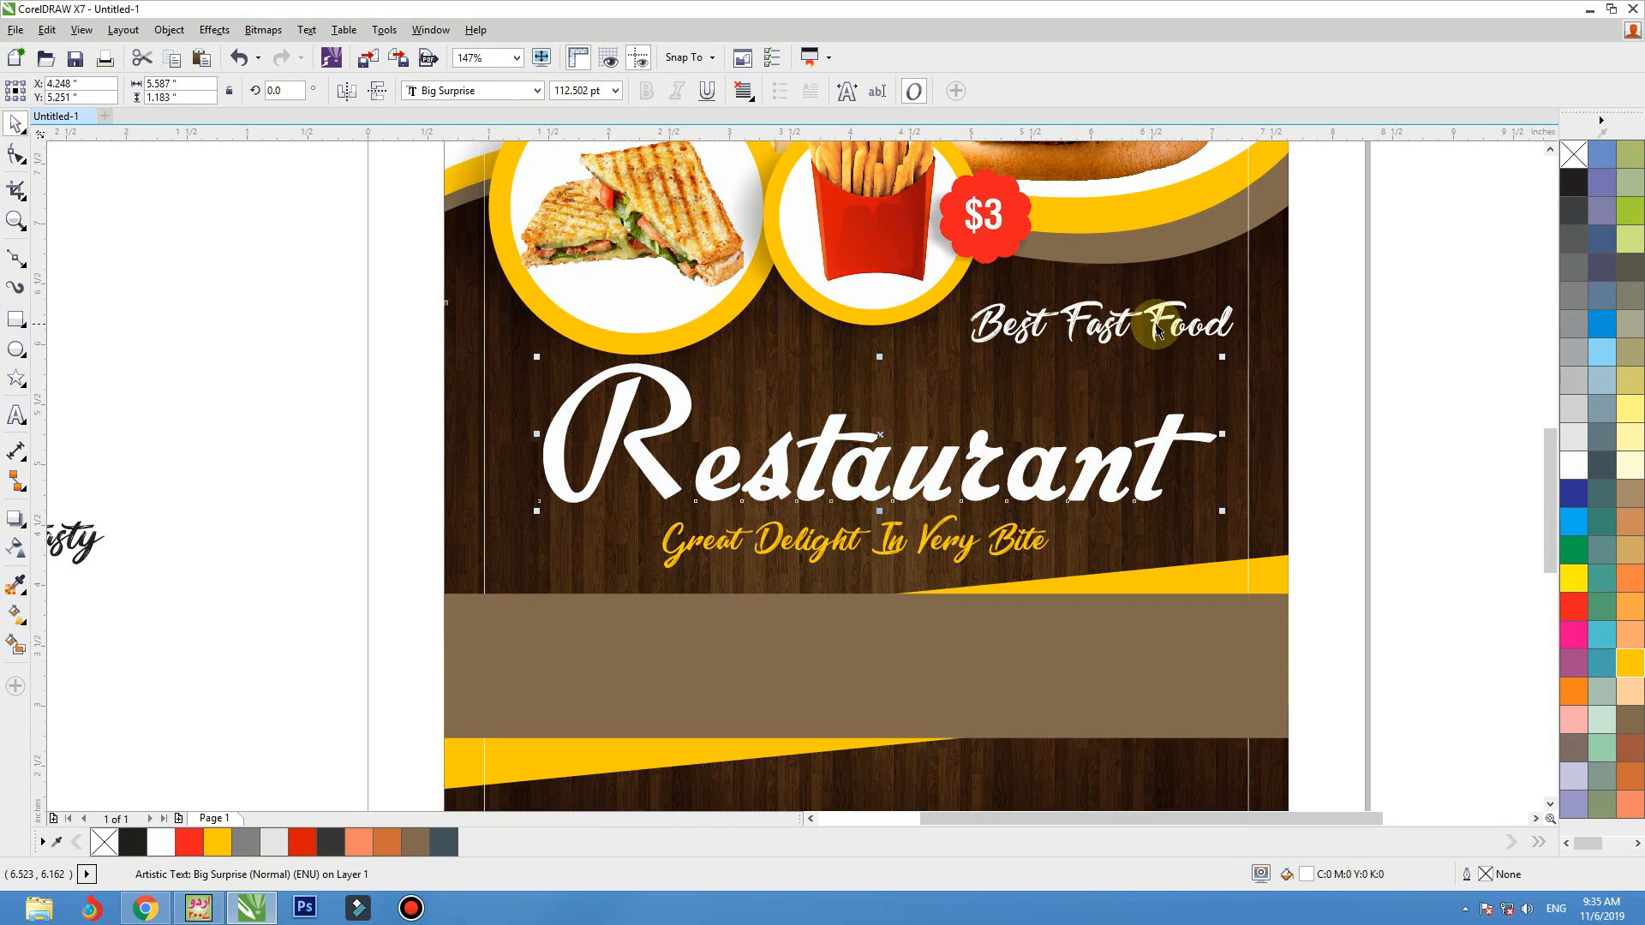
pyautogui.moveTo(1156, 324); pyautogui.dragTo(1124, 355)
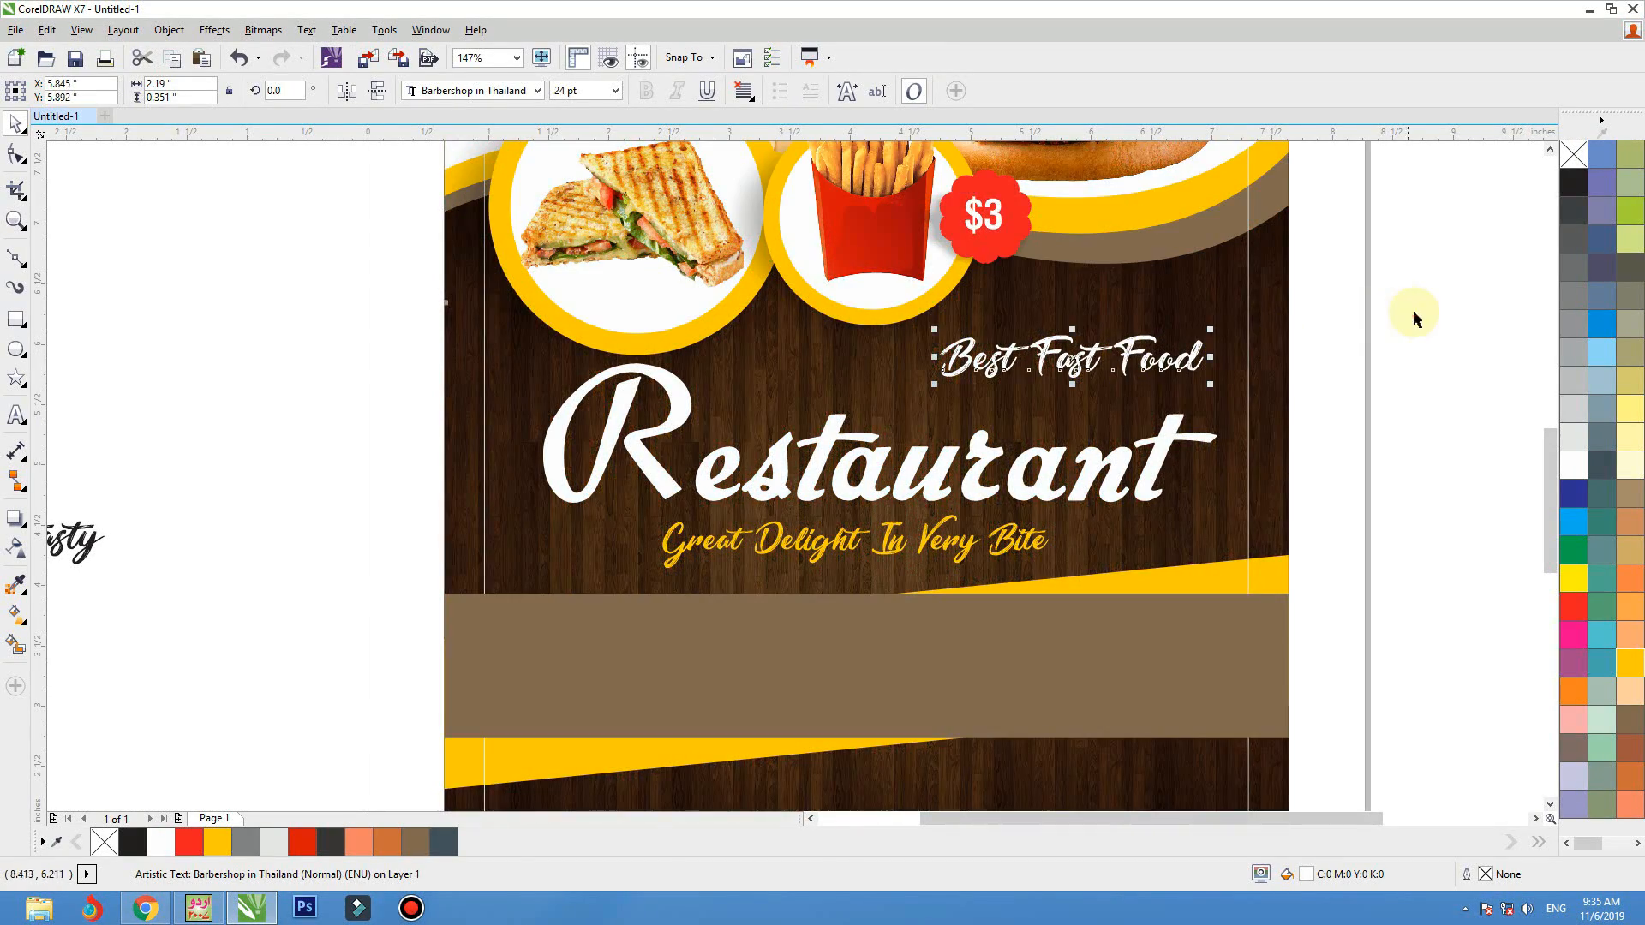
pyautogui.click(1411, 310)
# Move the loose "pure tasty" text from the left of the page to the empty area right of the page
pyautogui.scroll(-2, 1100, 419)
pyautogui.press('F4')
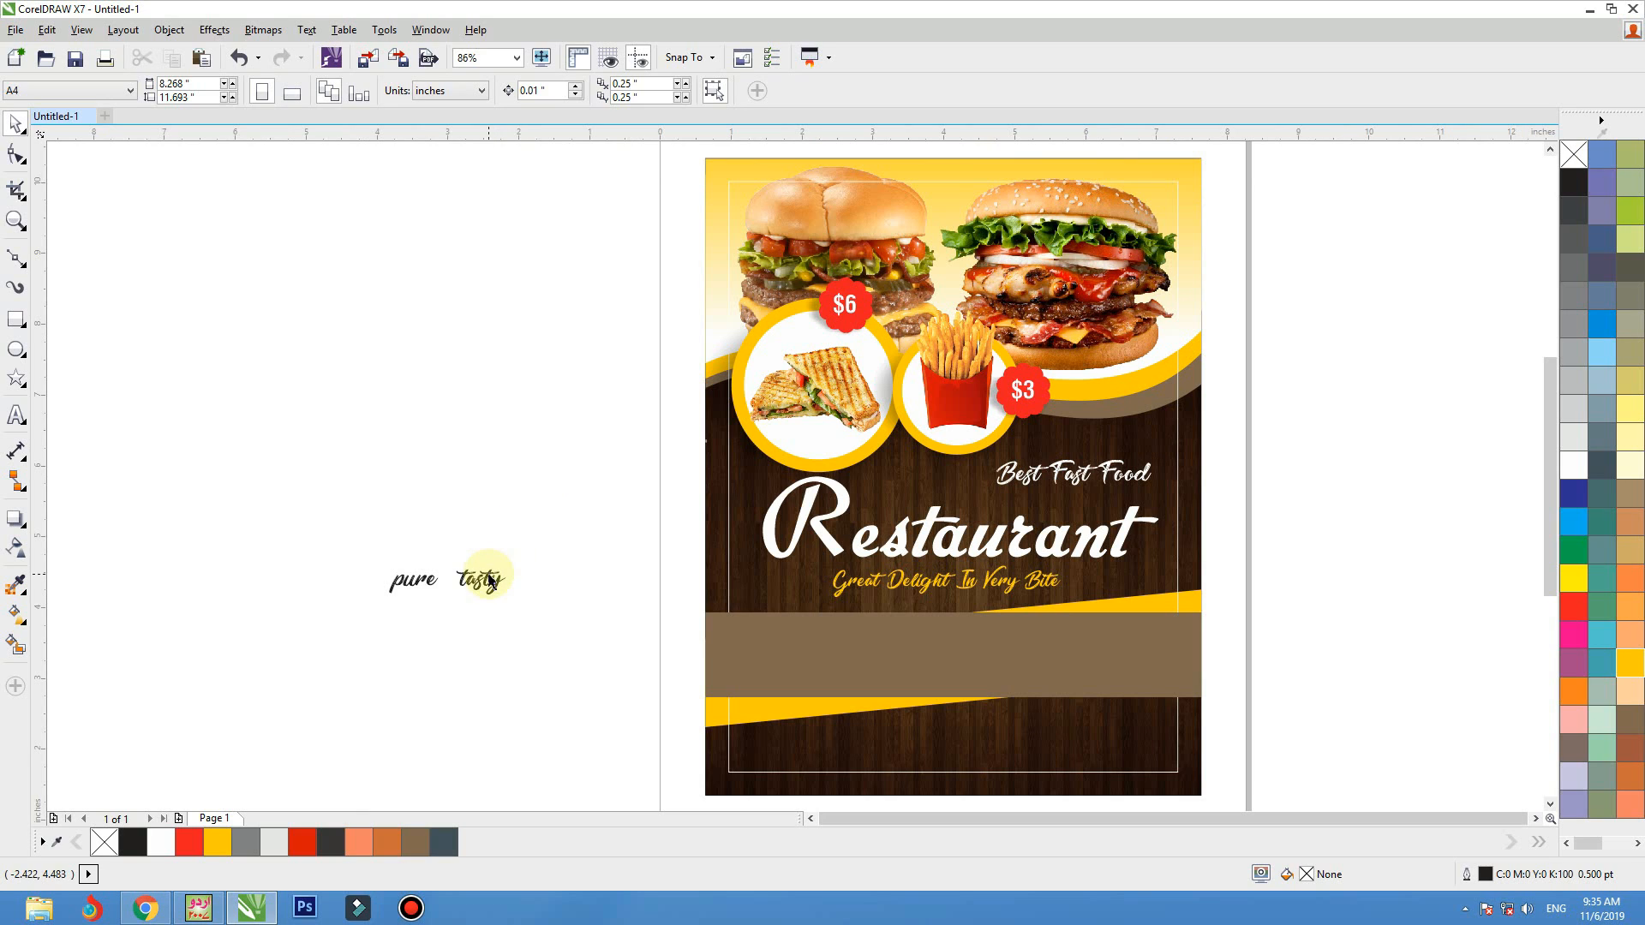
pyautogui.moveTo(485, 583); pyautogui.dragTo(1385, 583)
pyautogui.click(1343, 415)
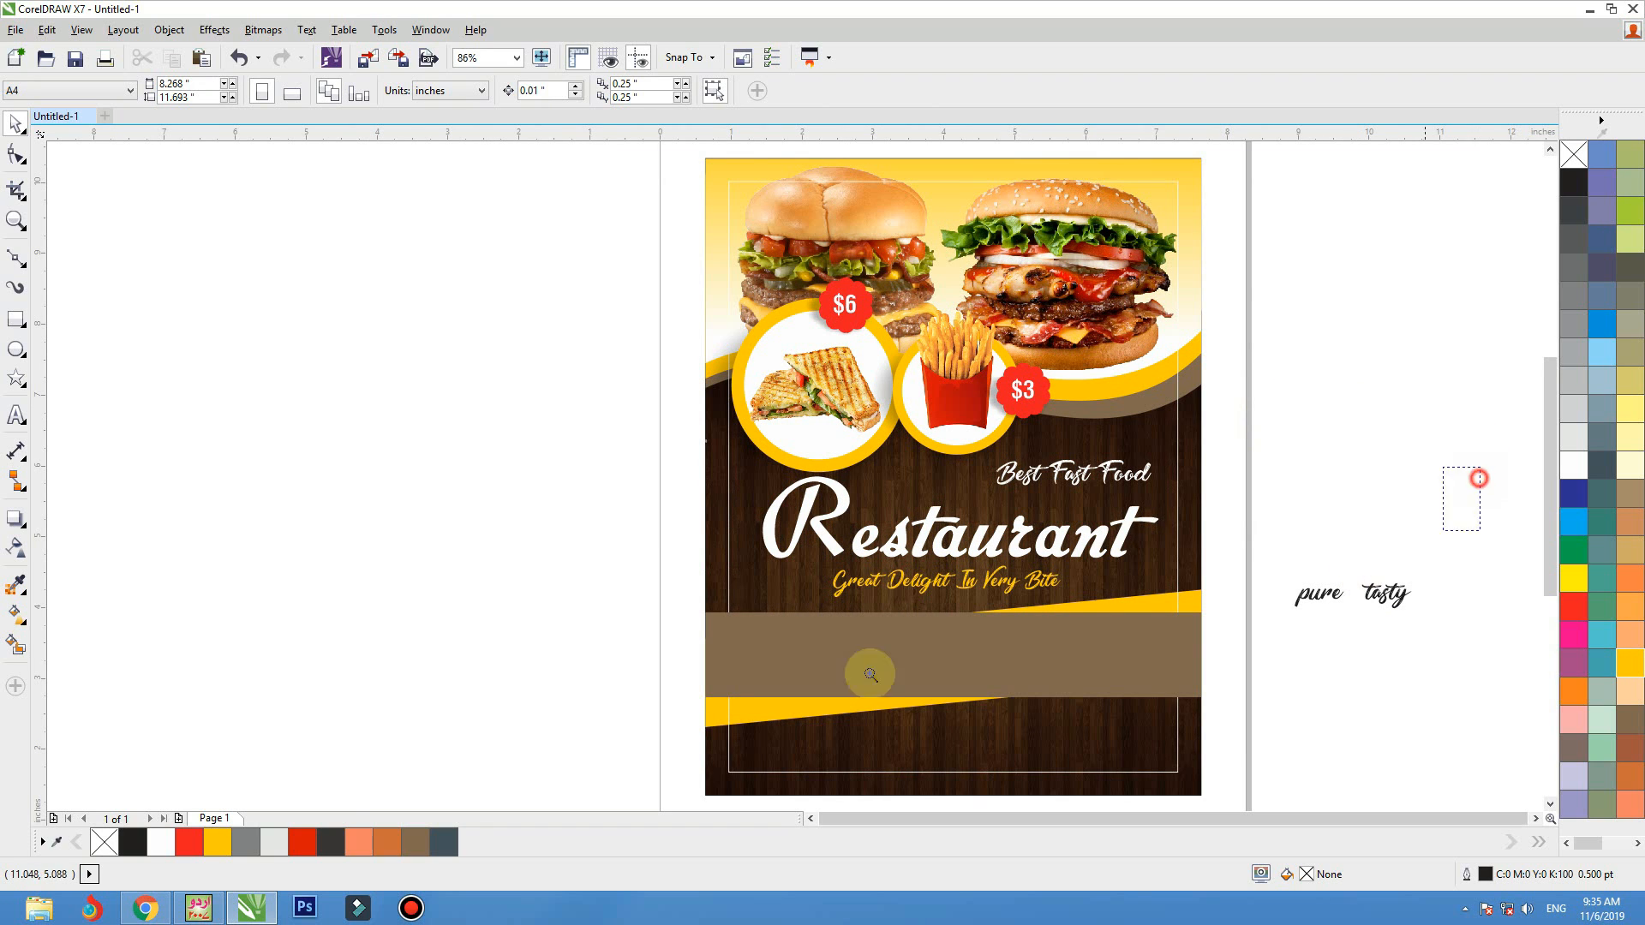
# Duplicate the "Great Delight In Very Bite" tagline onto the brown band and replace the copy's text, starting with "ev"
pyautogui.scroll(2, 1140, 512)
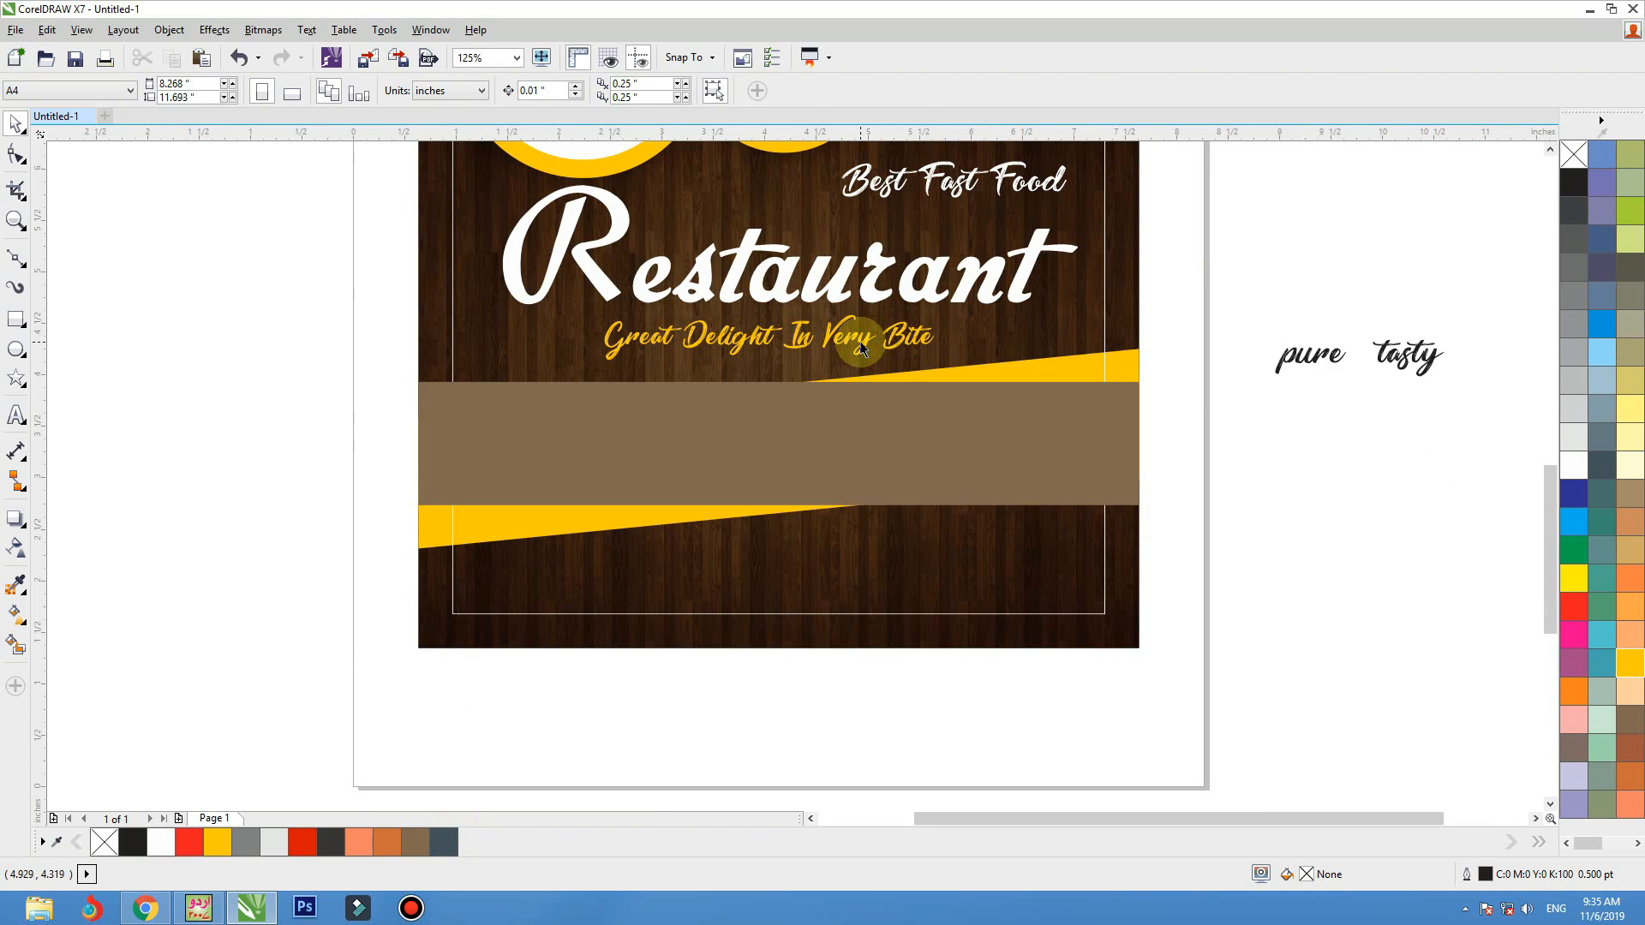
pyautogui.moveTo(857, 338); pyautogui.dragTo(820, 416)
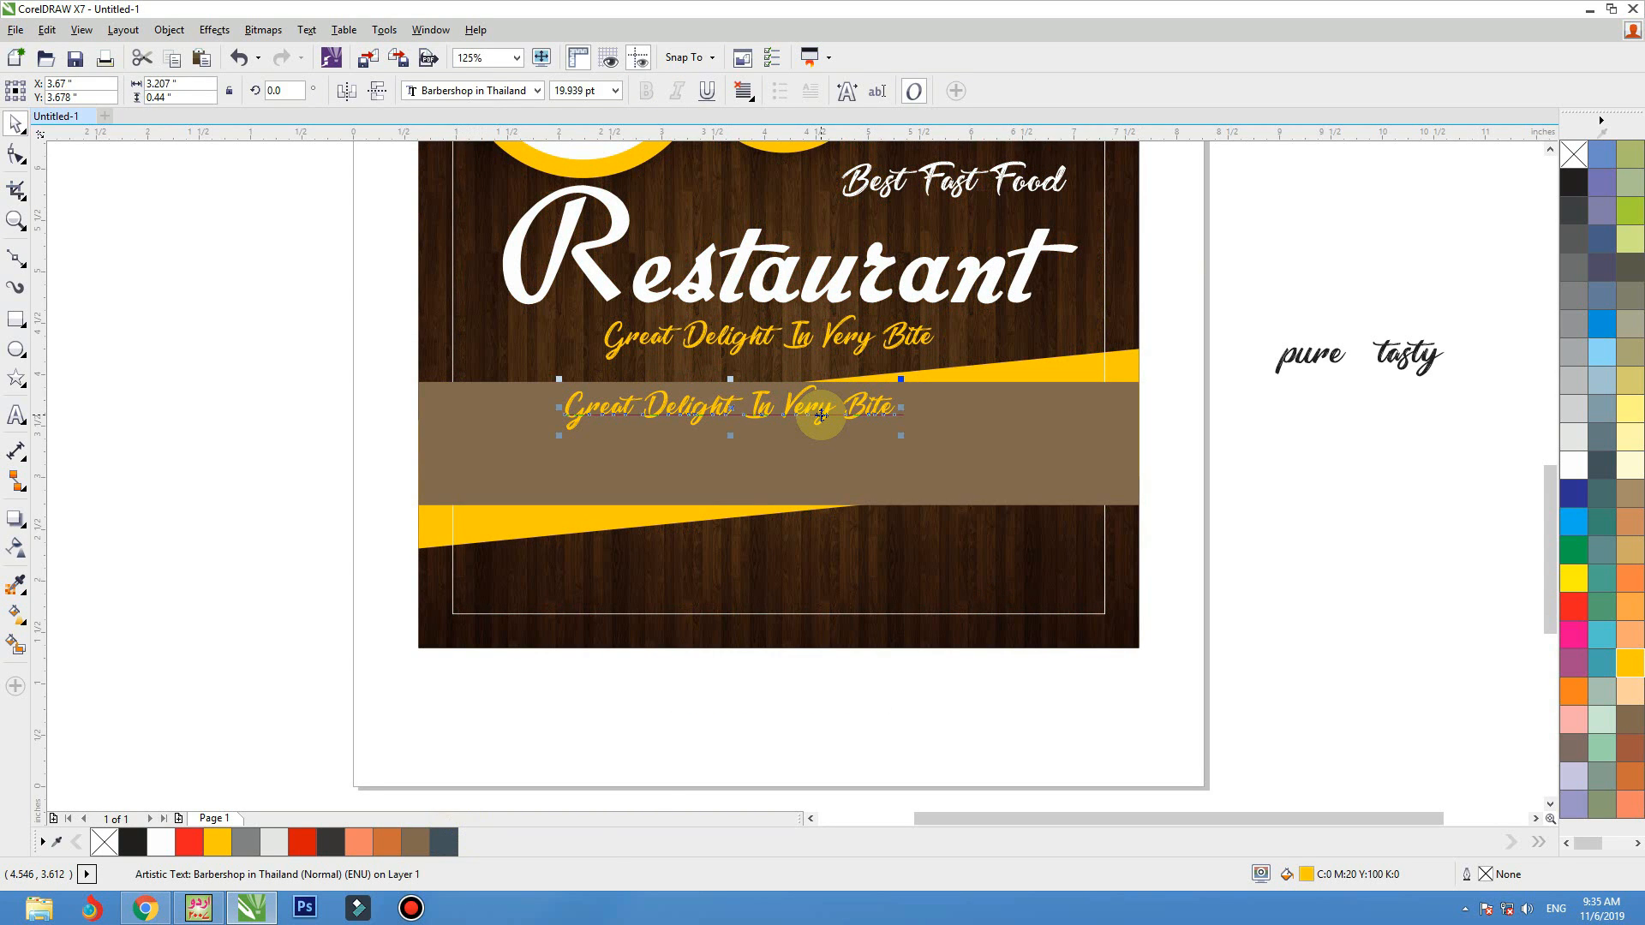
pyautogui.doubleClick(821, 416)
pyautogui.hotkey('ctrl', 'a')
pyautogui.press('Delete')
pyautogui.write('ev')
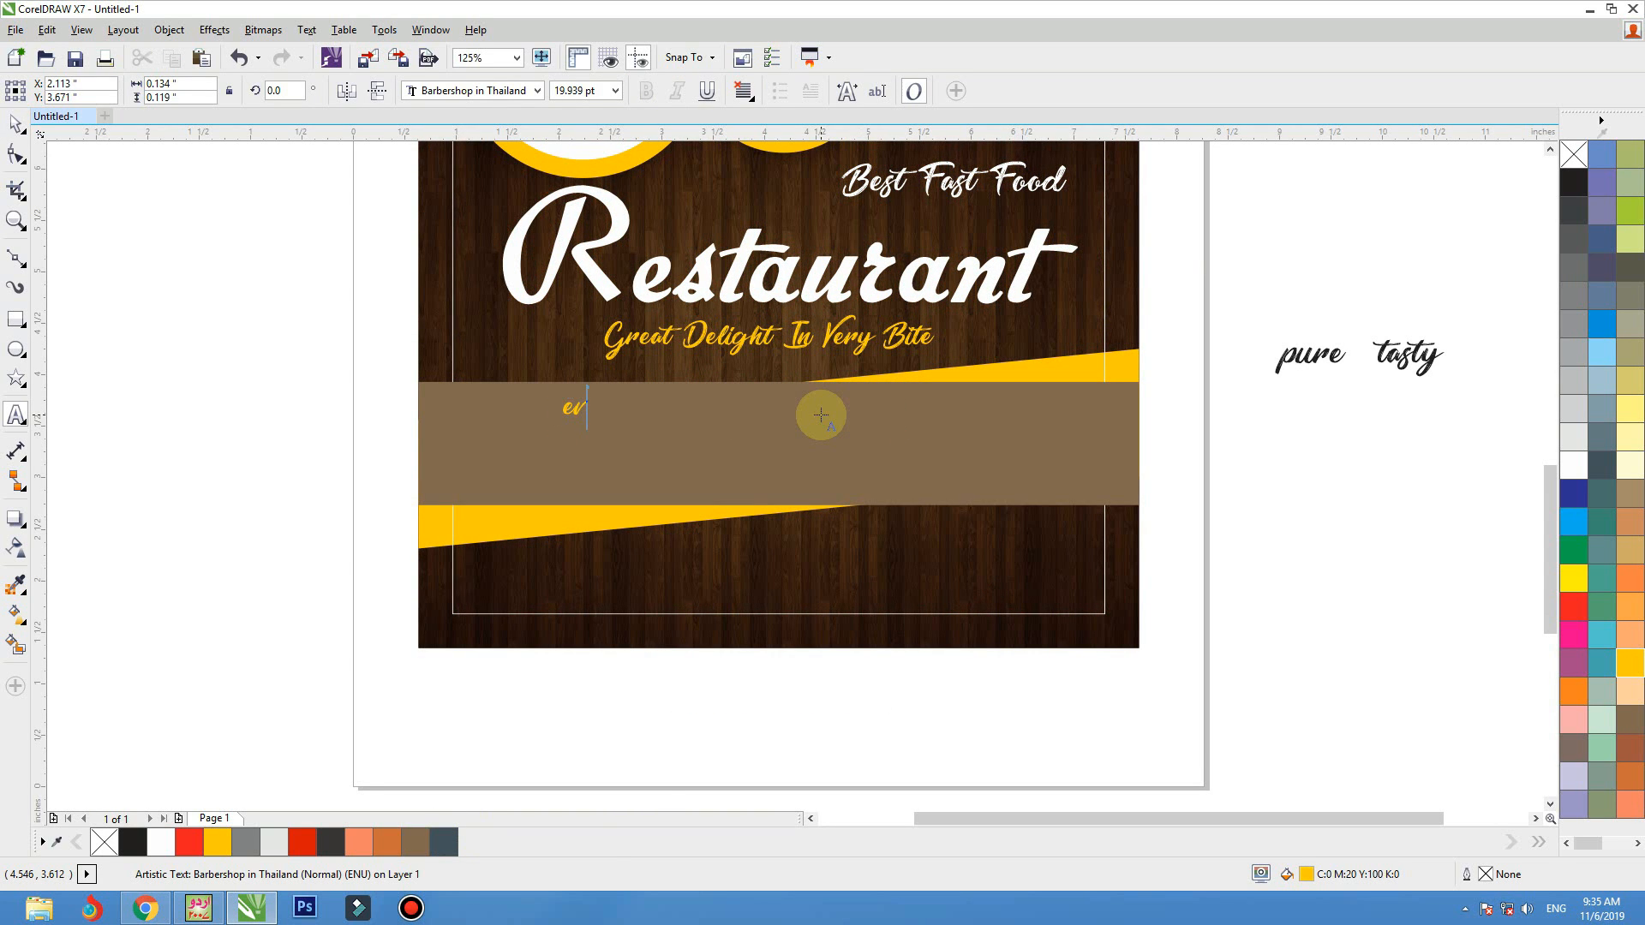
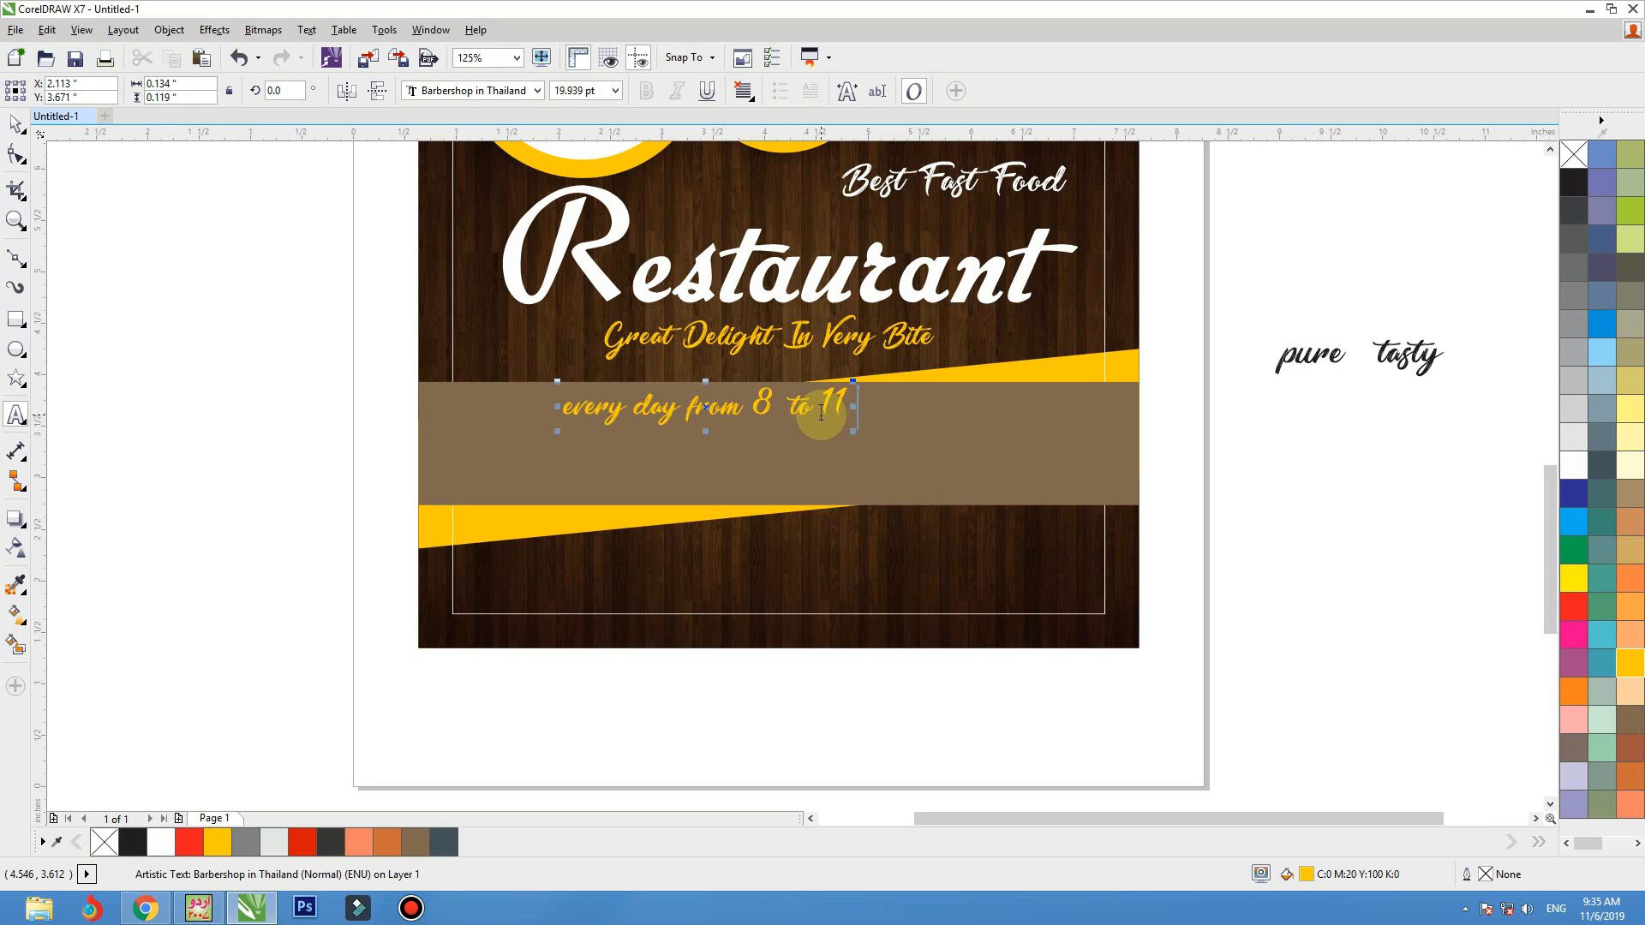
# Set the opening-hours line's font to Roboto Condensed and move it to the upper middle of the brown band
pyautogui.click(15, 122)
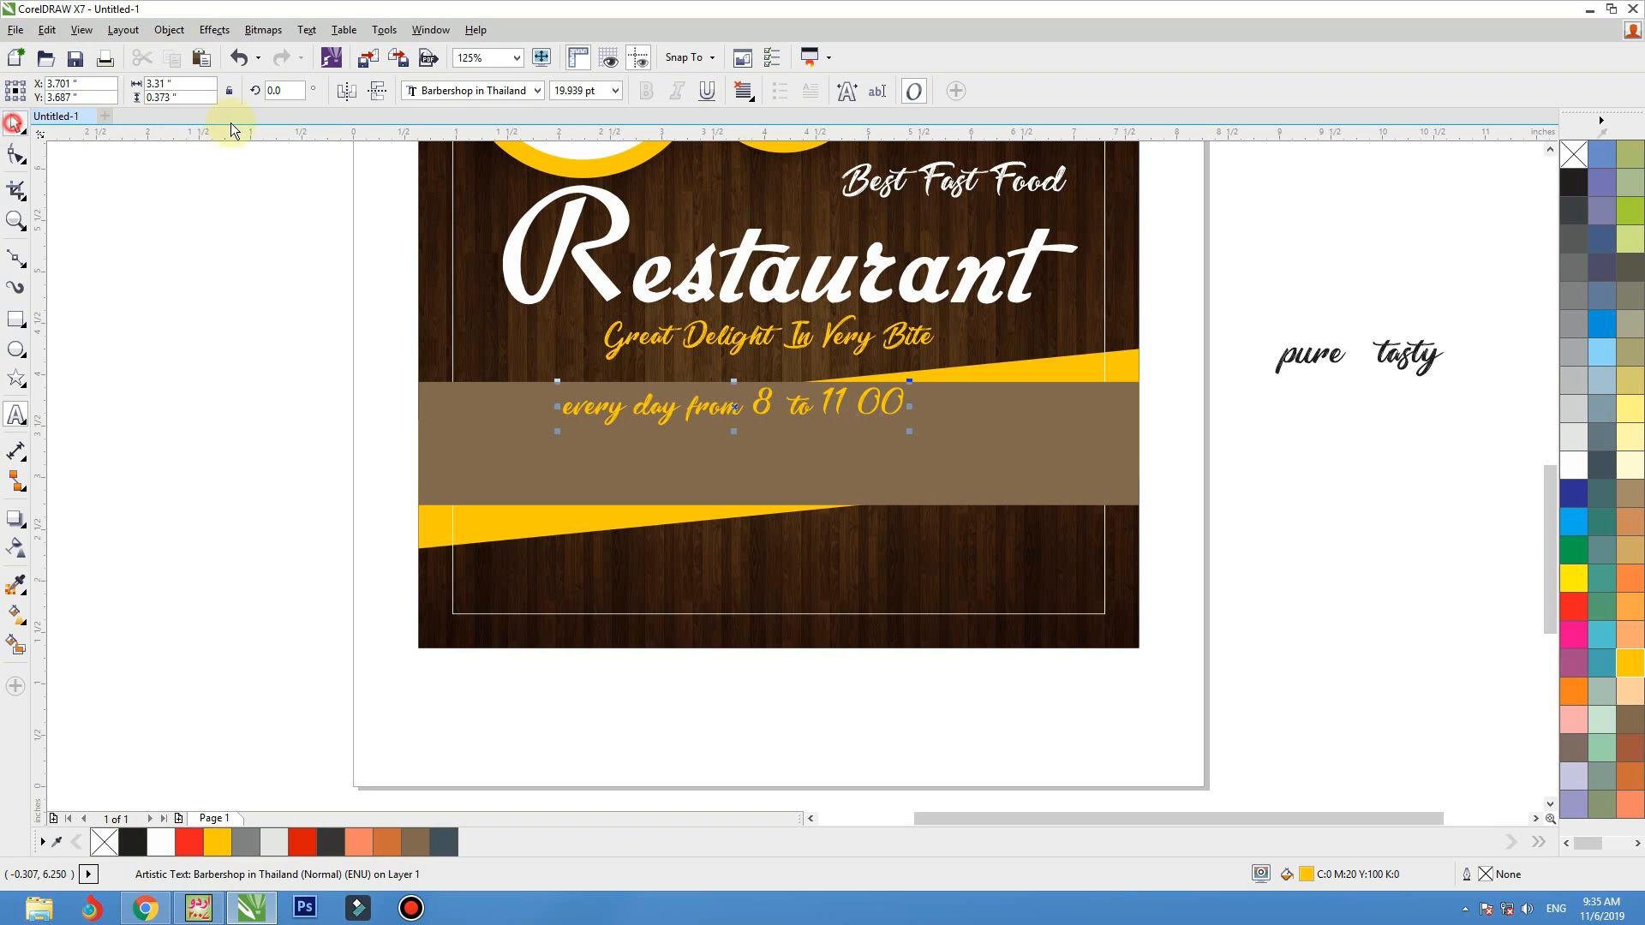
pyautogui.click(467, 90)
pyautogui.write('r')
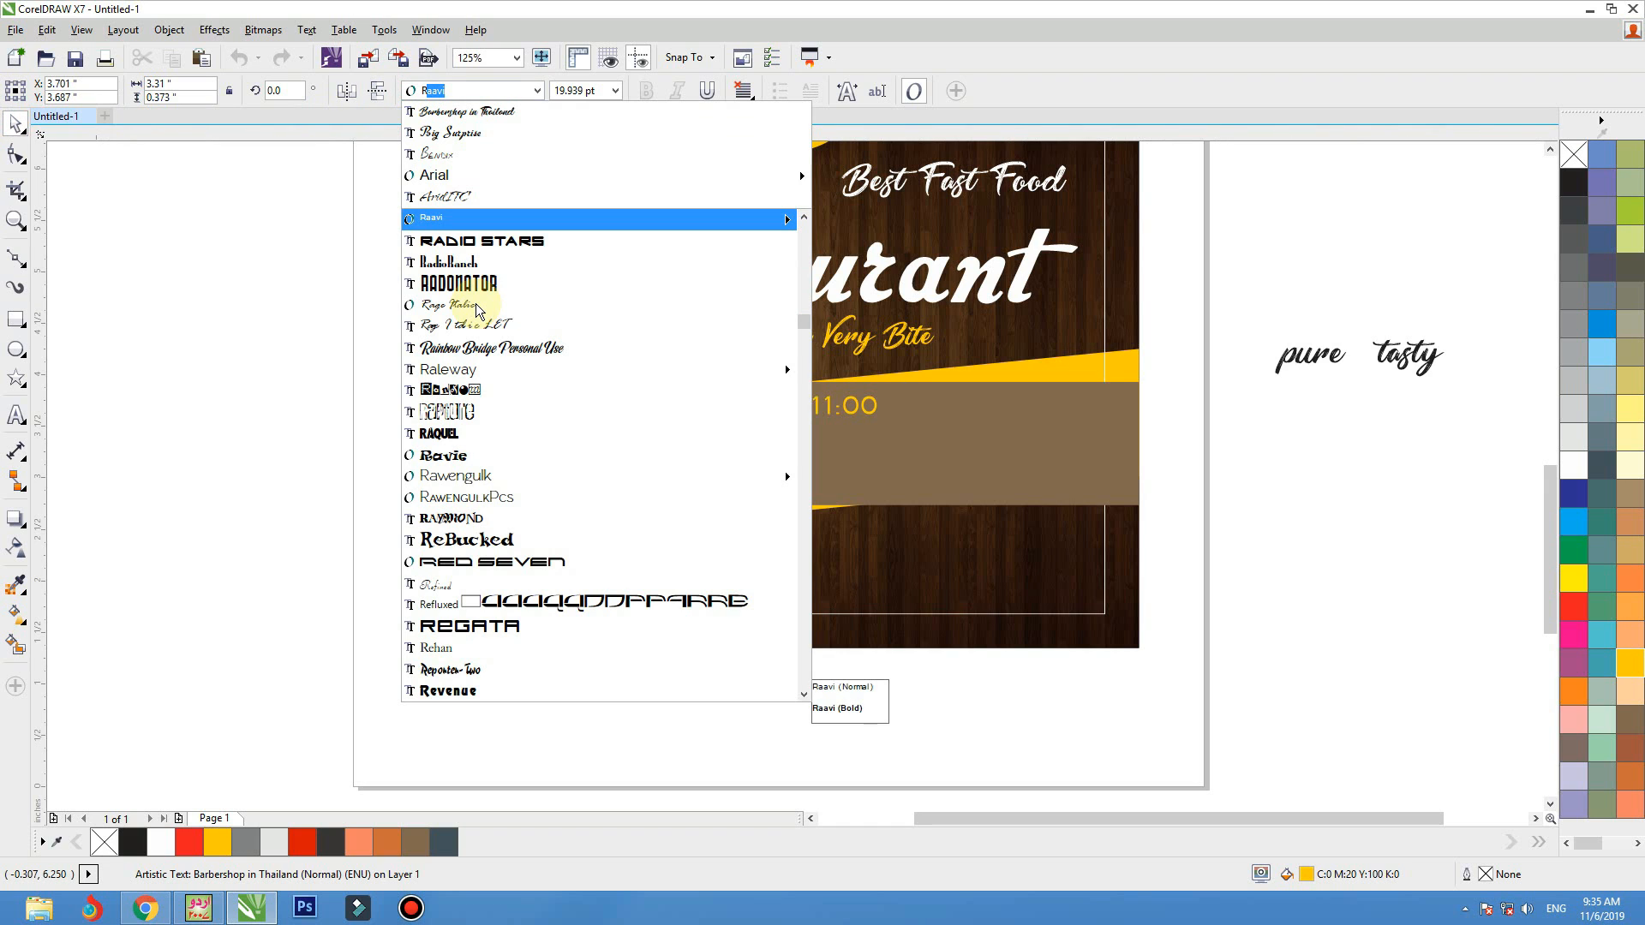
pyautogui.write('ighteous')
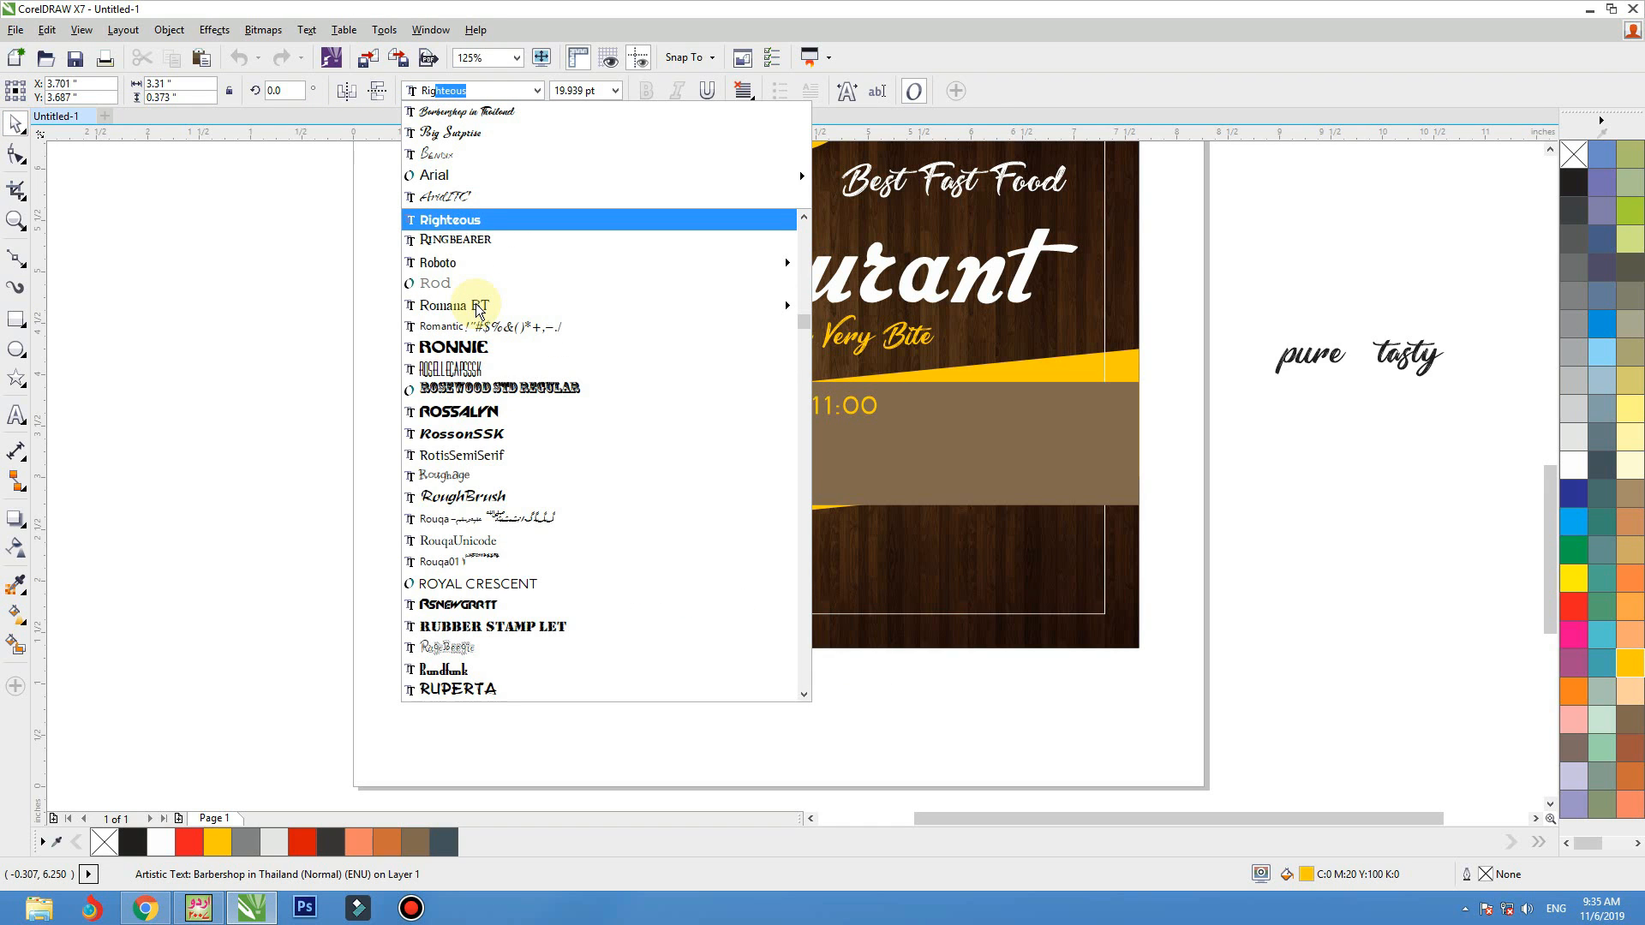
pyautogui.moveTo(466, 264)
pyautogui.click(899, 305)
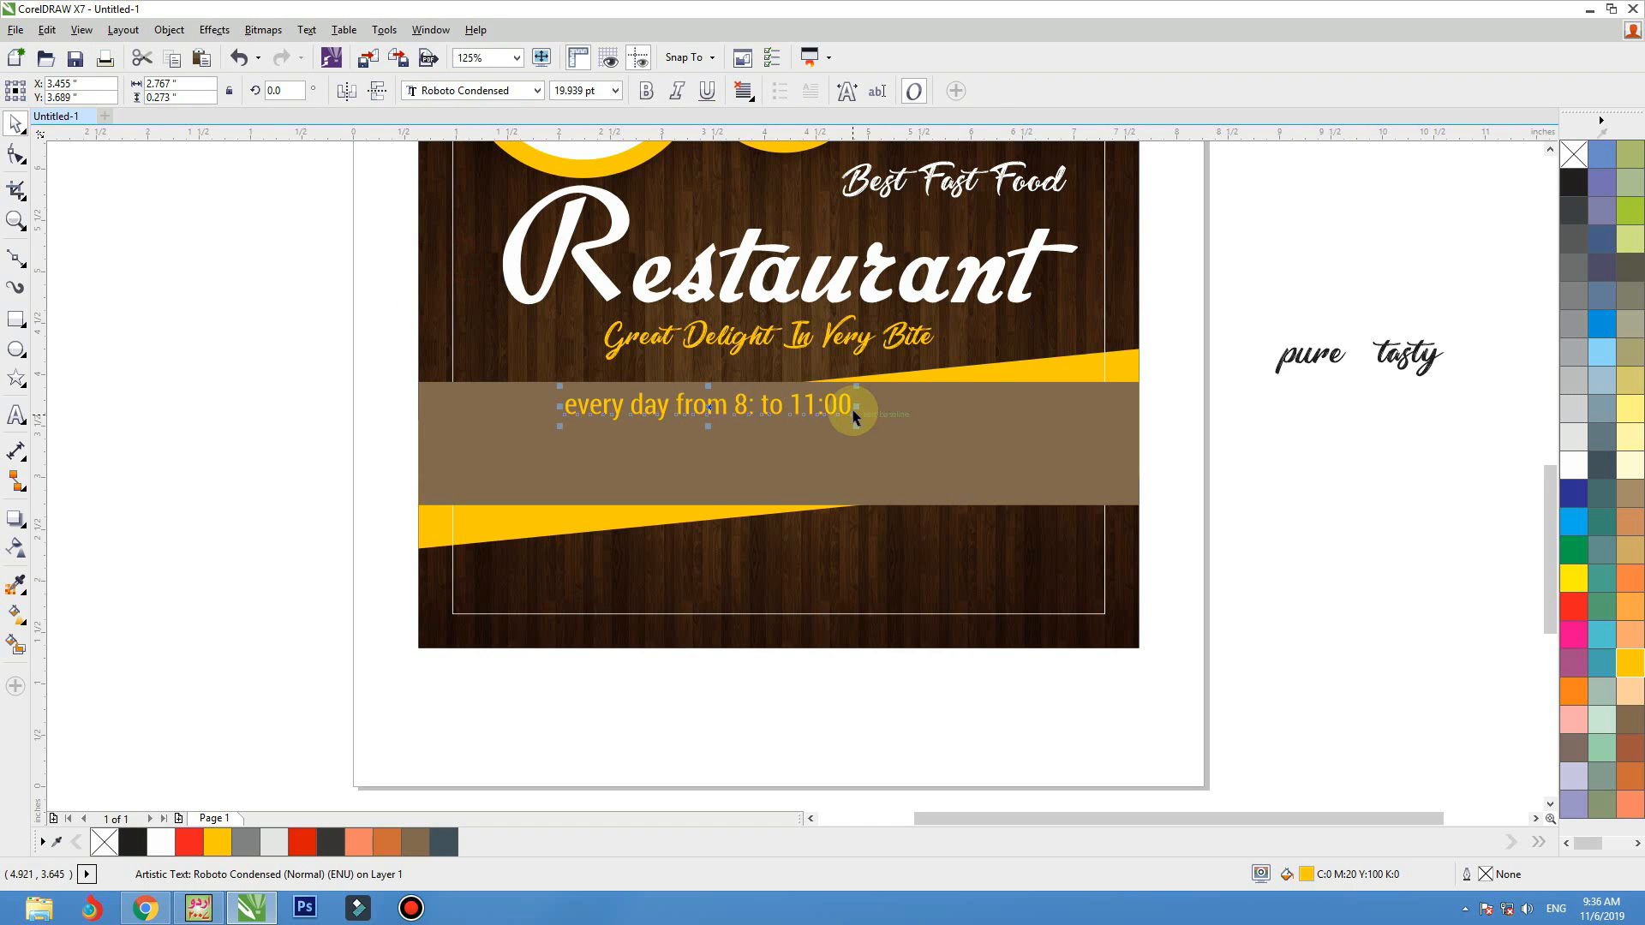
pyautogui.moveTo(848, 413); pyautogui.dragTo(897, 422)
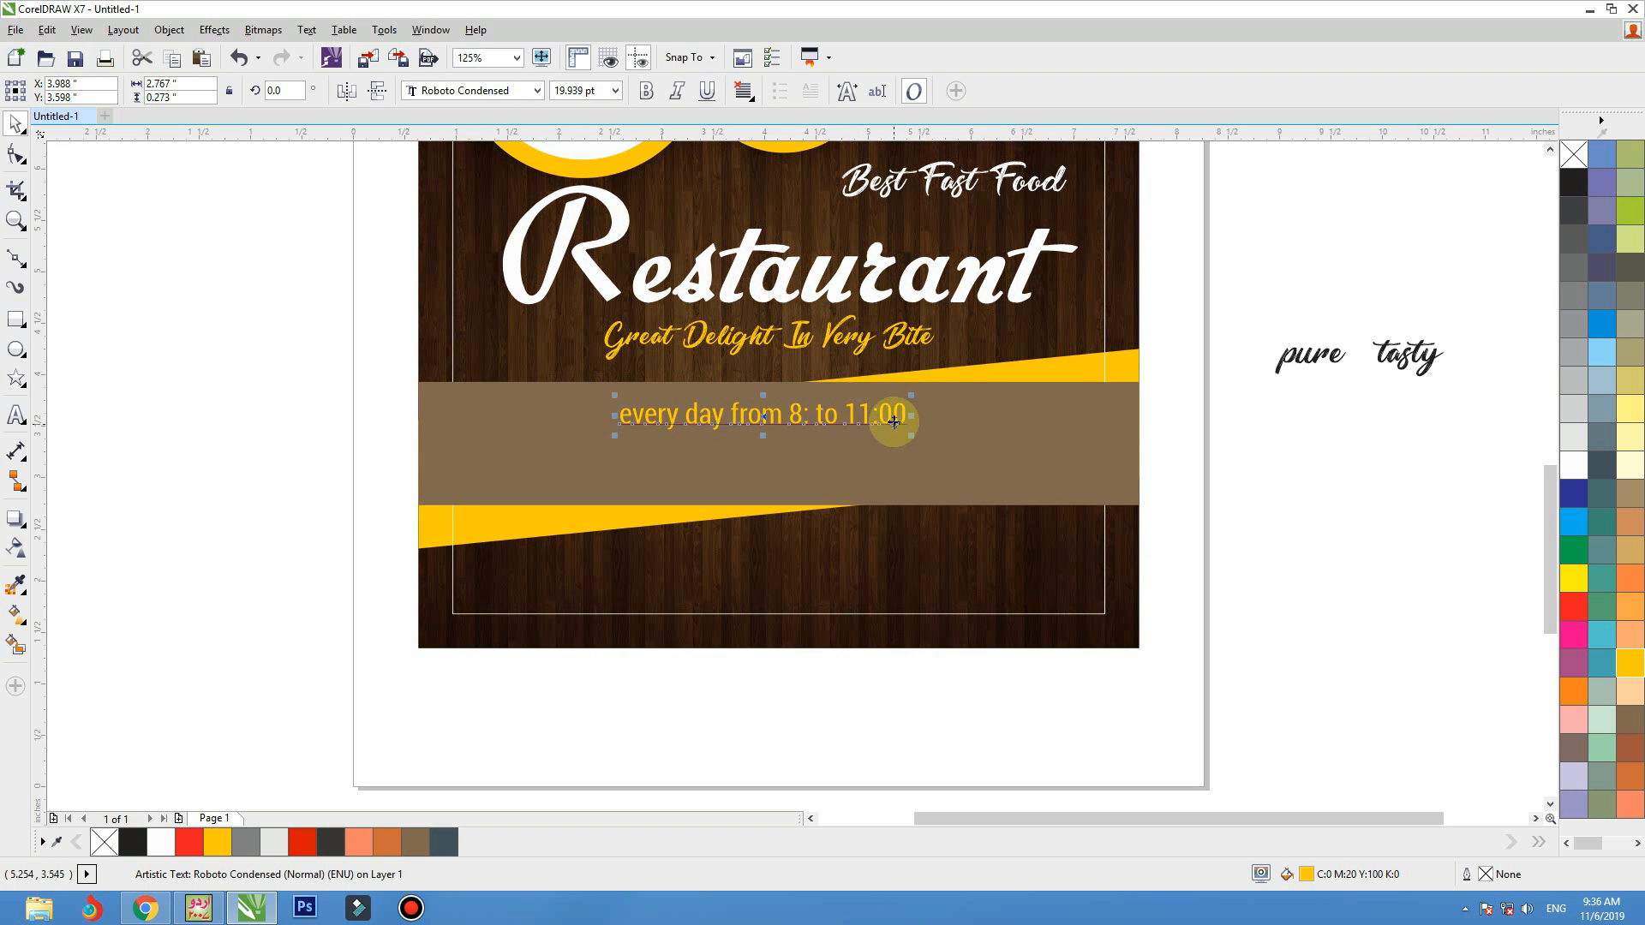
# Change the opening-hours line to title case so it reads "Every Day From 8: To 11:00"
pyautogui.press('F8')
pyautogui.hotkey('shift', 'F3')
pyautogui.press('Down')
pyautogui.press('Down')
pyautogui.press('Down')
pyautogui.press('Return')
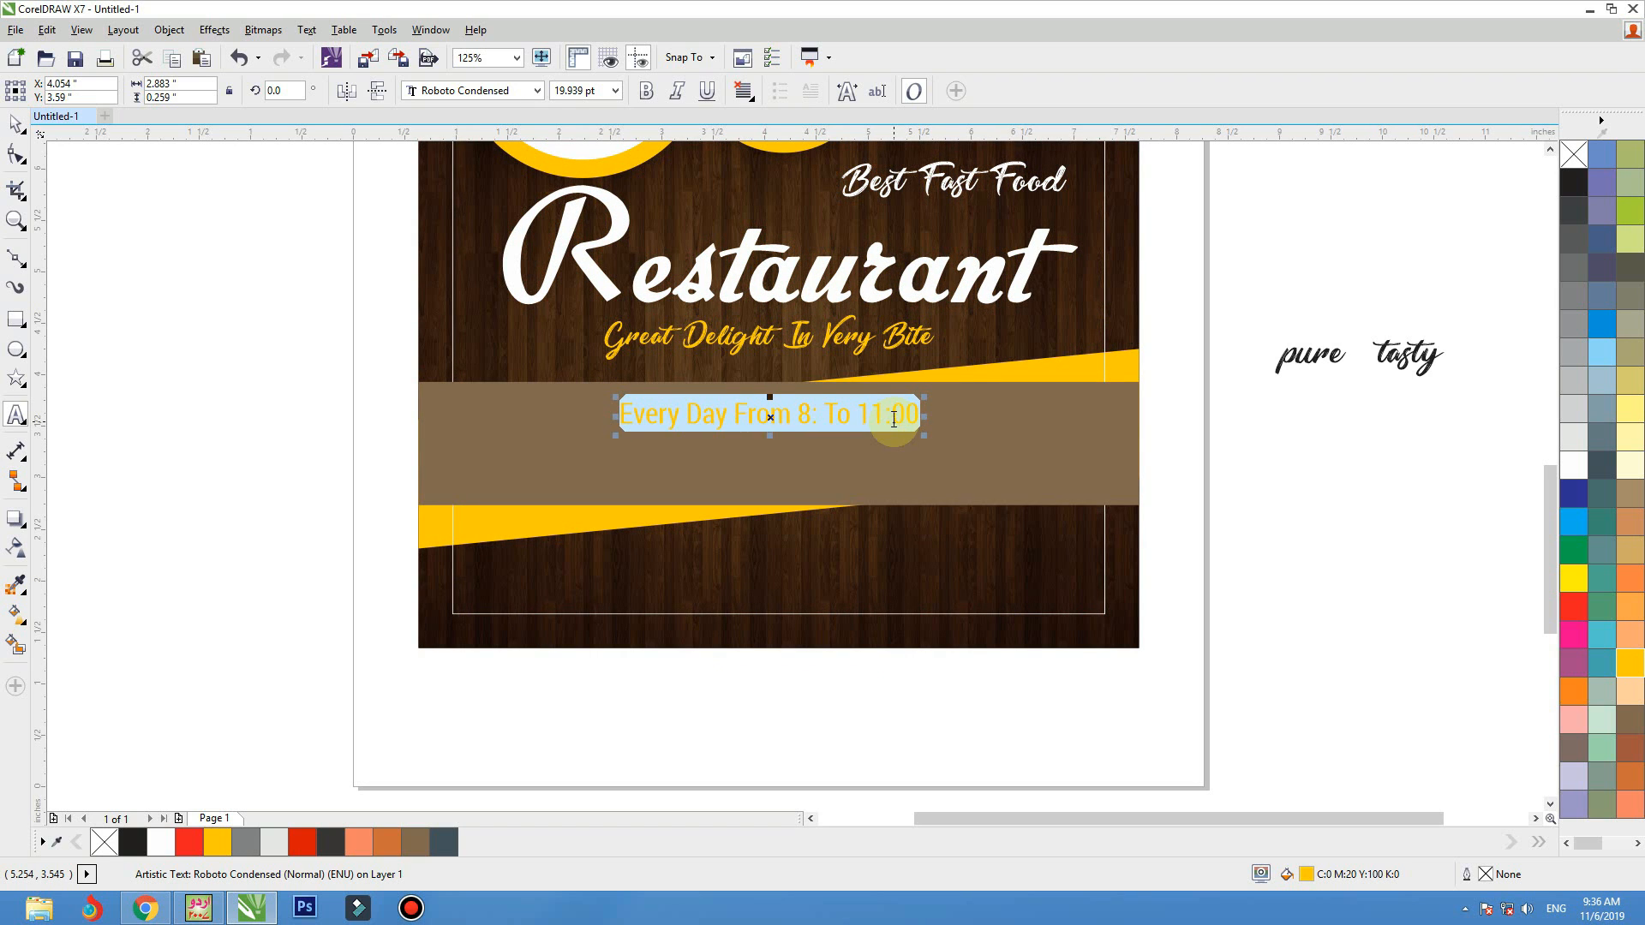
# Duplicate the opening-hours line directly beneath itself and replace the copy's text with "lorem ipsum dolor sit amet,"
pyautogui.click(16, 124)
pyautogui.moveTo(787, 419); pyautogui.dragTo(787, 465)
pyautogui.rightClick(787, 464)
pyautogui.doubleClick(787, 464)
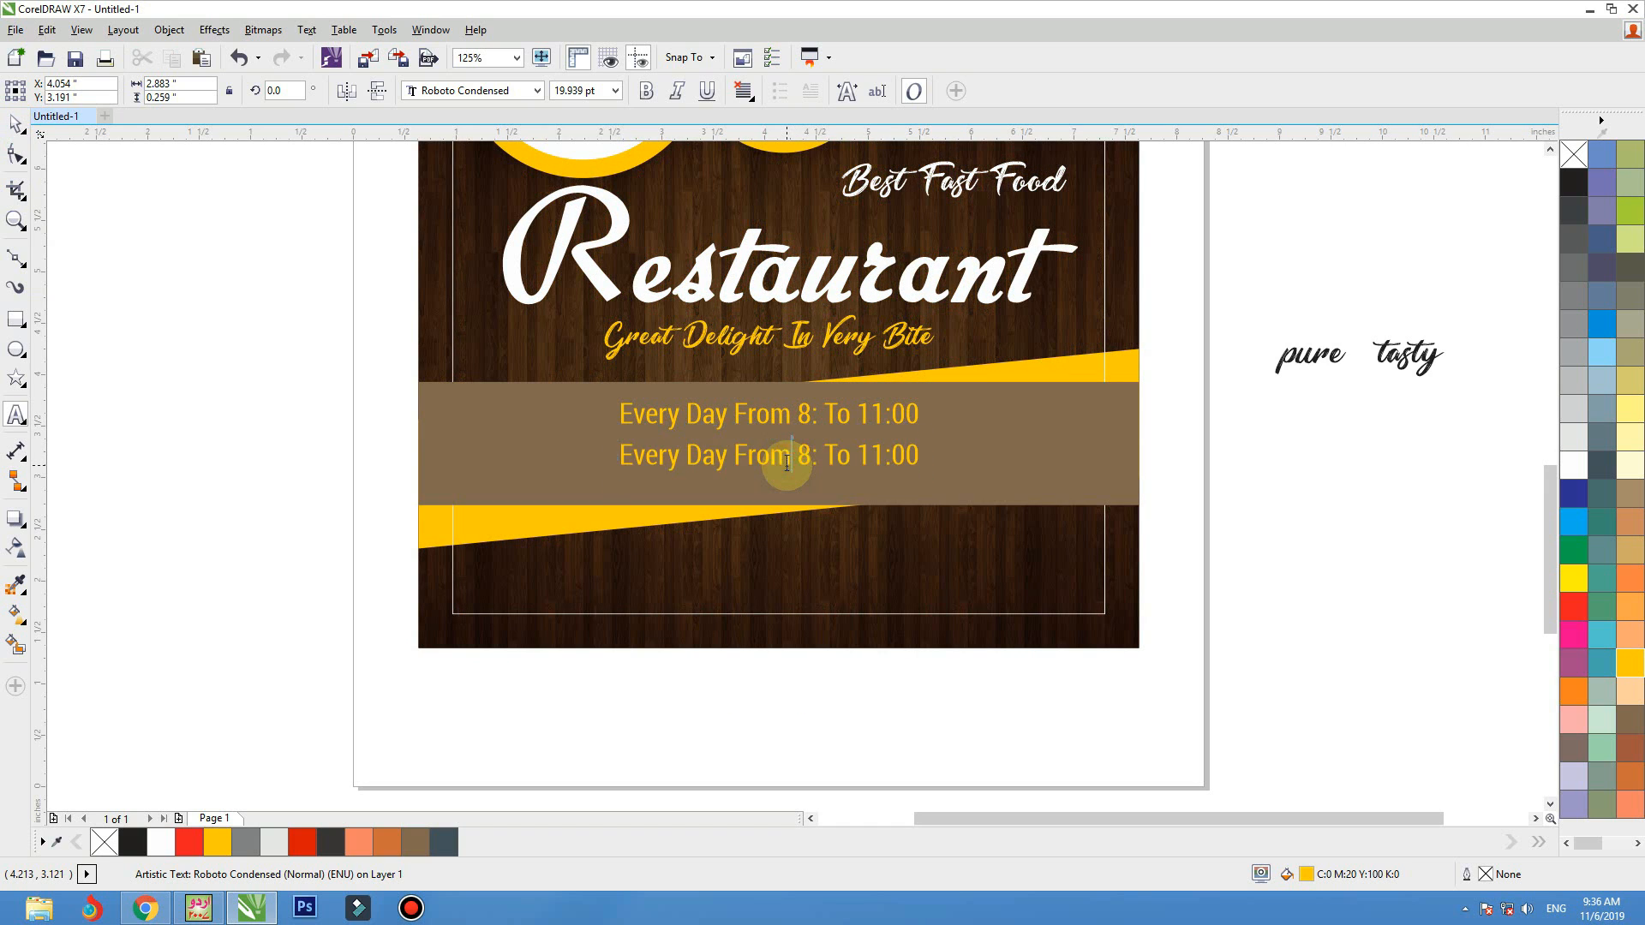
pyautogui.hotkey('ctrl', 'a')
pyautogui.press('Delete')
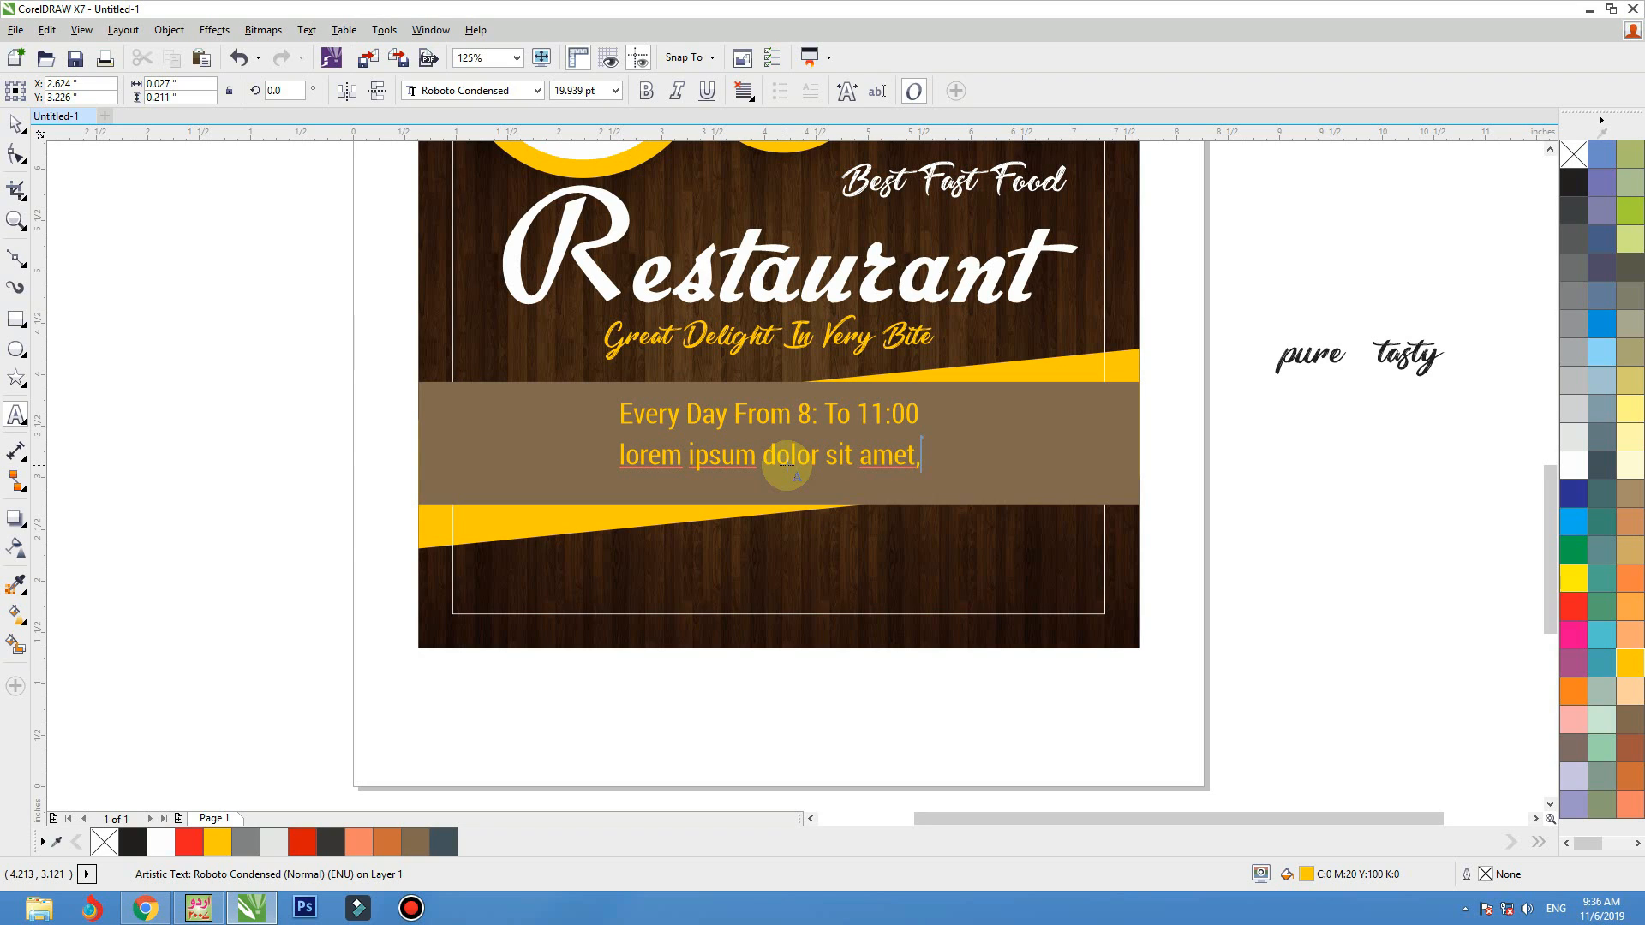
pyautogui.click(786, 464)
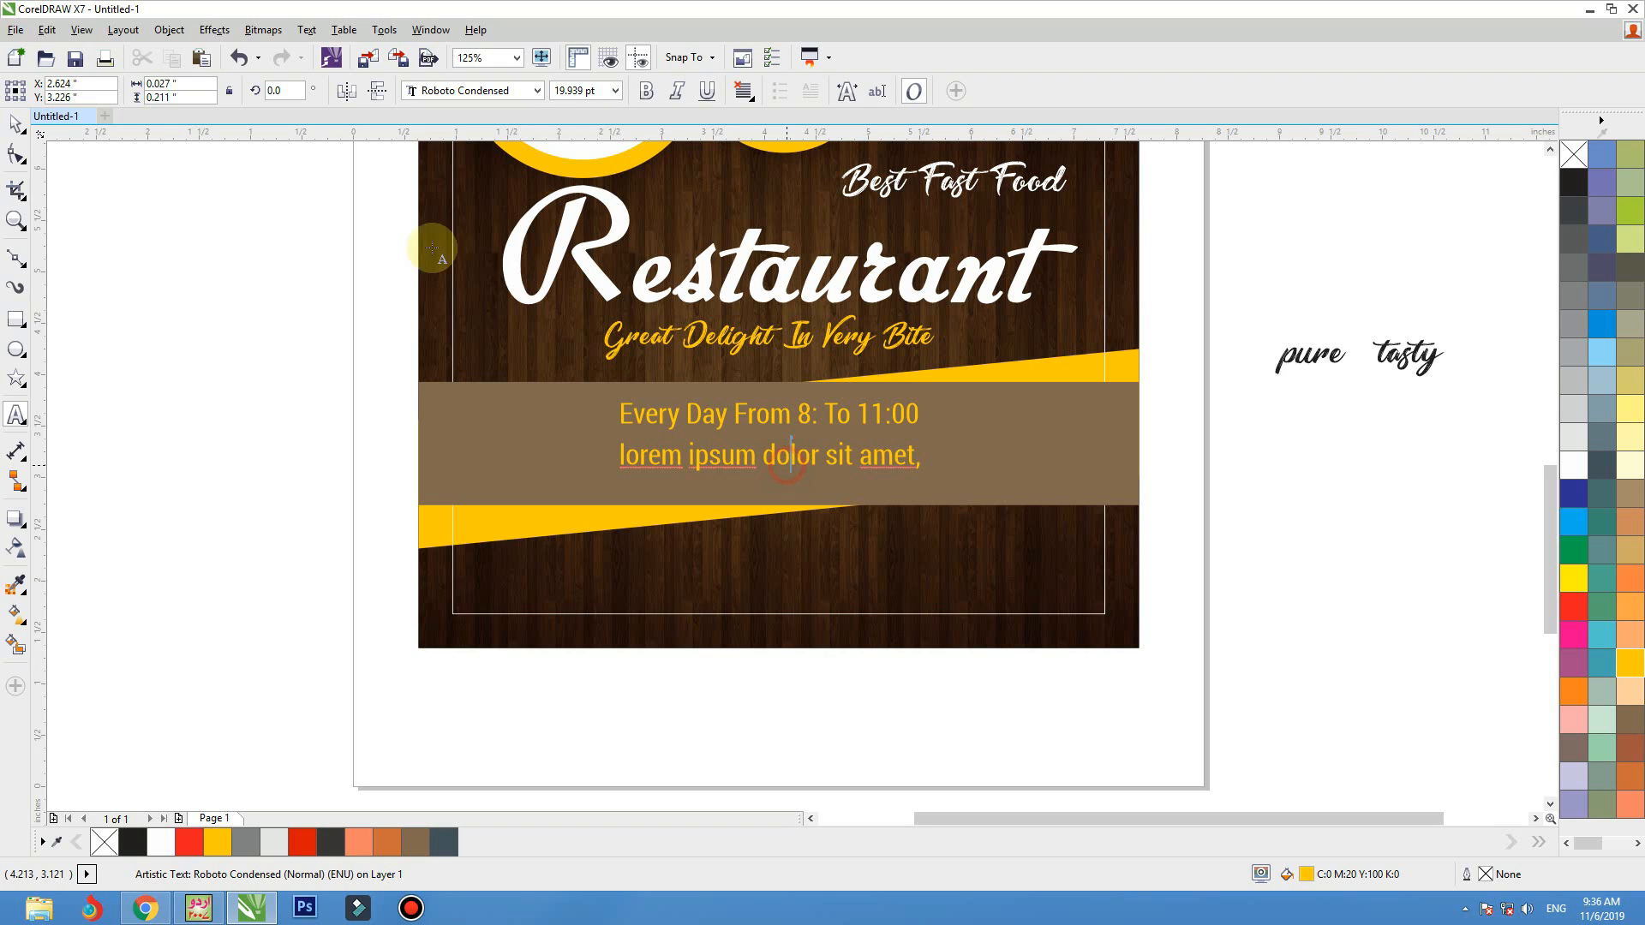
# Convert the "lorem ipsum dolor sit amet," line to uppercase and shift it slightly up and left under the hours line
pyautogui.click(17, 127)
pyautogui.click(306, 30)
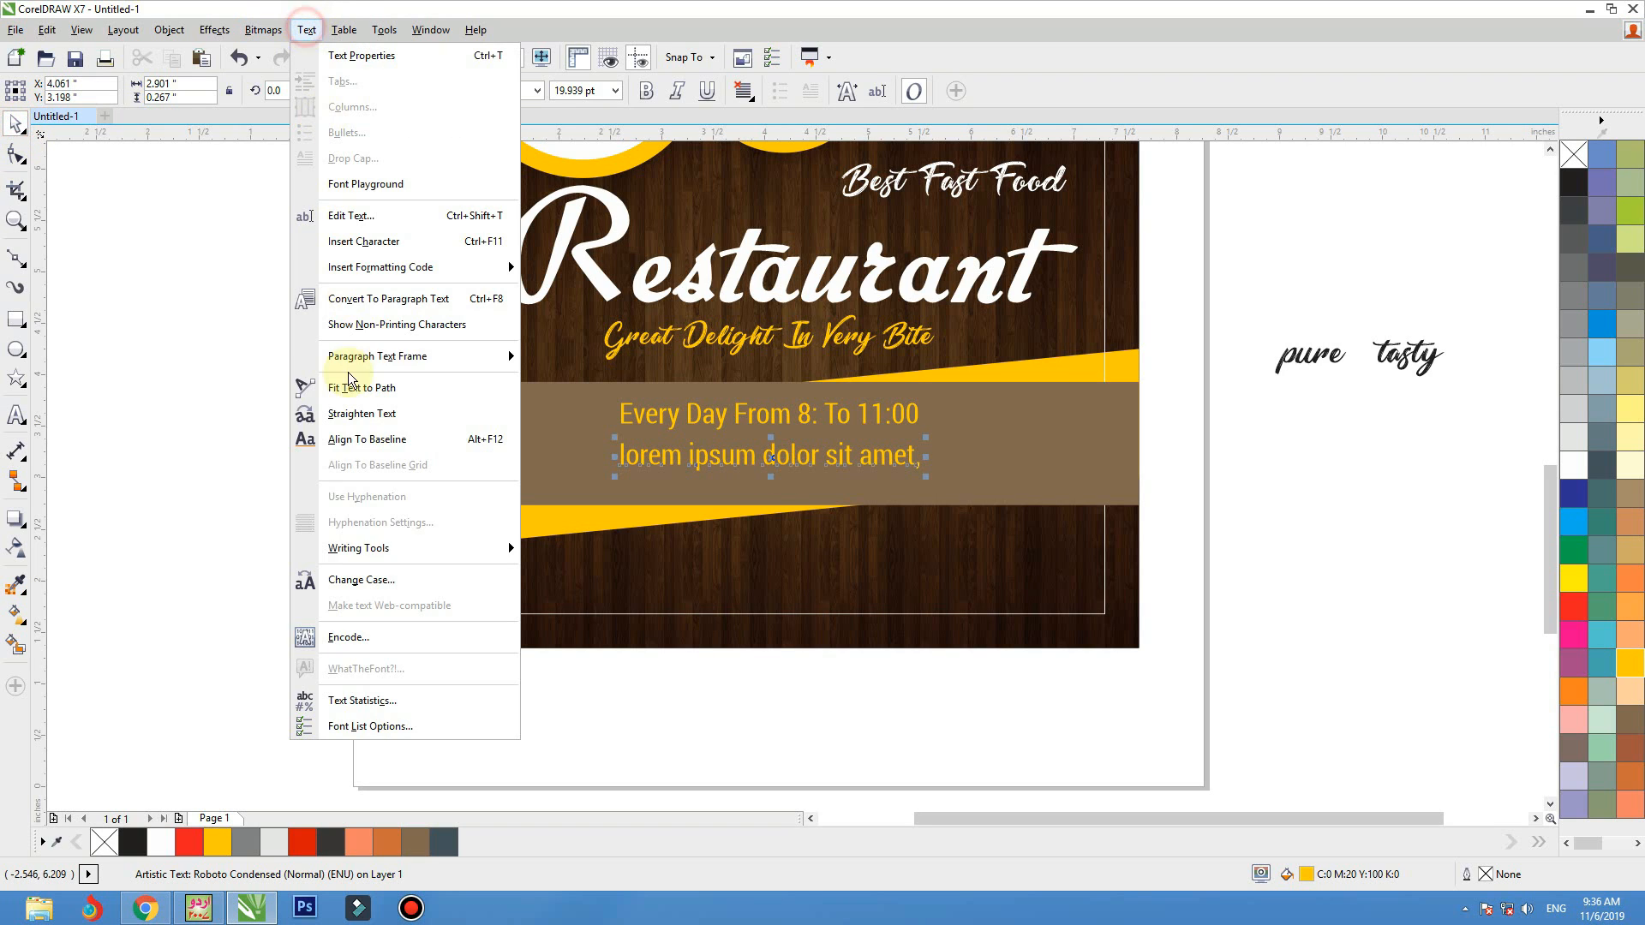
pyautogui.click(355, 586)
pyautogui.click(712, 436)
pyautogui.click(740, 511)
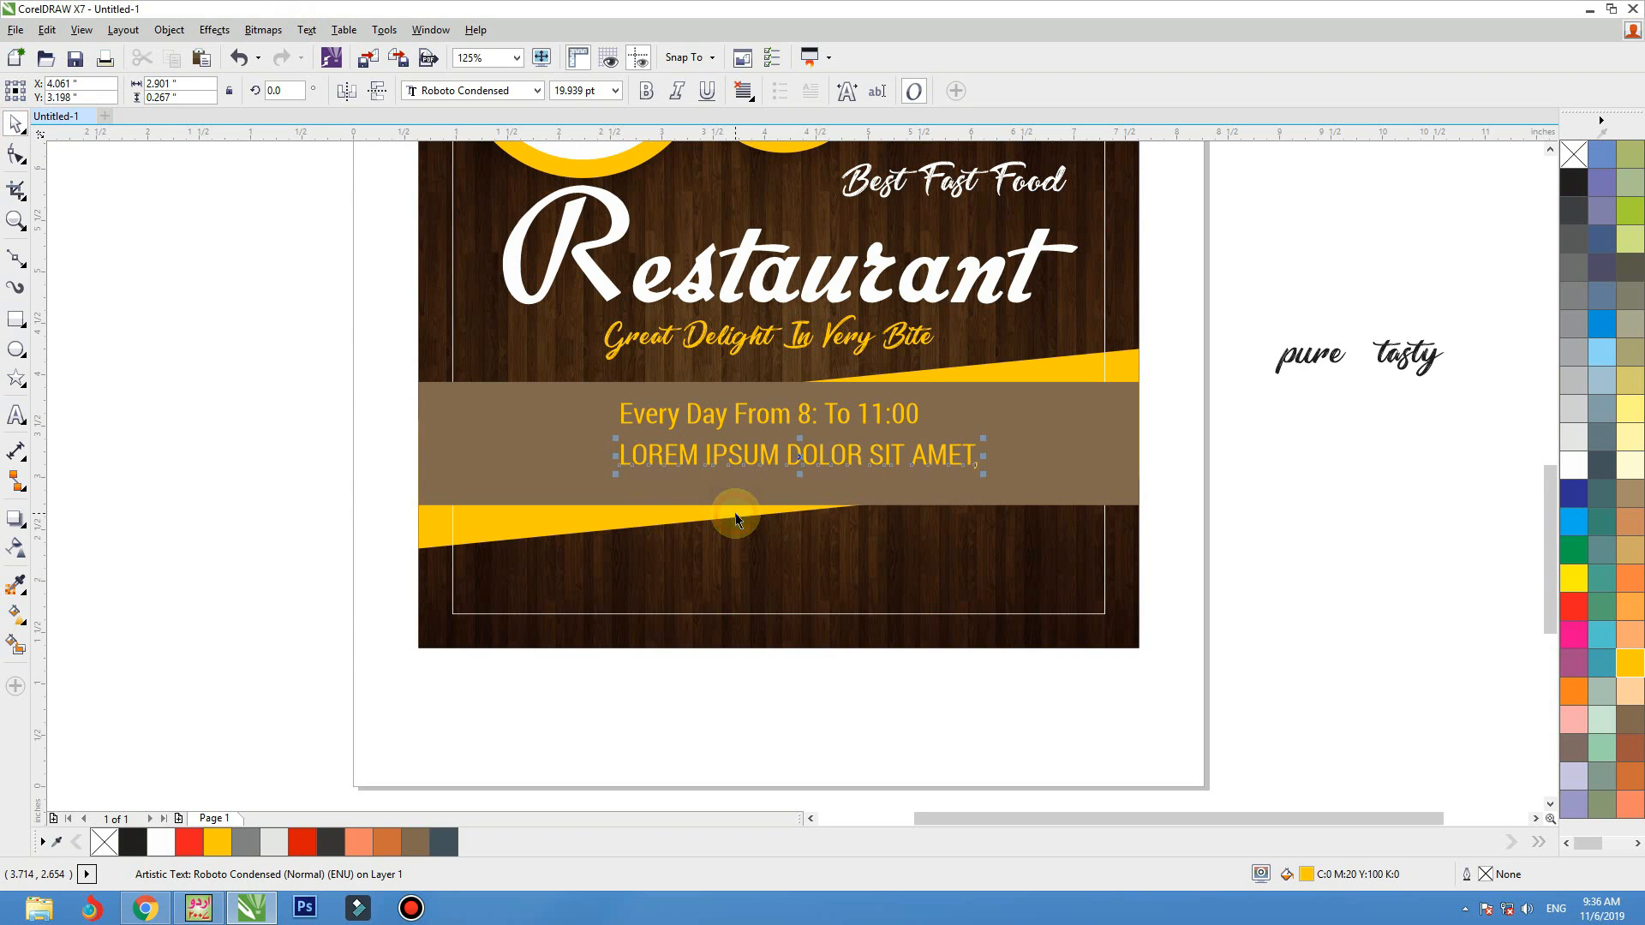
pyautogui.moveTo(846, 462); pyautogui.dragTo(829, 457)
# Color both brown-band text lines white, enlarge them to about 22.3 pt and center them on the band
pyautogui.keyDown('shift'); pyautogui.click(835, 413); pyautogui.keyUp('shift')
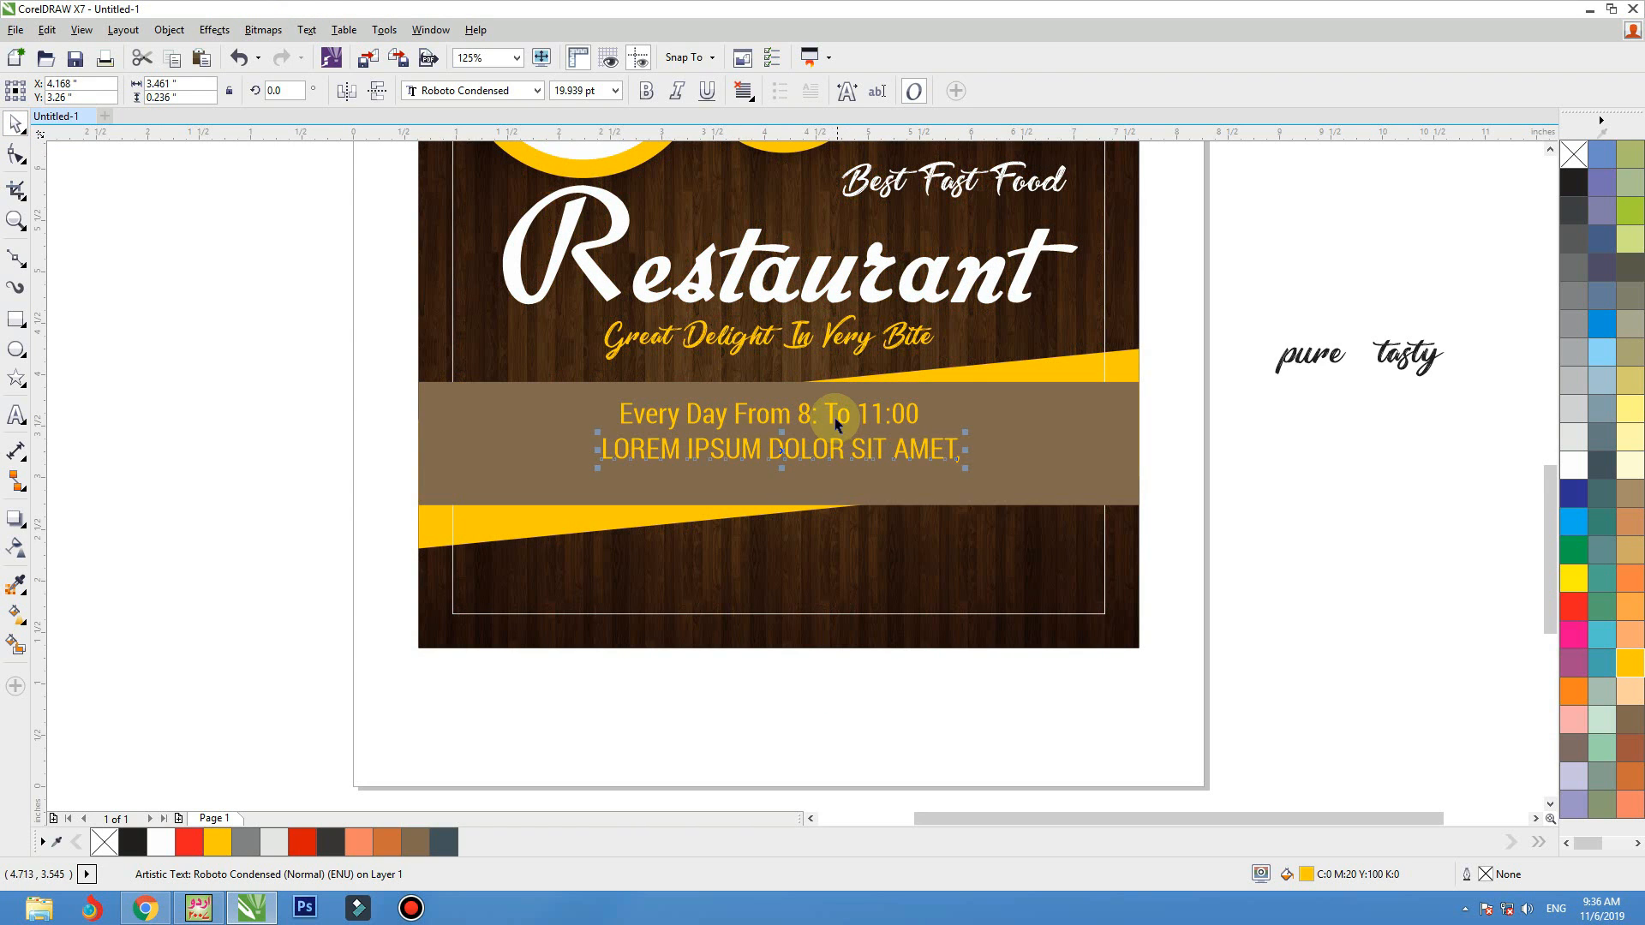
pyautogui.click(1573, 465)
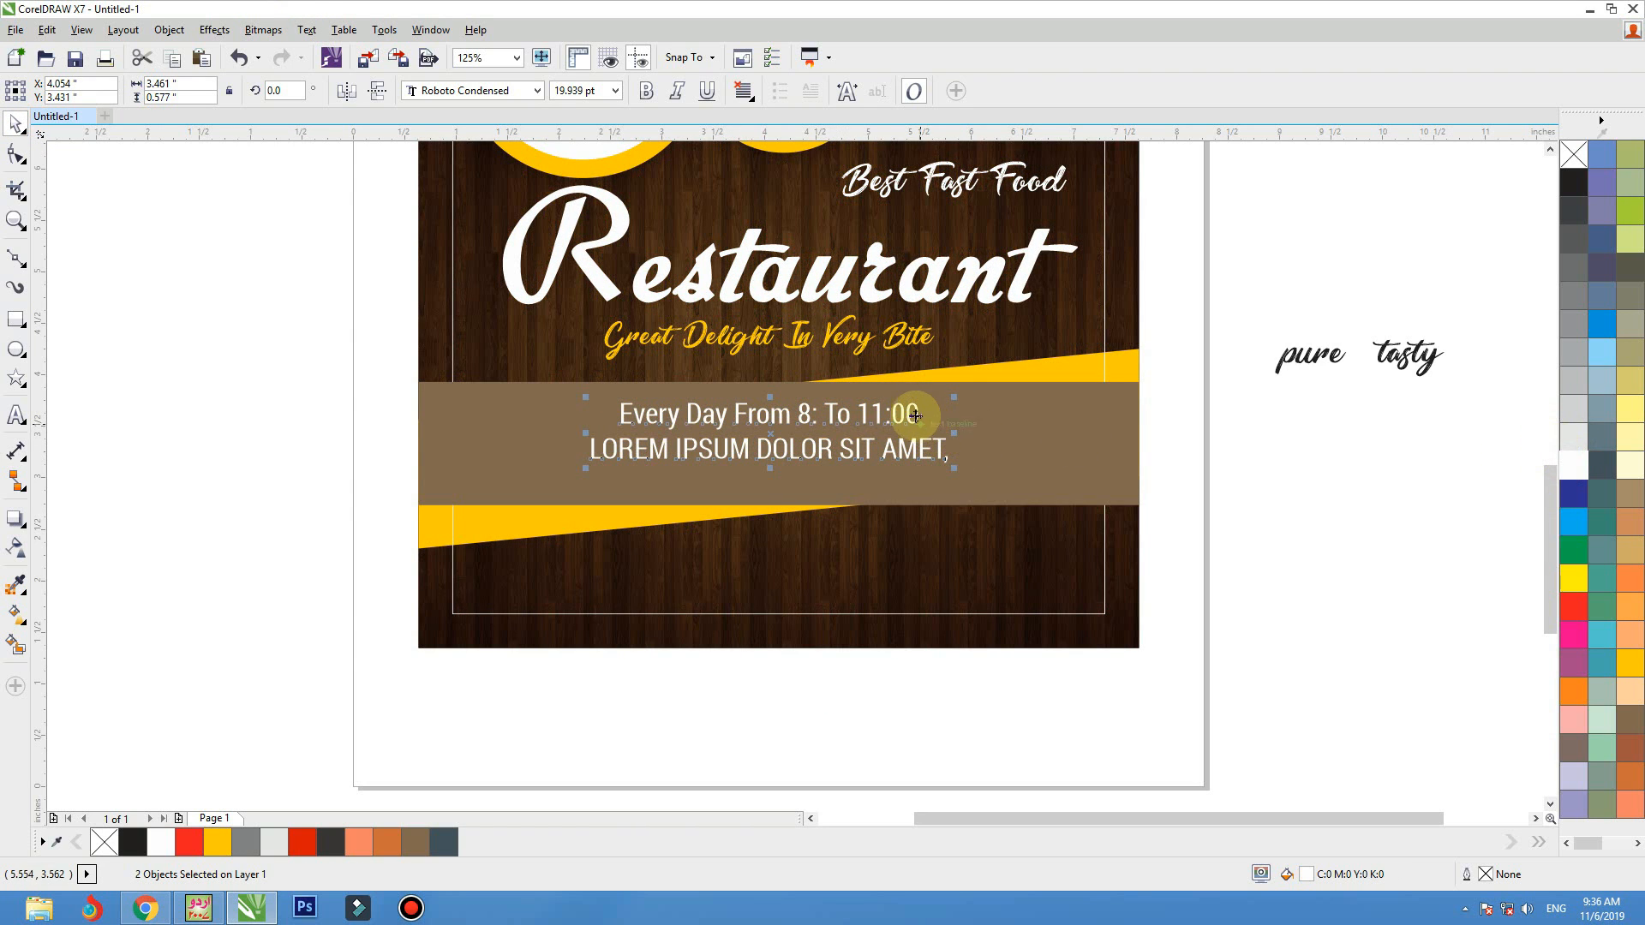
pyautogui.moveTo(904, 415); pyautogui.dragTo(1002, 392)
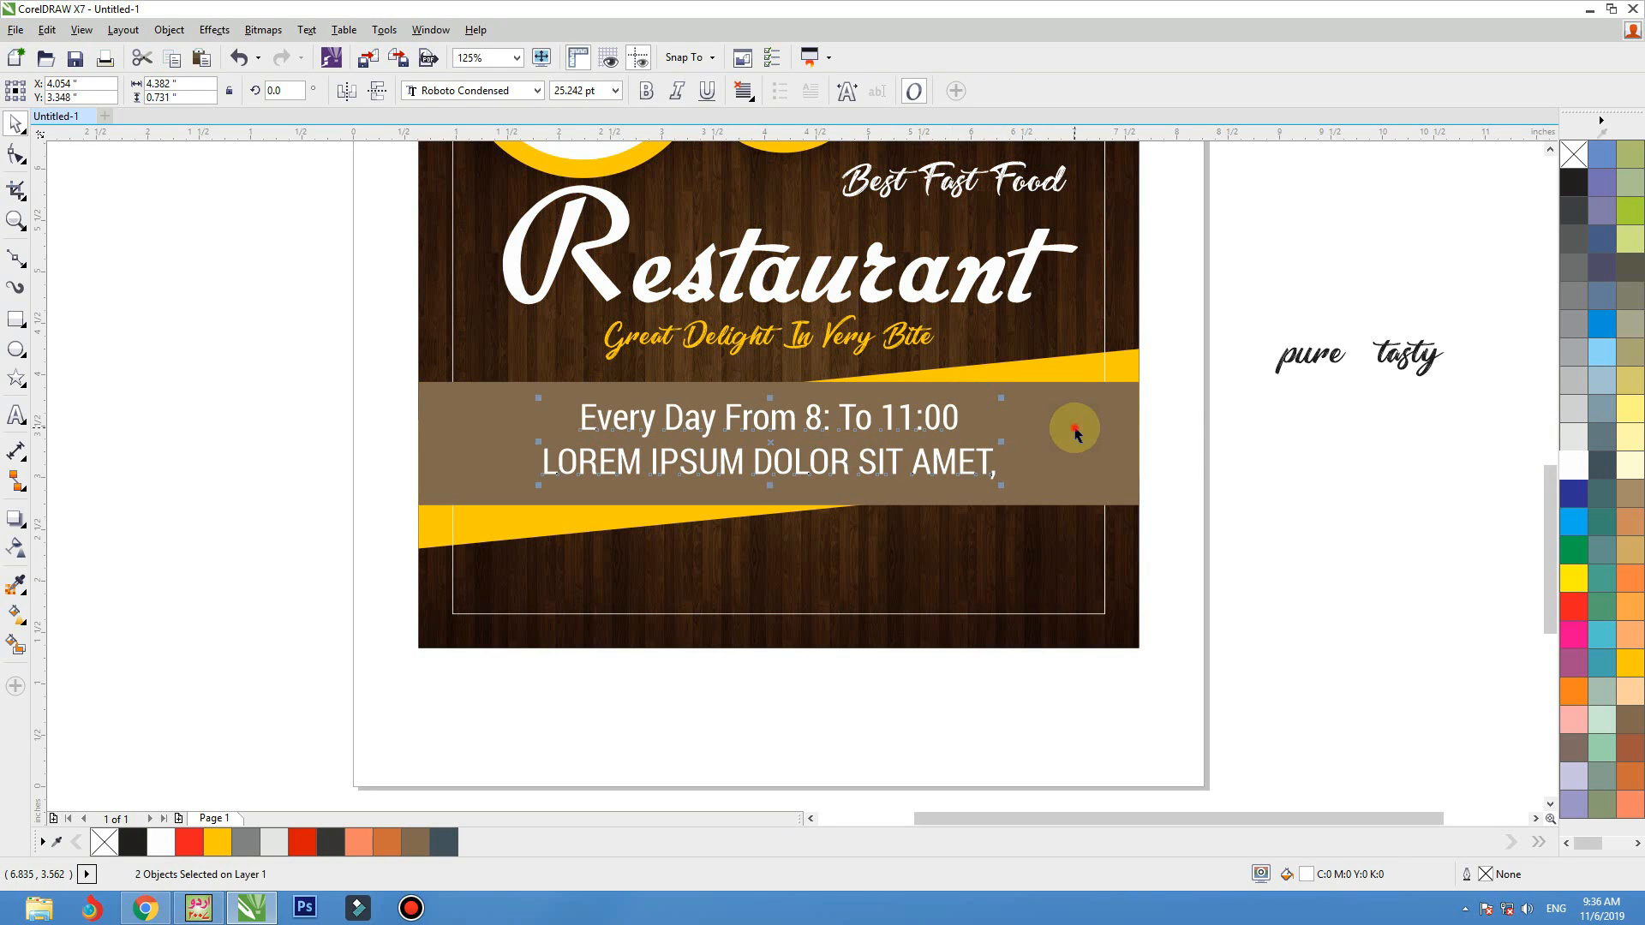
pyautogui.click(1207, 437)
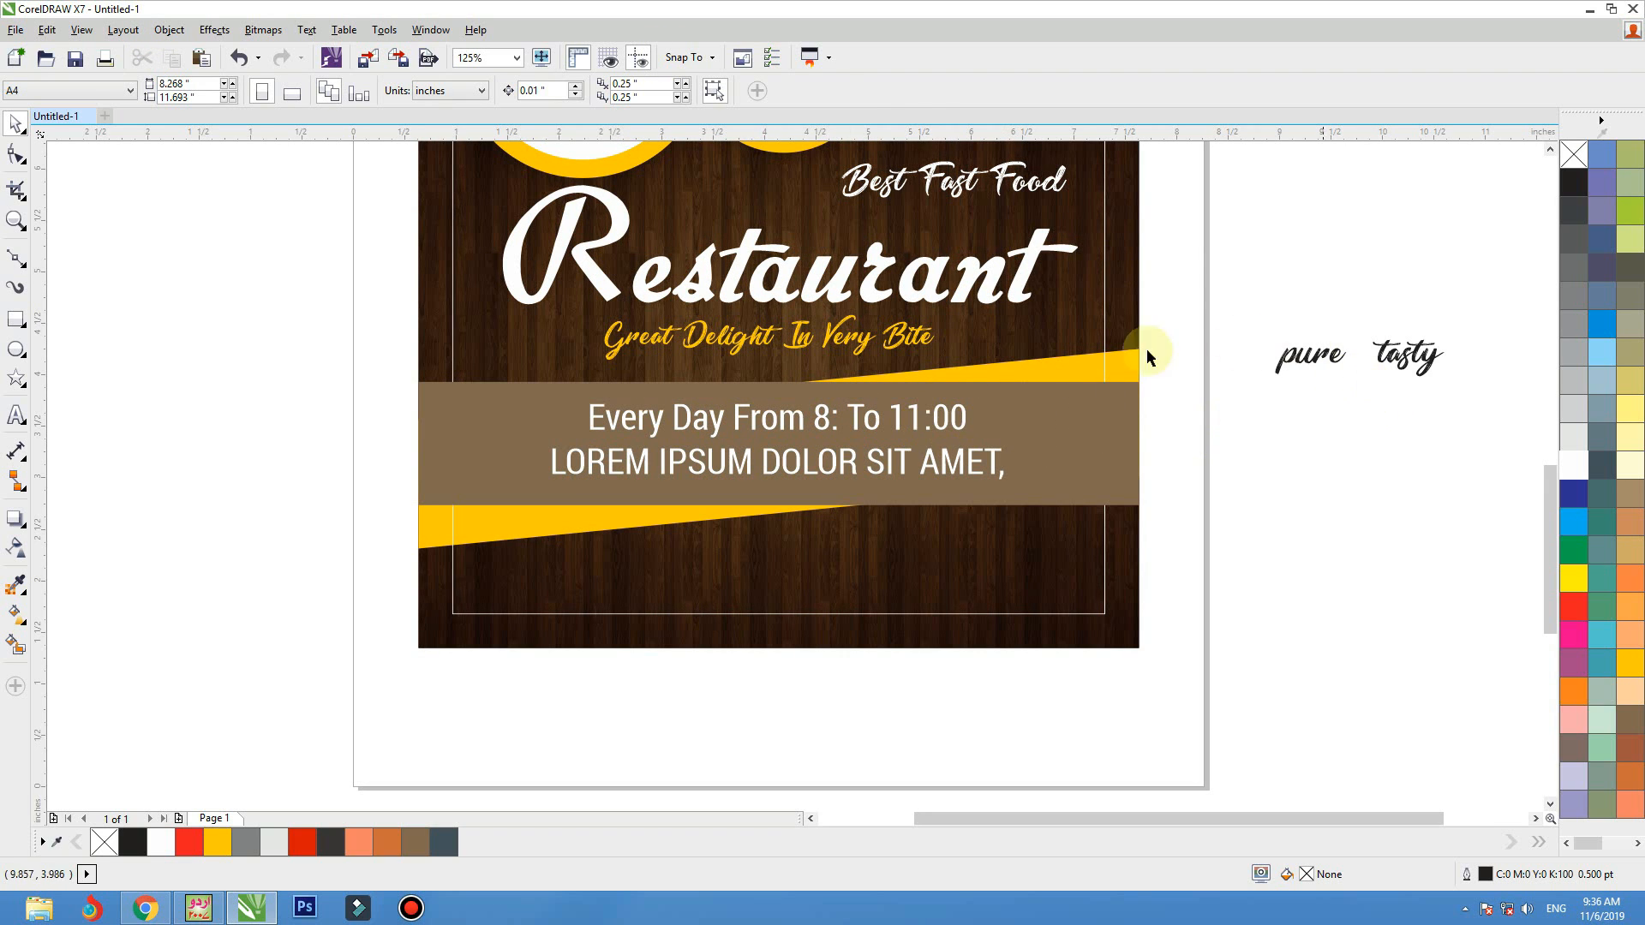
# Duplicate the opening-hours line onto the wood area below the brown band and replace the copy's text with the phone number
pyautogui.moveTo(909, 541)
pyautogui.mouseDown()
pyautogui.moveTo(902, 565)
pyautogui.moveTo(938, 540)
pyautogui.mouseUp()
pyautogui.rightClick(902, 564)
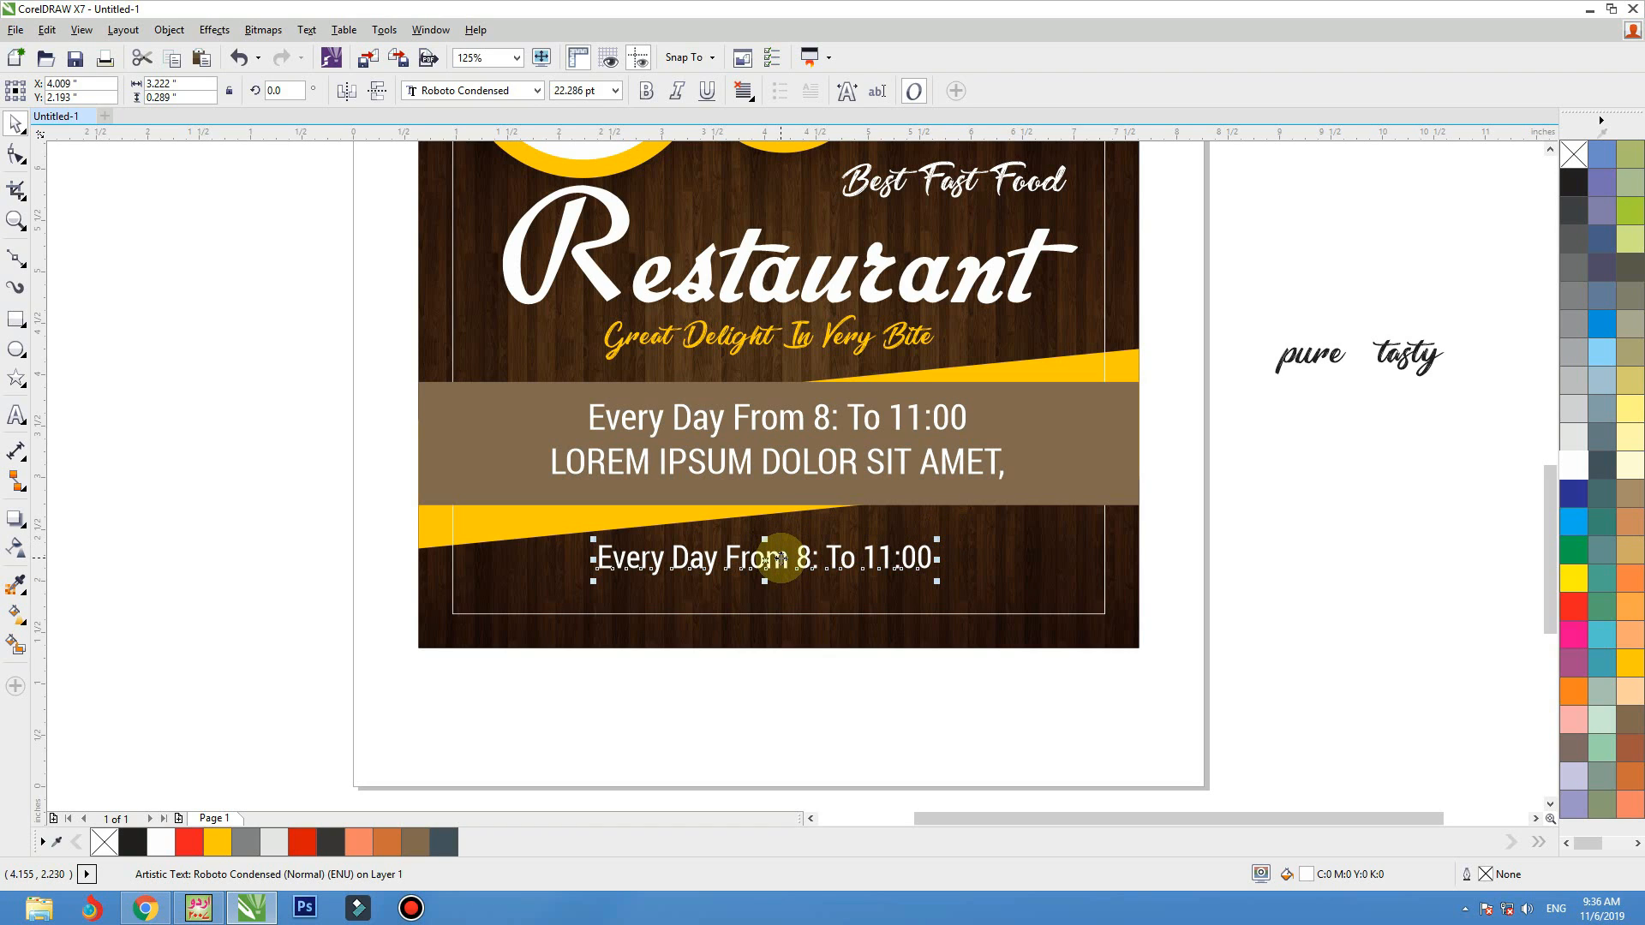
pyautogui.doubleClick(780, 558)
pyautogui.write('00 123 4')
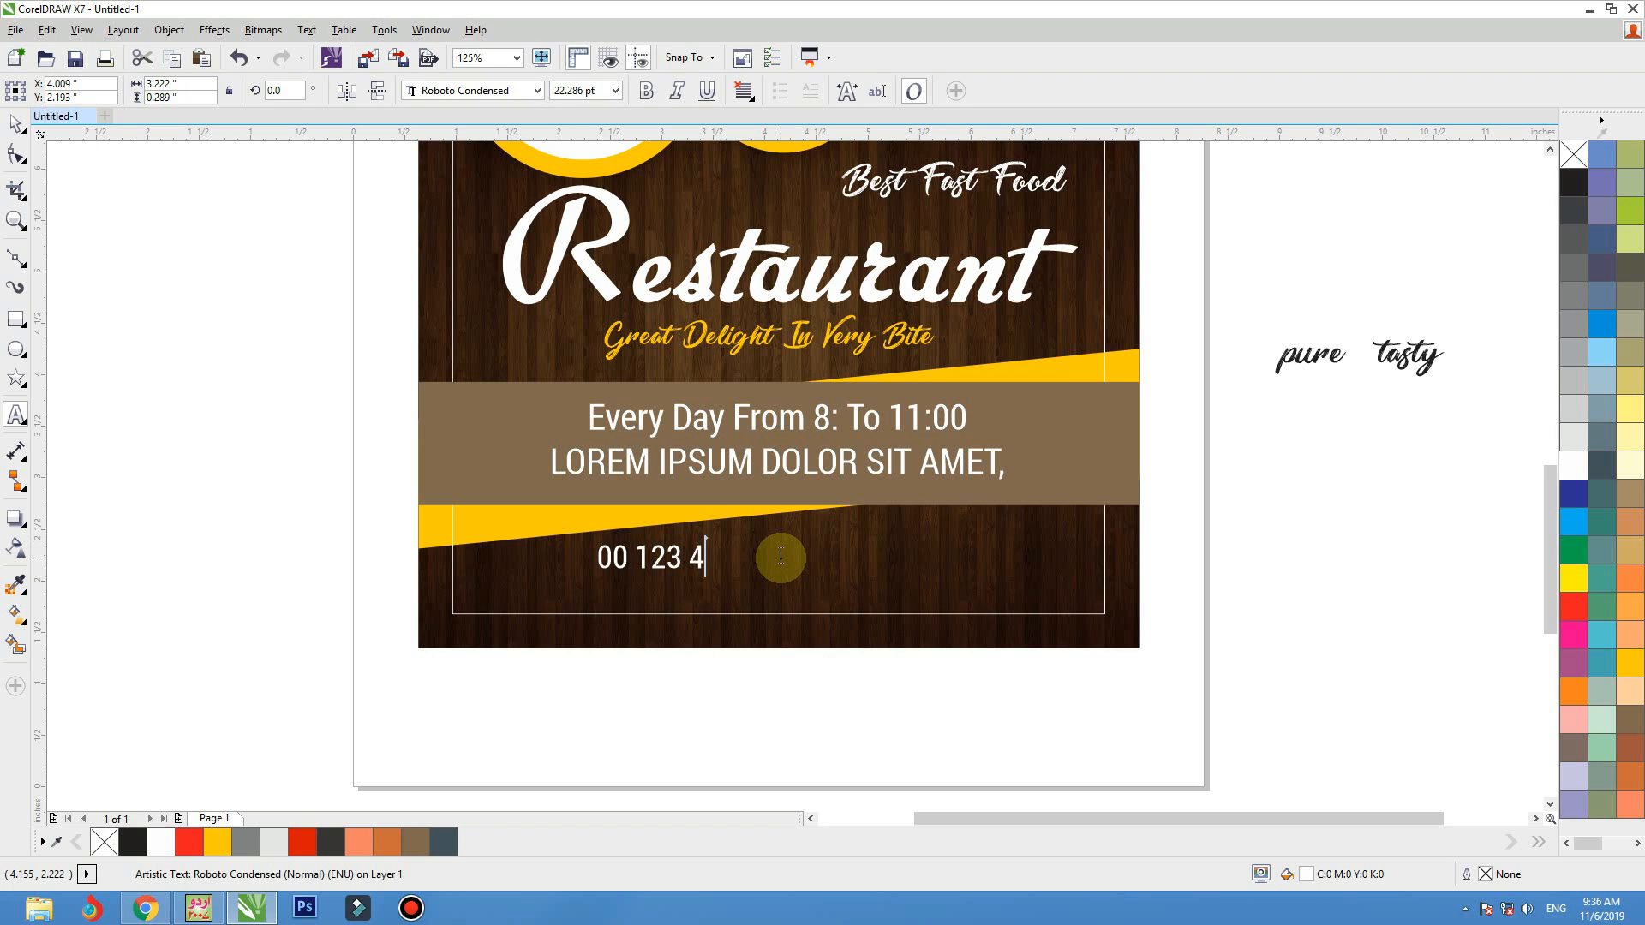
pyautogui.write('56 0')
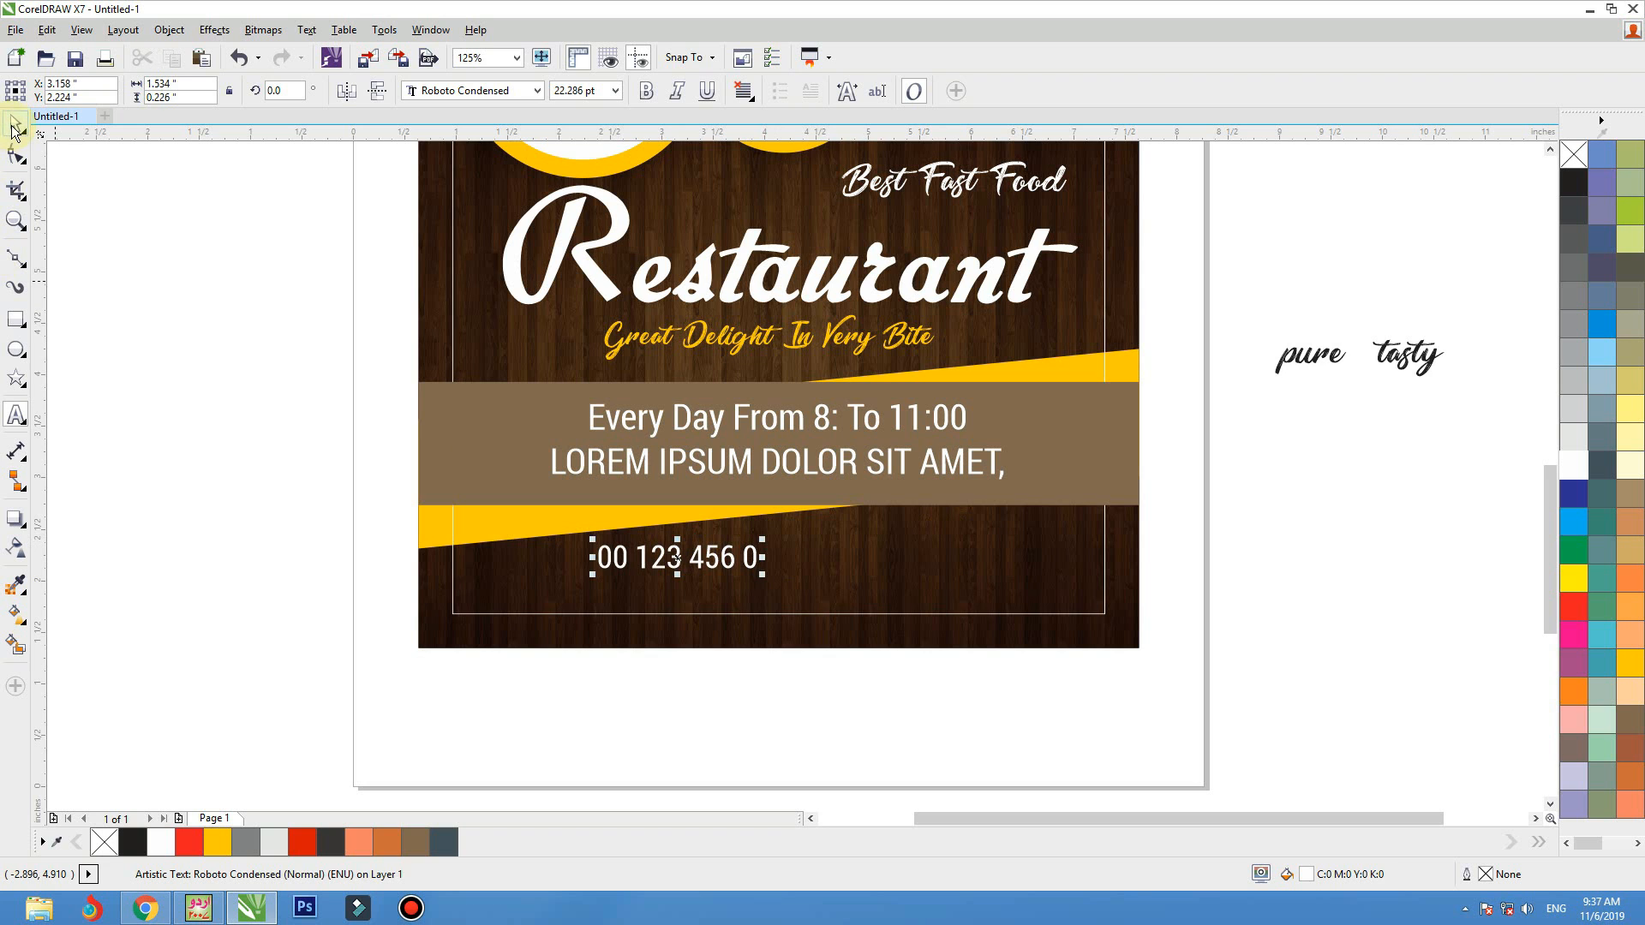
# Center the phone number horizontally on the flyer
pyautogui.click(15, 129)
pyautogui.keyDown('shift'); pyautogui.click(757, 639); pyautogui.keyUp('shift')
pyautogui.press('c')
pyautogui.click(759, 683)
pyautogui.click(799, 567)
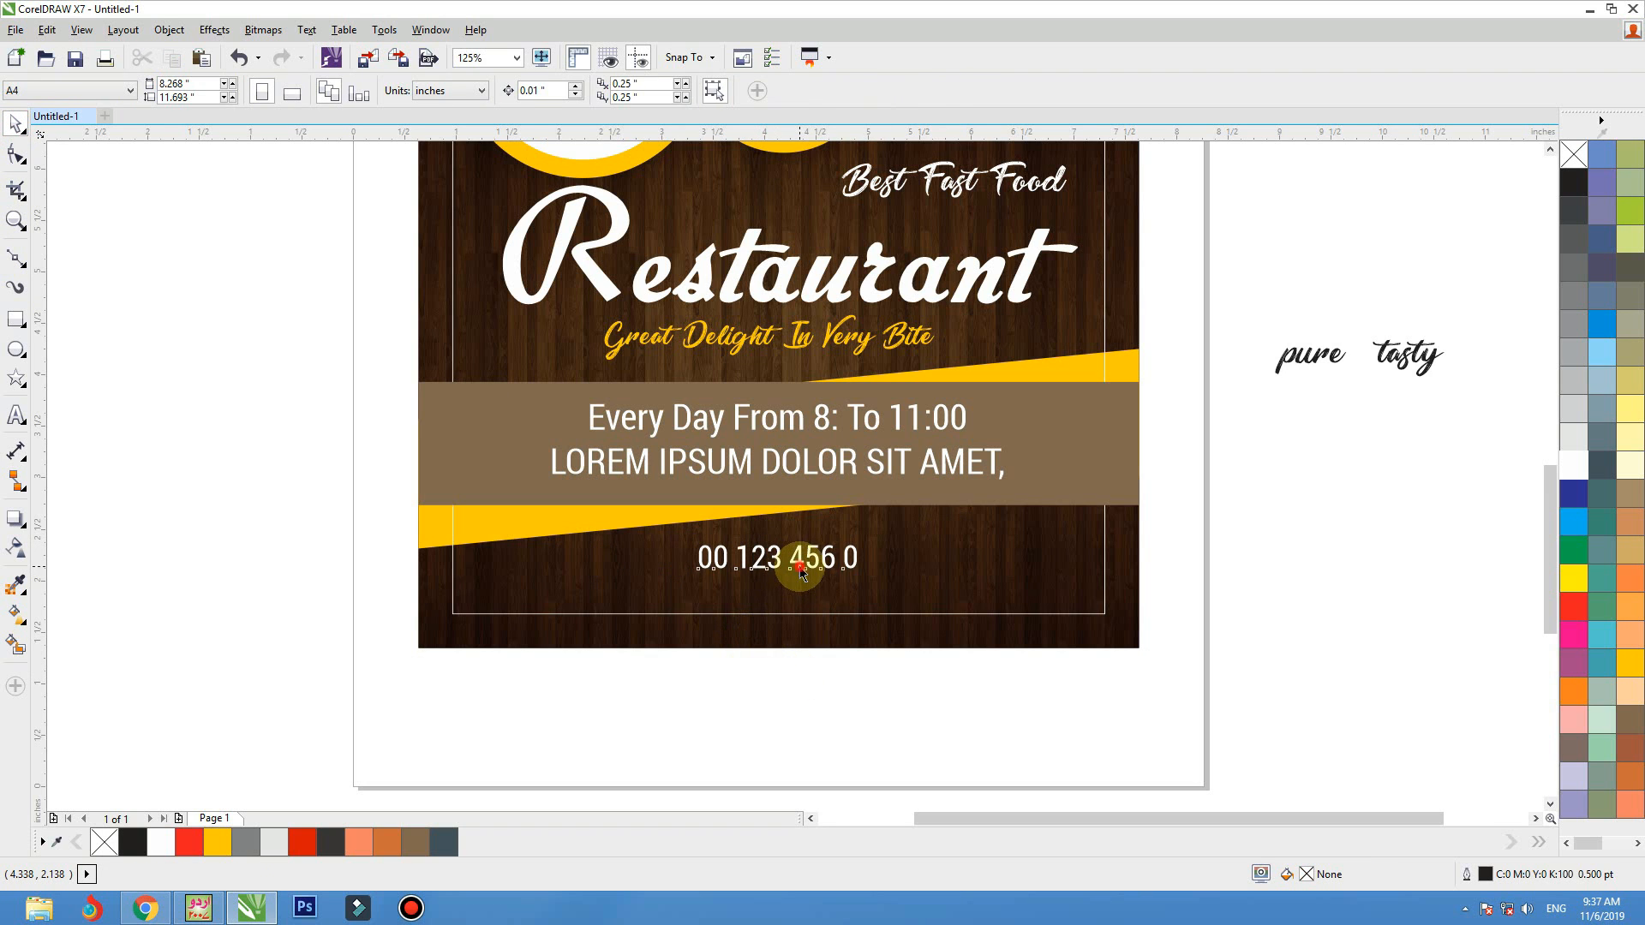
pyautogui.moveTo(799, 567); pyautogui.dragTo(798, 603)
pyautogui.doubleClick(799, 602)
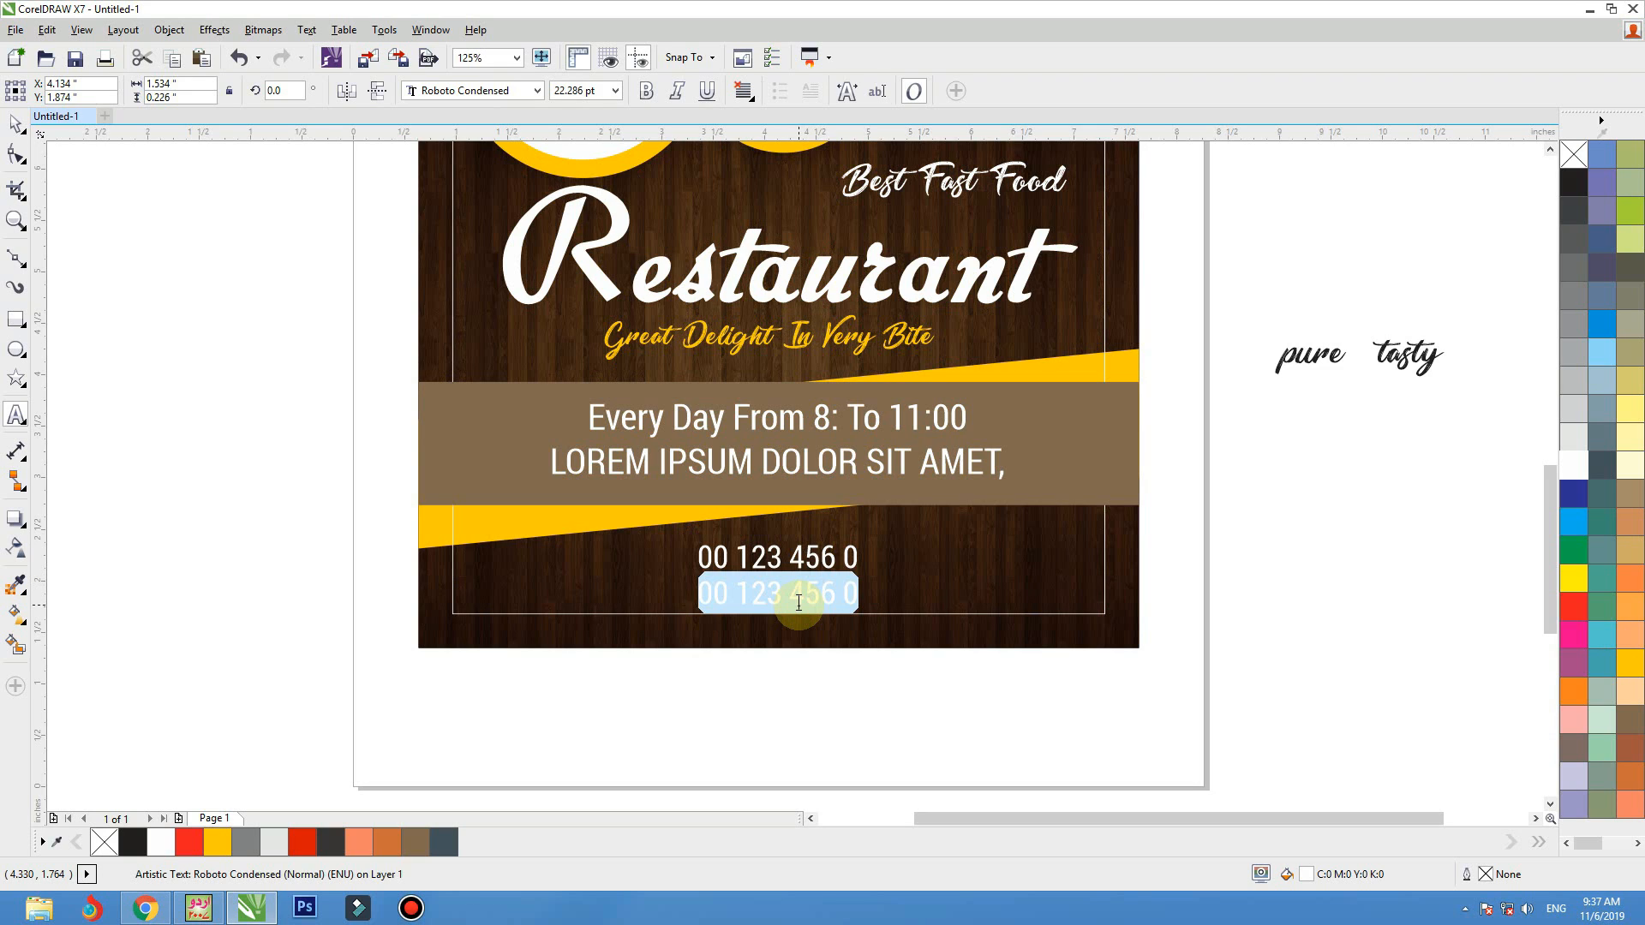
pyautogui.write('W')
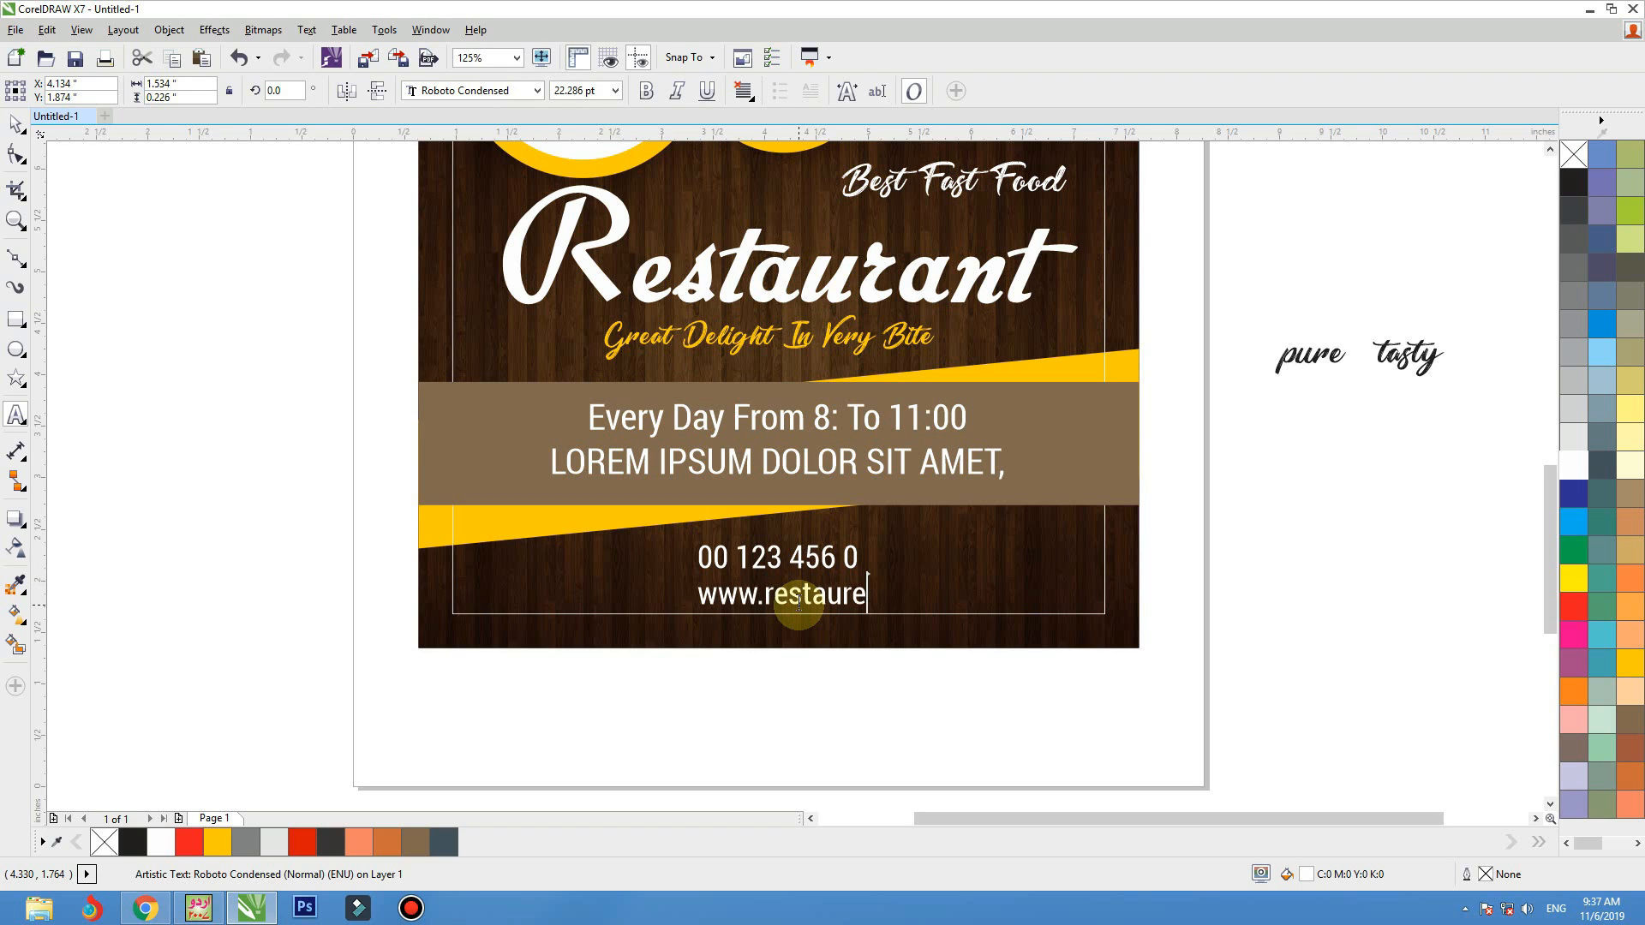
pyautogui.click(798, 600)
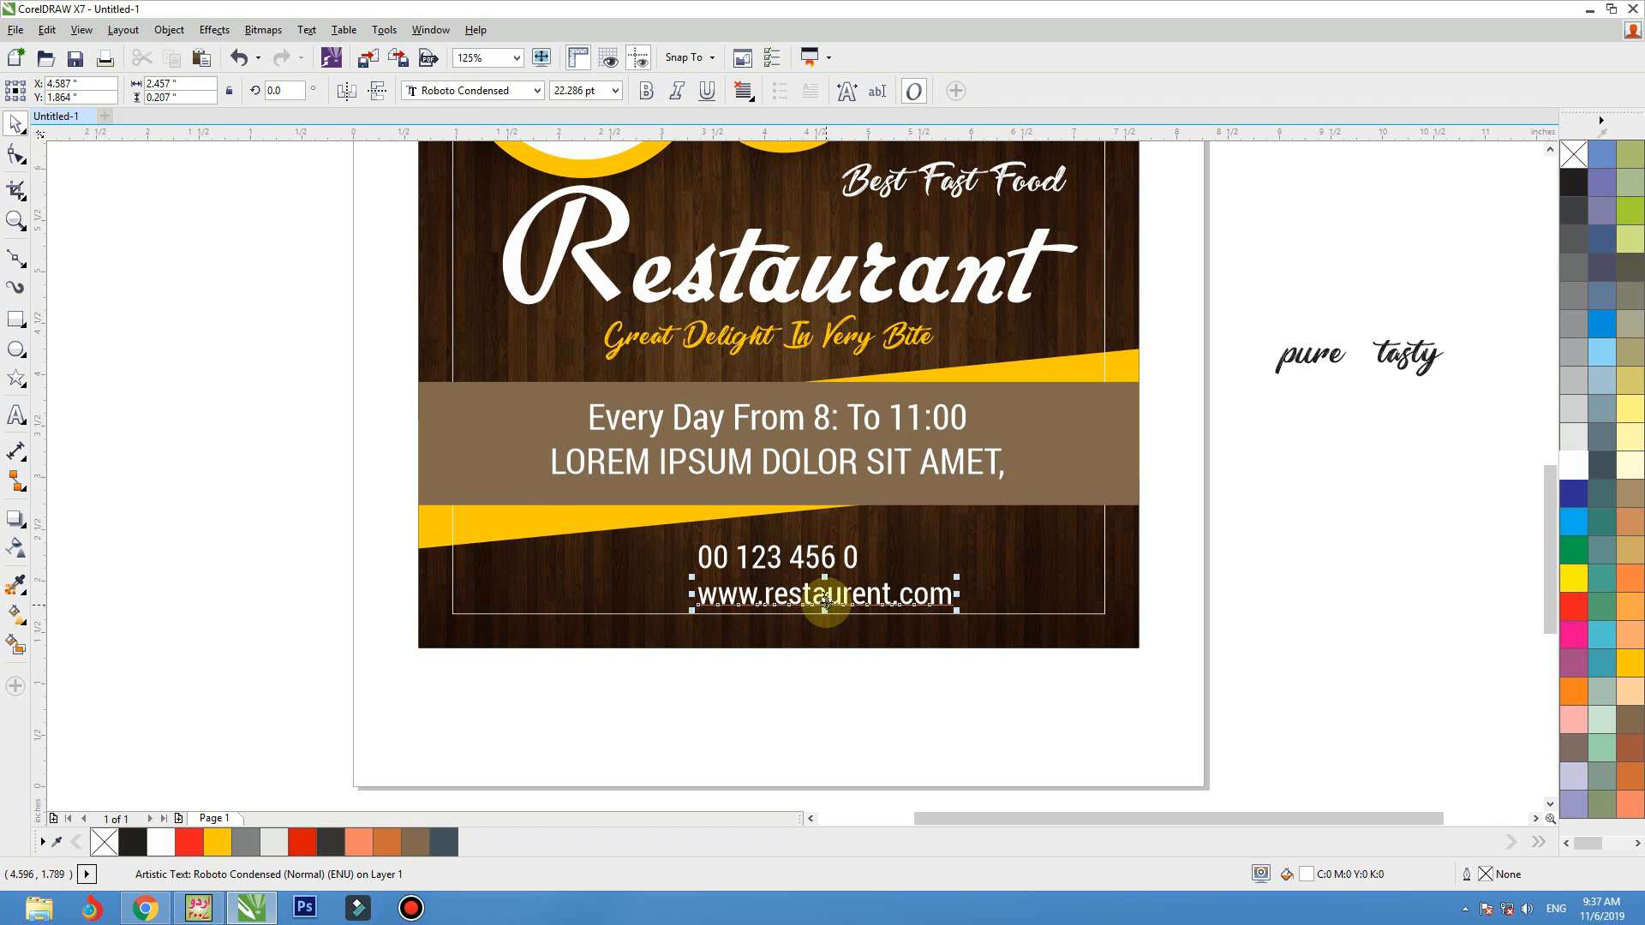
# Move the web address to the left margin and merge the phone number into its line after a "|" separator
pyautogui.moveTo(824, 598); pyautogui.dragTo(588, 604)
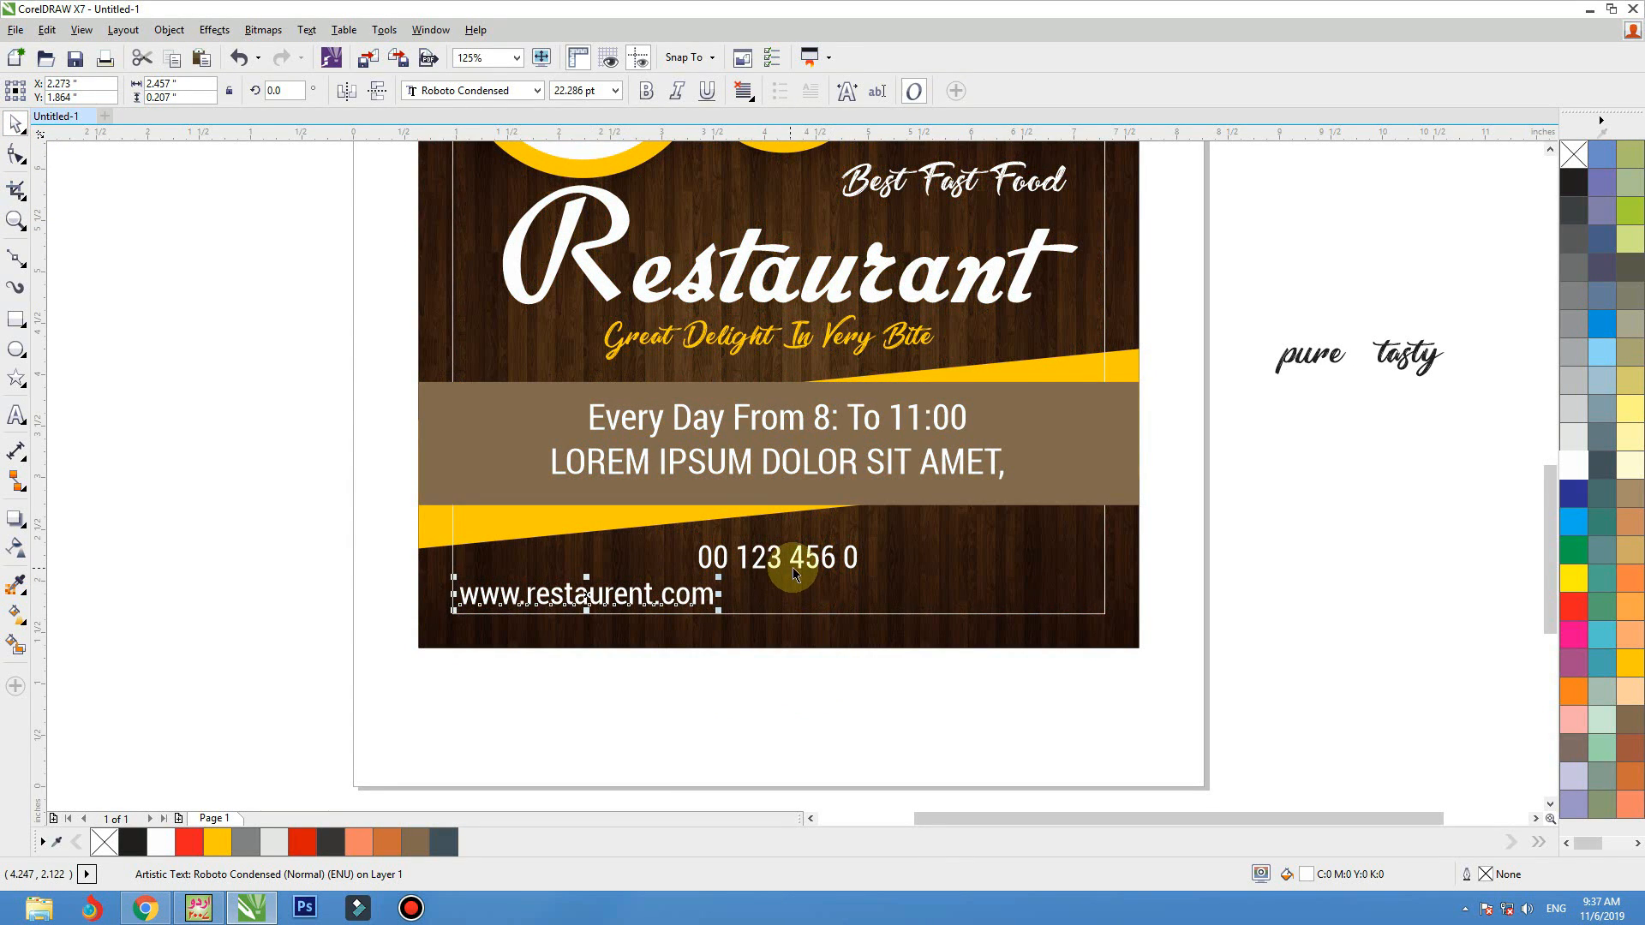
pyautogui.moveTo(799, 565); pyautogui.dragTo(840, 600)
pyautogui.press('F8')
pyautogui.hotkey('ctrl', 'a')
pyautogui.hotkey('ctrl', 'c')
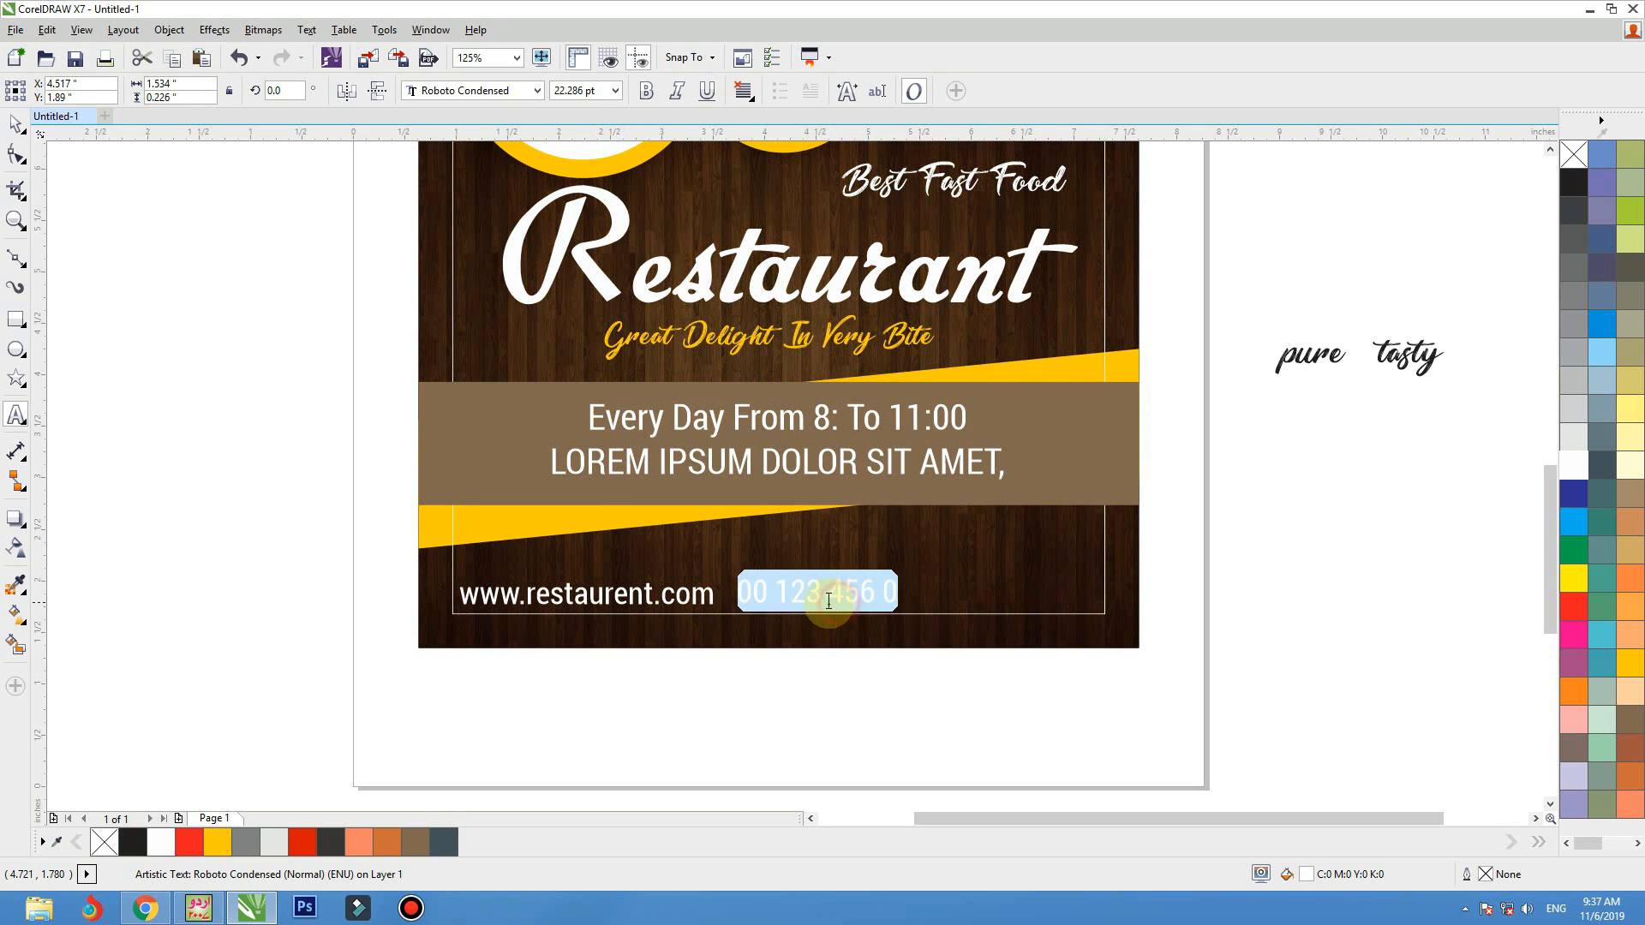
pyautogui.press('BackSpace')
pyautogui.click(715, 594)
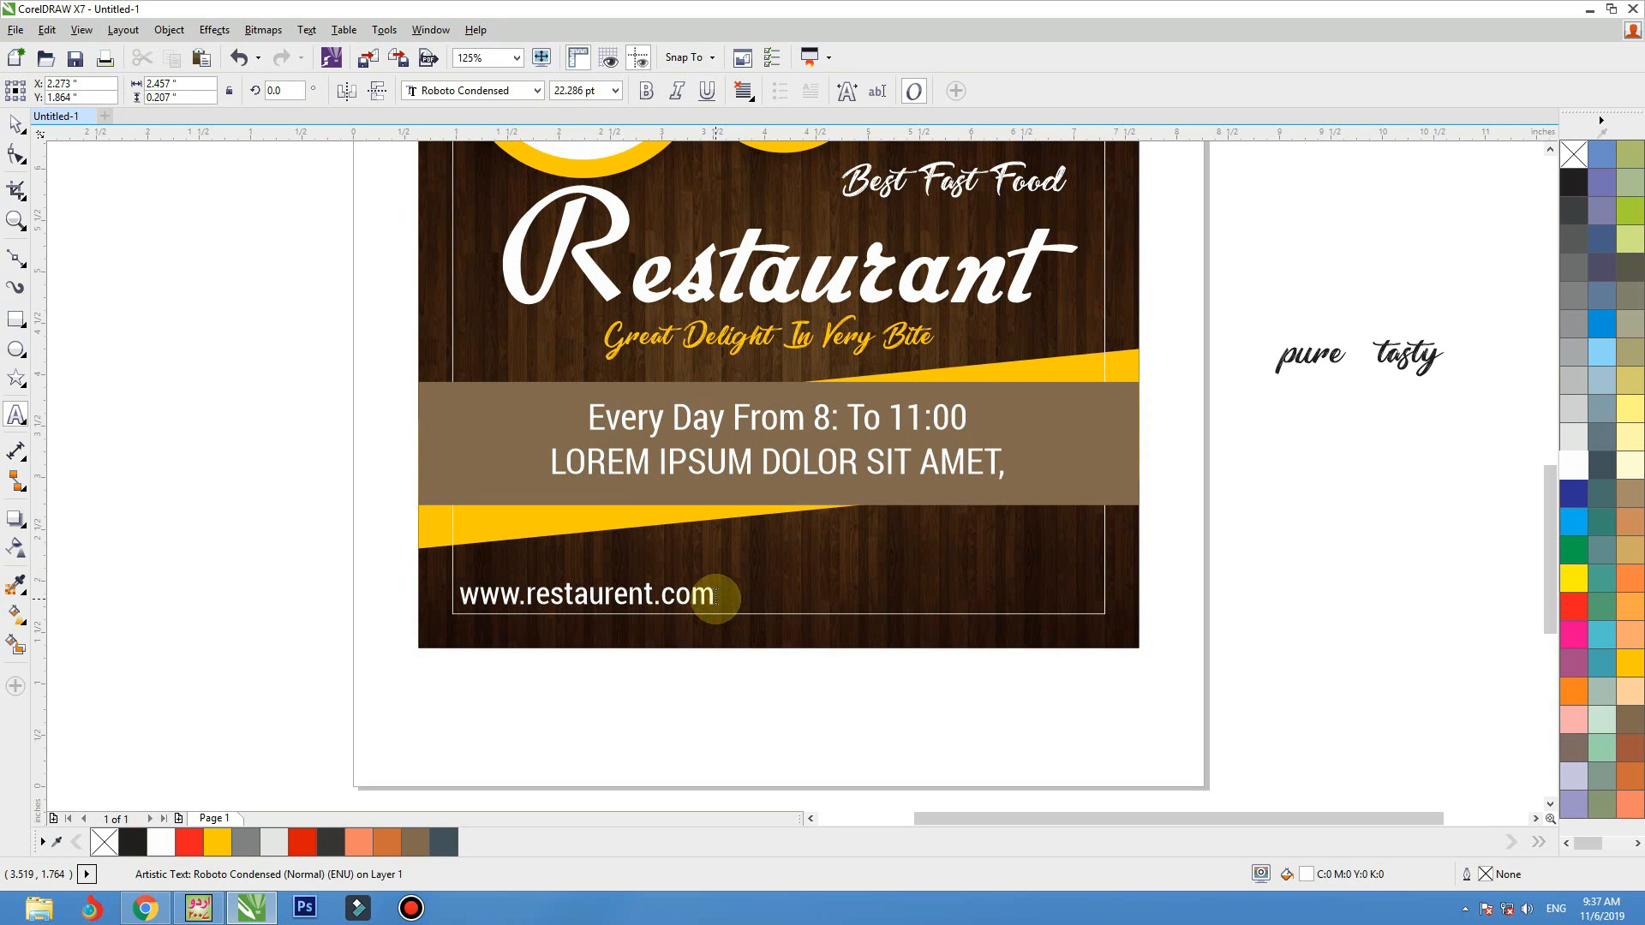
pyautogui.hotkey('ctrl', 'a')
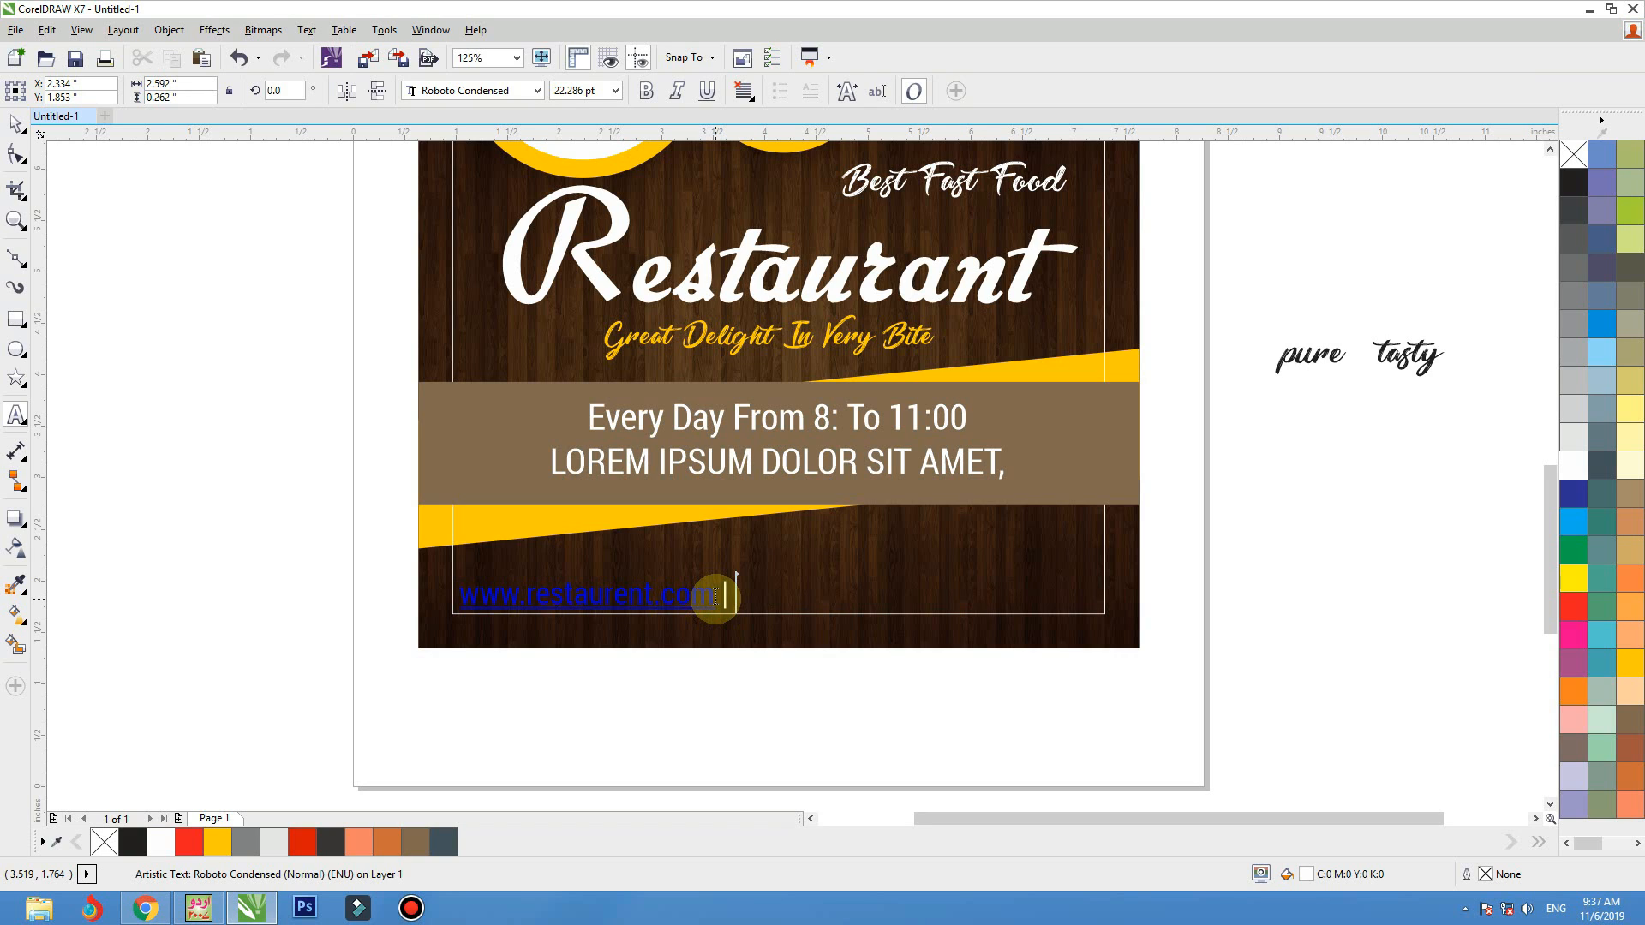
pyautogui.hotkey('ctrl', 'v')
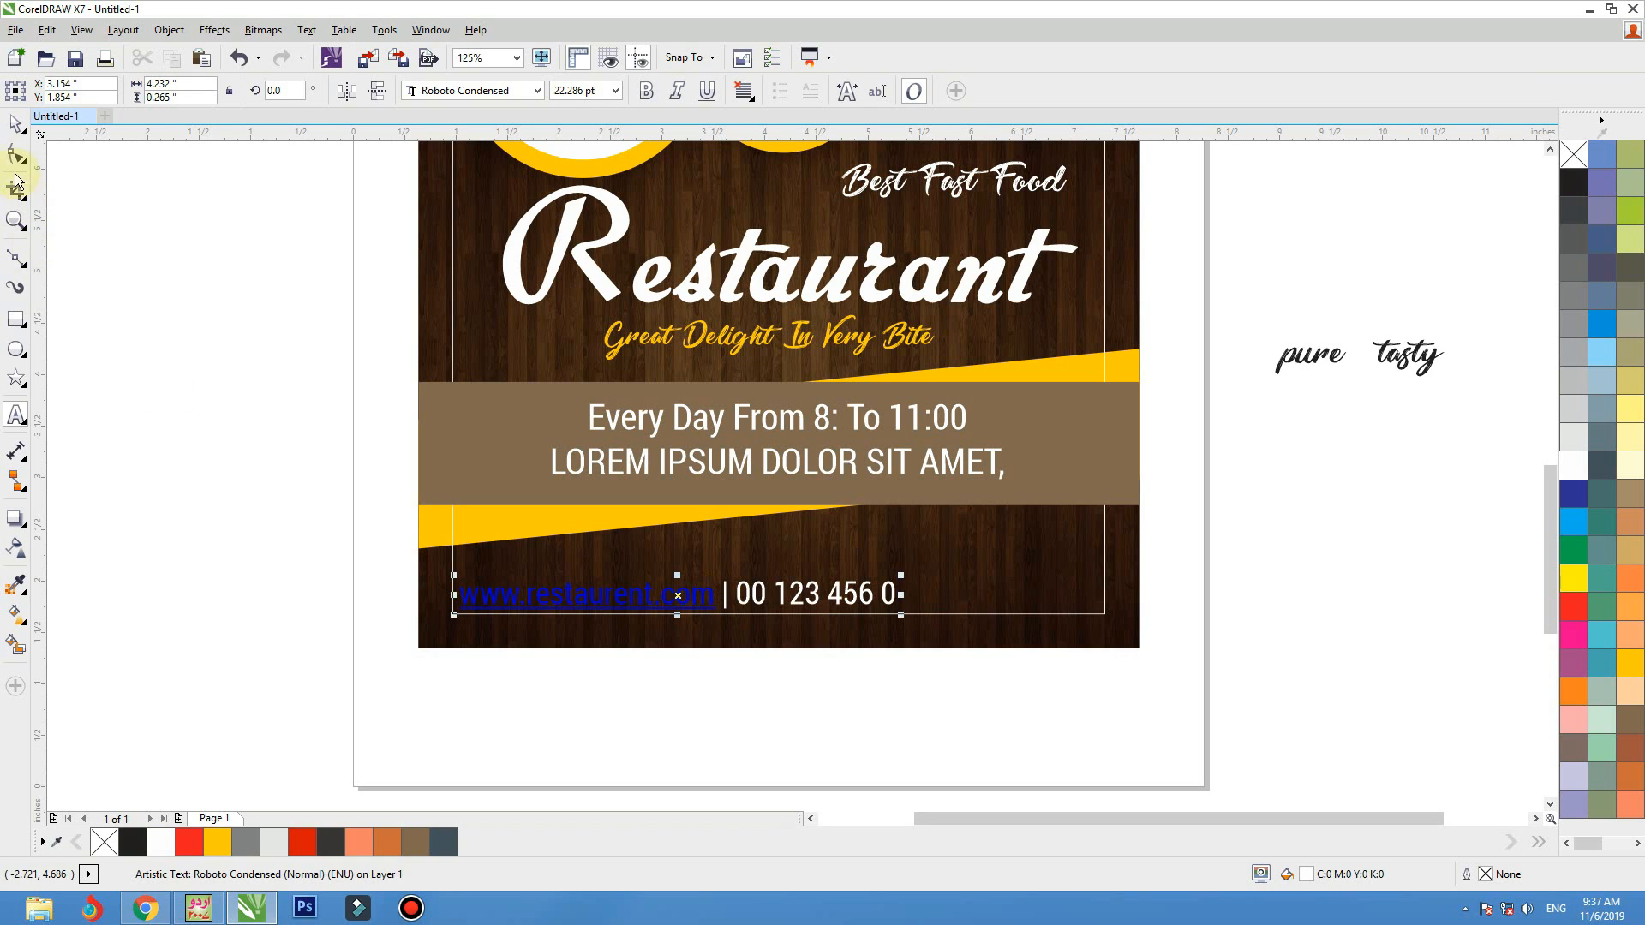
pyautogui.click(17, 125)
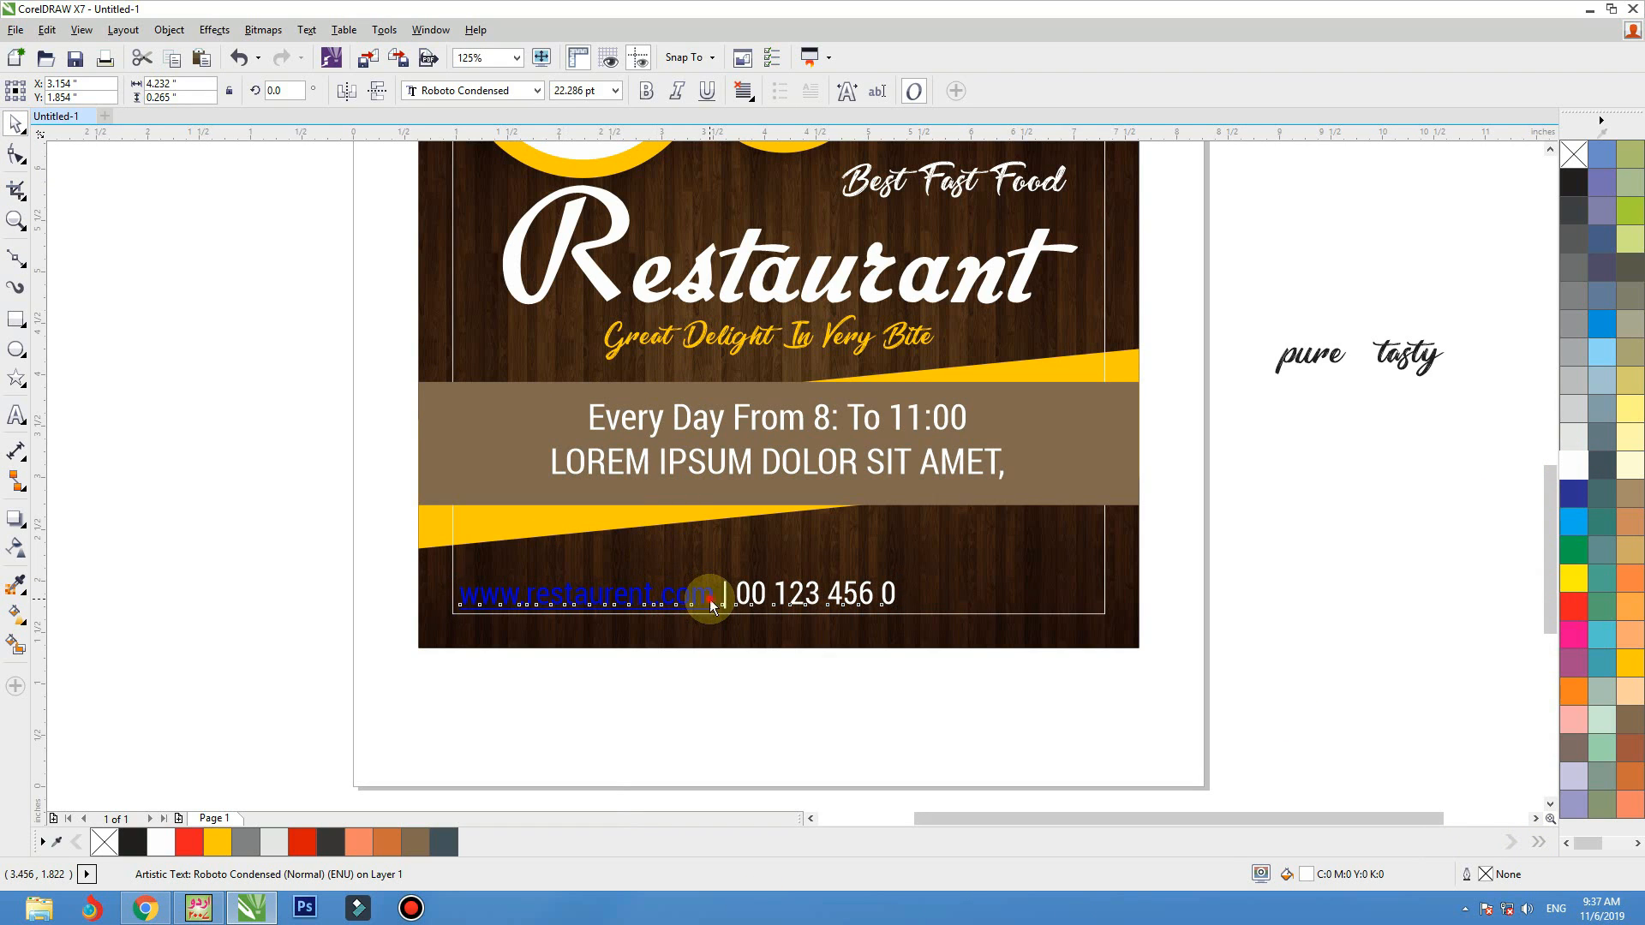
# Cut the hyperlinked web address out of the contact line and paste it as separate text below the flyer
pyautogui.doubleClick(710, 600)
pyautogui.moveTo(710, 600); pyautogui.dragTo(459, 599)
pyautogui.hotkey('ctrl', 'x')
pyautogui.click(445, 685)
pyautogui.hotkey('ctrl', 'v')
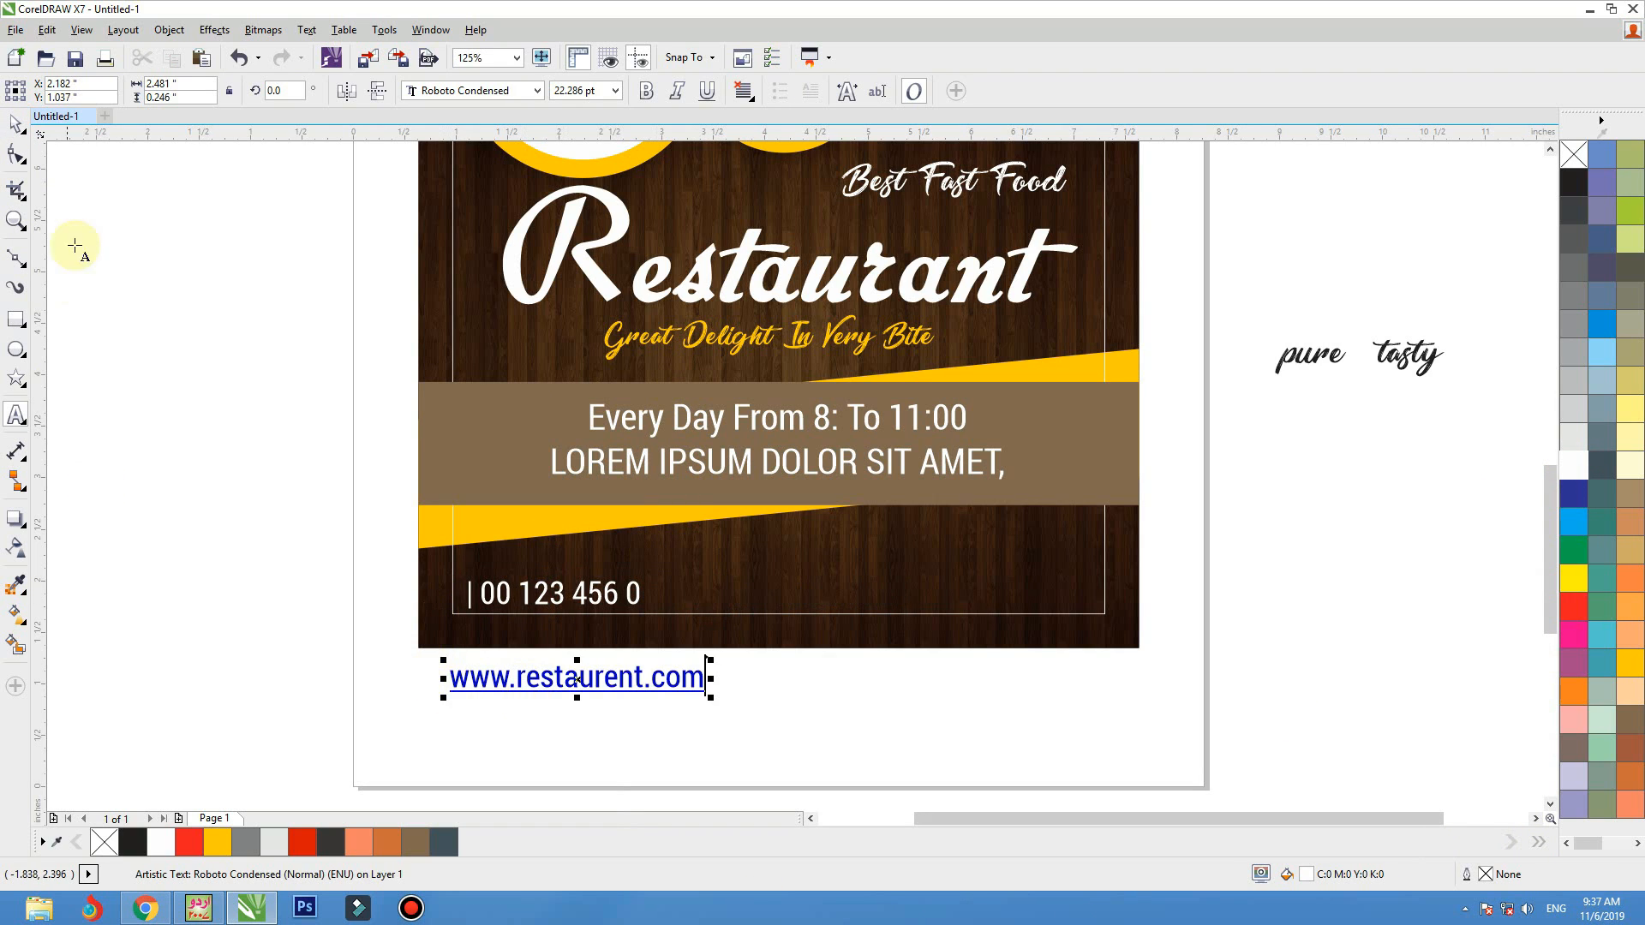
pyautogui.click(17, 124)
pyautogui.click(707, 92)
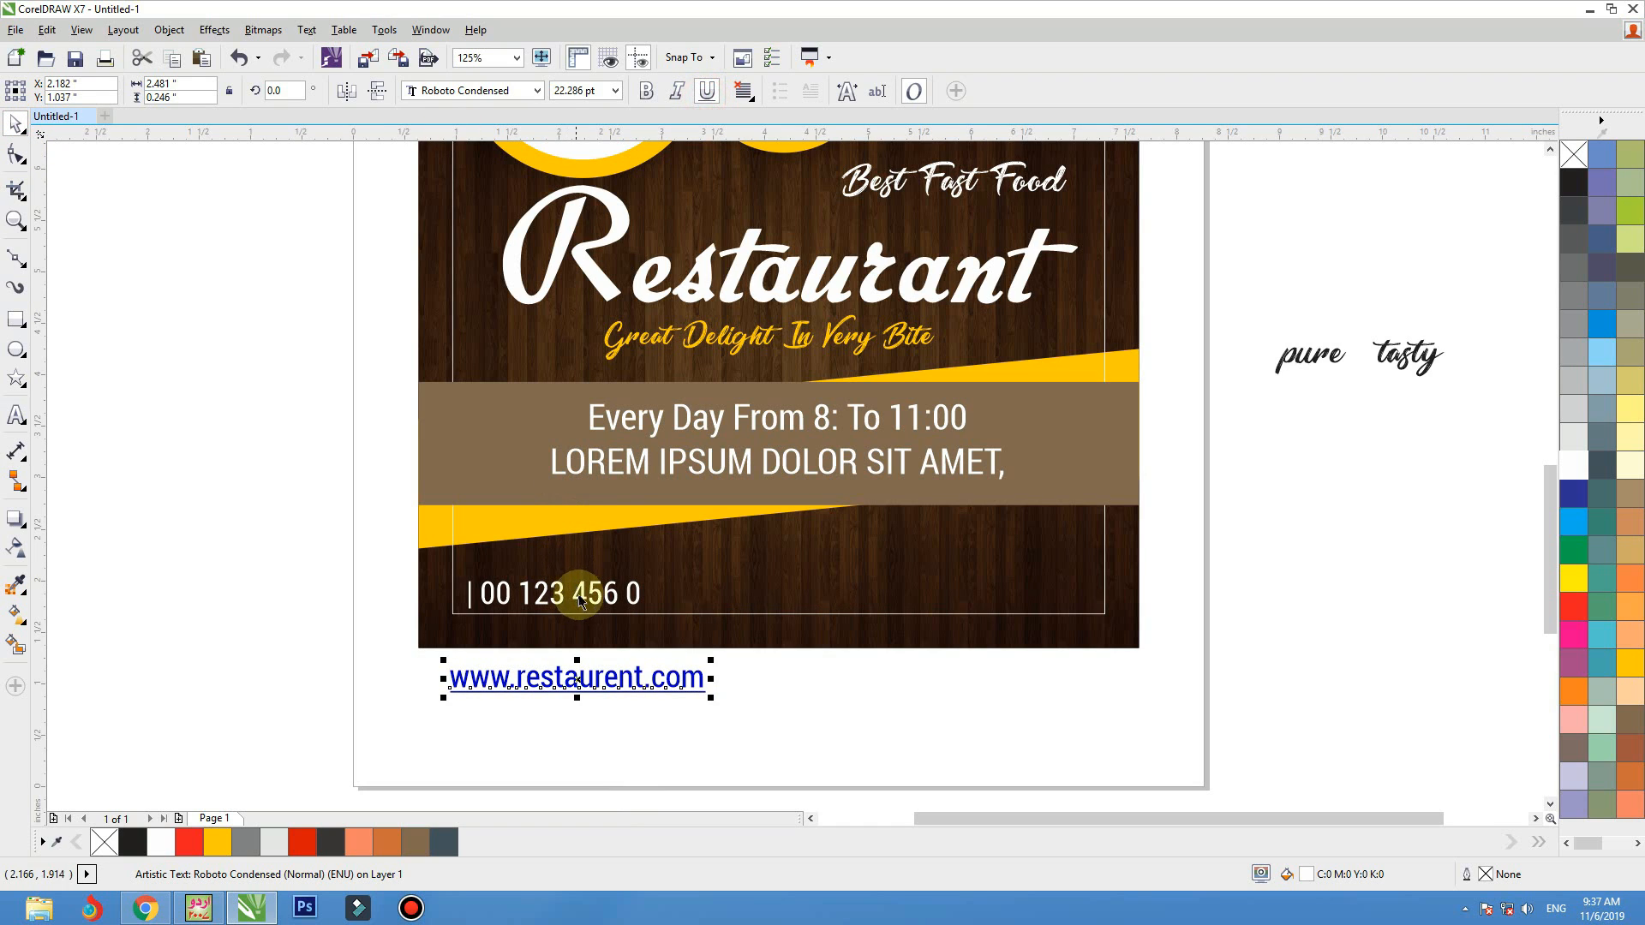
pyautogui.click(514, 593)
pyautogui.doubleClick(468, 593)
pyautogui.write('w')
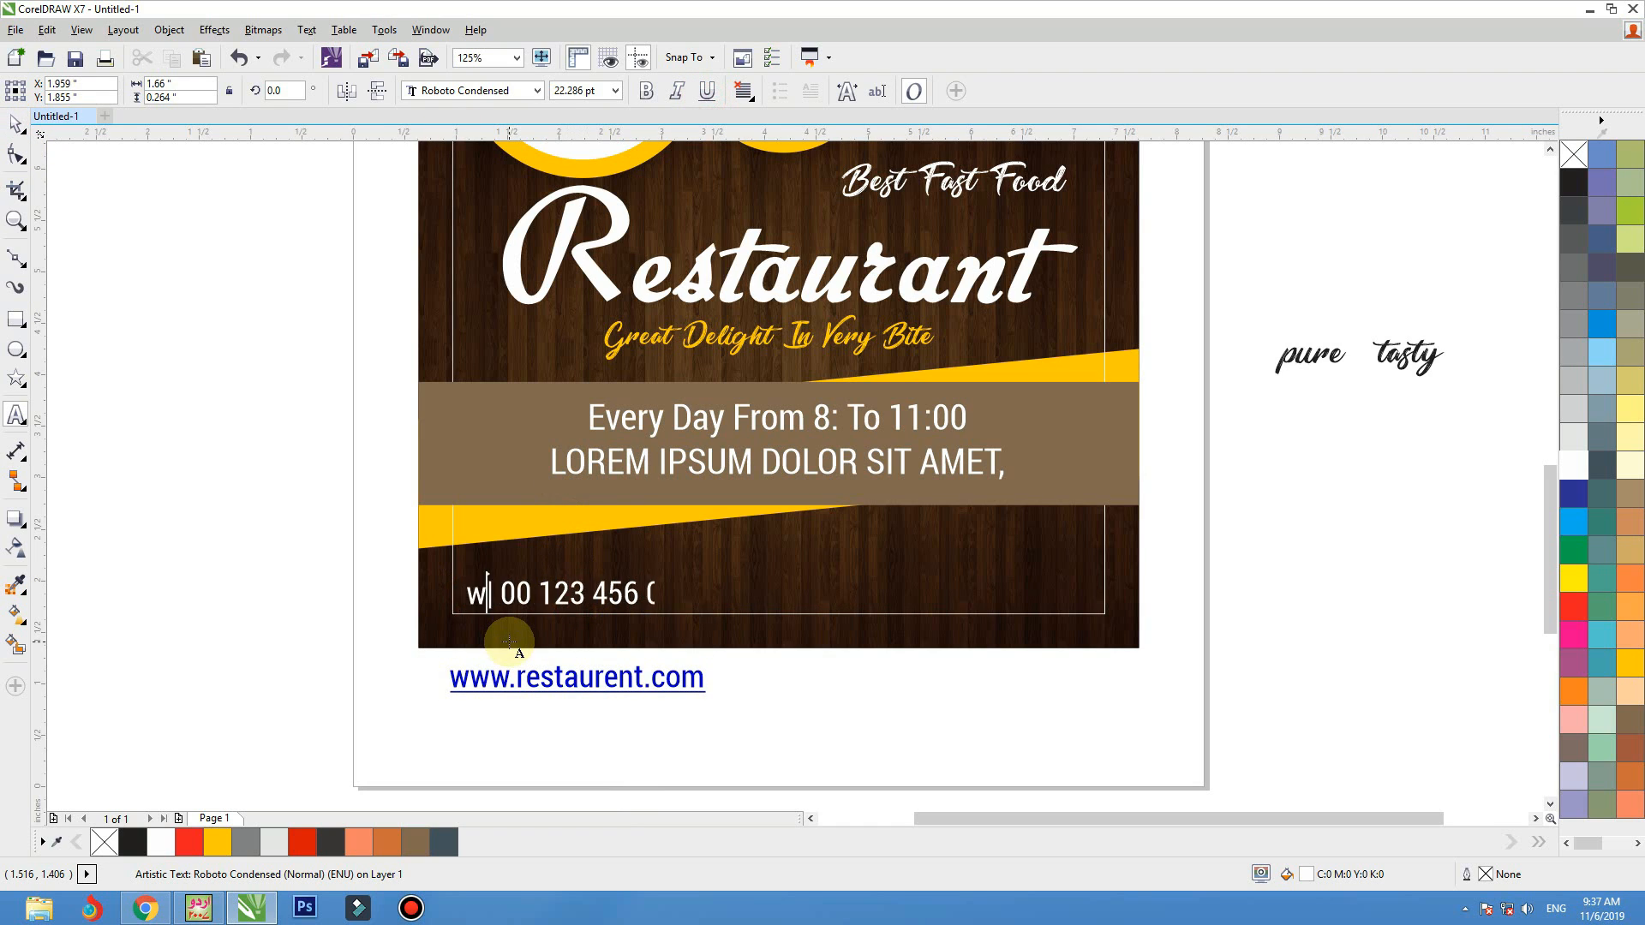
pyautogui.write('ww')
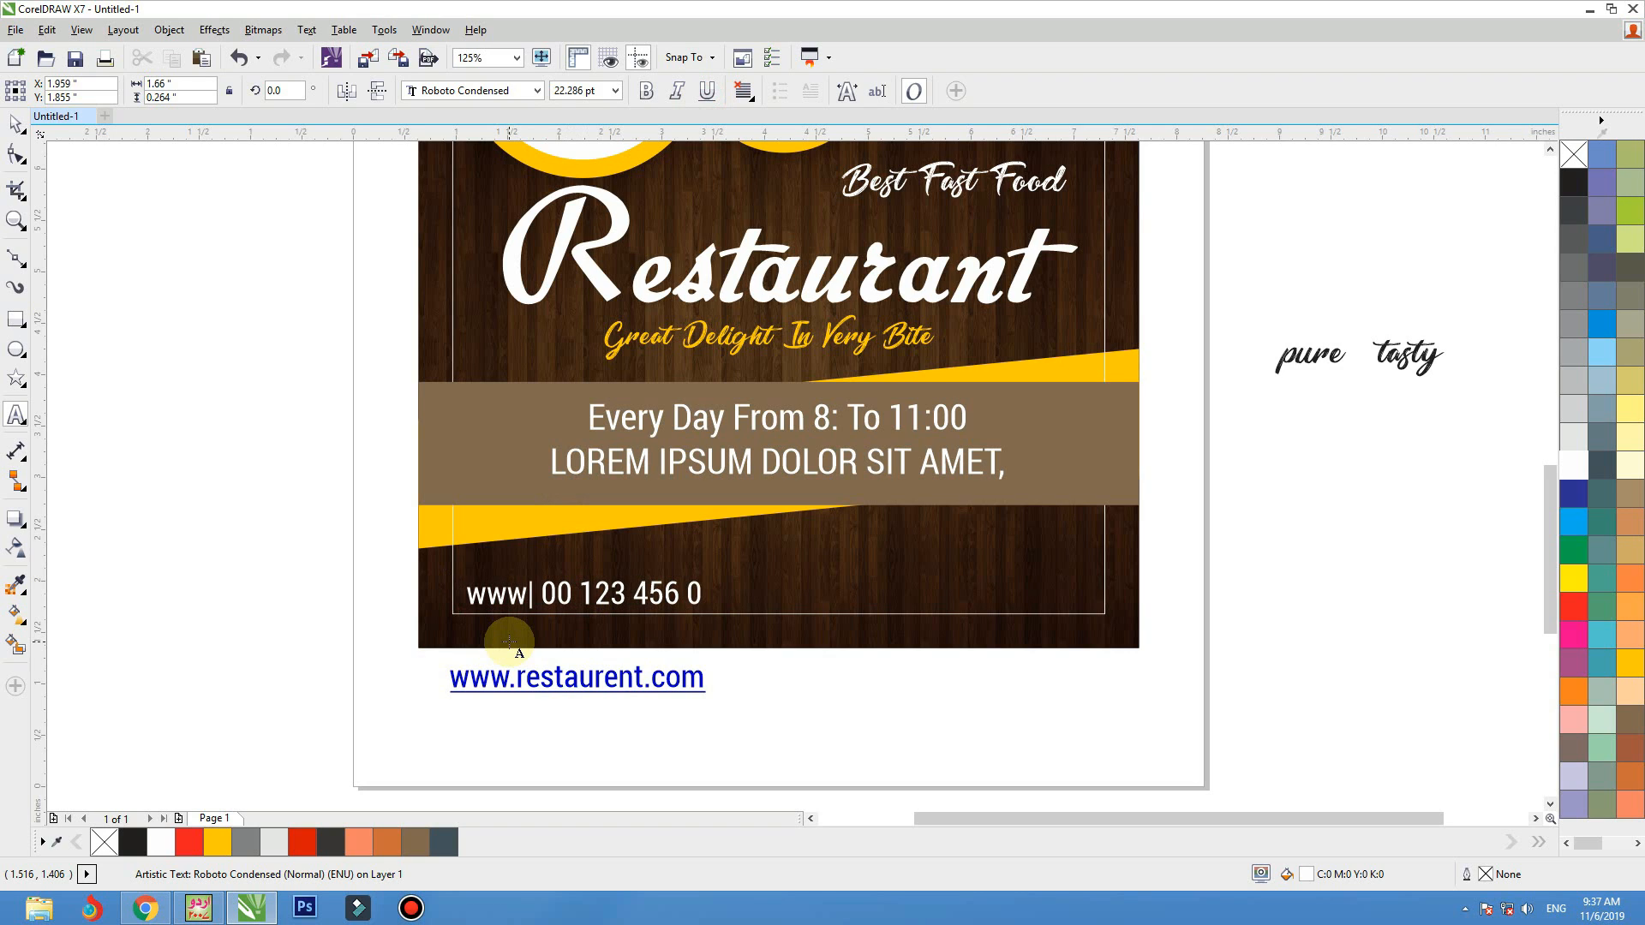
pyautogui.write('.res')
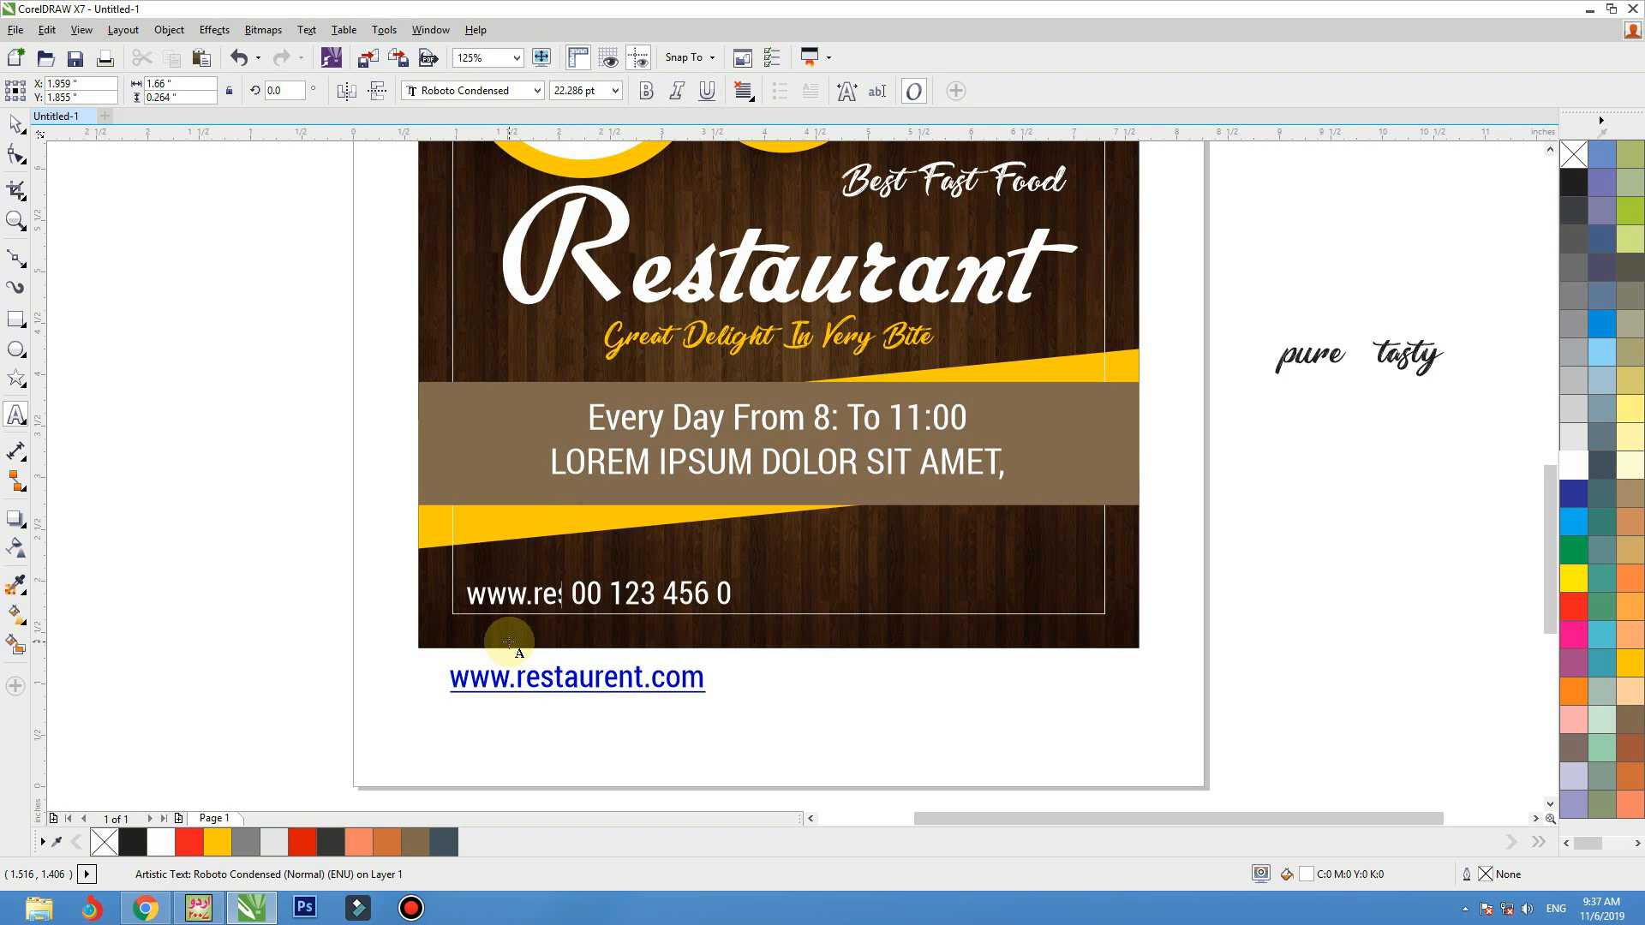
pyautogui.write('taurent.c')
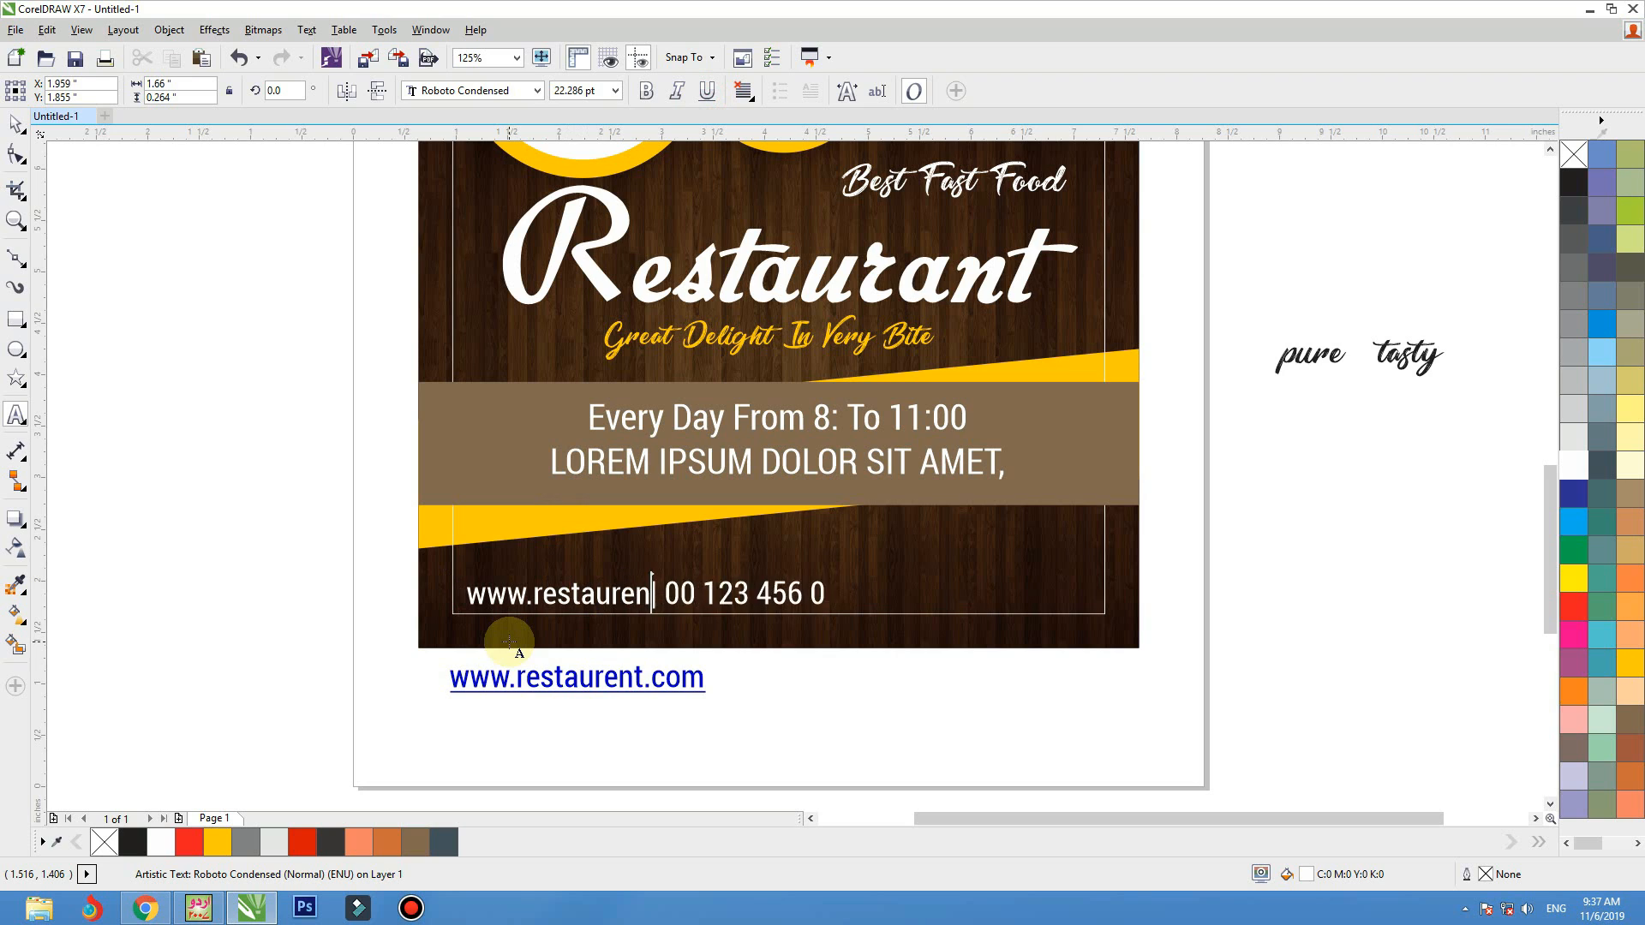
pyautogui.write('om')
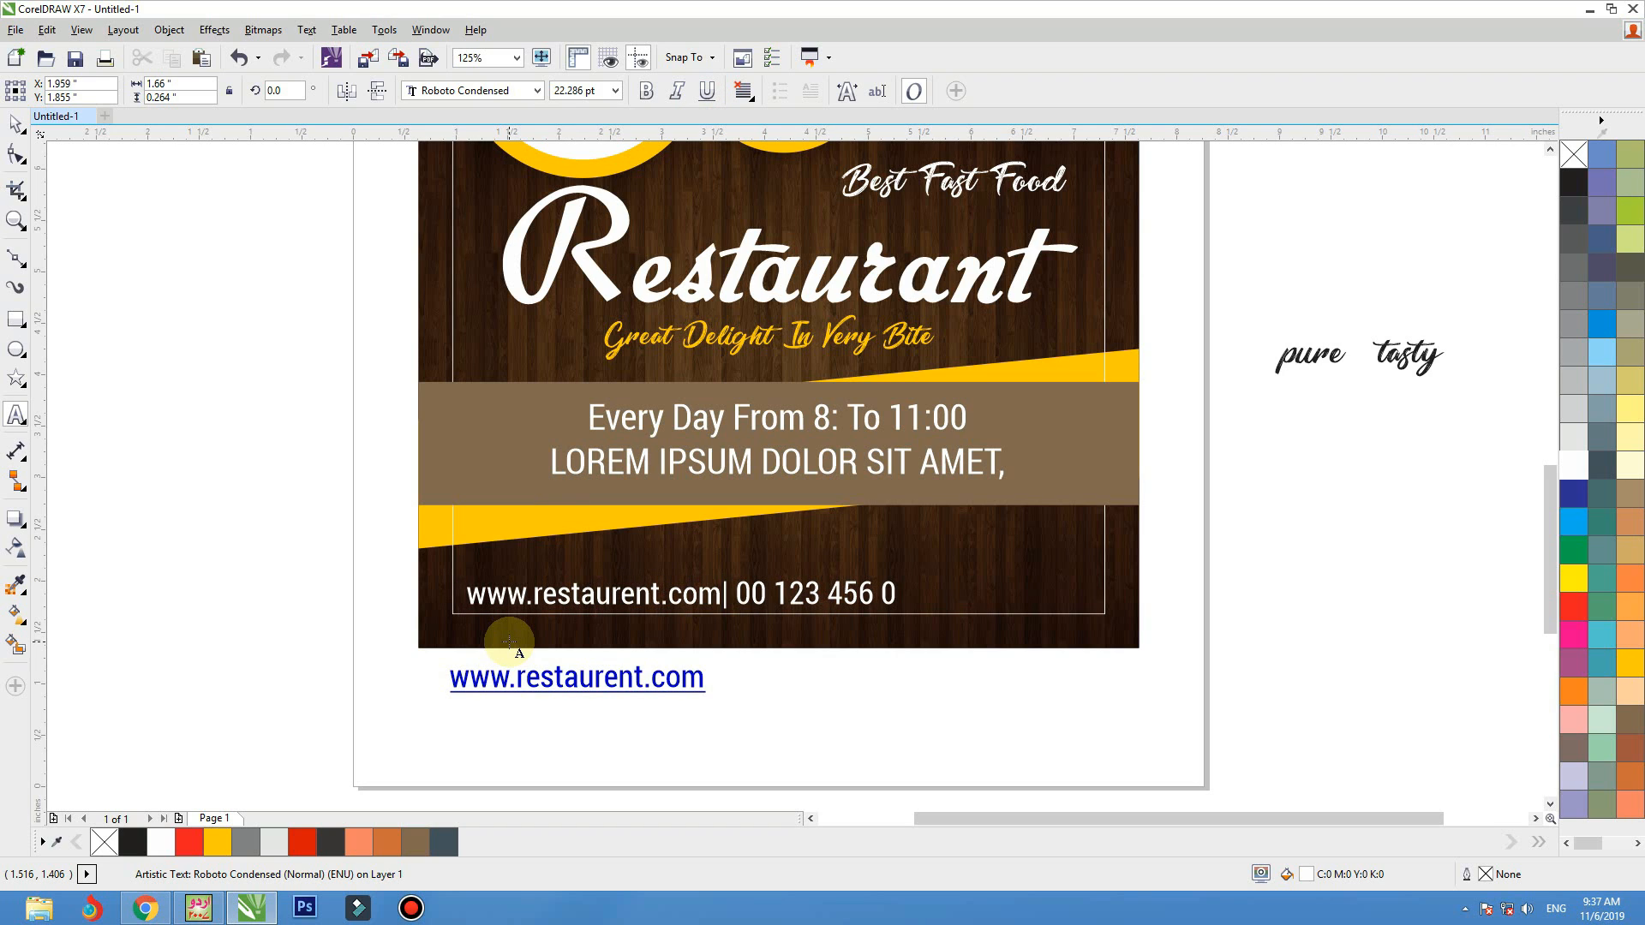
# Delete the hyperlinked web address below the flyer and centre the white contact line horizontally on the flyer
pyautogui.click(15, 125)
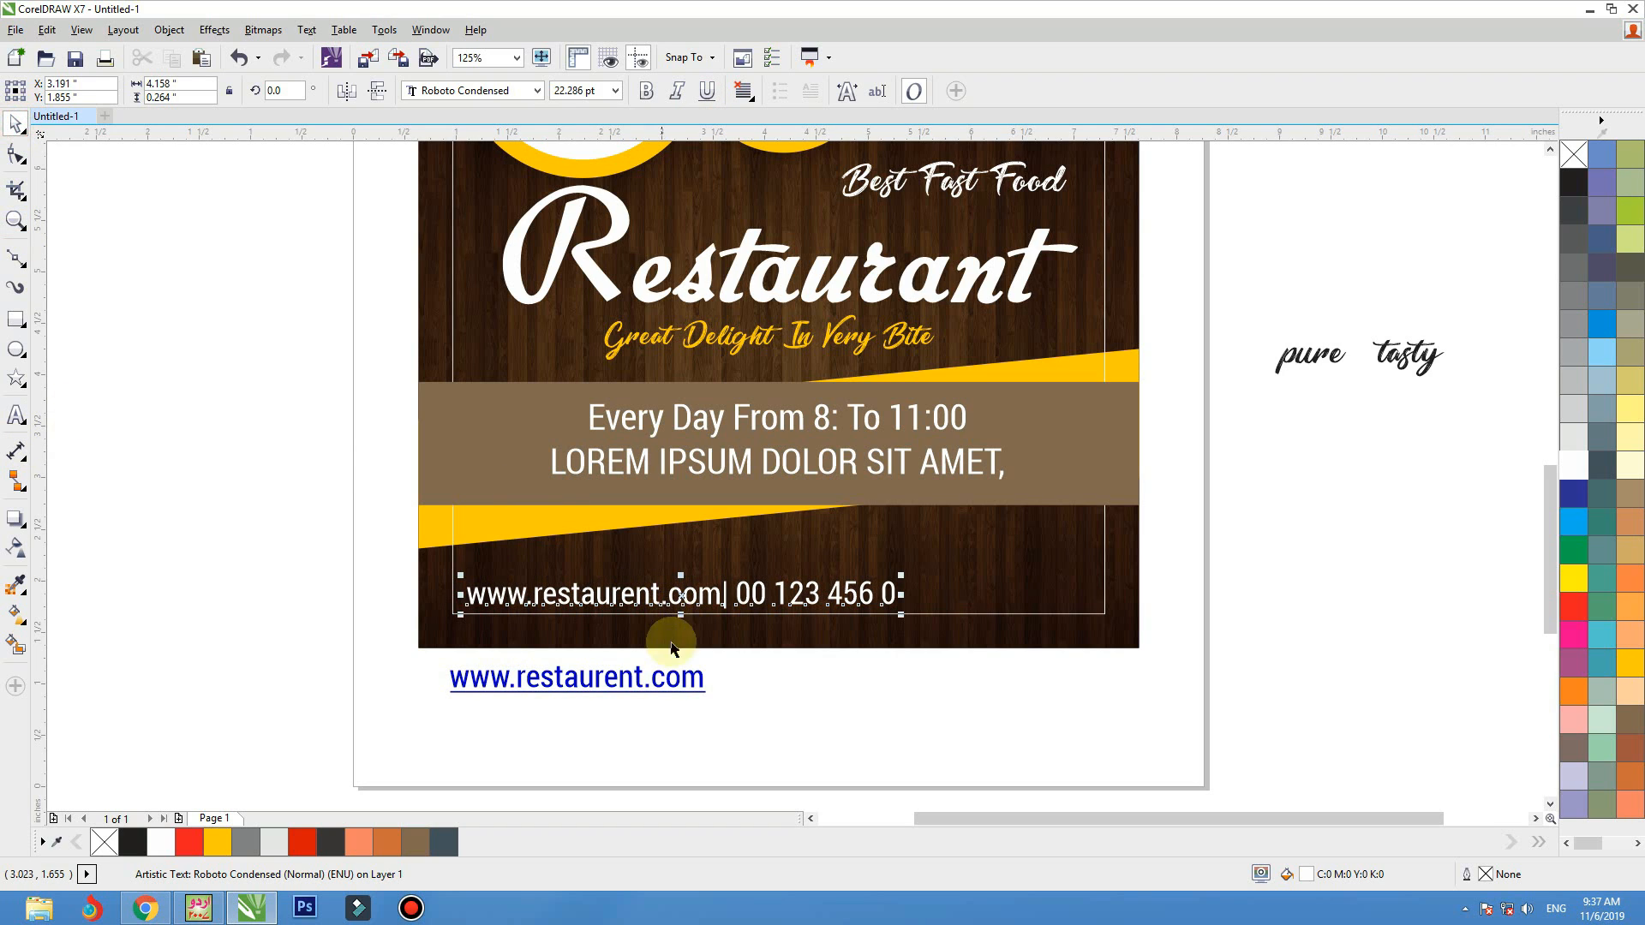
pyautogui.click(769, 685)
pyautogui.click(663, 694)
pyautogui.press('Delete')
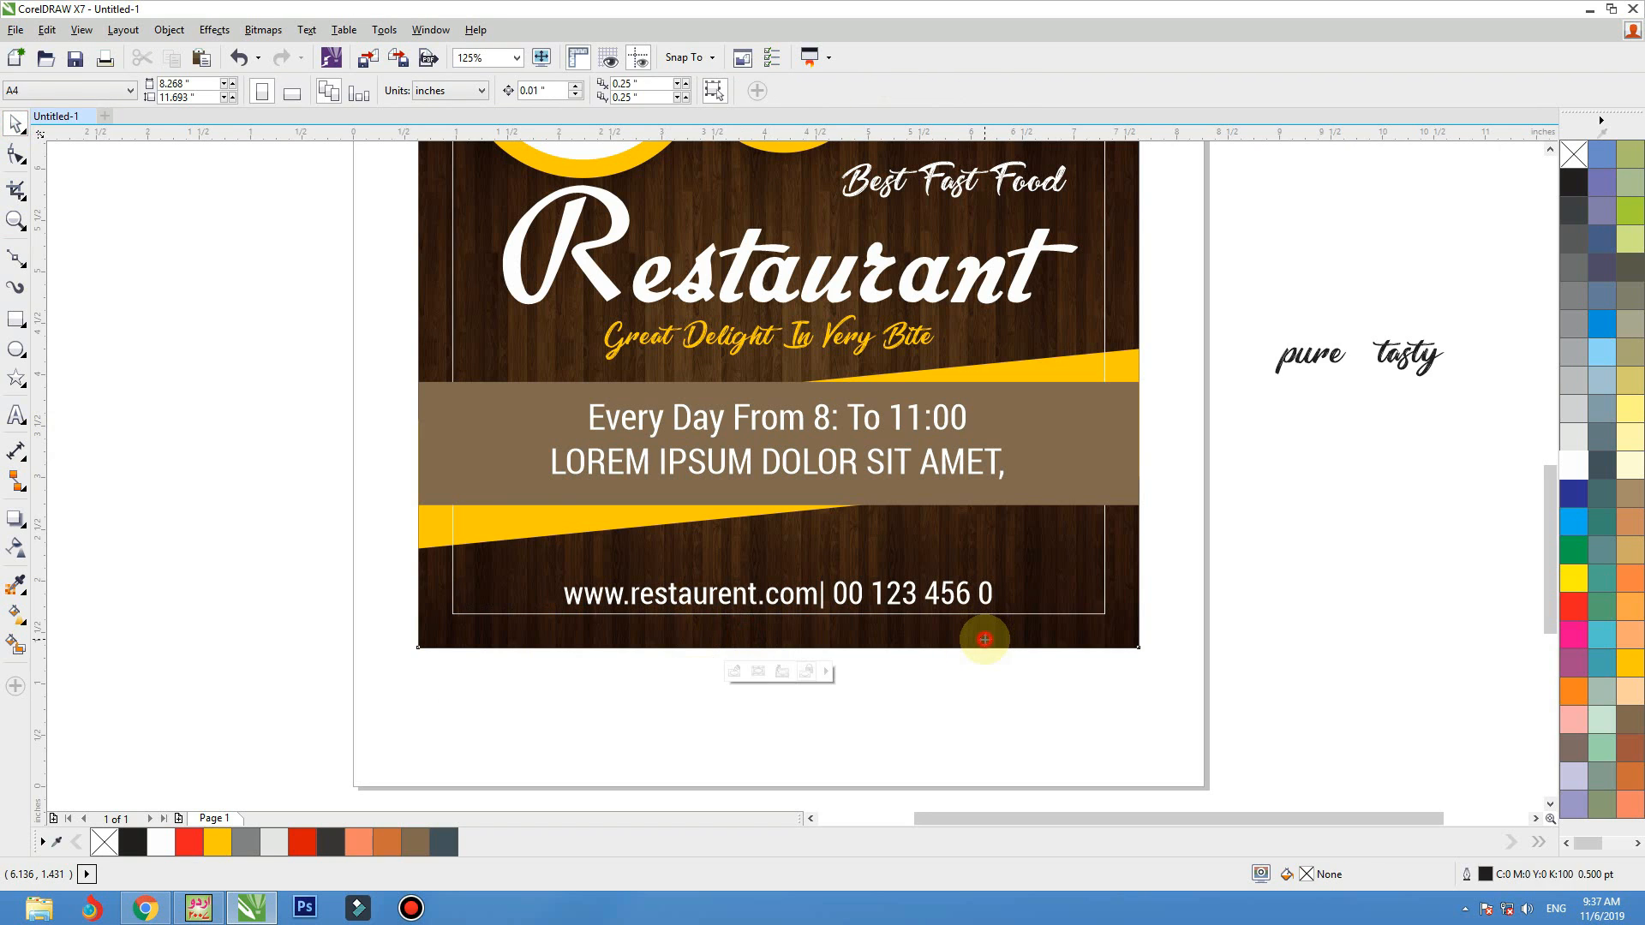
pyautogui.click(983, 639)
# Remove the outline from the margin guide rectangle inside the flyer
pyautogui.hotkey('shift', 'F2')
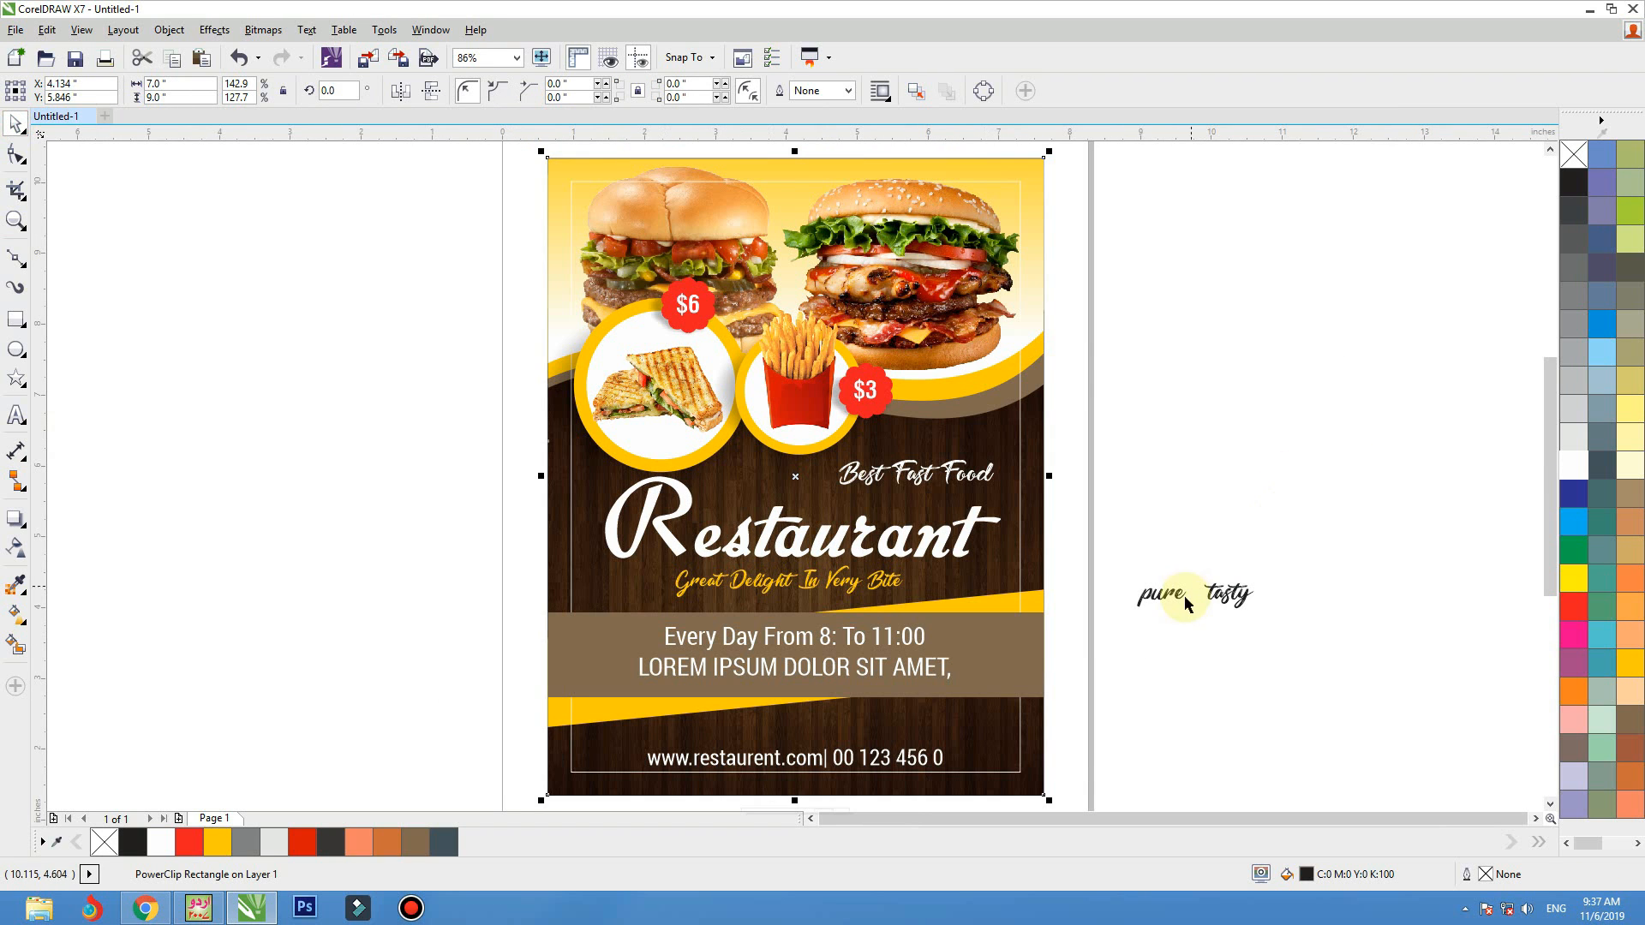
pyautogui.click(1020, 561)
pyautogui.rightClick(1567, 163)
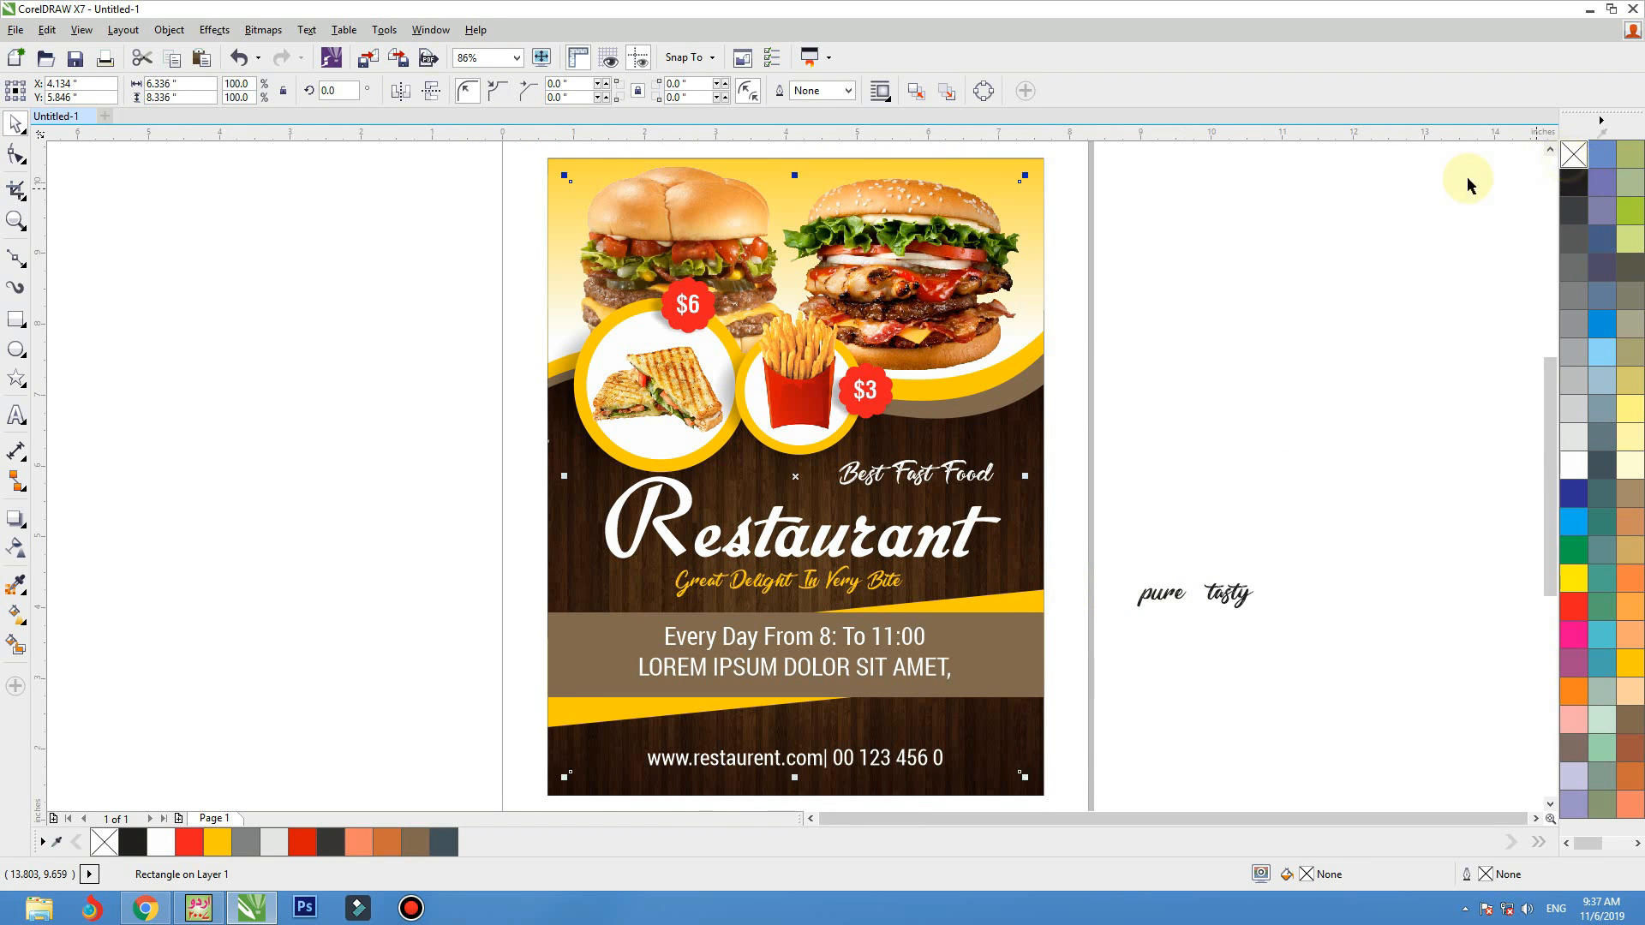
pyautogui.click(1314, 320)
# Change the opening-hours band's fill to brown C31 M67 Y100 K23
pyautogui.press('F2')
pyautogui.moveTo(1231, 485); pyautogui.dragTo(398, 779)
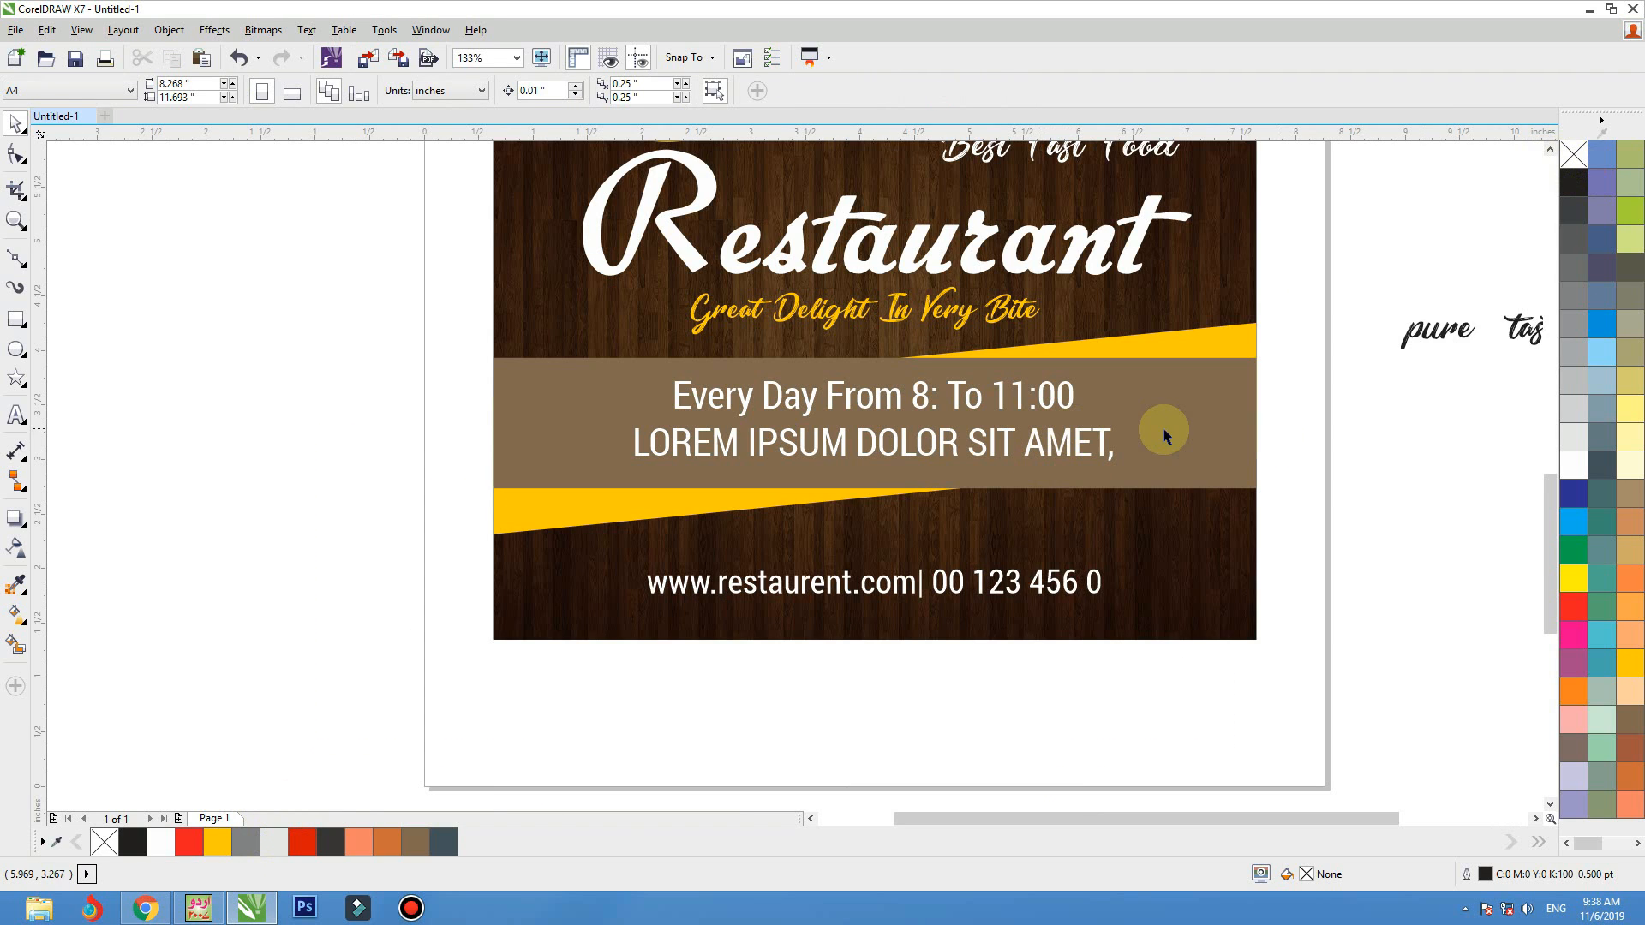
pyautogui.click(1162, 428)
pyautogui.doubleClick(1306, 876)
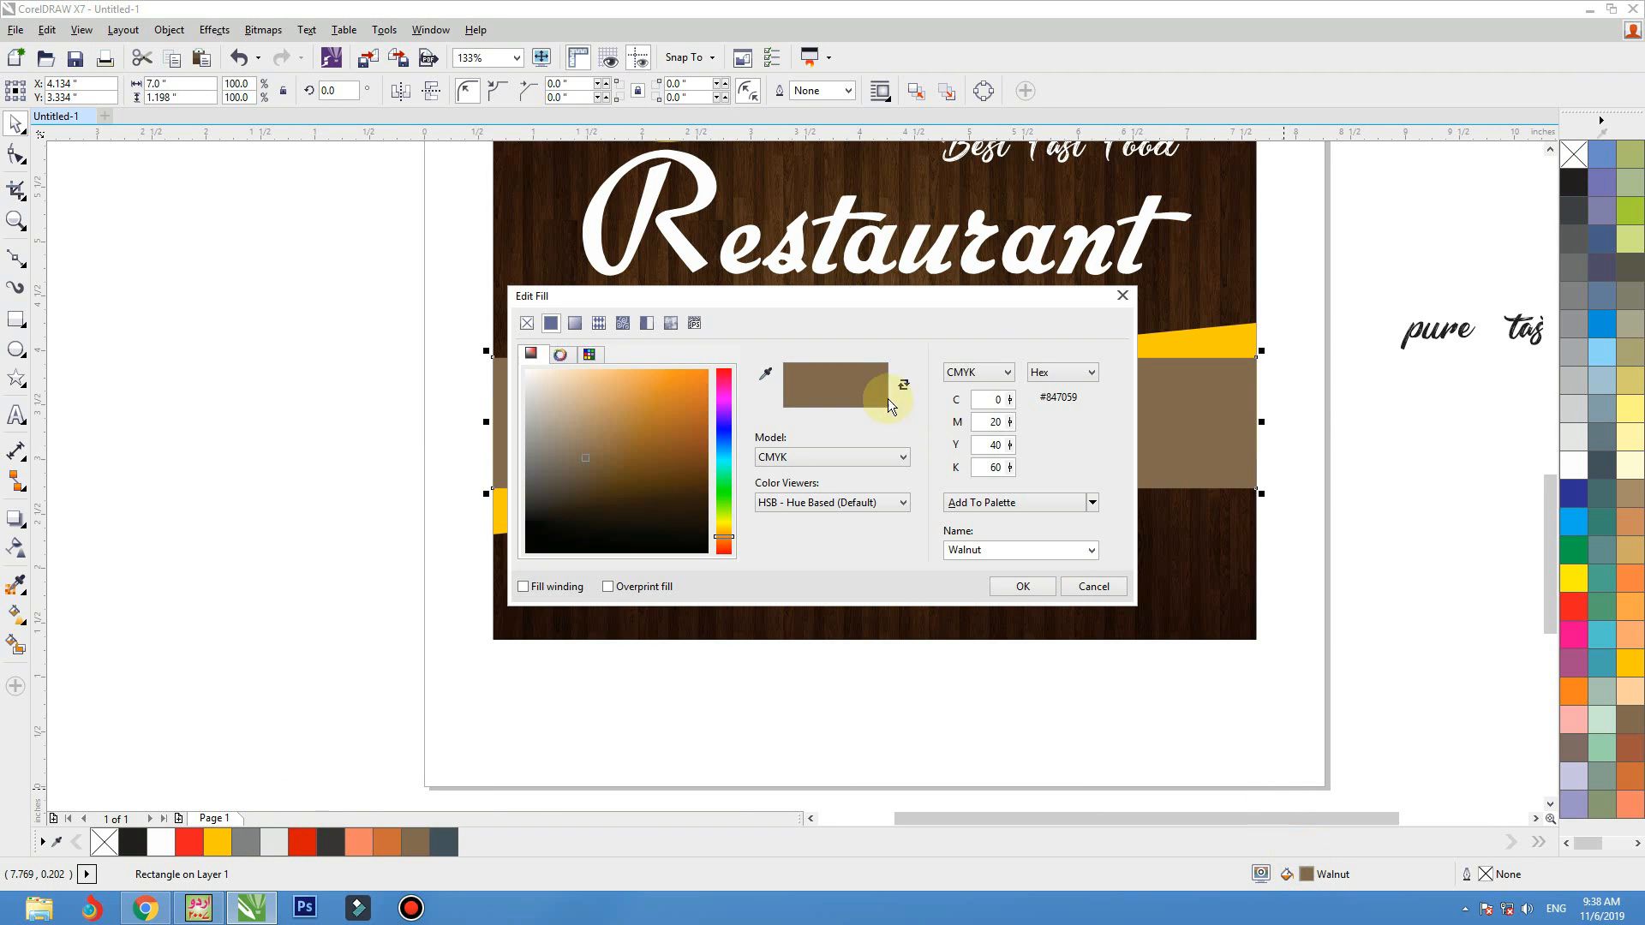
pyautogui.moveTo(985, 298); pyautogui.dragTo(632, 147)
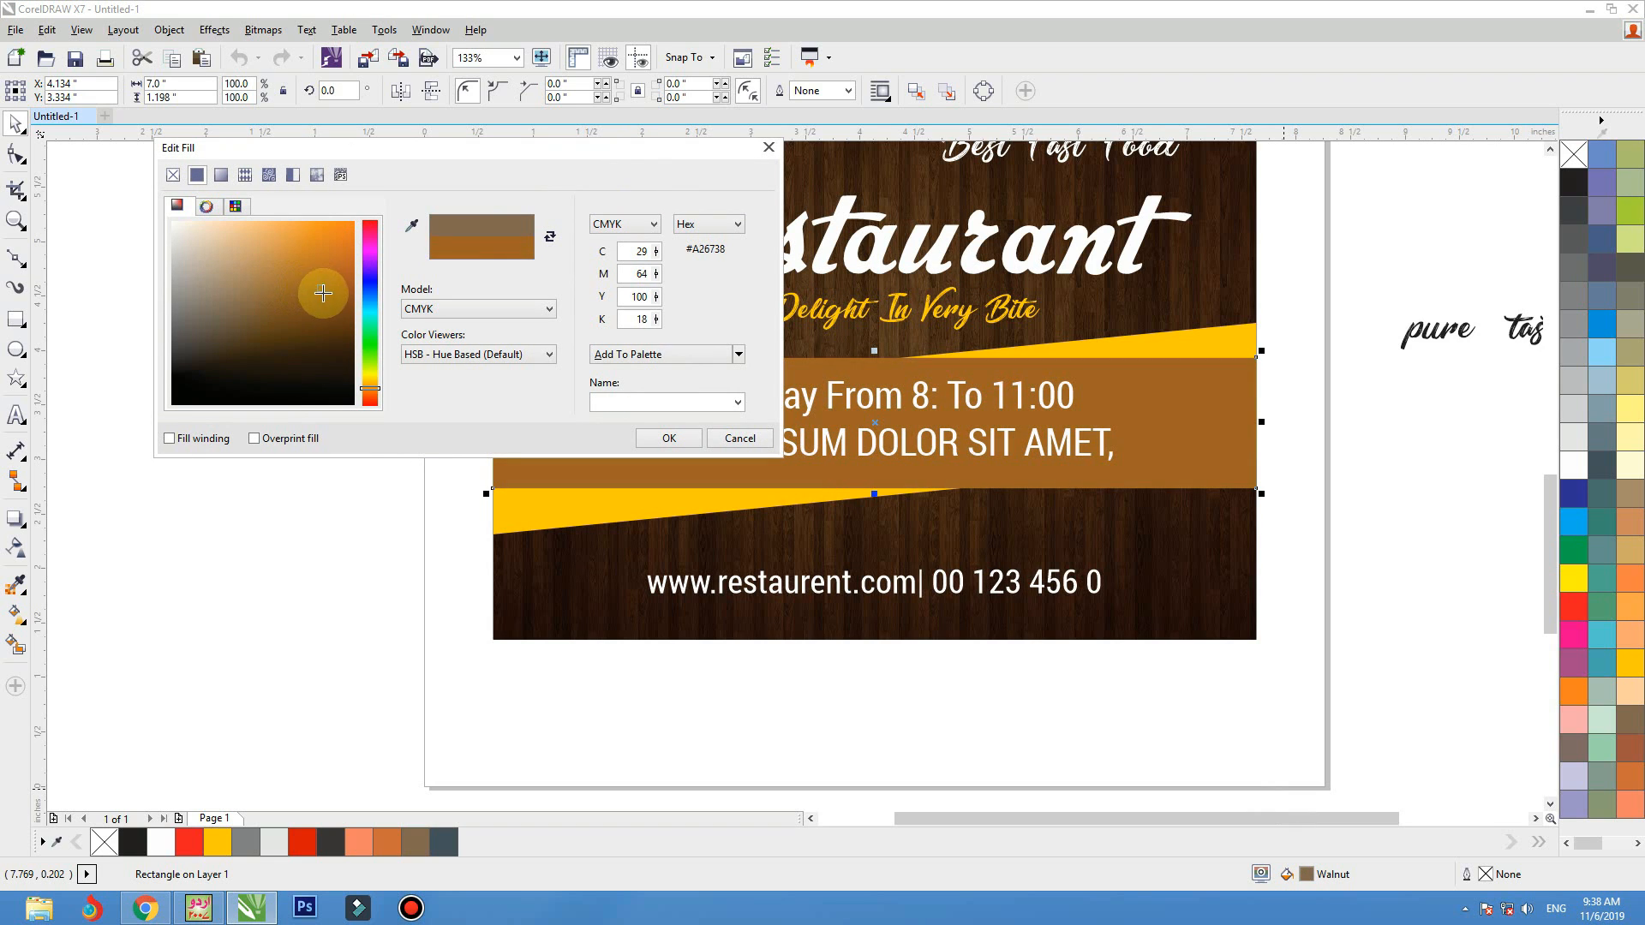
pyautogui.moveTo(323, 294); pyautogui.dragTo(325, 296)
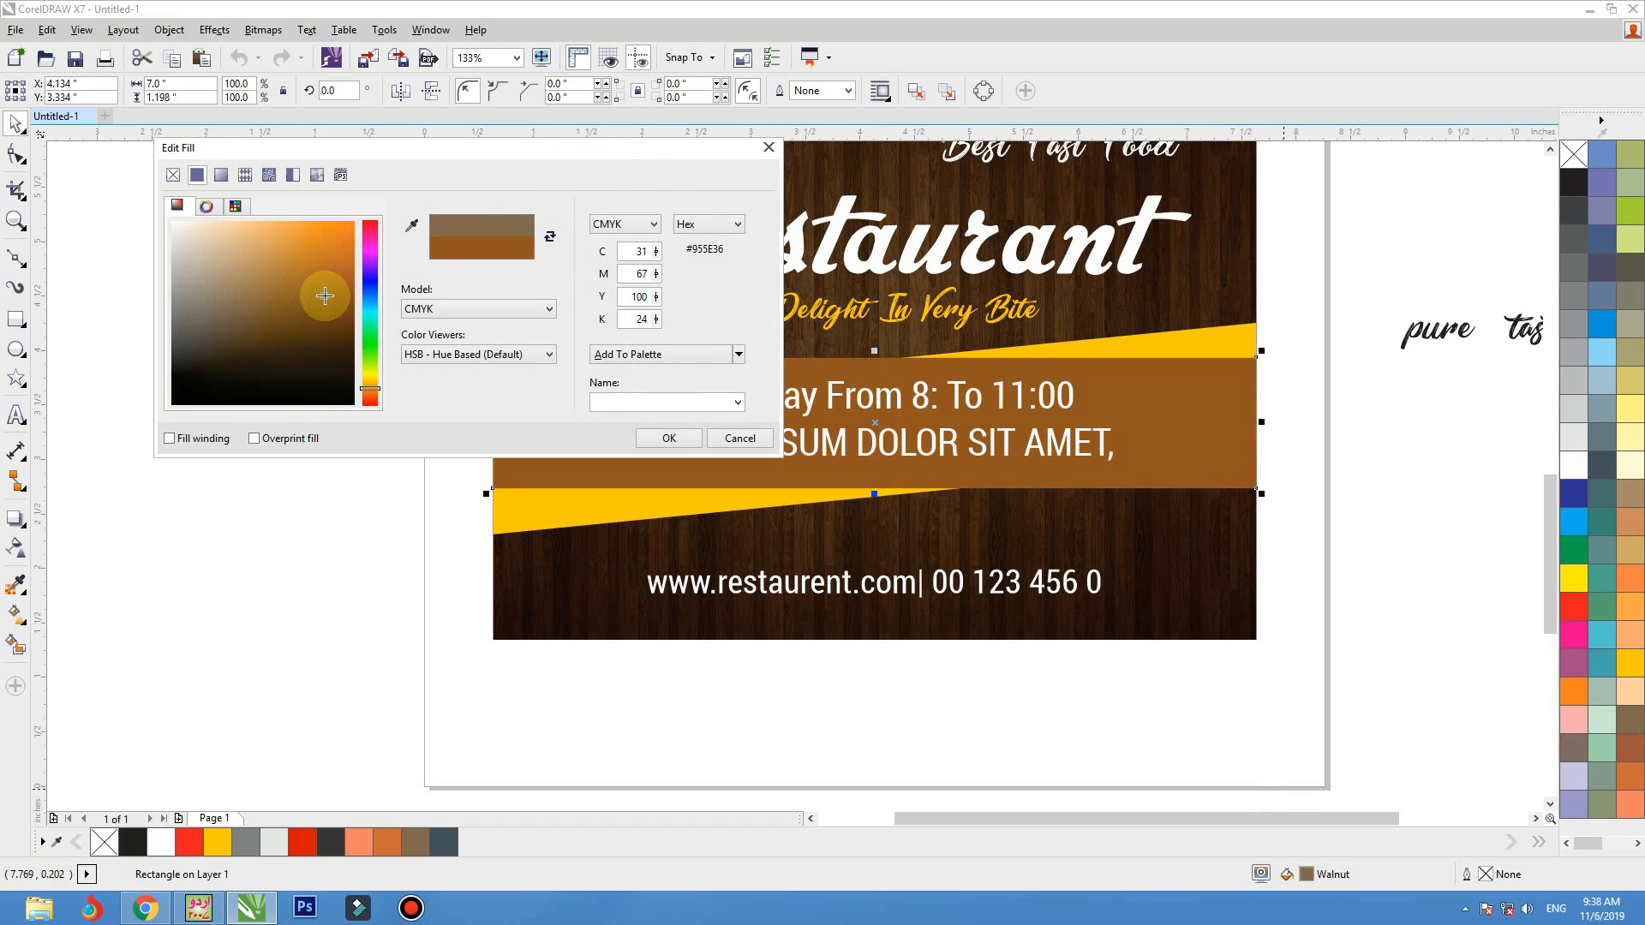
pyautogui.click(662, 355)
pyautogui.click(669, 437)
# Inside the flyer's PowerClip contents, recolour the brown wave curve with C31 M67 Y100 K23 to match the opening-hours band
pyautogui.click(1248, 639)
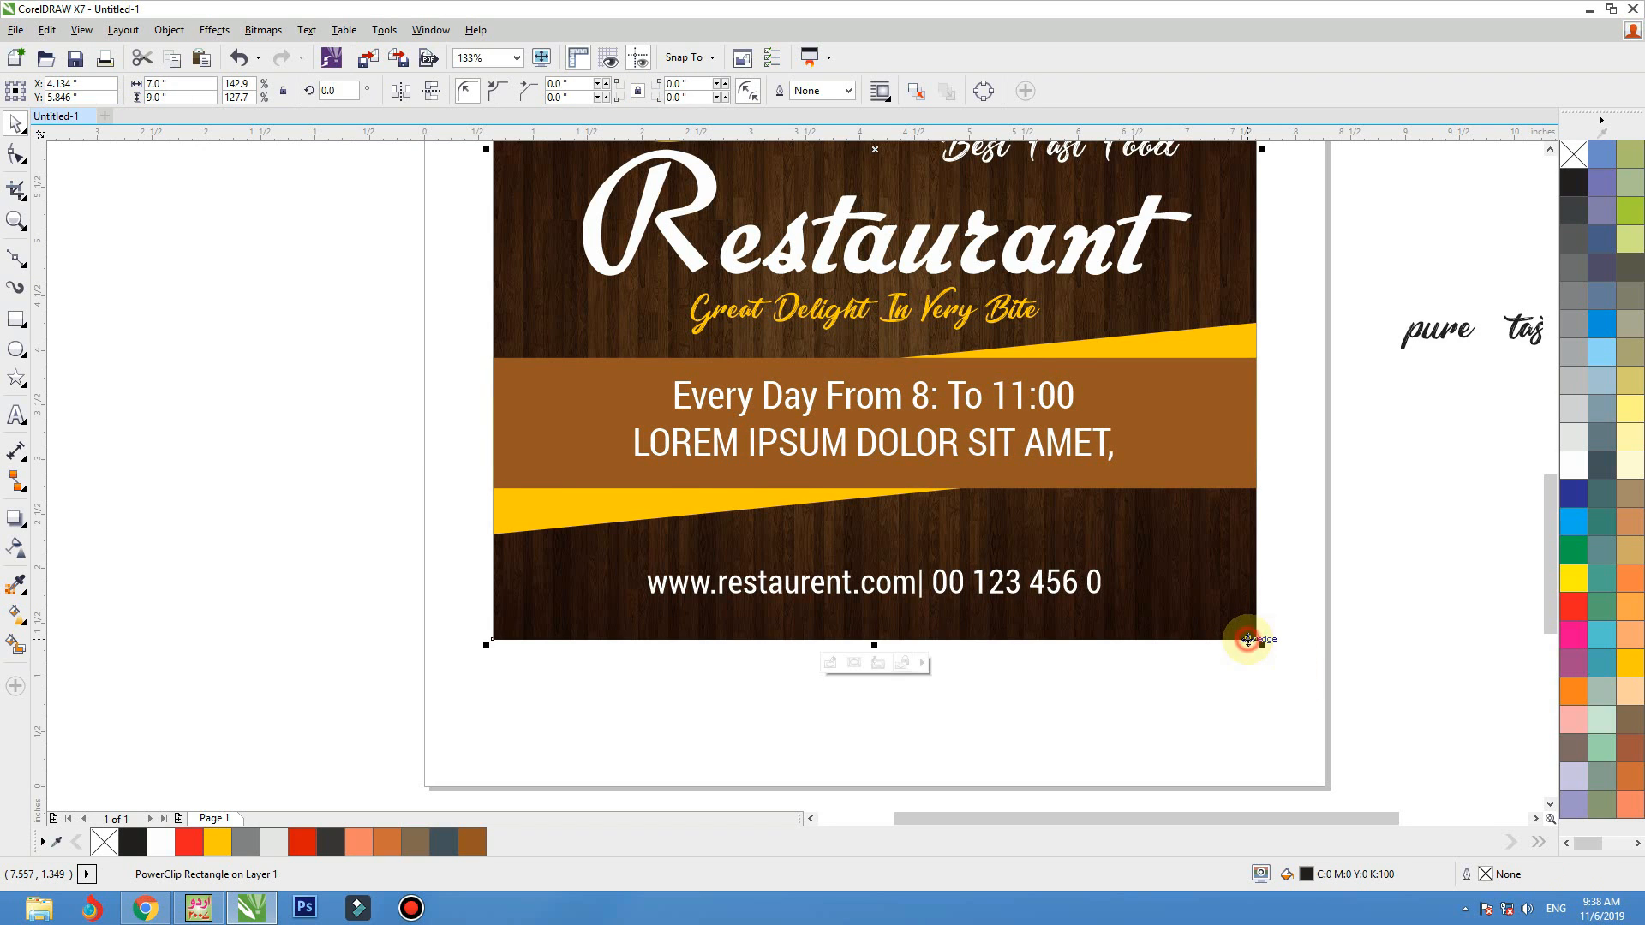
pyautogui.hotkey('shift', 'F2')
pyautogui.keyDown('ctrl'); pyautogui.click(1043, 528); pyautogui.keyUp('ctrl')
pyautogui.click(1011, 393)
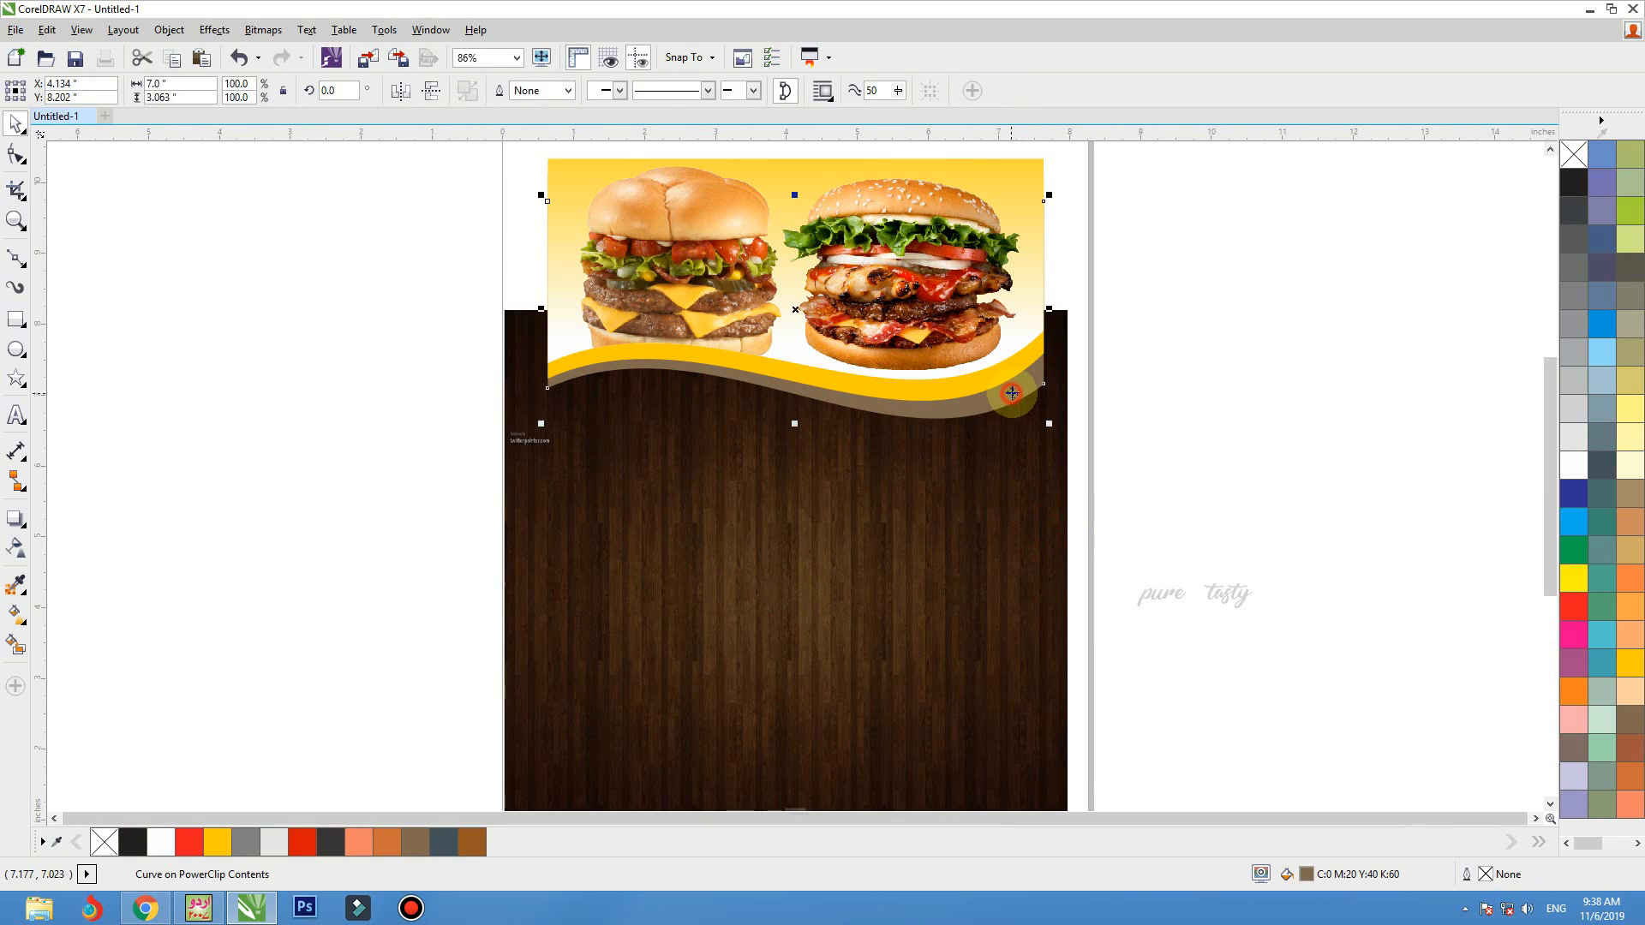
pyautogui.click(473, 842)
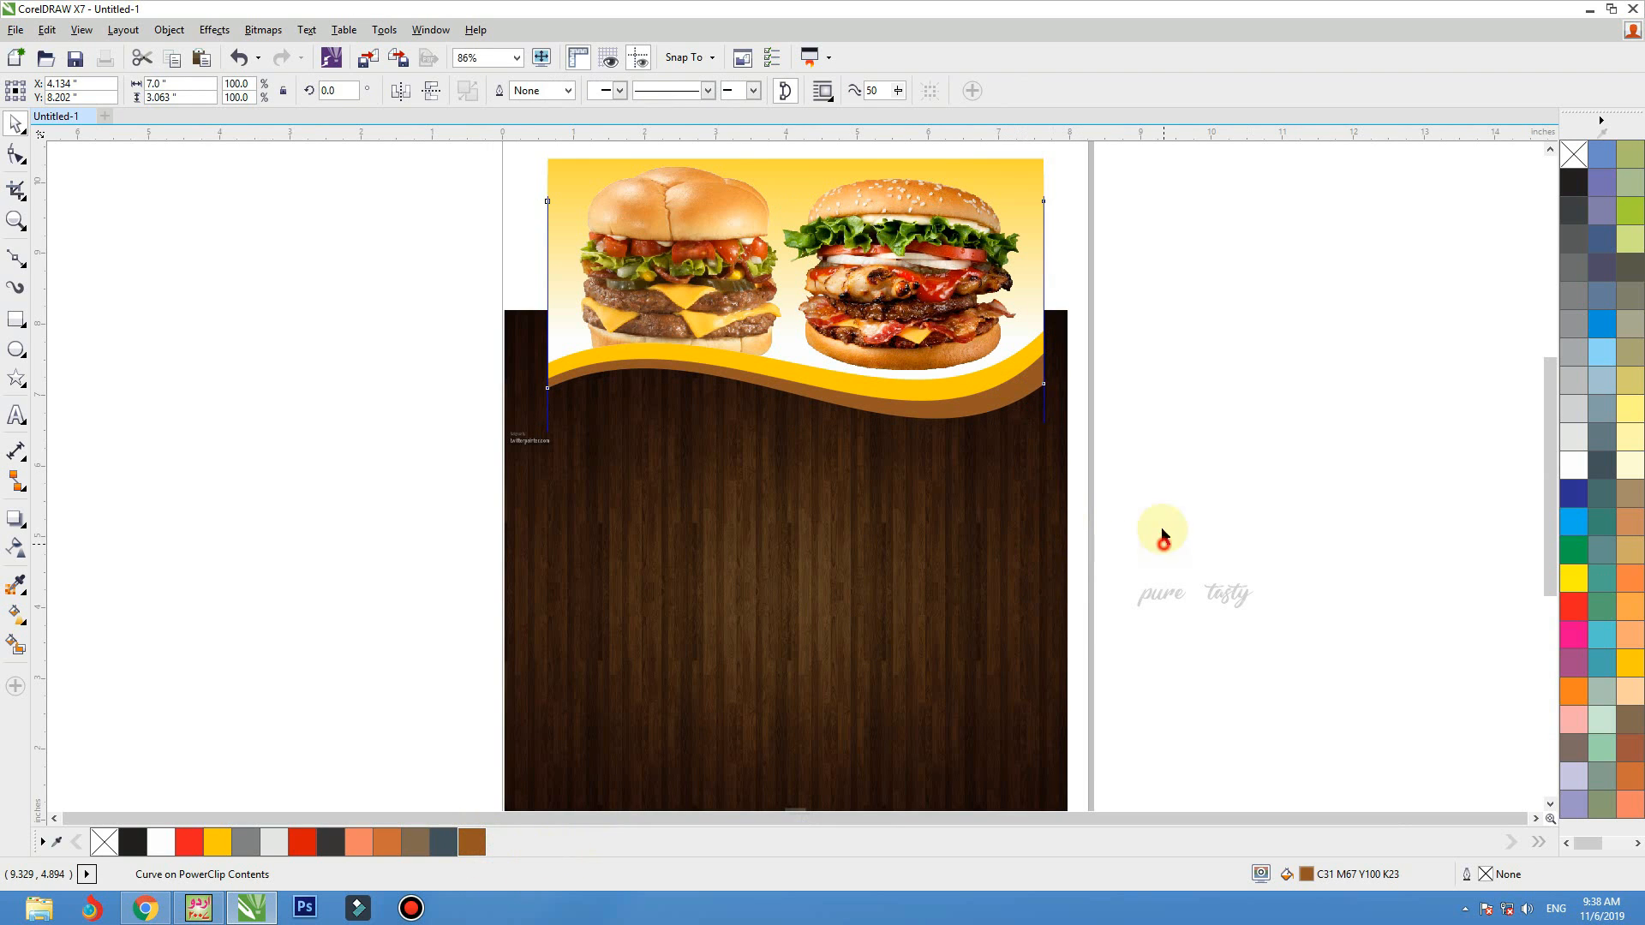
# Group copies of the yellow and brown wave curves and place the group beyond the flyer's right edge
pyautogui.keyDown('shift'); pyautogui.click(1025, 364); pyautogui.keyUp('shift')
pyautogui.keyDown('shift'); pyautogui.click(1029, 322); pyautogui.keyUp('shift')
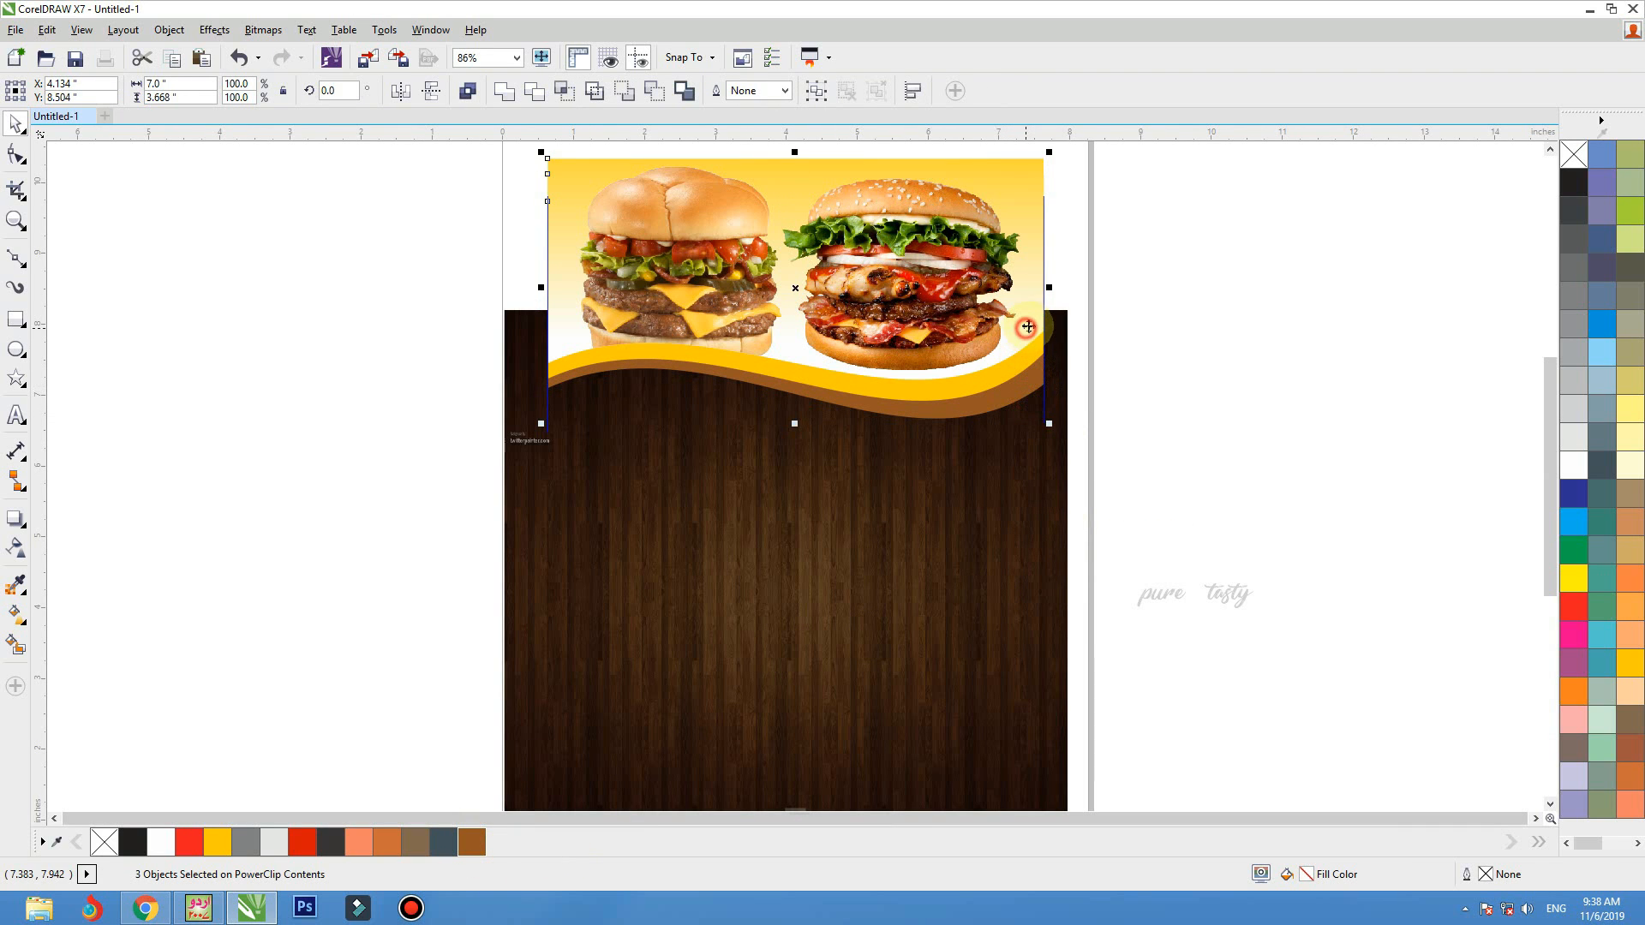
pyautogui.moveTo(1033, 317); pyautogui.dragTo(1020, 368)
pyautogui.hotkey('ctrl', 'z')
pyautogui.click(1163, 371)
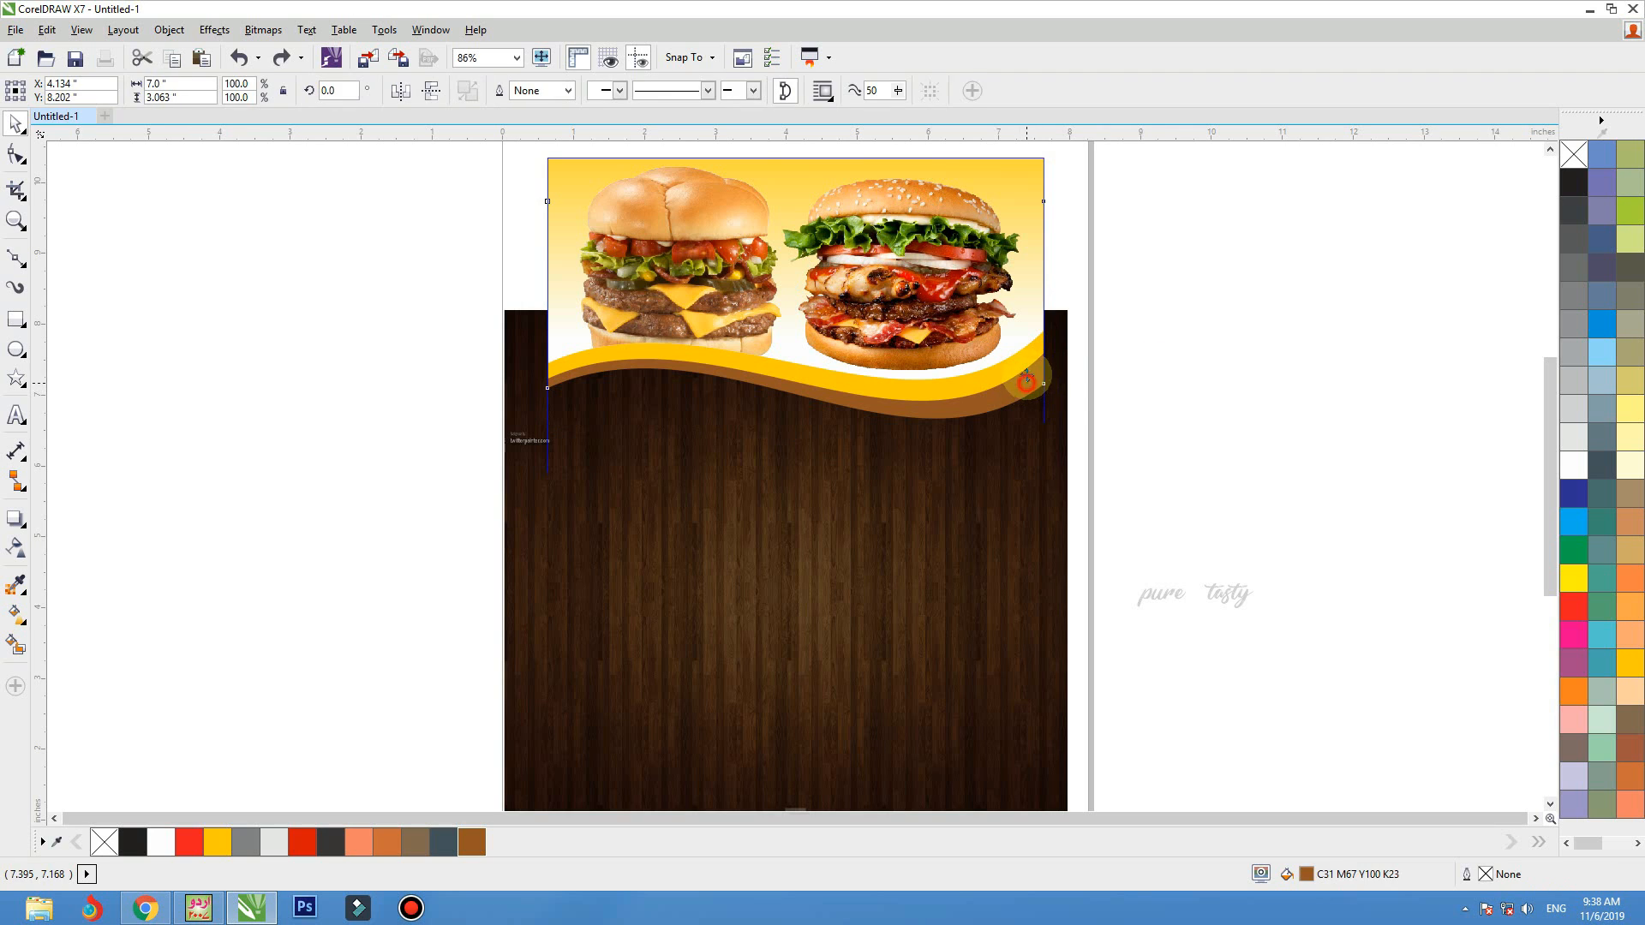
pyautogui.click(1021, 374)
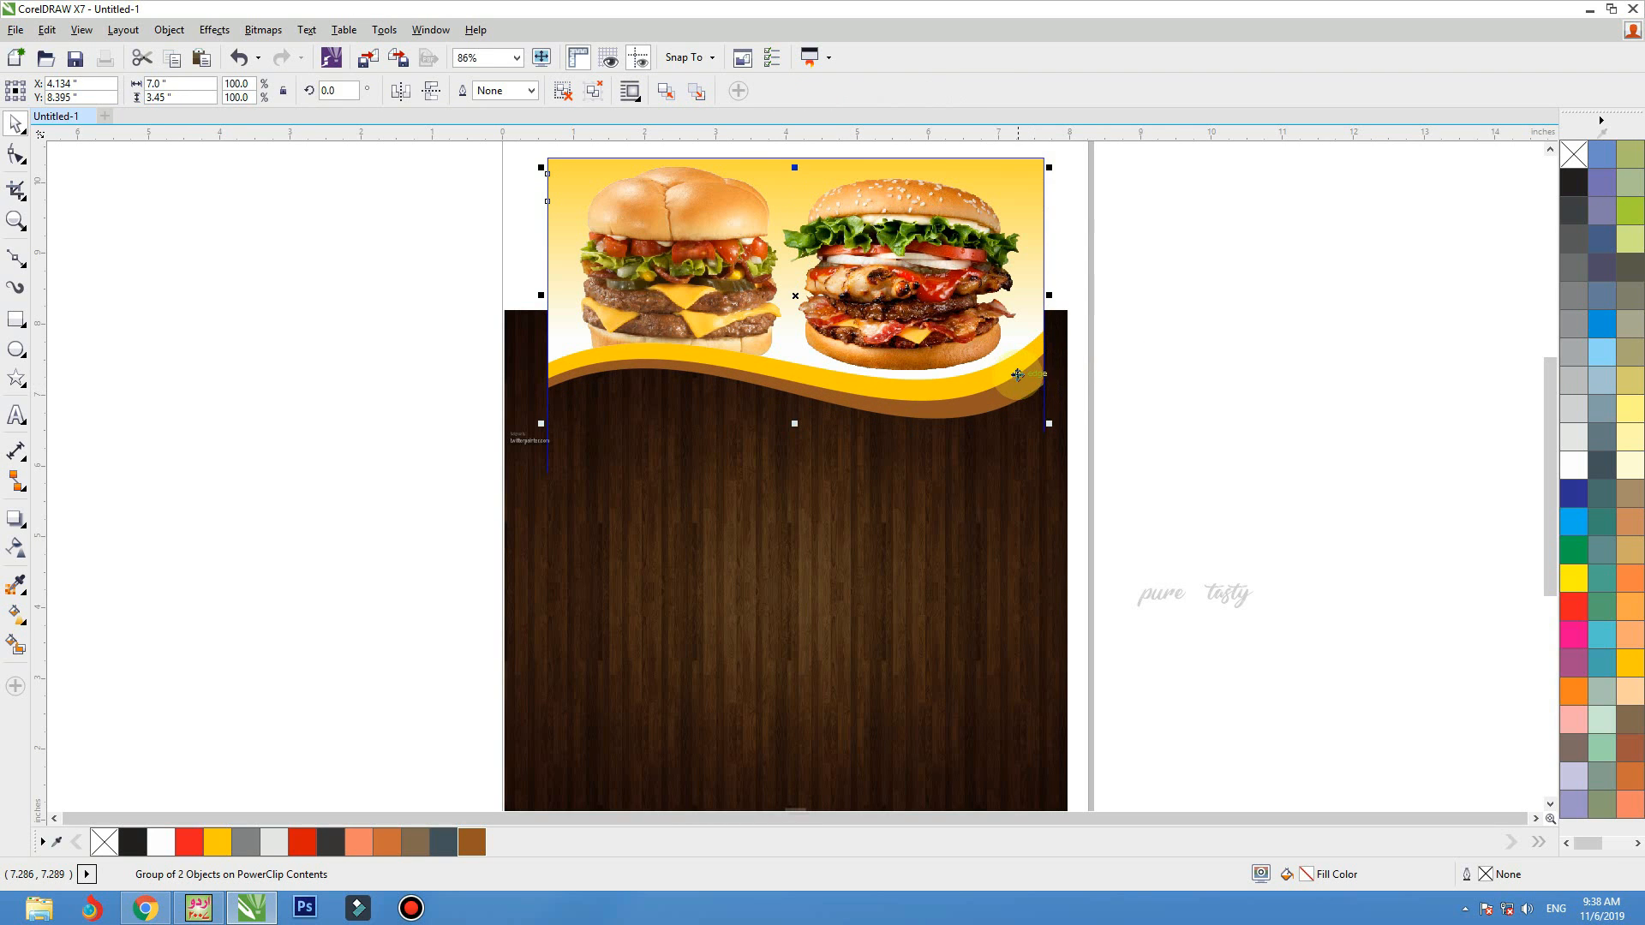
pyautogui.moveTo(1020, 375); pyautogui.dragTo(1439, 487)
pyautogui.hotkey('ctrl', 'g')
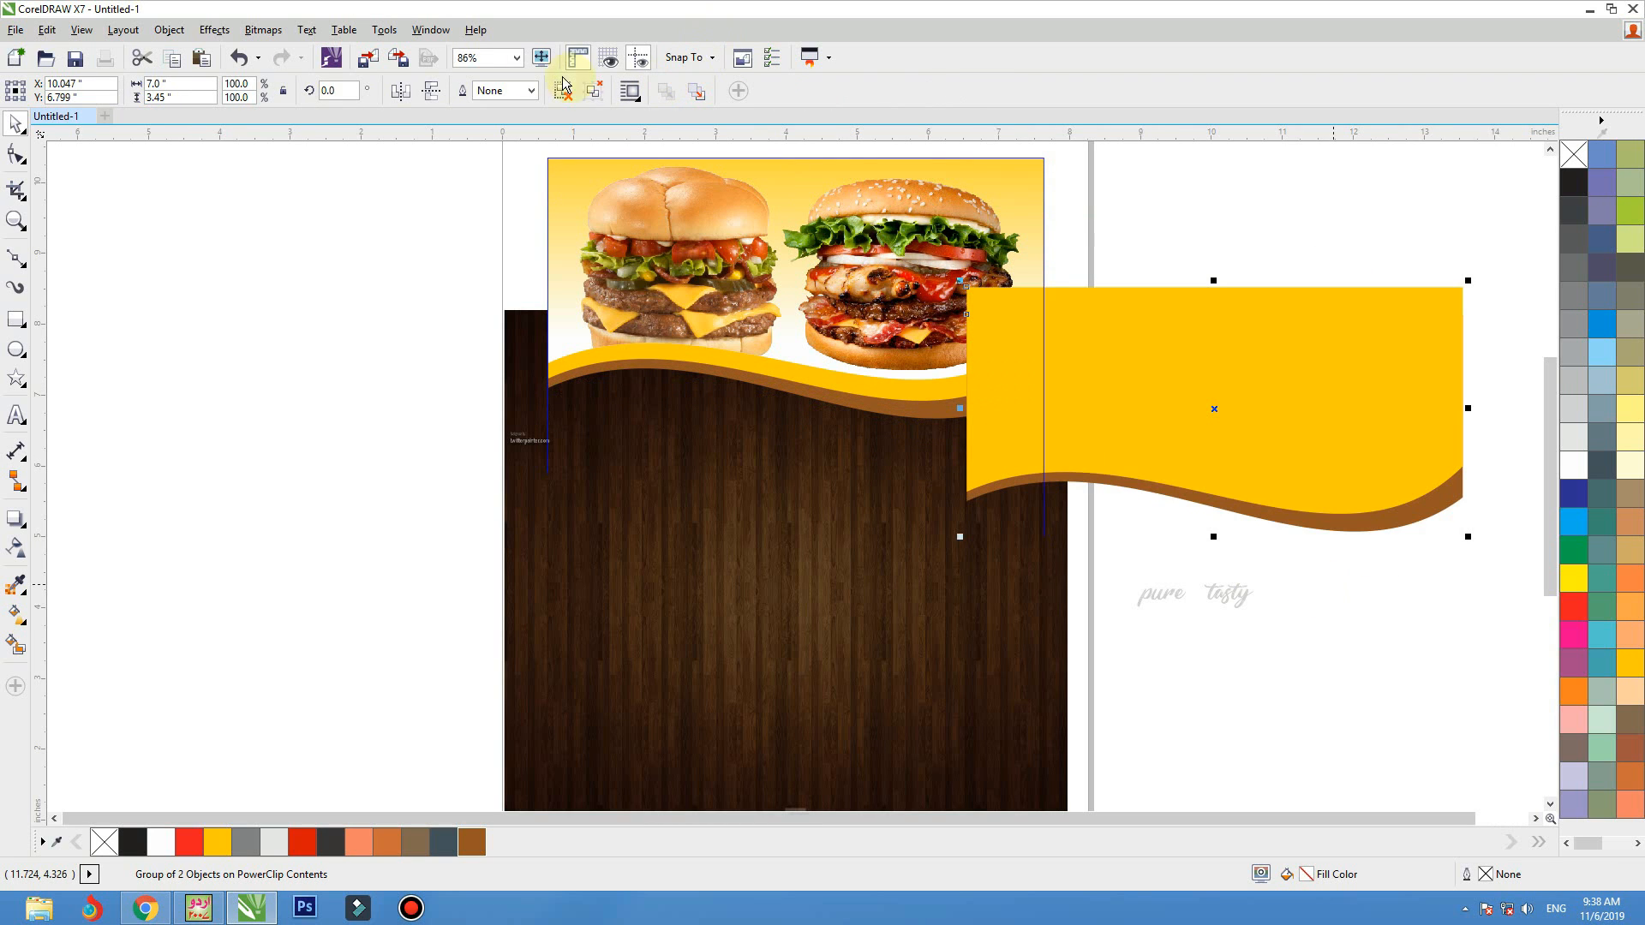
# Mirror the wave group vertically and horizontally, and rotate it to about 278.6 degrees
pyautogui.click(430, 91)
pyautogui.click(399, 91)
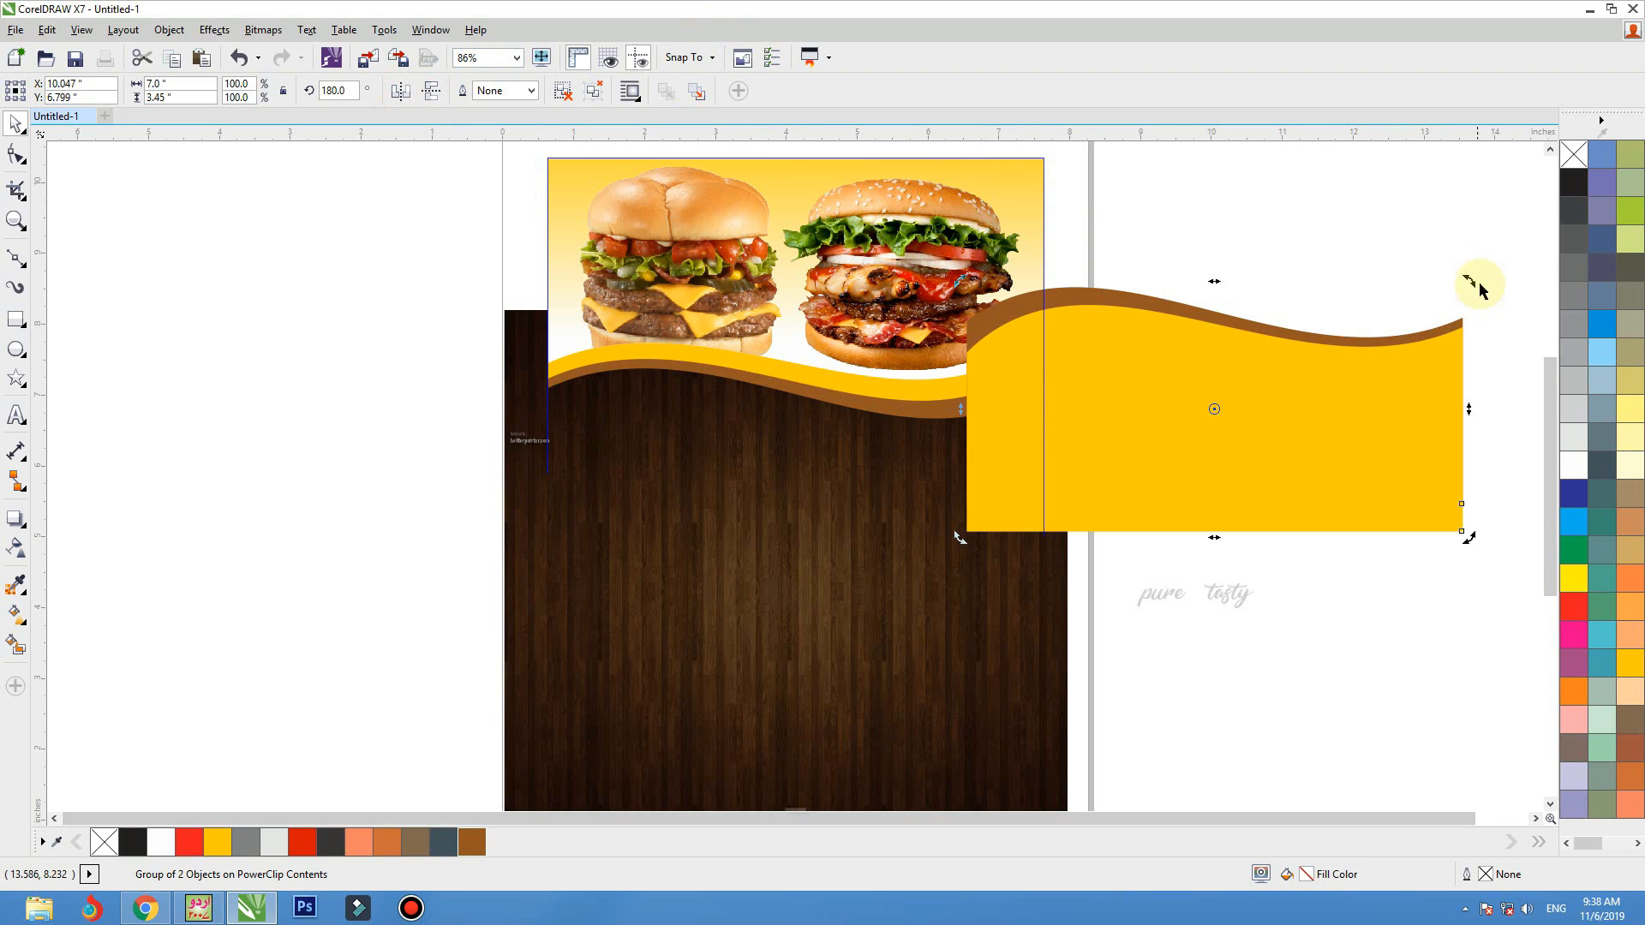
pyautogui.moveTo(1469, 283); pyautogui.dragTo(1218, 128)
pyautogui.click(1250, 401)
pyautogui.moveTo(1261, 464); pyautogui.dragTo(1225, 403)
pyautogui.click(1205, 459)
pyautogui.moveTo(1405, 657); pyautogui.dragTo(1441, 576)
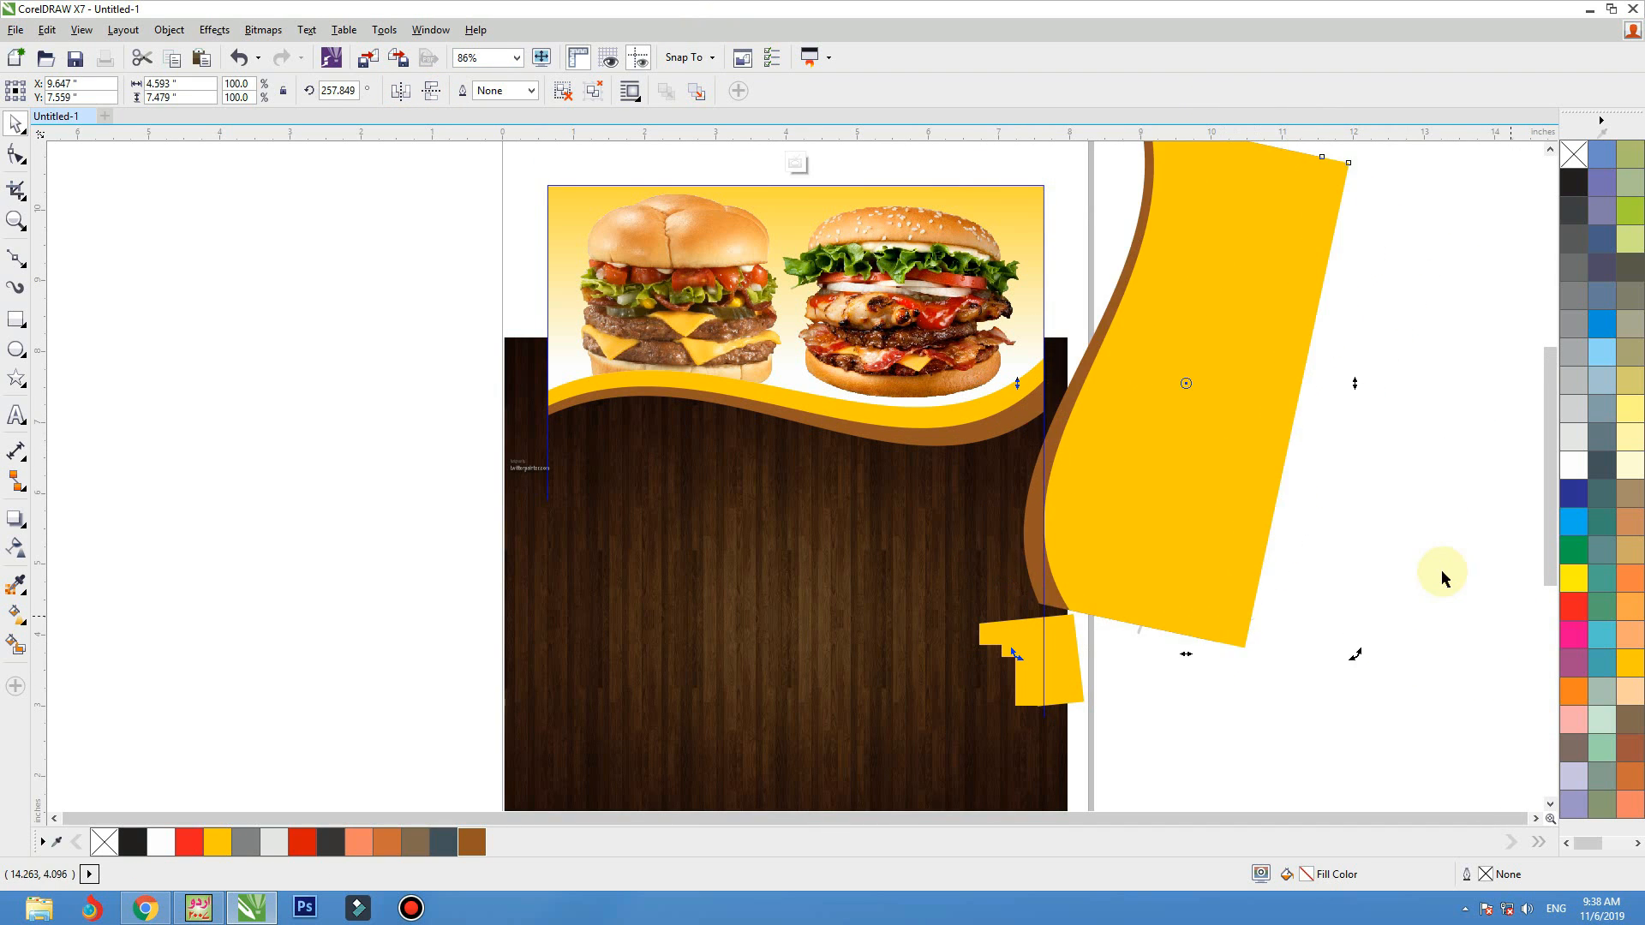
pyautogui.moveTo(1354, 667); pyautogui.dragTo(1465, 597)
# Move the rotated wave group over the flyer's right edge and finish editing the PowerClip contents
pyautogui.click(1212, 525)
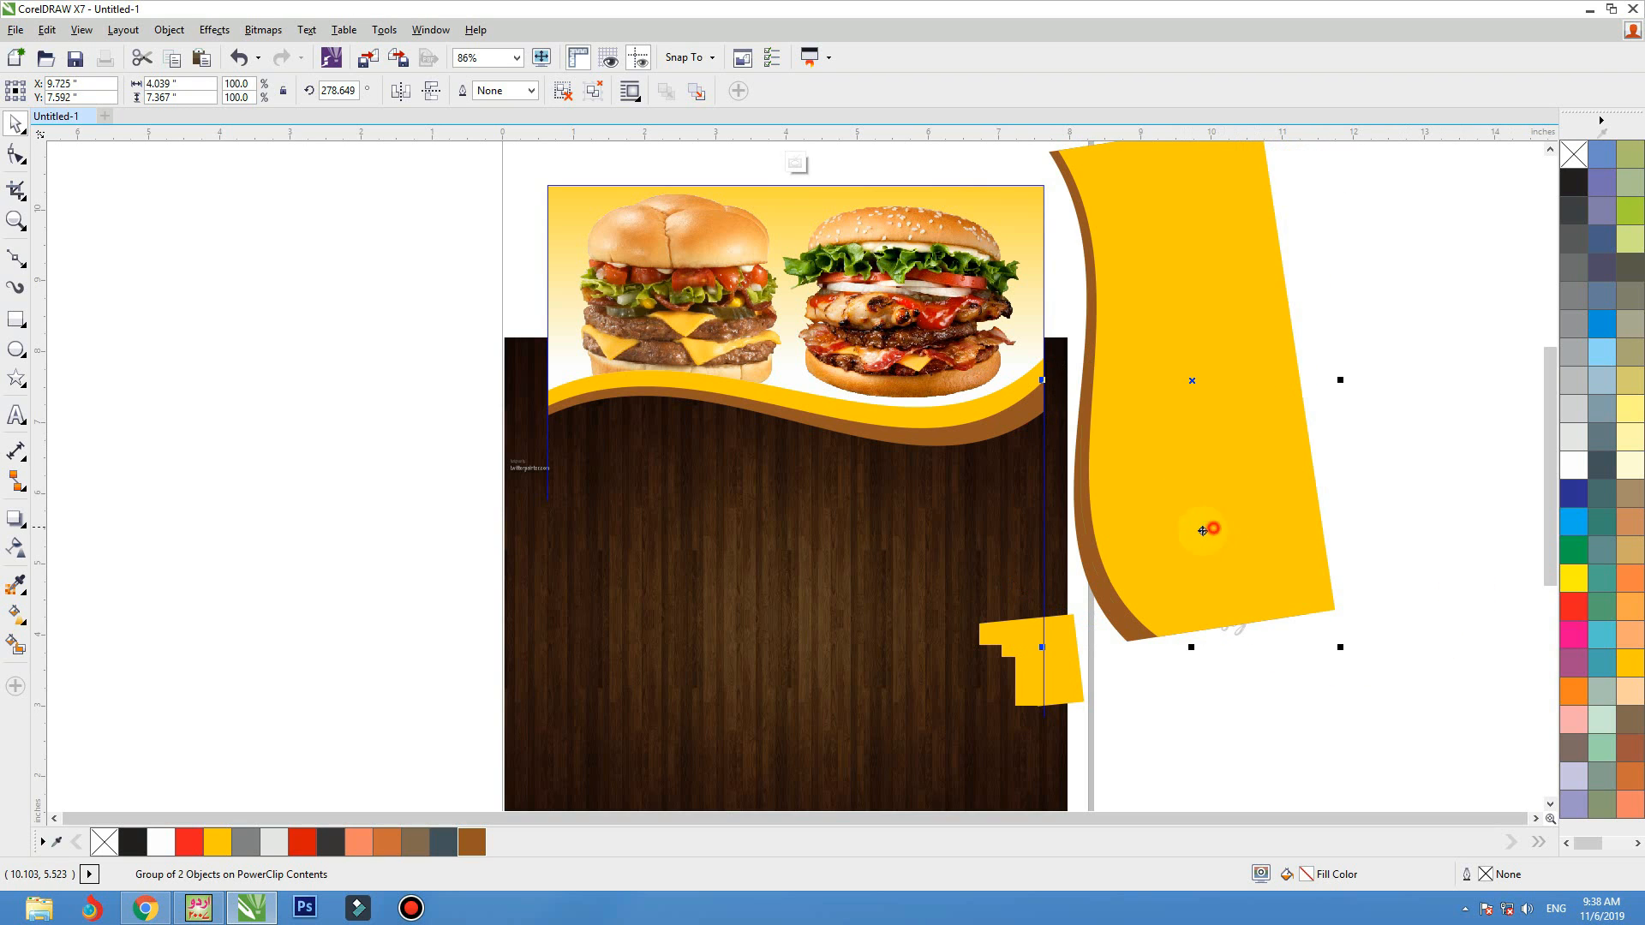
pyautogui.moveTo(1211, 526); pyautogui.dragTo(1166, 562)
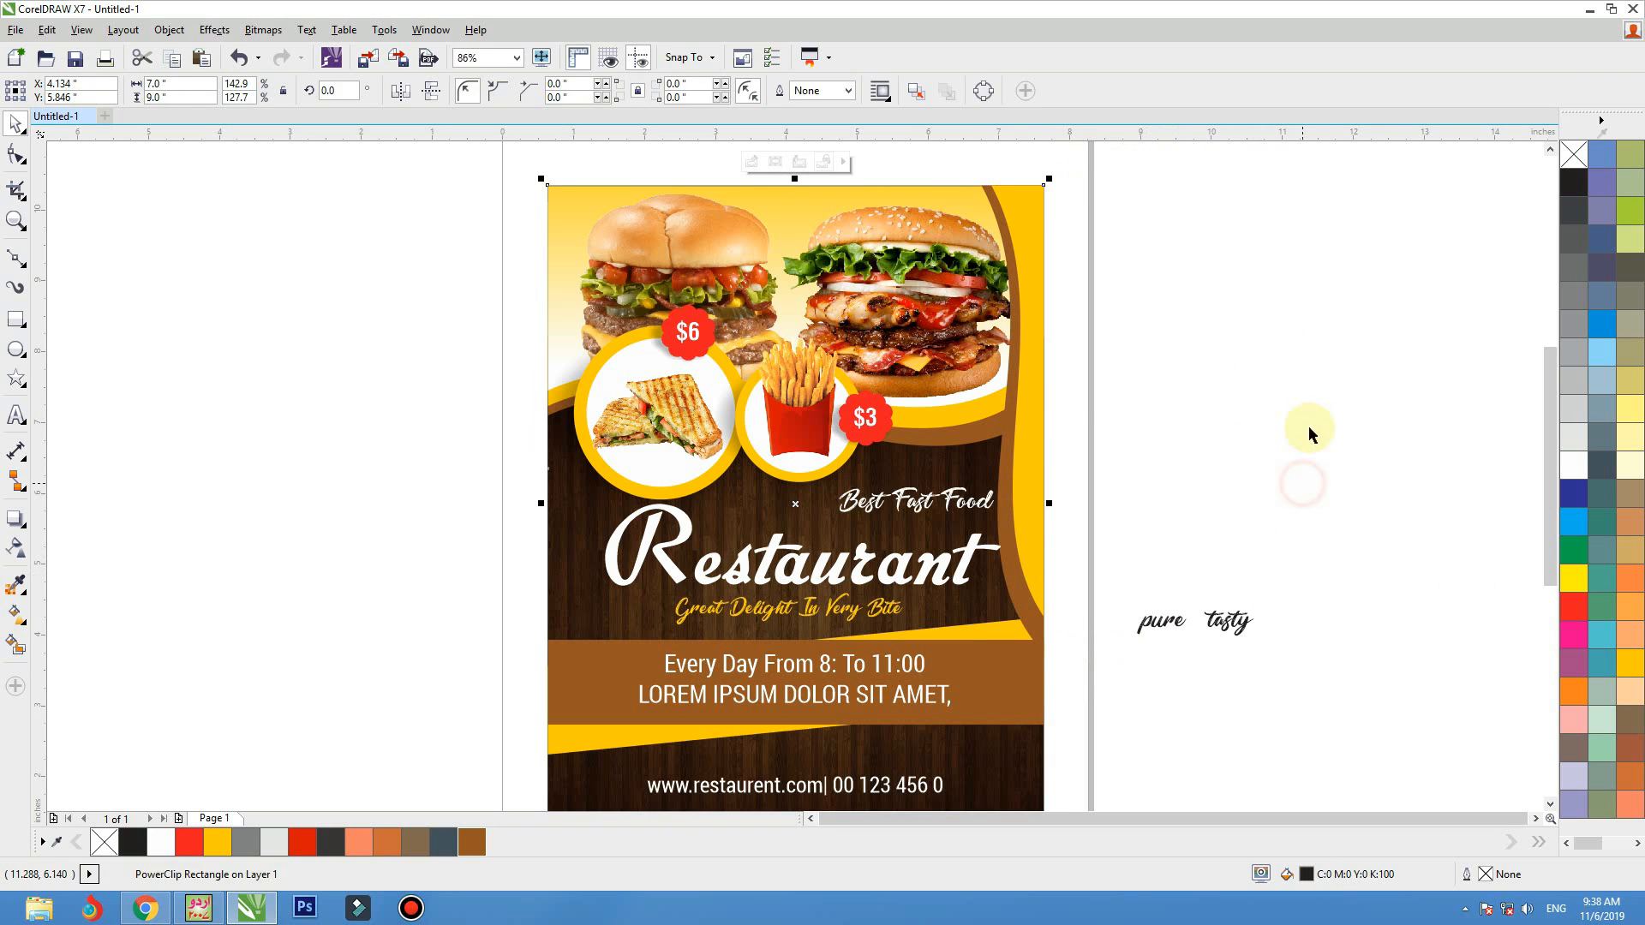
pyautogui.click(1308, 425)
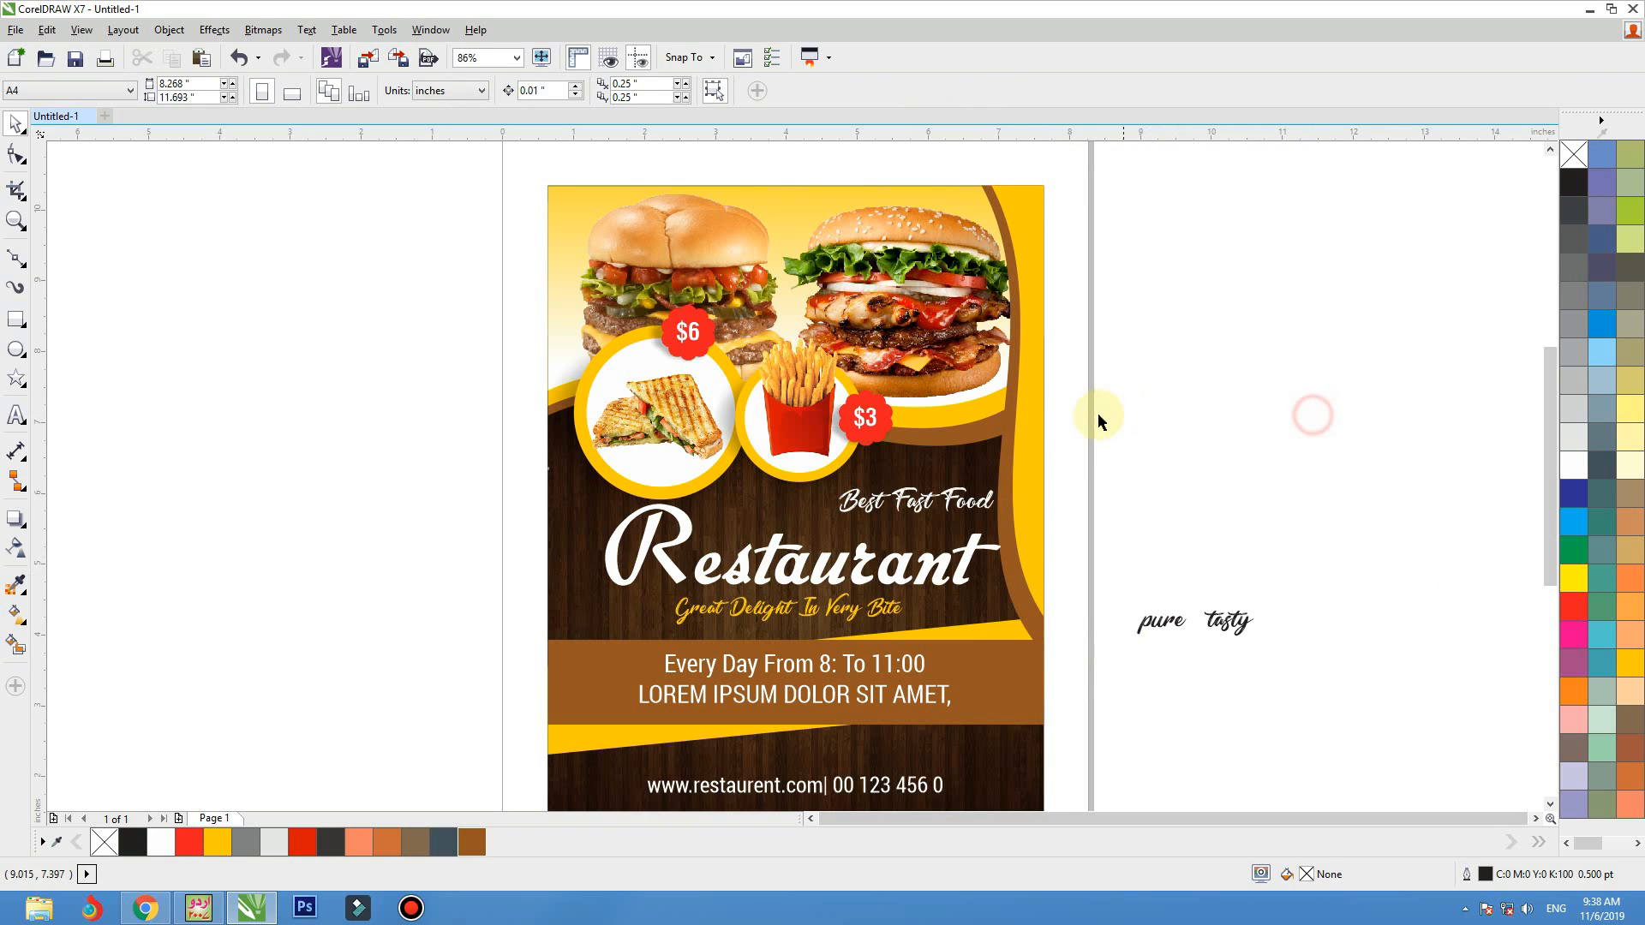
# Rotate the wave group further counterclockwise and reposition it so only a small yellow and brown corner shows beside "Best Fast Food"
pyautogui.click(1036, 451)
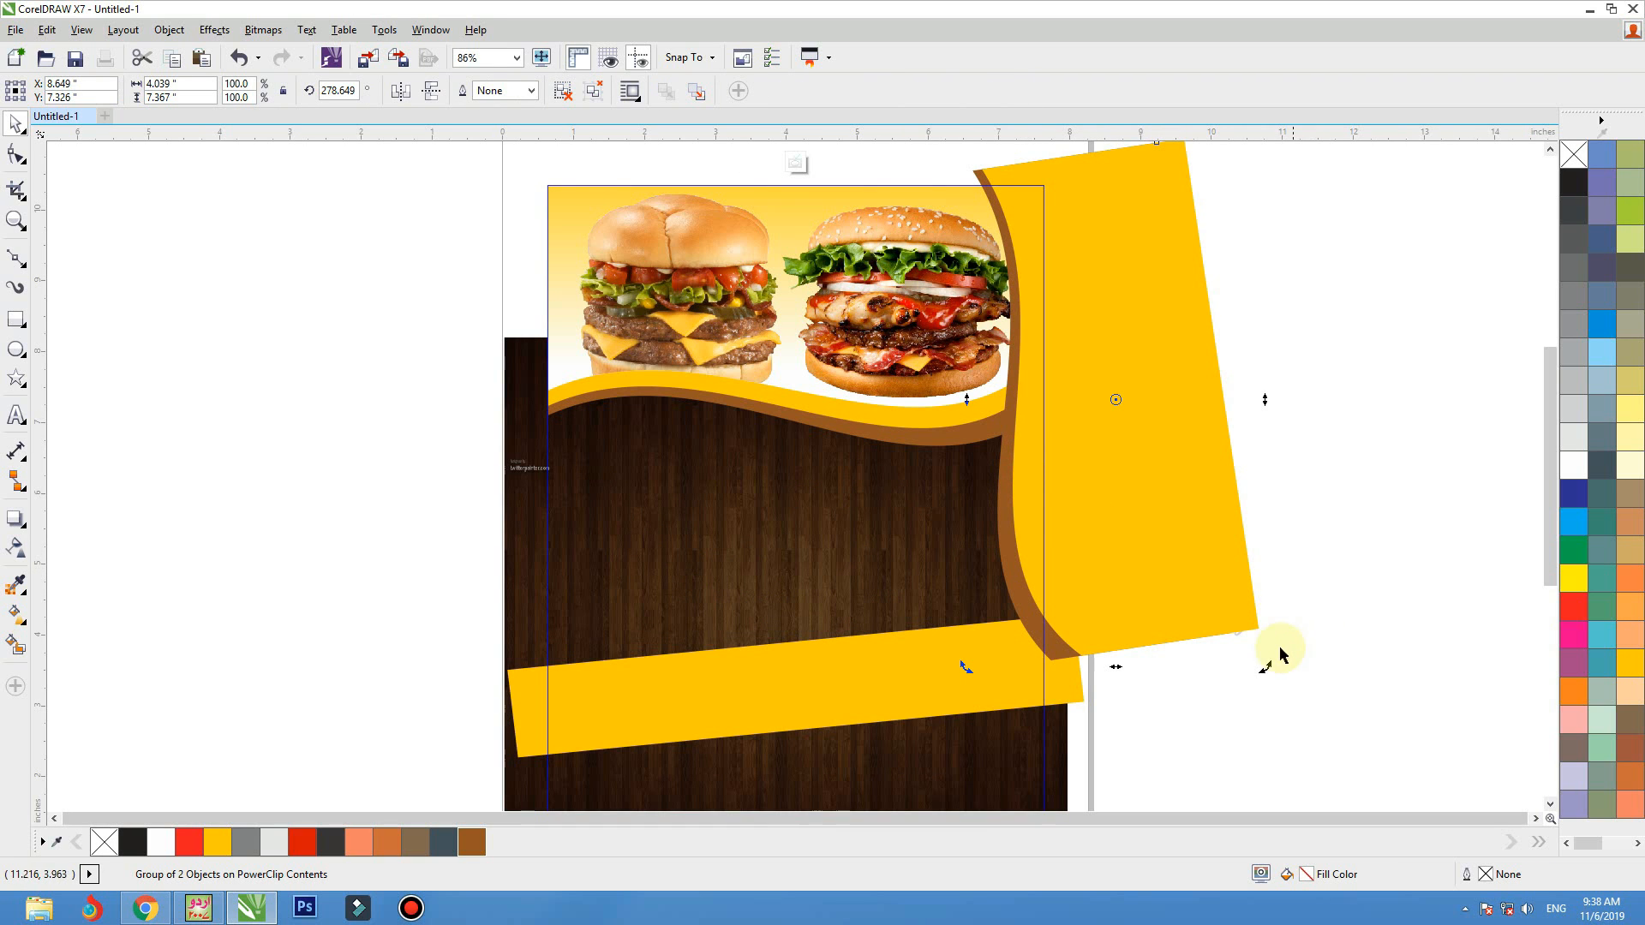
pyautogui.moveTo(1280, 658); pyautogui.dragTo(1311, 580)
pyautogui.moveTo(1230, 522); pyautogui.dragTo(1199, 491)
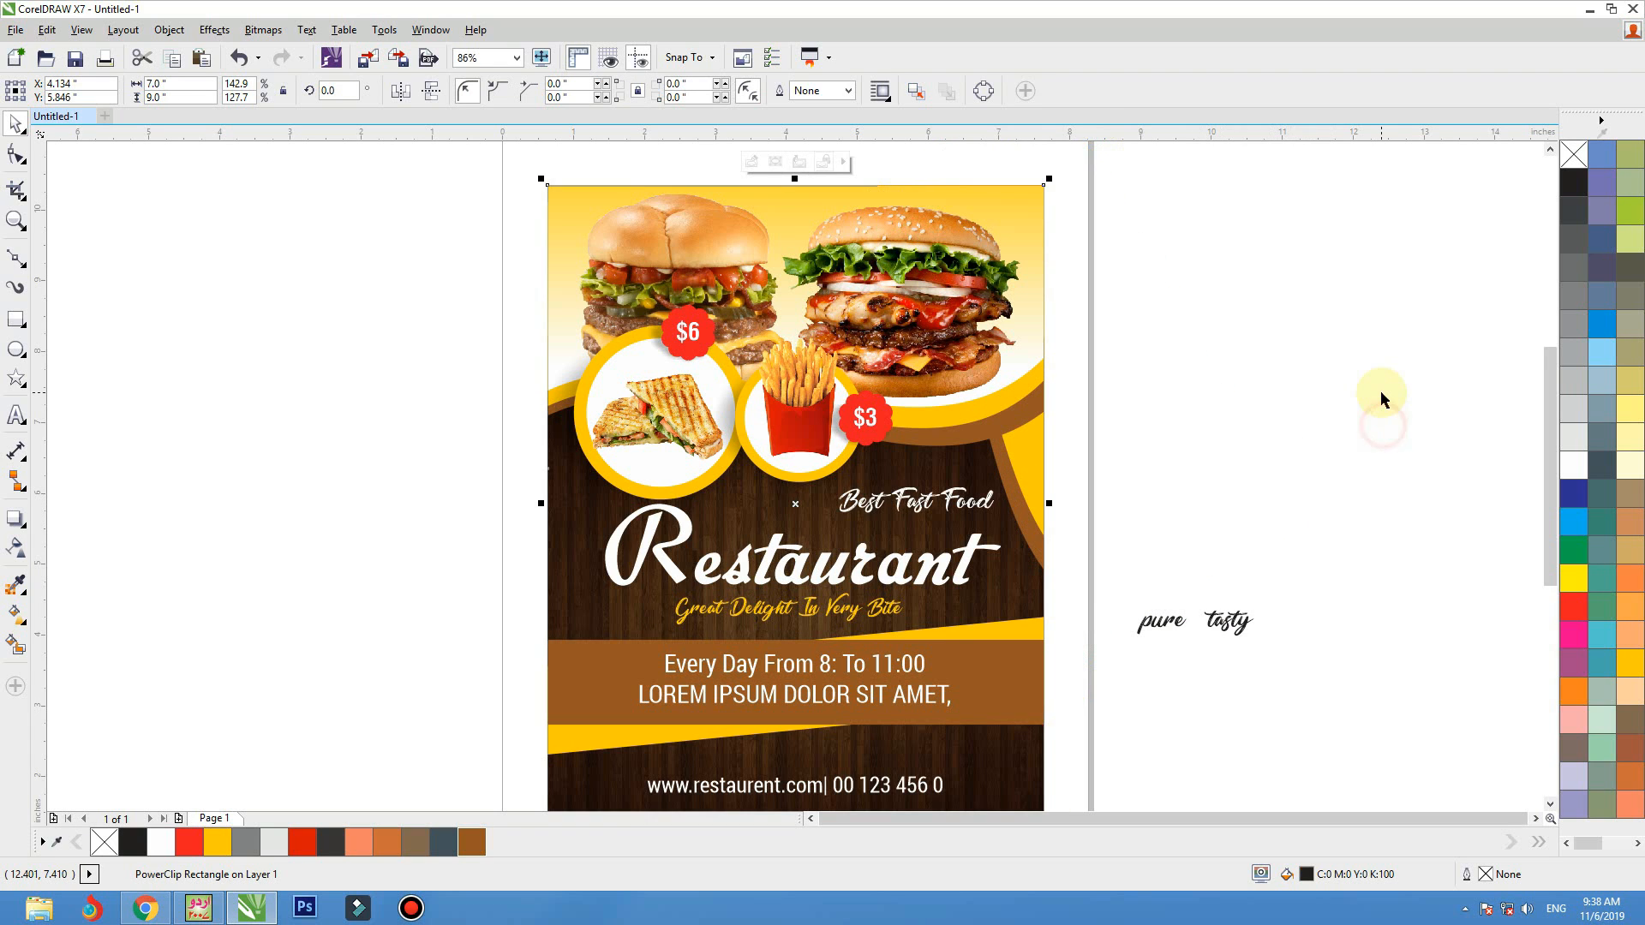
pyautogui.click(1272, 375)
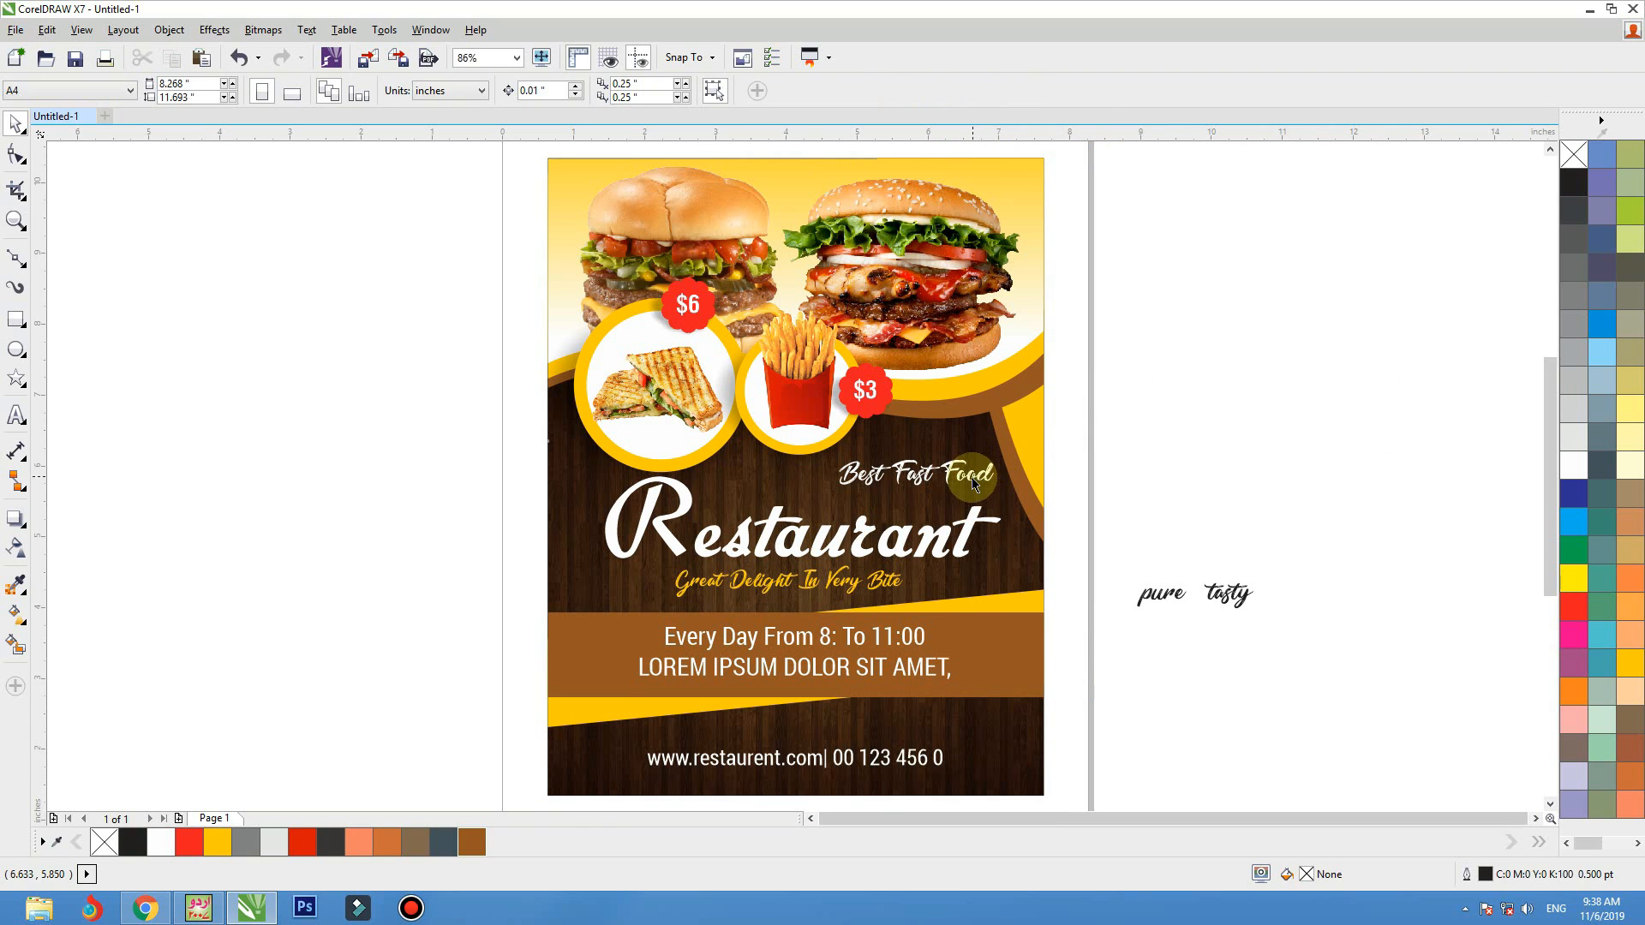
# Nudge "Best Fast Food" left, and shrink the circular food pictures with their price badges to 4.93 by 2.772 inches, shifted slightly left
pyautogui.click(972, 480)
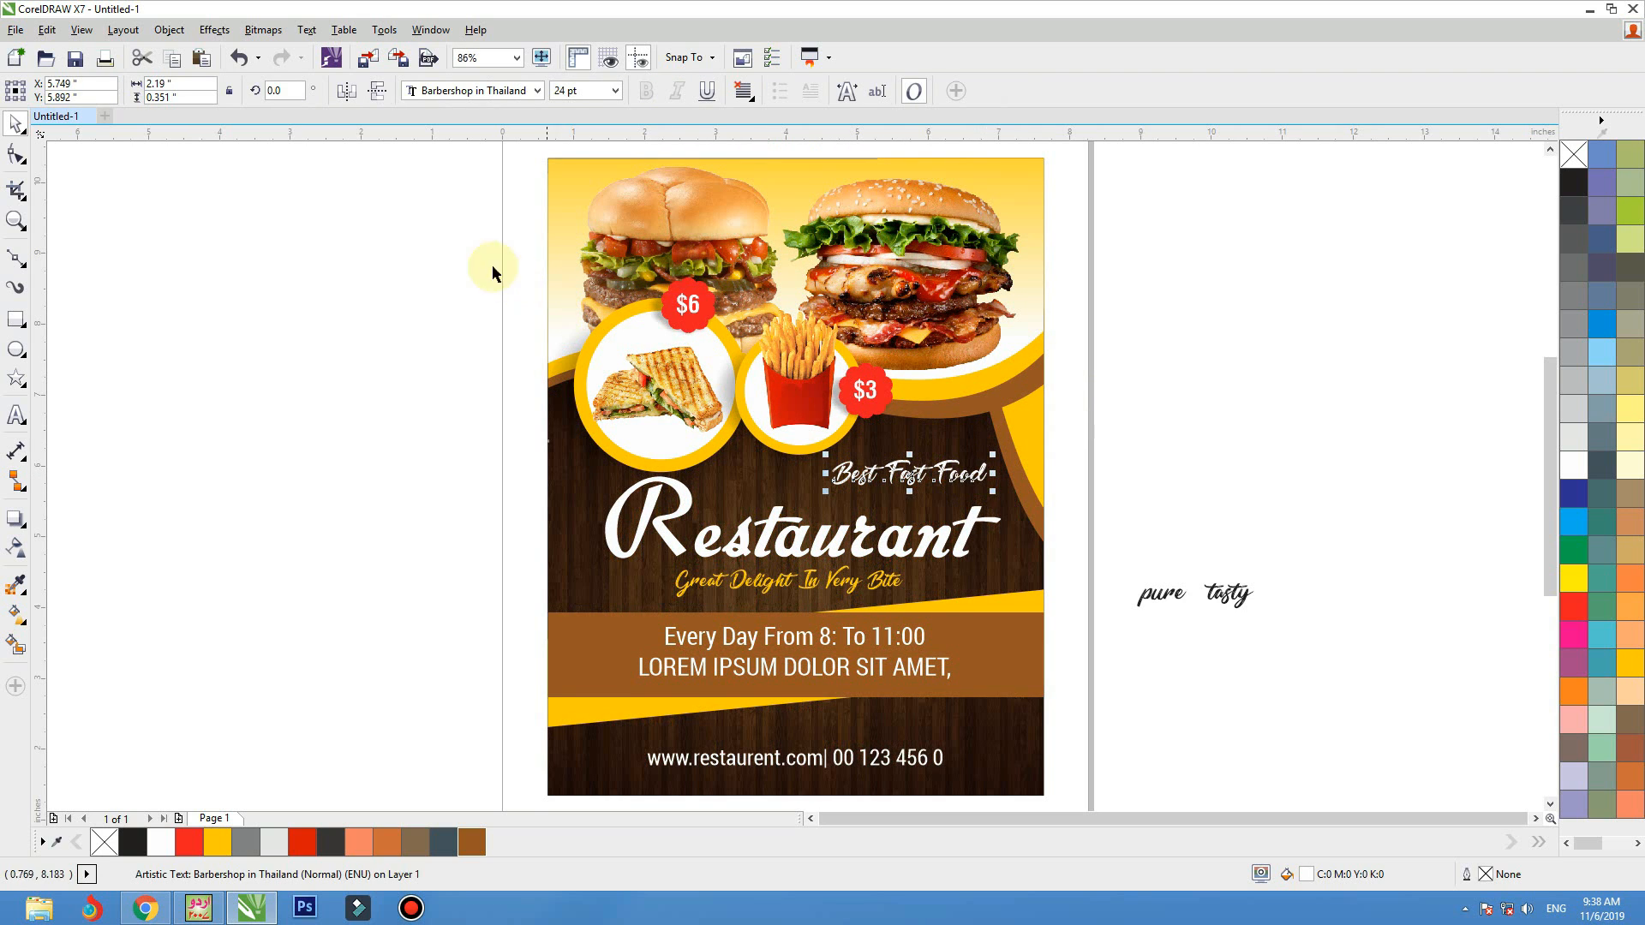
pyautogui.moveTo(462, 231); pyautogui.dragTo(998, 531)
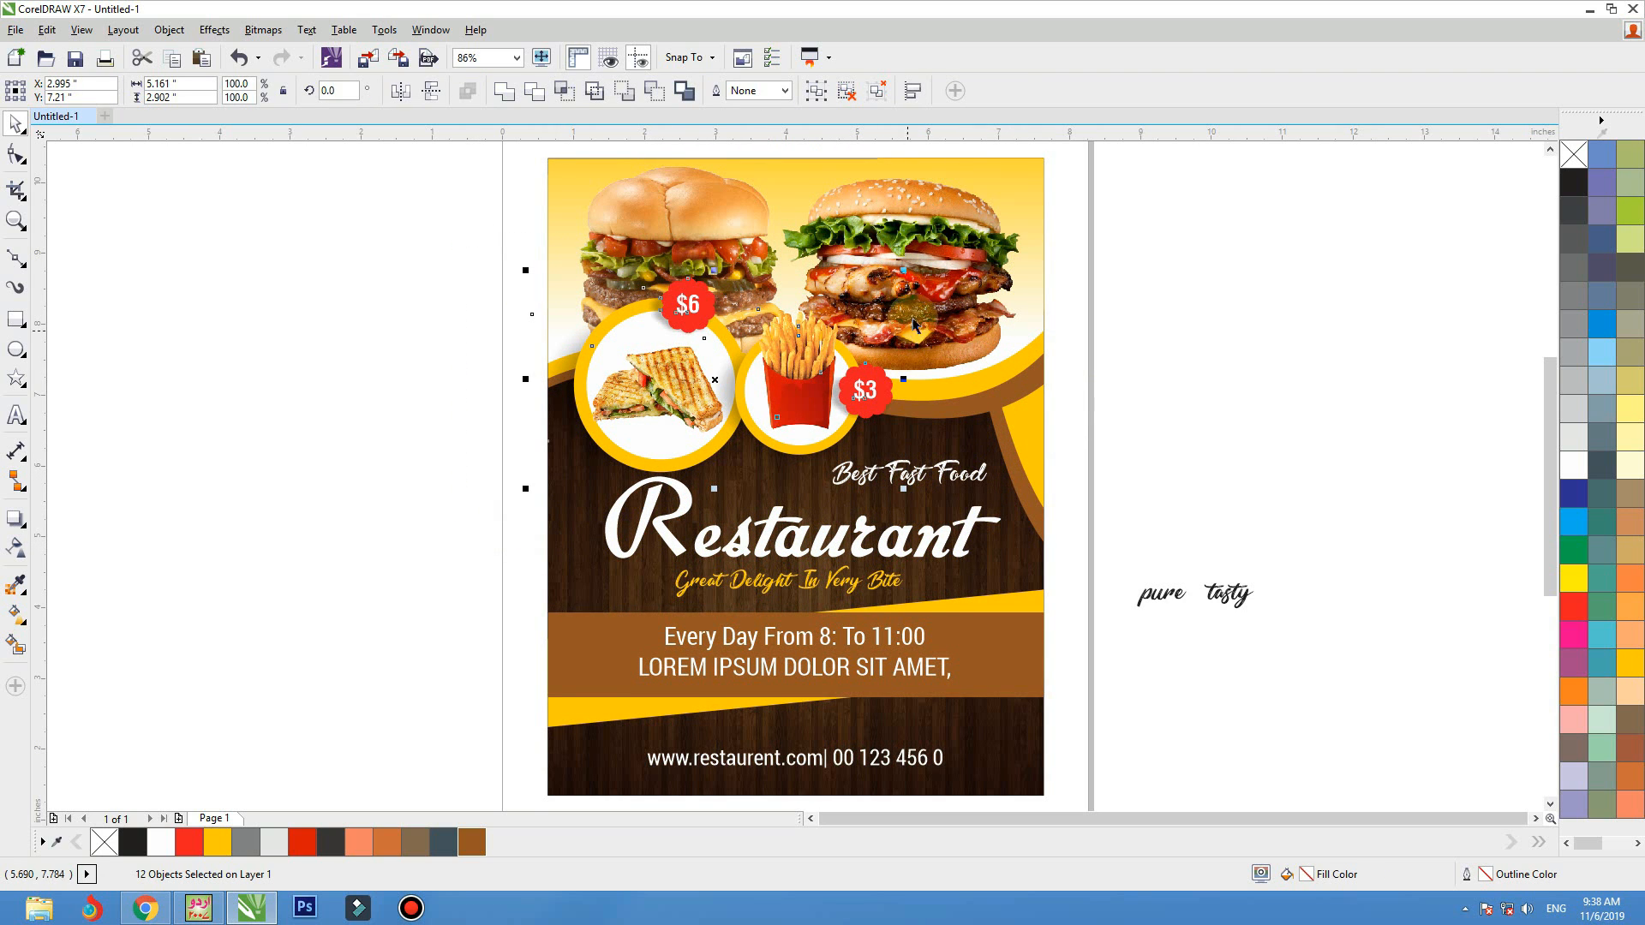
pyautogui.moveTo(903, 270); pyautogui.dragTo(894, 275)
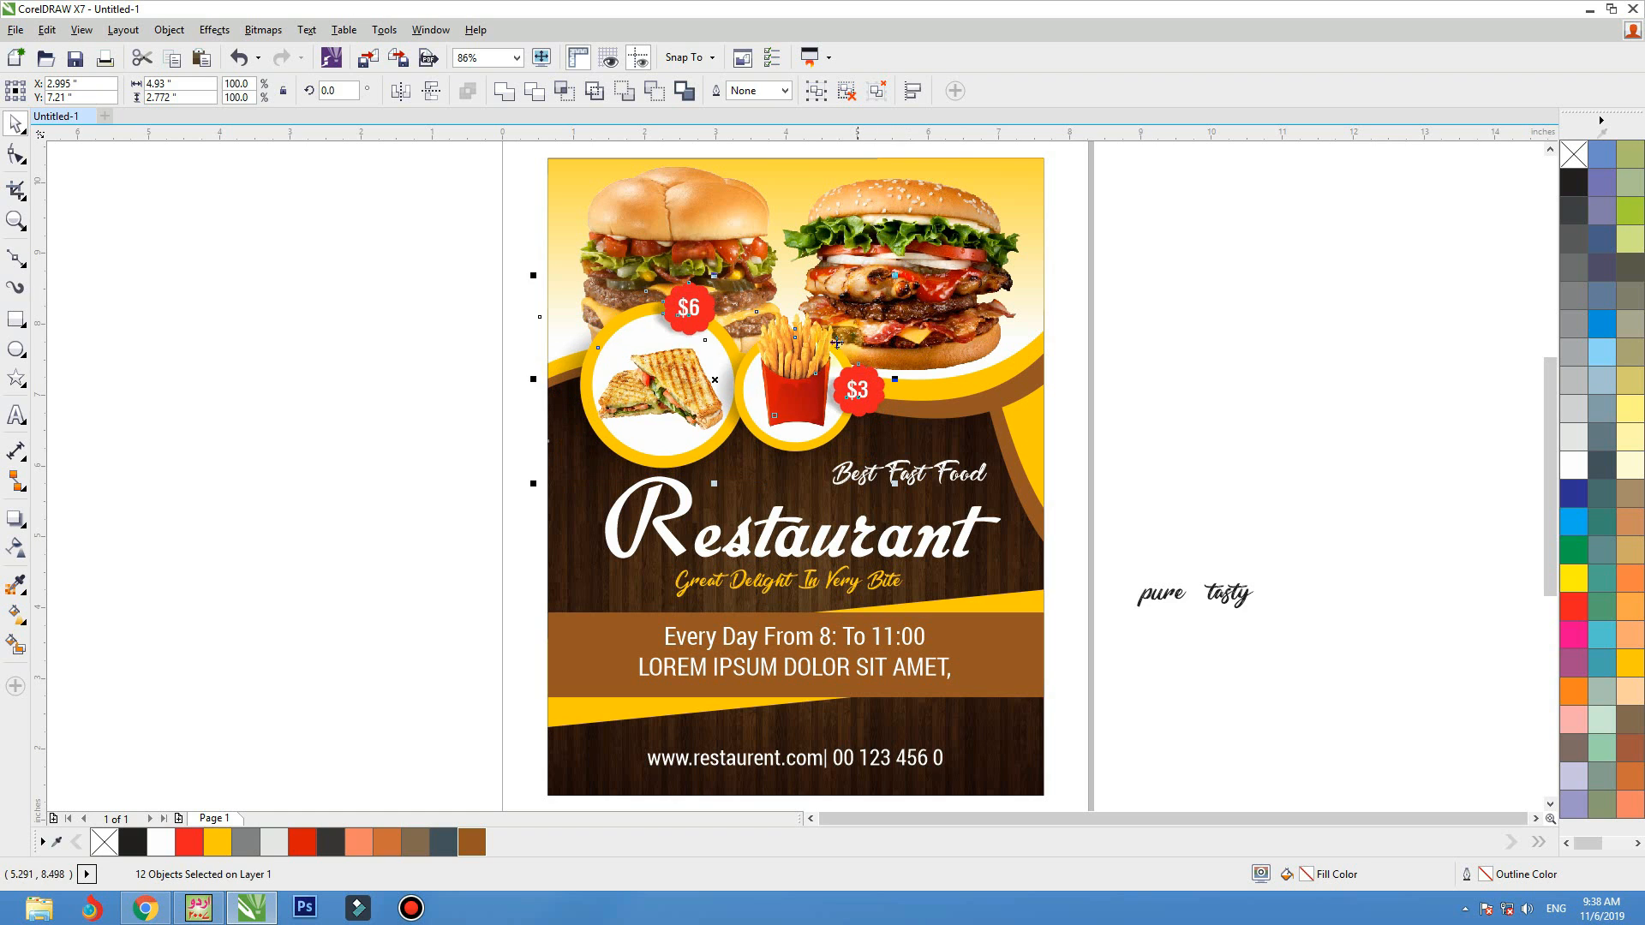
pyautogui.moveTo(828, 354); pyautogui.dragTo(818, 355)
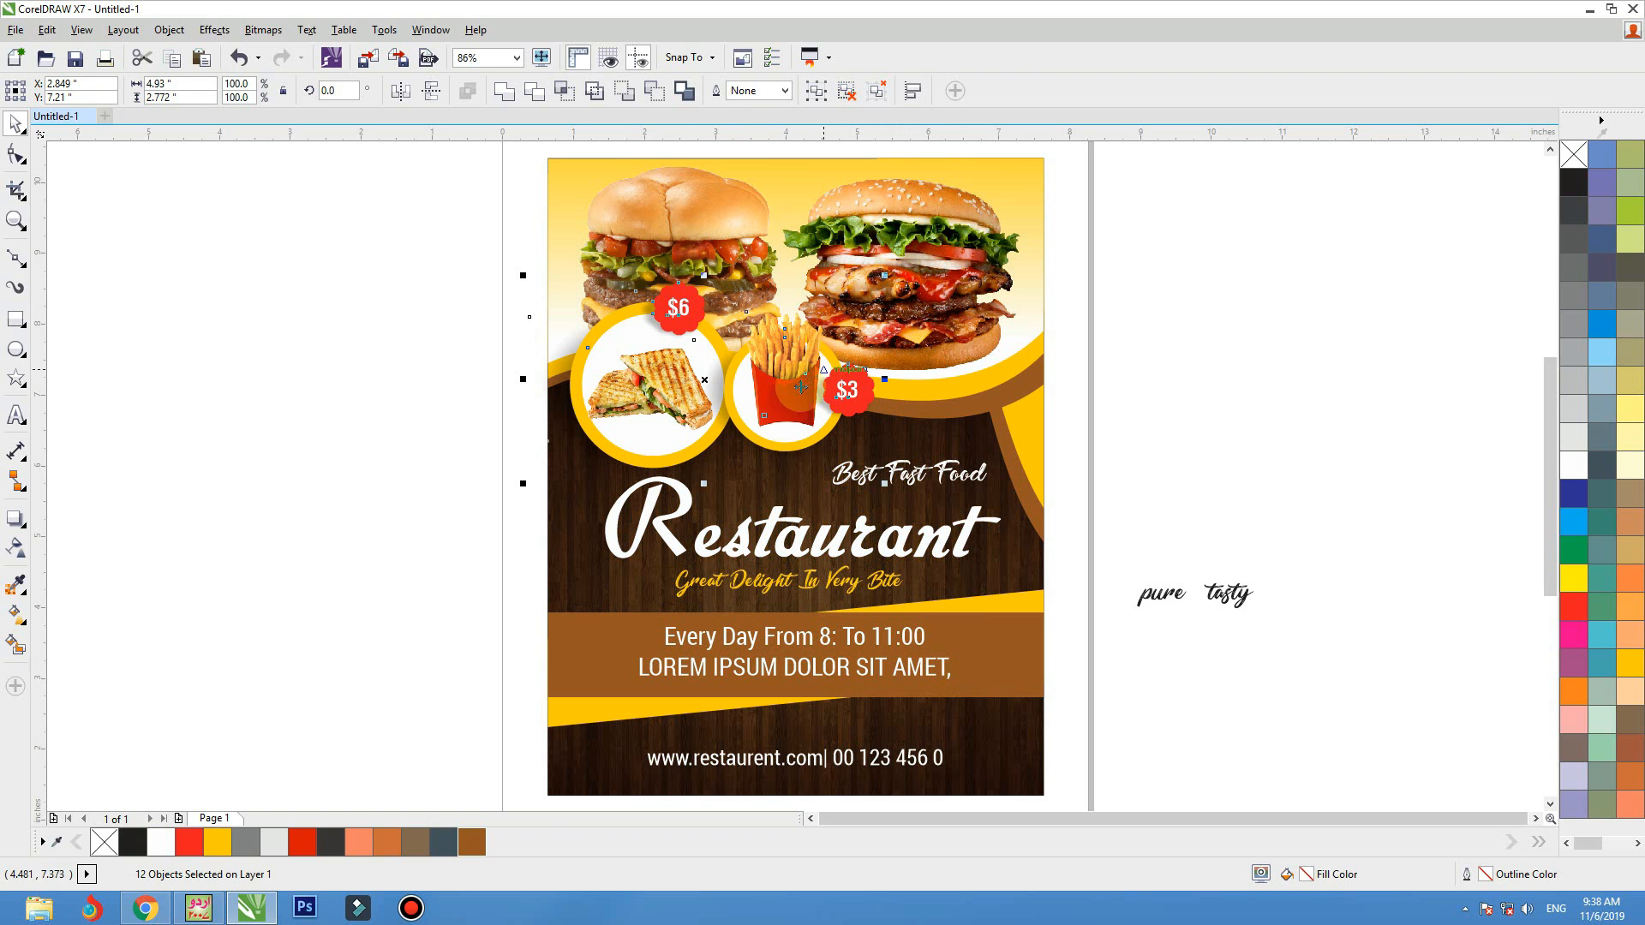
# Centre the "Restaurant" title and the "Great Delight In Very Bite" tagline horizontally on the flyer
pyautogui.click(804, 531)
pyautogui.press('F2')
pyautogui.moveTo(1248, 368); pyautogui.dragTo(455, 797)
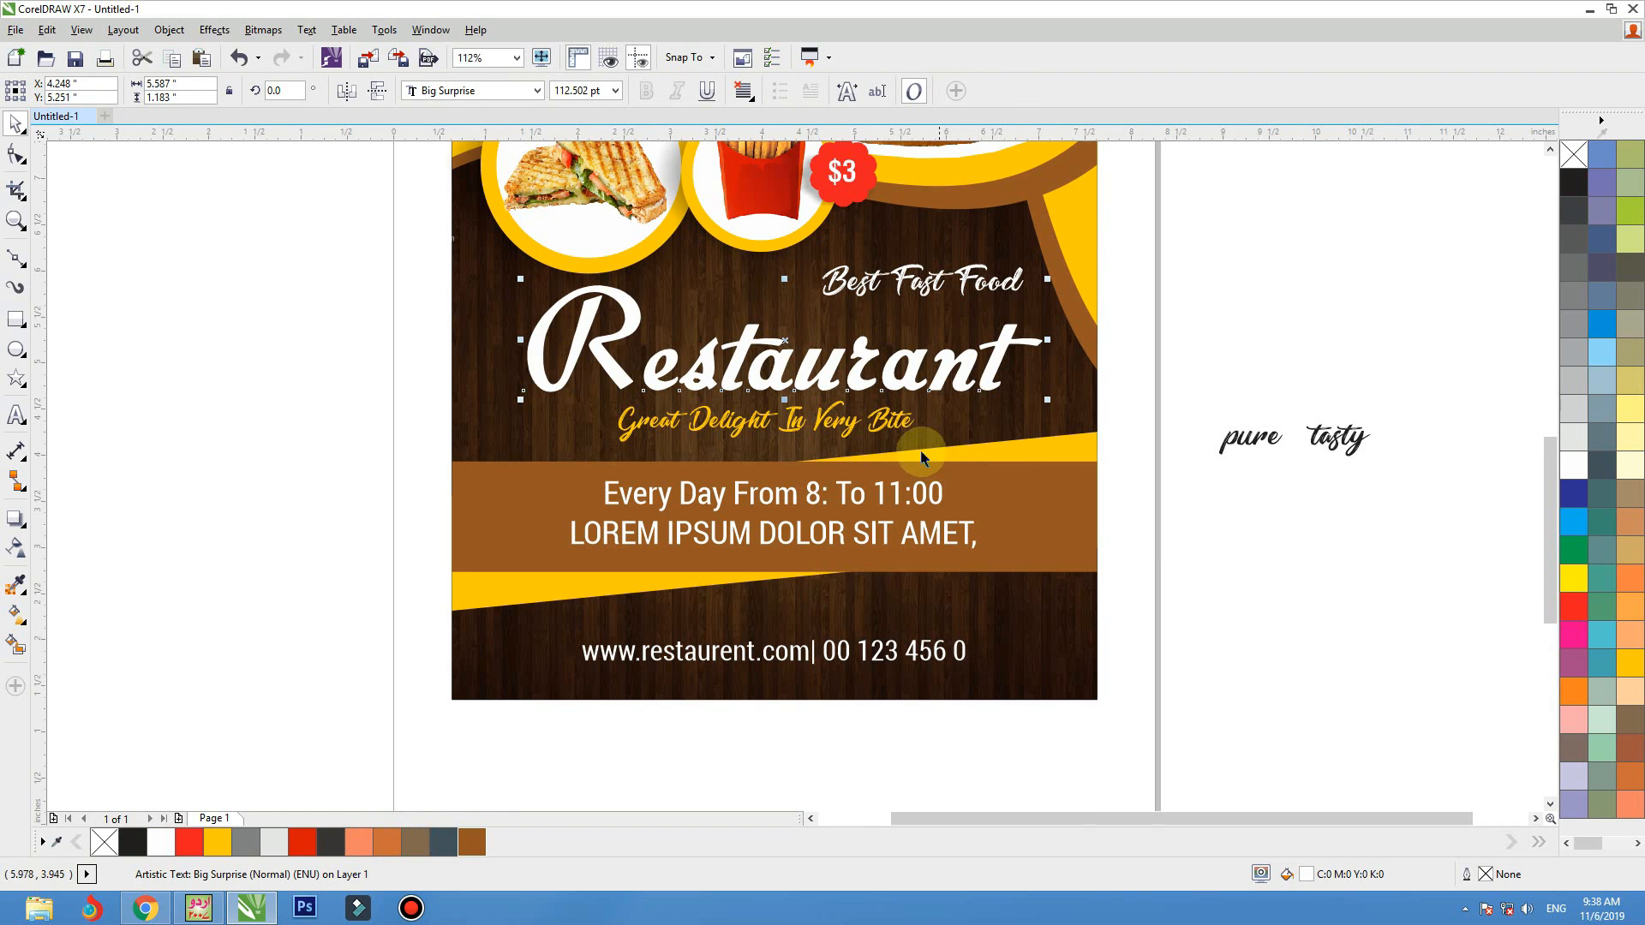
pyautogui.keyDown('shift'); pyautogui.click(899, 424); pyautogui.keyUp('shift')
pyautogui.press('c')
pyautogui.keyDown('shift'); pyautogui.click(1068, 386); pyautogui.keyUp('shift')
pyautogui.press('c')
pyautogui.click(1148, 338)
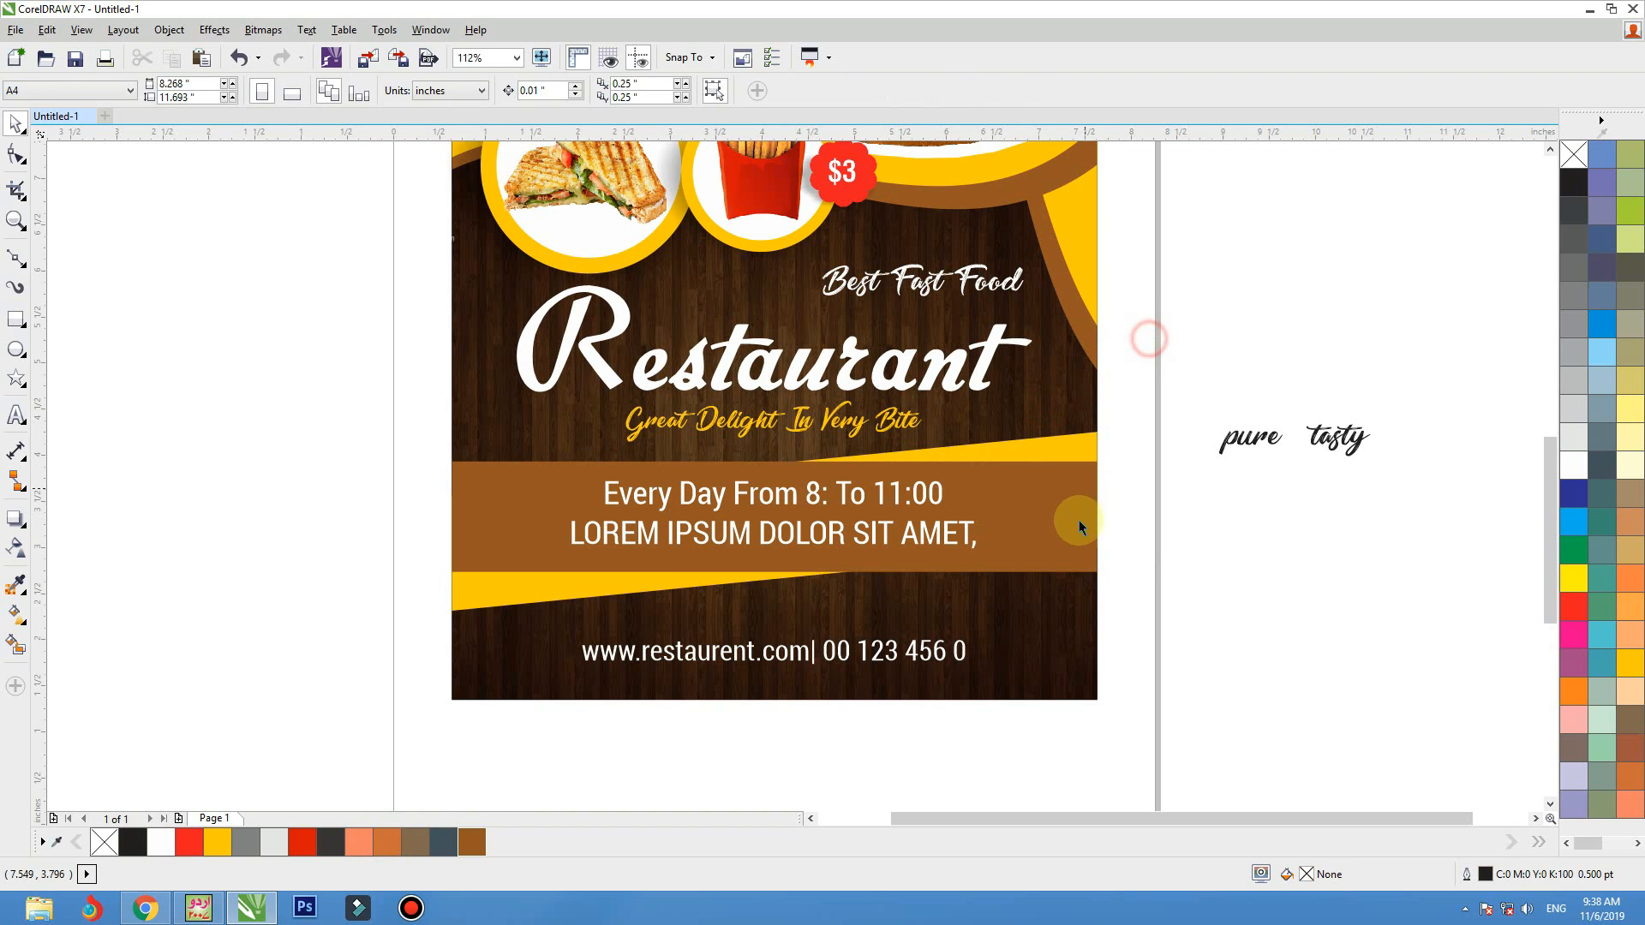
# Move the opening-hours band and its two text lines down together to Y 2.934 inches
pyautogui.click(1076, 528)
pyautogui.moveTo(1134, 416); pyautogui.dragTo(379, 634)
pyautogui.press('Down')
pyautogui.press('Down')
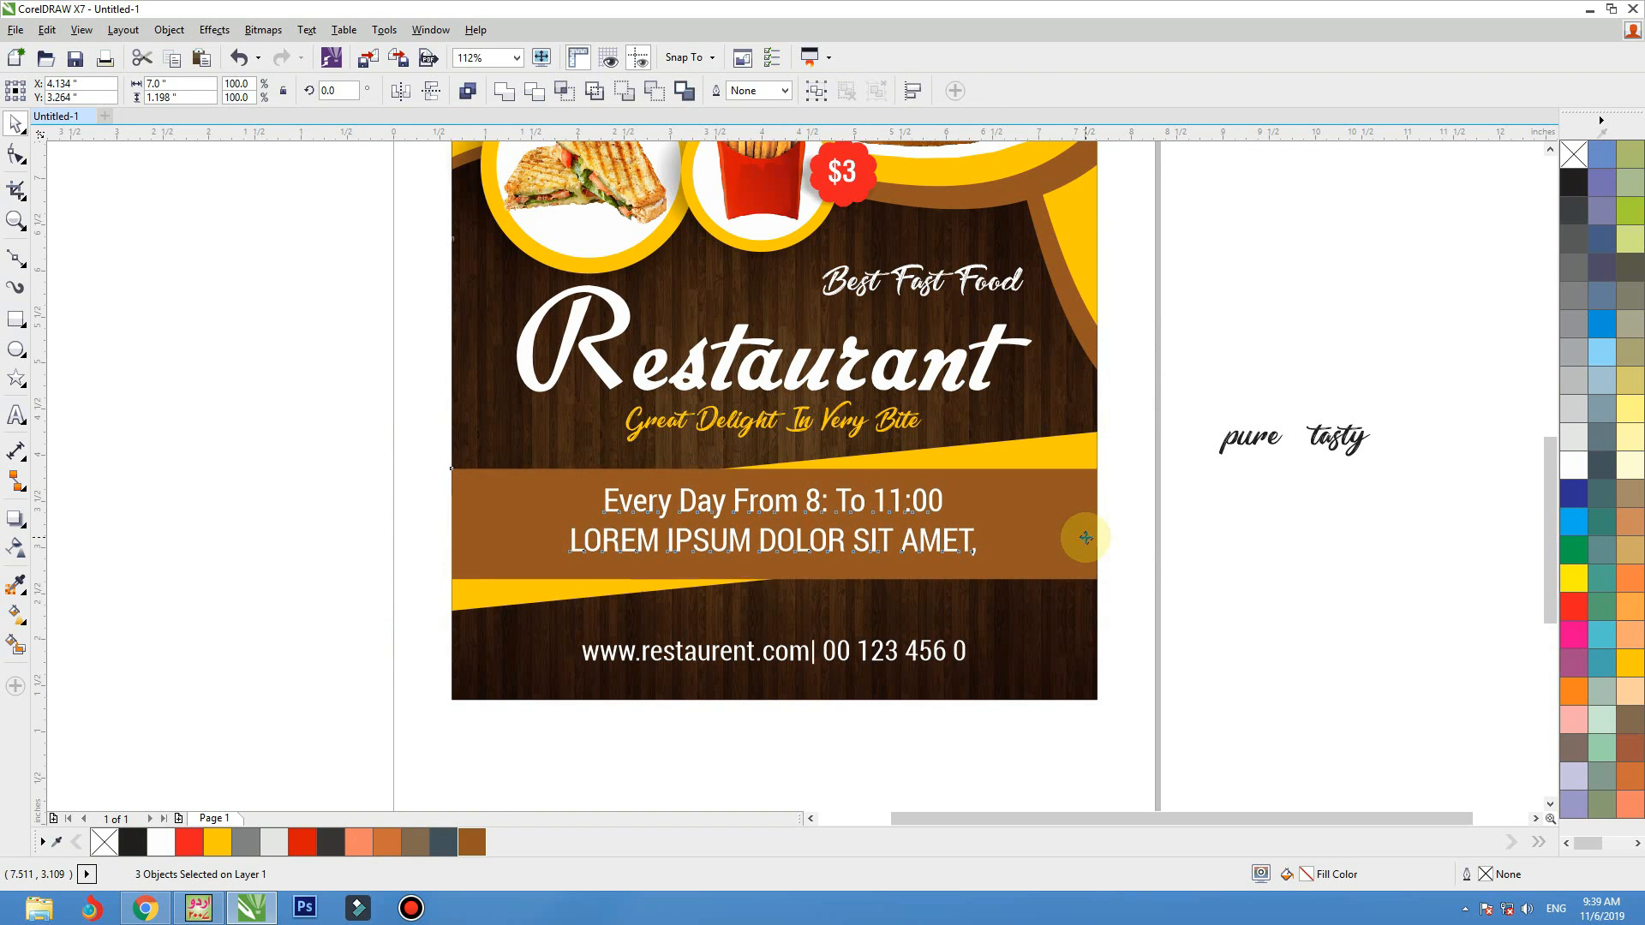
pyautogui.press('Down')
pyautogui.press('Down')
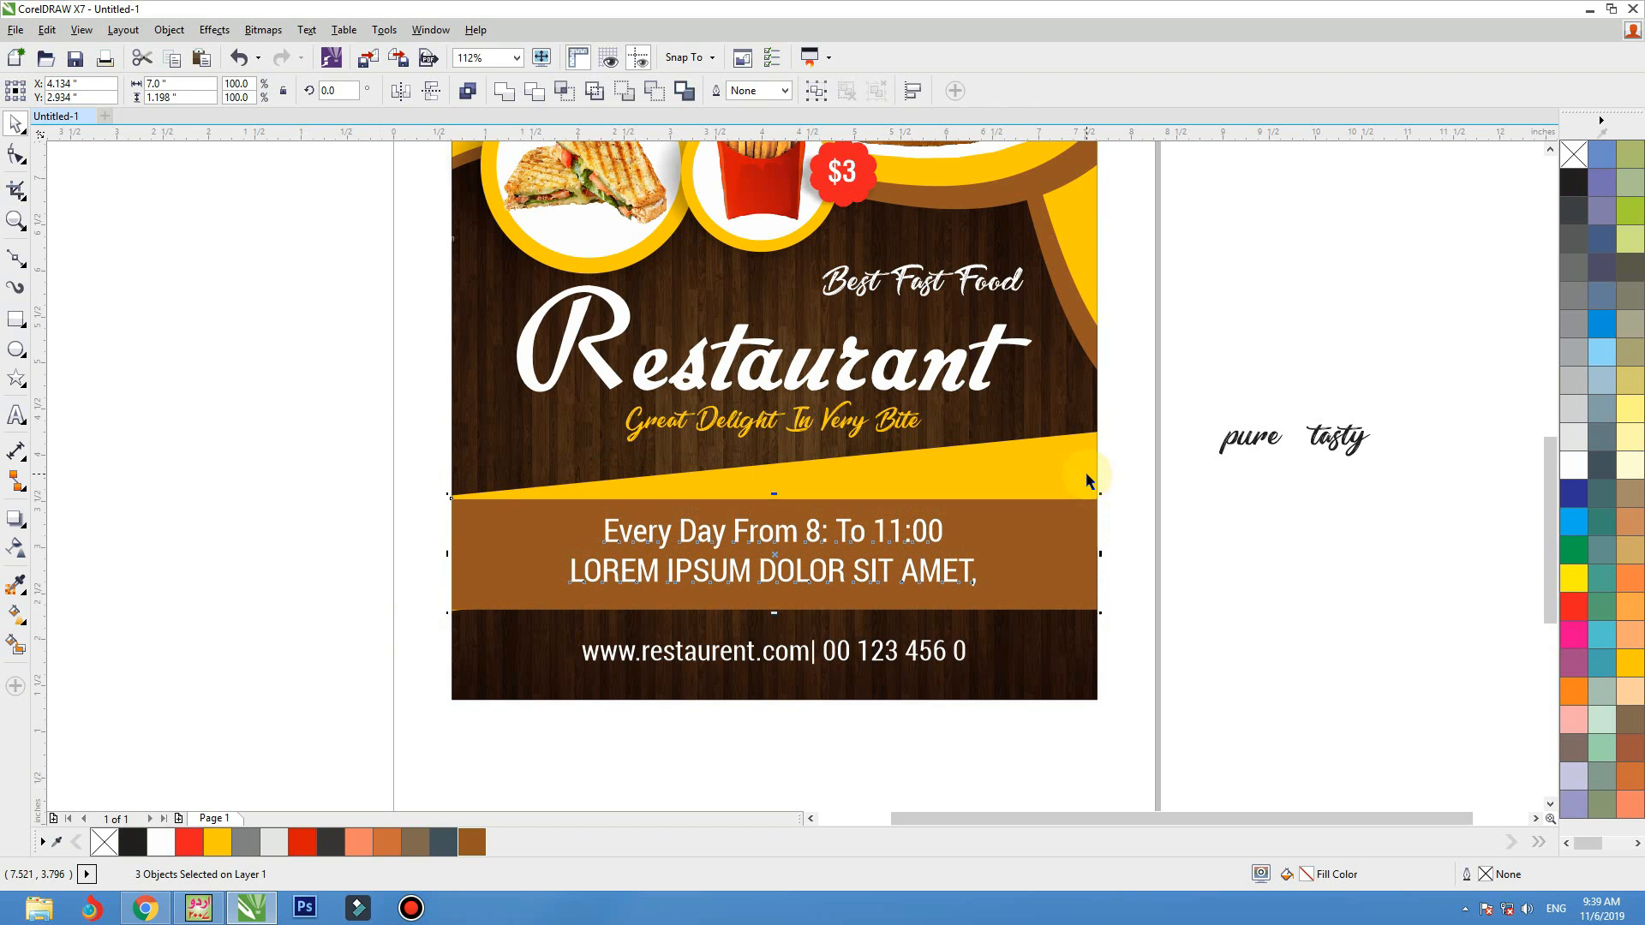
# Inside the PowerClip contents, move the slanted yellow strip down to Y 2.838 inches behind the opening-hours band
pyautogui.click(1086, 473)
pyautogui.keyDown('ctrl'); pyautogui.click(1086, 474); pyautogui.keyUp('ctrl')
pyautogui.moveTo(1086, 474); pyautogui.dragTo(1088, 514)
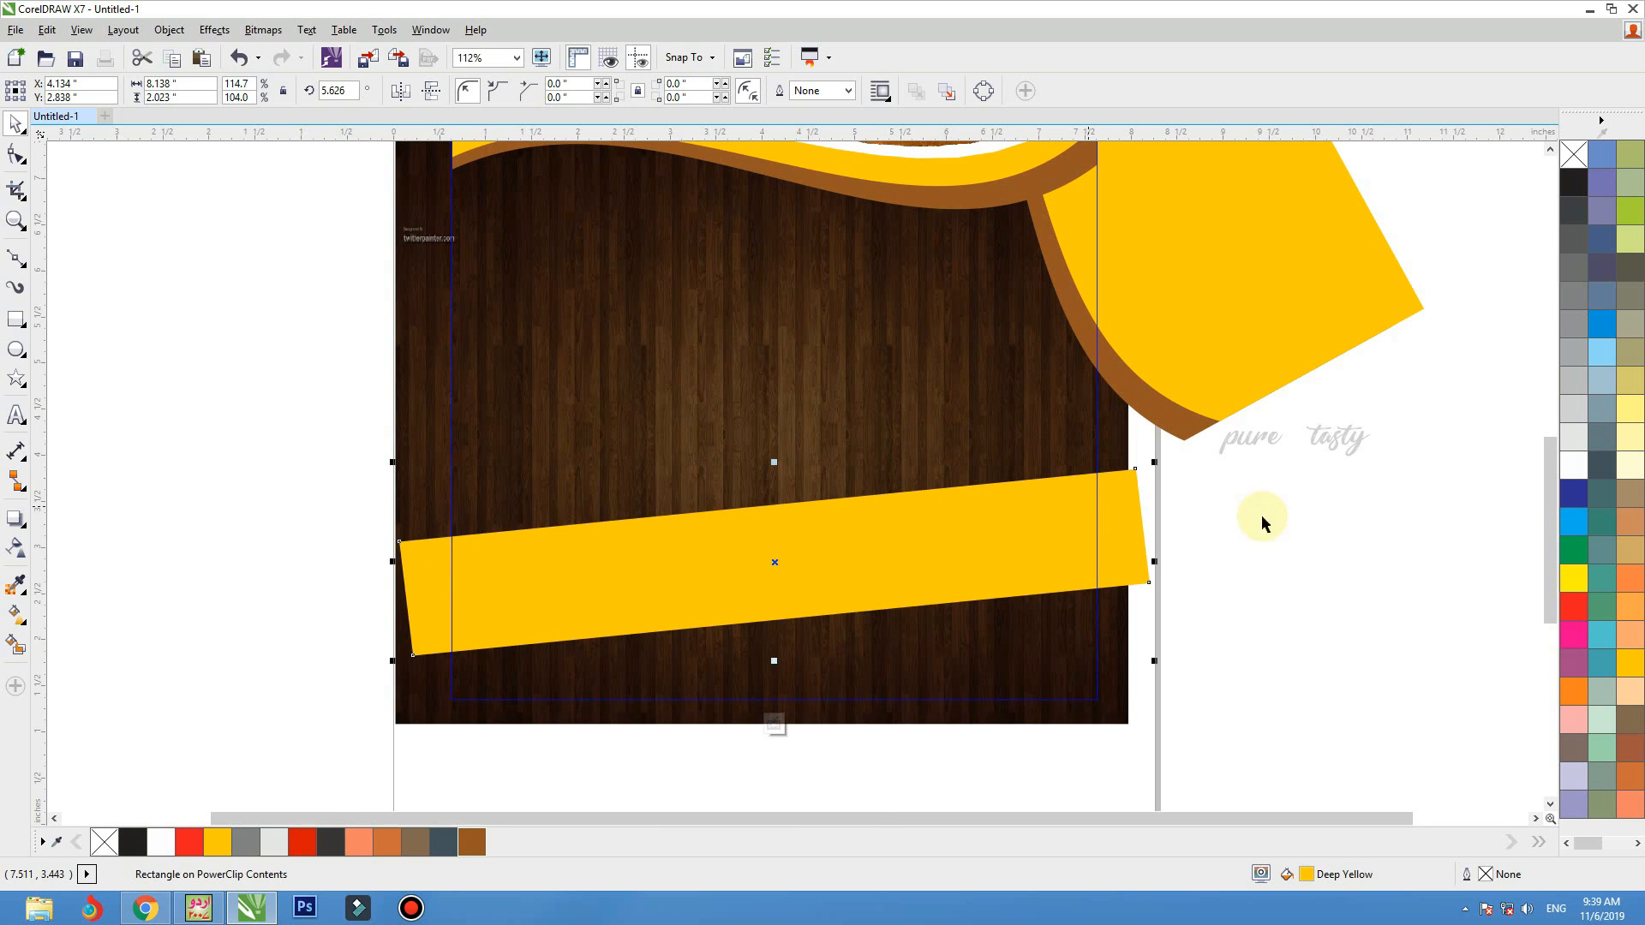
pyautogui.keyDown('ctrl'); pyautogui.click(1247, 582); pyautogui.keyUp('ctrl')
# Lower the contact line to Y 1.753 inches and add a space between the web address and the "|" separator
pyautogui.click(838, 653)
pyautogui.press('Down')
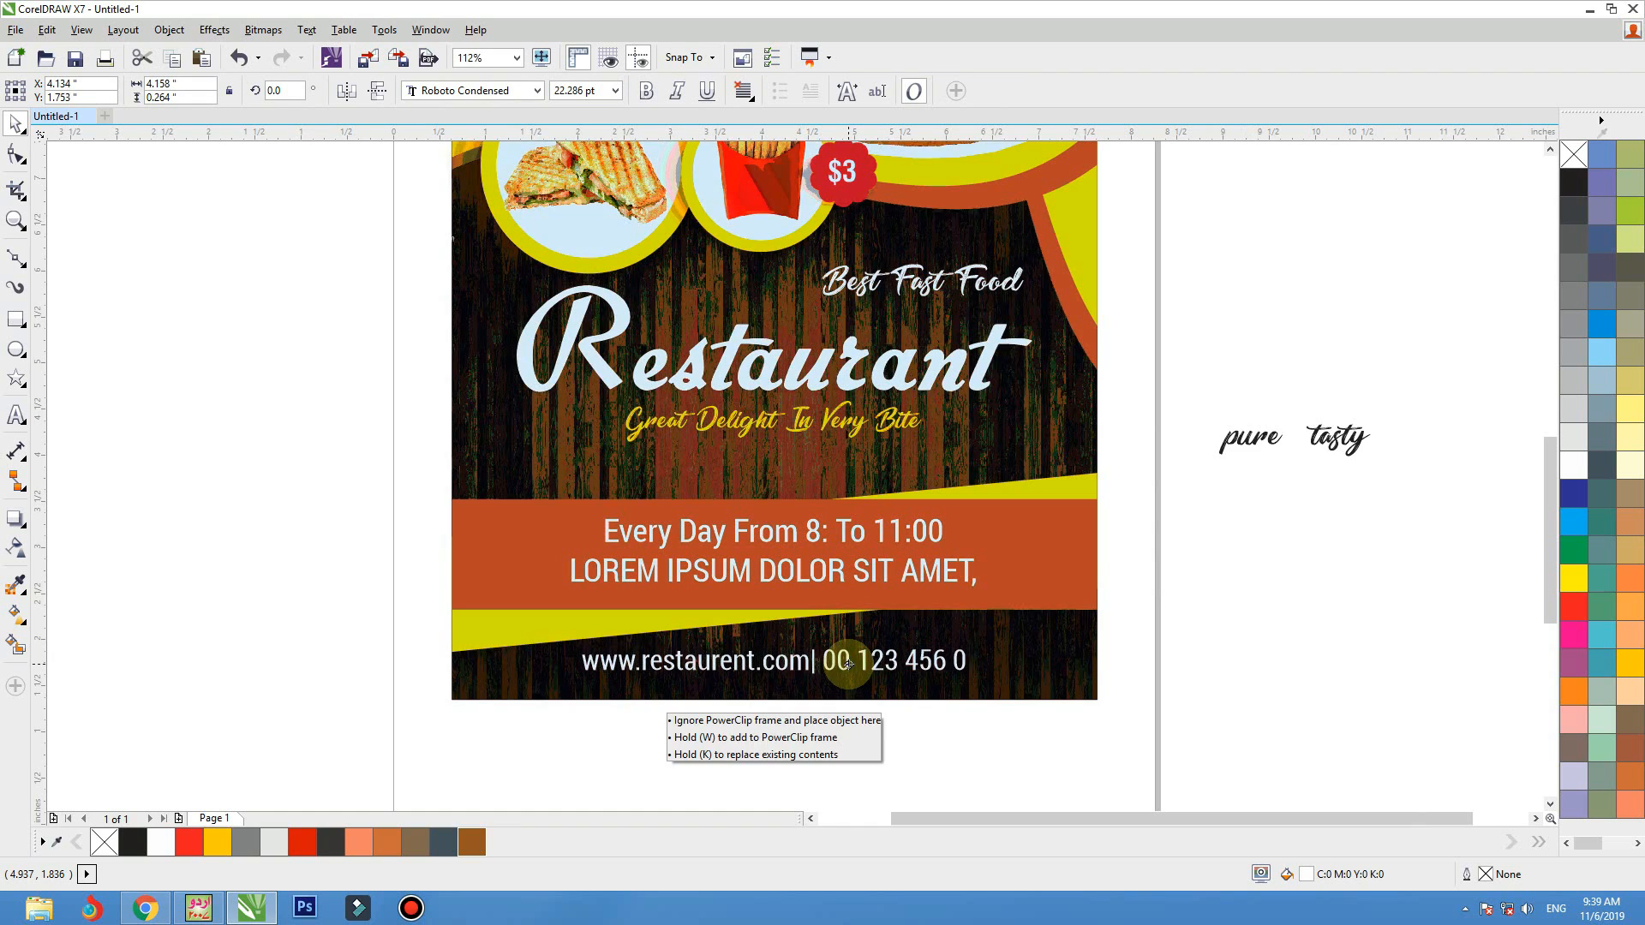
pyautogui.doubleClick(812, 668)
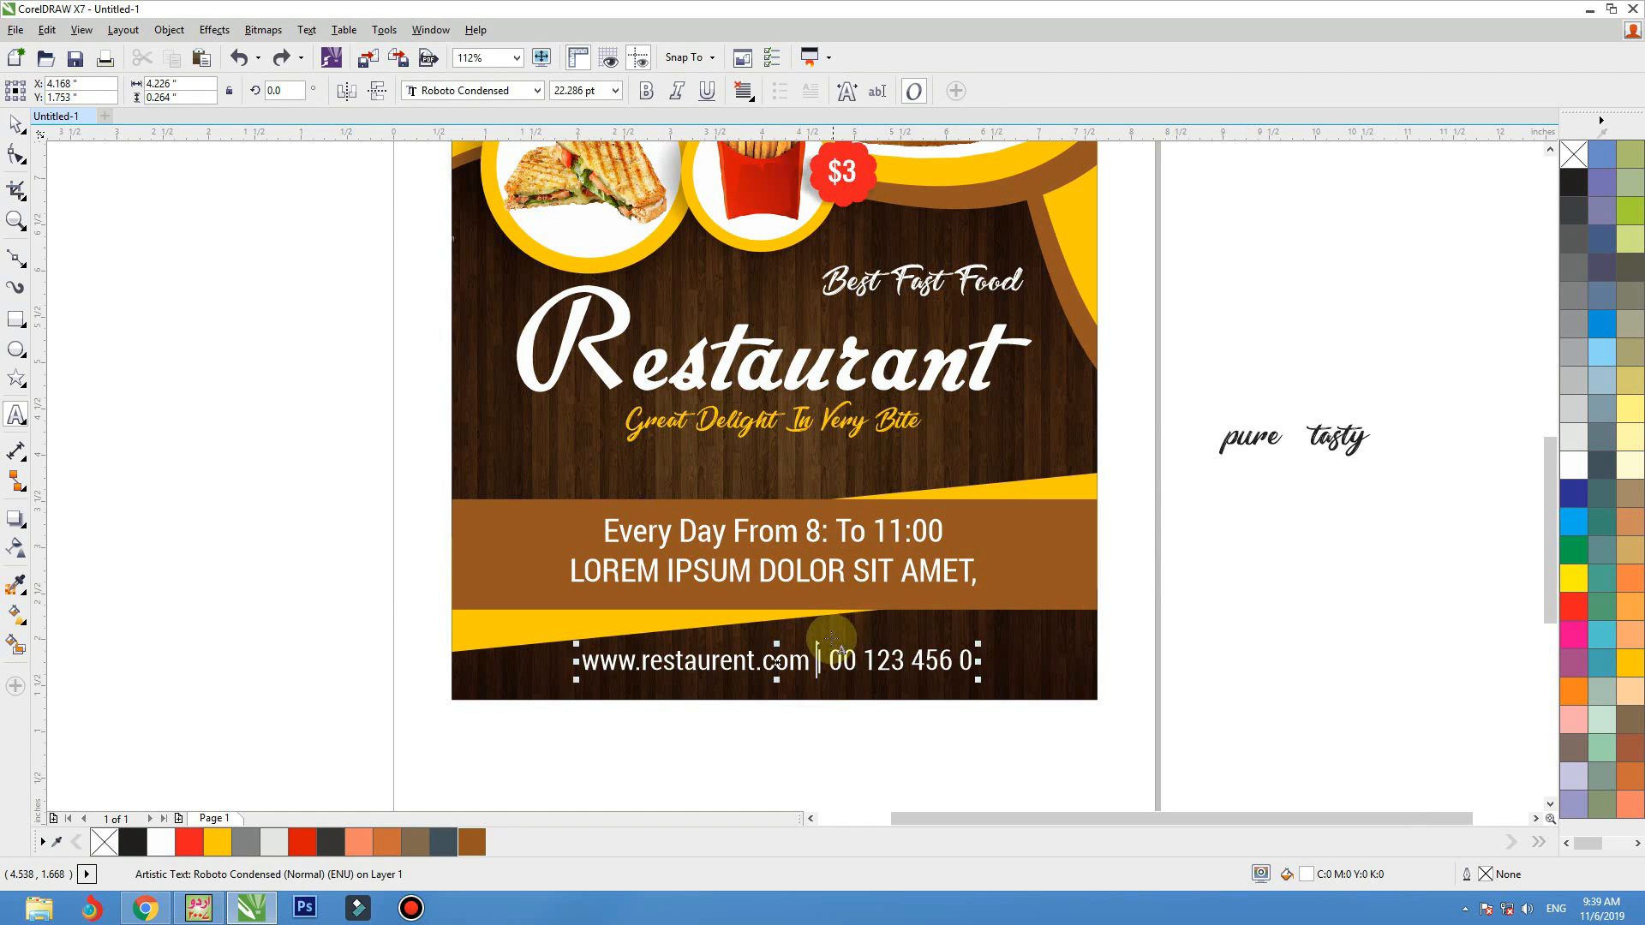
pyautogui.click(10, 129)
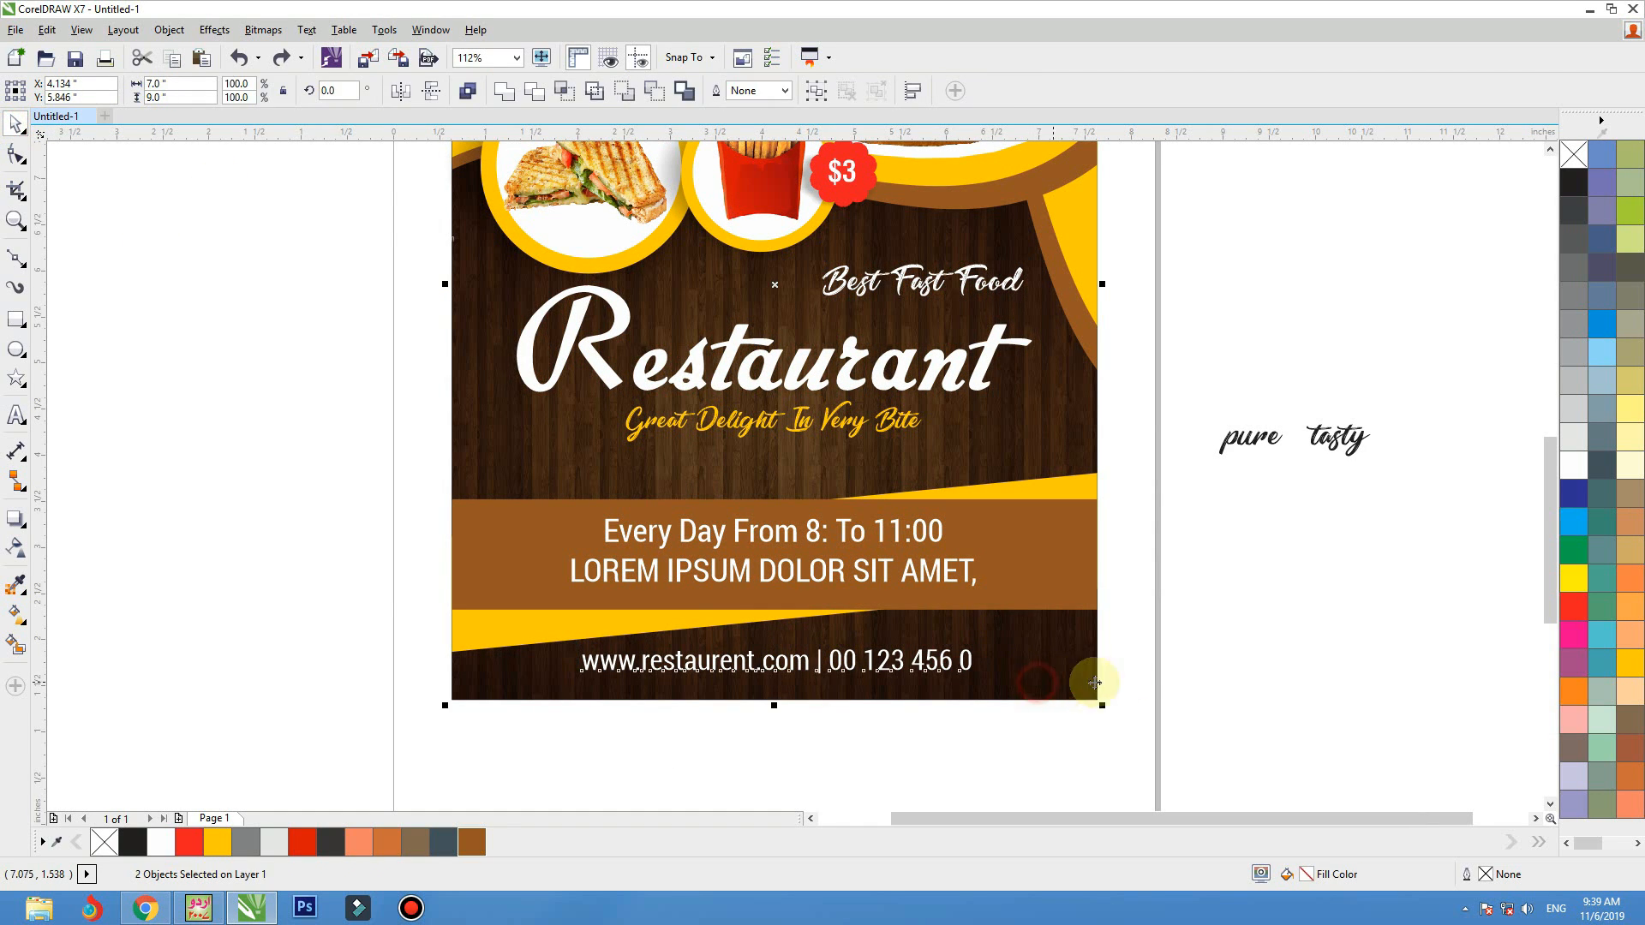
# Scale the contact line down slightly while keeping it horizontally centred near the flyer's lower edge
pyautogui.click(1212, 650)
pyautogui.click(950, 658)
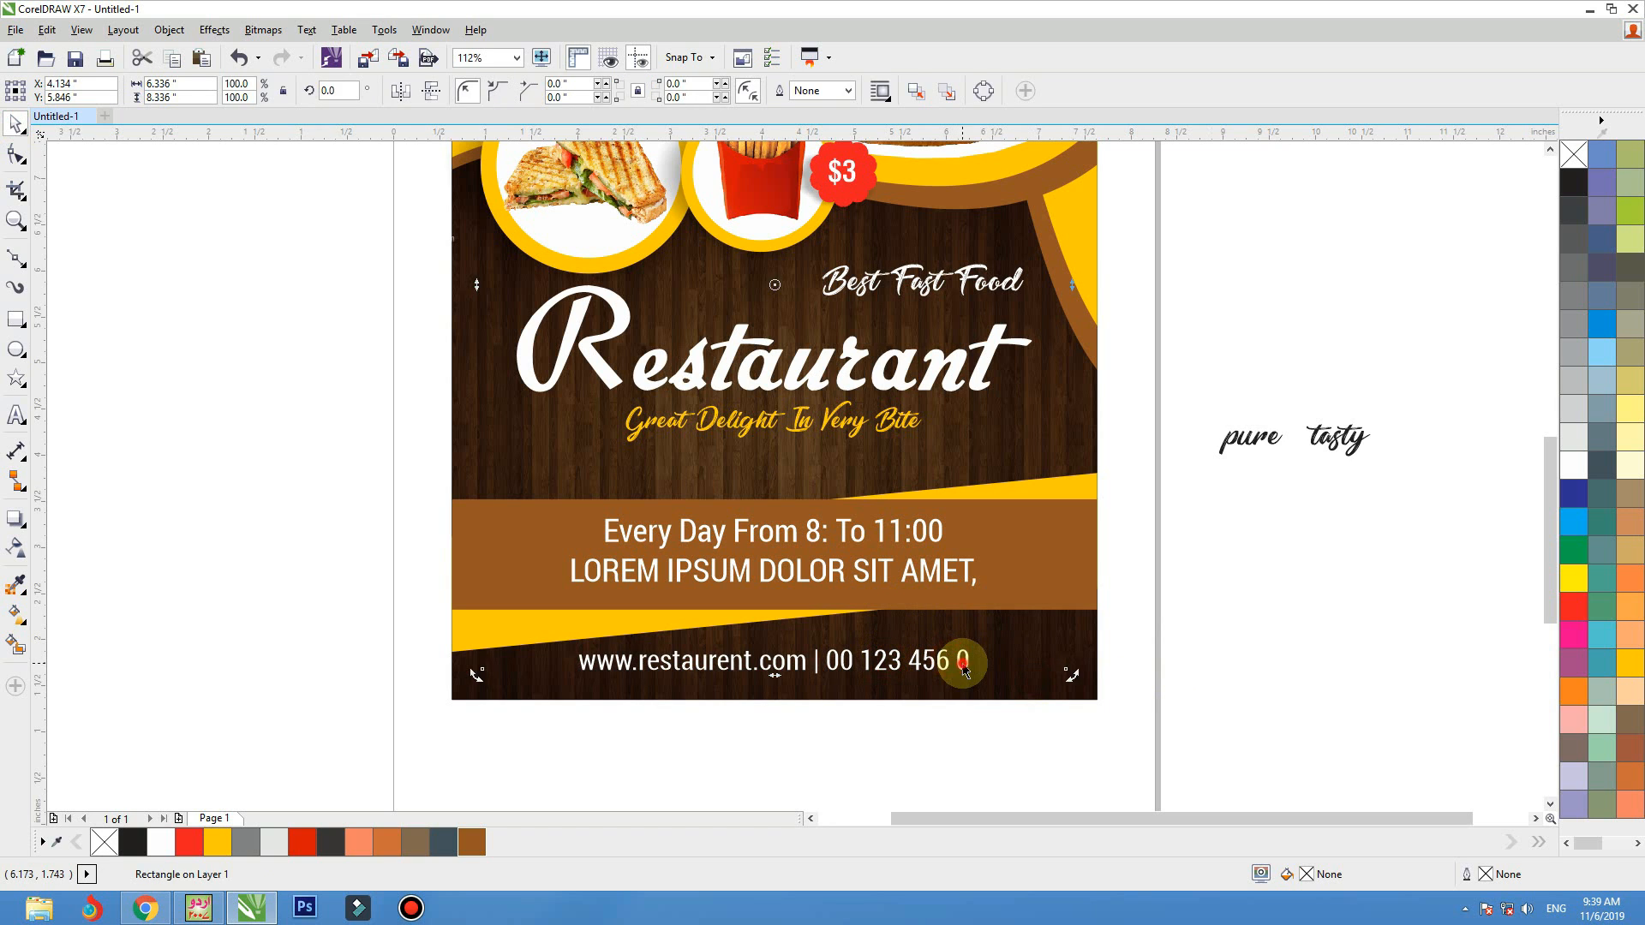
pyautogui.click(963, 667)
pyautogui.moveTo(971, 659); pyautogui.dragTo(918, 666)
pyautogui.click(1056, 672)
pyautogui.hotkey('shift', 'F2')
pyautogui.click(1173, 664)
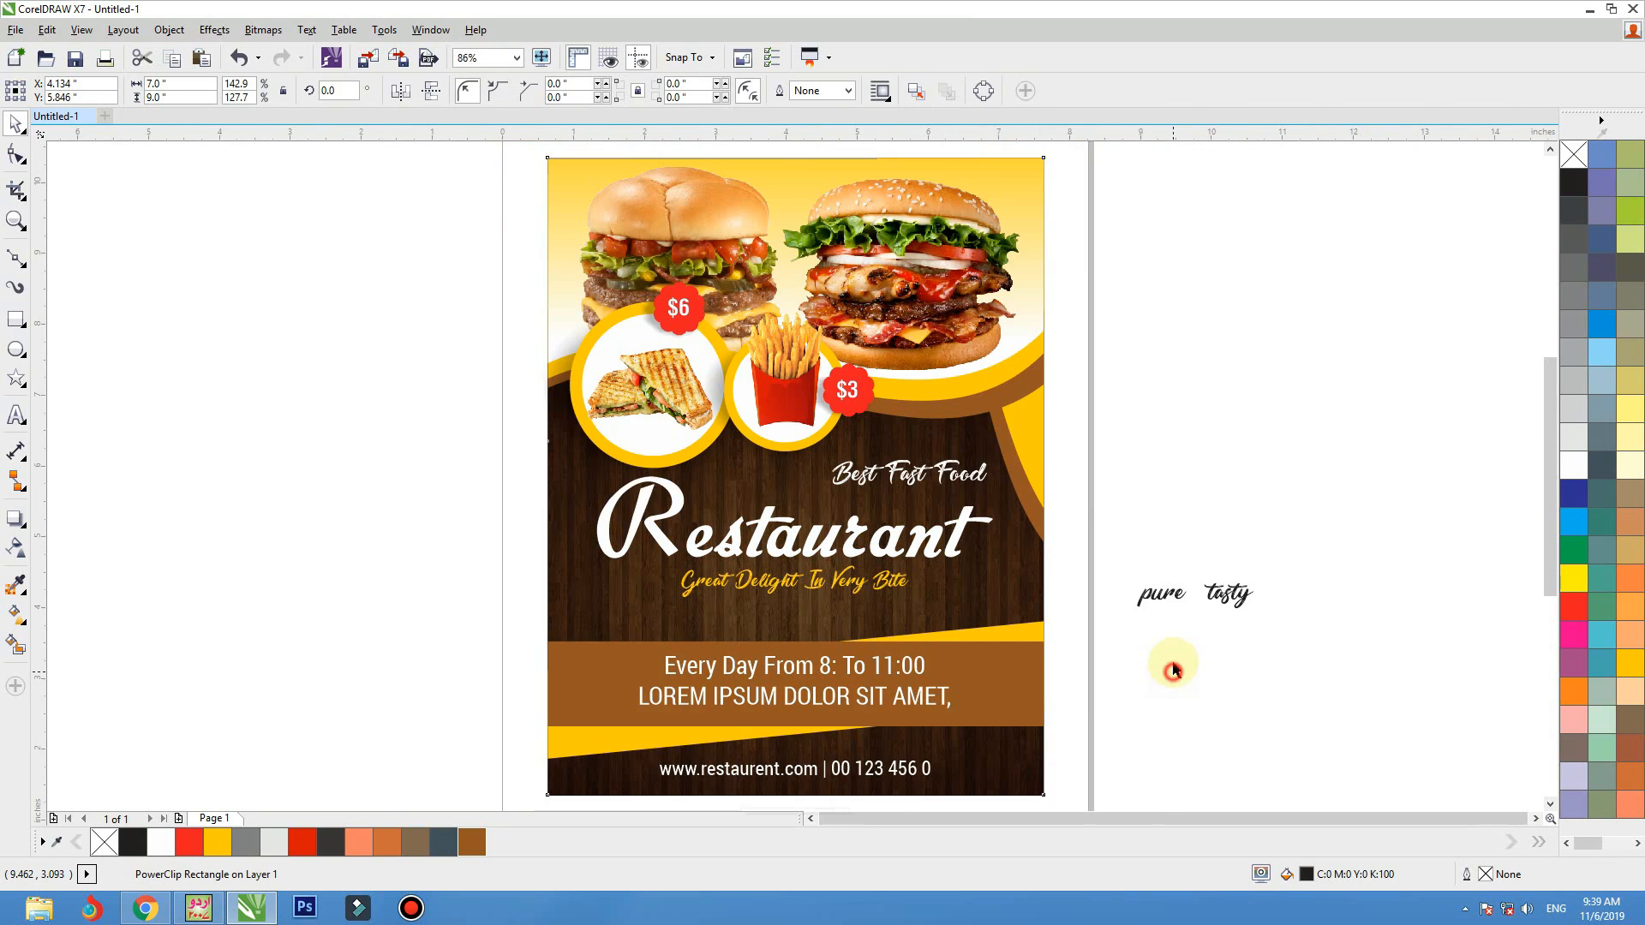
# Lower the "Great Delight In Very Bite" tagline and the "Restaurant" title towards the opening-hours band, placing the title at Y 4.962 inches
pyautogui.click(1193, 592)
pyautogui.moveTo(1164, 592); pyautogui.dragTo(1210, 603)
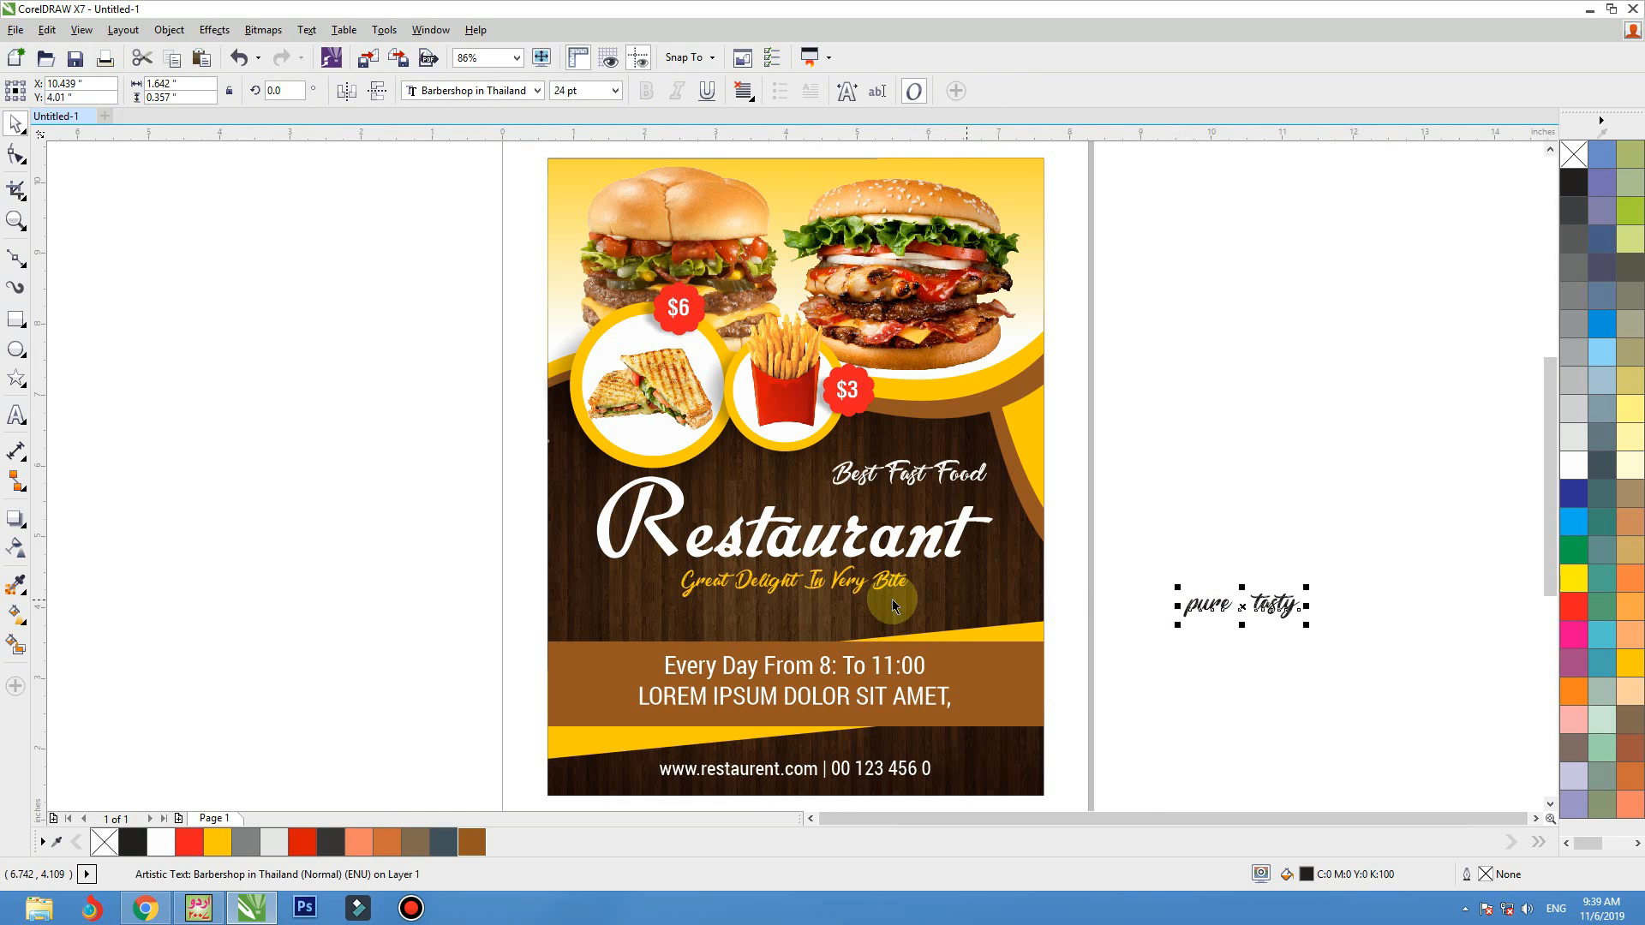
pyautogui.moveTo(885, 591); pyautogui.dragTo(885, 610)
pyautogui.click(886, 552)
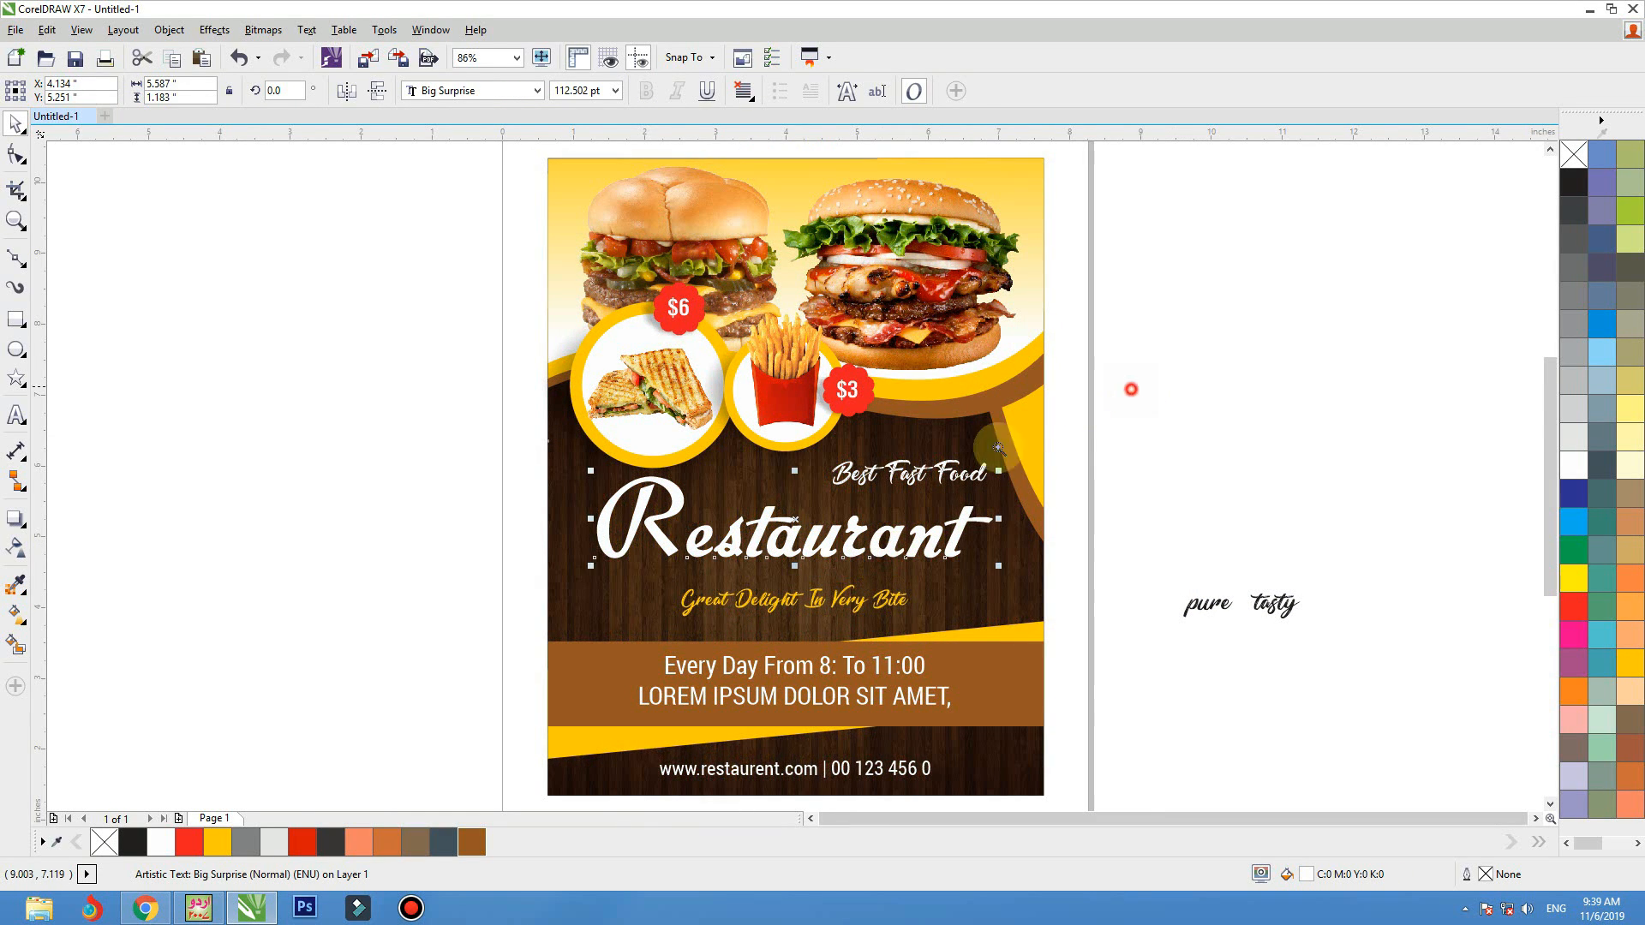
pyautogui.hotkey('shift', 'F2')
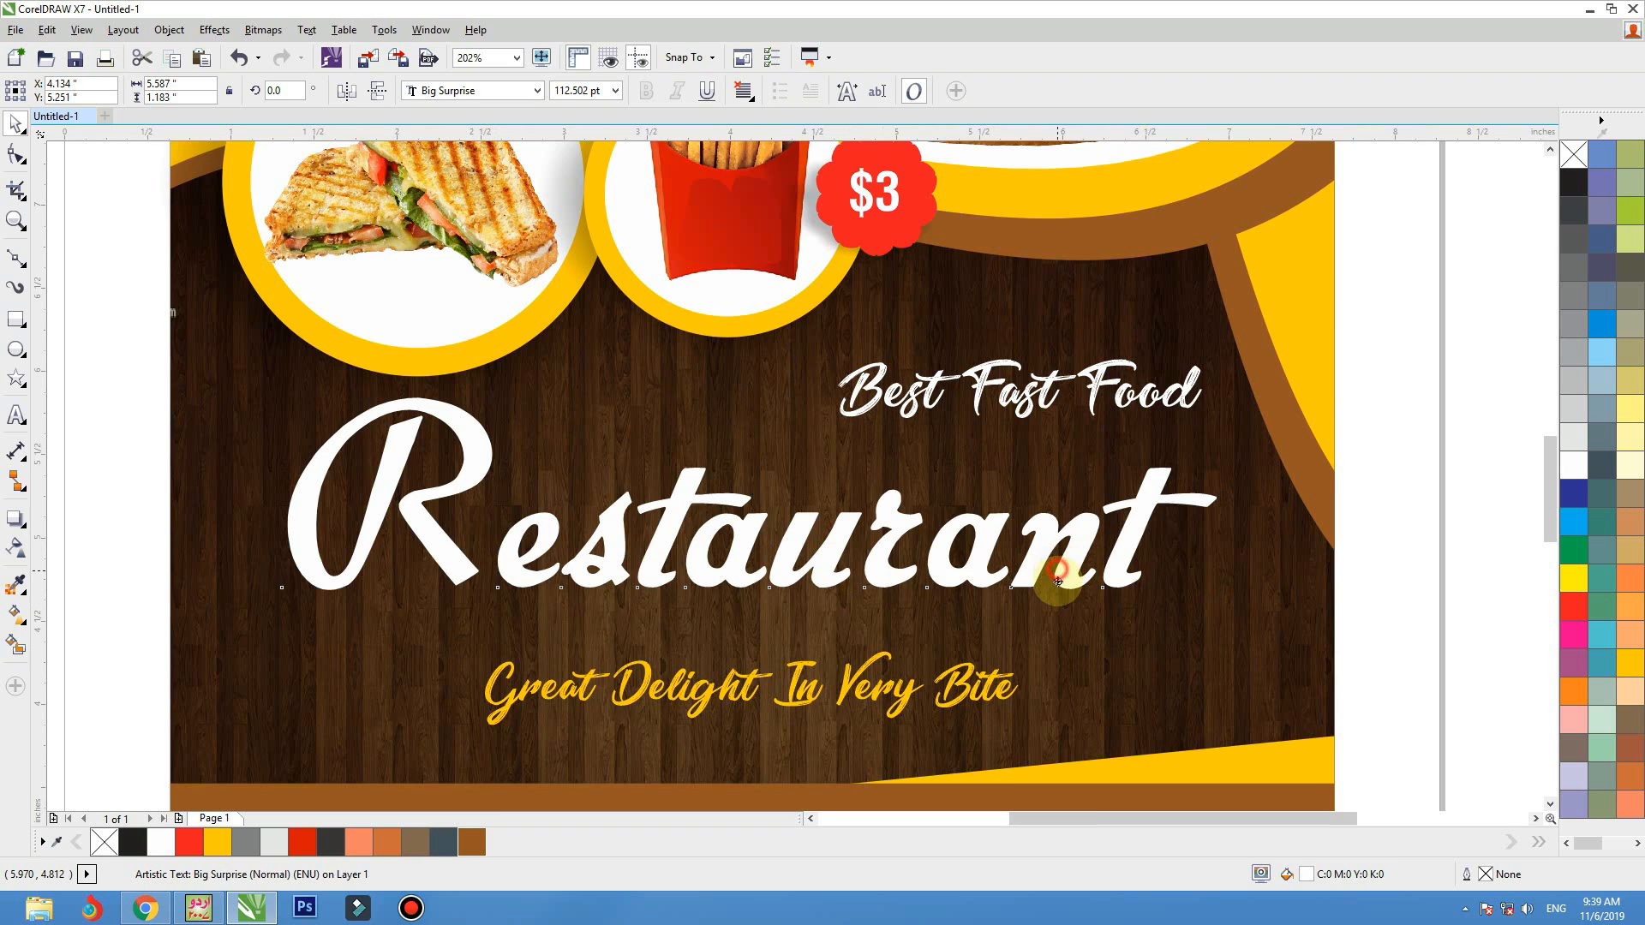
pyautogui.moveTo(1058, 582); pyautogui.dragTo(1058, 605)
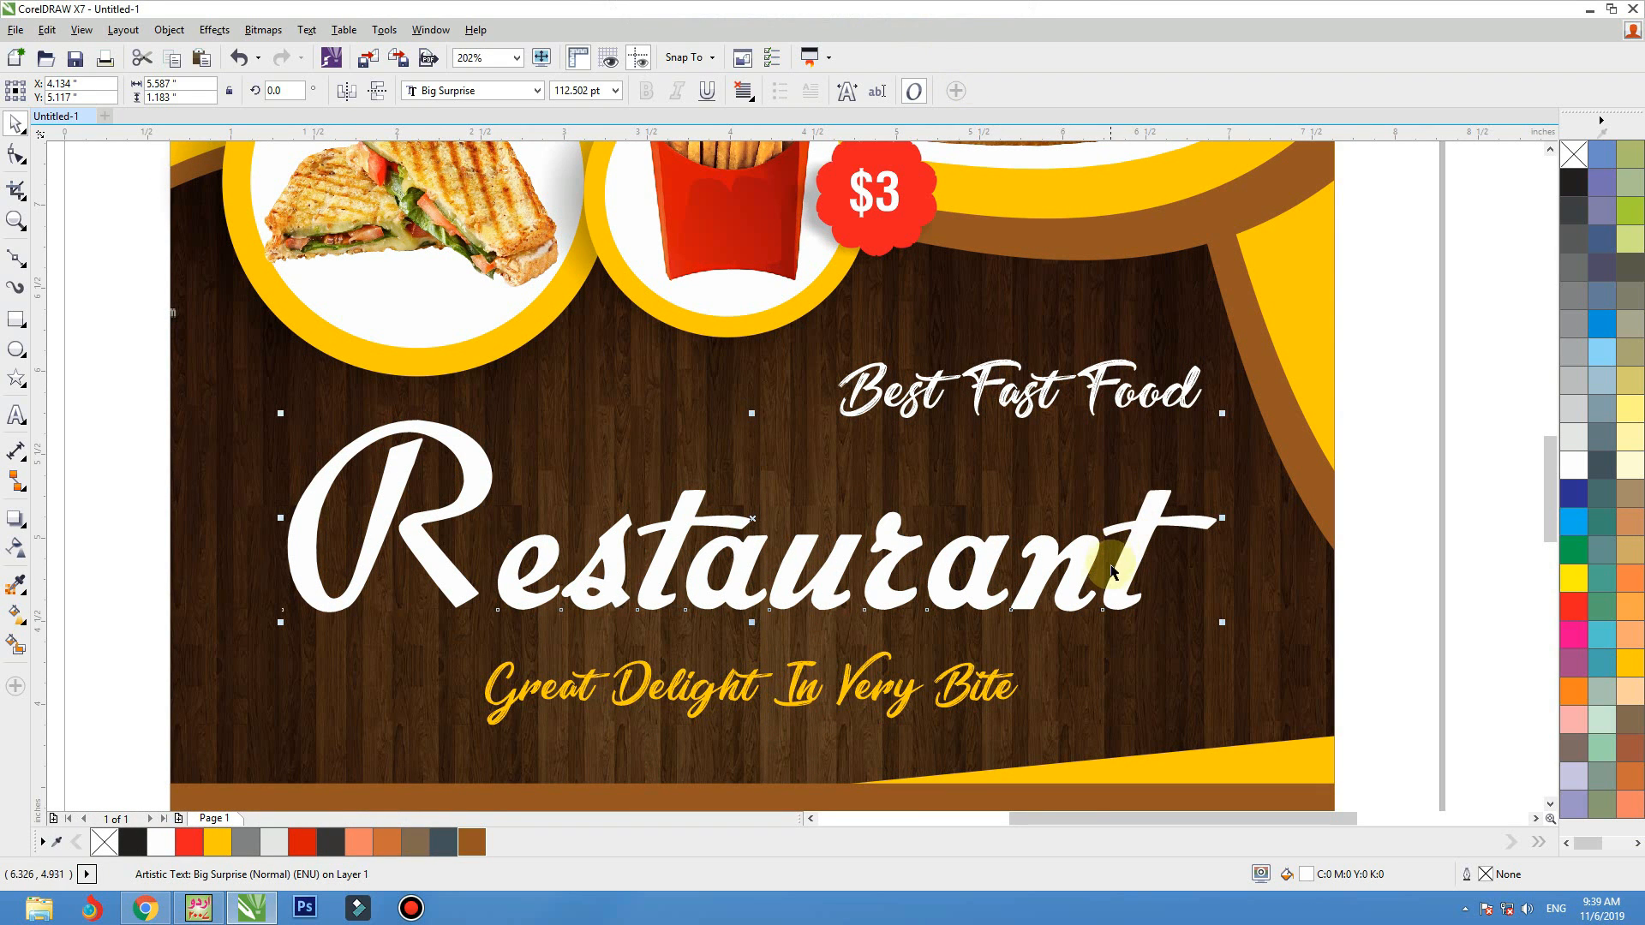
pyautogui.moveTo(1115, 588); pyautogui.dragTo(1116, 600)
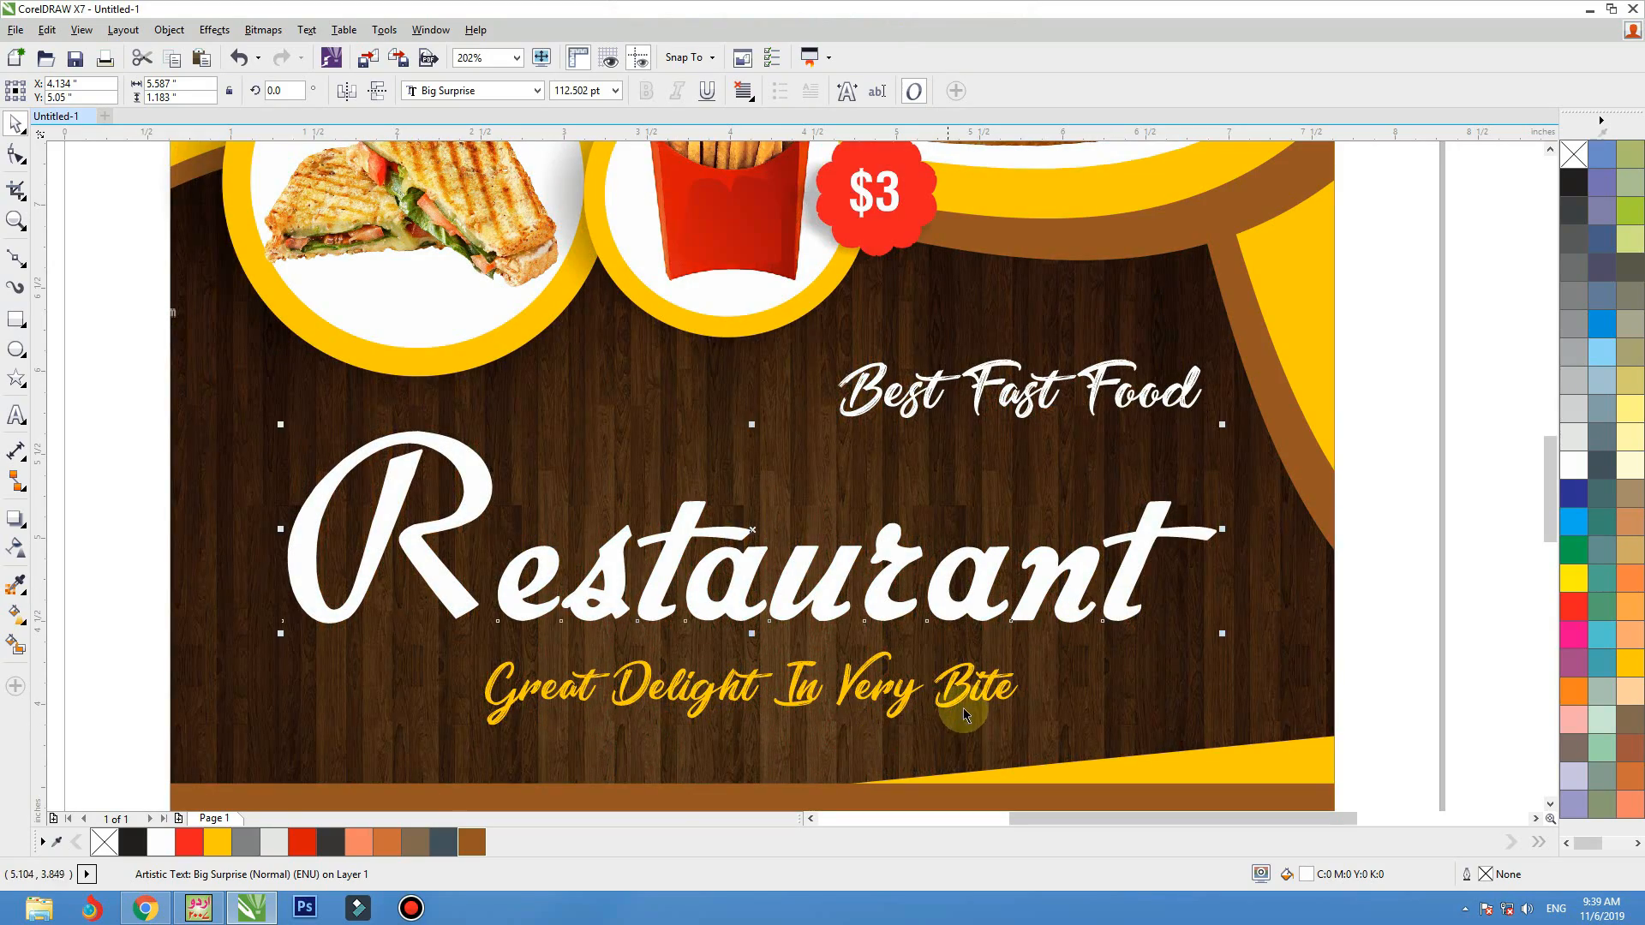
pyautogui.moveTo(961, 709); pyautogui.dragTo(912, 618)
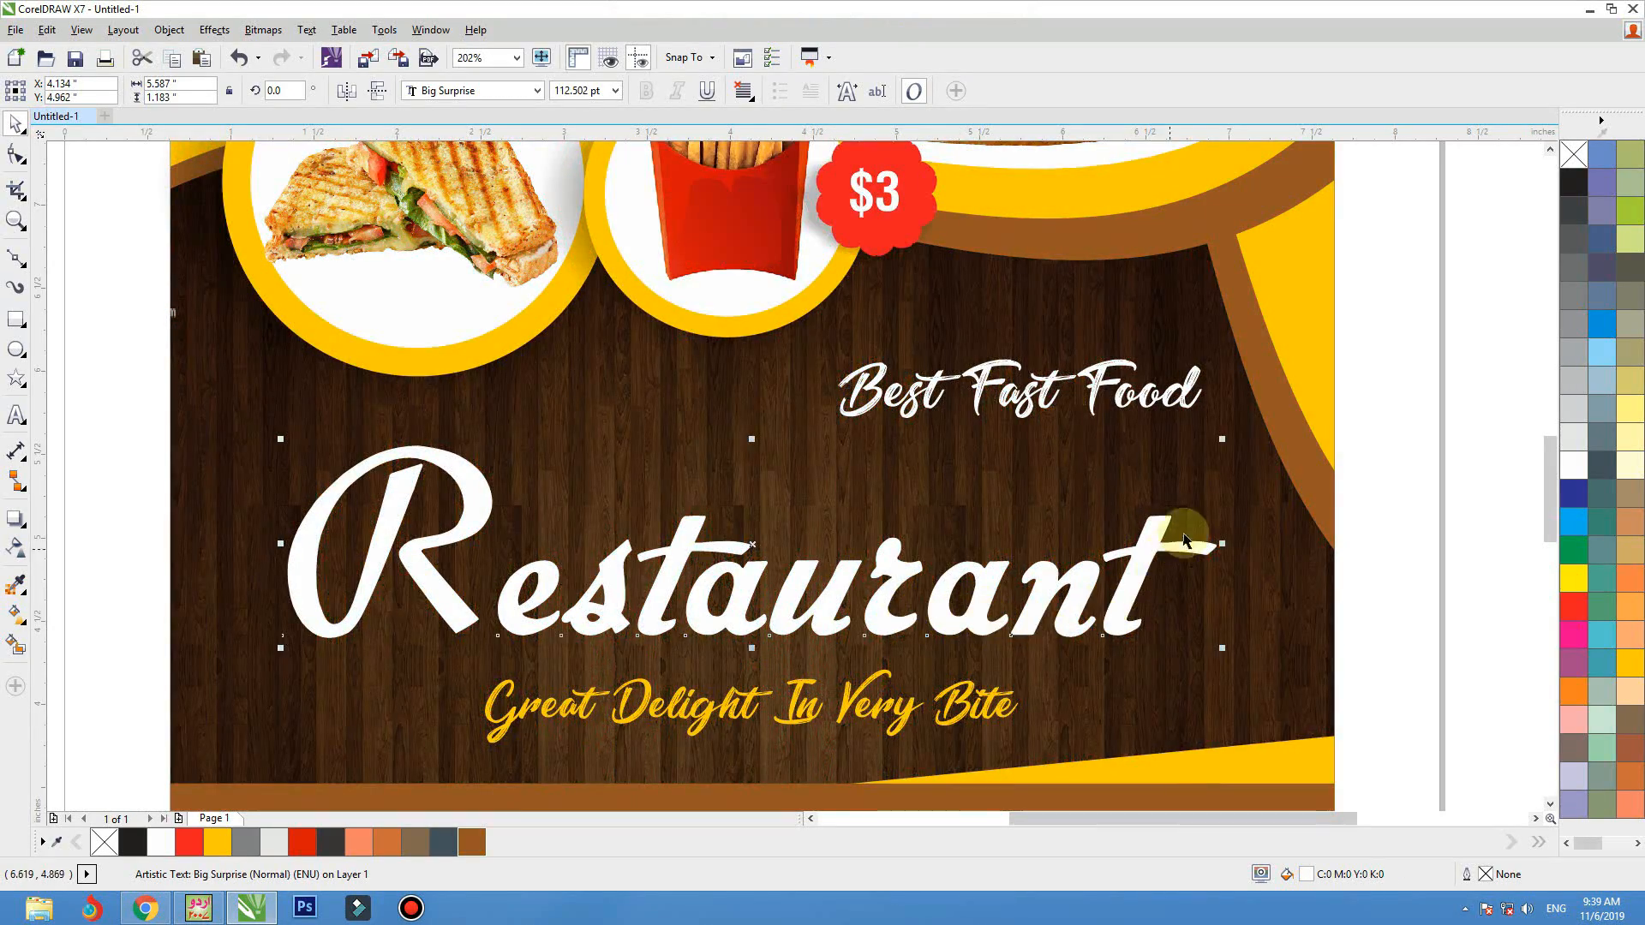
# Move "Best Fast Food" to about X 5.62, Y 5.815 inches and nudge the "Restaurant" title to X 4.175, Y 4.988 inches
pyautogui.moveTo(1171, 410); pyautogui.dragTo(1148, 407)
pyautogui.moveTo(812, 353); pyautogui.dragTo(738, 340)
pyautogui.hotkey('ctrl', 'z')
pyautogui.moveTo(1134, 396); pyautogui.dragTo(1133, 407)
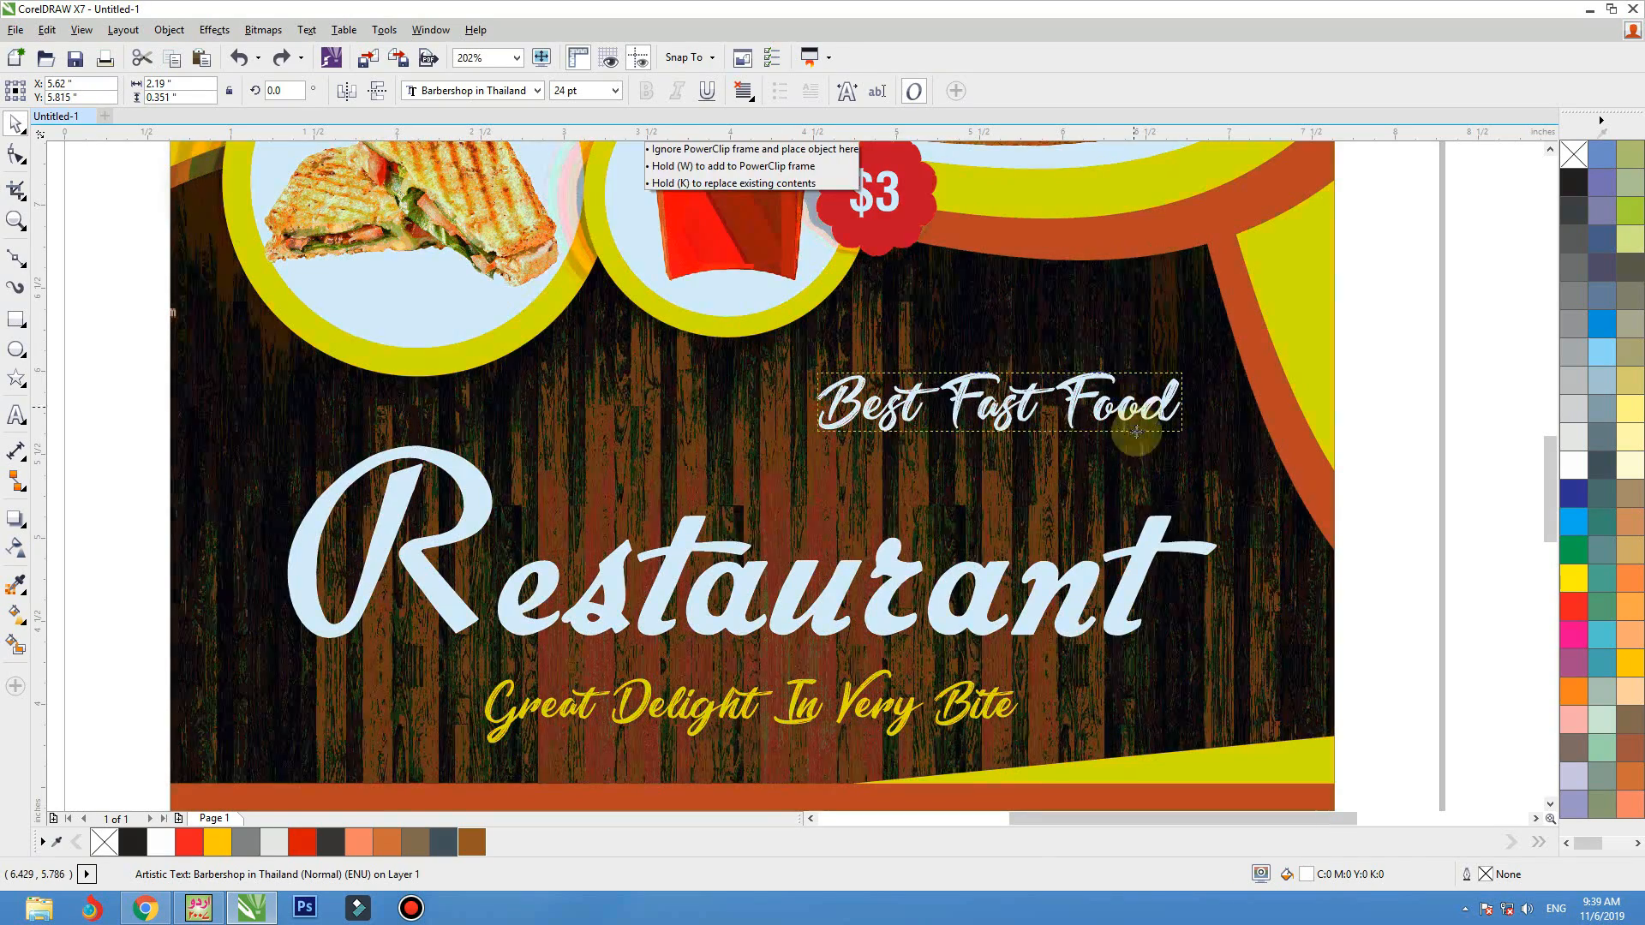
pyautogui.moveTo(1154, 561); pyautogui.dragTo(1162, 557)
pyautogui.click(1290, 561)
pyautogui.hotkey('shift', 'F4')
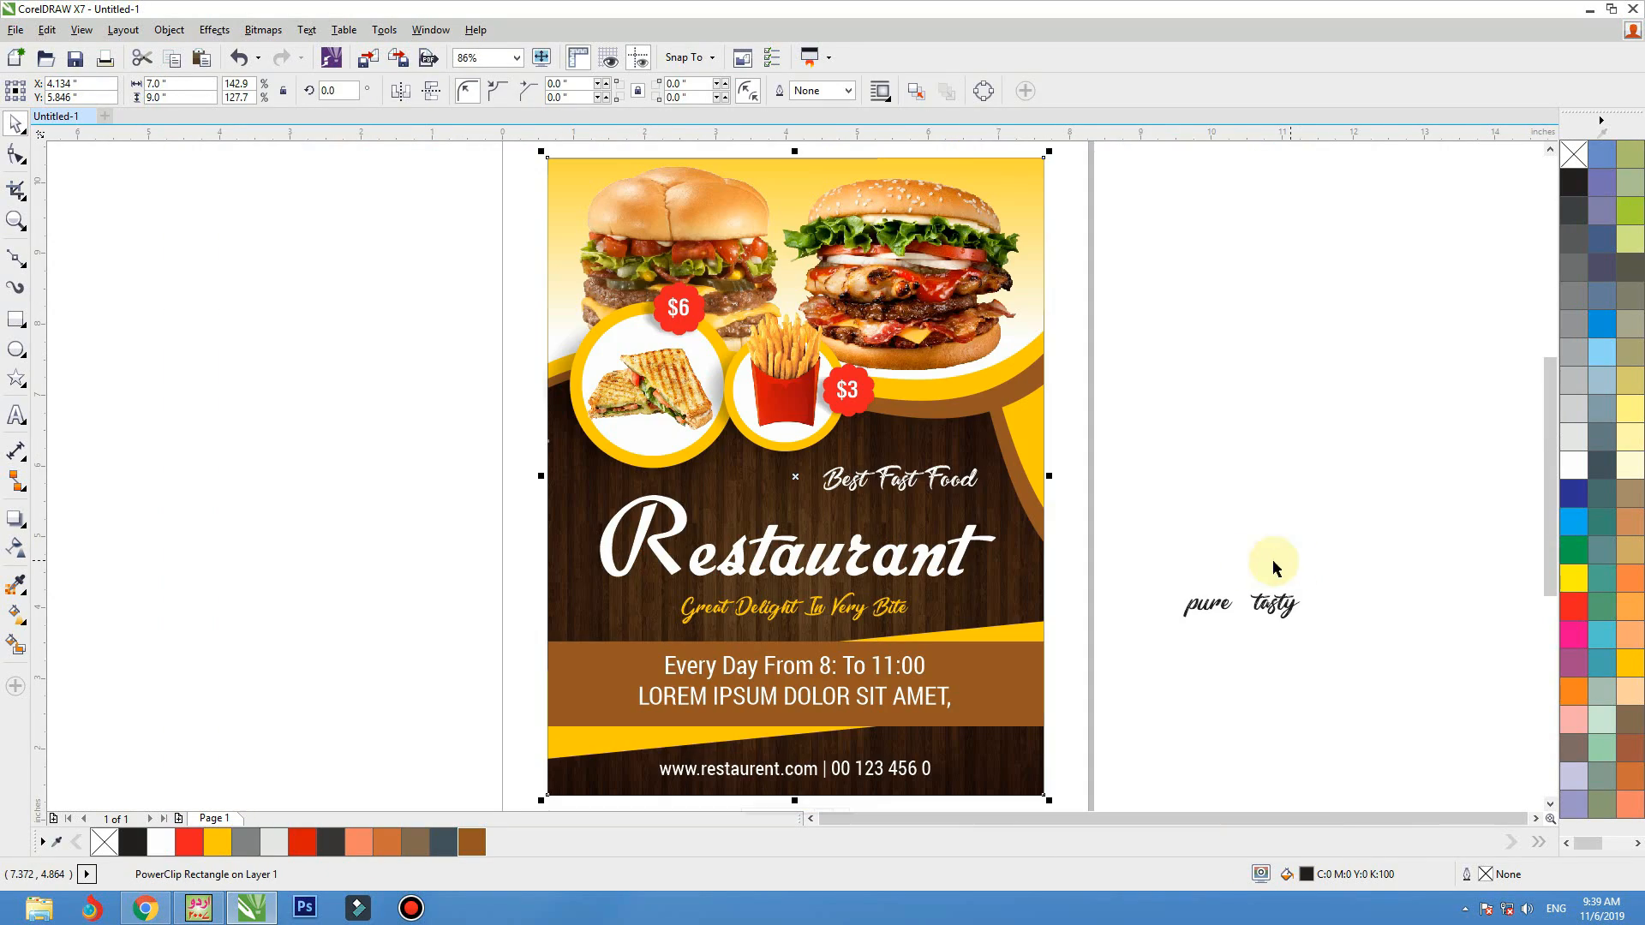
# Delete the leftover "pure tasty" text beside the page
pyautogui.click(1182, 418)
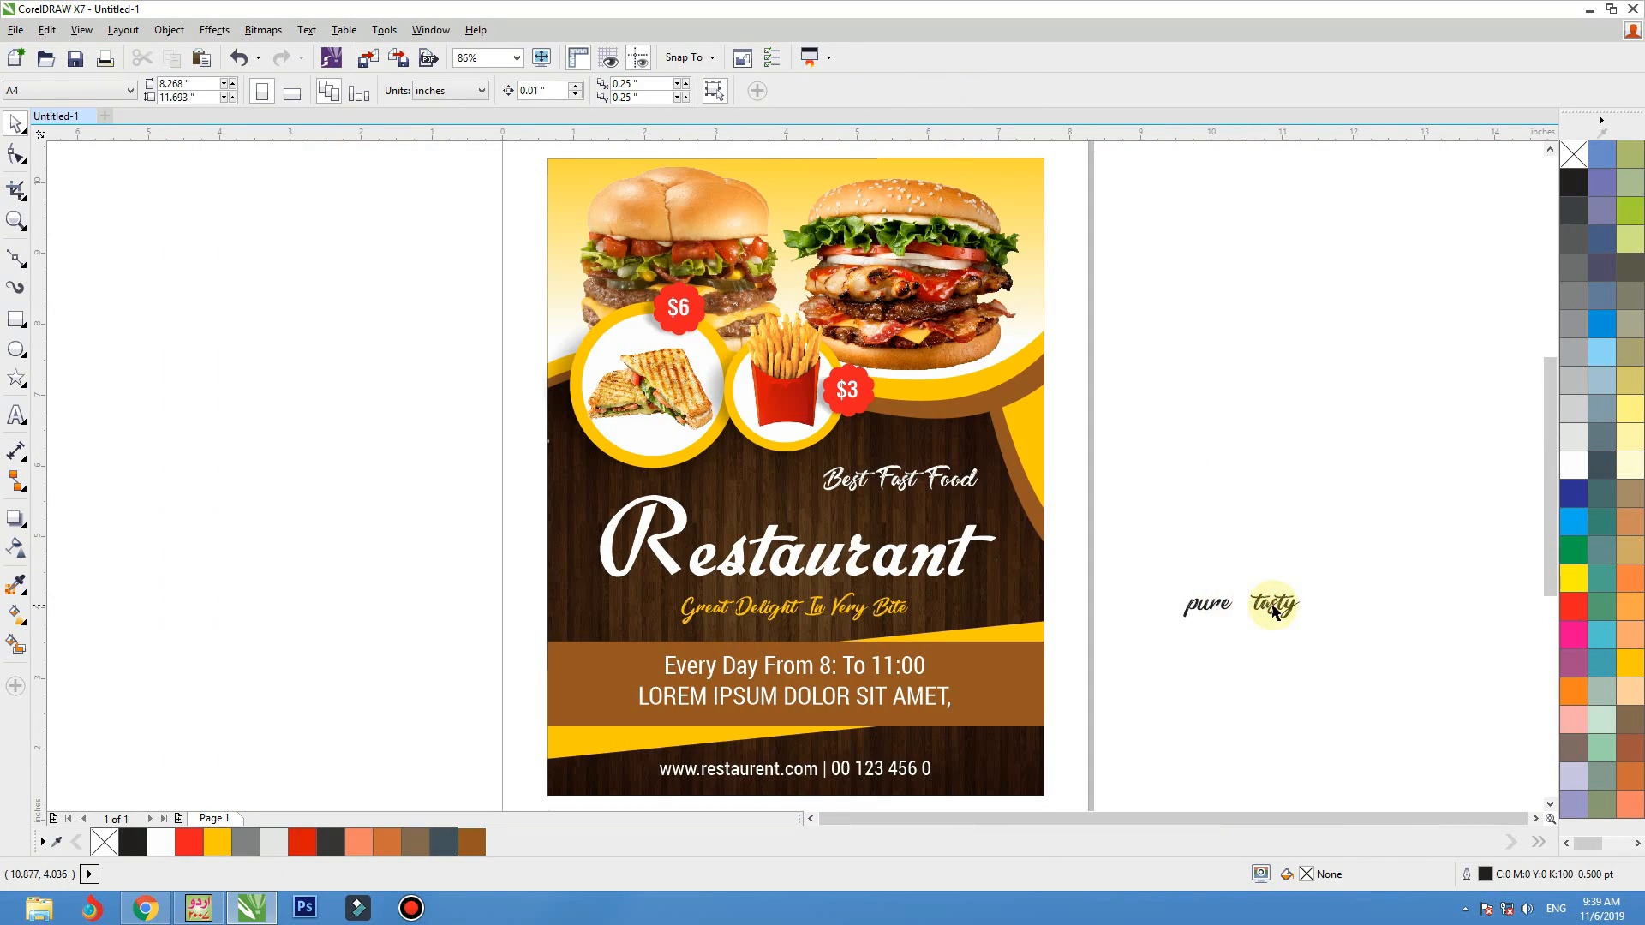
pyautogui.moveTo(1273, 610); pyautogui.dragTo(1383, 679)
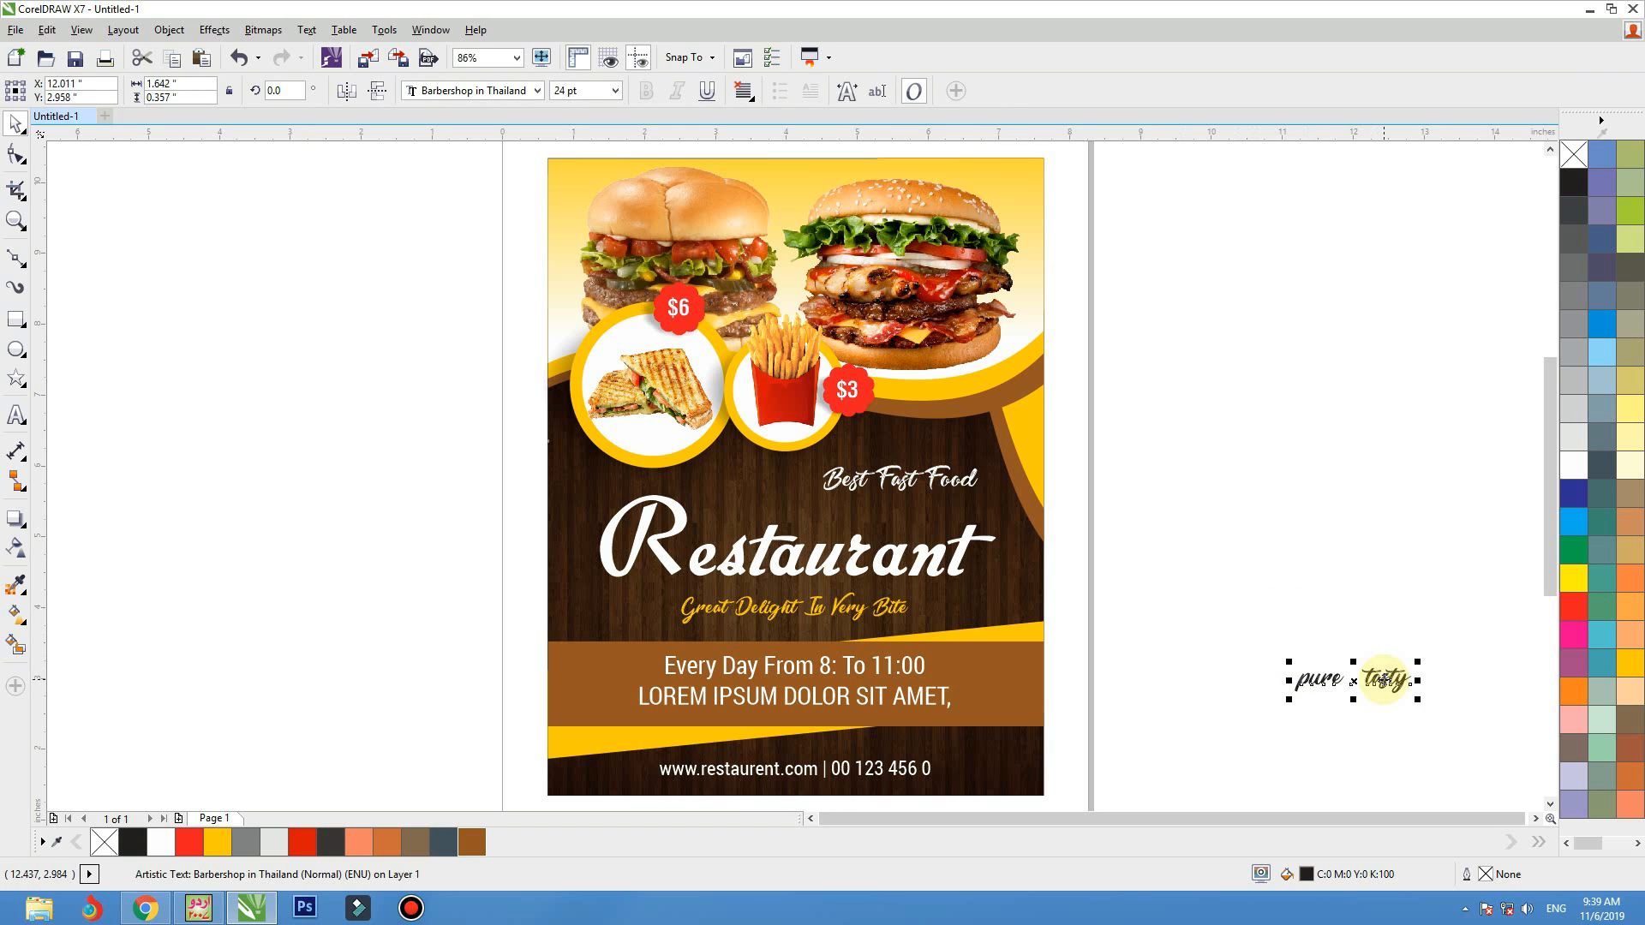
pyautogui.press('Delete')
pyautogui.moveTo(1202, 313); pyautogui.dragTo(418, 815)
pyautogui.click(801, 459)
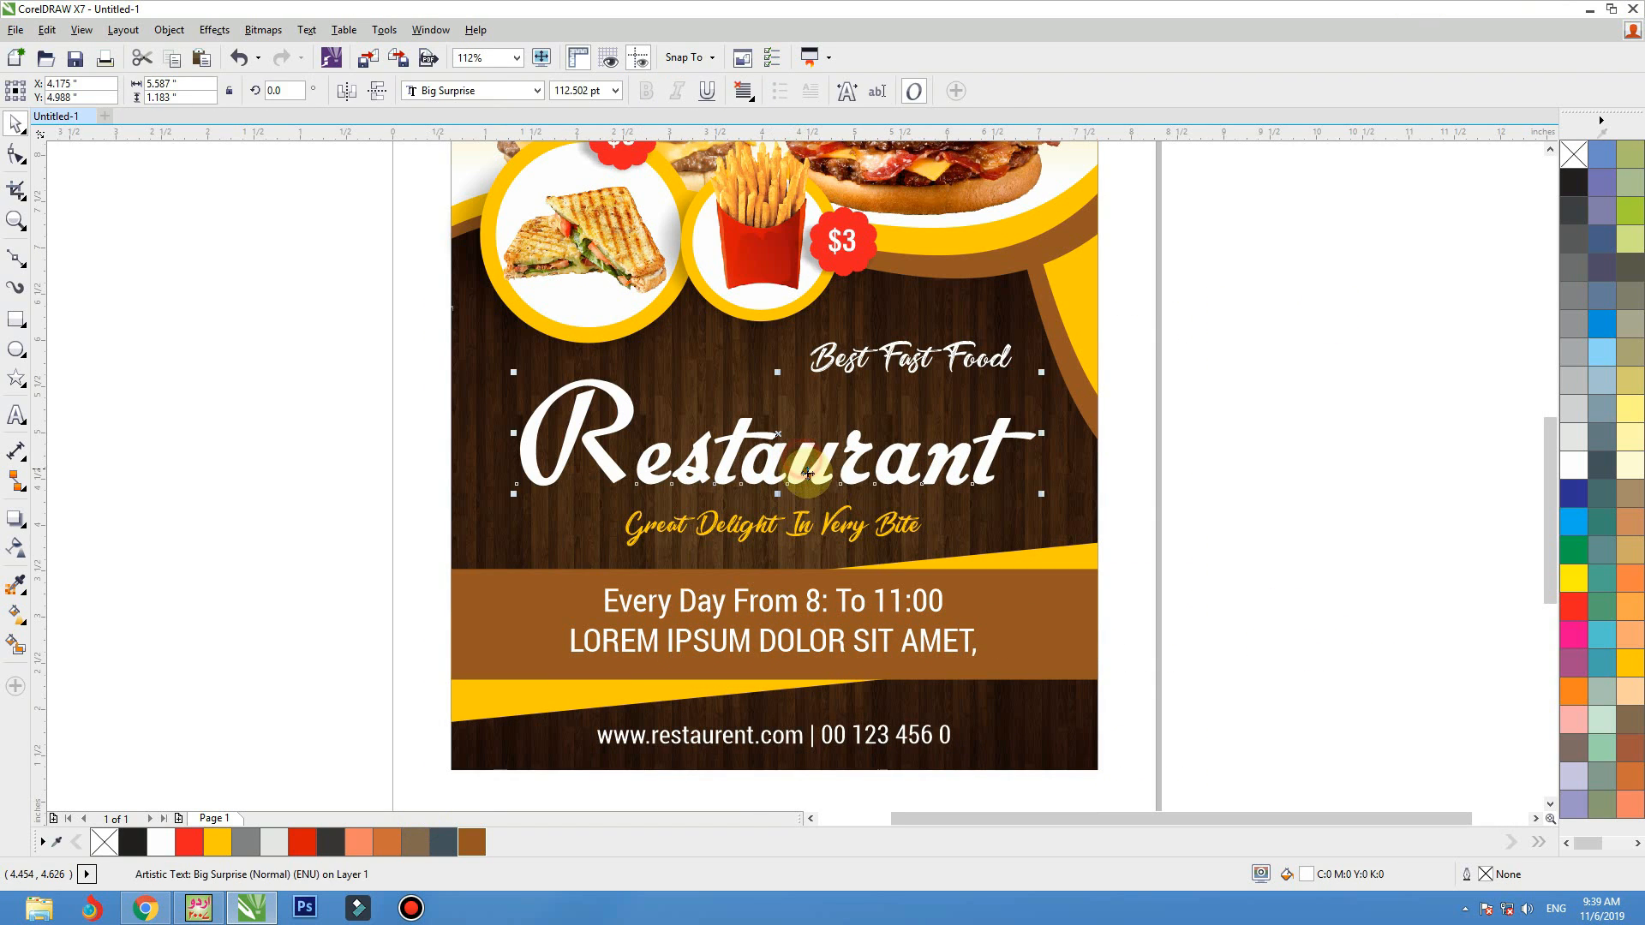
pyautogui.click(1153, 338)
pyautogui.press('F4')
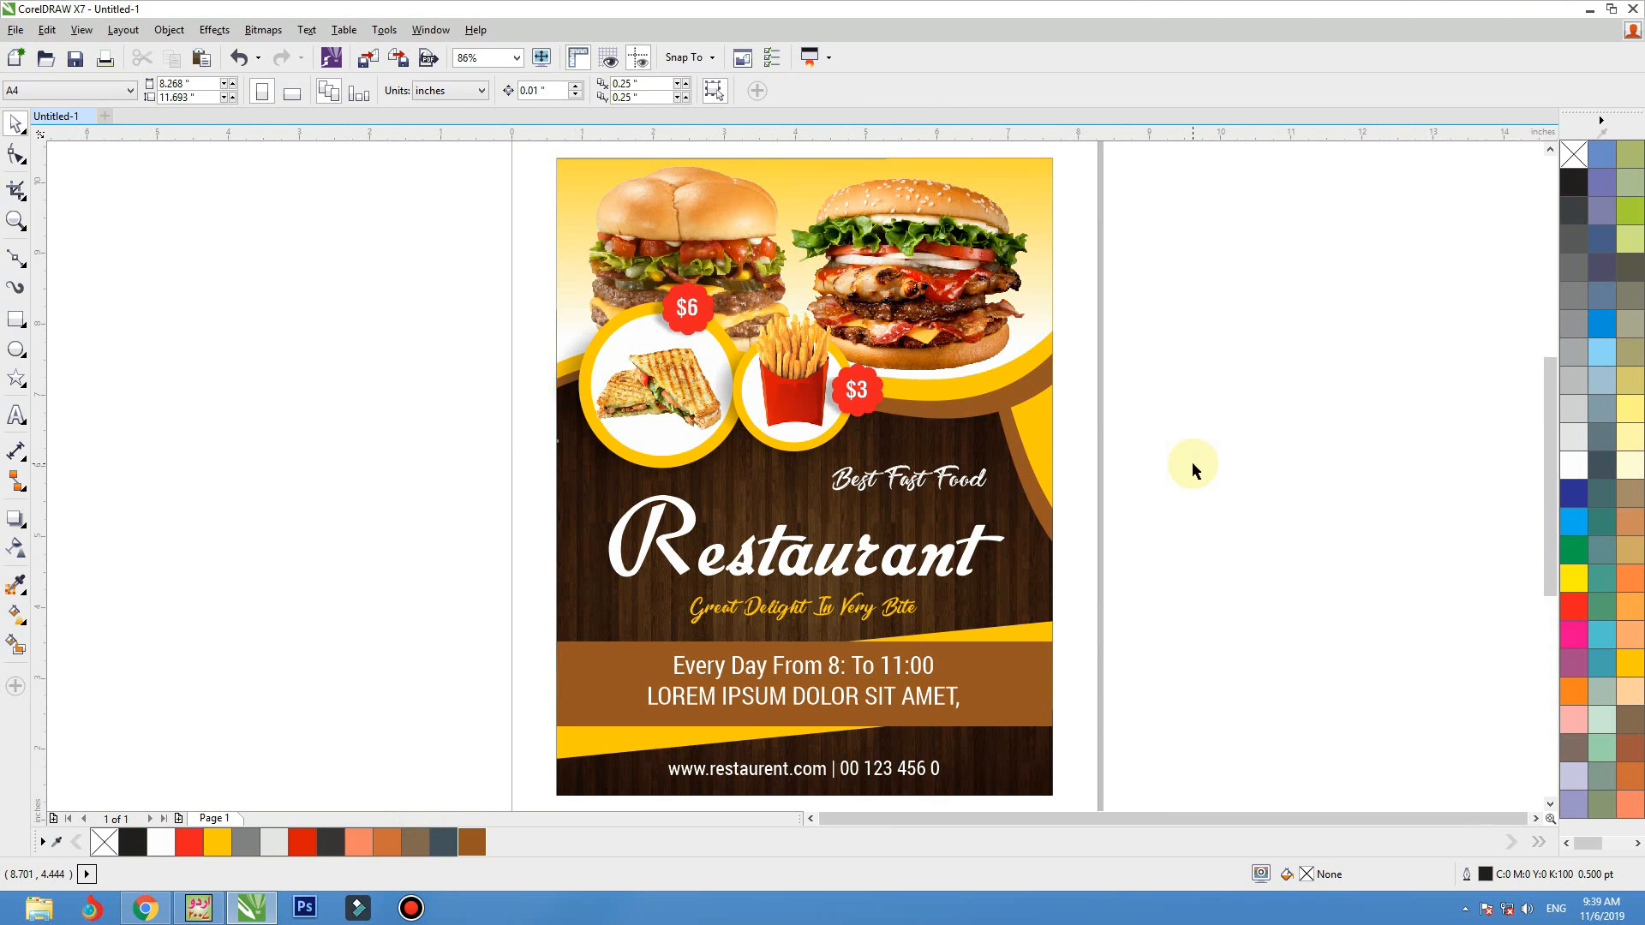
pyautogui.click(1061, 168)
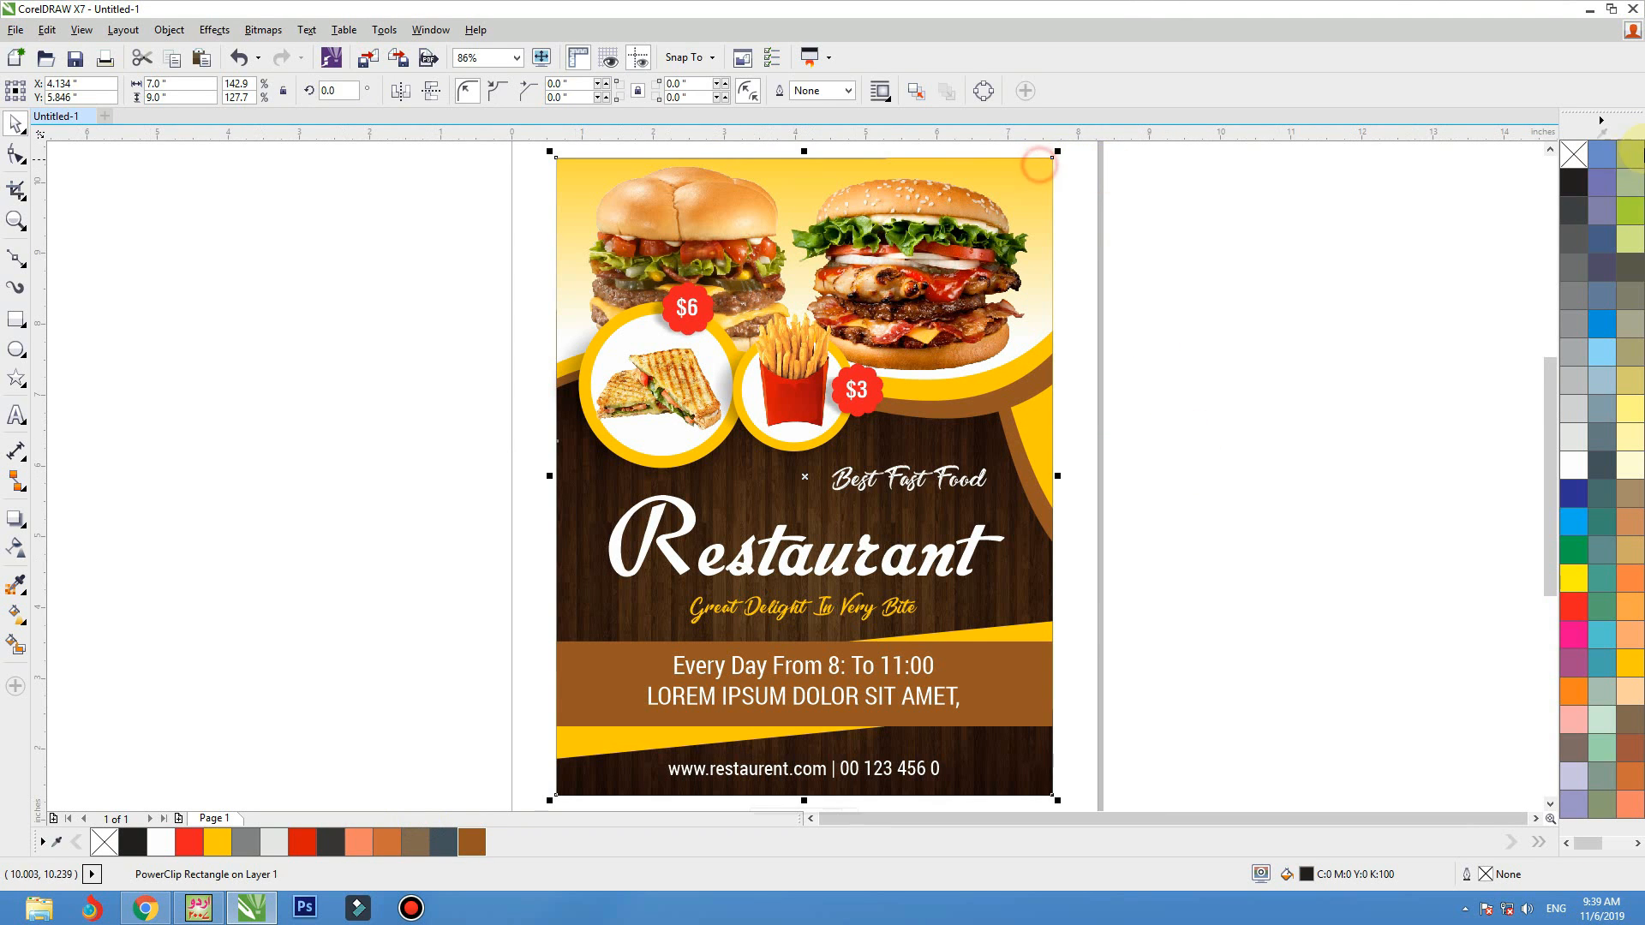
pyautogui.click(1256, 254)
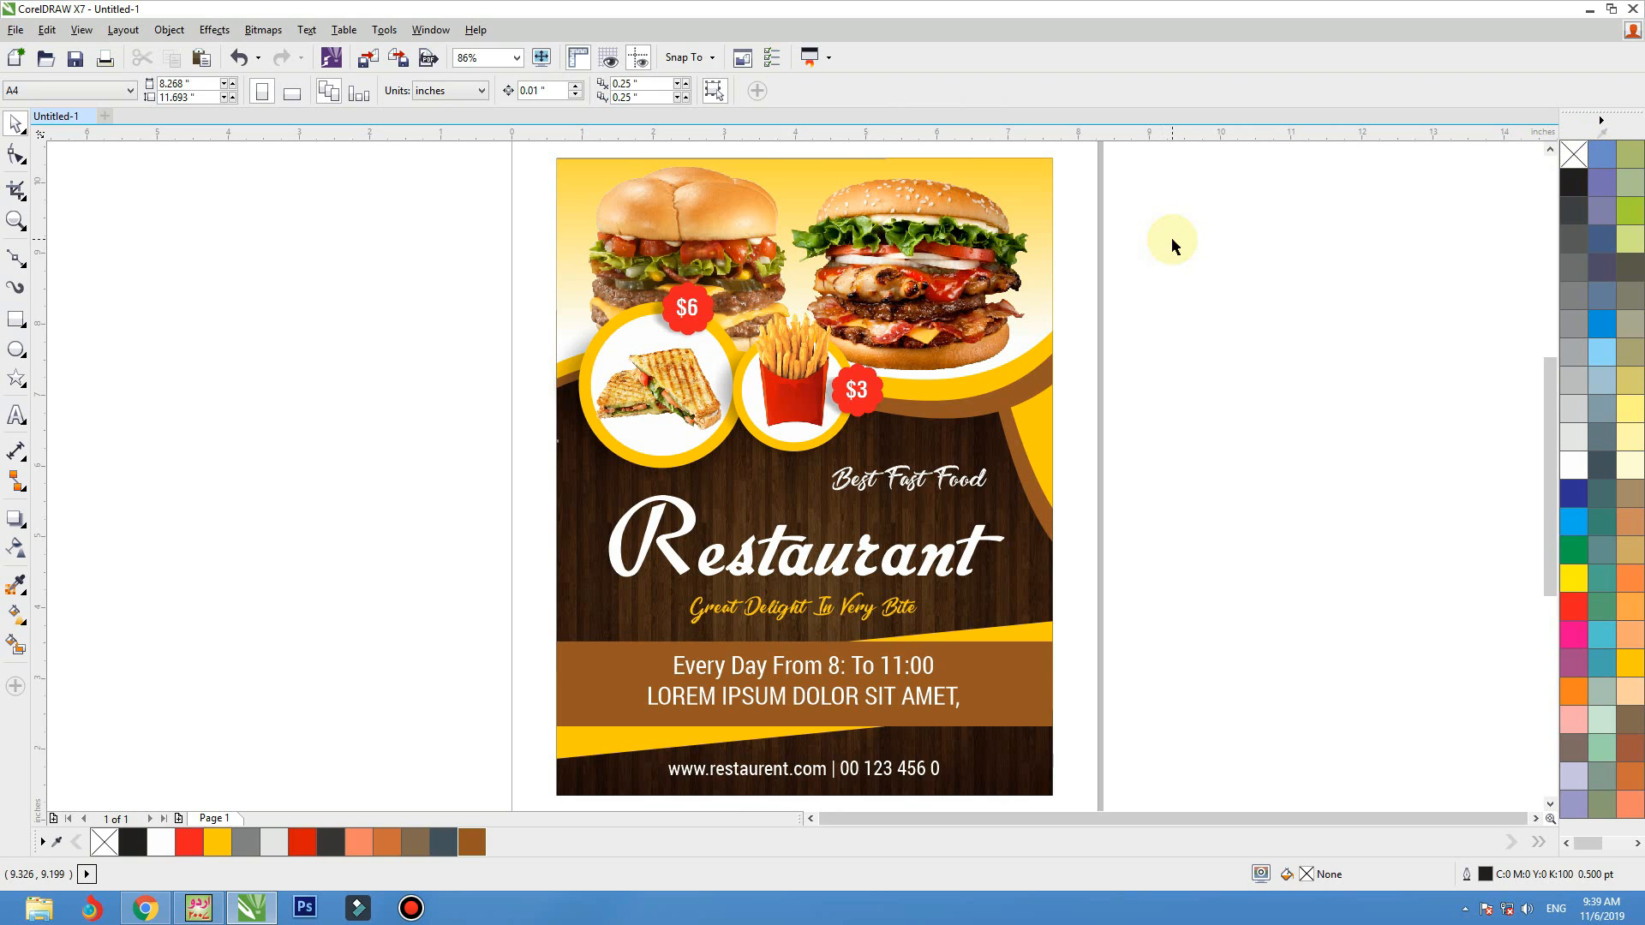